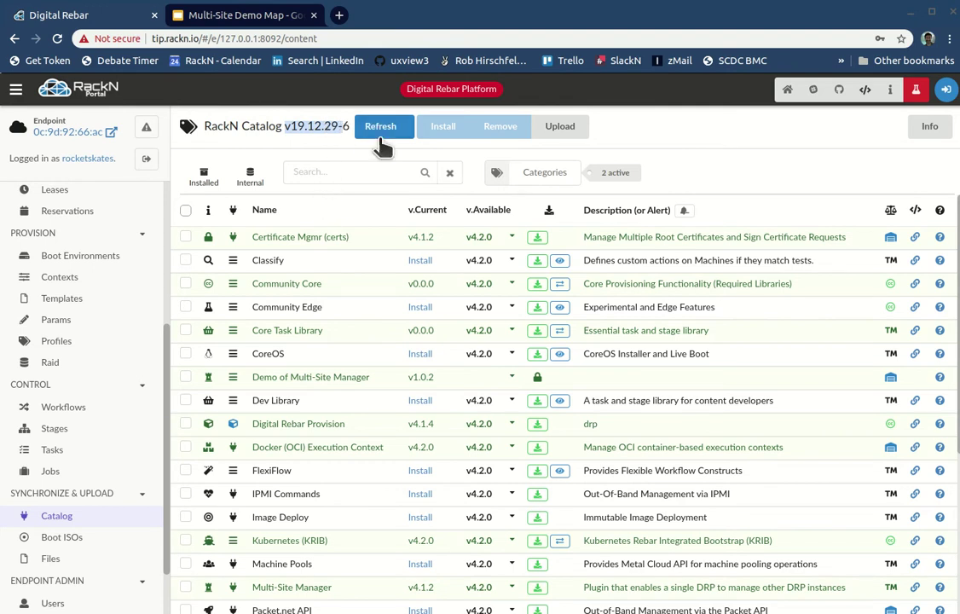
Step: Clear the highlighted v19.12.29-6 version text in the RackN portal and open a new empty browser tab
click(703, 138)
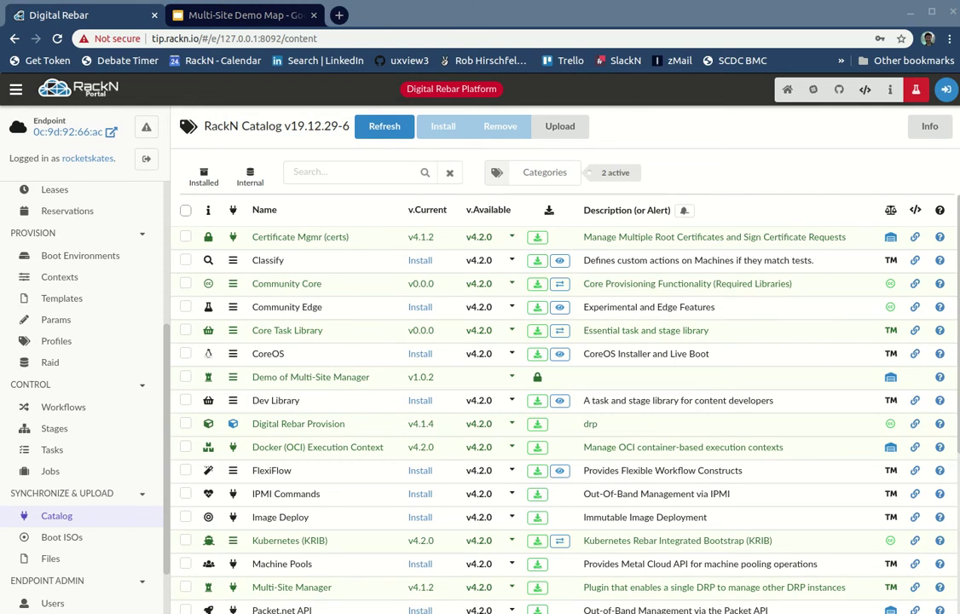
click(338, 15)
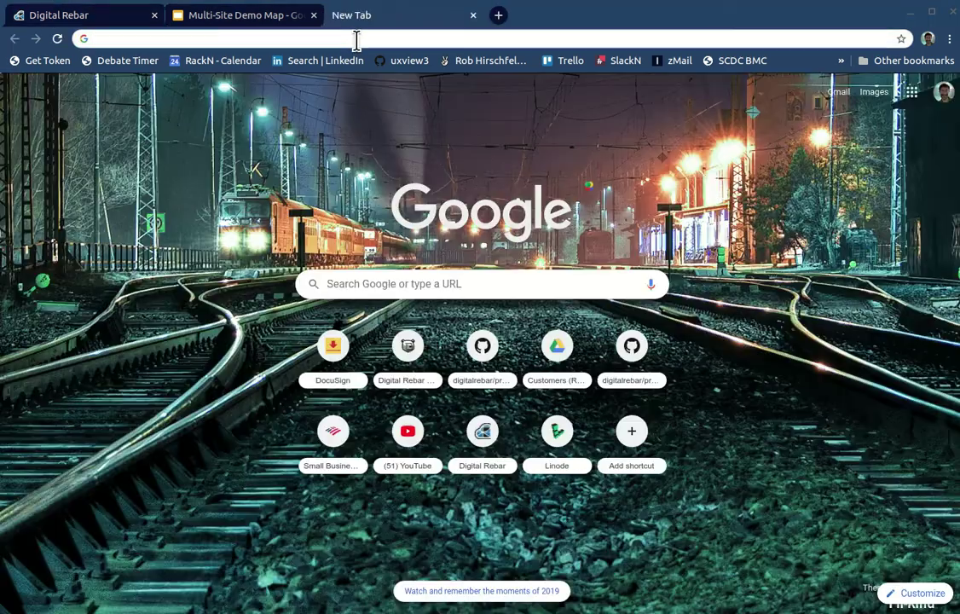
Step: Load github.com/rackn/multi-site-demo using the address bar's autocomplete suggestions
text(rac)
key(End)
key(ctrl+a)
text(git)
key(End)
key(ctrl+shift+Left)
key(ctrl+shift+Left)
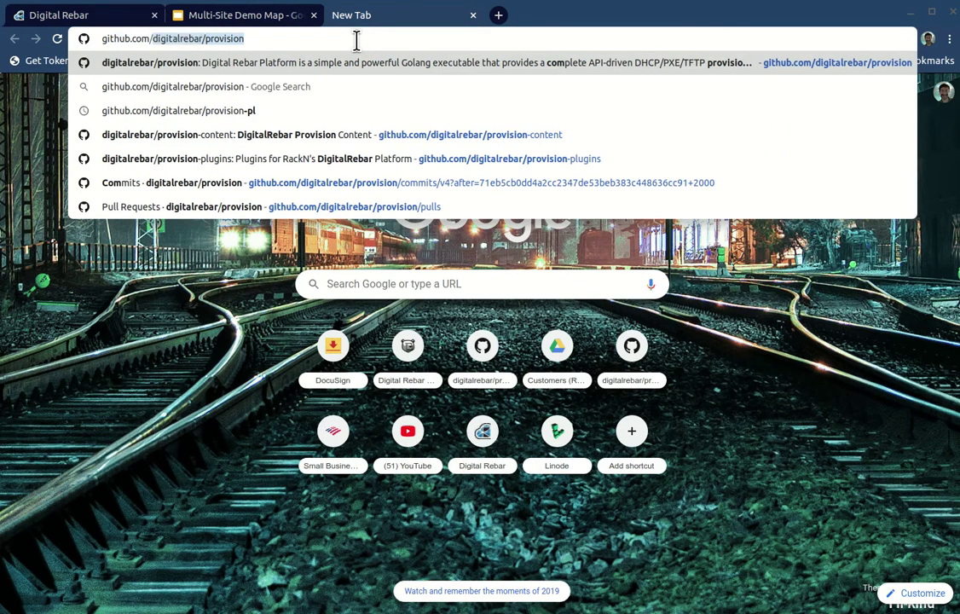
text(rac)
key(Delete)
key(Up)
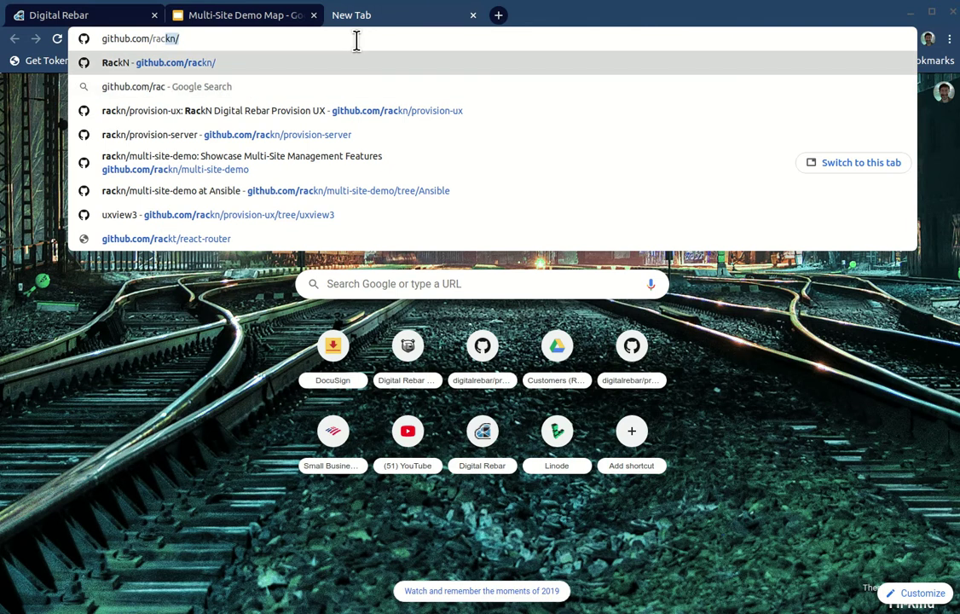
key(Right)
text(mil)
key(BackSpace)
key(BackSpace)
key(Down)
key(Down)
key(Return)
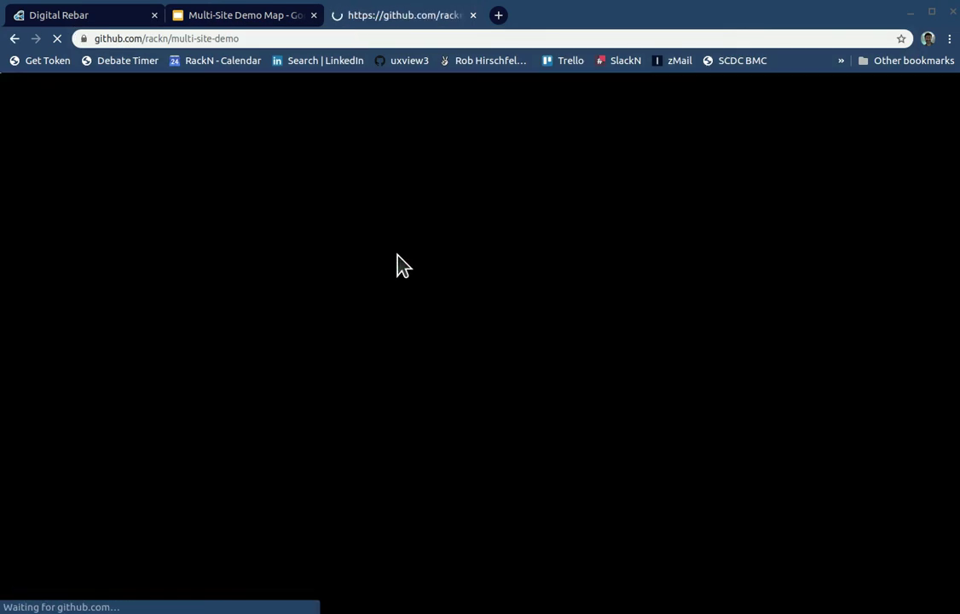
Step: Scroll through the repository's file list and move the editor window mostly out of view
scroll(328, 435, down, 3)
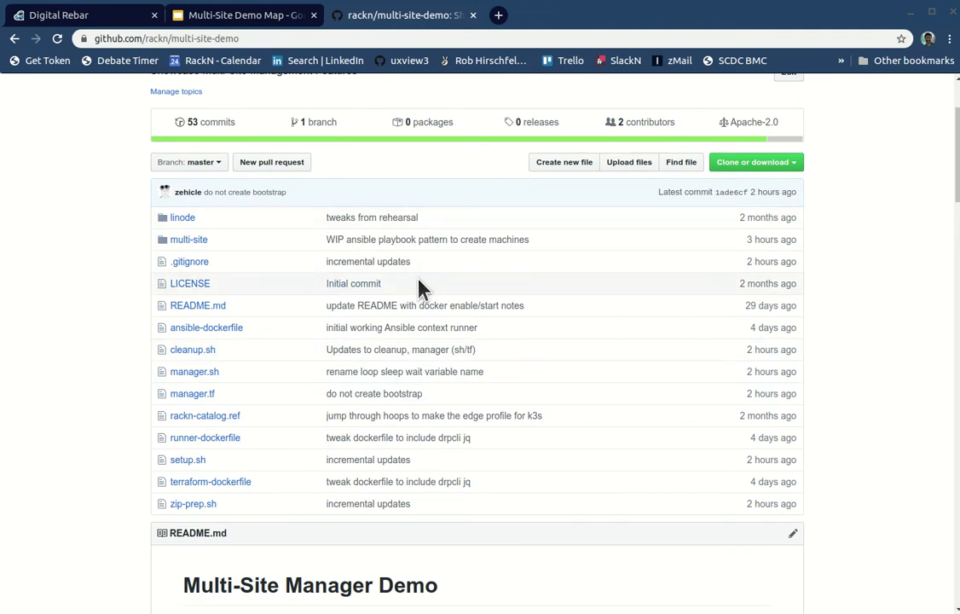
scroll(308, 290, down, 3)
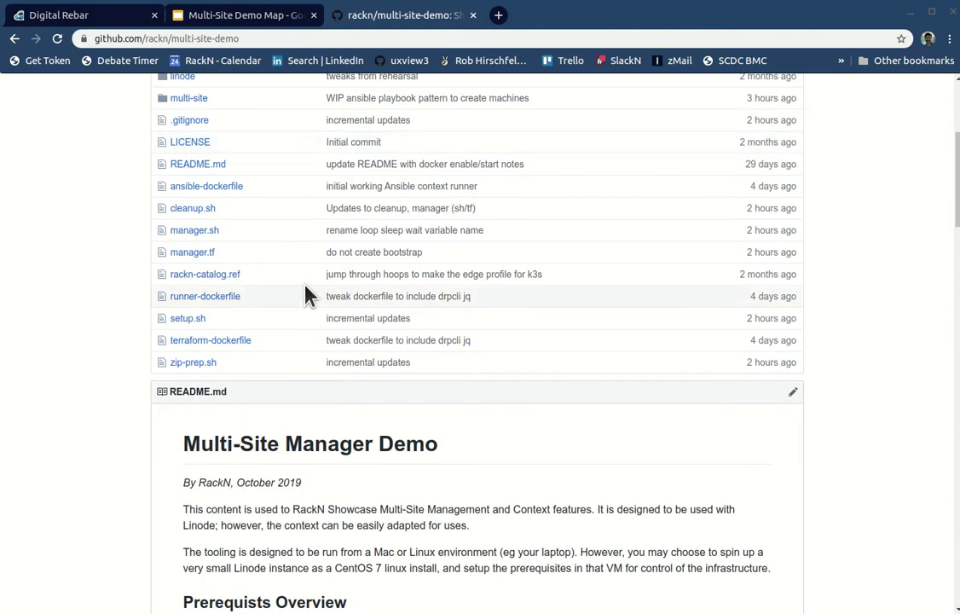
scroll(369, 336, up, 6)
scroll(365, 356, down, 3)
scroll(365, 357, up, 3)
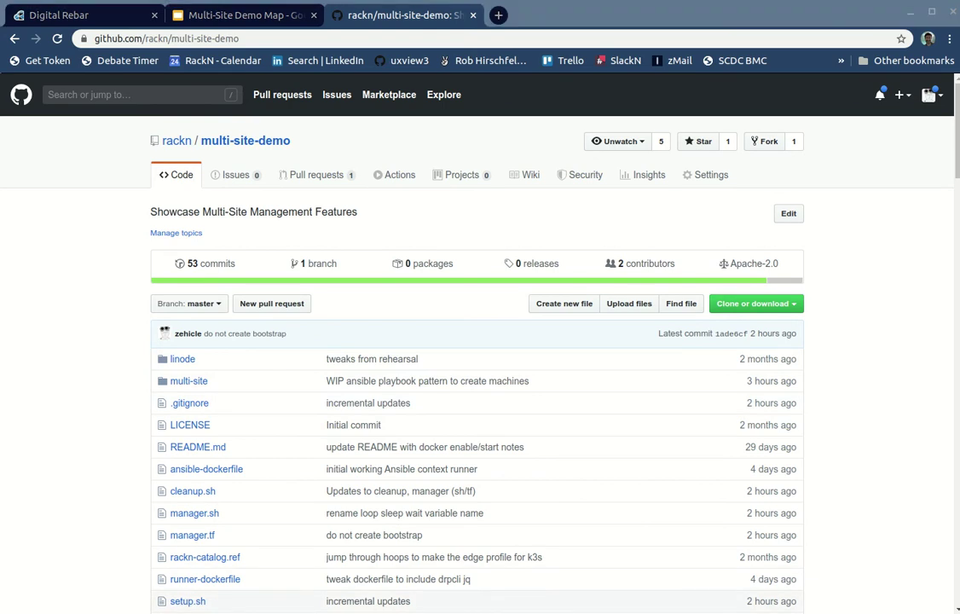
drag(393, 610, 394, 613)
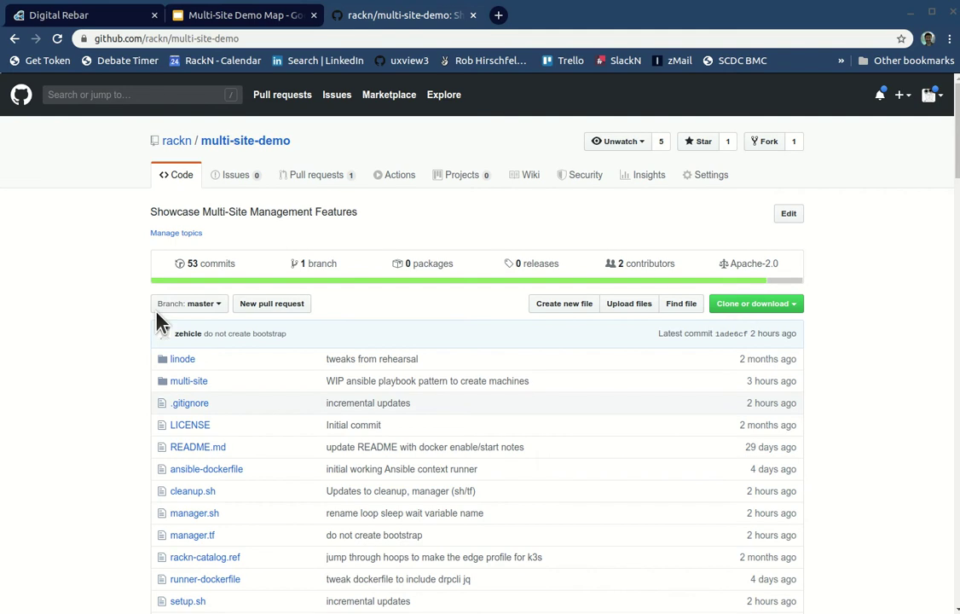
Step: Glance at the Multi-Site Demo Map slides, return to the Digital Rebar tab, and raise Sublime Text over the browser
click(194, 19)
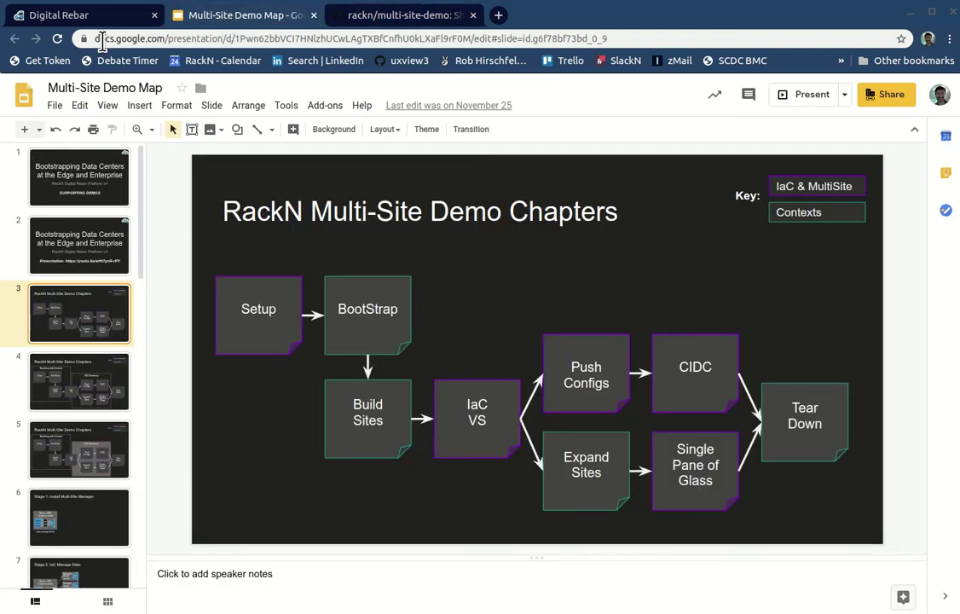
click(103, 16)
drag(386, 613, 377, 29)
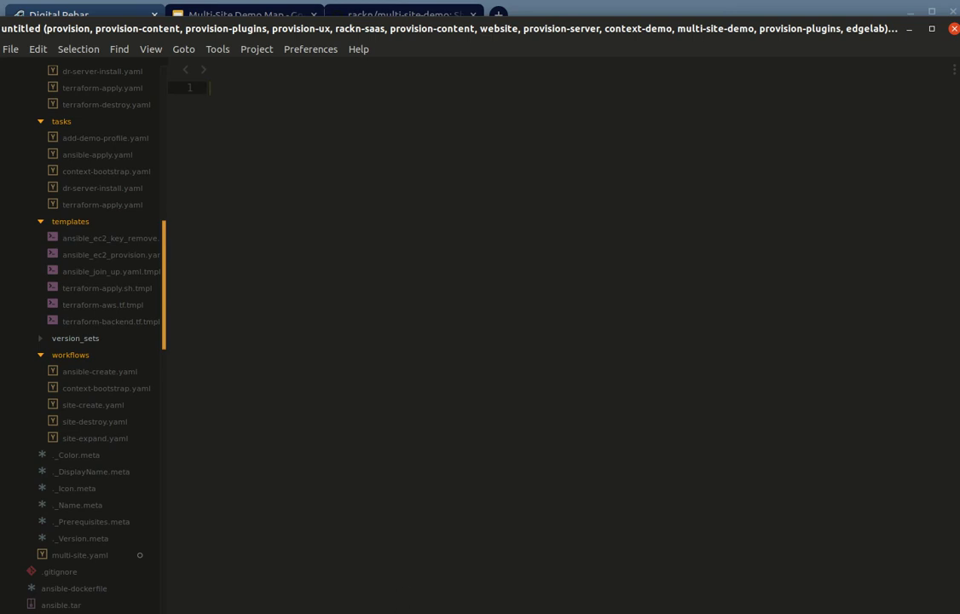
Step: Shorten the Sublime window, collapse the multi-site folder, and open rackn-catalog.ref from the sidebar
drag(406, 613, 407, 592)
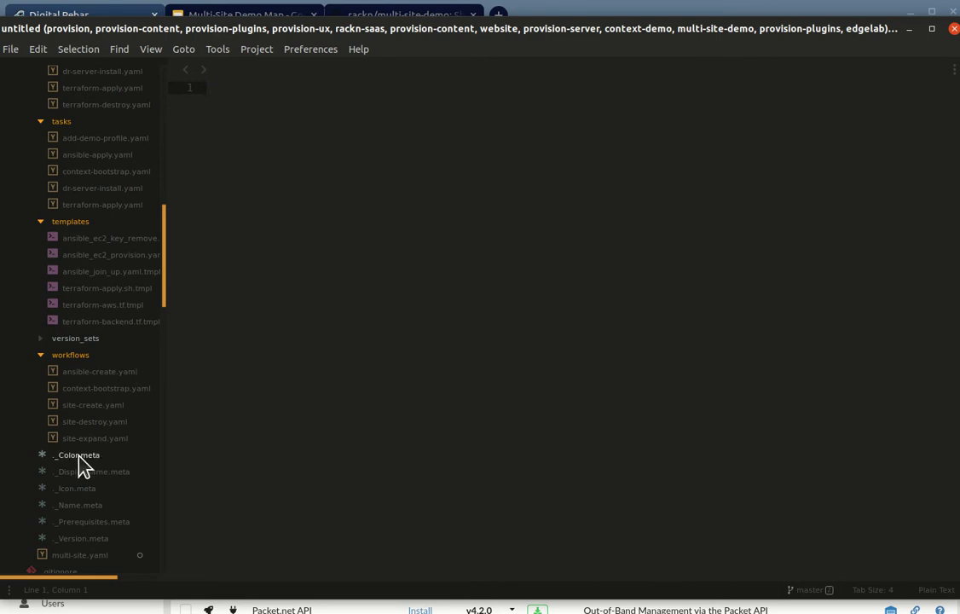
scroll(119, 375, up, 3)
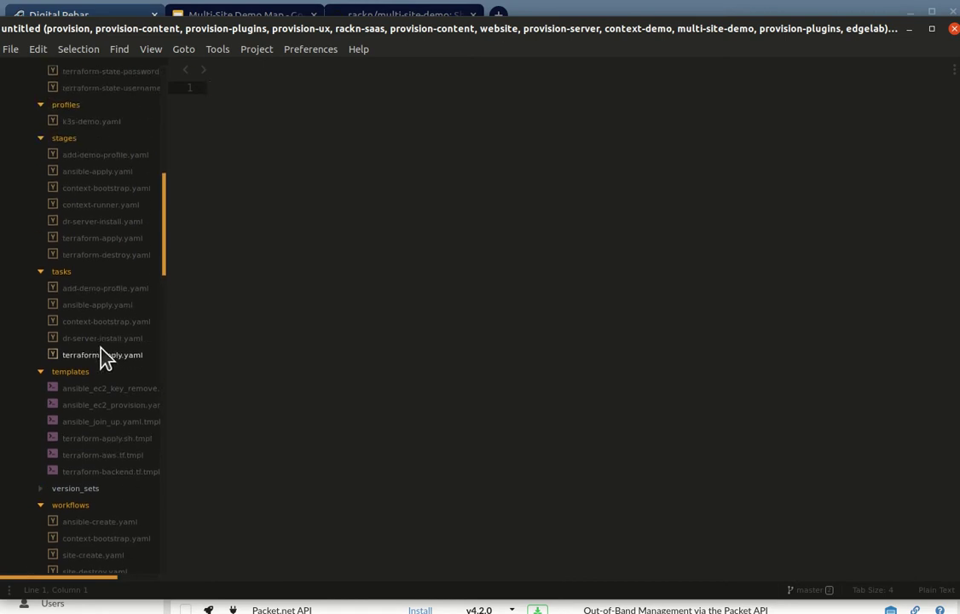
scroll(98, 356, down, 3)
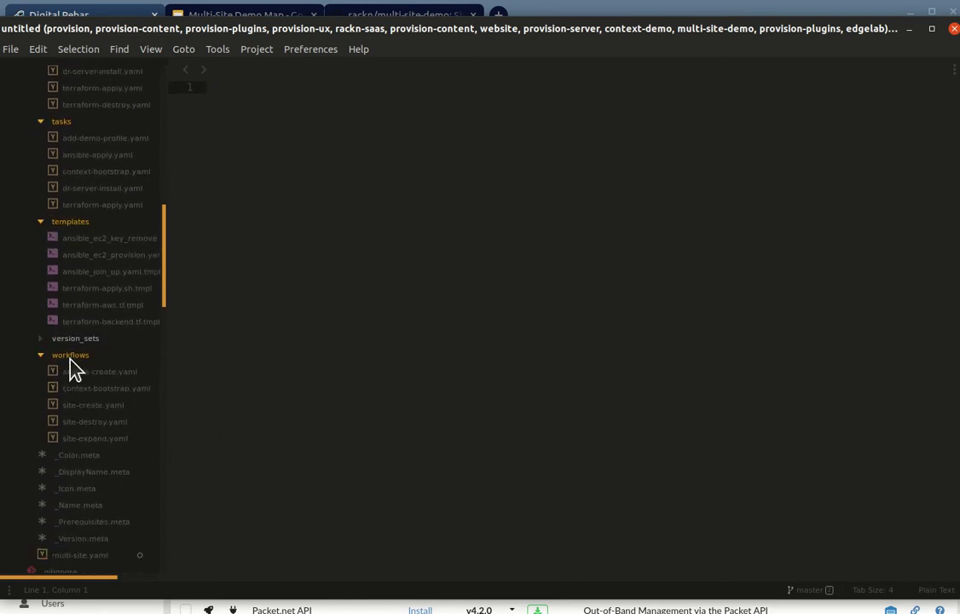
scroll(100, 359, up, 10)
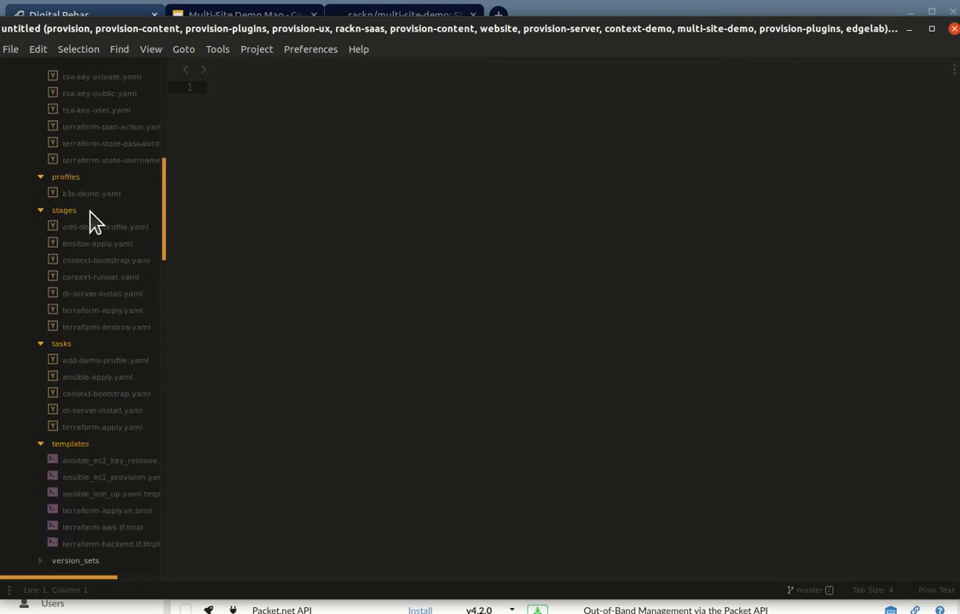
click(31, 189)
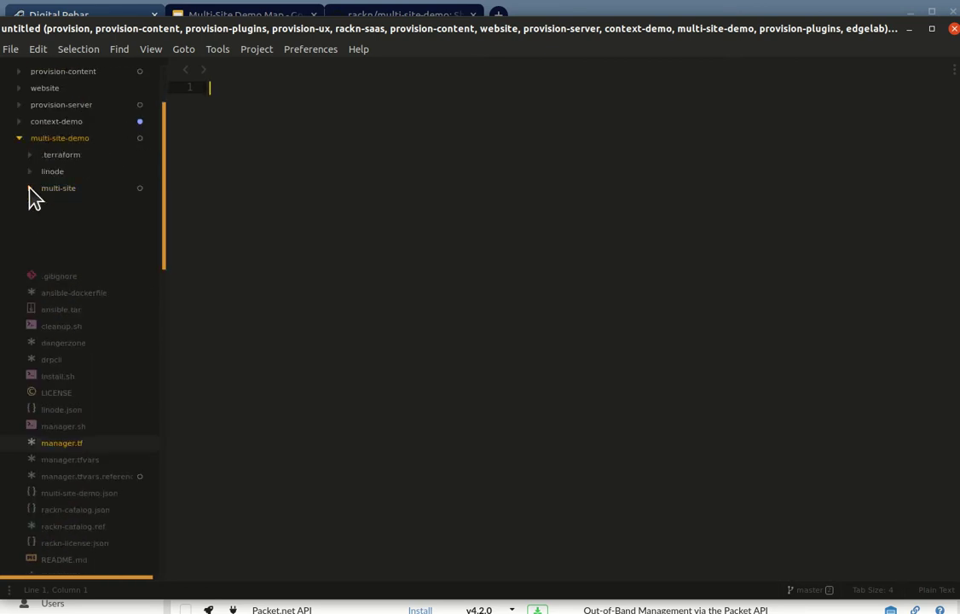
scroll(79, 285, down, 5)
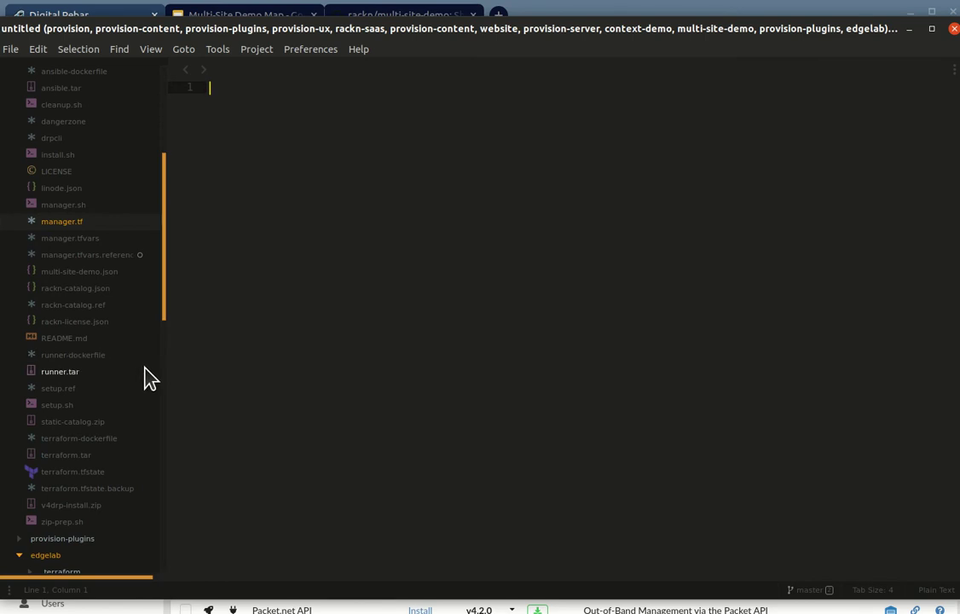
click(60, 307)
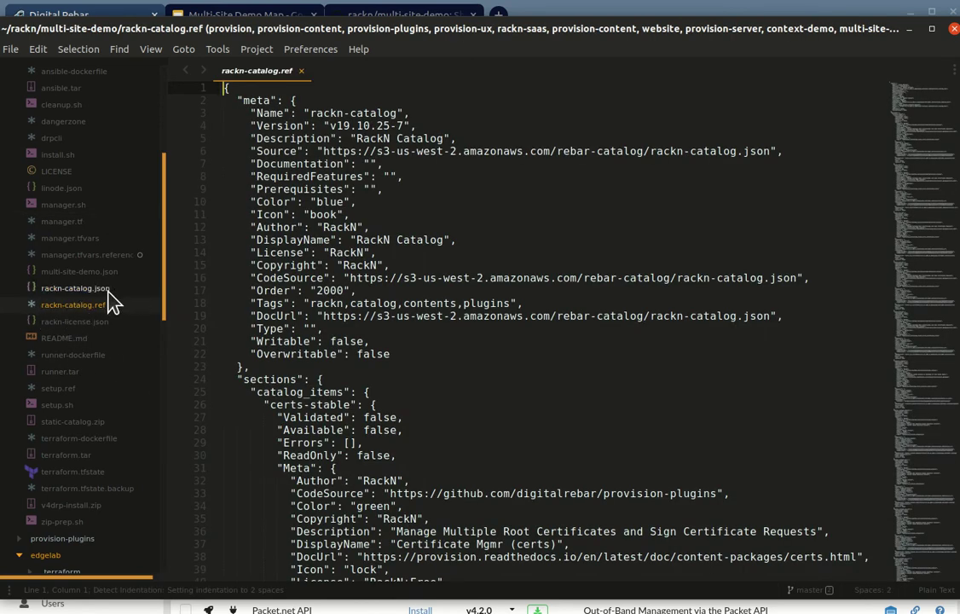
Step: Open rackn-catalog.json, at catalog version v19.10.25-7, and restore the editor window from full screen
click(58, 290)
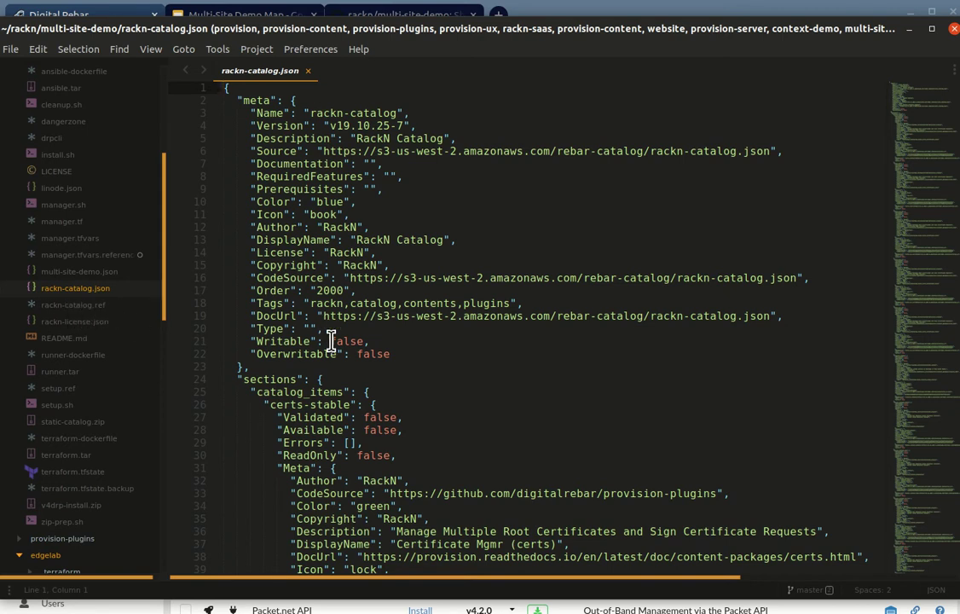
double_click(349, 30)
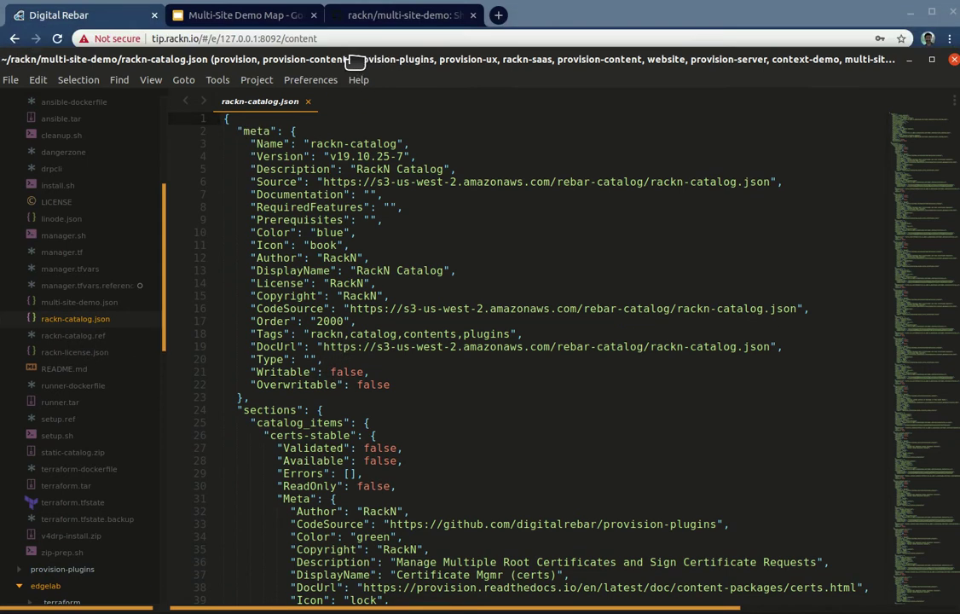
click(499, 14)
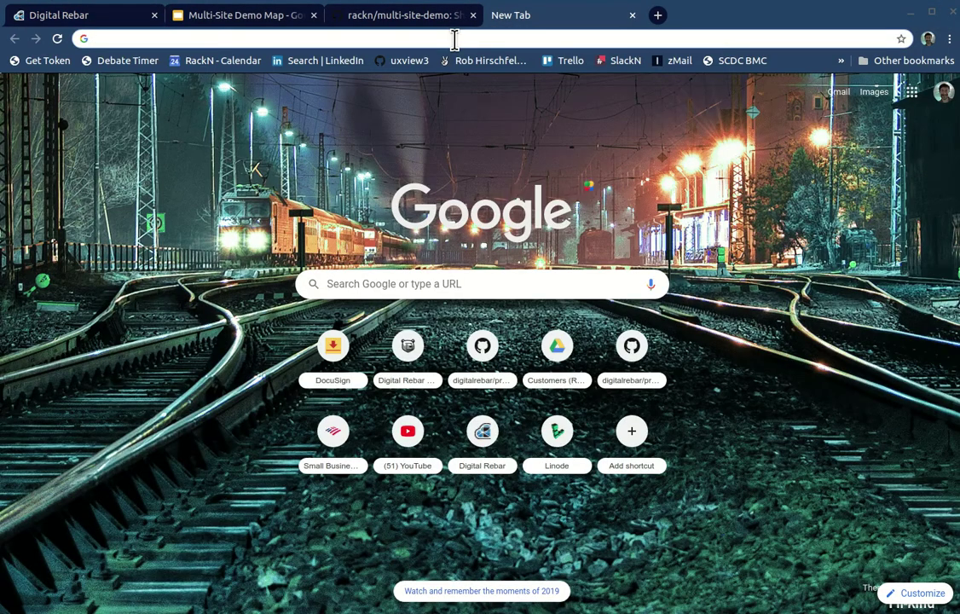
text(https:)
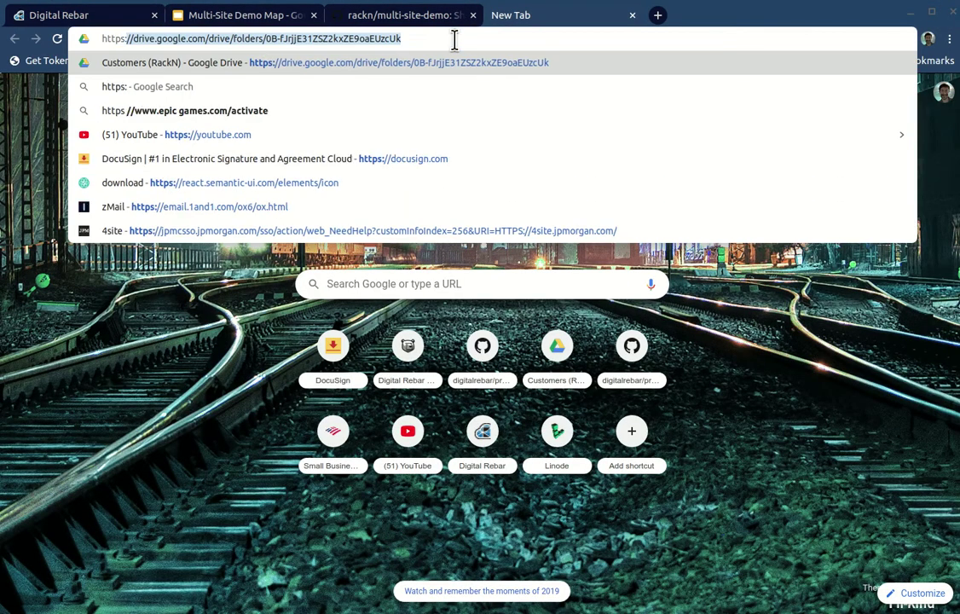
text(//repo)
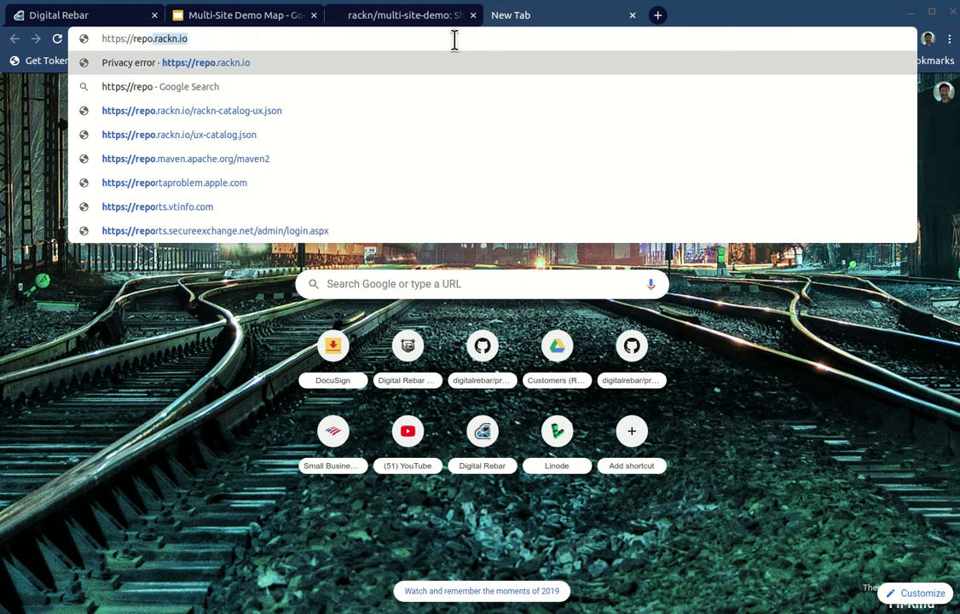
key(Return)
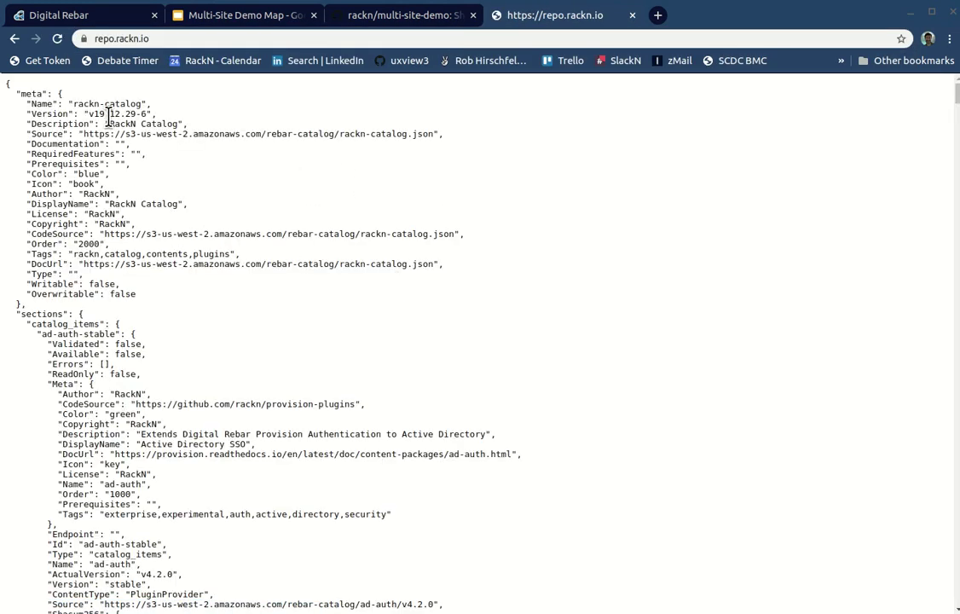
drag(93, 114, 155, 114)
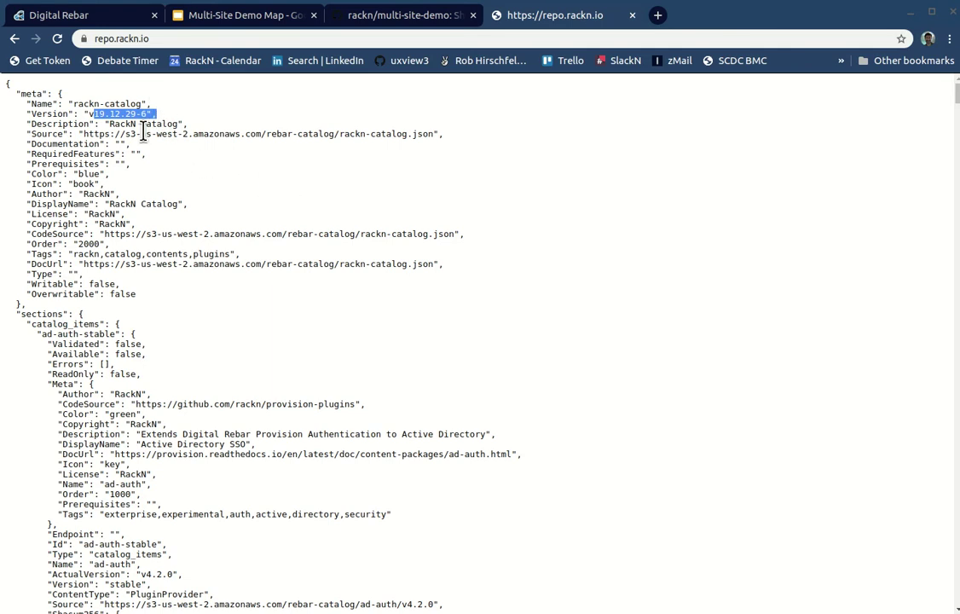
click(54, 103)
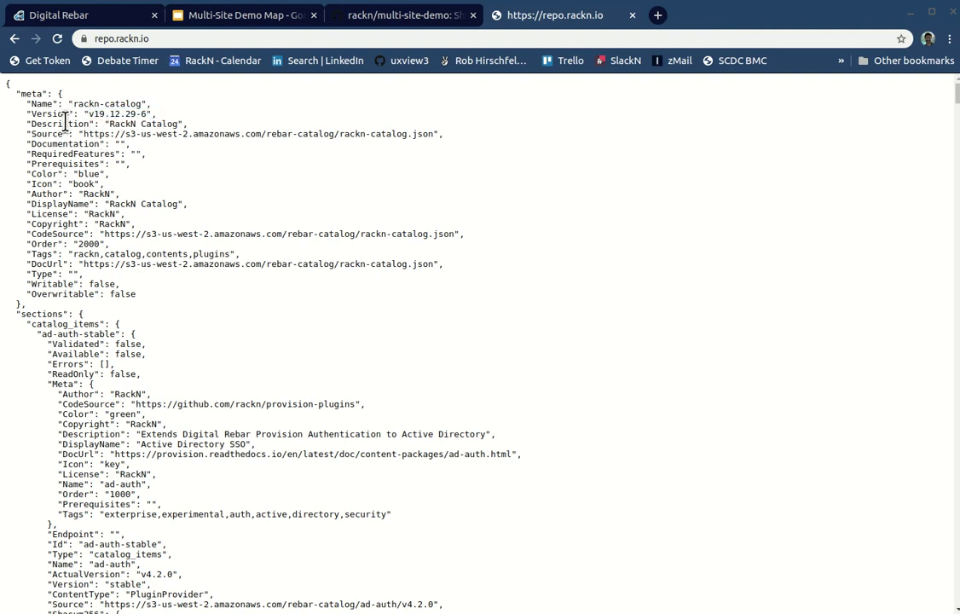
drag(68, 103, 198, 324)
click(198, 333)
scroll(214, 358, down, 8)
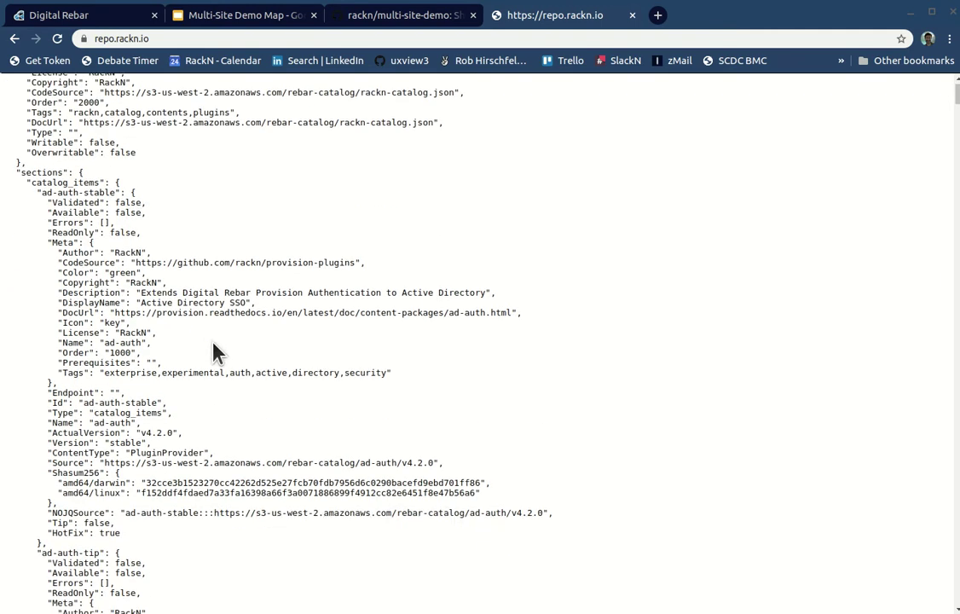
click(420, 13)
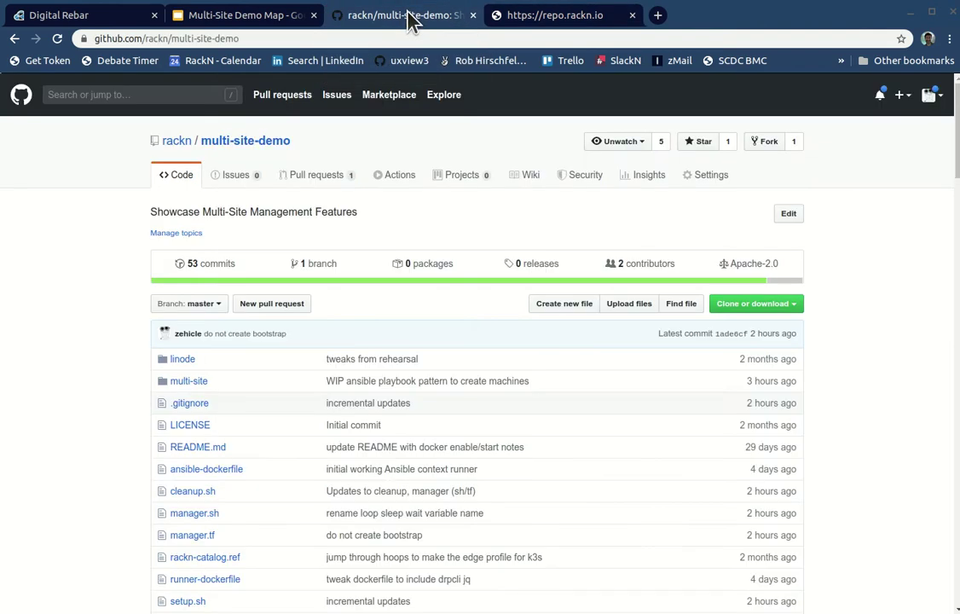
Step: Bring the editor forward full screen and edit the catalog Version value to v19.12.31-1
key(alt+Tab)
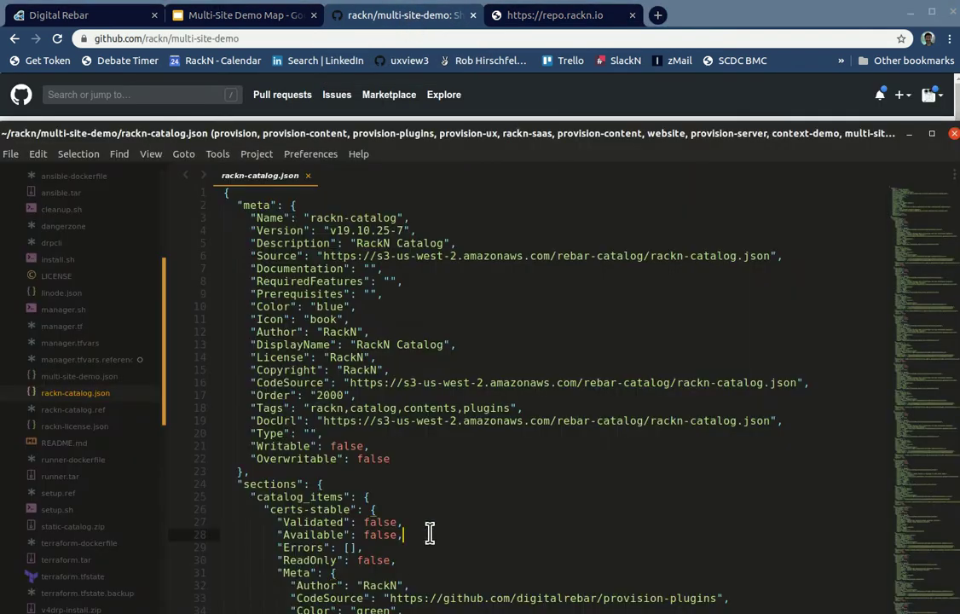
drag(521, 134, 532, 41)
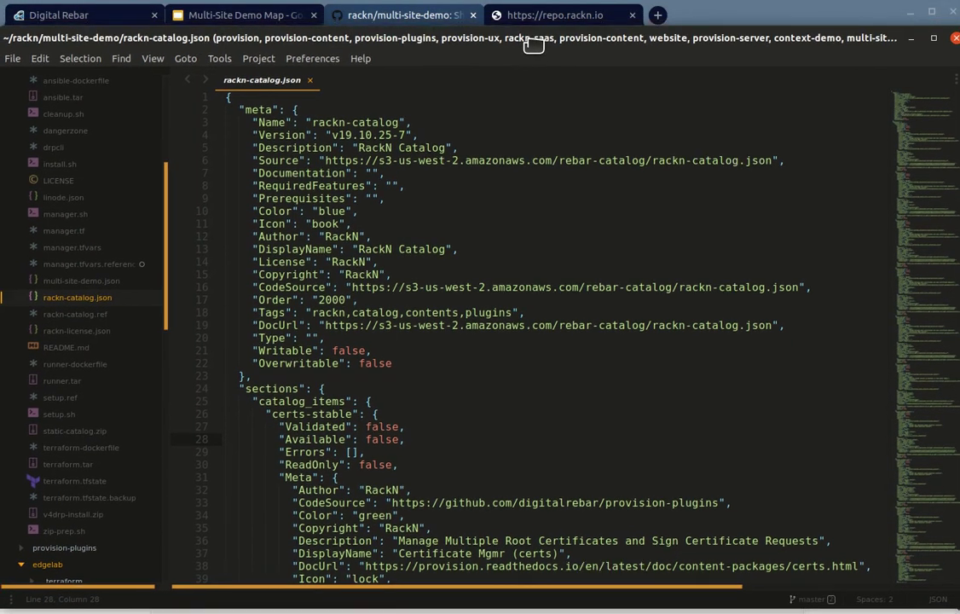
double_click(531, 41)
click(458, 126)
key(Up)
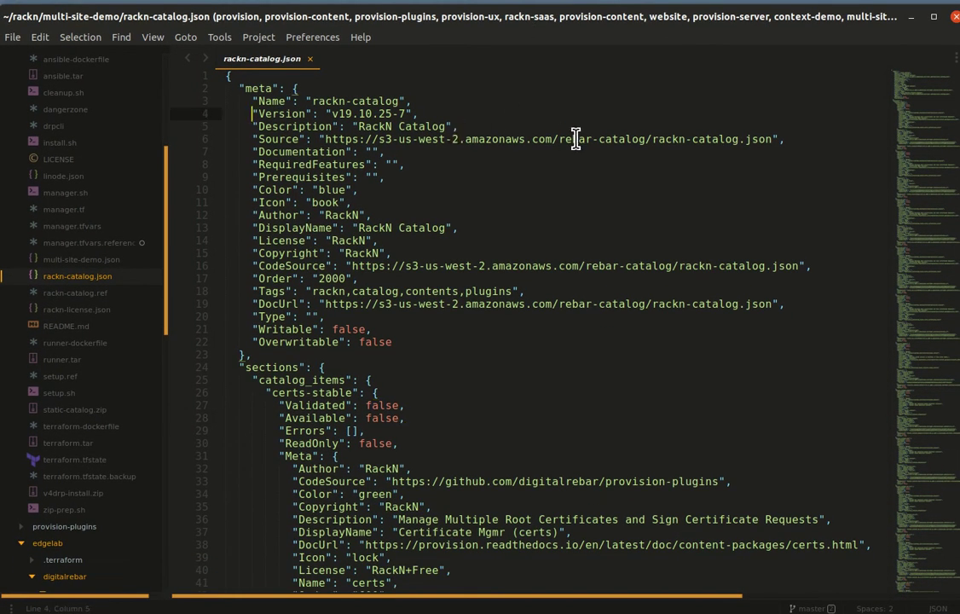
key(shift+Left)
key(shift+Left)
text(12)
key(shift+Right)
key(shift+Right)
text(3)
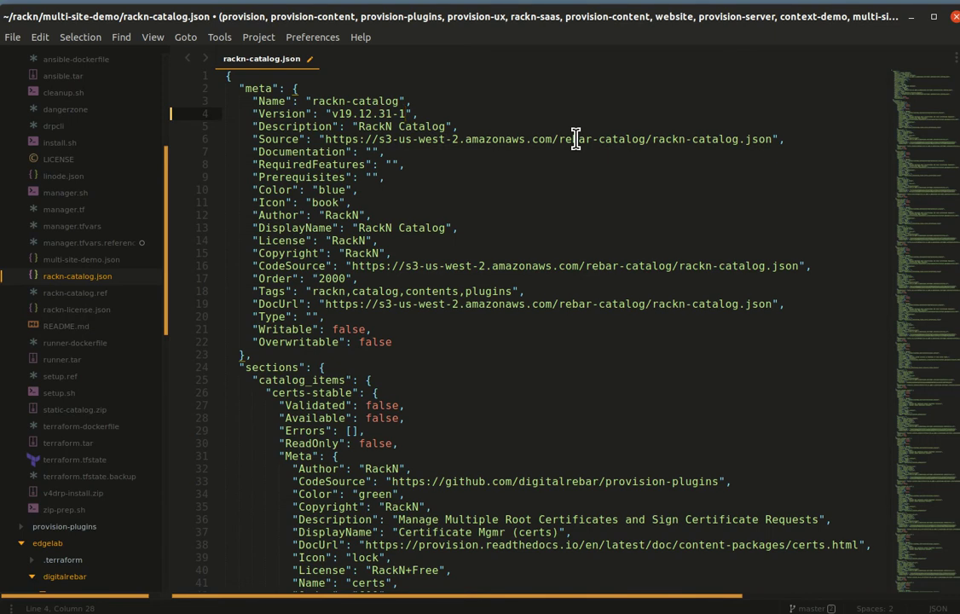
Step: Delete the Source through Documentation meta fields and recheck the v19.12.31-1 version
key(Down)
key(Home)
key(Home)
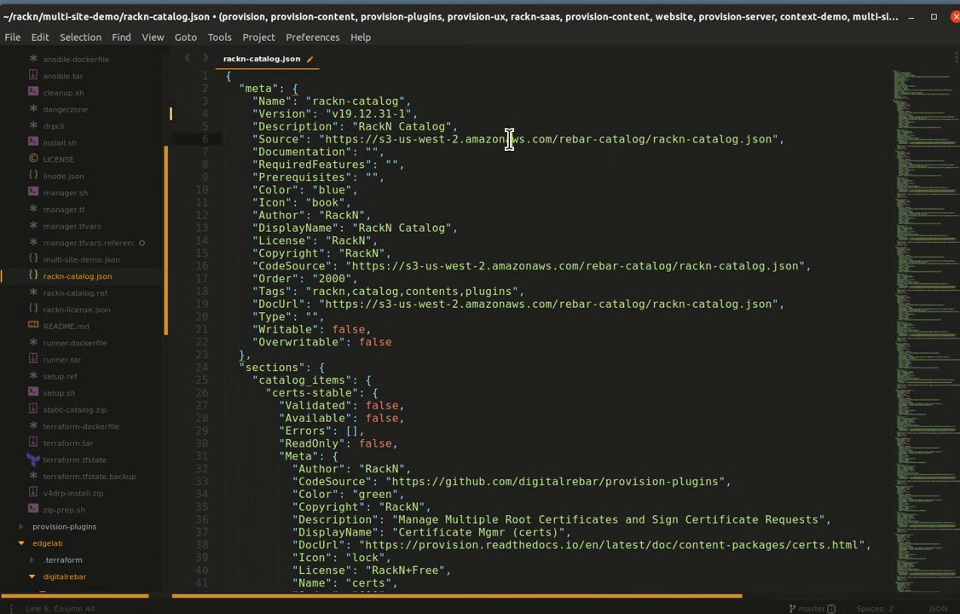
drag(435, 115, 439, 156)
click(439, 156)
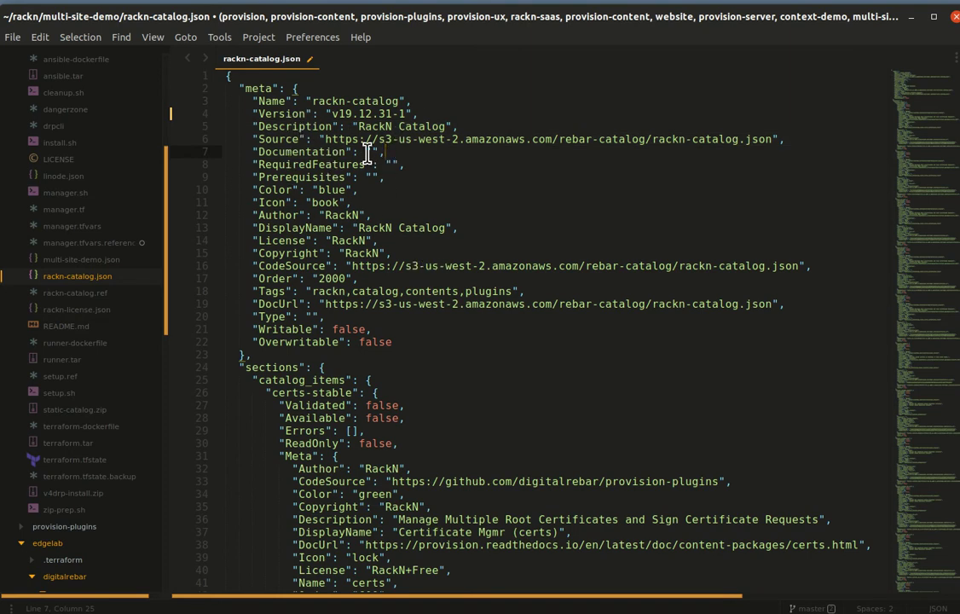
click(301, 113)
drag(328, 113, 418, 113)
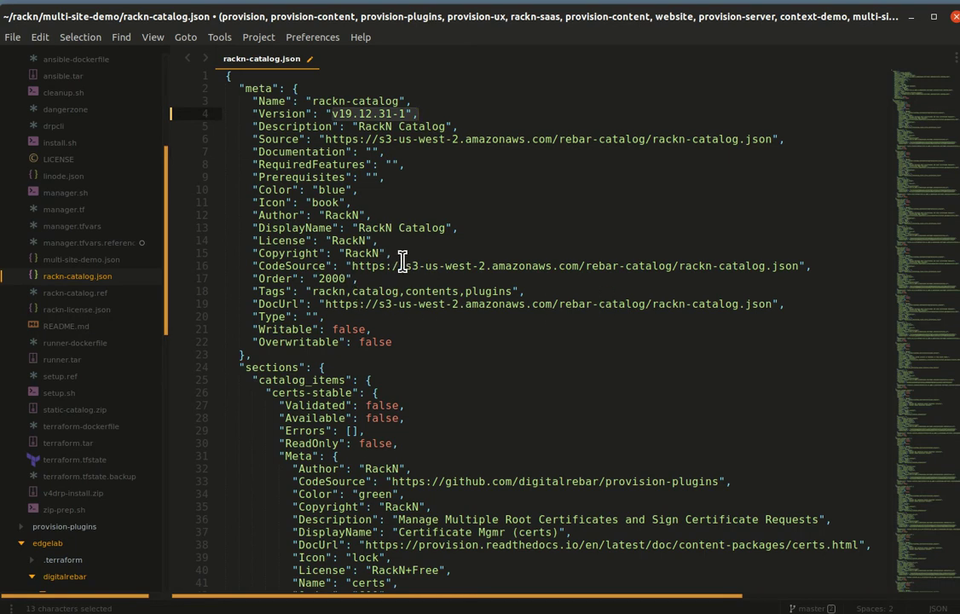
click(351, 139)
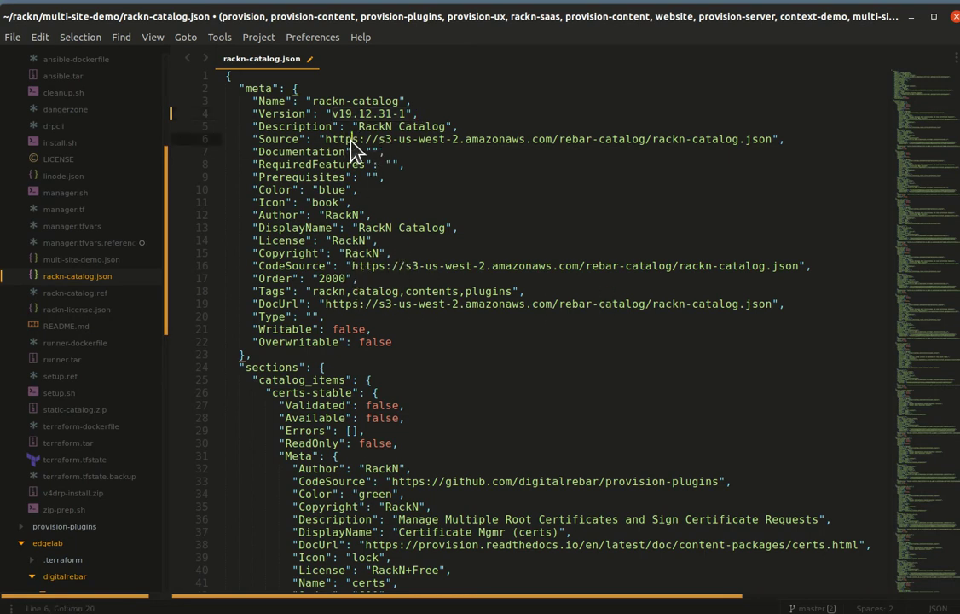
key(Down)
key(Down)
key(Down)
key(Down)
key(Down)
key(Down)
key(Down)
key(Down)
key(Down)
key(Down)
key(Down)
key(Down)
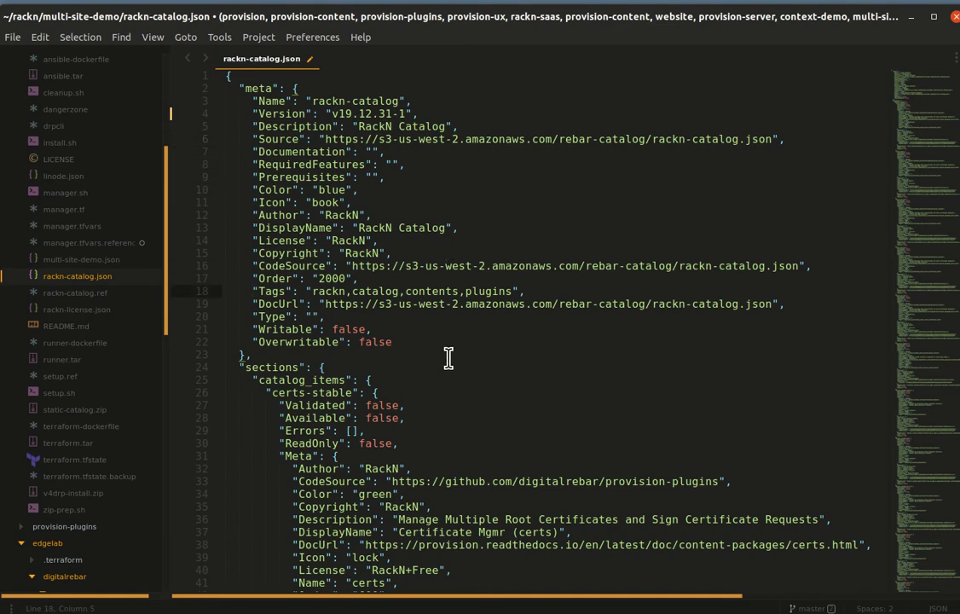
Step: Inspect the certs-stable entry key and the other occurrences of 'stable'
scroll(643, 338, down, 3)
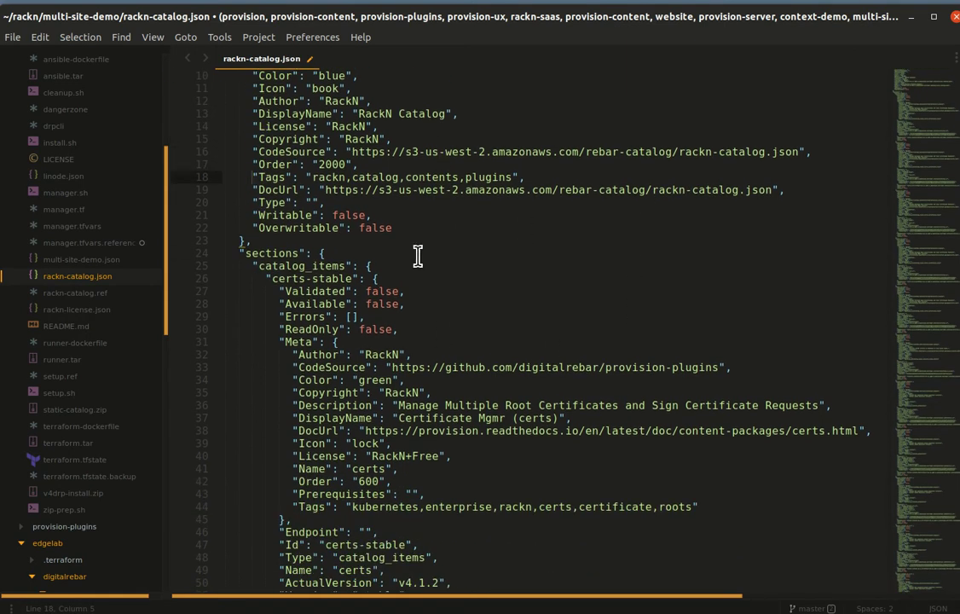
click(511, 291)
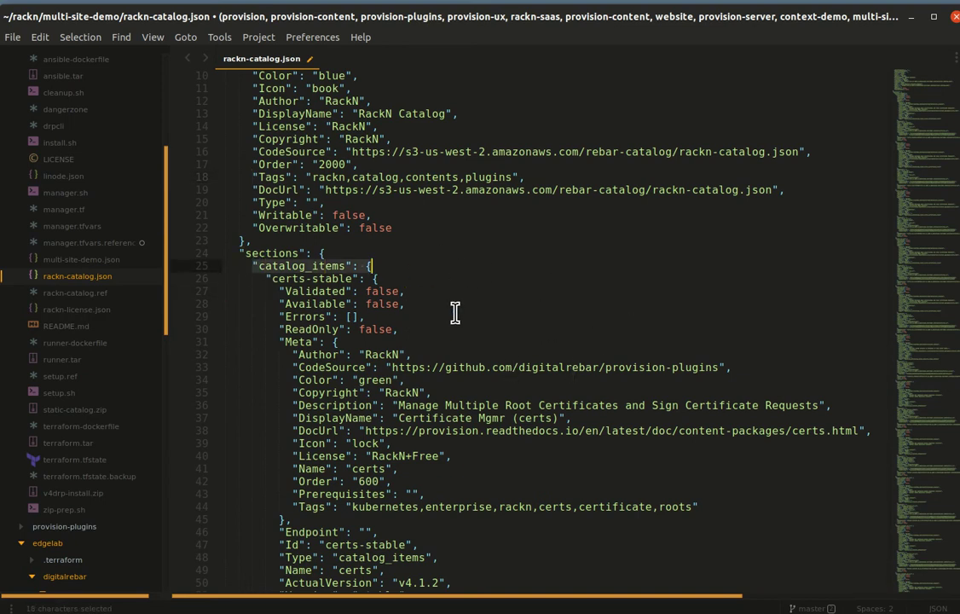
click(276, 278)
double_click(276, 278)
drag(245, 278, 380, 278)
scroll(588, 375, down, 2)
double_click(318, 203)
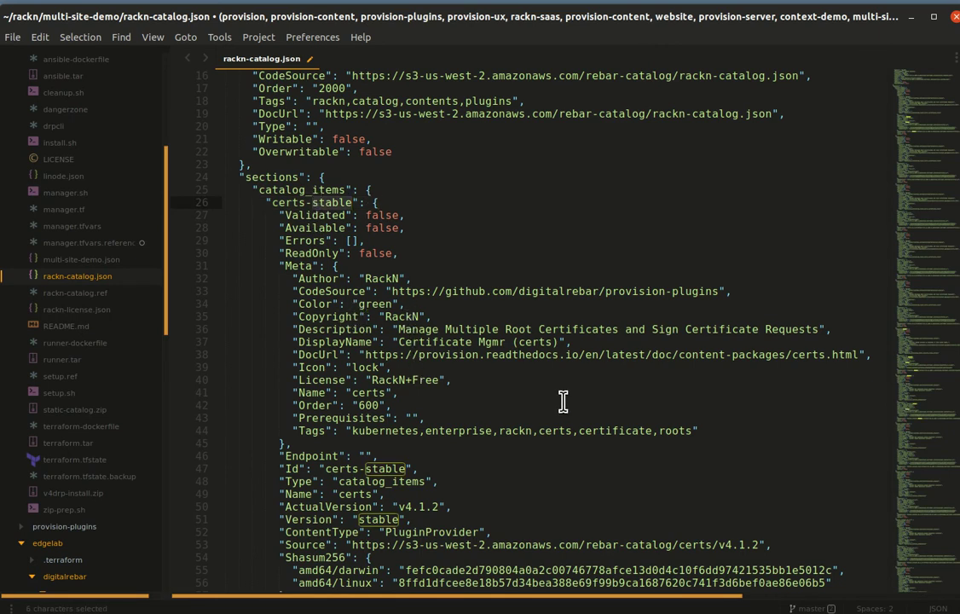
scroll(496, 353, down, 2)
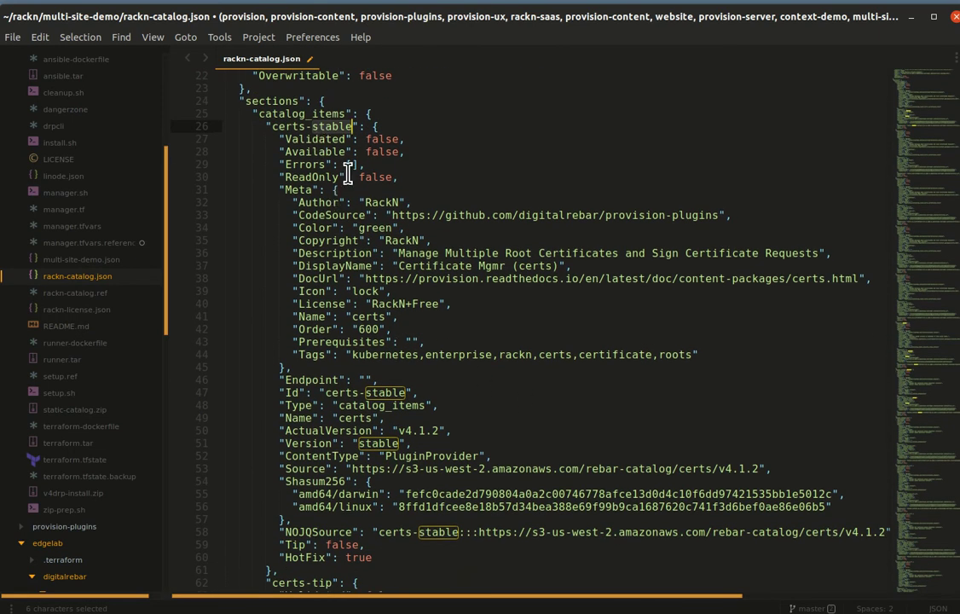
Step: Check the certs Source URL, jump back to the file top, and drag the editor down to reveal the browser
double_click(554, 468)
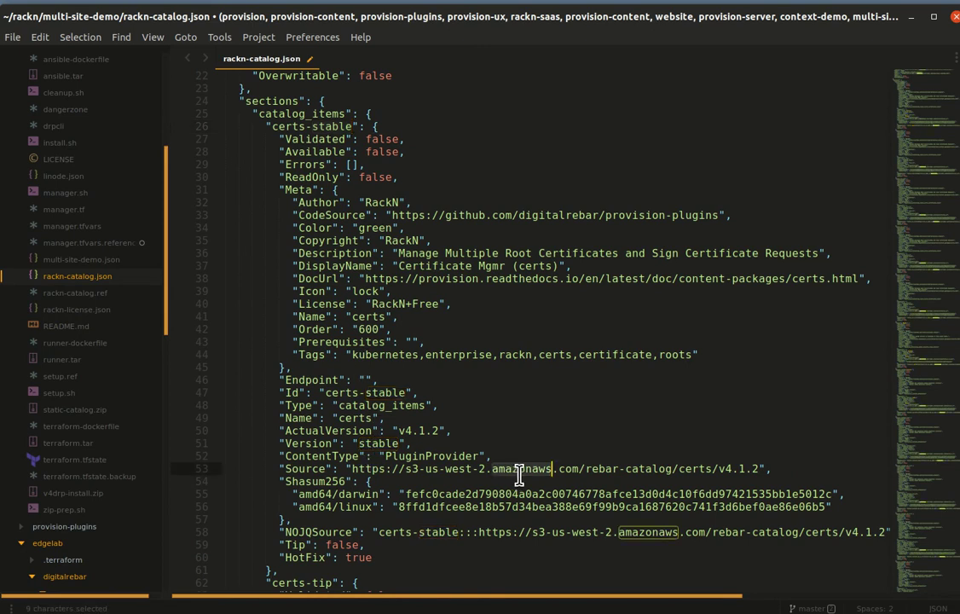
key(Home)
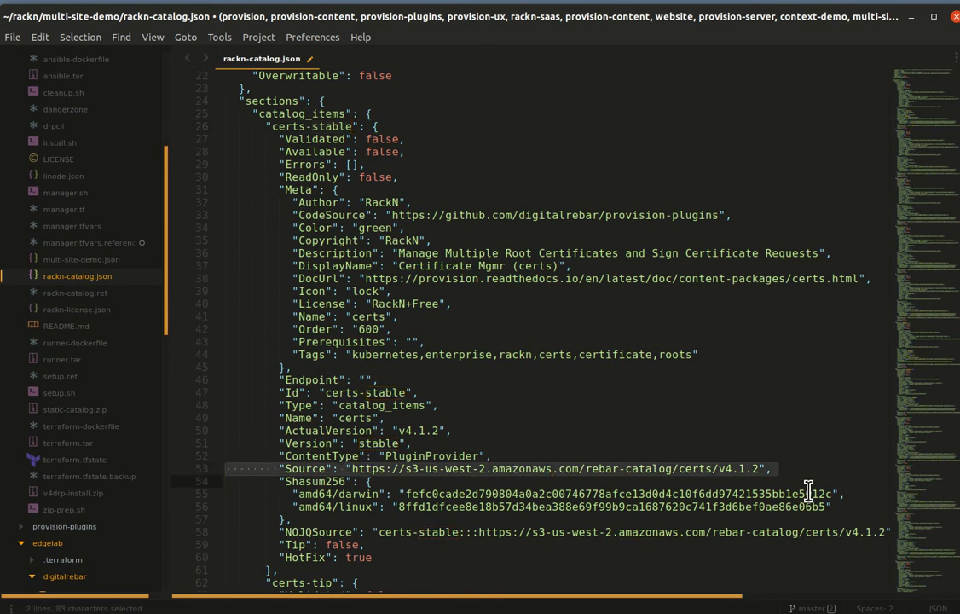
scroll(808, 492, down, 3)
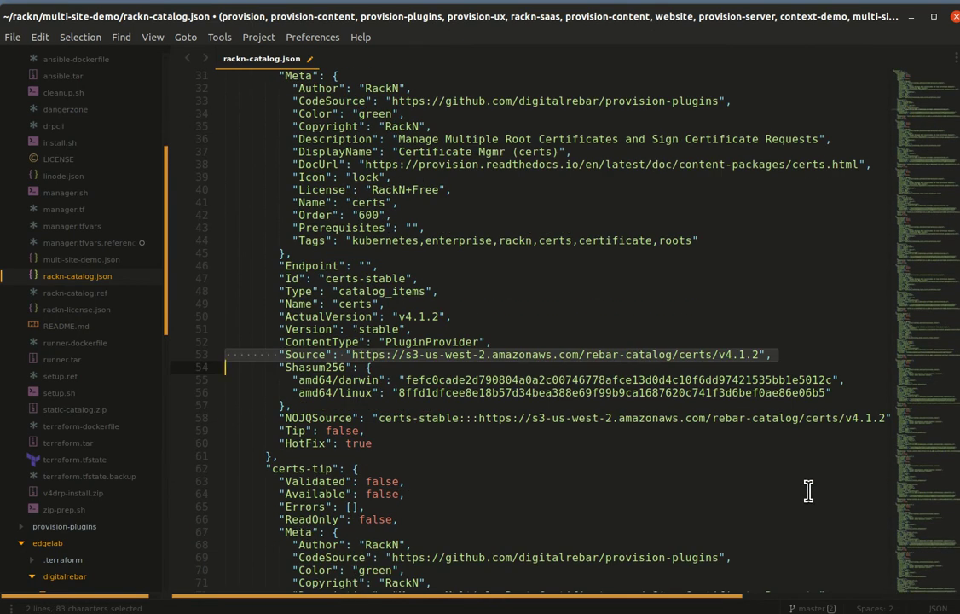
scroll(665, 367, up, 2)
click(666, 370)
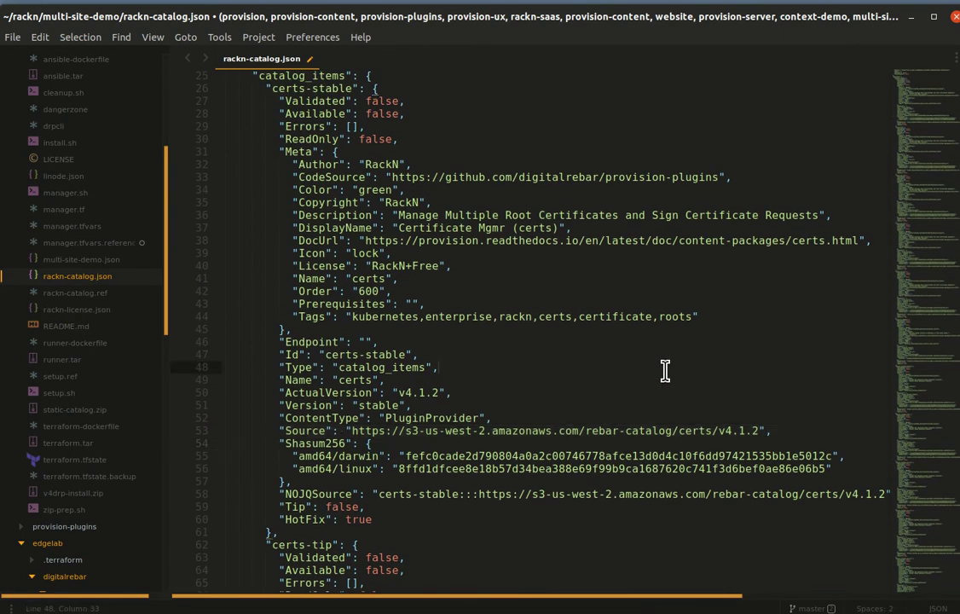
key(ctrl+Home)
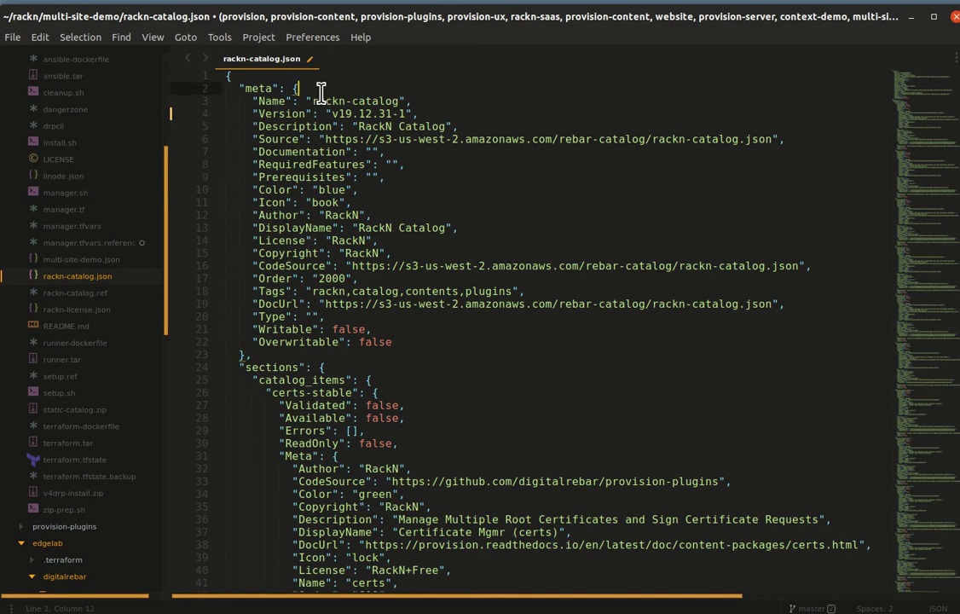
drag(409, 24, 411, 261)
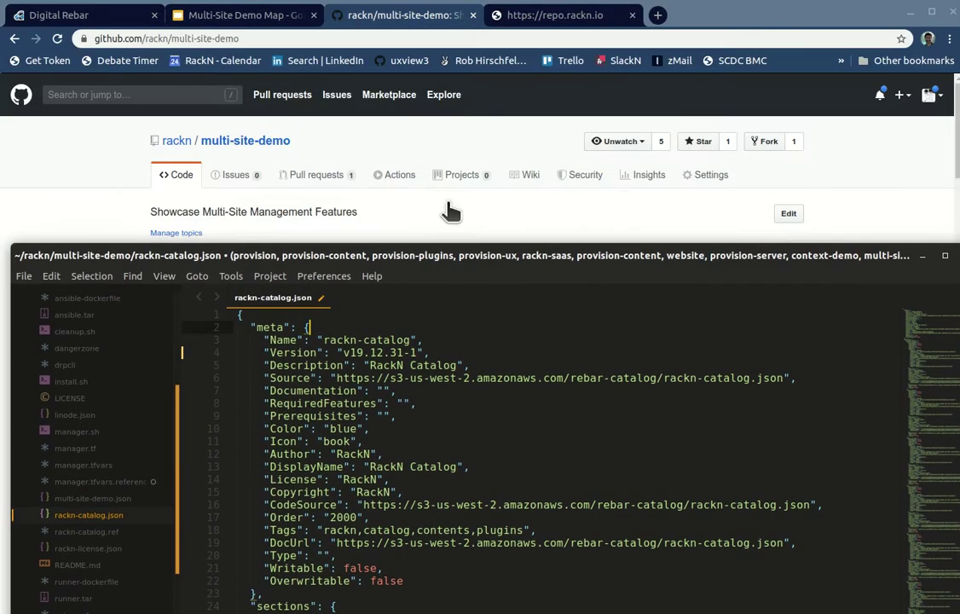
Step: Copy the whole catalog JSON from the repo.rackn.io page and maximize the Sublime editor again
click(546, 19)
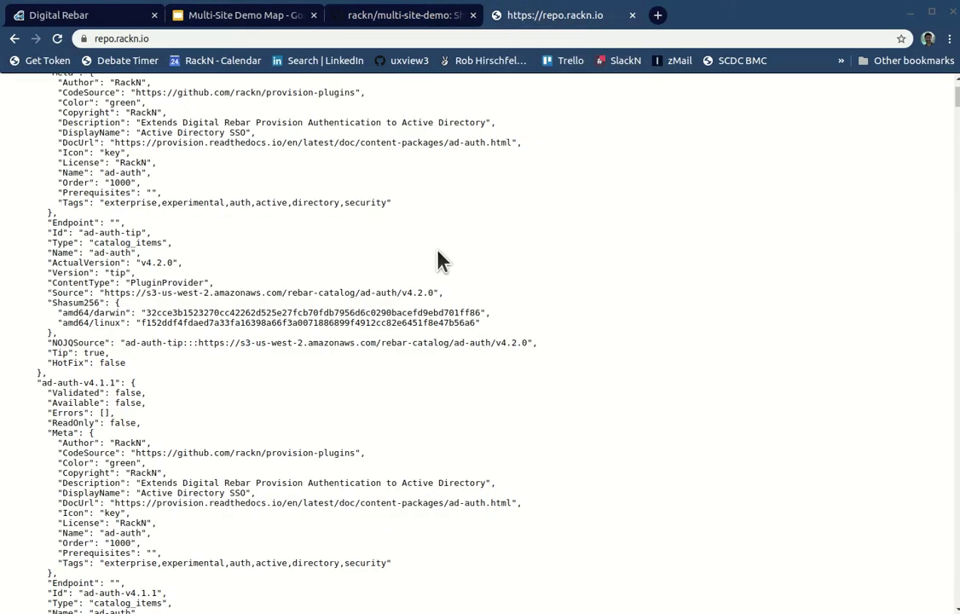
double_click(310, 313)
click(310, 313)
click(300, 307)
triple_click(300, 307)
key(alt+Tab)
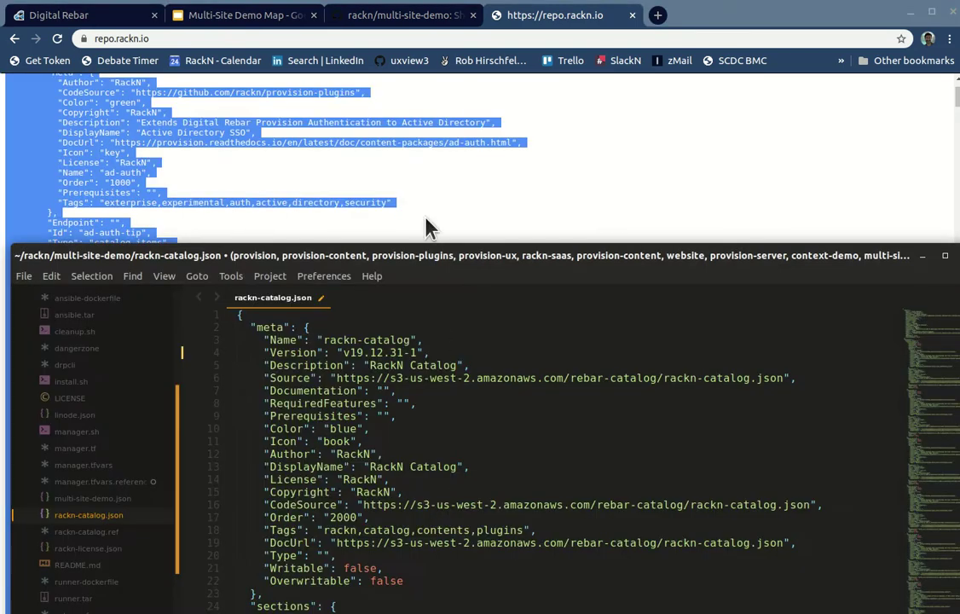
drag(443, 264, 421, 28)
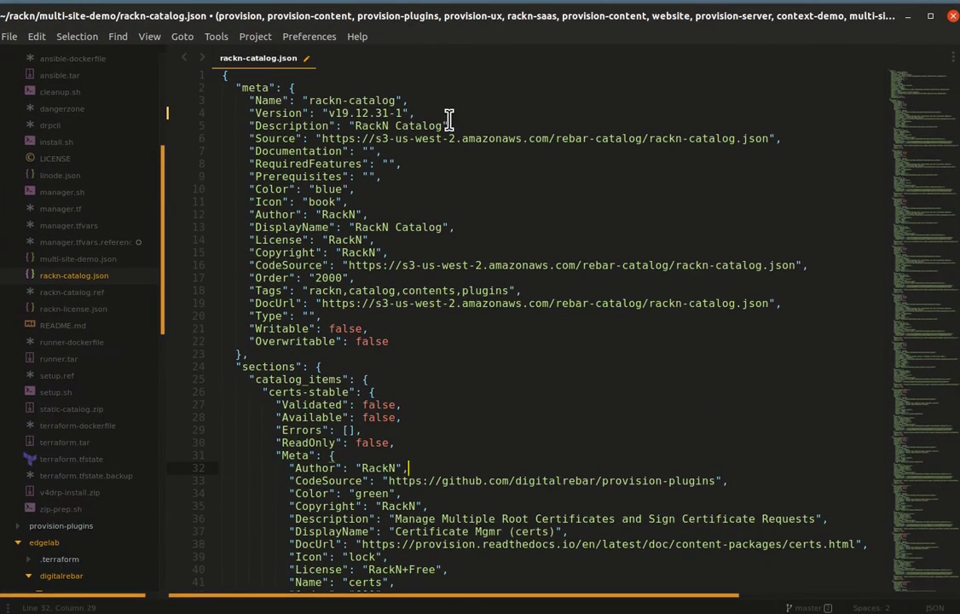
Step: Replace all of rackn-catalog.json with the pasted repo catalog, now starting at ad-auth-stable
key(ctrl+a)
key(ctrl+v)
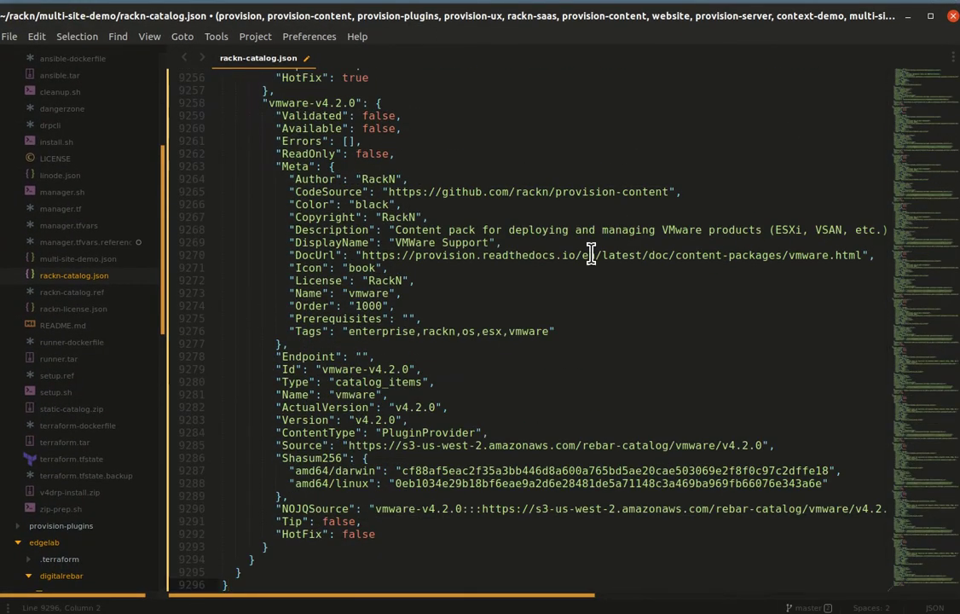
key(ctrl+Home)
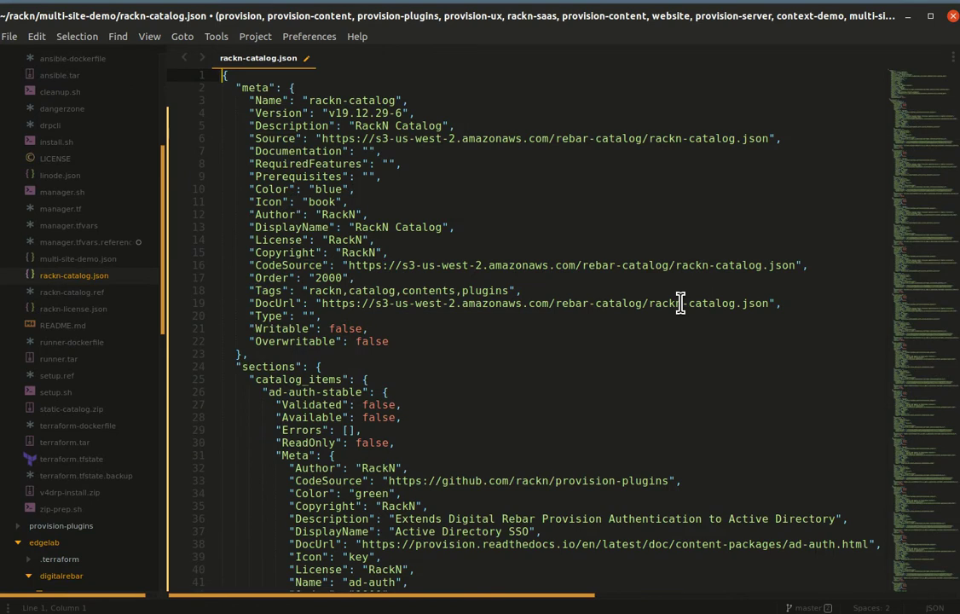
key(Down)
key(Down)
key(Down)
key(Down)
key(Down)
key(Down)
key(Down)
key(Down)
key(Down)
key(Down)
key(Down)
key(Down)
key(Down)
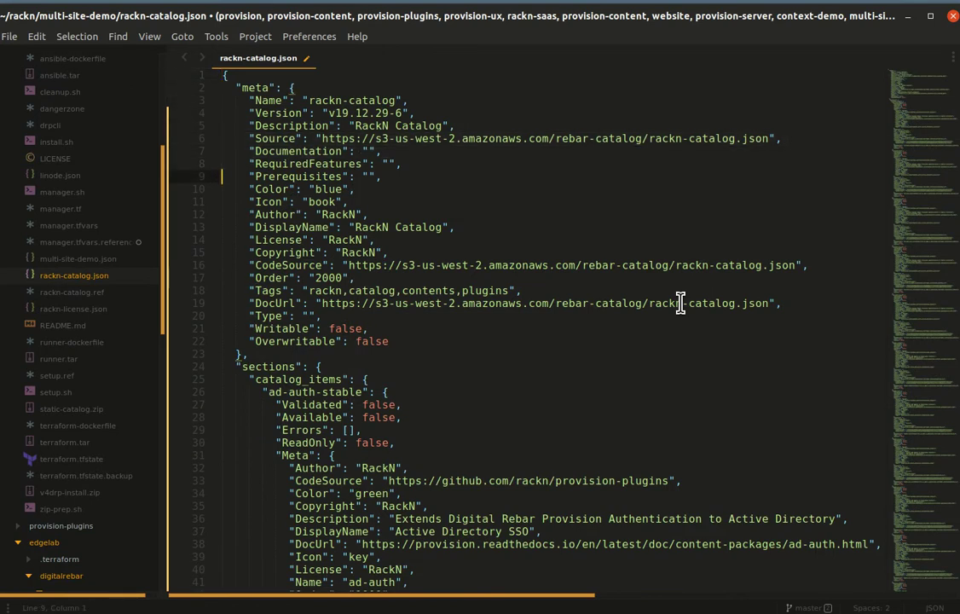
key(Down)
key(Down)
key(Down)
key(Down)
key(Down)
key(Down)
key(Down)
key(Down)
key(Down)
key(Down)
key(Down)
key(Down)
key(Down)
scroll(675, 308, down, 5)
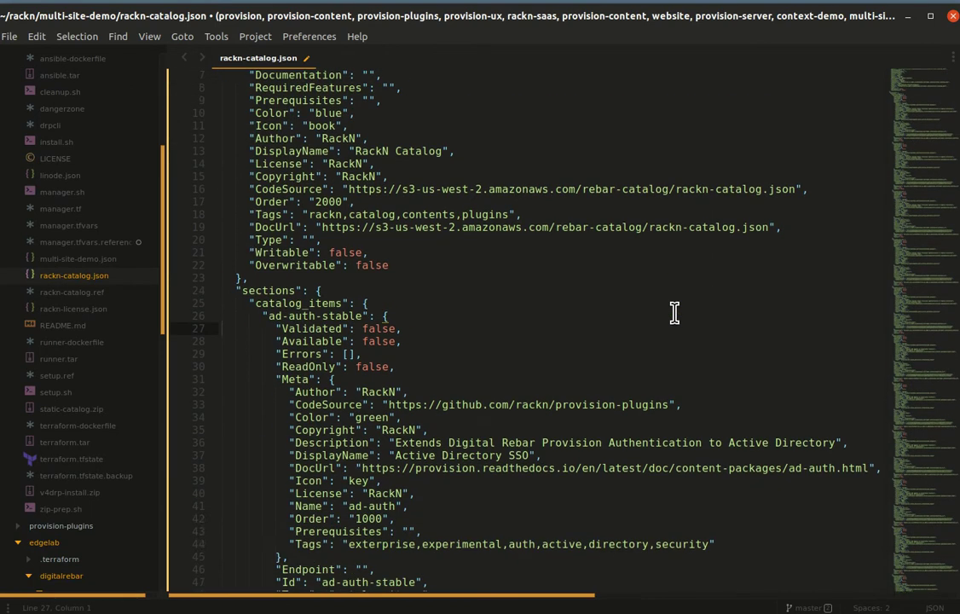
click(326, 201)
key(Home)
key(Home)
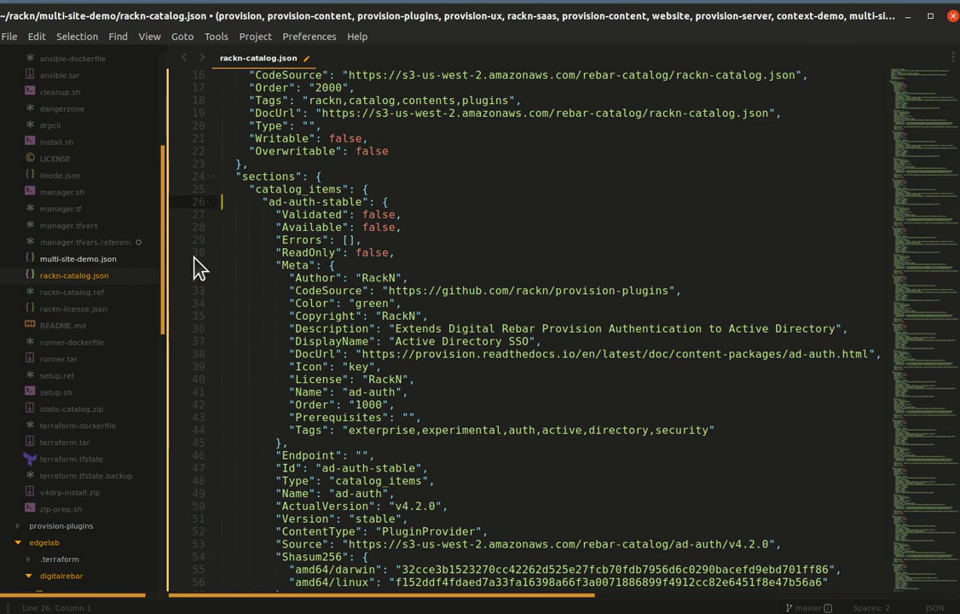
Step: Review the ad-auth-stable Order and Tags fields and save the file
scroll(379, 282, up, 1)
scroll(379, 282, up, 5)
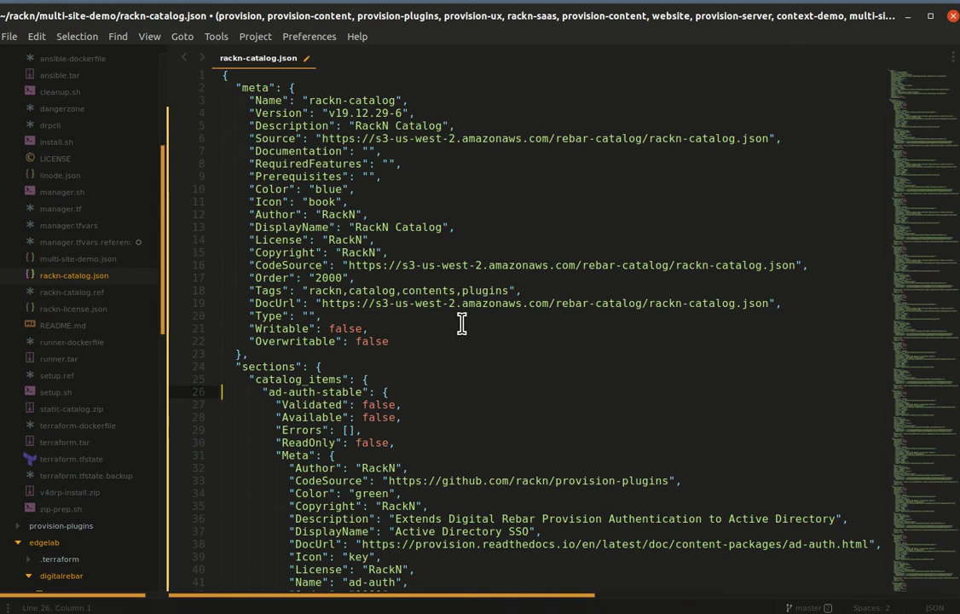
click(393, 277)
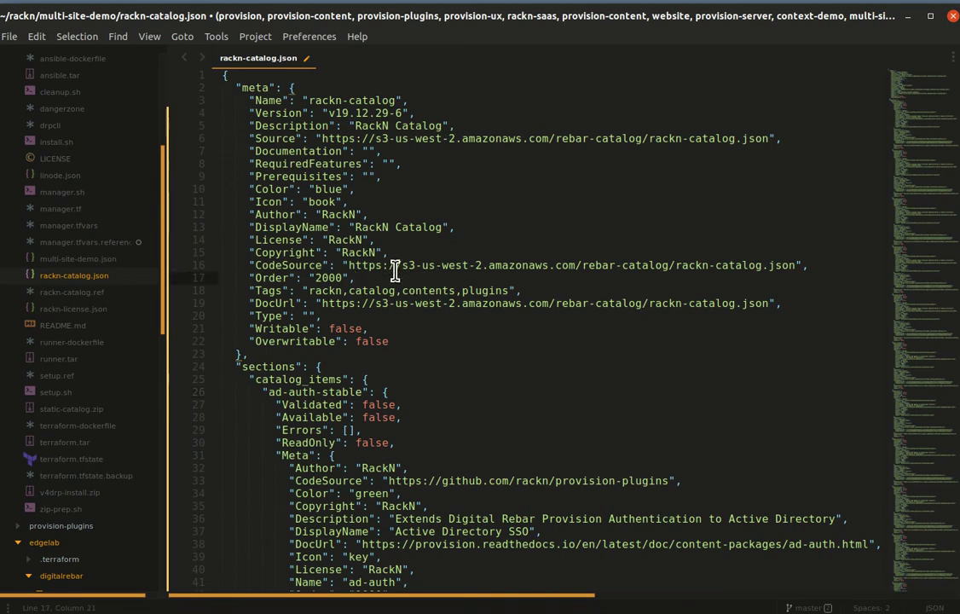
click(461, 291)
key(ctrl+s)
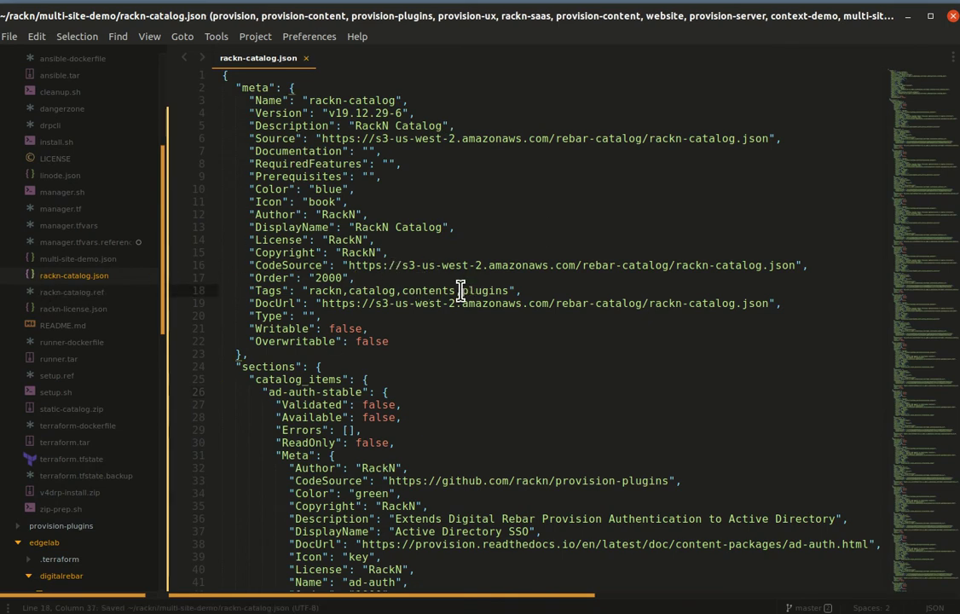
scroll(60, 281, up, 4)
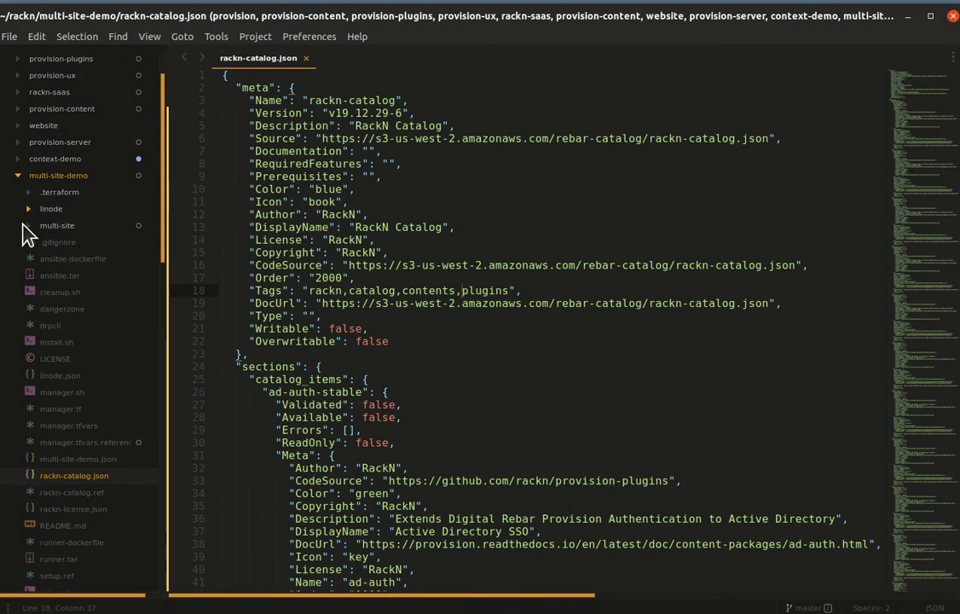
Step: Expand the multi-site folder in the project sidebar
scroll(76, 281, up, 2)
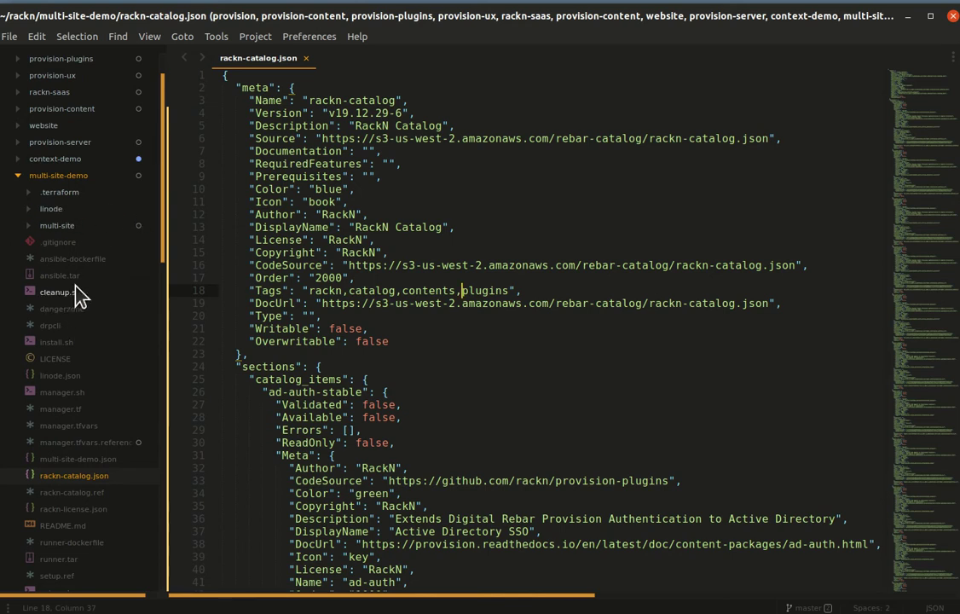
scroll(53, 223, down, 5)
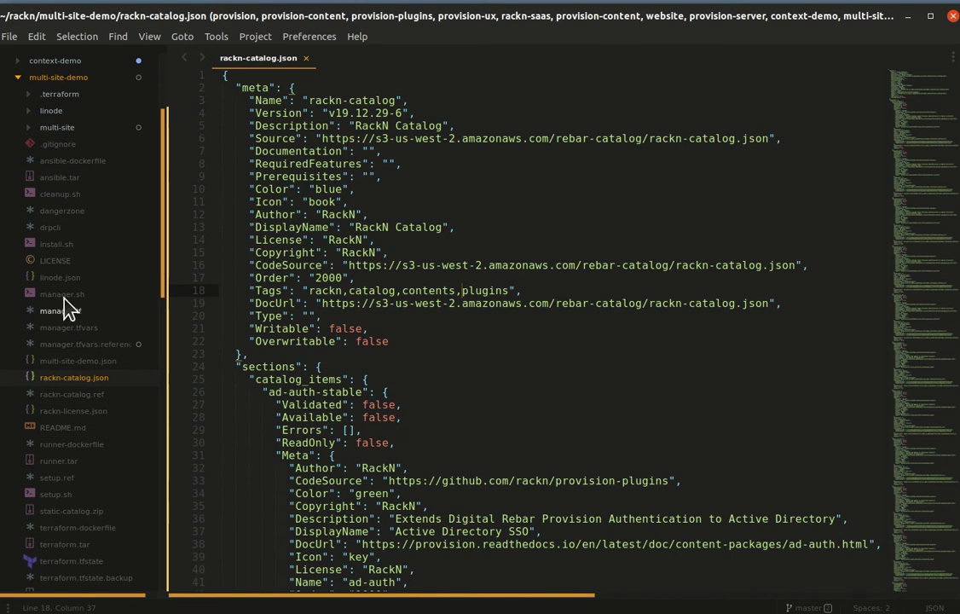
scroll(46, 307, up, 5)
click(29, 277)
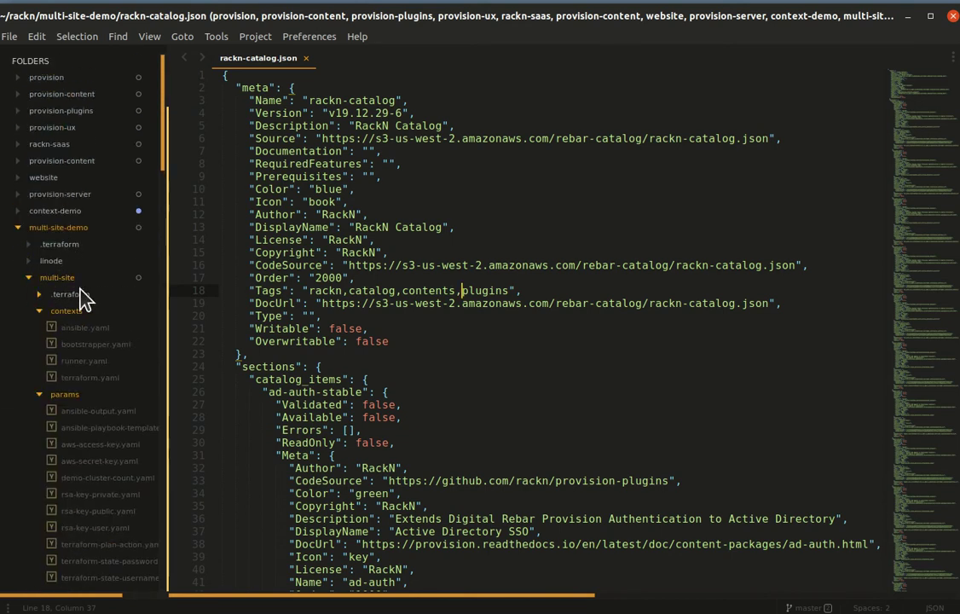
scroll(64, 326, down, 5)
Step: Collapse the contexts, params, profiles, stages, tasks, templates and workflows folders, leaving version_sets expanded
click(33, 161)
click(35, 177)
click(39, 195)
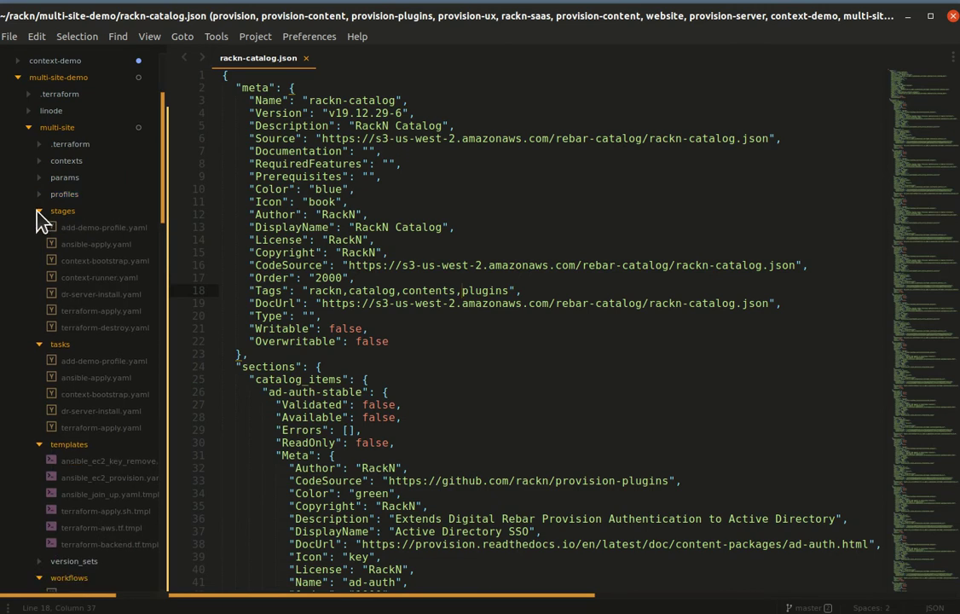
click(40, 211)
click(39, 227)
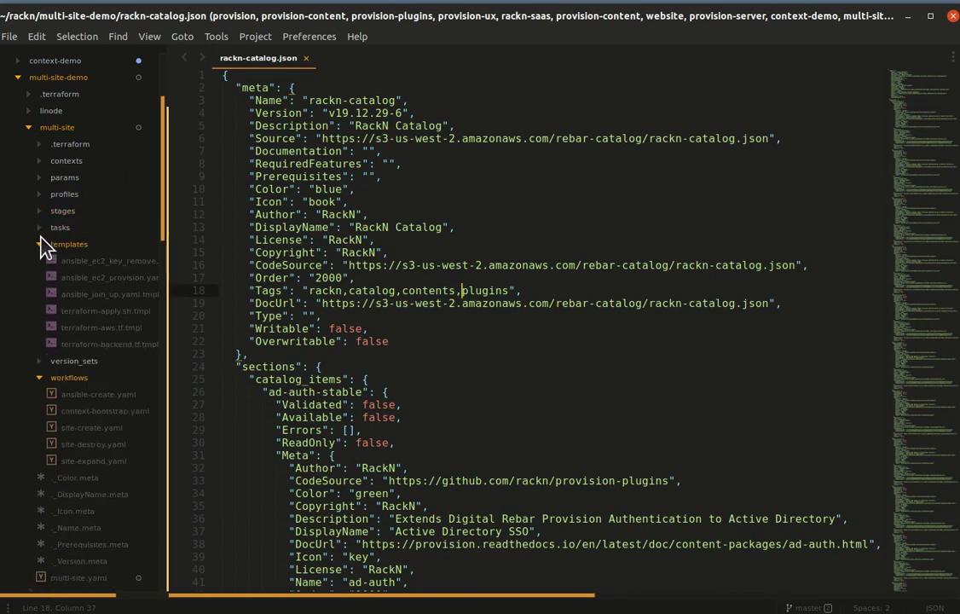
click(38, 244)
click(41, 277)
click(40, 261)
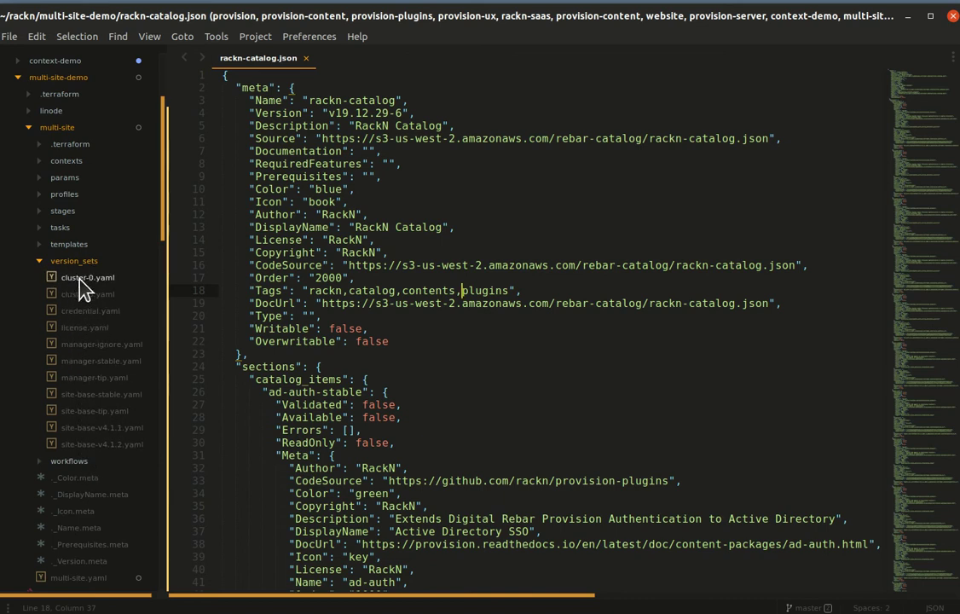
Step: Open site-base-stable.yaml and review its drp-community-content, task-library, krib, linode and certs components
click(57, 394)
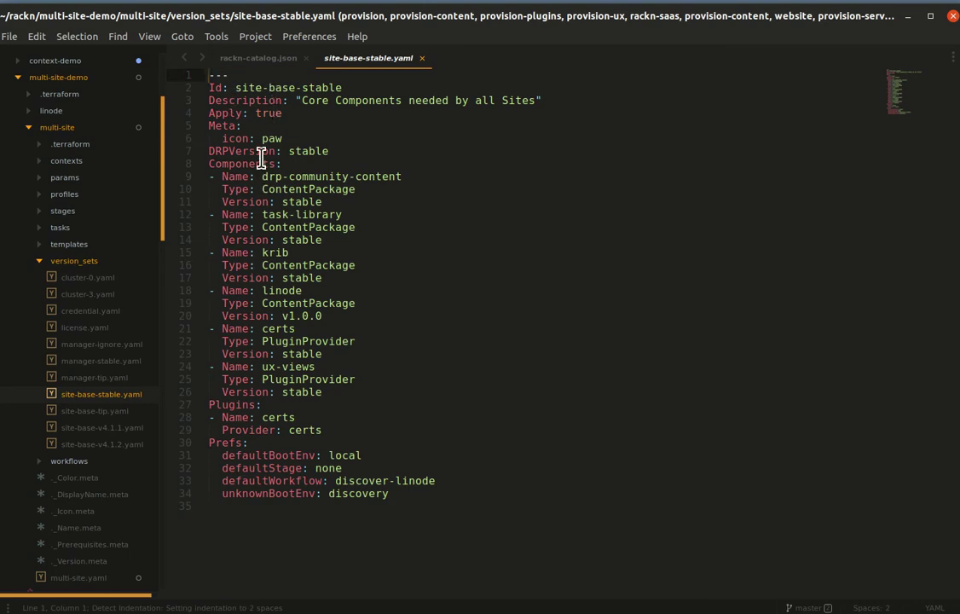
drag(263, 176, 413, 178)
drag(262, 215, 401, 214)
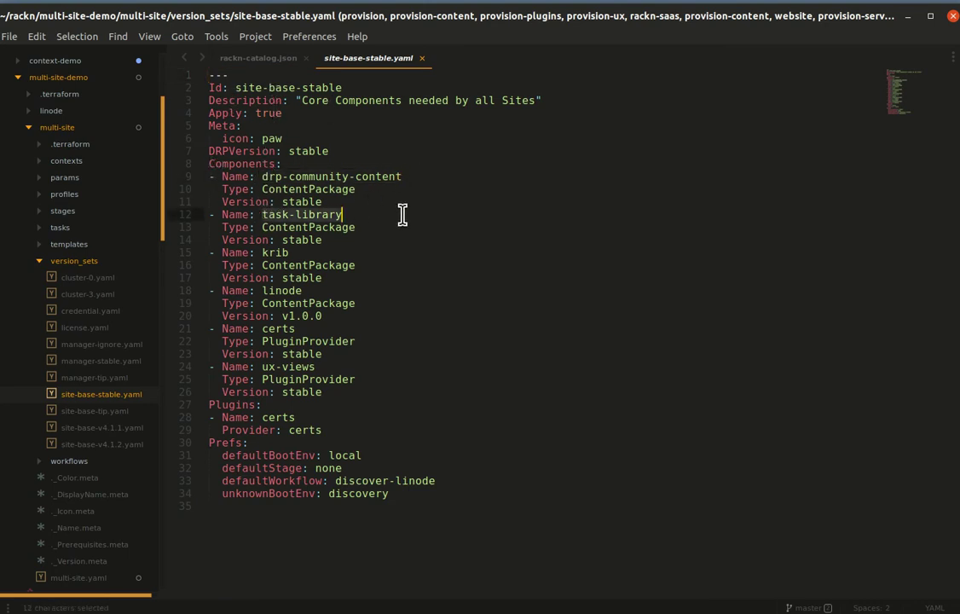
double_click(275, 252)
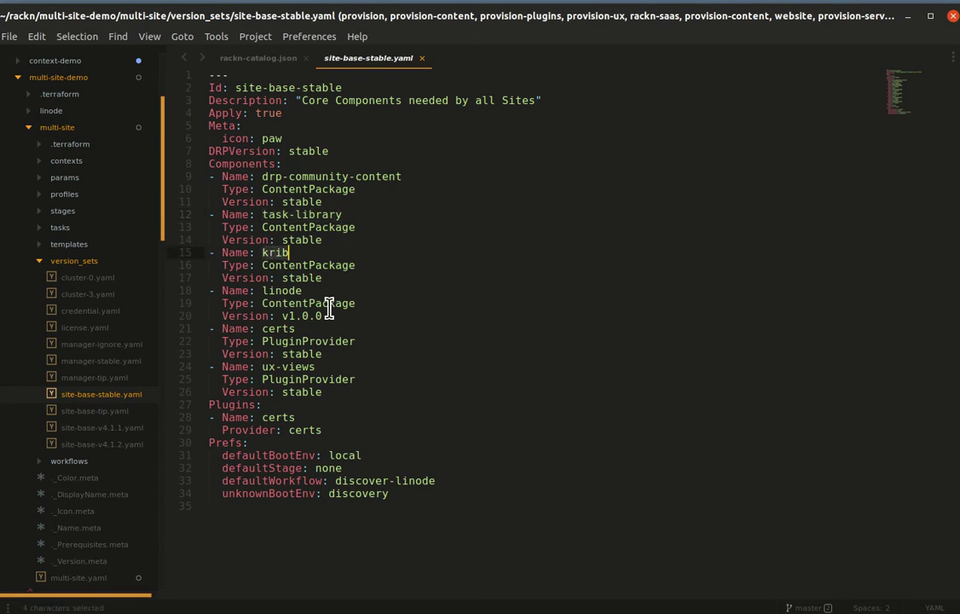
double_click(269, 290)
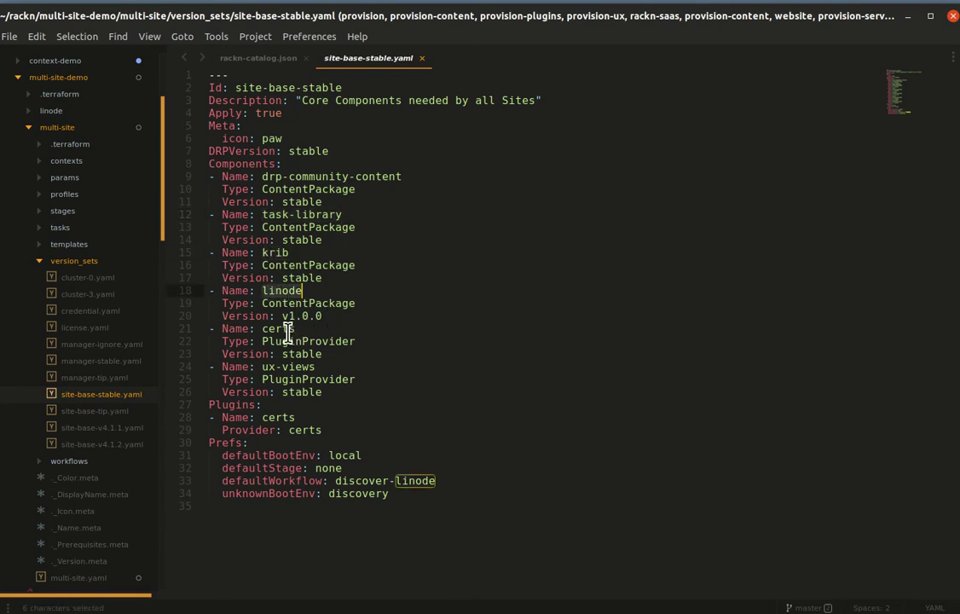
drag(362, 317, 207, 298)
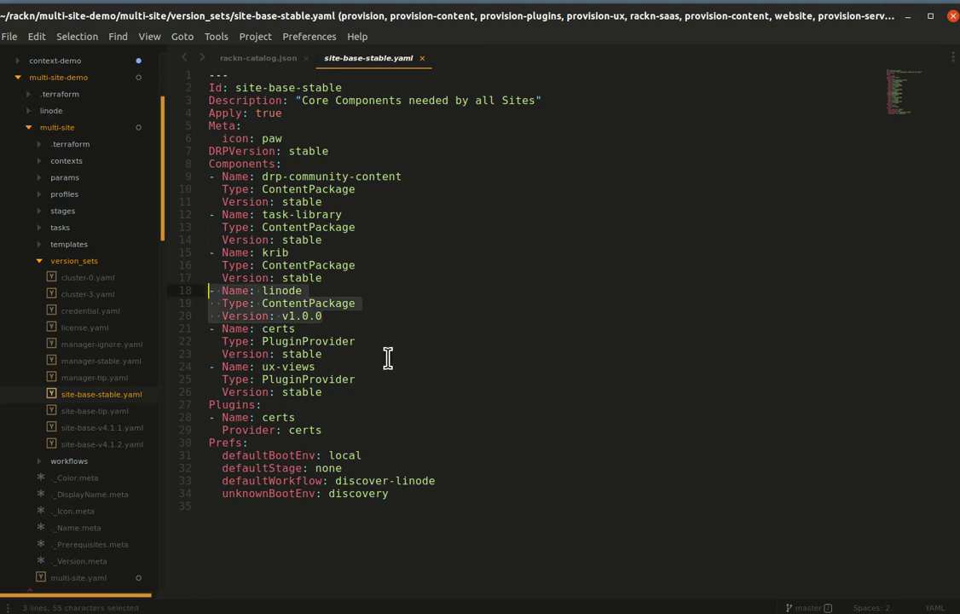
click(256, 338)
drag(211, 330, 357, 354)
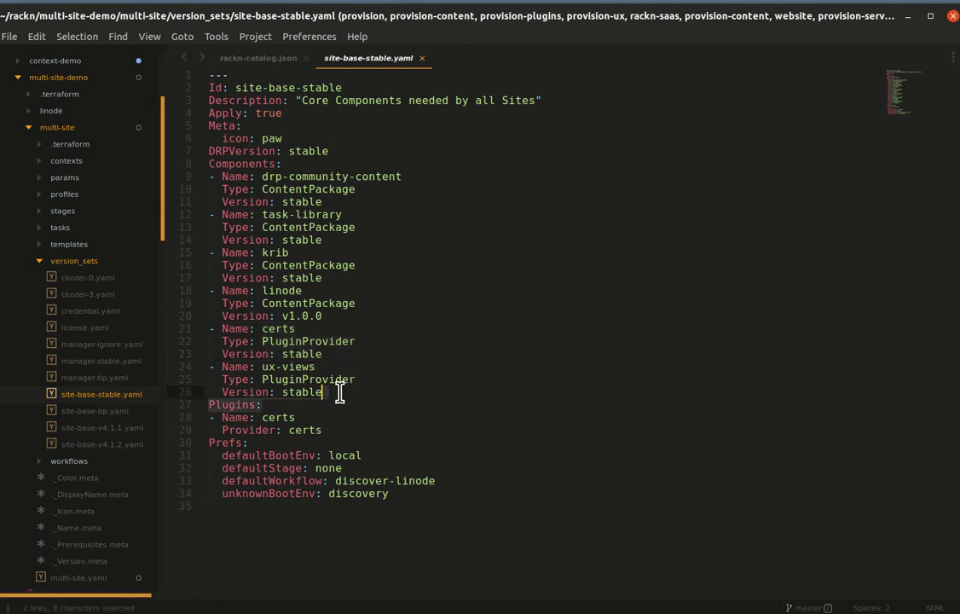
Step: Inspect the ux-views component and the certs entry in the Plugins section
click(211, 367)
drag(265, 417, 337, 428)
drag(243, 415, 223, 405)
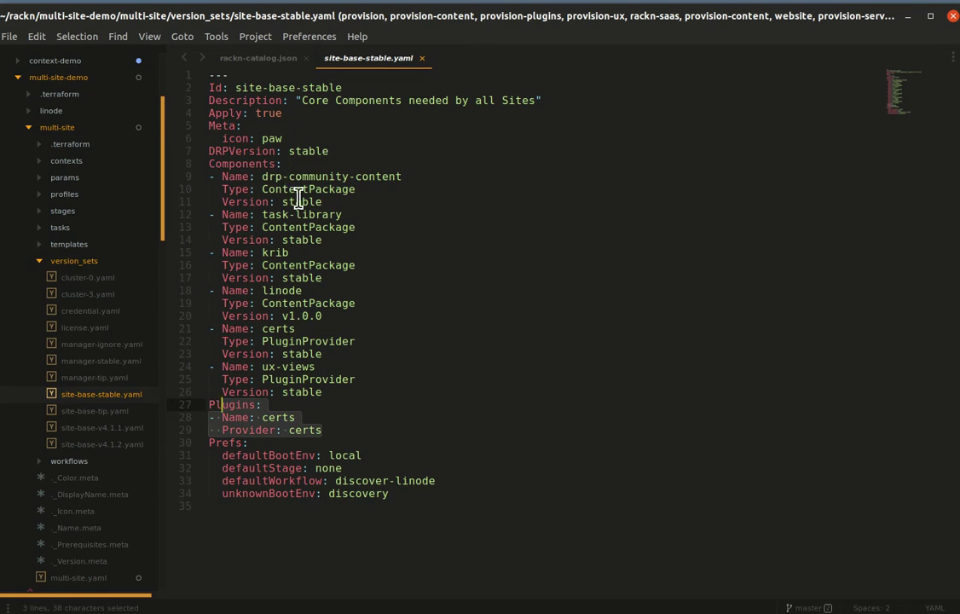
click(427, 355)
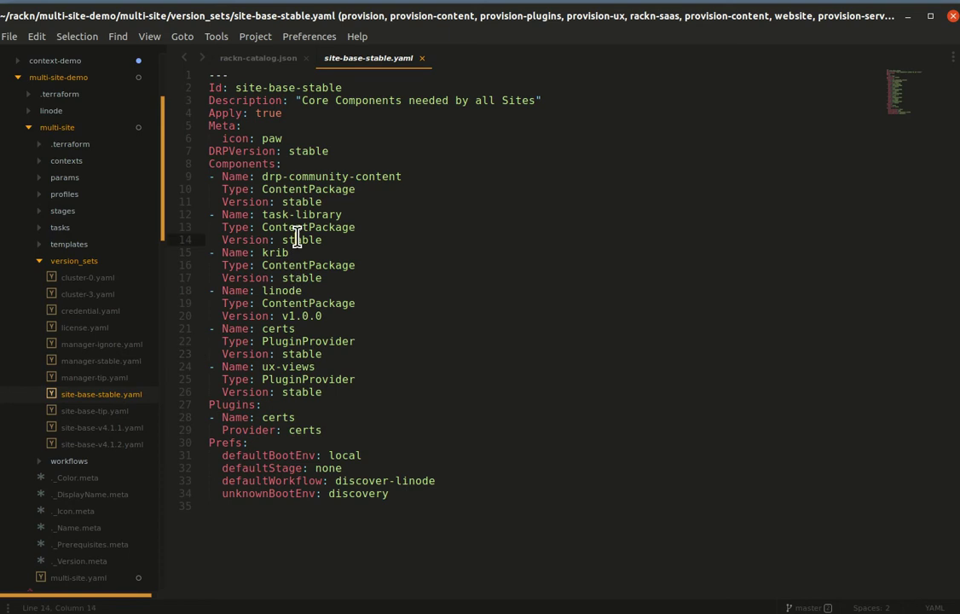
click(372, 367)
Step: Close site-base-stable.yaml, glance at site-base-tip.yaml, then open site-base-v4.1.1.yaml
key(ctrl+w)
click(85, 411)
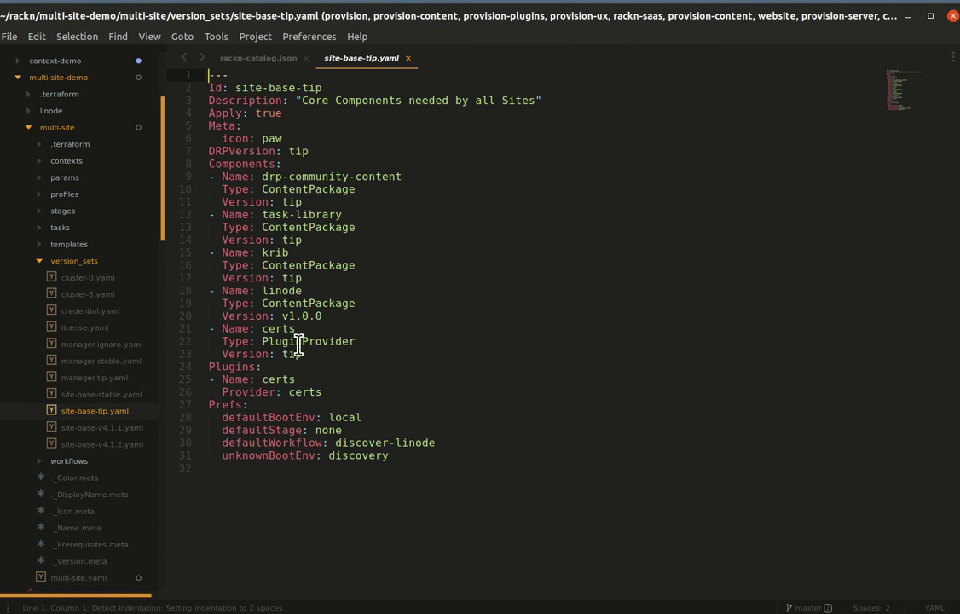
click(96, 429)
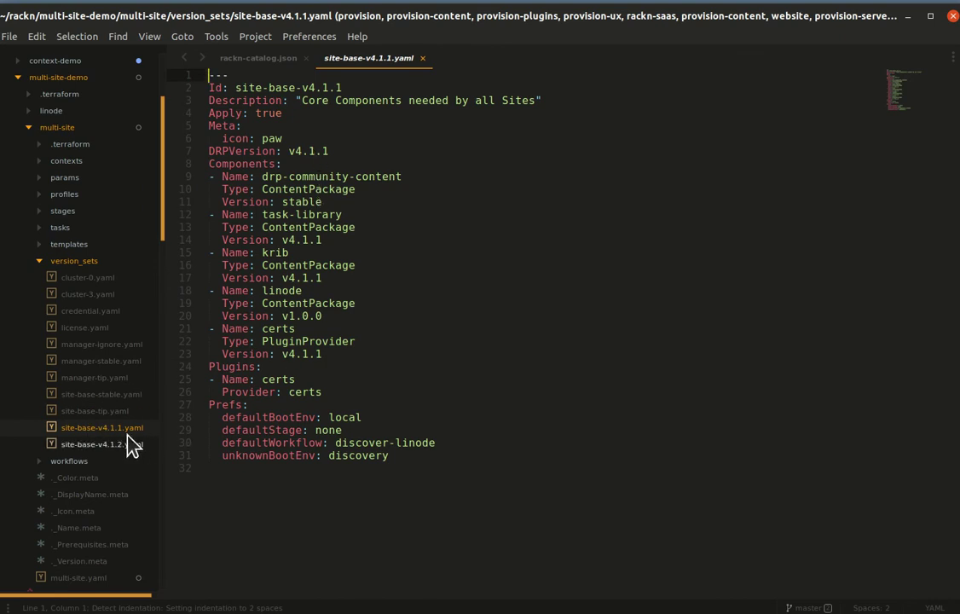
click(328, 88)
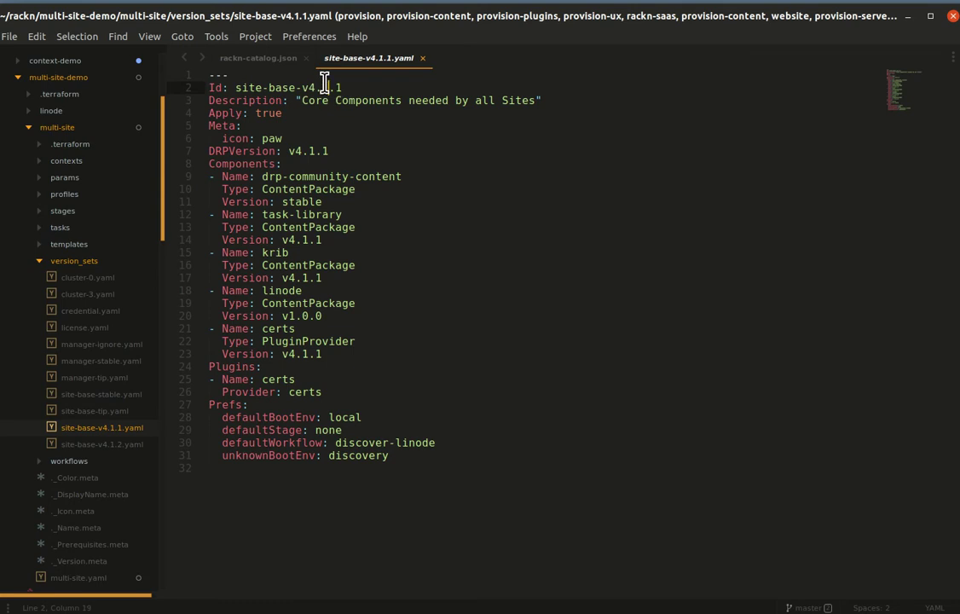
click(345, 189)
click(243, 58)
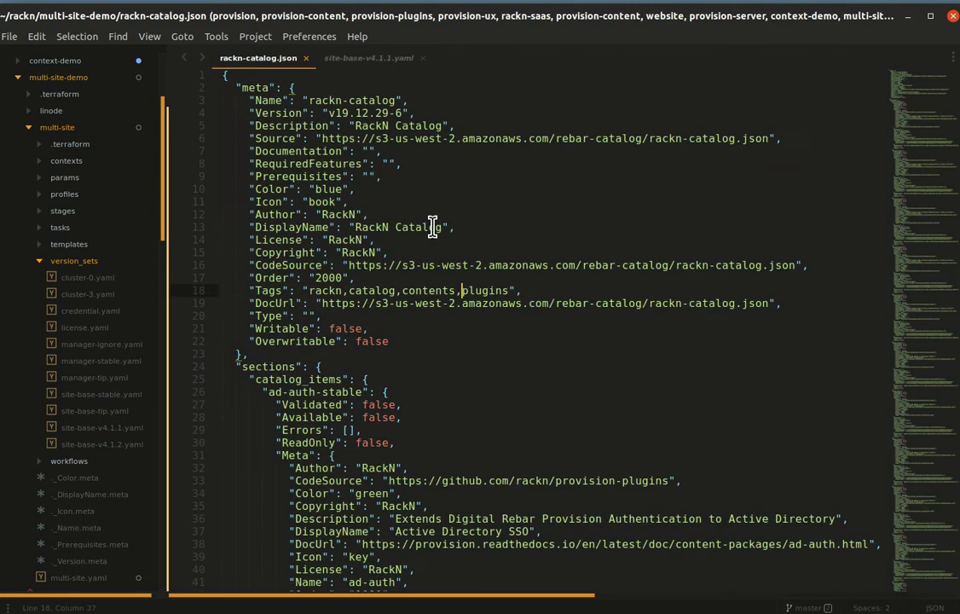
key(ctrl+f)
text(docker)
key(ctrl+a)
text(4.1)
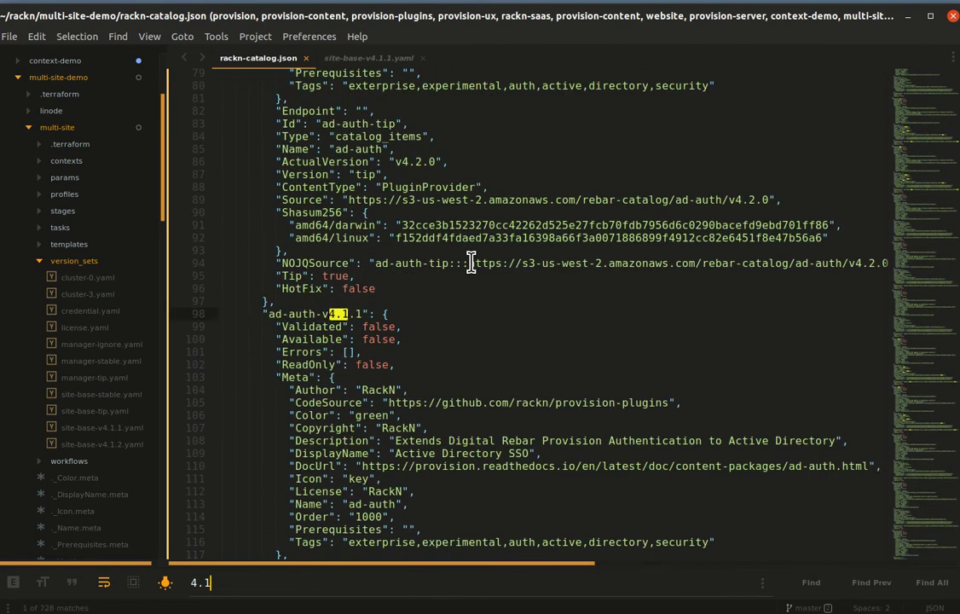
text(.2)
key(BackSpace)
text(3)
key(BackSpace)
text(4)
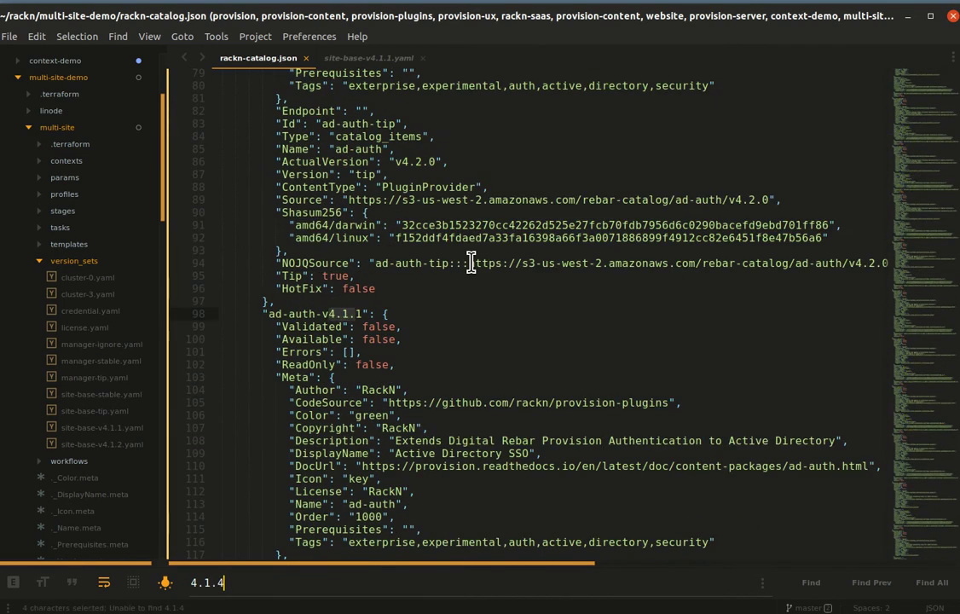
key(BackSpace)
text(3)
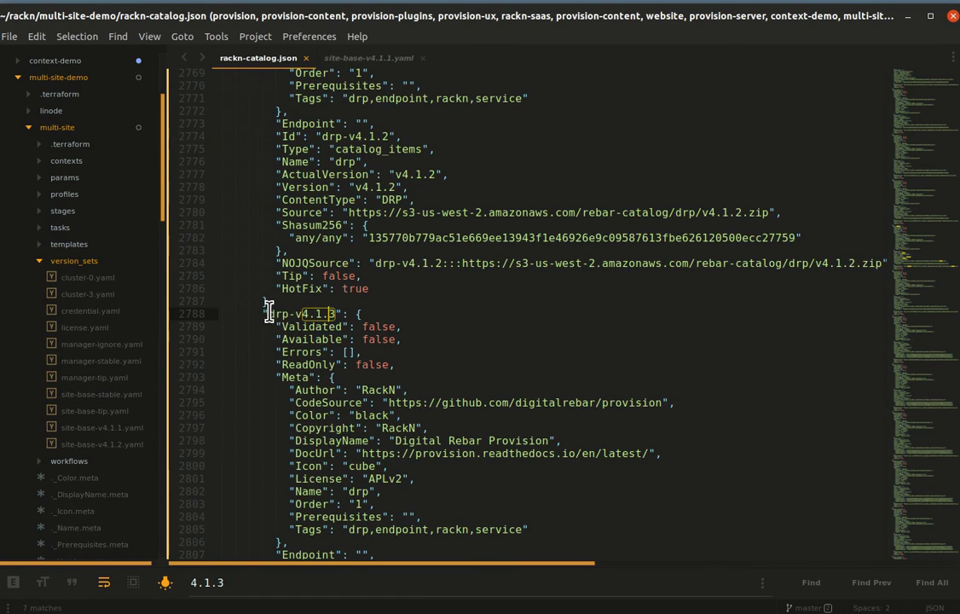
click(387, 312)
key(ctrl+Tab)
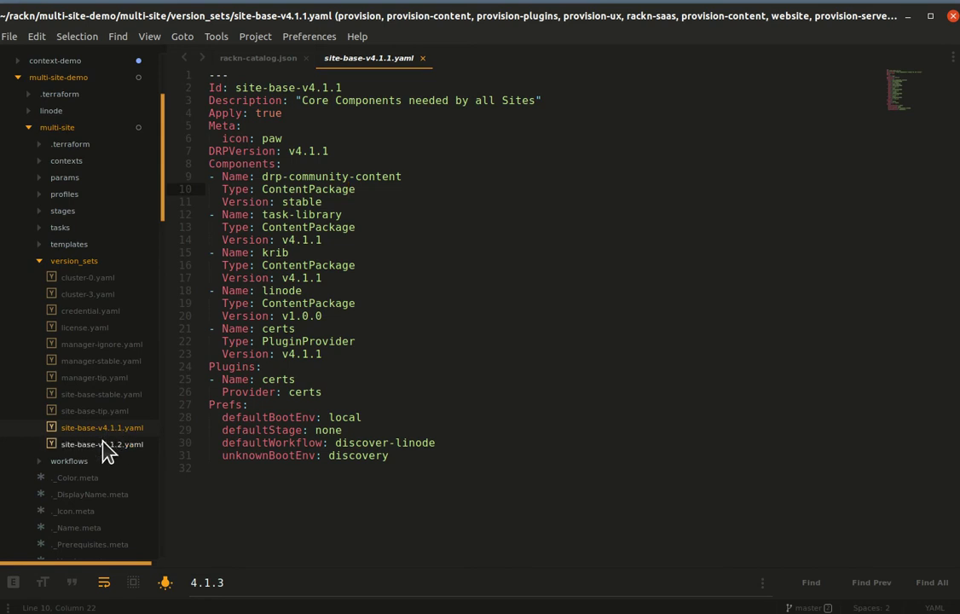
Step: Save the v4.1.1 set under the new name site-base-v4.1.3.yaml
click(500, 311)
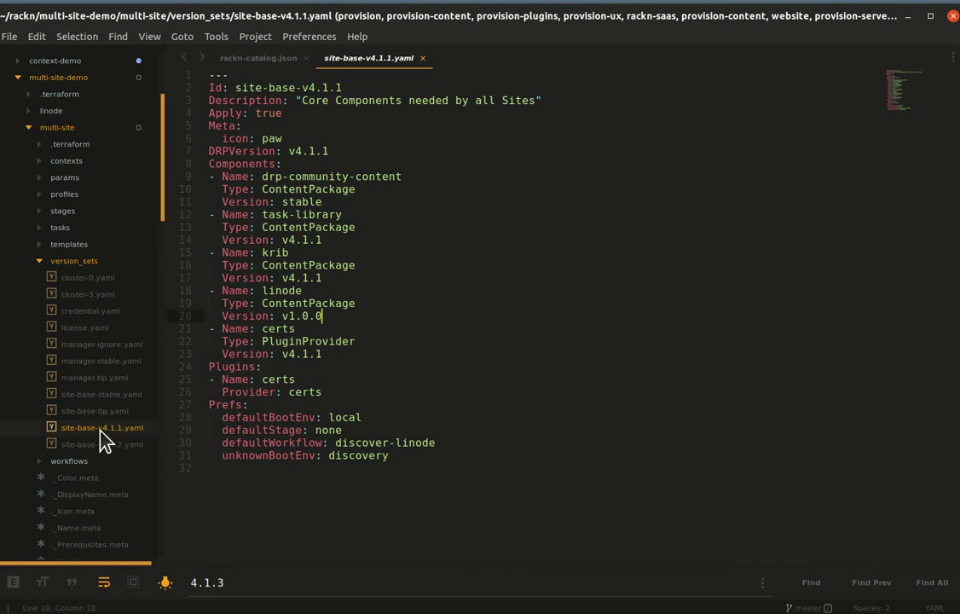
click(437, 341)
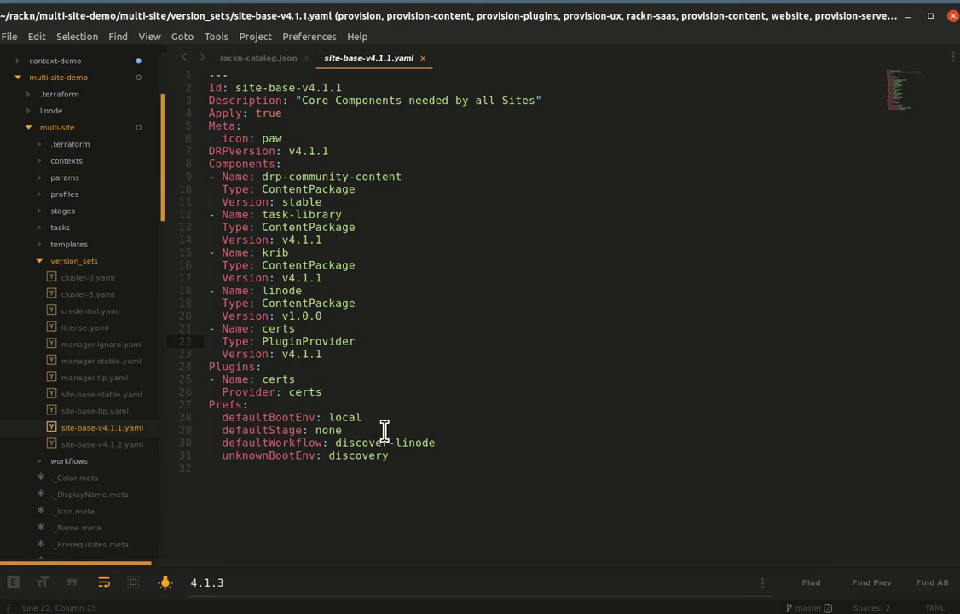
click(485, 266)
key(ctrl+shift+s)
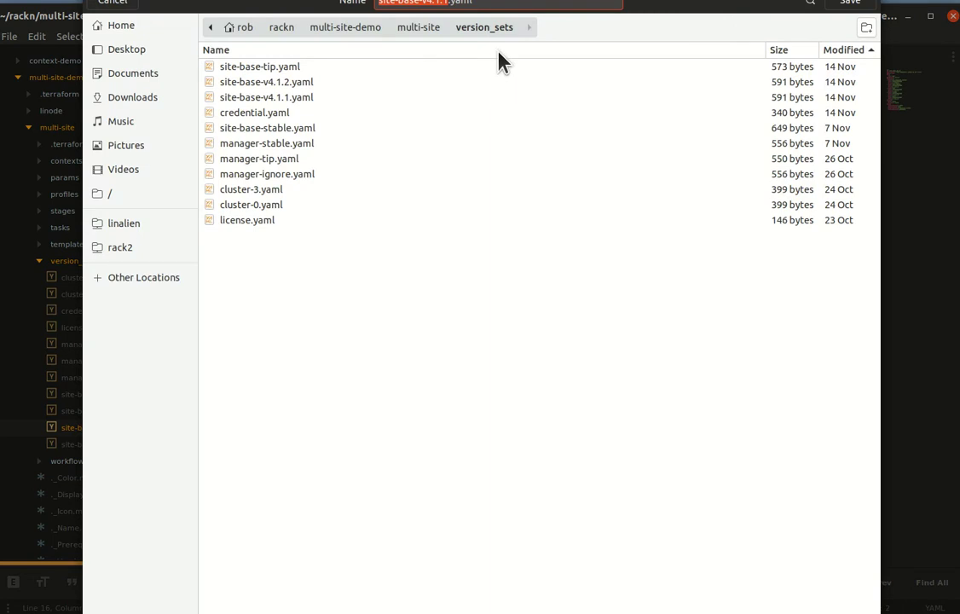
key(Right)
key(BackSpace)
text(3)
key(Escape)
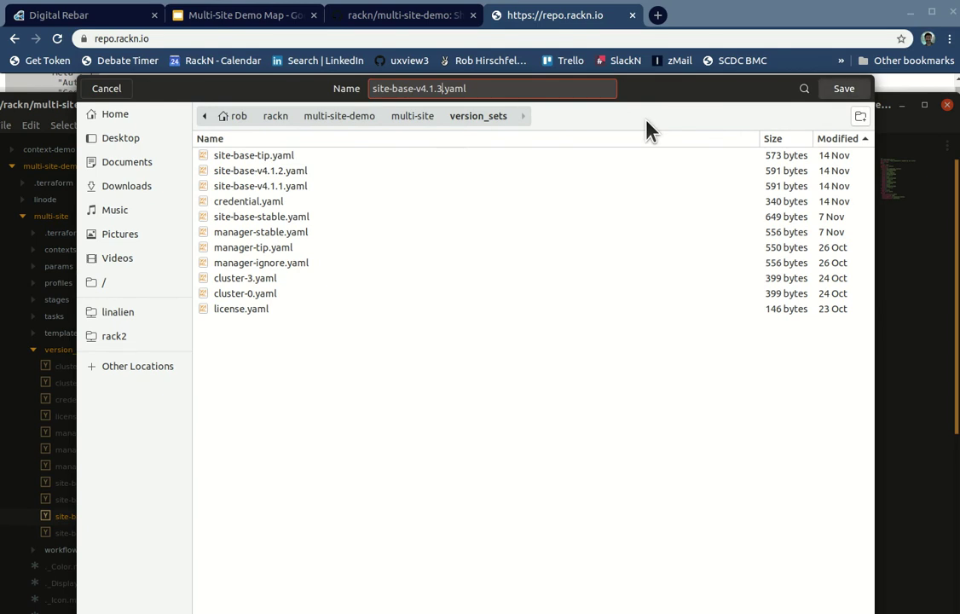
key(Return)
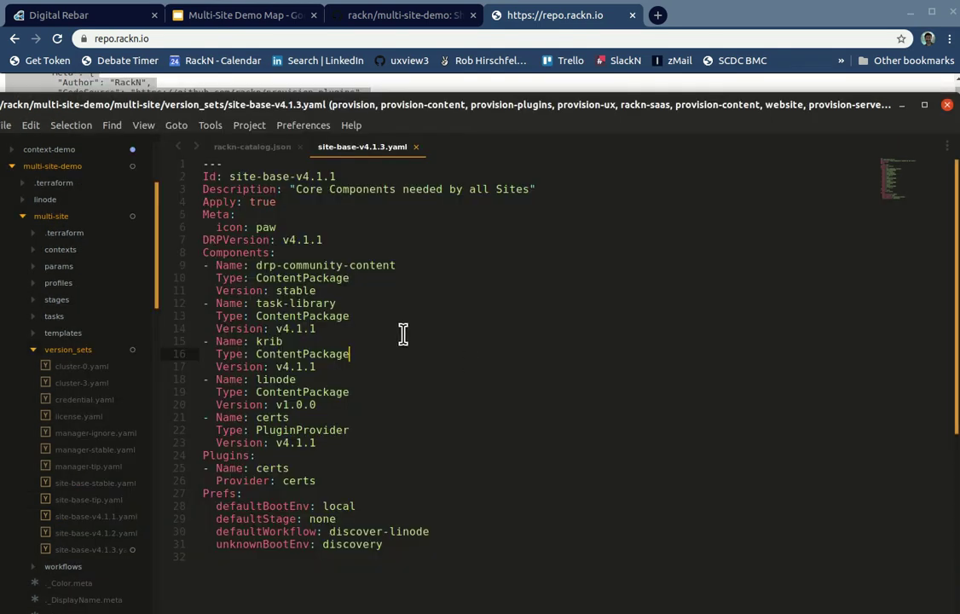
Step: Select task-library's 4.1.1 version number to use as the search term
click(365, 299)
key(Down)
key(Down)
key(Left)
key(Left)
key(Left)
key(Left)
key(Left)
key(shift+Right)
key(shift+Right)
key(shift+Right)
key(shift+Right)
key(Right)
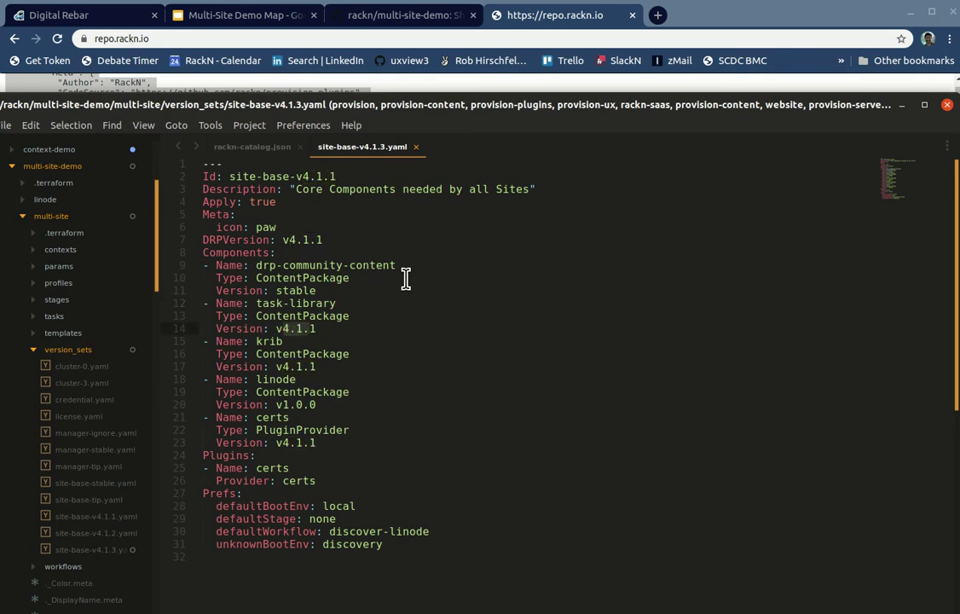
key(shift+Right)
key(shift+Right)
key(shift+Right)
key(shift+Right)
key(shift+Right)
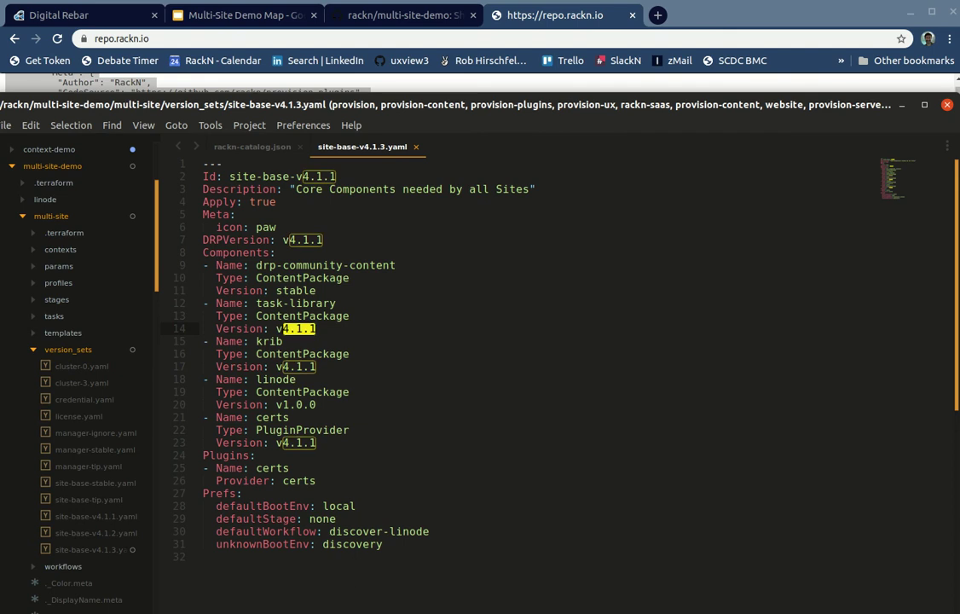
Step: Replace every 4.1.1 with 4.1.3, save, and return to rackn-catalog.json
key(ctrl+h)
click(330, 565)
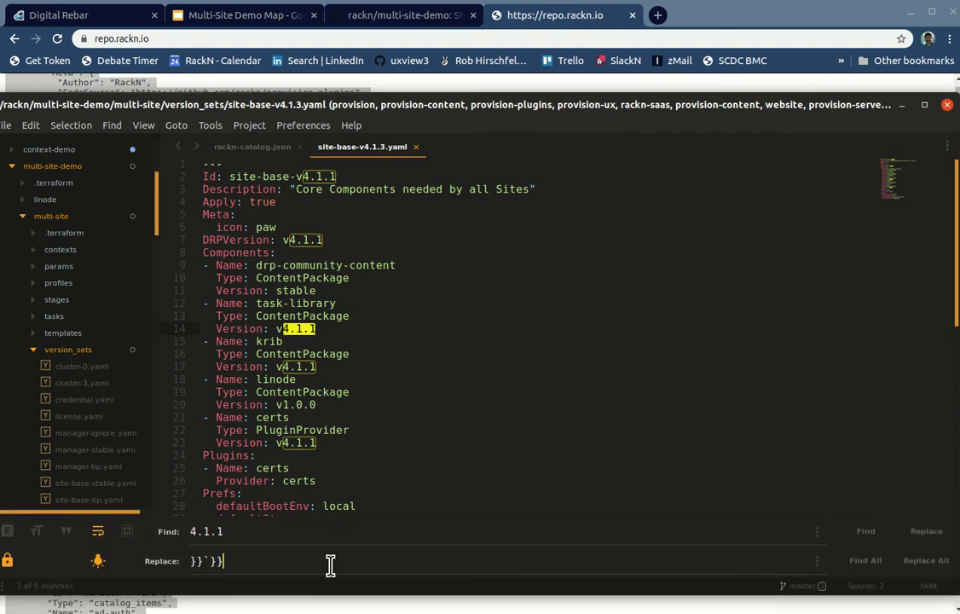
key(ctrl+a)
text(4.)
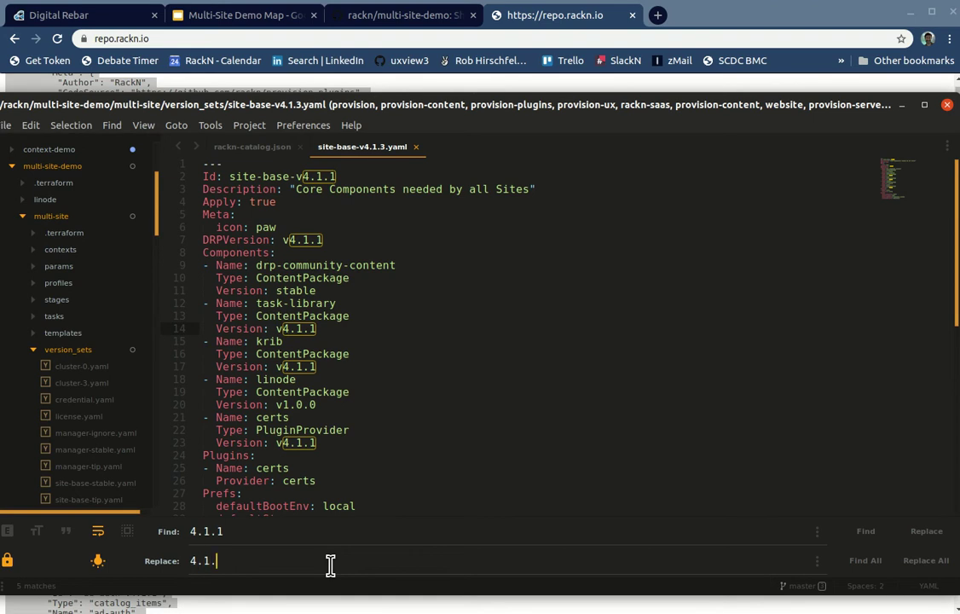
text(1.3)
click(926, 560)
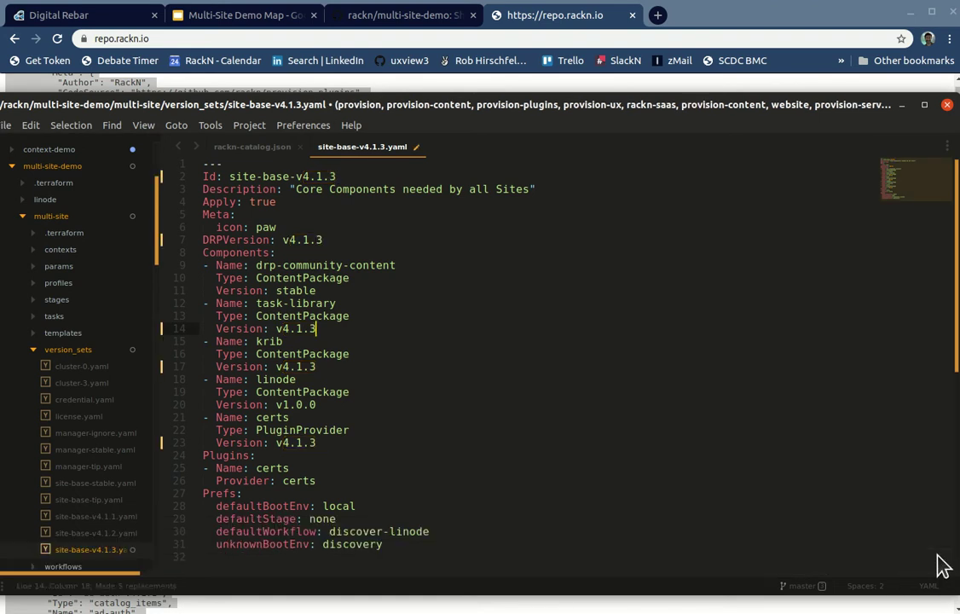
click(409, 257)
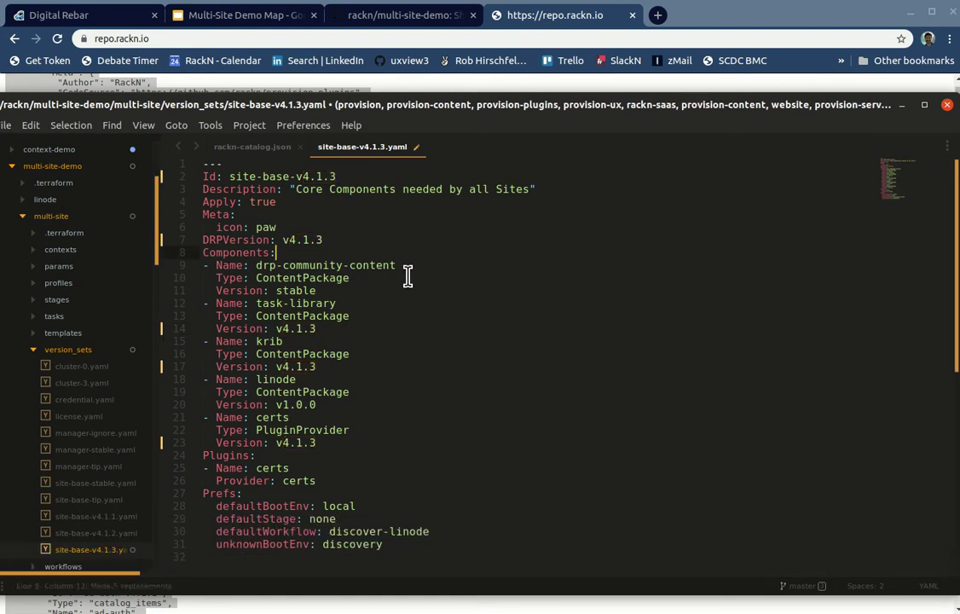
key(ctrl+s)
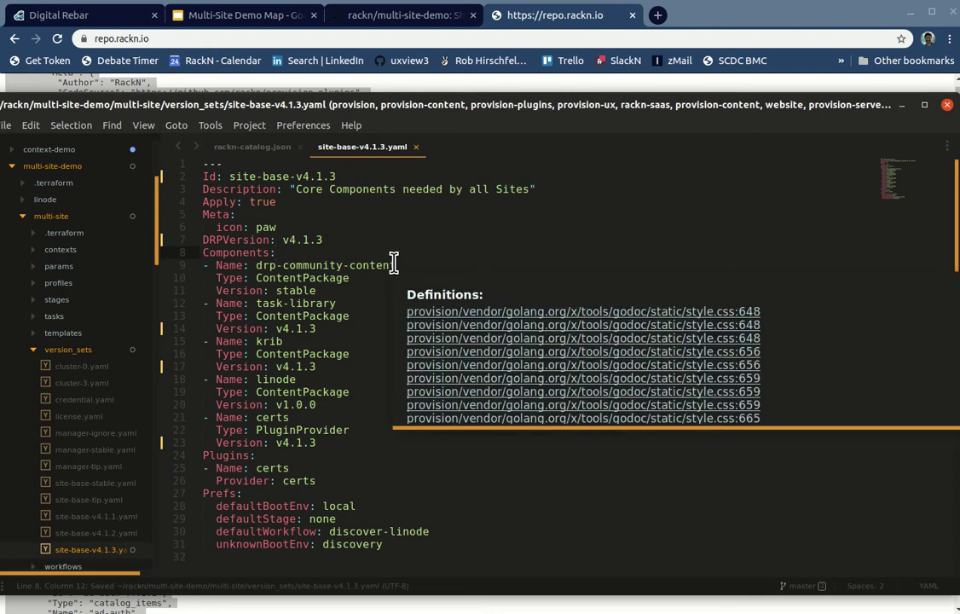
click(443, 315)
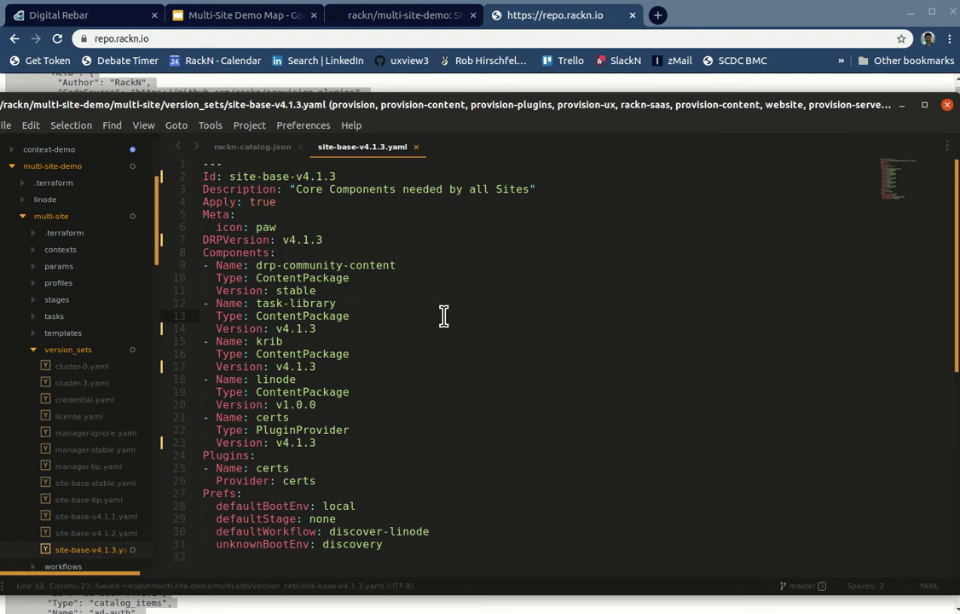
key(ctrl+Tab)
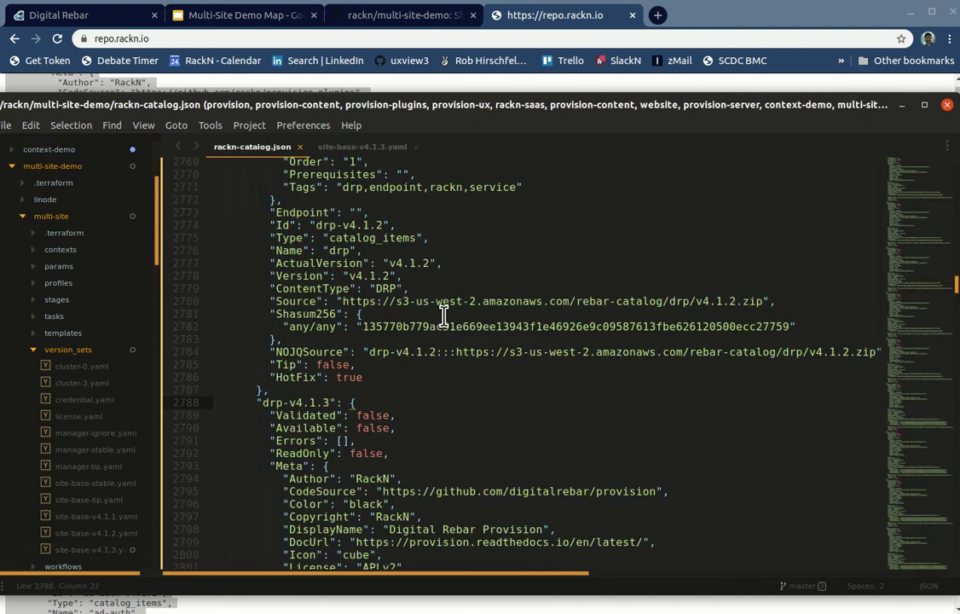
Step: Search rackn-catalog.json for 4.2 versions
key(ctrl+f)
text(4.2)
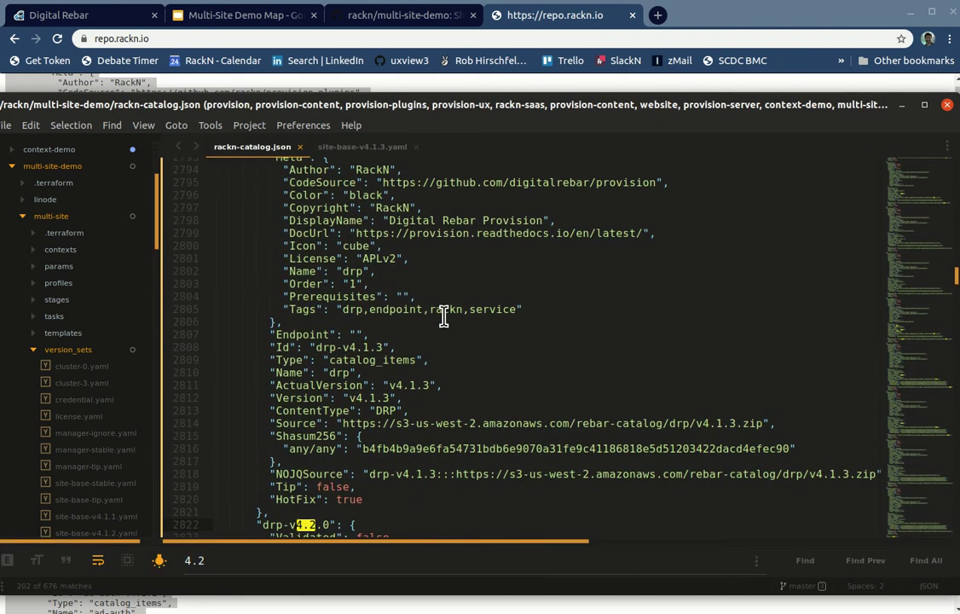
key(ctrl+Tab)
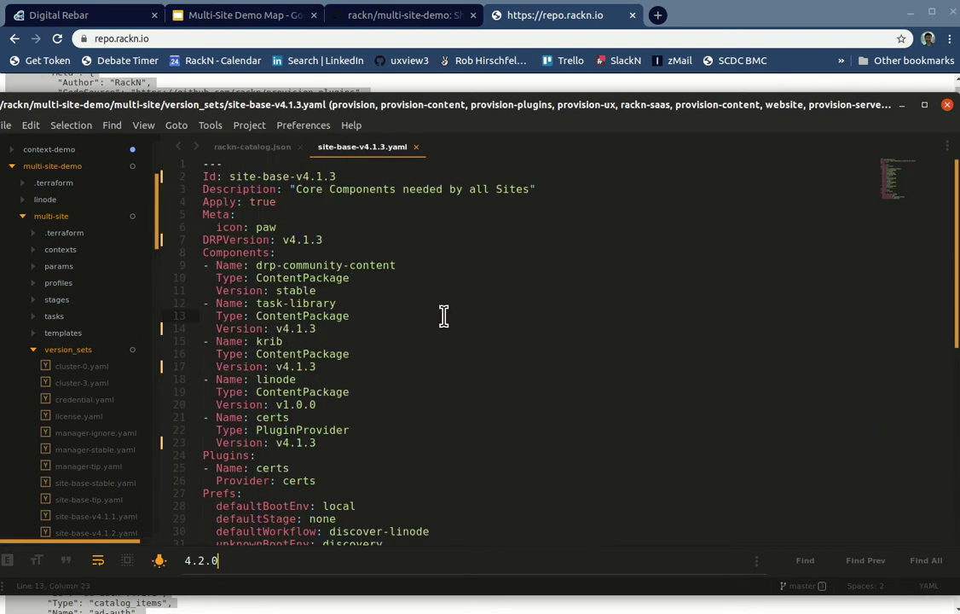
key(Escape)
Step: Save site-base-v4.1.3.yaml as a copy named site-base-v4.2.0.yaml
click(445, 345)
key(alt+f)
key(ctrl+shift+s)
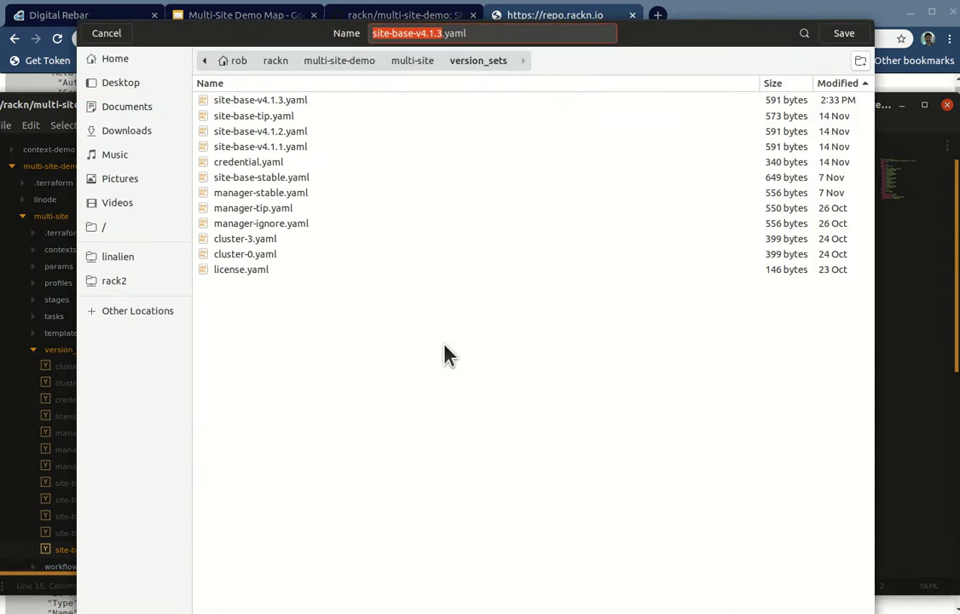
key(Right)
key(BackSpace)
key(BackSpace)
key(BackSpace)
text(2)
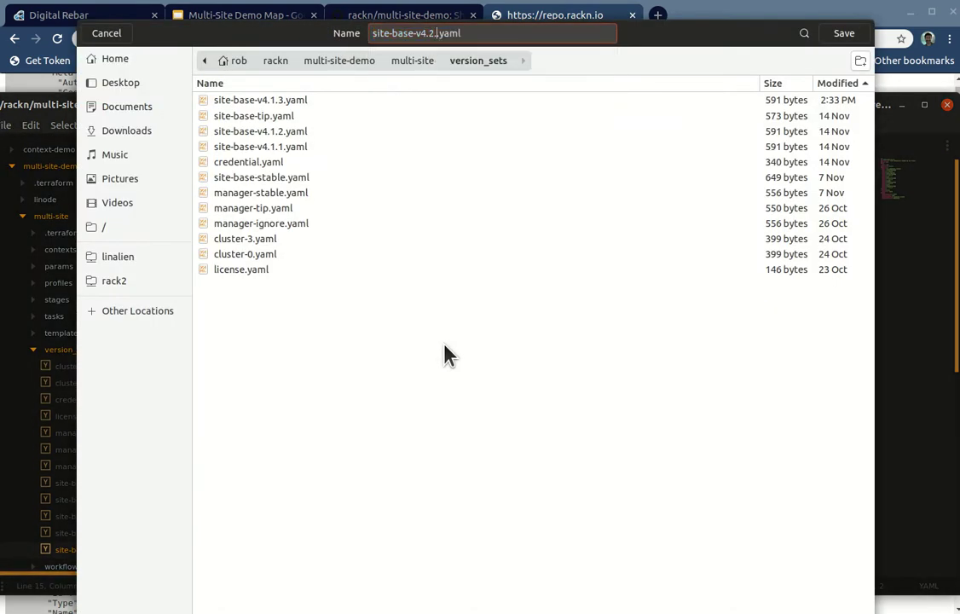
text(.0)
key(Return)
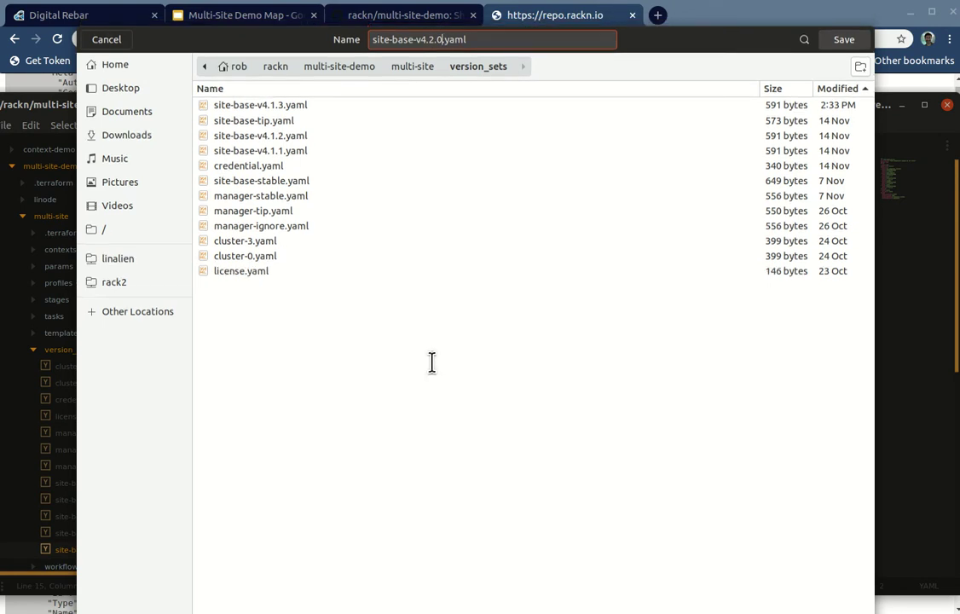
click(502, 320)
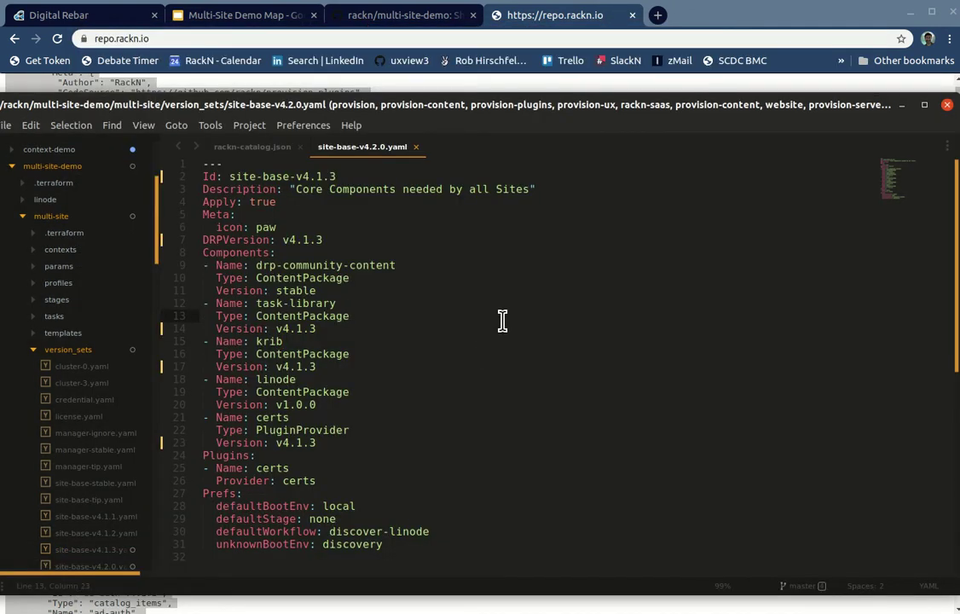
Step: Replace every 4.1.3 with 4.2.0, save, then open site-base-tip.yaml
key(ctrl+h)
key(BackSpace)
key(BackSpace)
key(BackSpace)
text(1.3)
key(Tab)
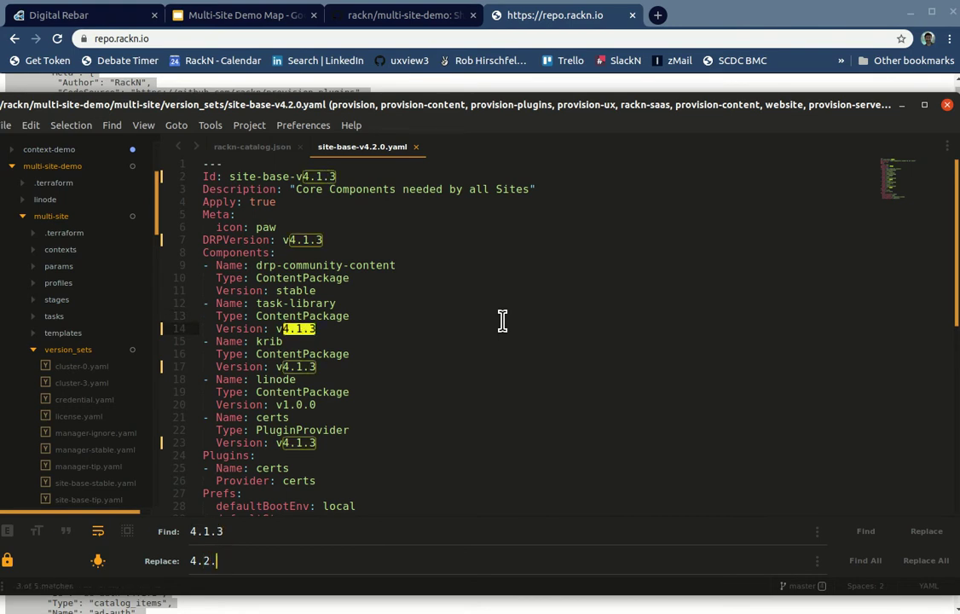
click(926, 560)
click(554, 344)
key(ctrl+s)
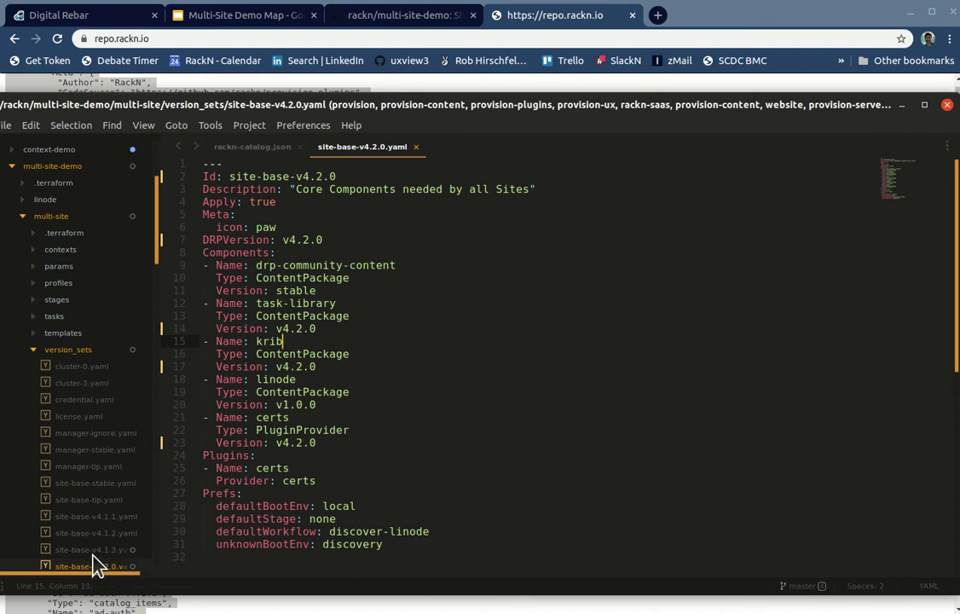
click(382, 468)
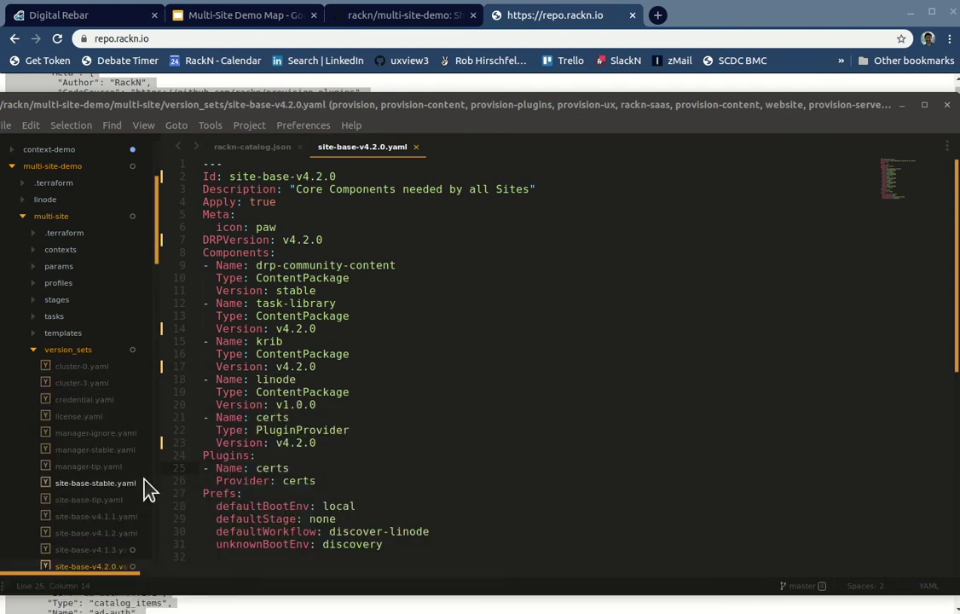
click(76, 498)
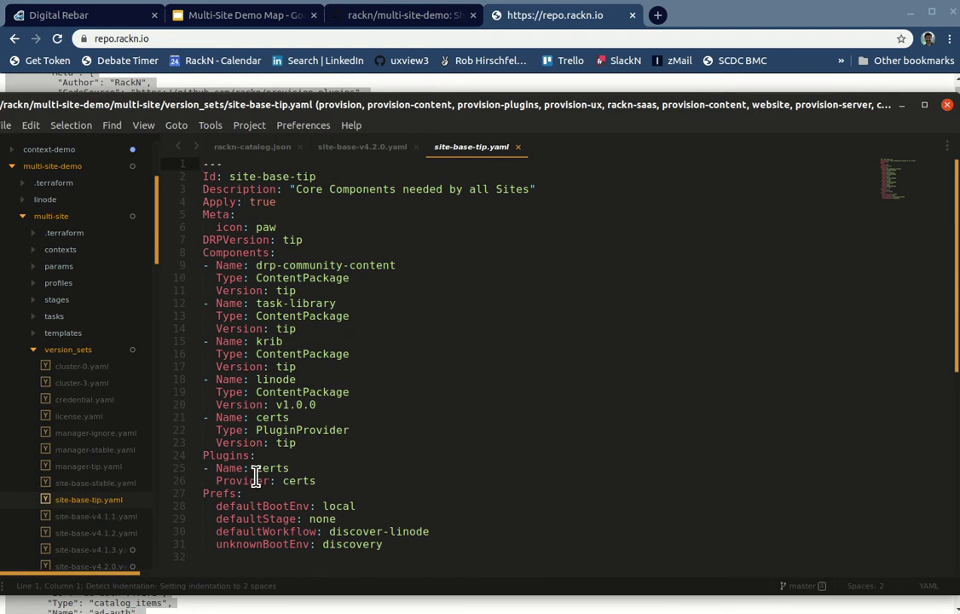
Step: Compare the tip set's linode and certs entries with site-base-v4.2.0.yaml
drag(276, 404, 332, 410)
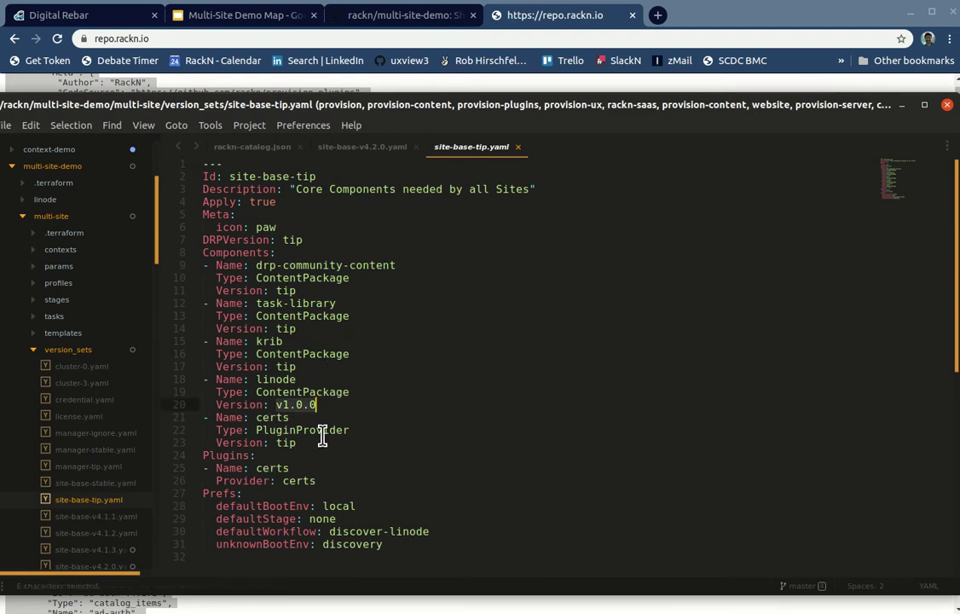
double_click(275, 417)
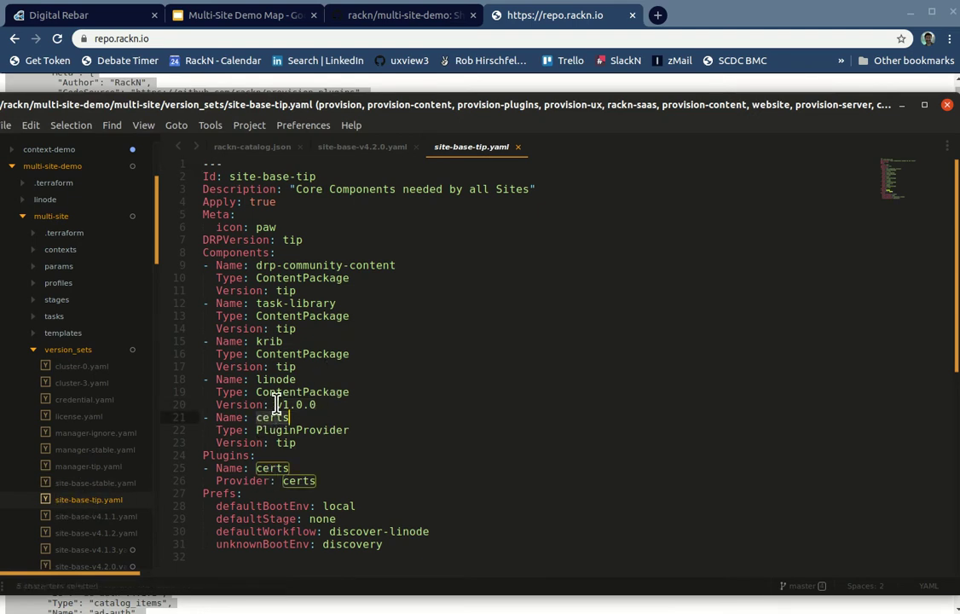
click(271, 266)
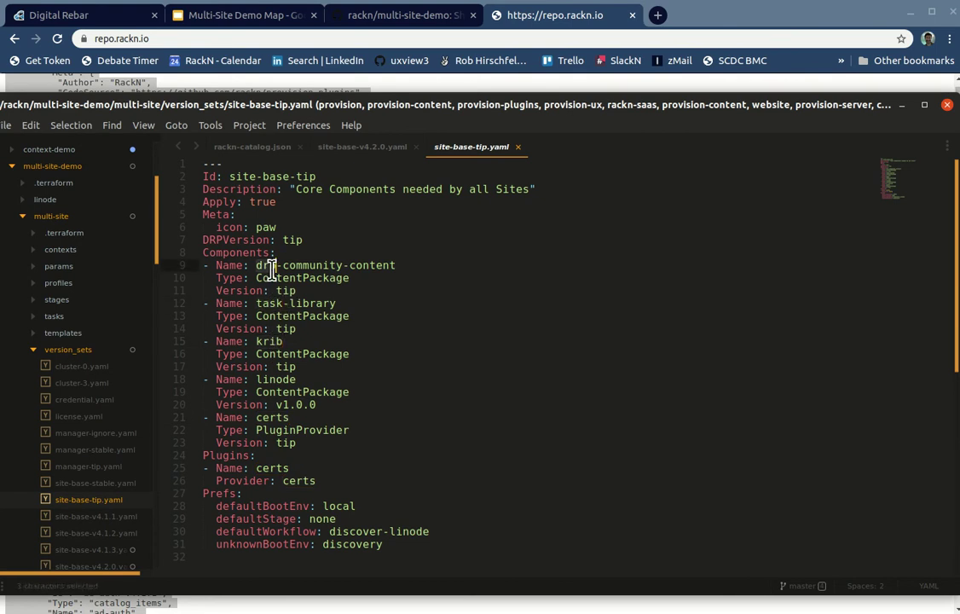
click(363, 147)
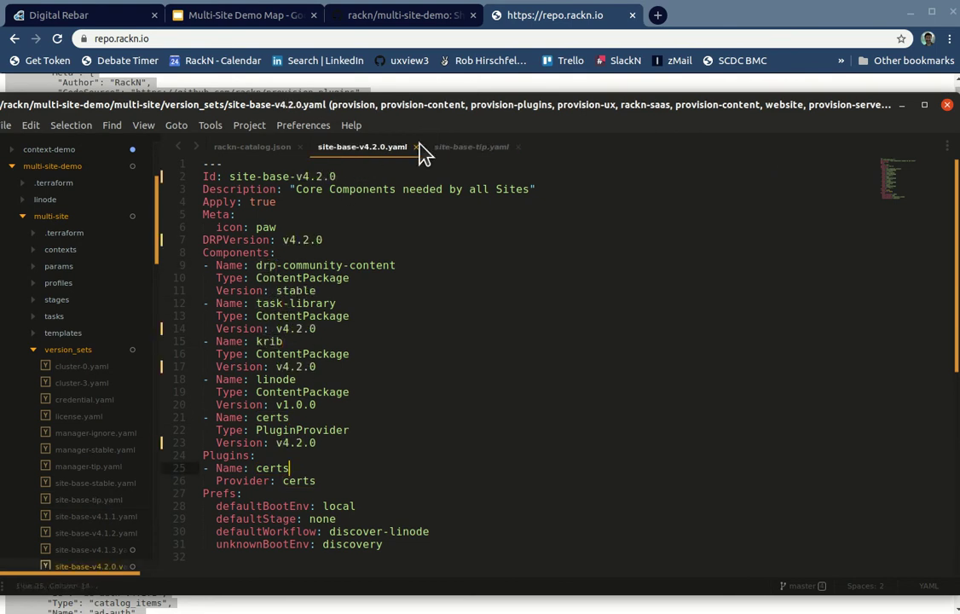
click(467, 149)
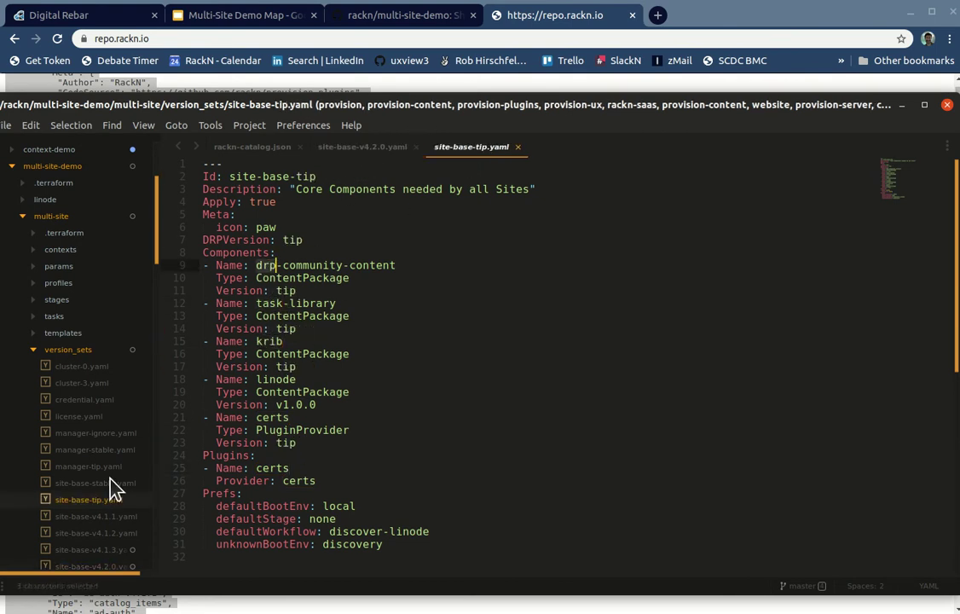
Step: Review manager-ignore, manager-tip and manager-stable.yaml, examining the manager component entry
click(83, 435)
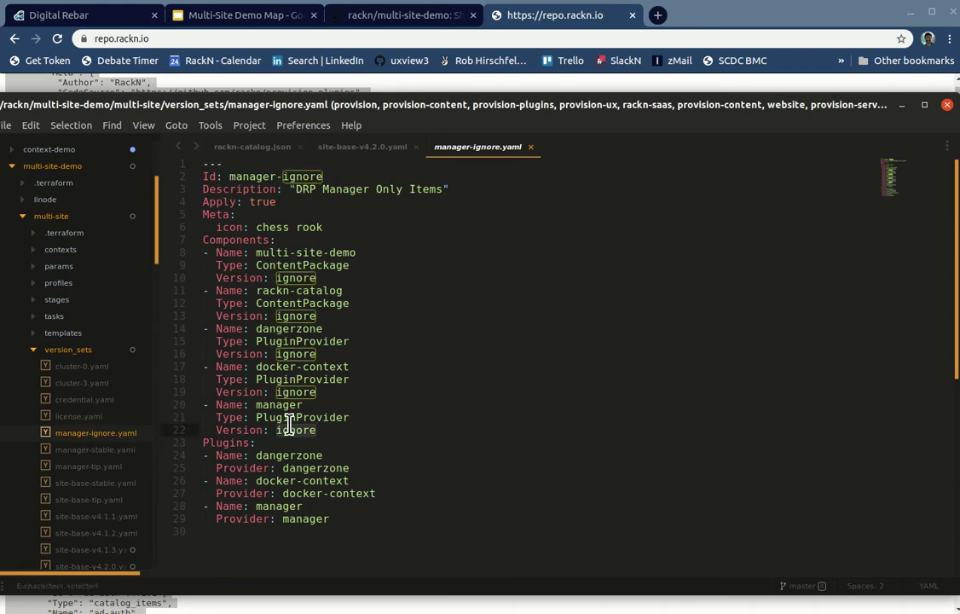
click(75, 451)
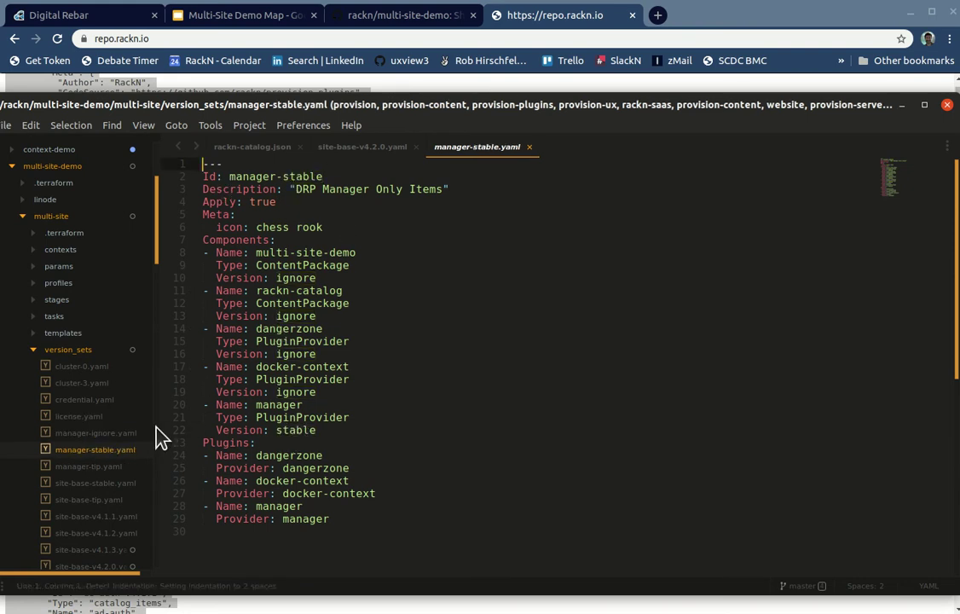
click(75, 466)
click(85, 450)
click(296, 429)
double_click(296, 429)
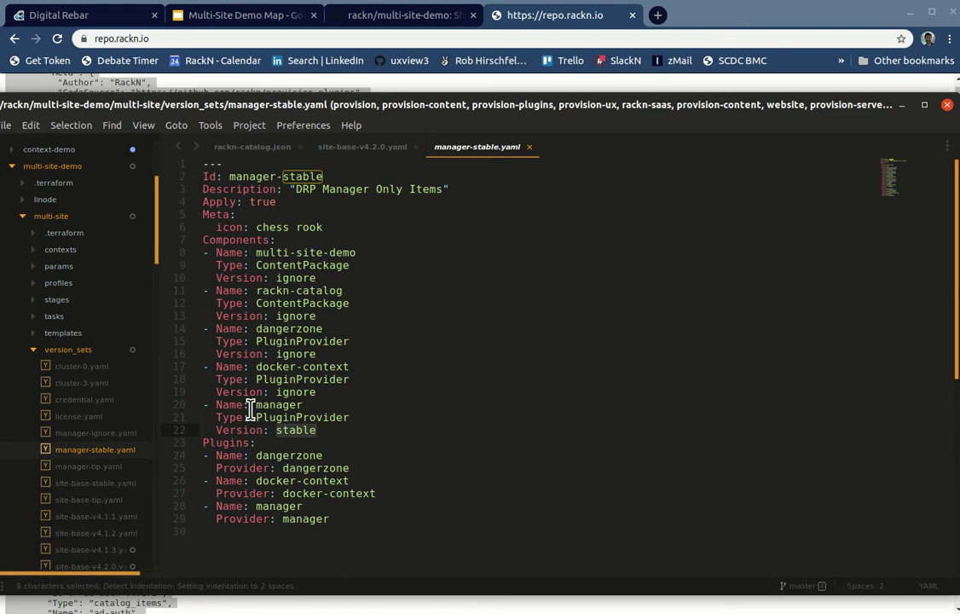
drag(255, 407, 343, 429)
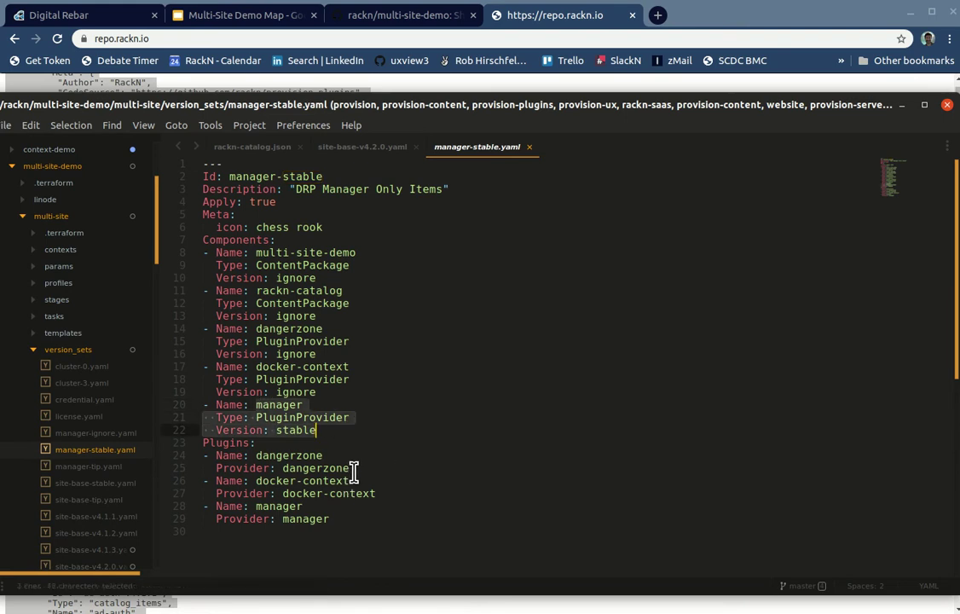
key(Right)
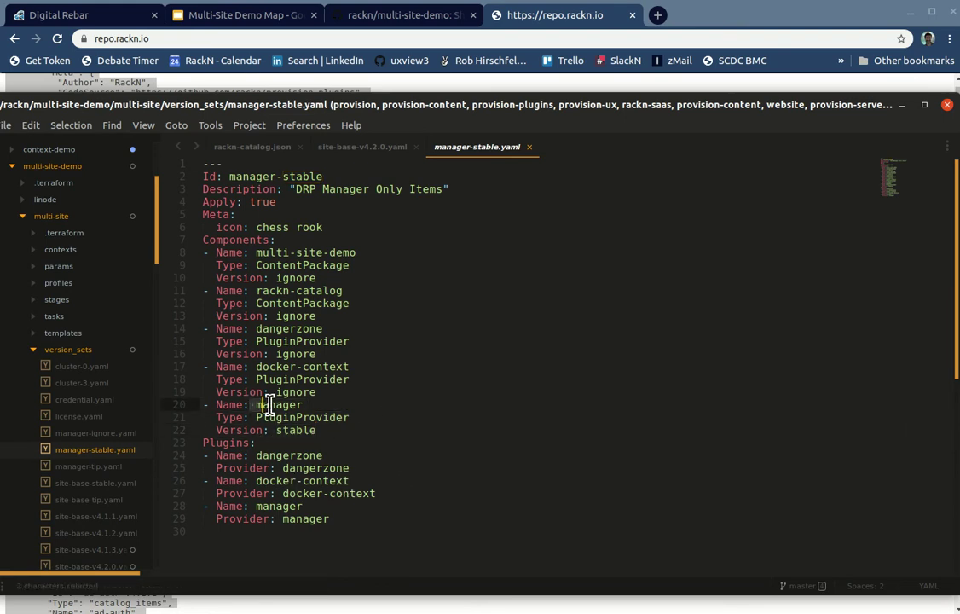
drag(251, 404, 319, 430)
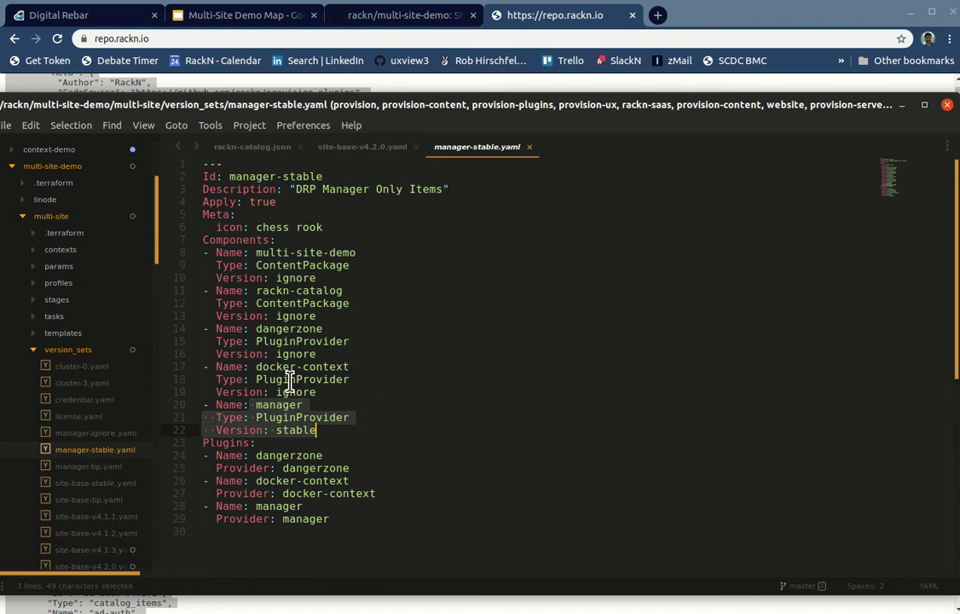
Step: Look over license.yaml, credential.yaml, cluster-3.yaml's Global settings, and cluster-0.yaml
click(70, 417)
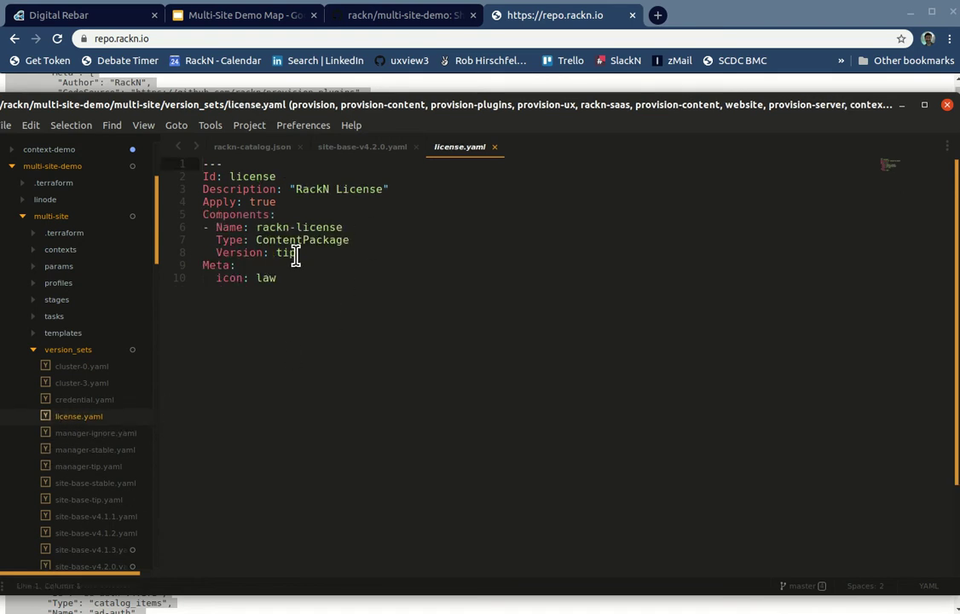
click(101, 399)
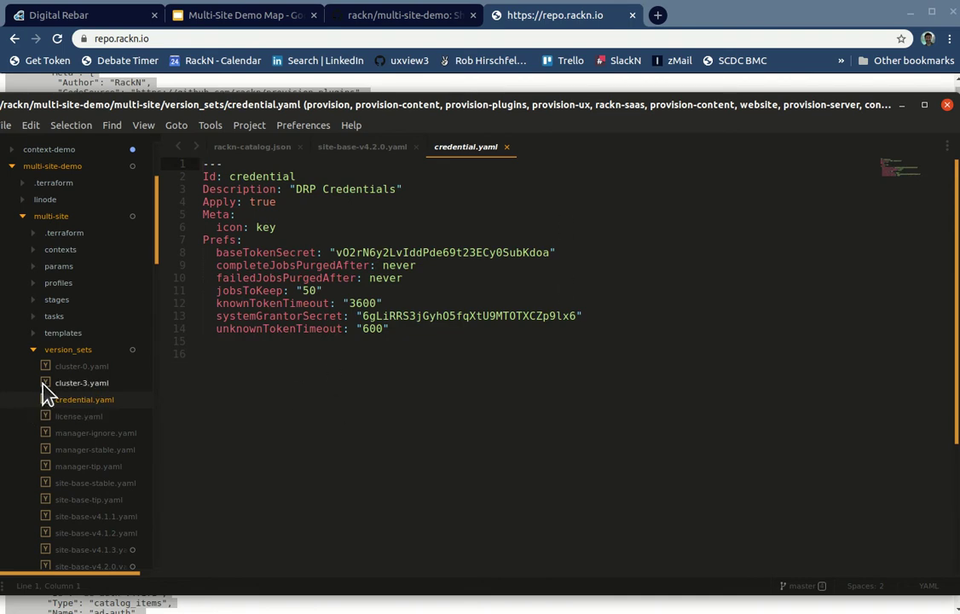
click(68, 383)
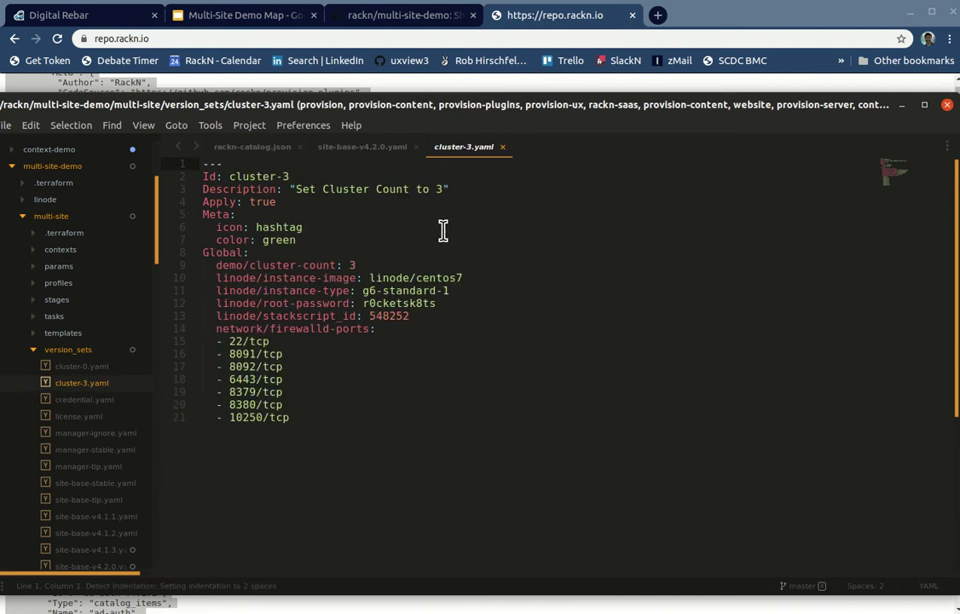
drag(220, 265, 310, 362)
click(322, 421)
click(68, 366)
Step: Inspect site-base-v4.1.2.yaml's Components block, close it, and switch to a terminal
click(68, 532)
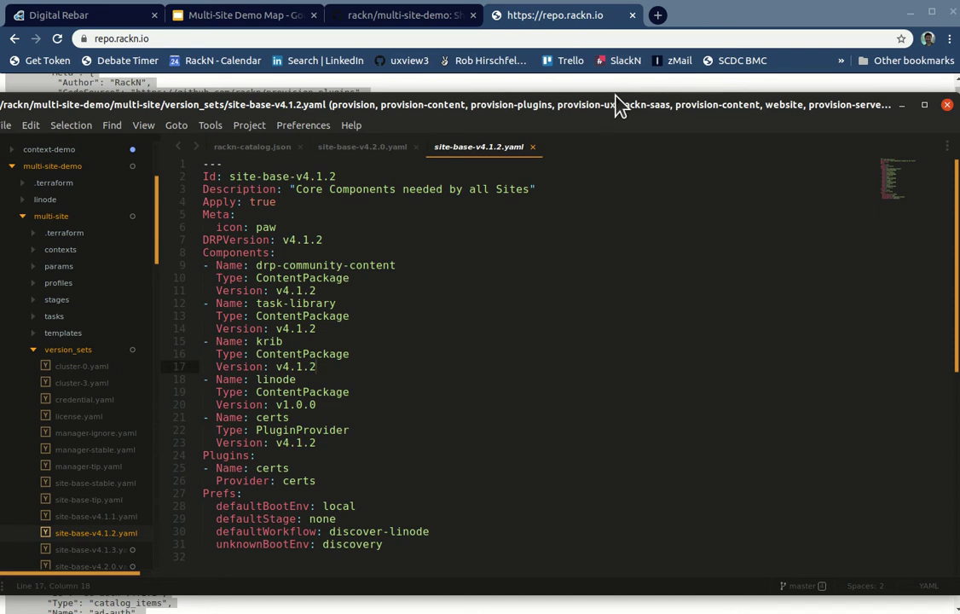
drag(617, 99, 635, 19)
drag(253, 156, 347, 360)
click(349, 370)
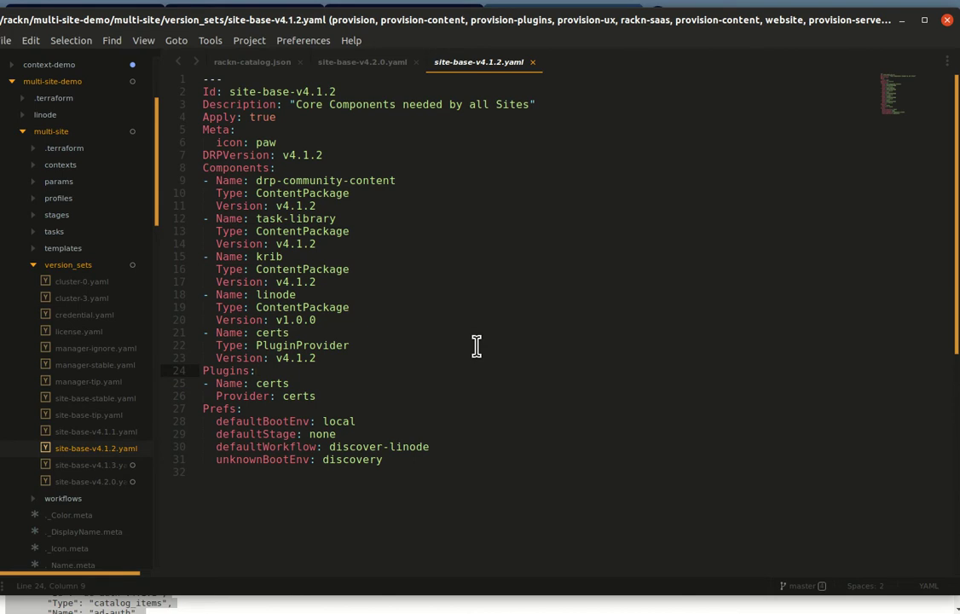
click(205, 521)
click(321, 396)
click(420, 129)
key(ctrl+w)
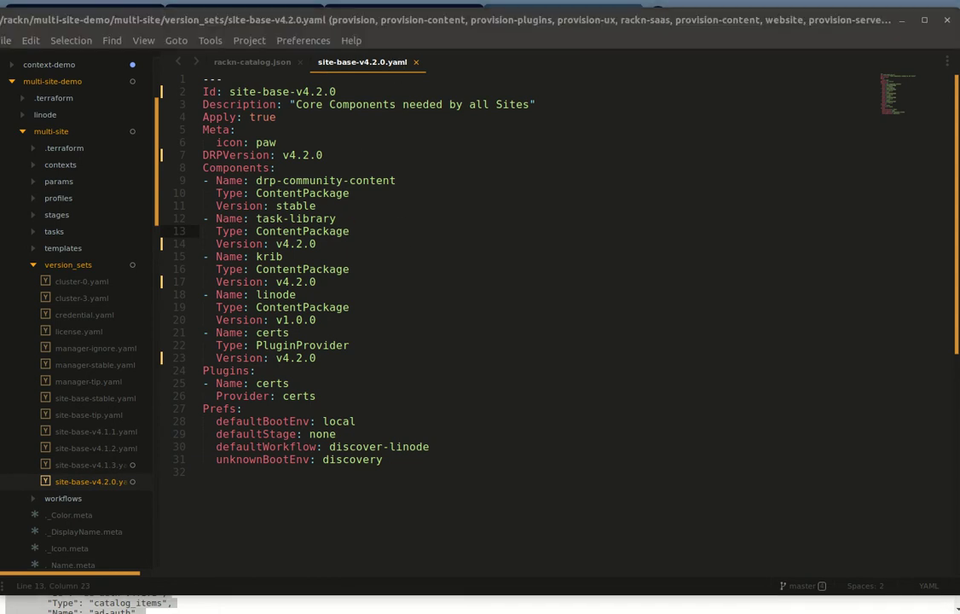
key(alt+Tab)
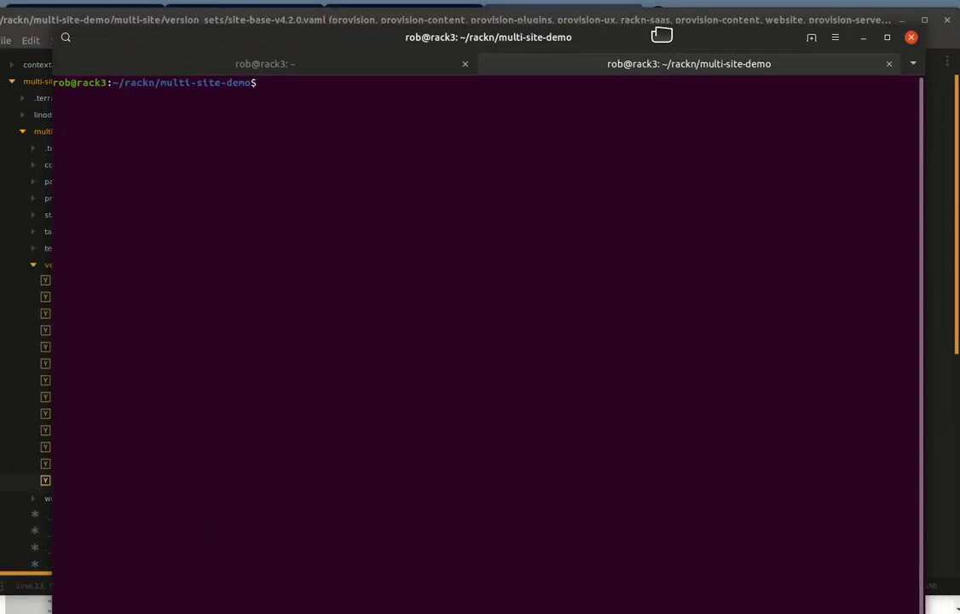
Step: Run git rm on multi-site-demo/version_sets/site-base-v4.1.1.yaml
text(rmit rm)
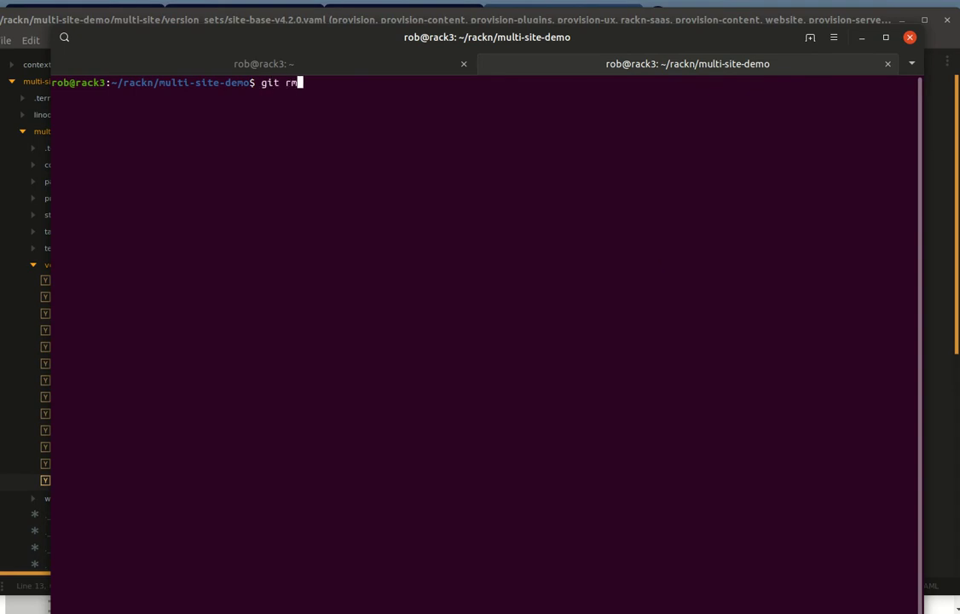
text( mu)
key(Tab)
text(v)
key(Tab)
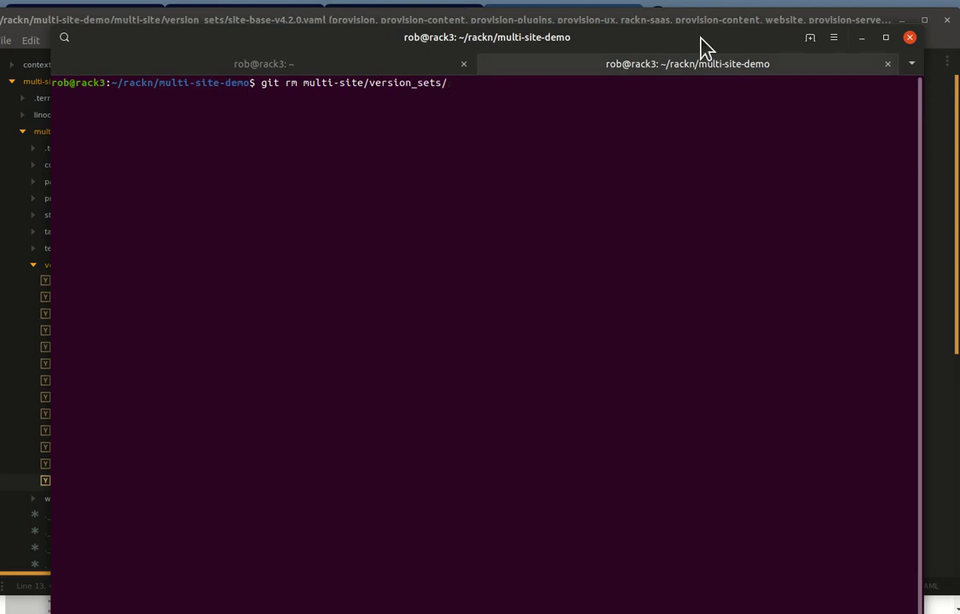
drag(686, 43, 681, 39)
text(s)
key(Tab)
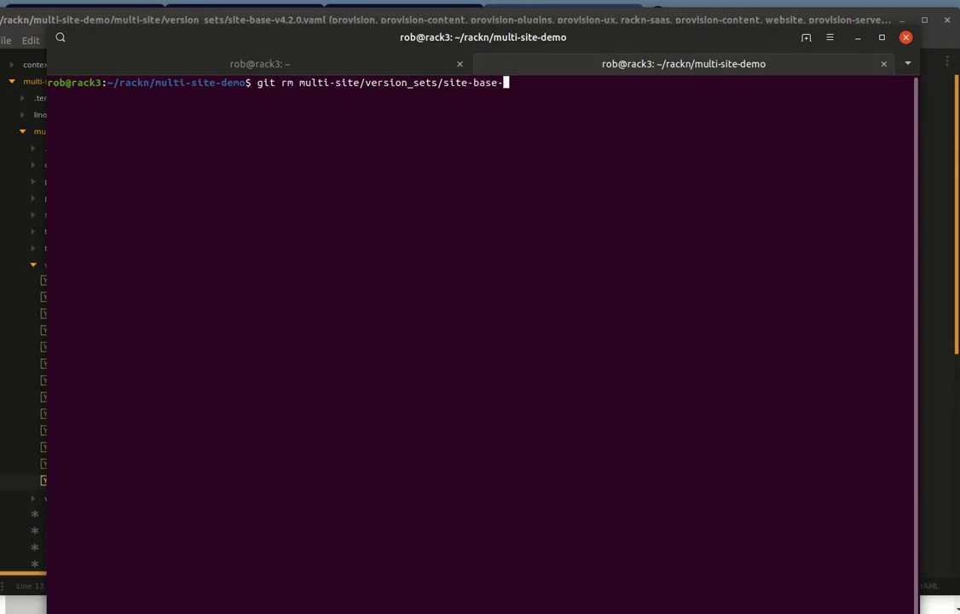
text(3.112)
drag(571, 37, 635, 59)
key(Left)
key(Left)
key(Left)
key(Left)
text(c)
key(BackSpace)
text(v4.1.)
key(Delete)
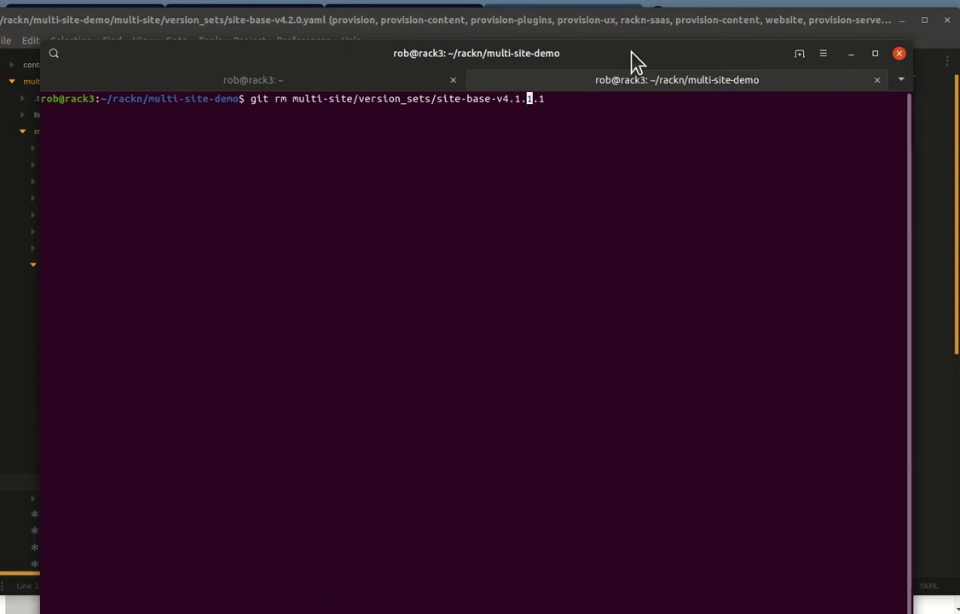
text(1)
key(Tab)
key(Return)
Step: Rerun the command for site-base-v4.1.2.yaml, then move the terminal aside to reach the editor
key(Up)
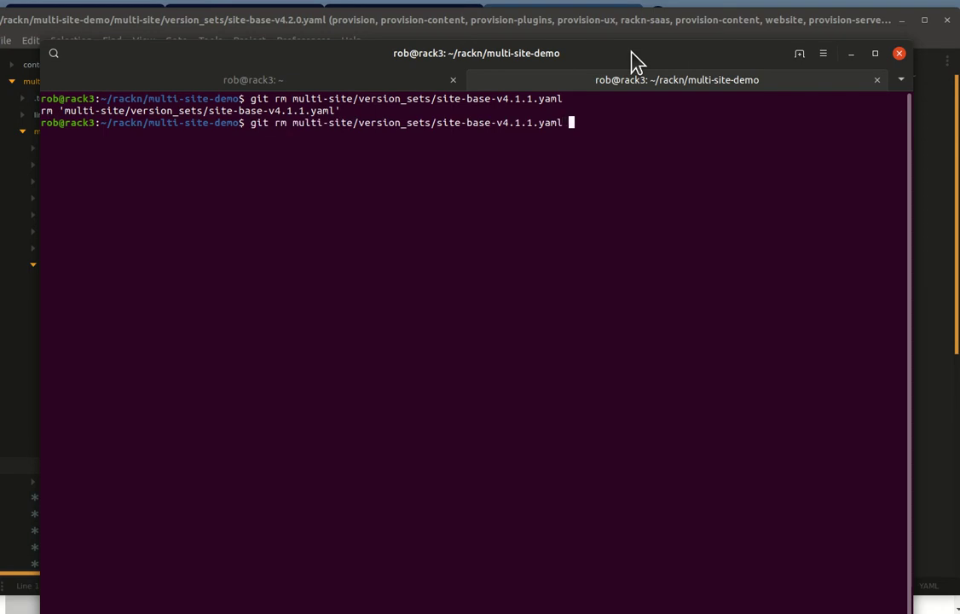
key(BackSpace)
text(2)
key(Return)
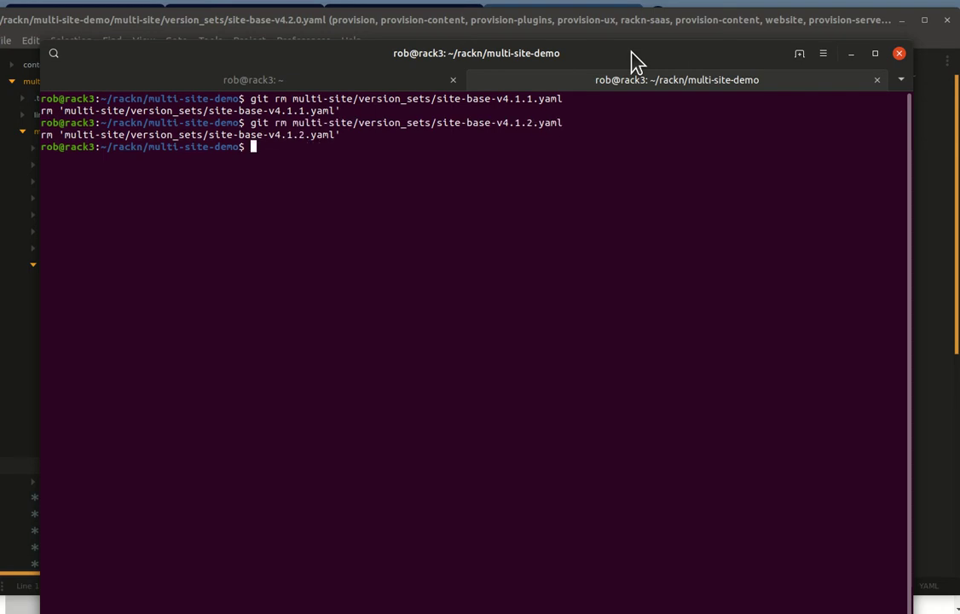
drag(635, 61, 379, 612)
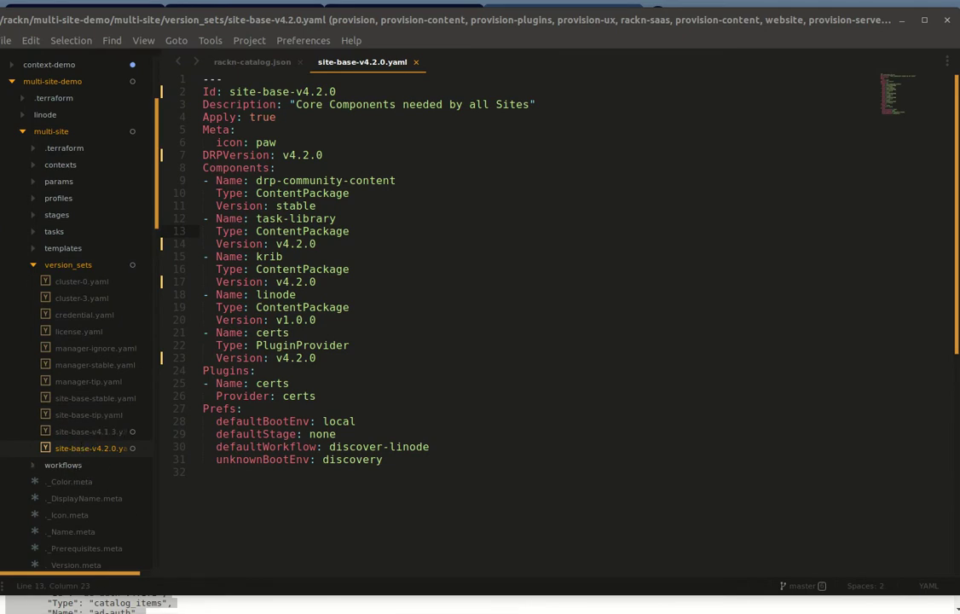
click(333, 467)
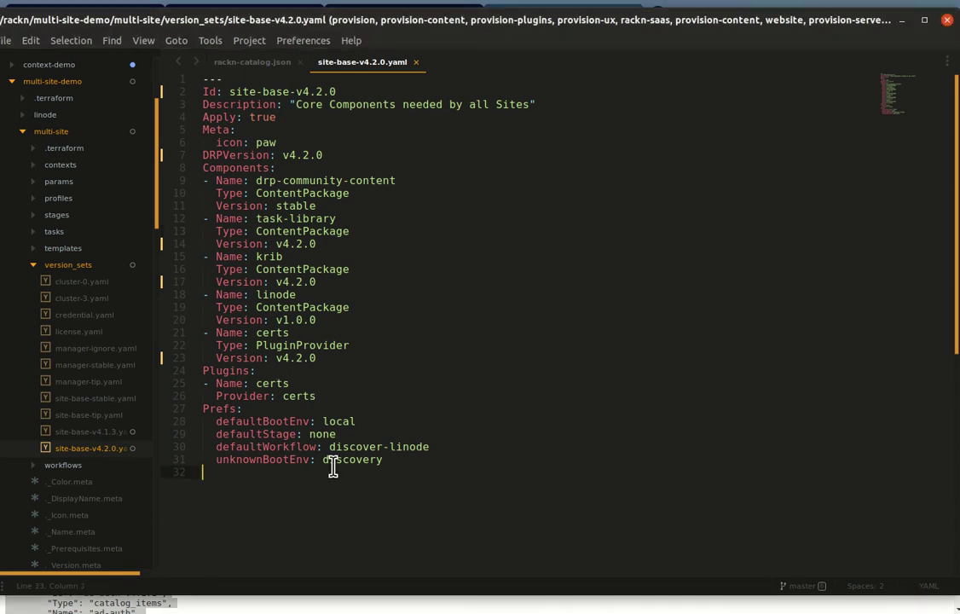
Step: Preview site-base-v4.1.3.yaml and v4.2.0, then show rackn-catalog.json from its first line
click(82, 431)
click(77, 448)
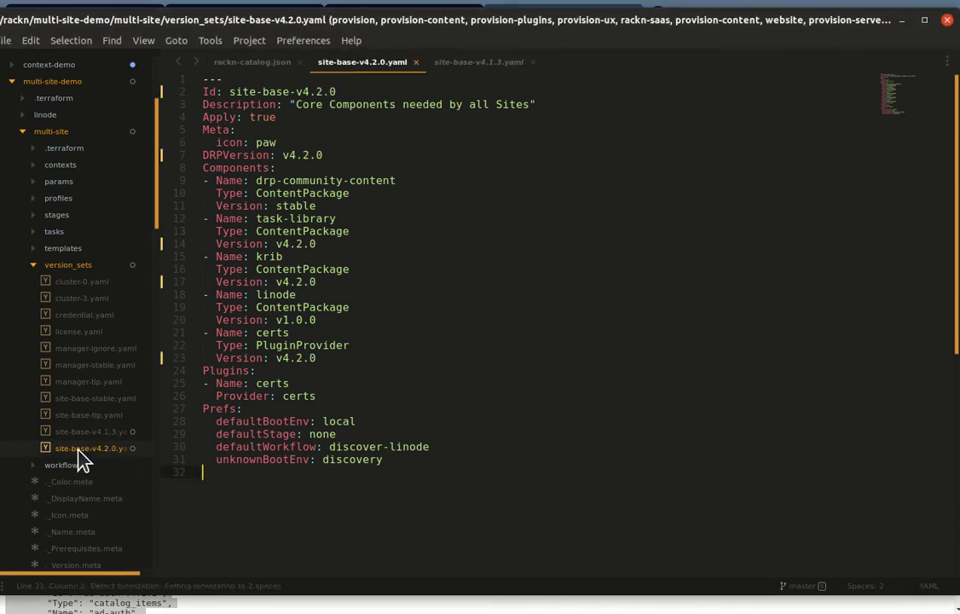
click(446, 443)
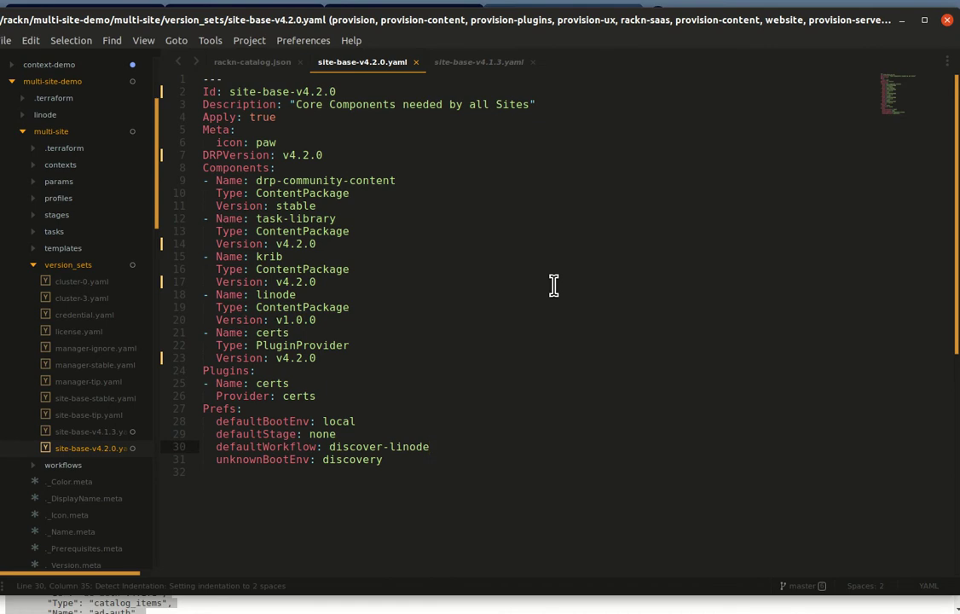
click(452, 346)
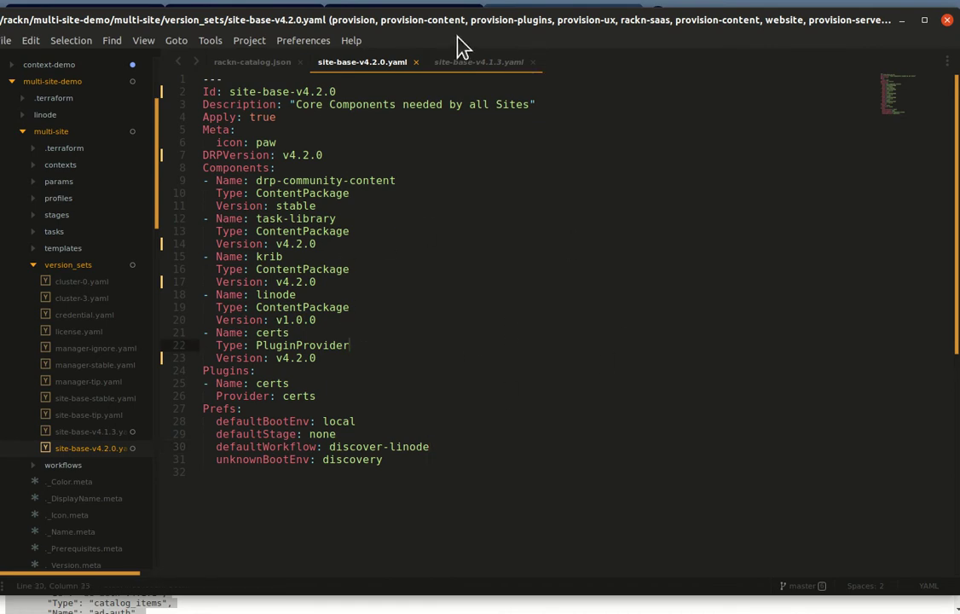
click(247, 61)
click(546, 218)
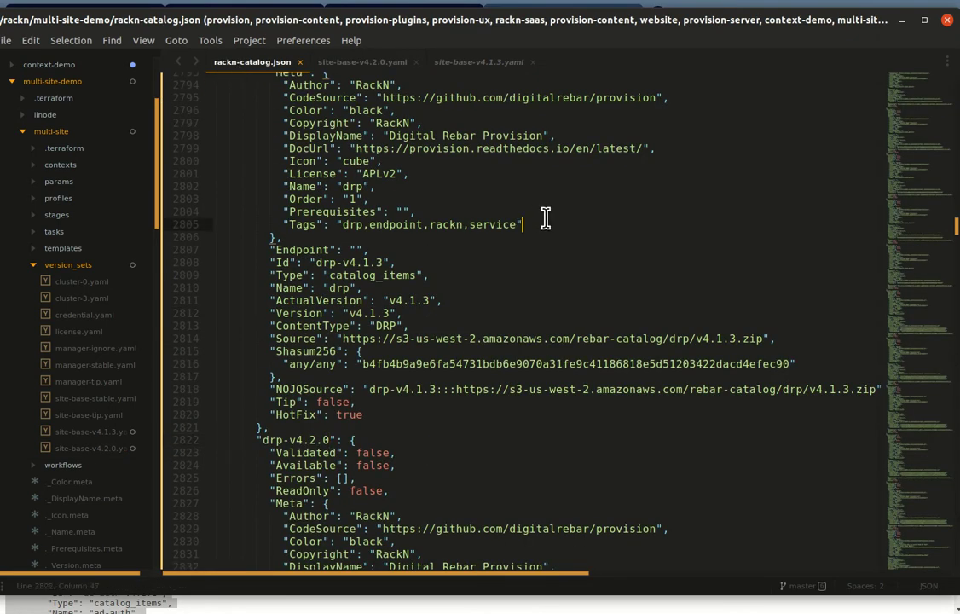
key(ctrl+Home)
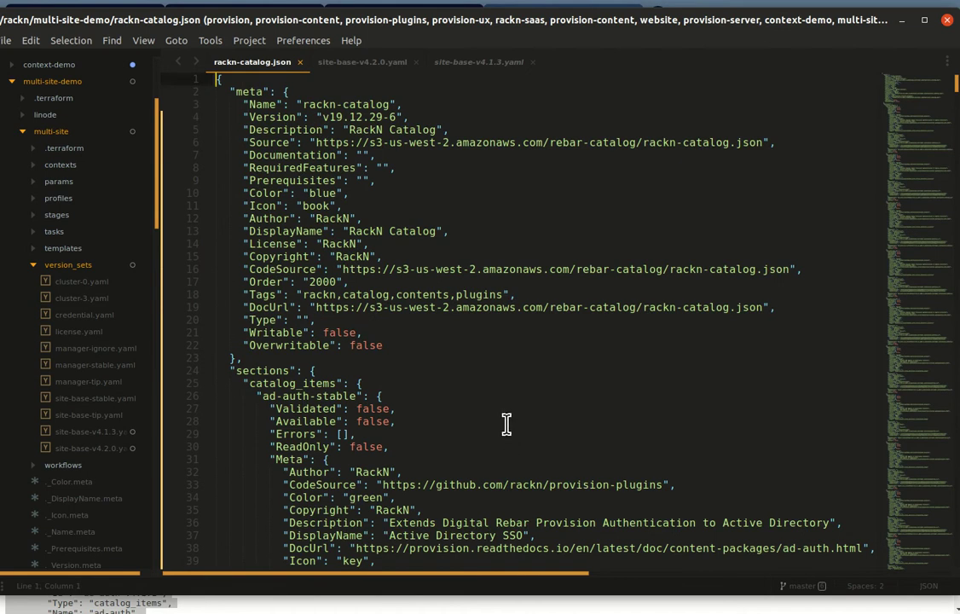
Step: Fold the five ad-auth entries (stable, tip, v4.1.1, v4.1.2, v4.2.0) under catalog_items
click(434, 307)
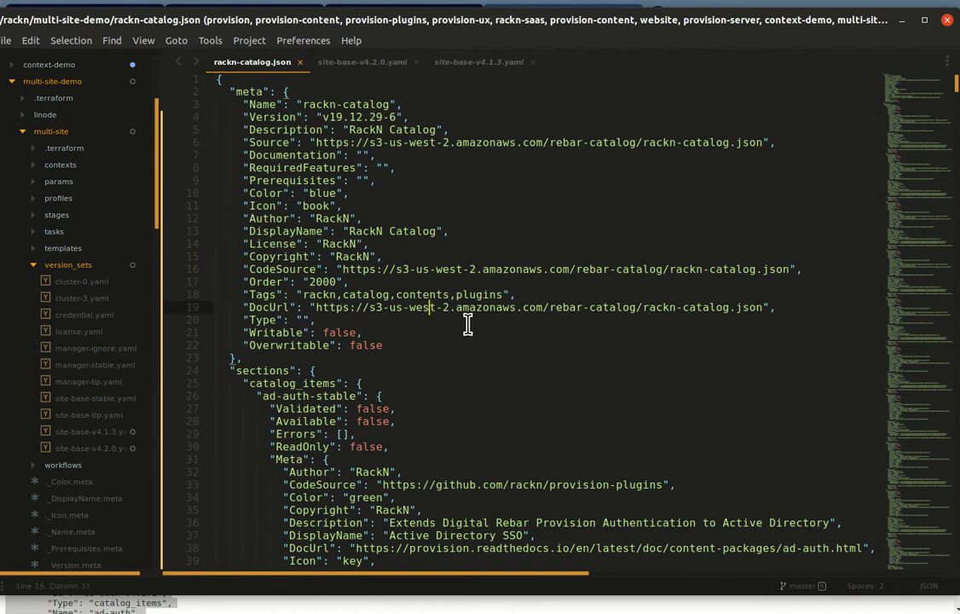
scroll(463, 321, down, 1)
scroll(455, 312, up, 1)
click(558, 386)
click(666, 401)
scroll(627, 413, down, 4)
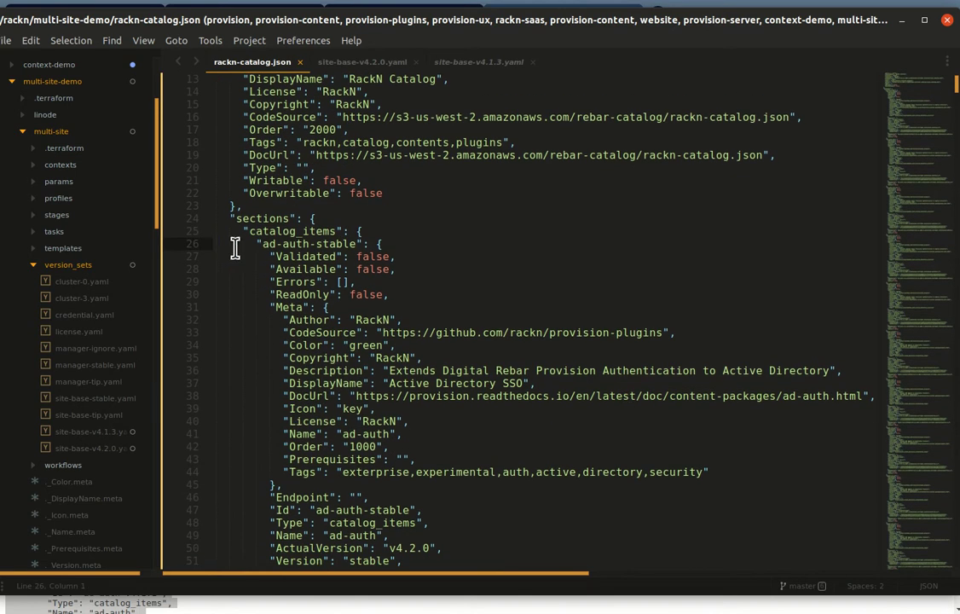
click(201, 244)
click(204, 245)
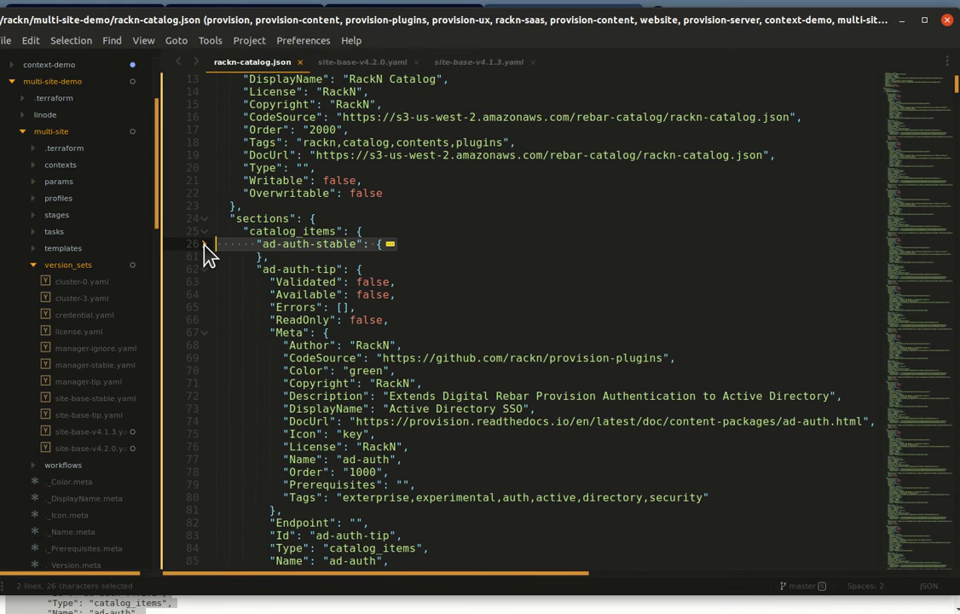
click(204, 269)
click(208, 295)
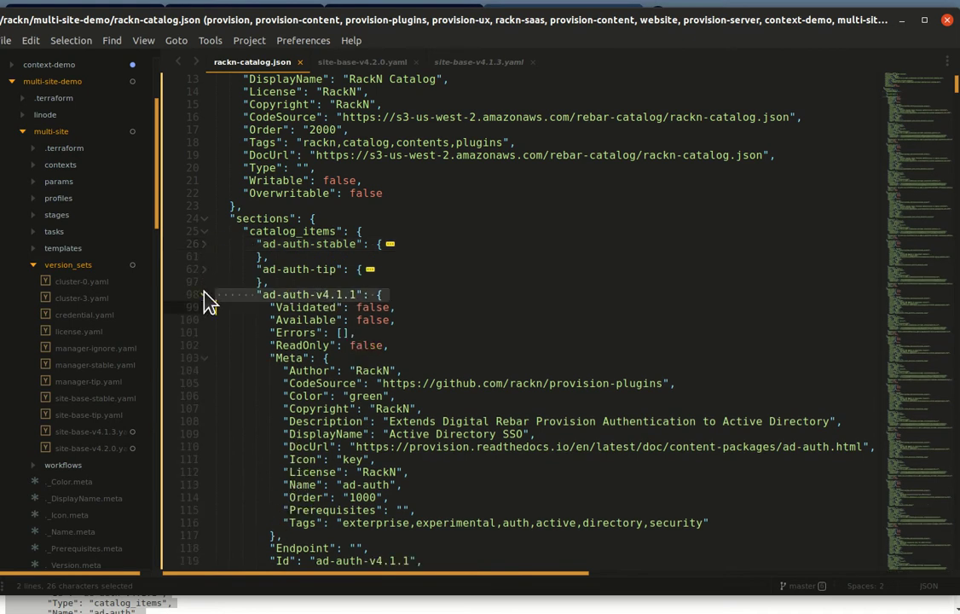
click(204, 304)
click(206, 293)
click(204, 320)
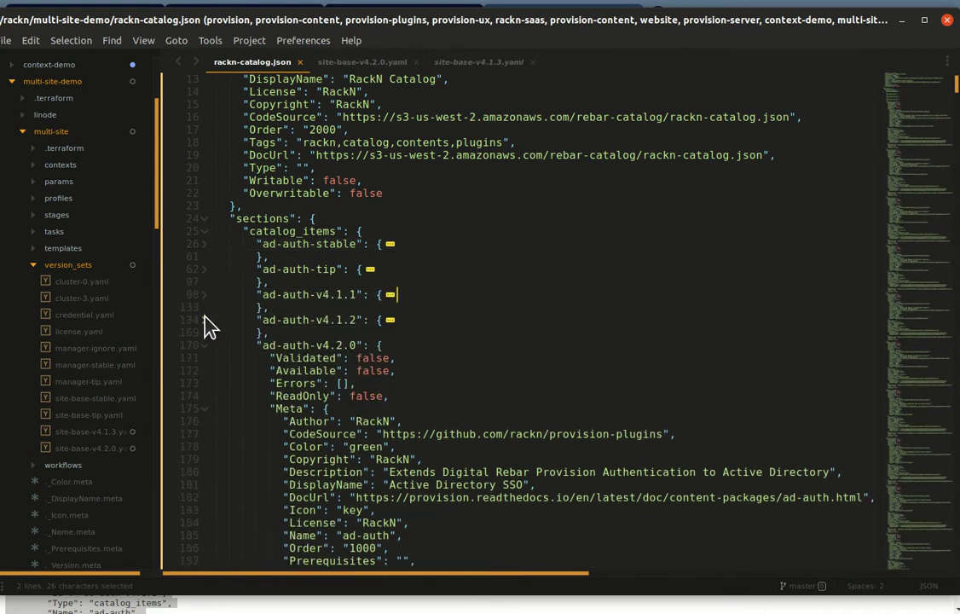
click(205, 344)
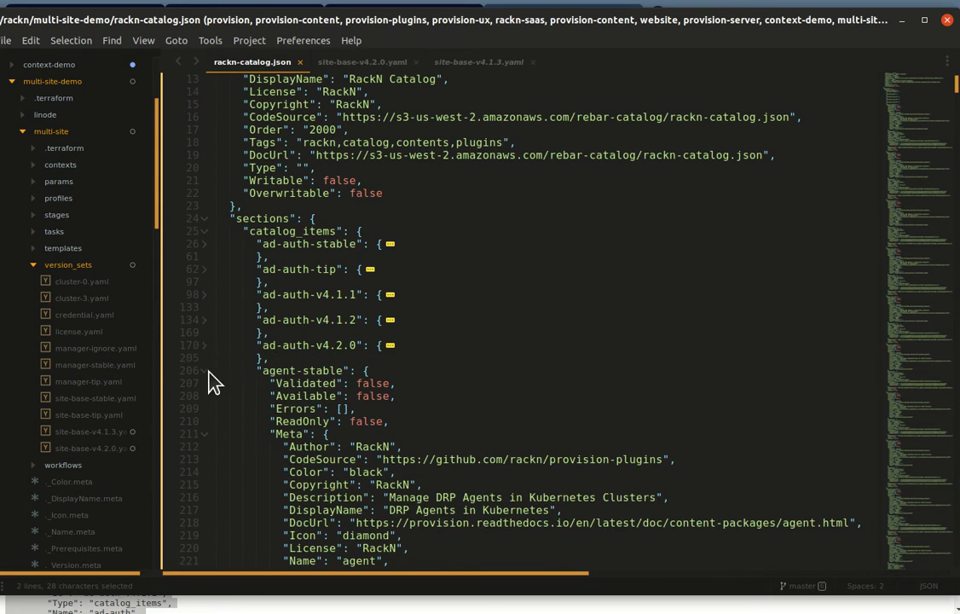
Step: Fold the five agent entries, then select all the folded ad-auth and agent blocks
click(208, 374)
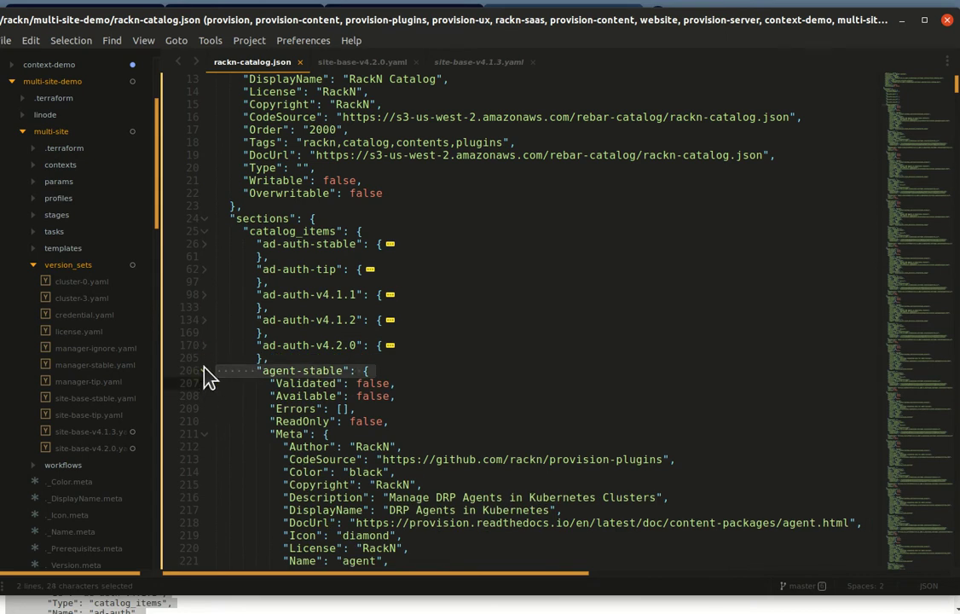
click(206, 371)
click(407, 370)
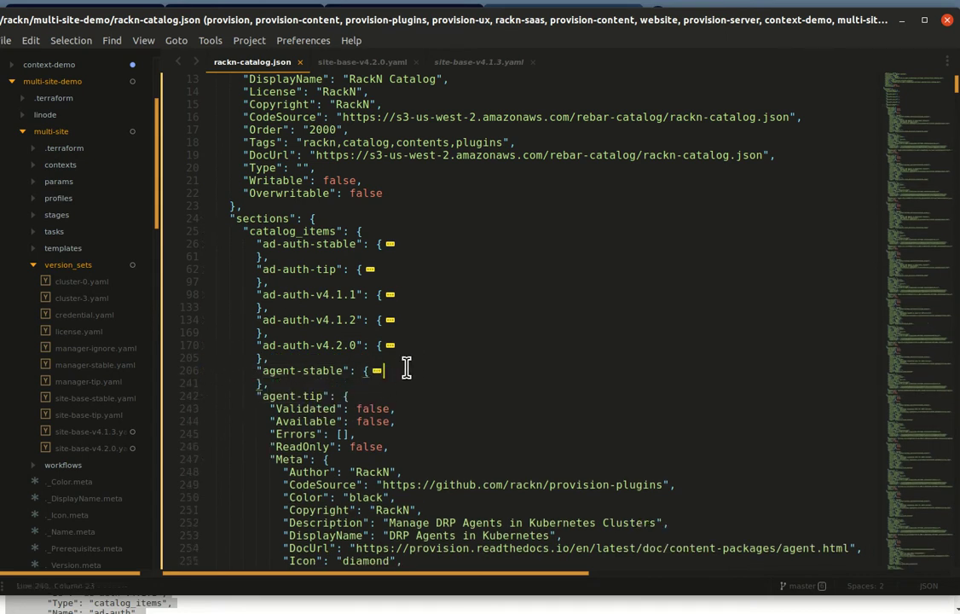
click(204, 396)
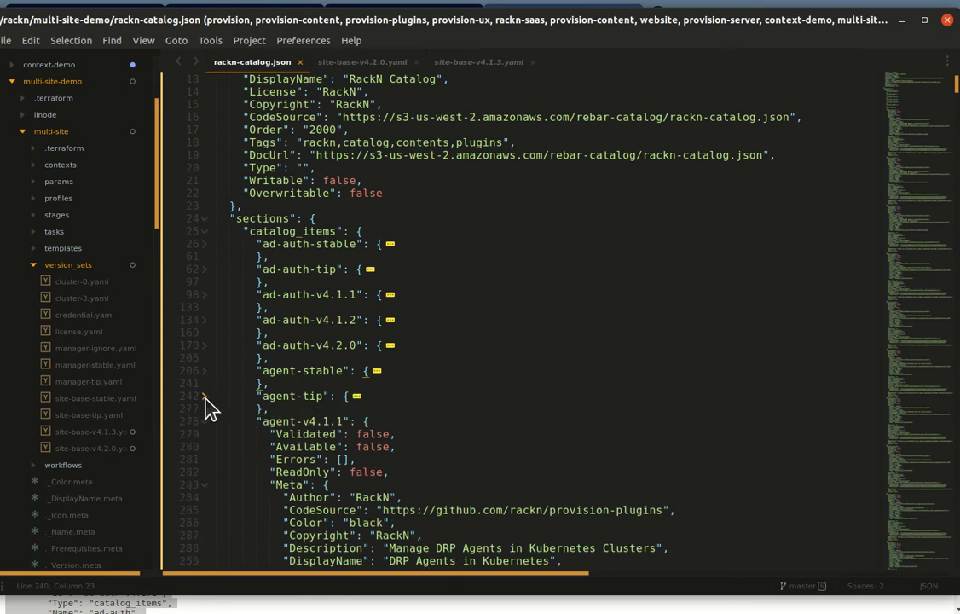
click(205, 422)
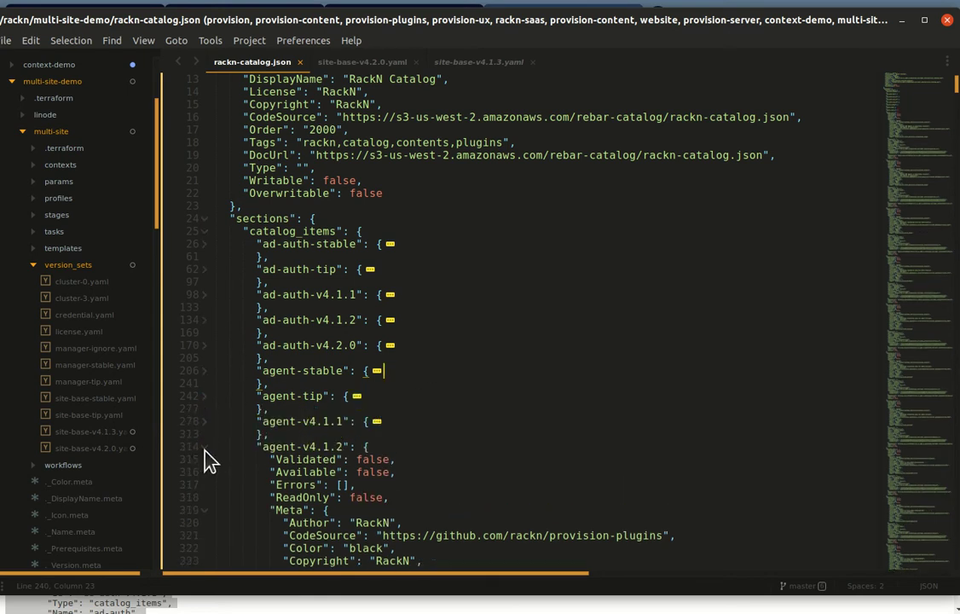
click(204, 447)
click(205, 448)
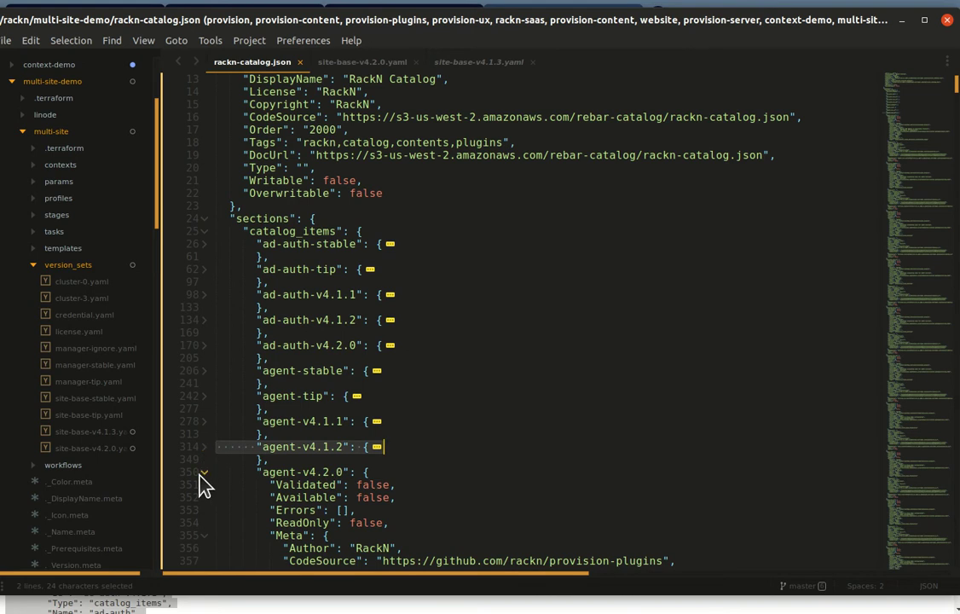
click(204, 473)
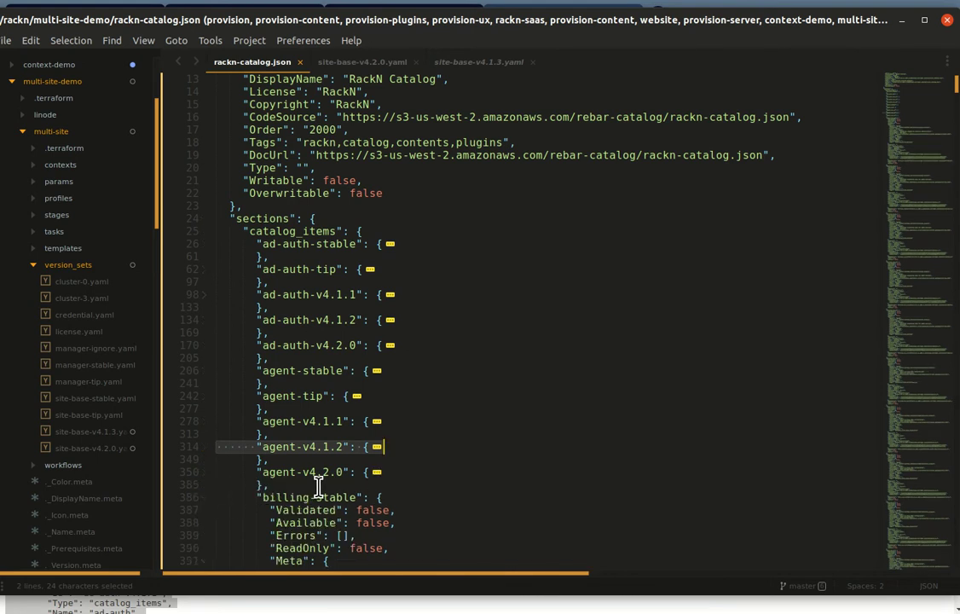
drag(242, 482, 169, 241)
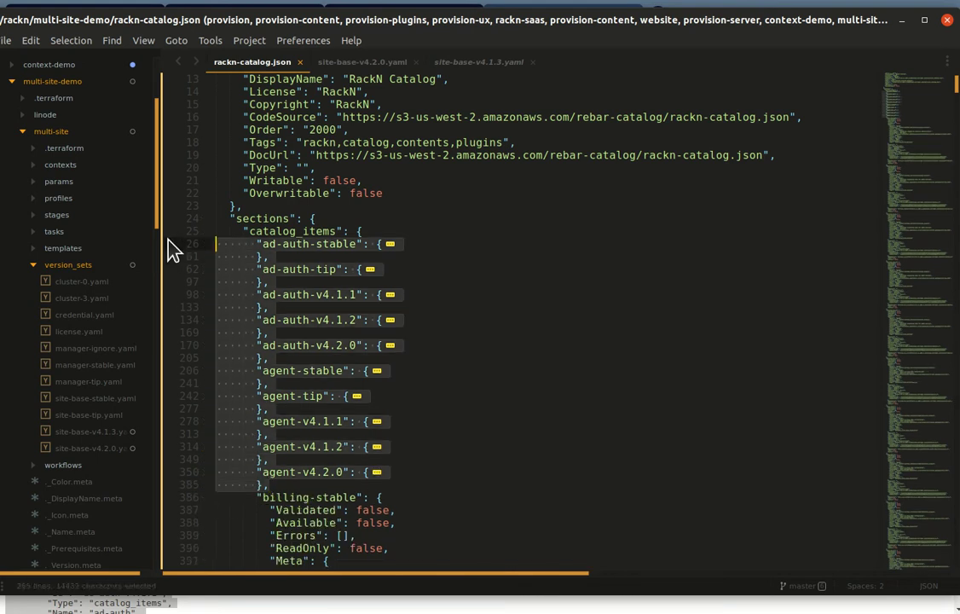
Step: Delete the folded ad-auth and agent entries and restore catalog_items' opening brace
key(shift+Left)
key(BackSpace)
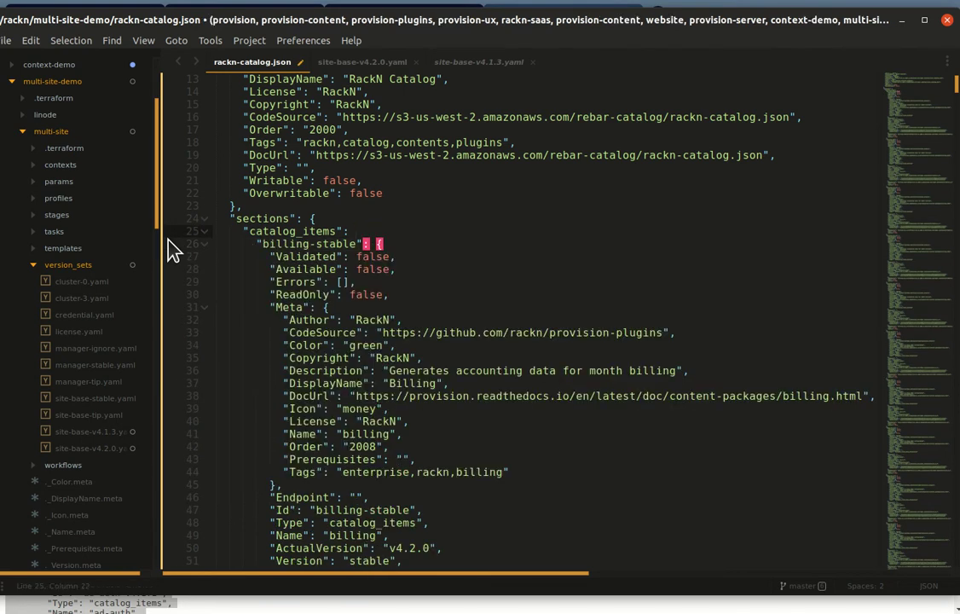
text({)
key(Delete)
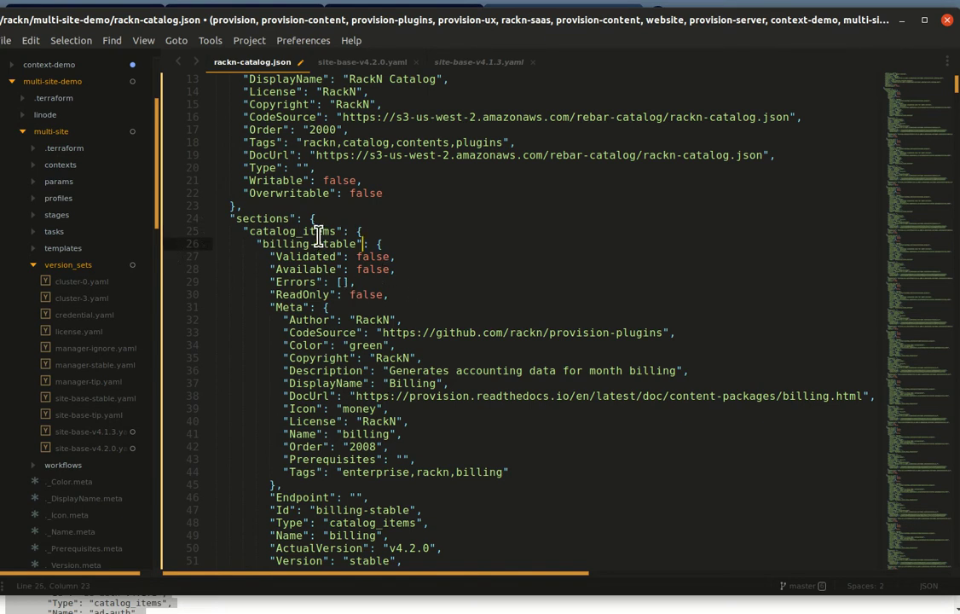
Step: Select the billing entries from billing-stable through billing-v4.2.0 and delete them
key(shift+Down)
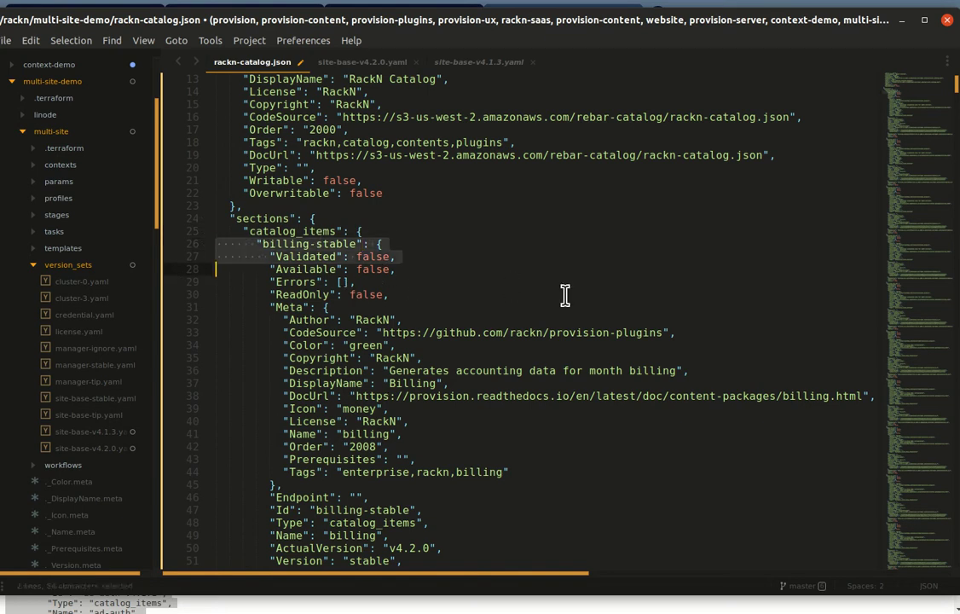
key(shift+Page_Down)
key(shift+Page_Down)
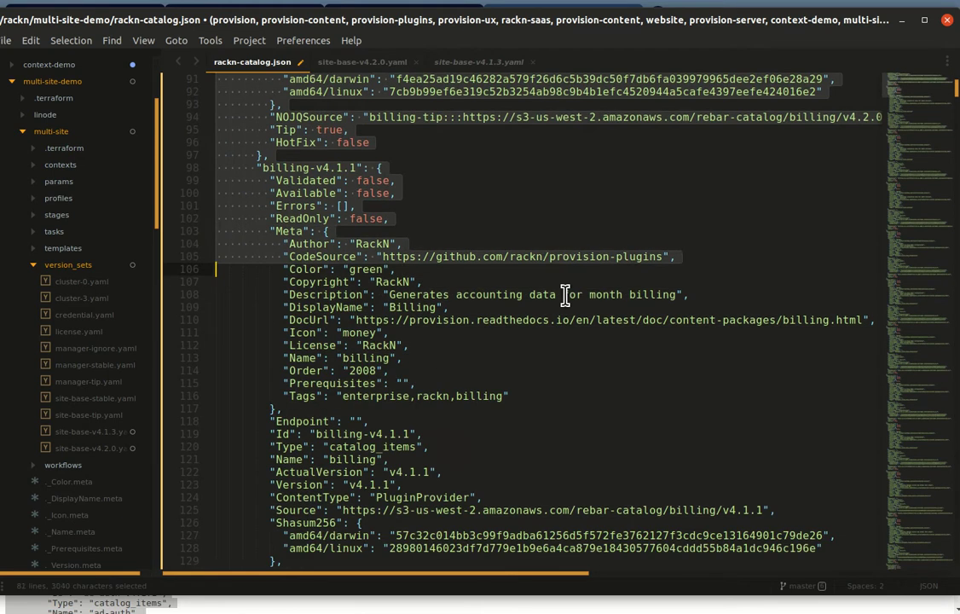
key(shift+Page_Down)
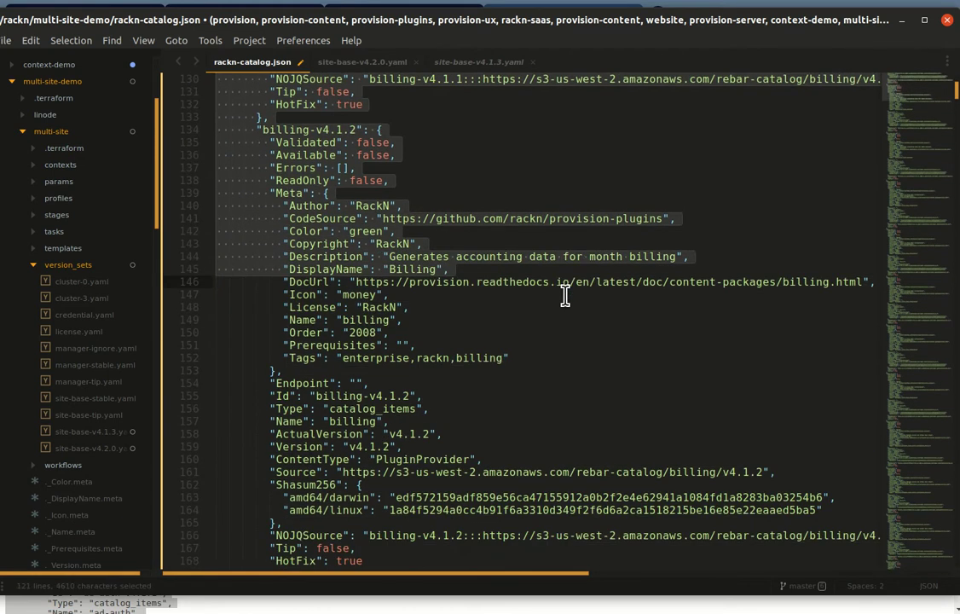
key(shift+Page_Down)
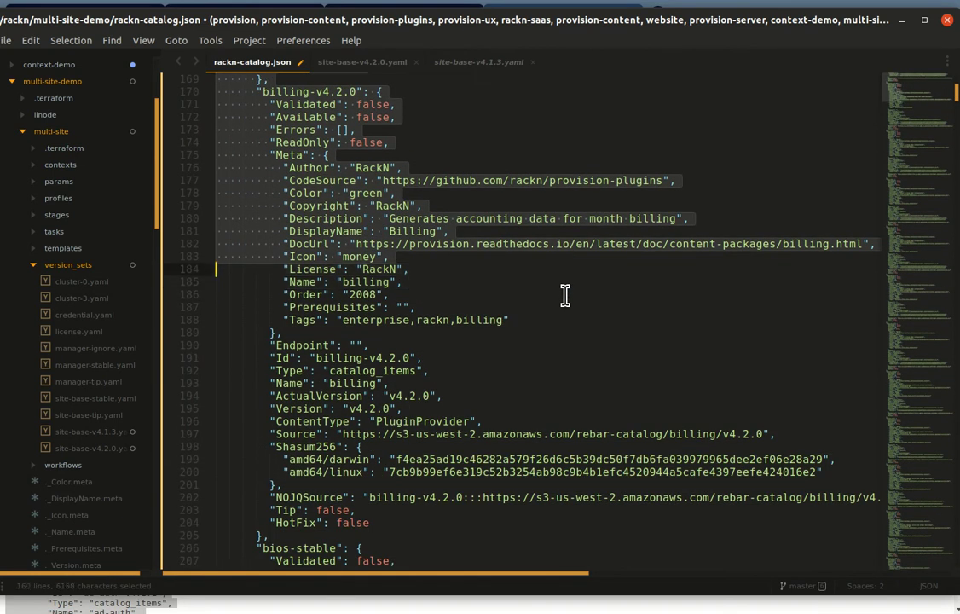
key(shift+Down)
key(shift+Down)
key(shift+Down)
key(shift+Down)
key(shift+Down)
key(shift+Down)
key(shift+Down)
key(shift+Down)
key(shift+Down)
key(shift+Down)
key(shift+Down)
key(shift+Down)
key(shift+Down)
key(shift+Down)
key(shift+Down)
key(shift+Down)
key(shift+Down)
key(shift+Down)
key(shift+Down)
key(shift+Down)
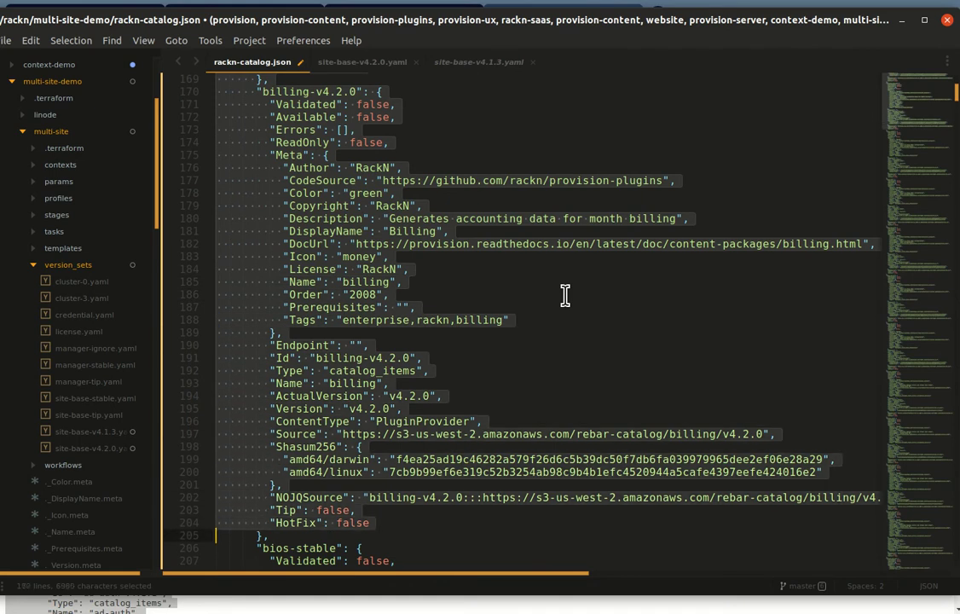
scroll(565, 296, down, 1)
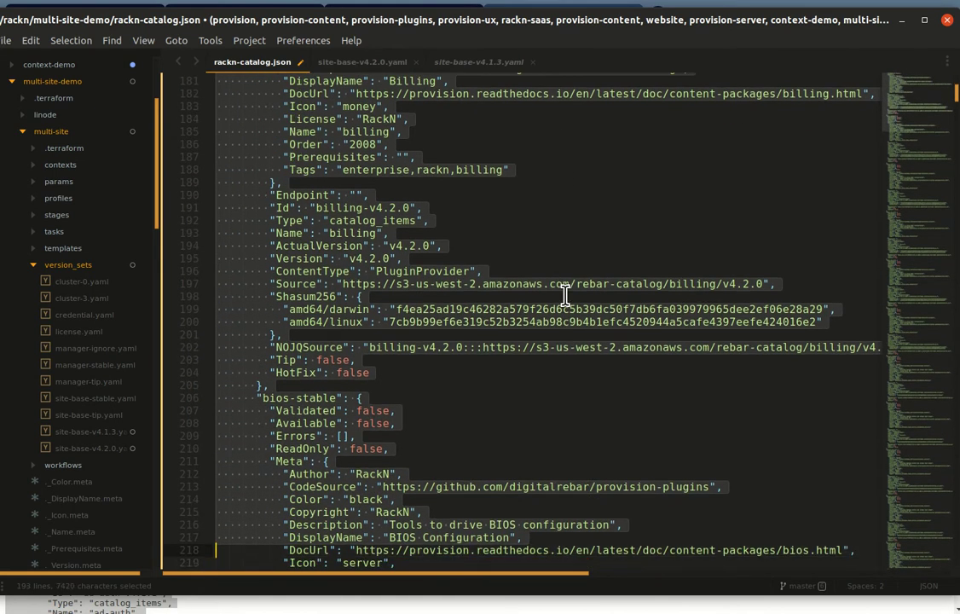
key(Delete)
scroll(566, 296, up, 5)
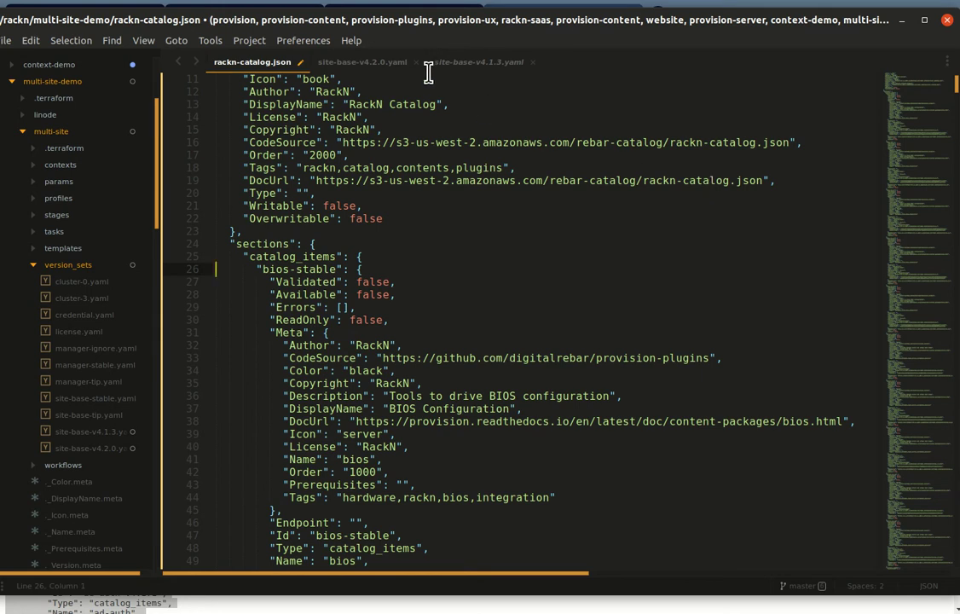
Step: Check the certs component in site-base-v4.2.0.yaml, then return to rackn-catalog.json
click(341, 61)
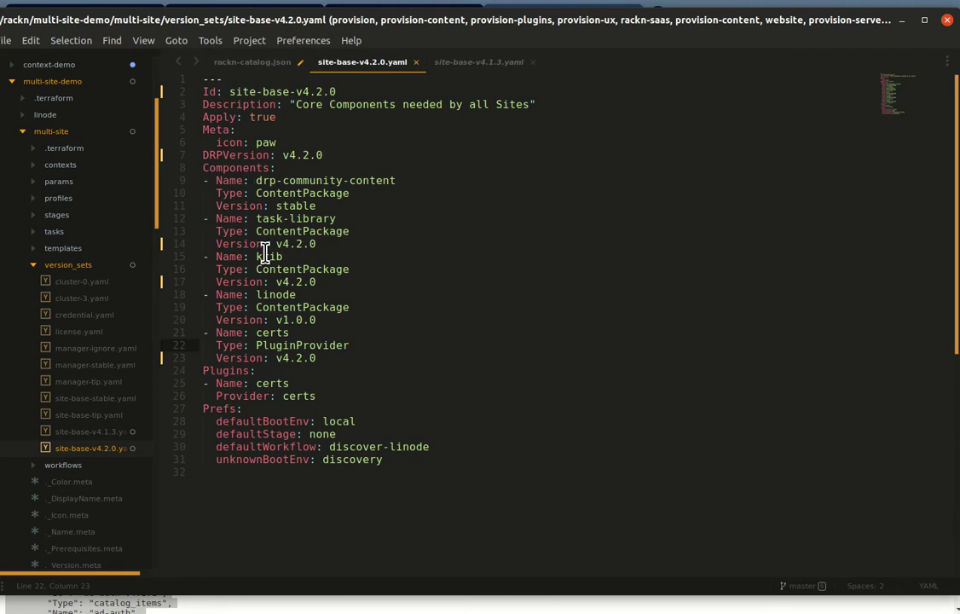
click(263, 182)
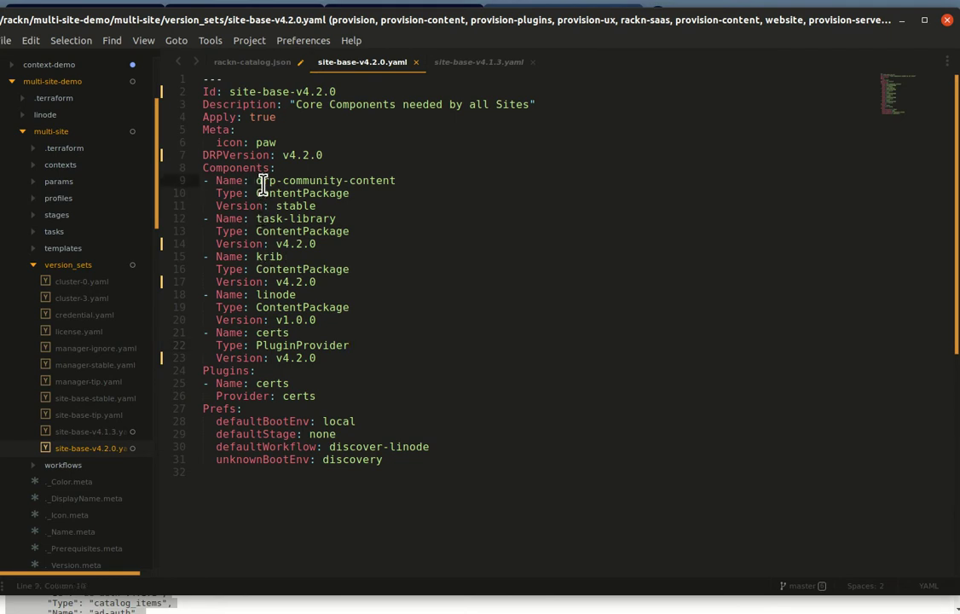
double_click(273, 333)
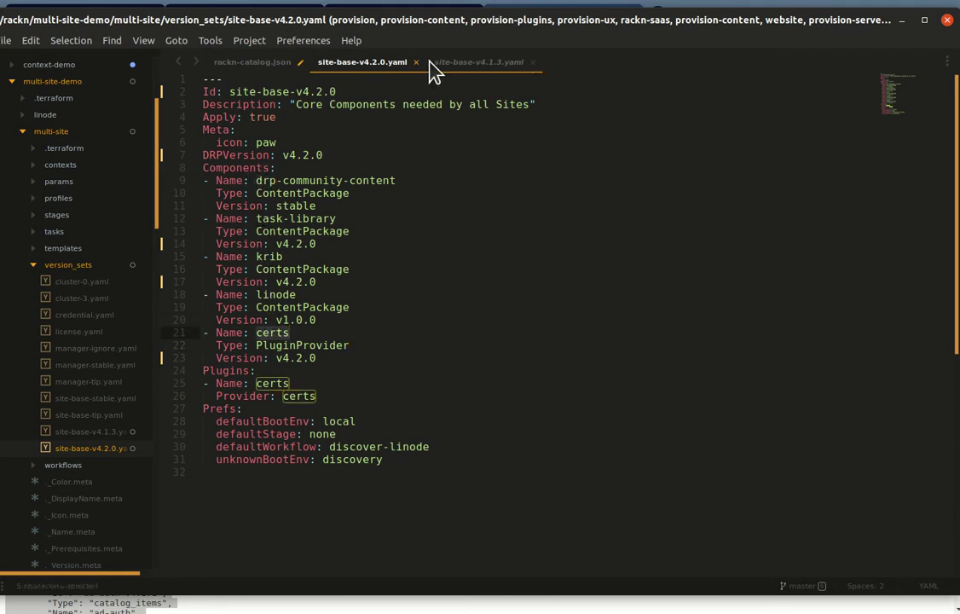
key(ctrl+Page_Up)
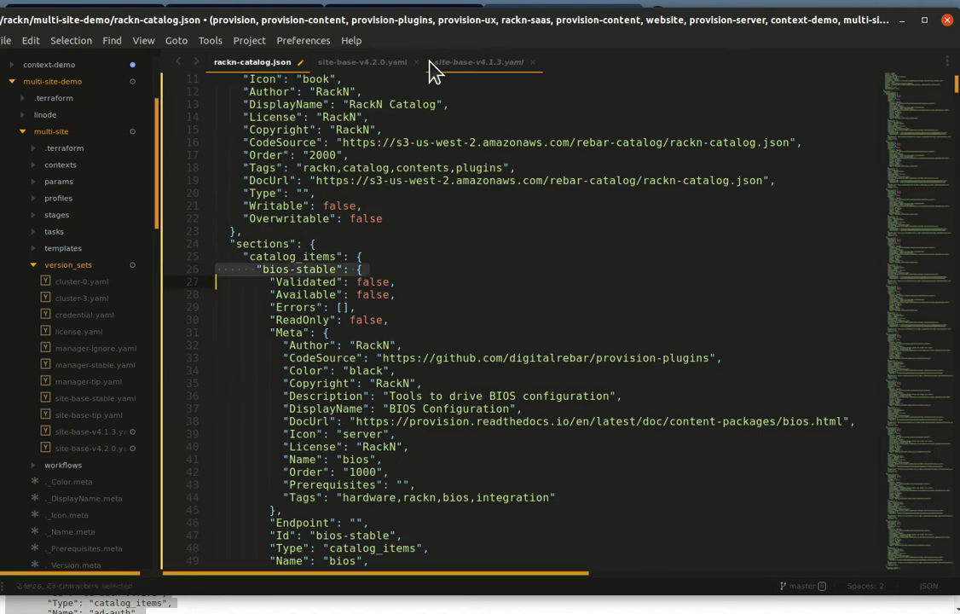
Step: Select the bios, burnin and callback entries ahead of certs-stable and delete them
key(shift+Page_Down)
key(shift+Page_Down)
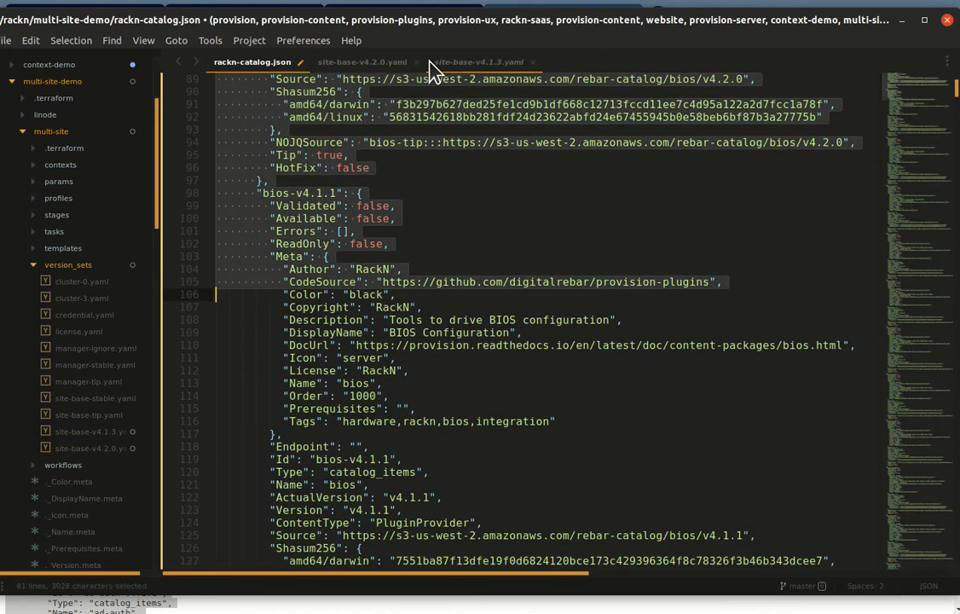
key(shift+Page_Down)
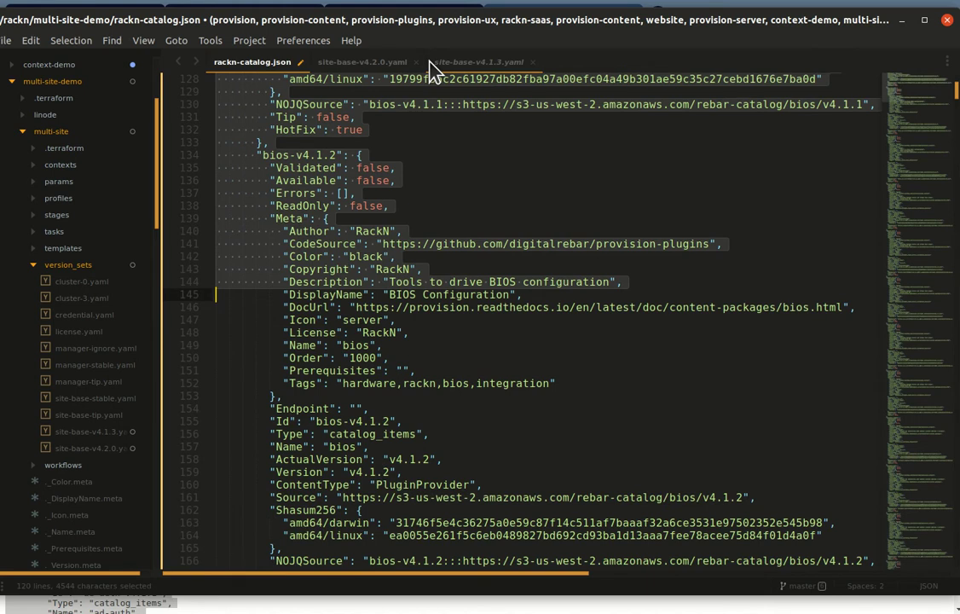
key(shift+Page_Down)
key(shift+Page_Down)
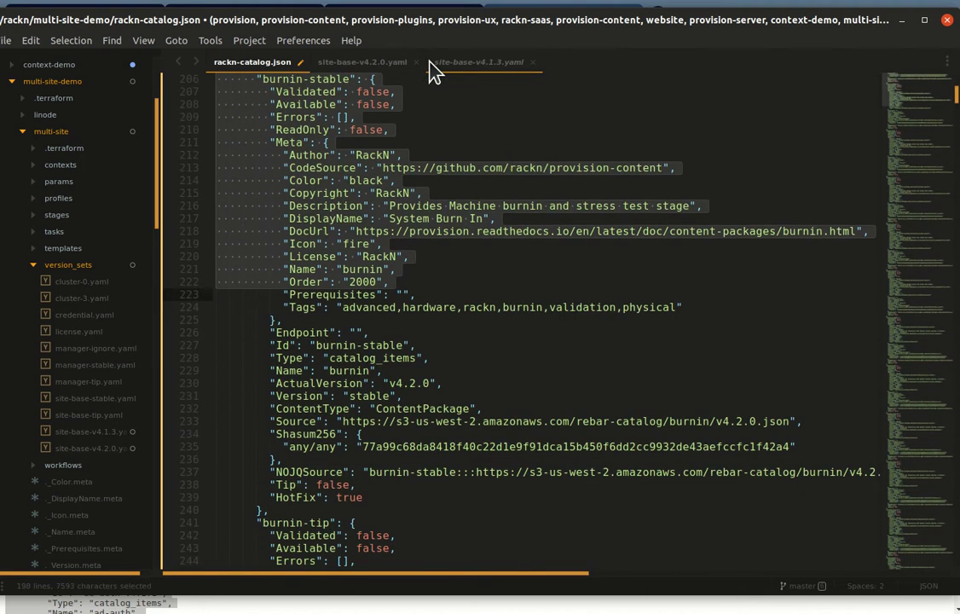
key(shift+Page_Down)
key(shift+Page_Down)
key(shift+Page_Down)
key(shift+Page_Down)
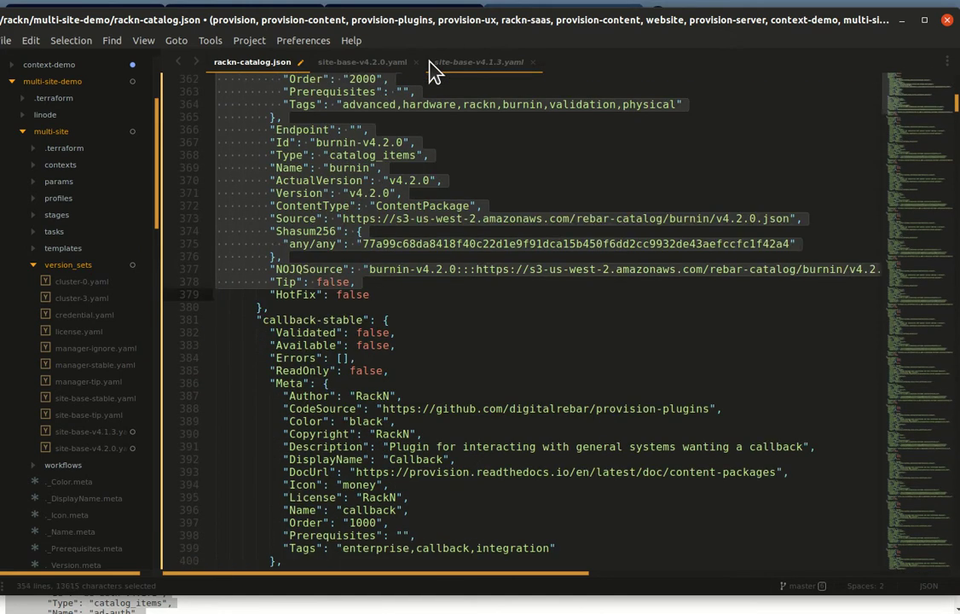
key(shift+Page_Down)
key(shift+Page_Down)
key(shift+Page_Down)
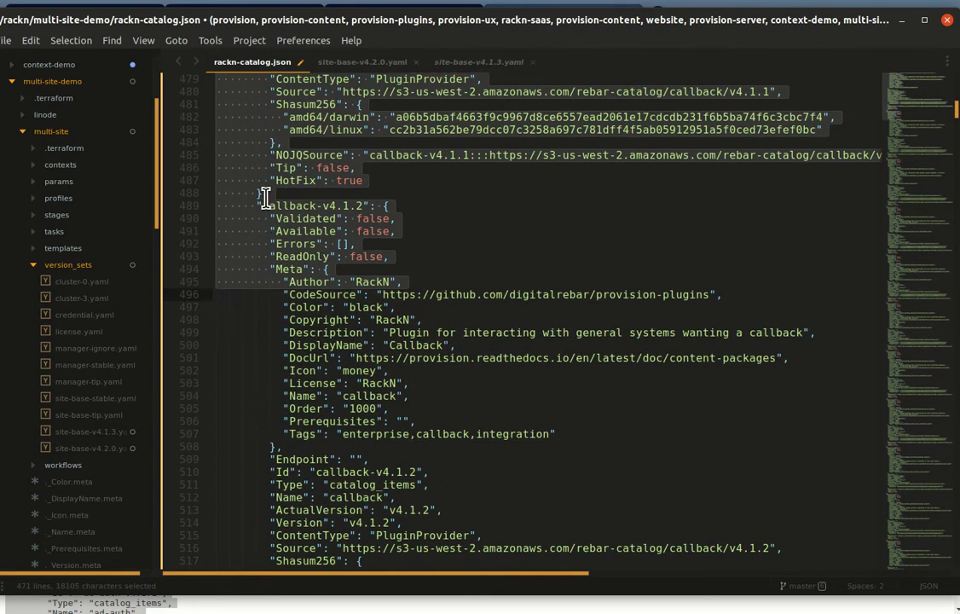
key(shift+Page_Down)
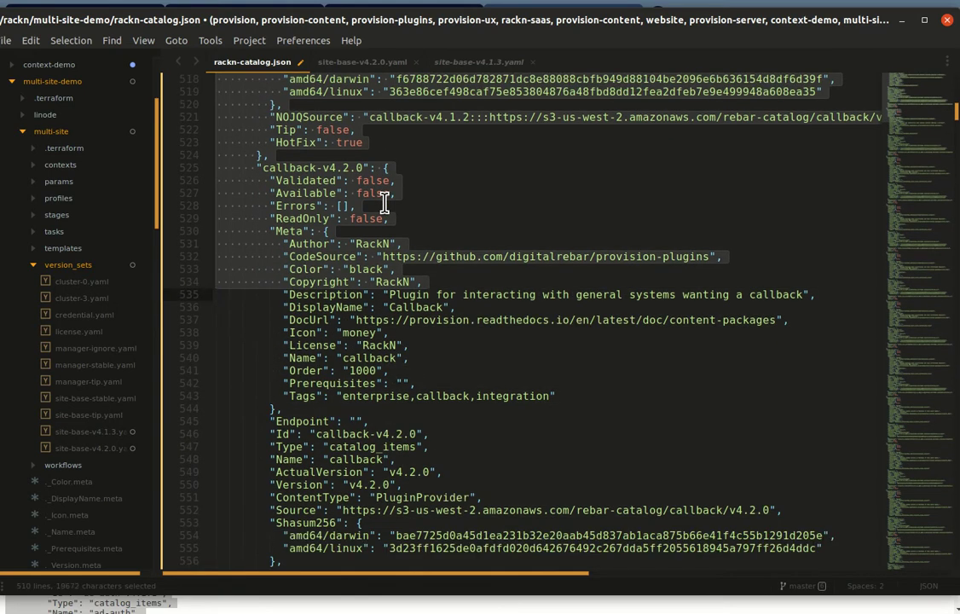
key(shift+Page_Down)
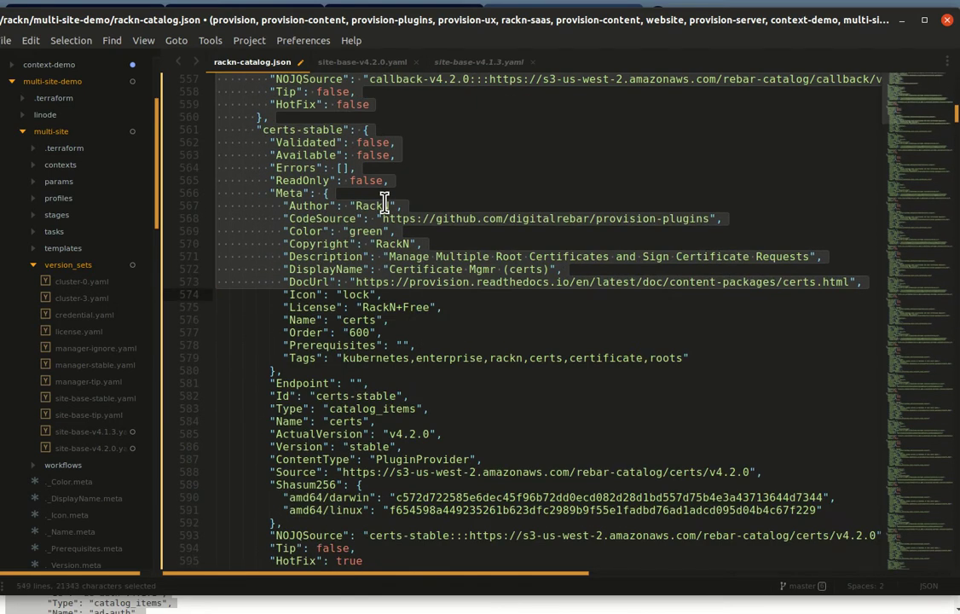
key(shift+Up)
key(shift+Up)
key(shift+Up)
key(shift+Up)
key(shift+Up)
key(shift+Up)
key(shift+Up)
key(shift+Up)
key(shift+Up)
key(shift+Up)
key(shift+Up)
key(shift+Up)
key(shift+Up)
key(shift+Up)
key(shift+Up)
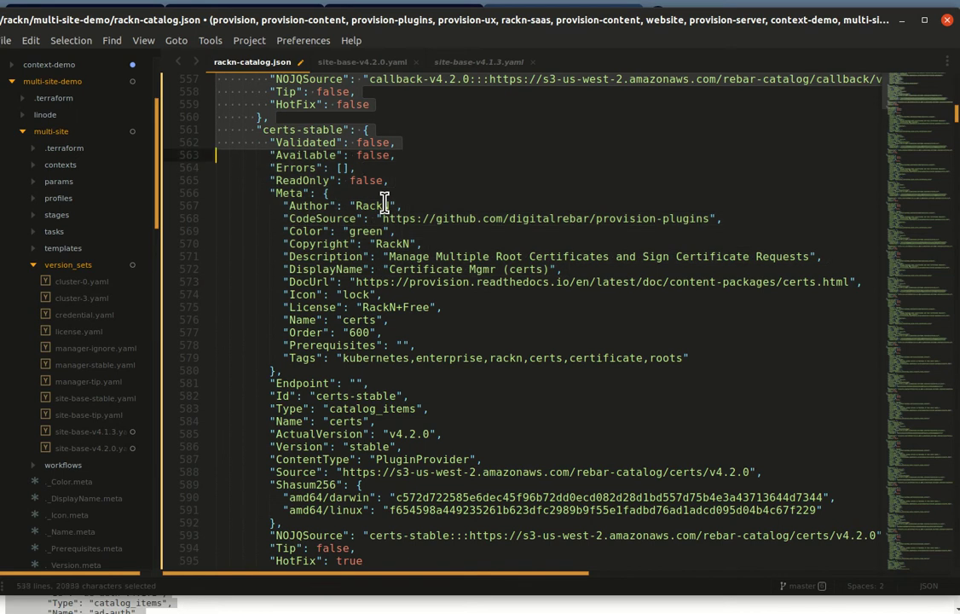
key(Left)
Step: Fold the certs-tip and certs-v4.1.1 entries to single lines
scroll(384, 202, up, 3)
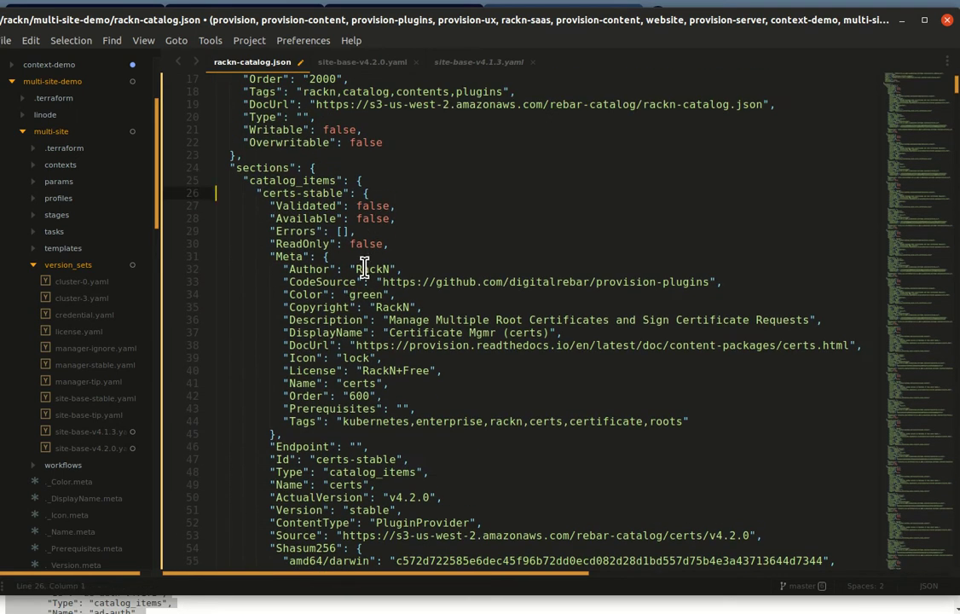
scroll(353, 299, down, 3)
scroll(353, 303, down, 2)
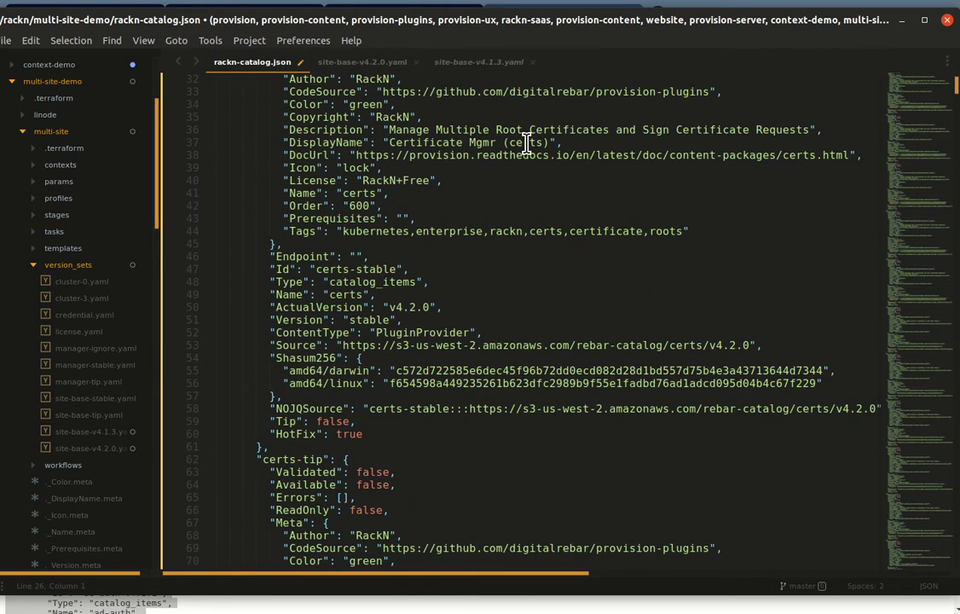
scroll(296, 333, down, 5)
scroll(296, 332, down, 6)
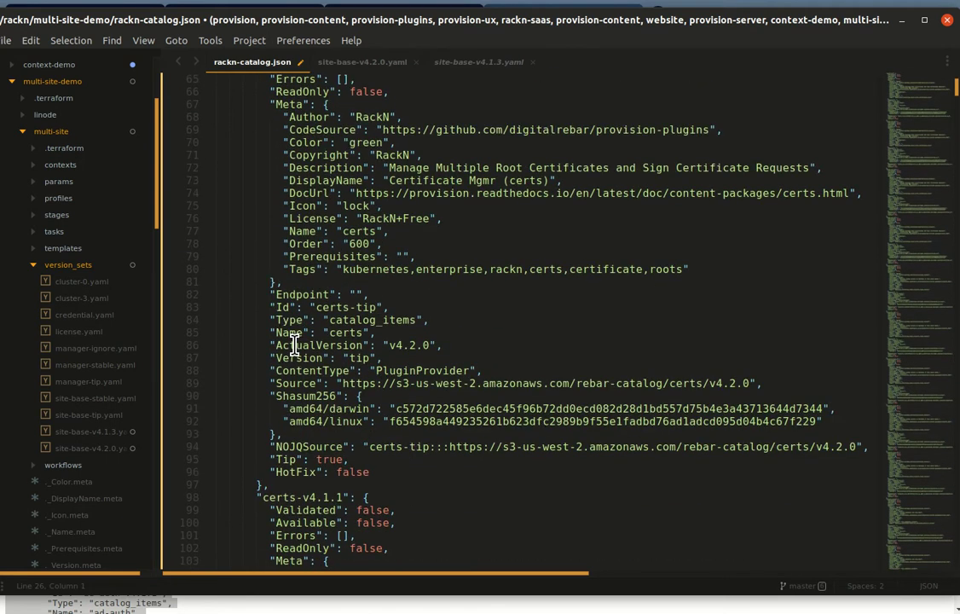
scroll(247, 290, down, 4)
scroll(230, 345, down, 10)
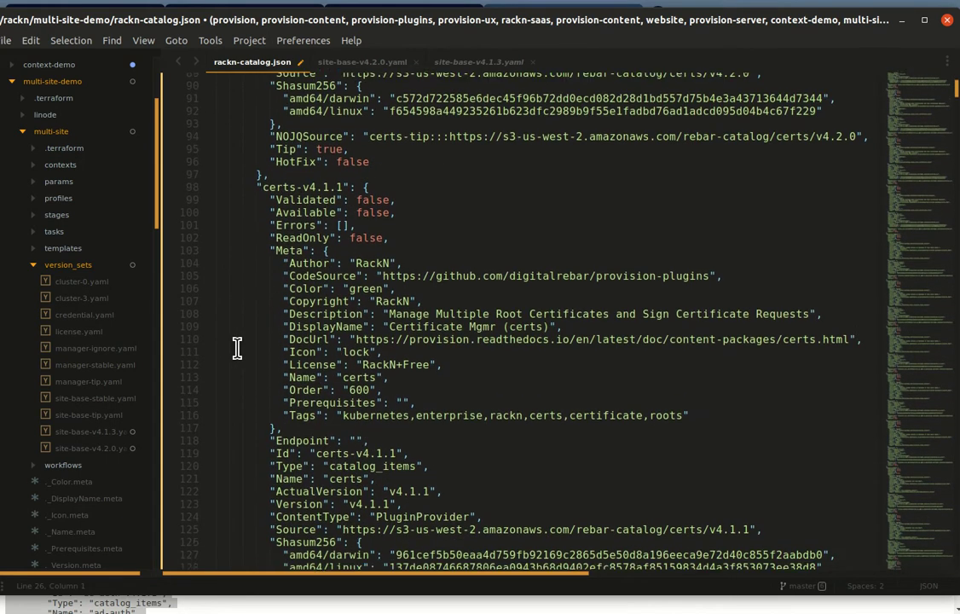
scroll(239, 347, up, 15)
scroll(239, 349, up, 7)
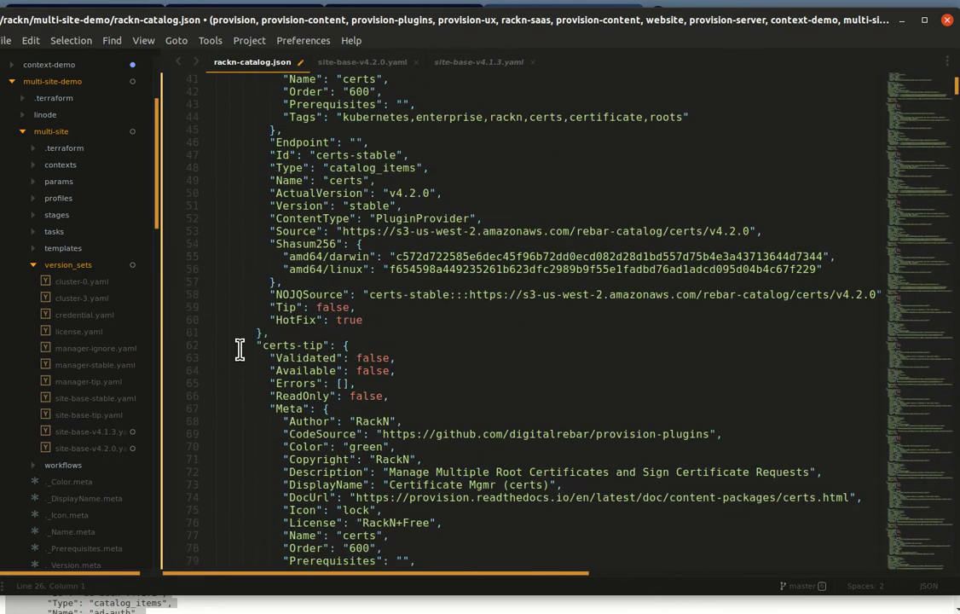
scroll(239, 348, down, 3)
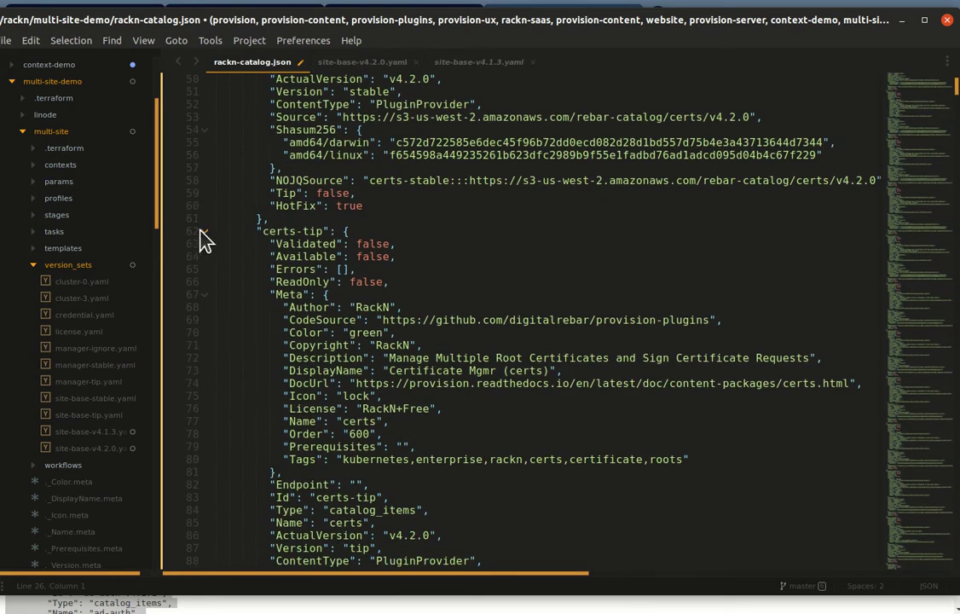
click(204, 231)
click(205, 257)
scroll(211, 230, up, 6)
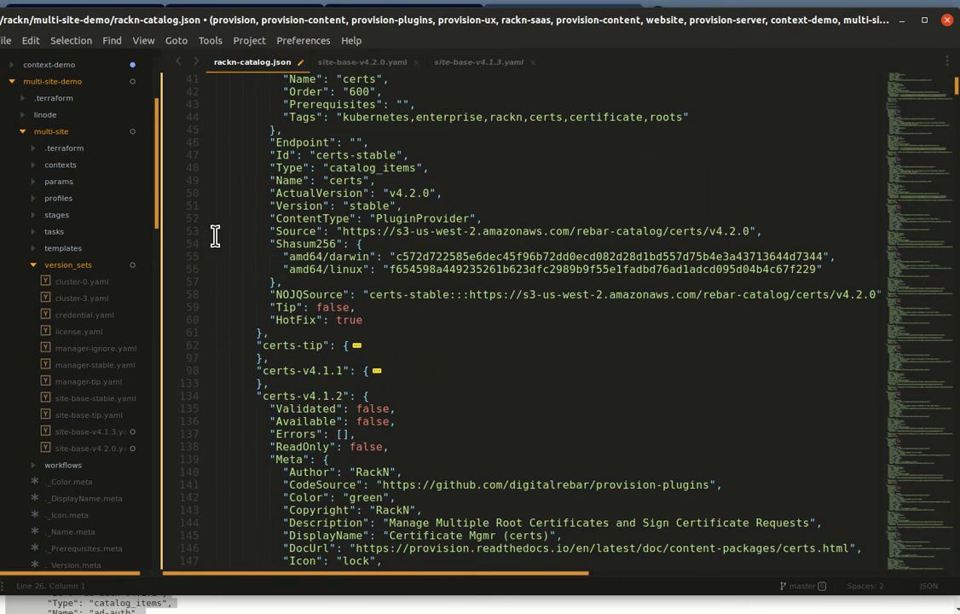
scroll(217, 195, up, 4)
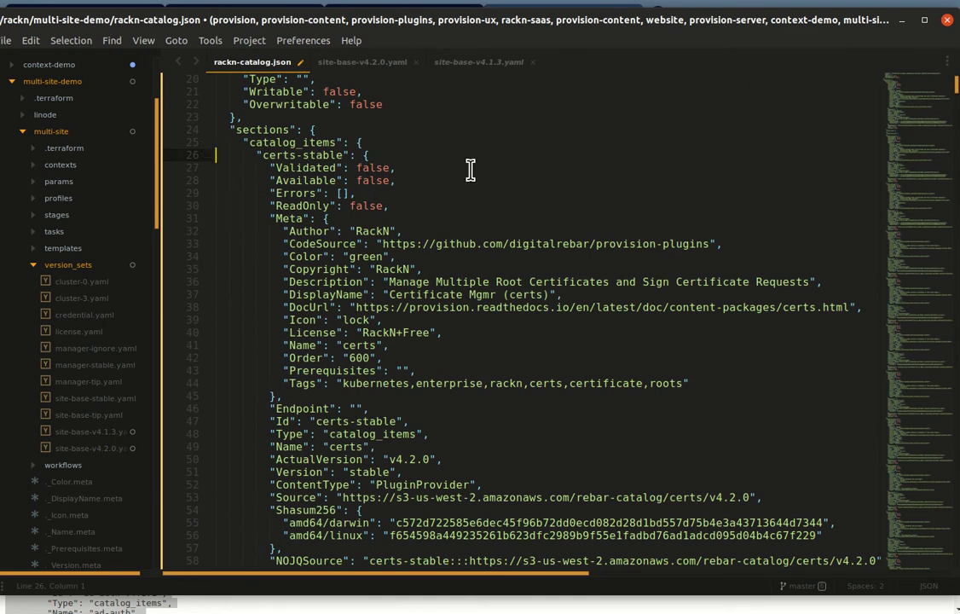
Step: Fold certs-stable, certs-v4.1.2 and certs-v4.2.0 so all five certs entries are collapsed
click(207, 155)
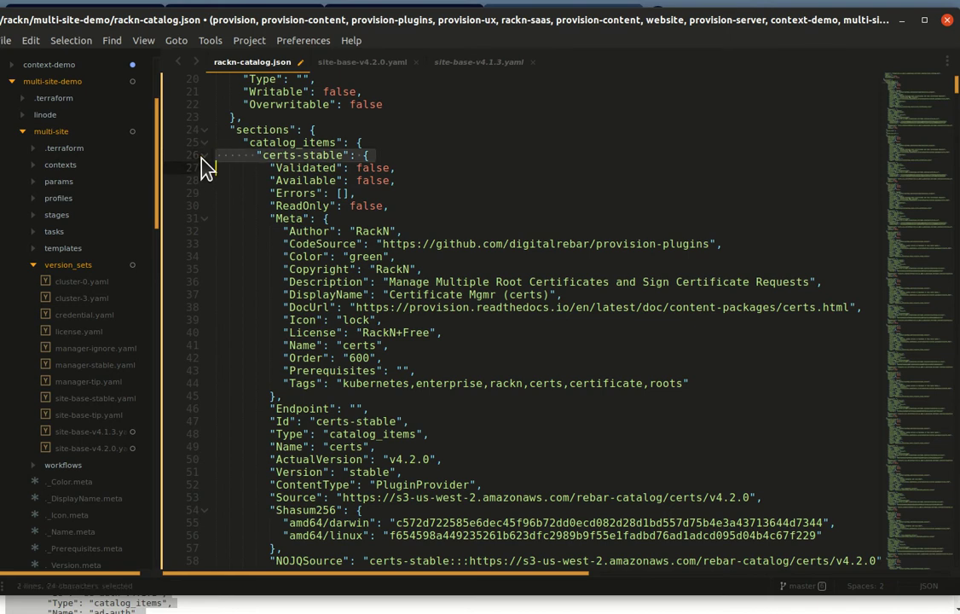
click(205, 156)
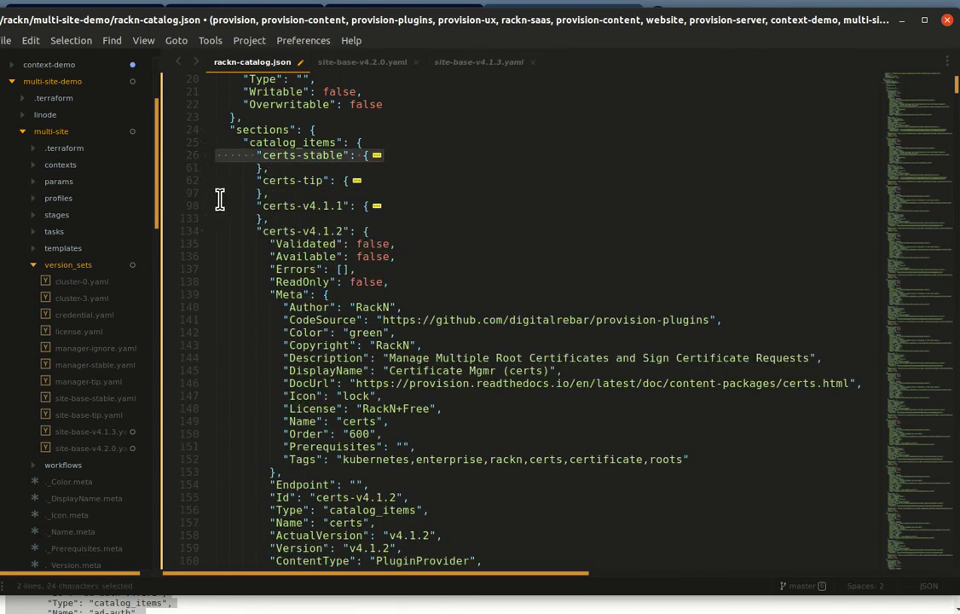
click(206, 206)
click(205, 207)
click(208, 231)
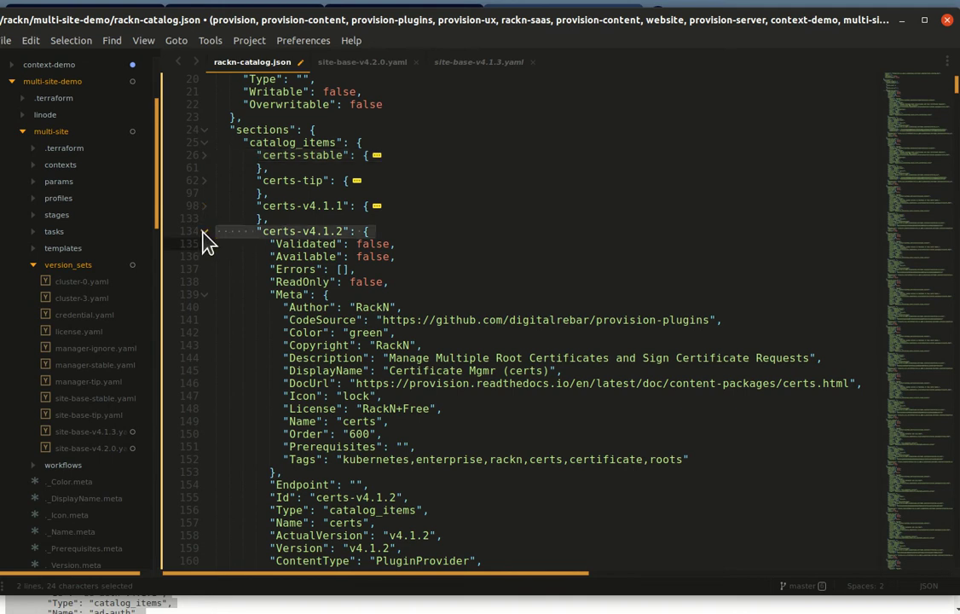
click(205, 231)
click(204, 256)
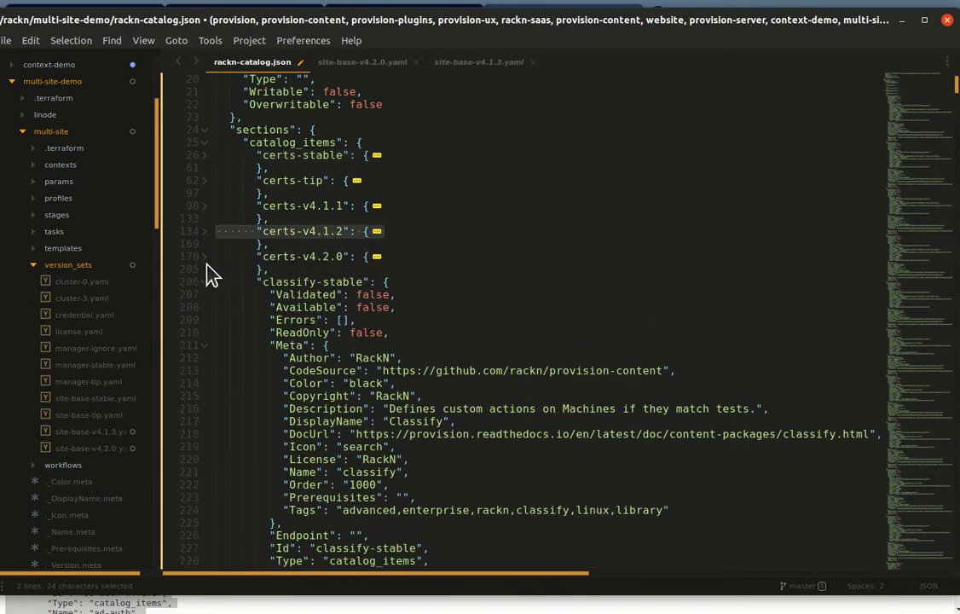
click(205, 258)
click(206, 257)
click(269, 267)
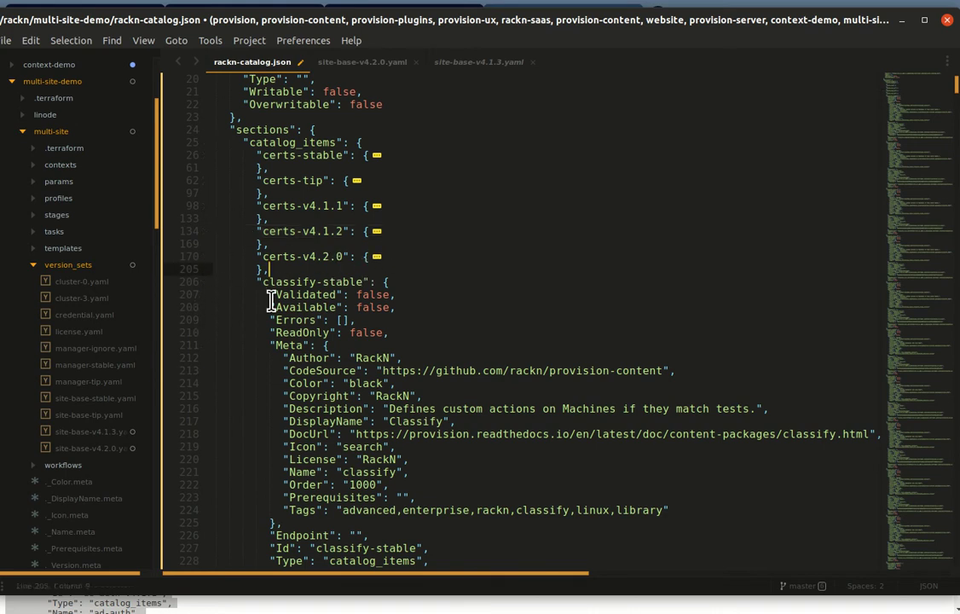
click(420, 218)
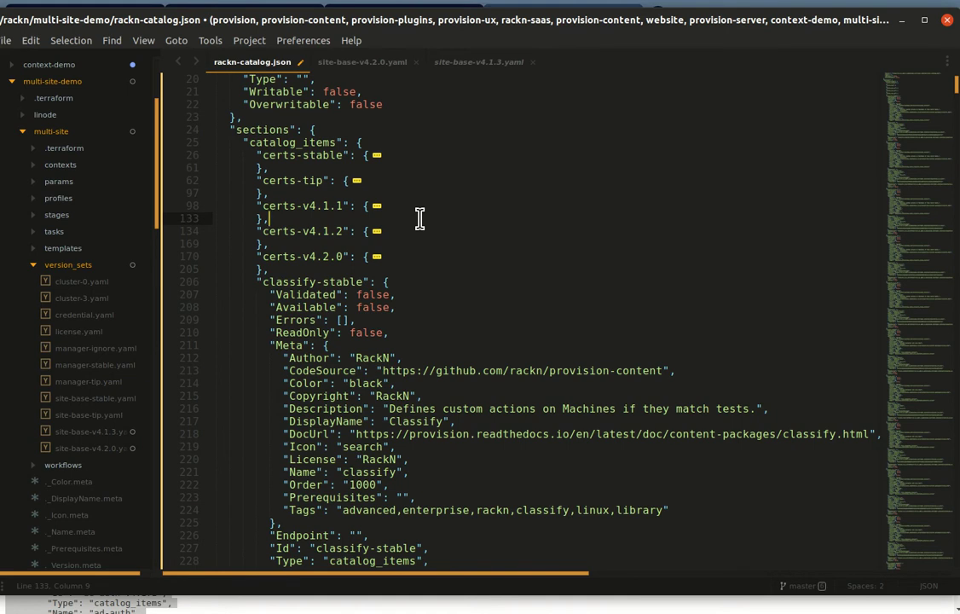
Step: Place the site-base-v4.1.3 tab beside the catalog, change its certs version to v4.1.2, and save
key(ctrl+Tab)
key(ctrl+Tab)
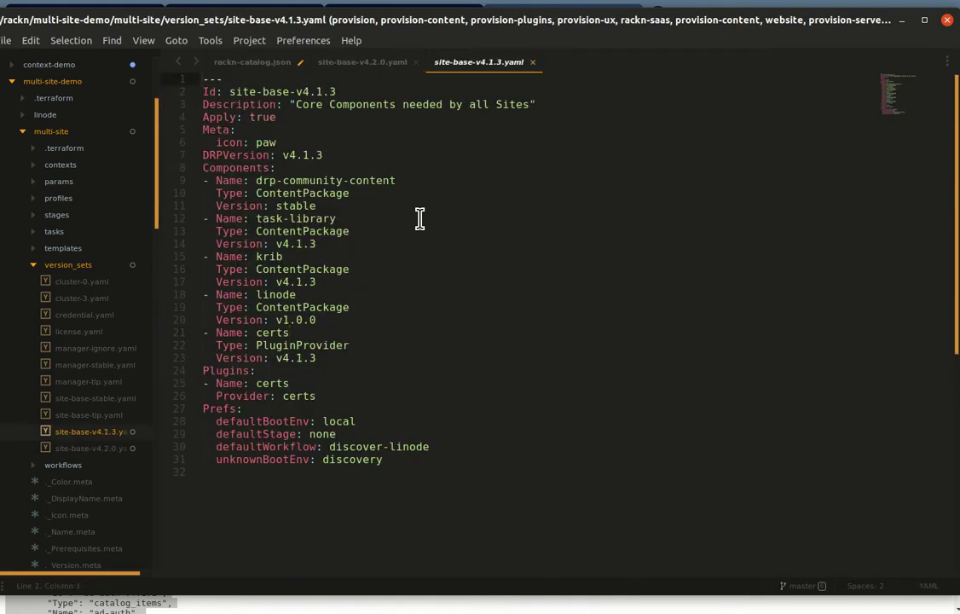
drag(439, 61, 362, 69)
click(310, 358)
text(2)
key(ctrl+s)
Step: Delete the folded certs-v4.1.1 entry from rackn-catalog.json
key(ctrl+Page_Up)
click(331, 231)
key(Home)
key(shift+Up)
key(shift+Up)
key(BackSpace)
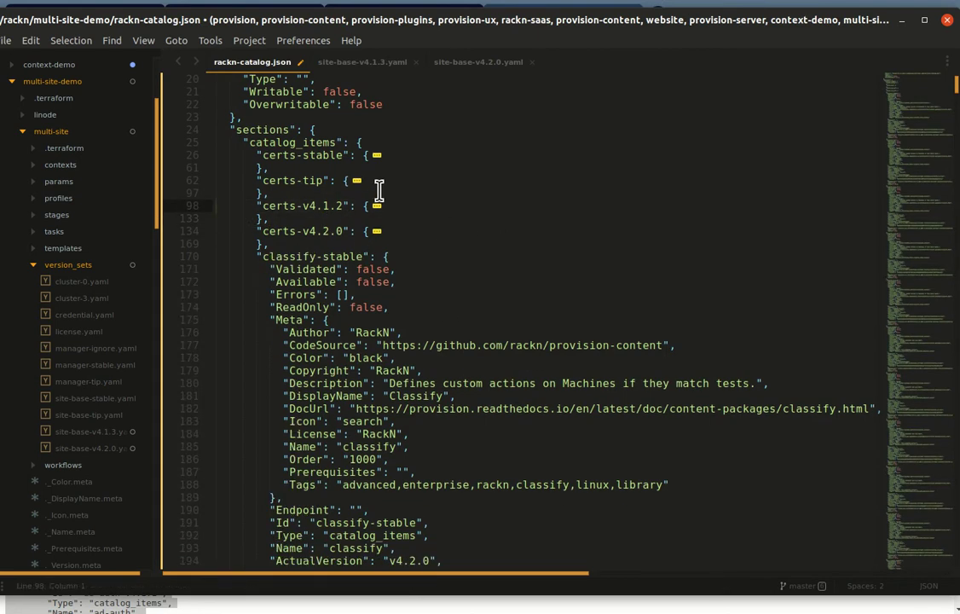
drag(213, 175, 307, 250)
click(269, 243)
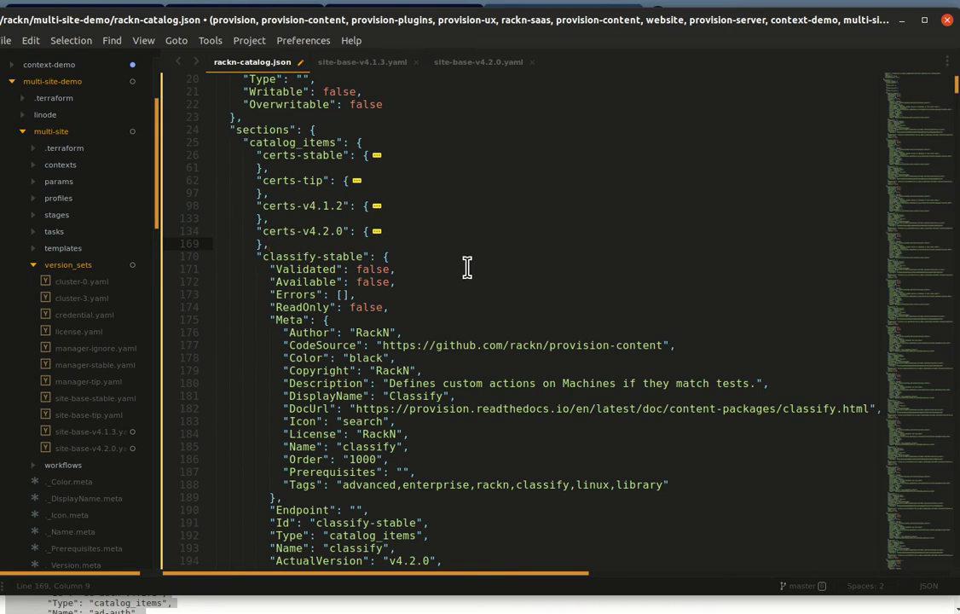
key(Down)
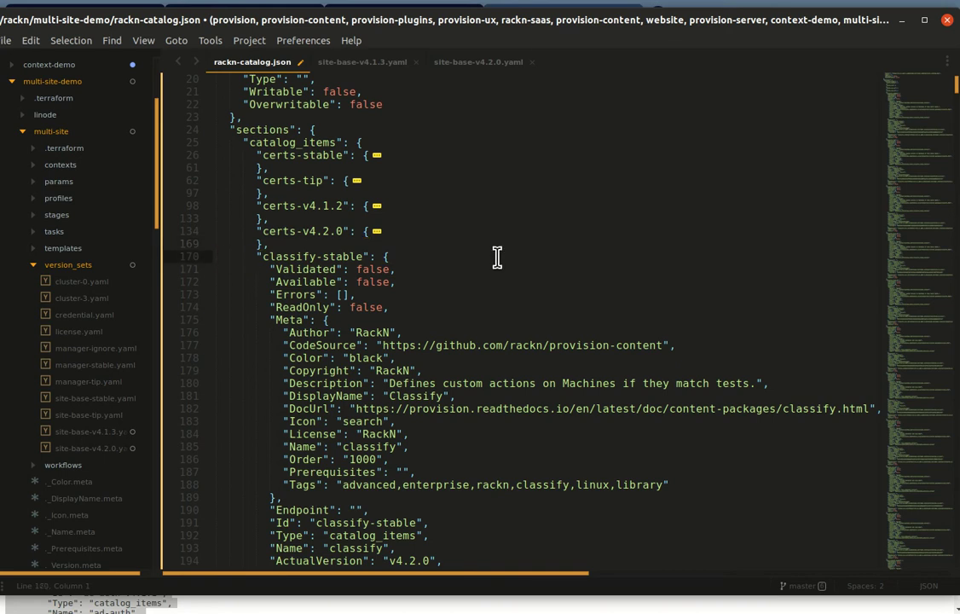
click(341, 65)
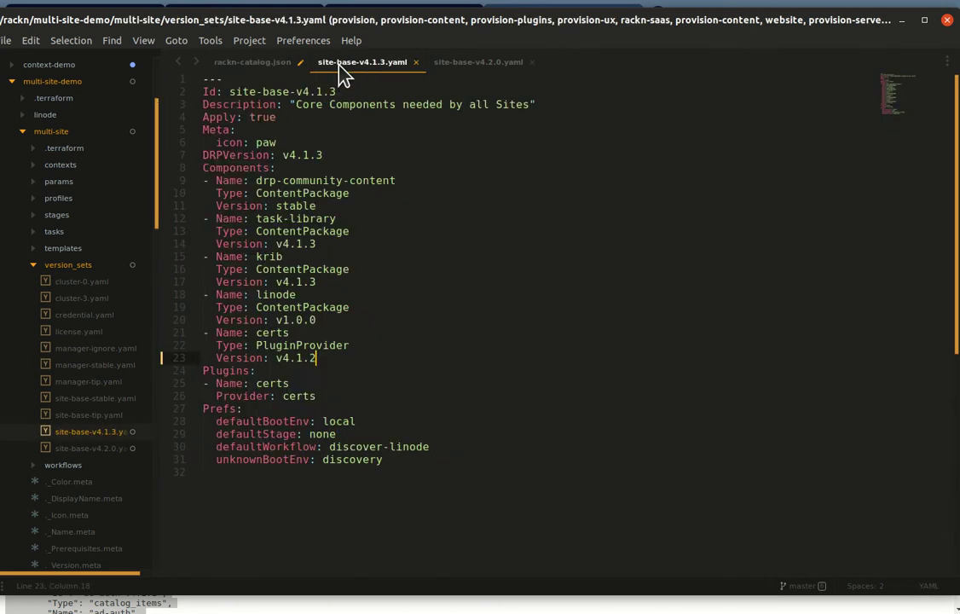
Step: Move the certs component up above linode in site-base-v4.1.3.yaml
key(Up)
key(Up)
key(Home)
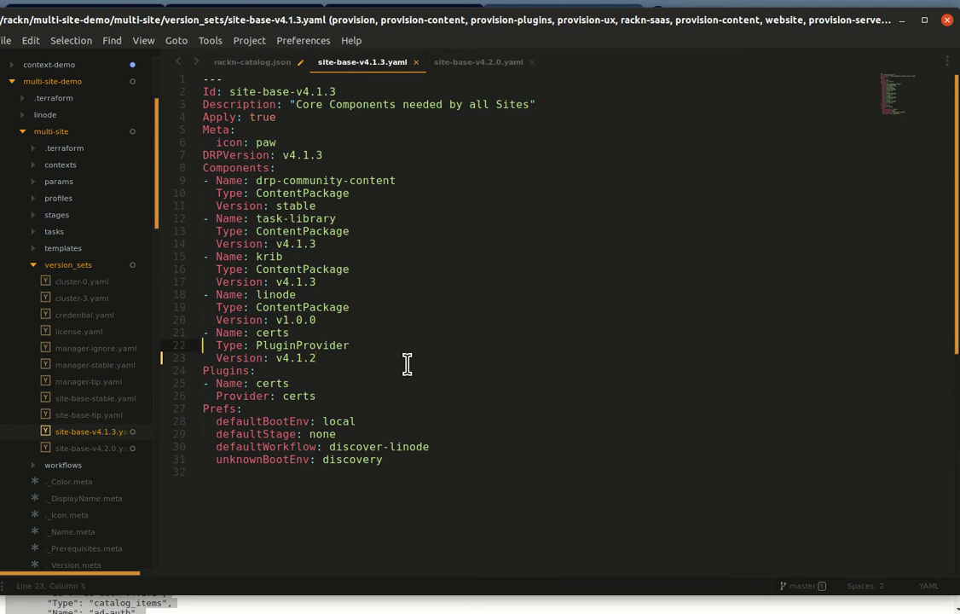
key(shift+Down)
key(shift+Down)
key(shift+Down)
key(ctrl+shift+Up)
key(ctrl+shift+Up)
key(ctrl+shift+Up)
key(ctrl+shift+Up)
key(ctrl+shift+Up)
key(ctrl+shift+Up)
key(ctrl+shift+Up)
key(ctrl+shift+Up)
key(ctrl+shift+Up)
key(ctrl+shift+Up)
key(ctrl+shift+Up)
key(ctrl+shift+Up)
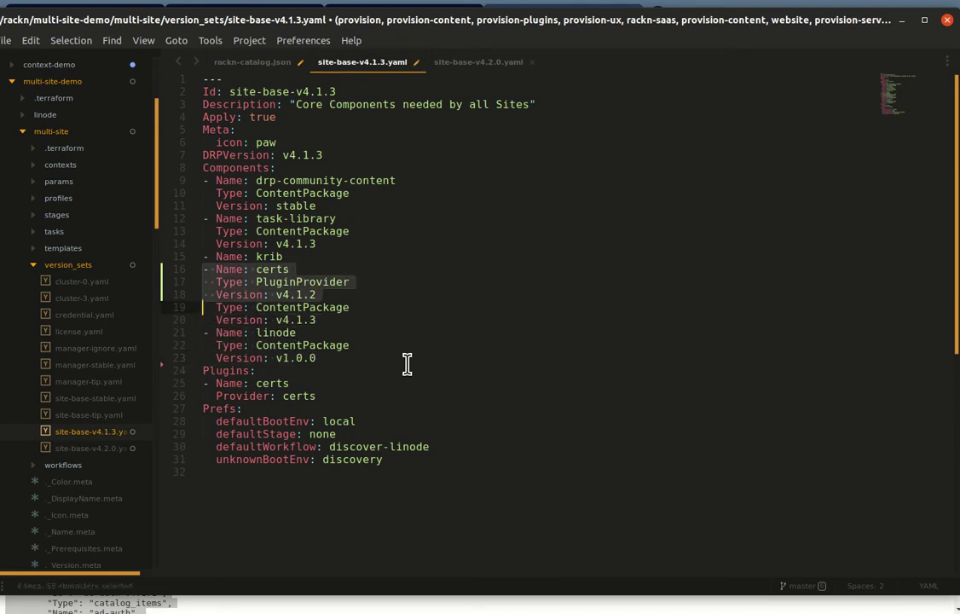
key(Right)
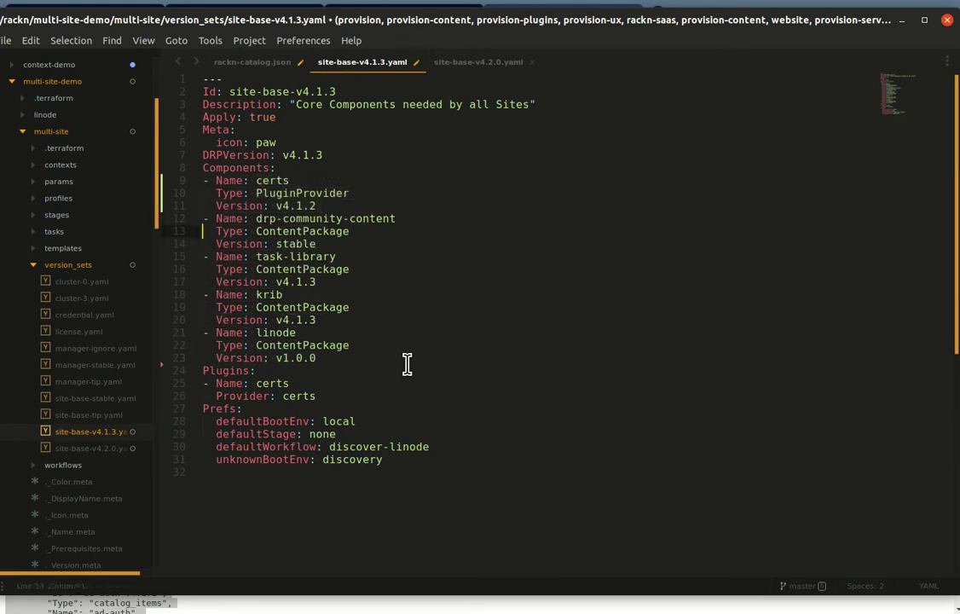
Step: Move the three-line krib block above task-library and save site-base-v4.1.3.yaml
key(Down)
key(Down)
key(Down)
key(Down)
key(Down)
key(Down)
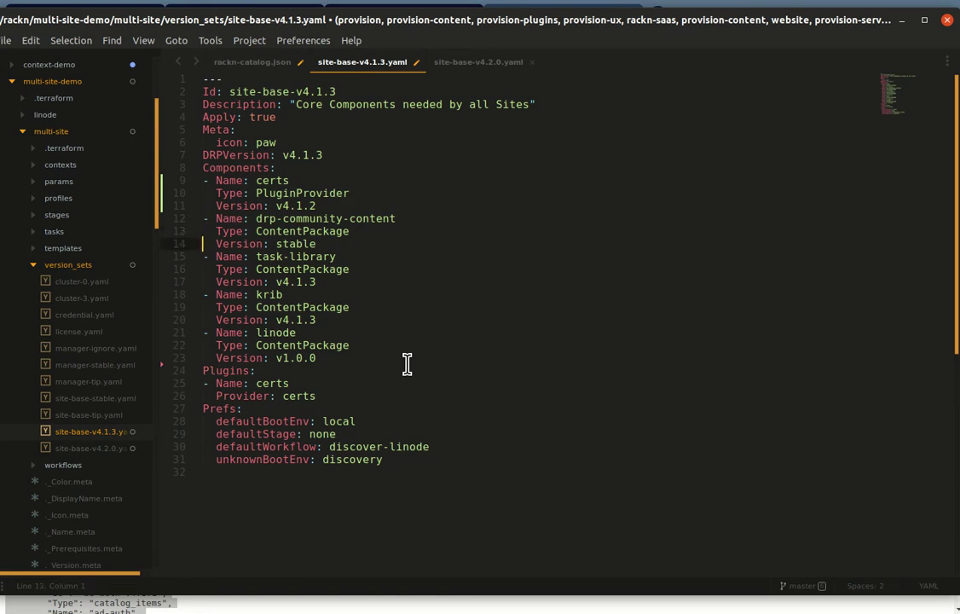
key(shift+Down)
key(shift+Down)
key(shift+Down)
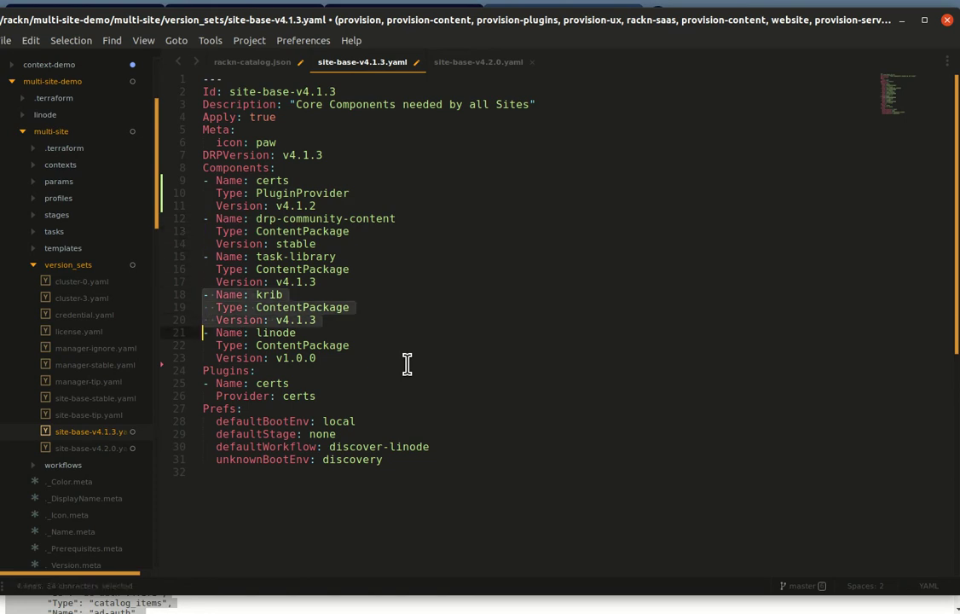
key(ctrl+shift+Up)
key(ctrl+shift+Up)
key(ctrl+shift+Up)
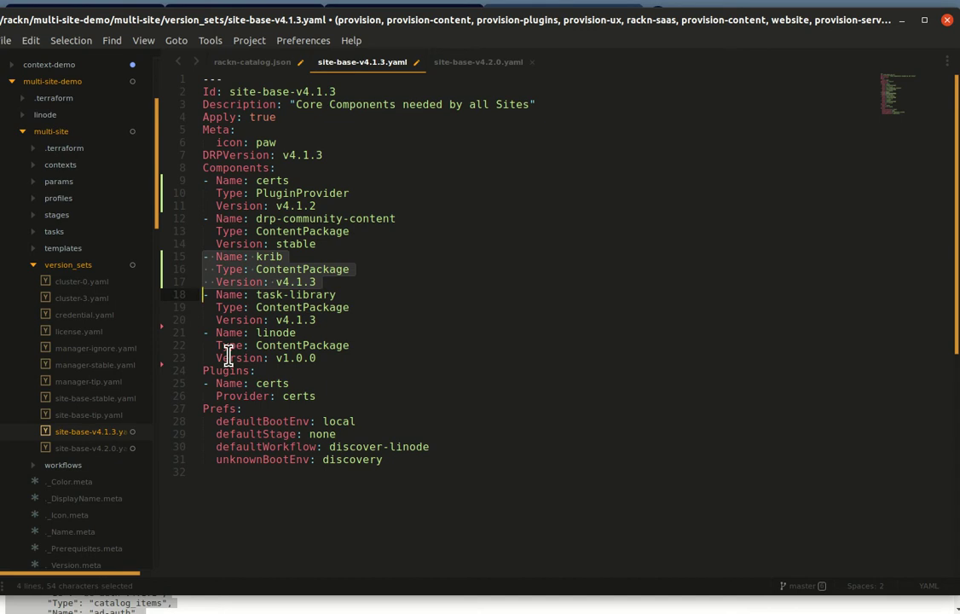
double_click(262, 333)
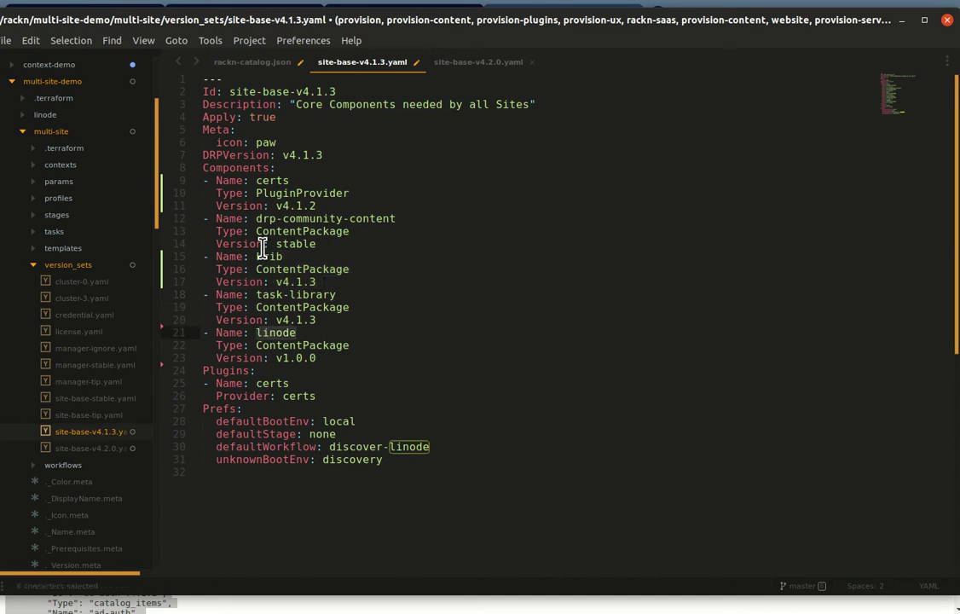
click(267, 256)
click(262, 307)
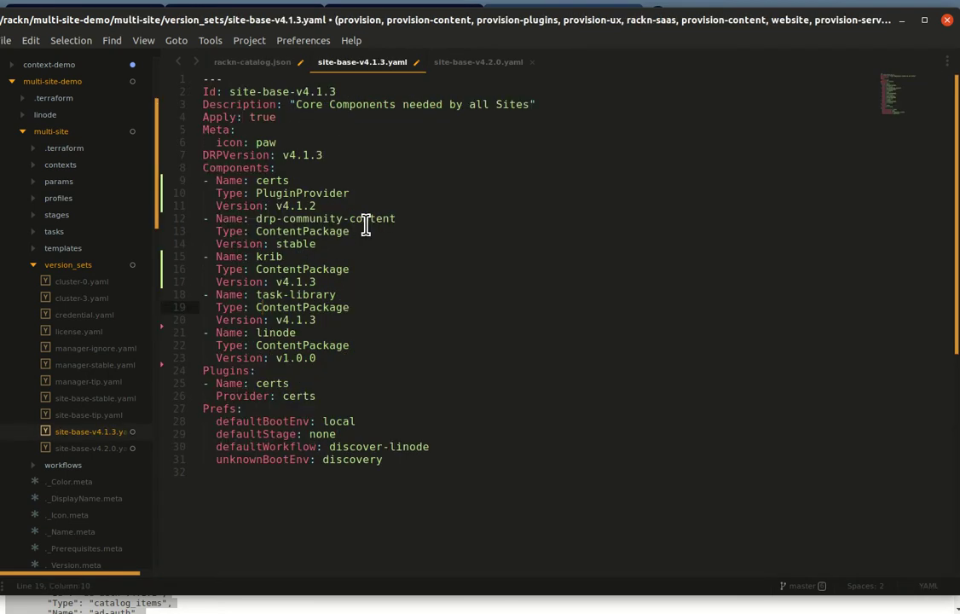
key(ctrl+s)
key(ctrl+Page_Up)
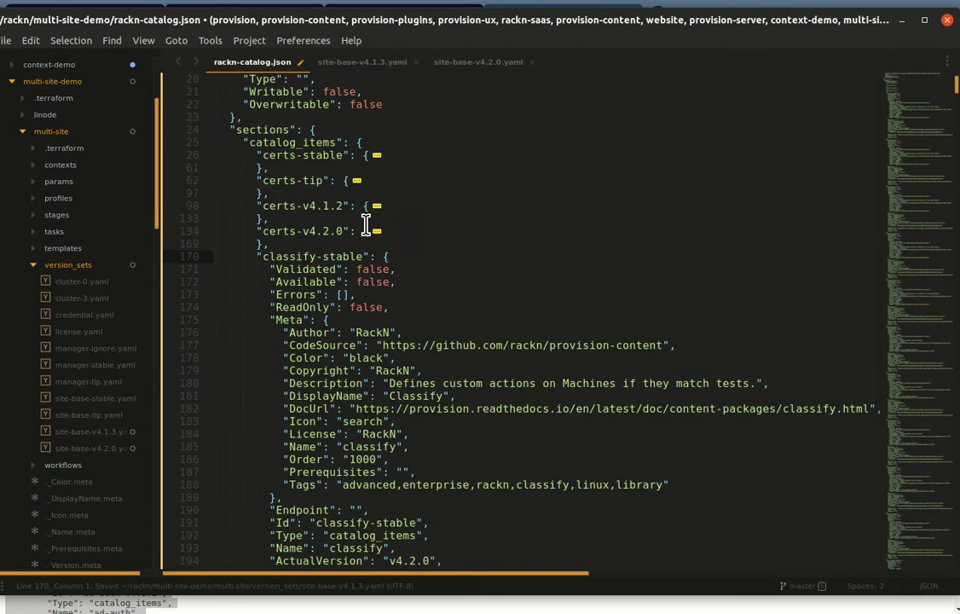
Step: Select the catalog entries from classify-stable down through the coreos and dev-library items
key(shift+Page_Down)
key(shift+Page_Down)
key(shift+Page_Down)
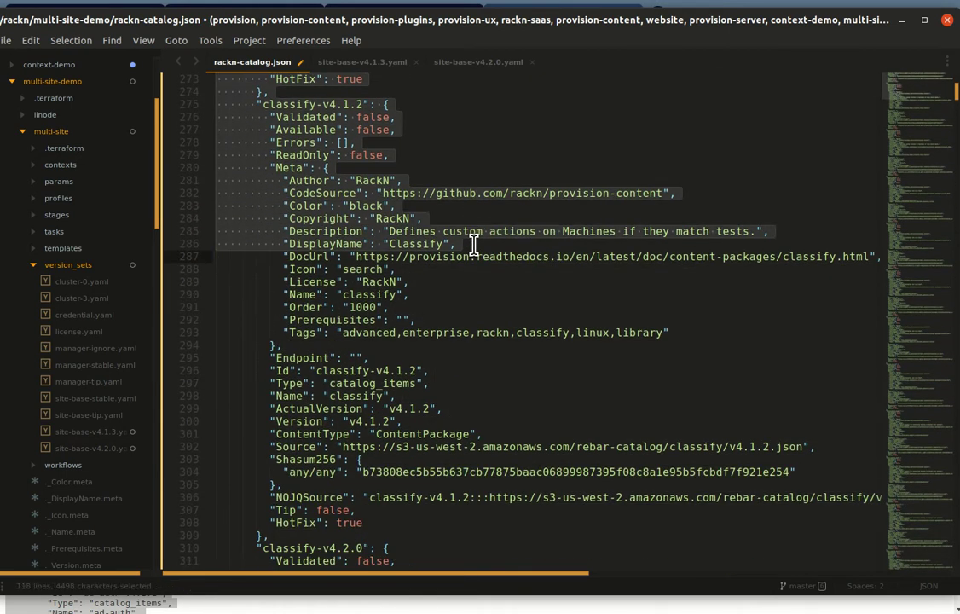
key(shift+Page_Down)
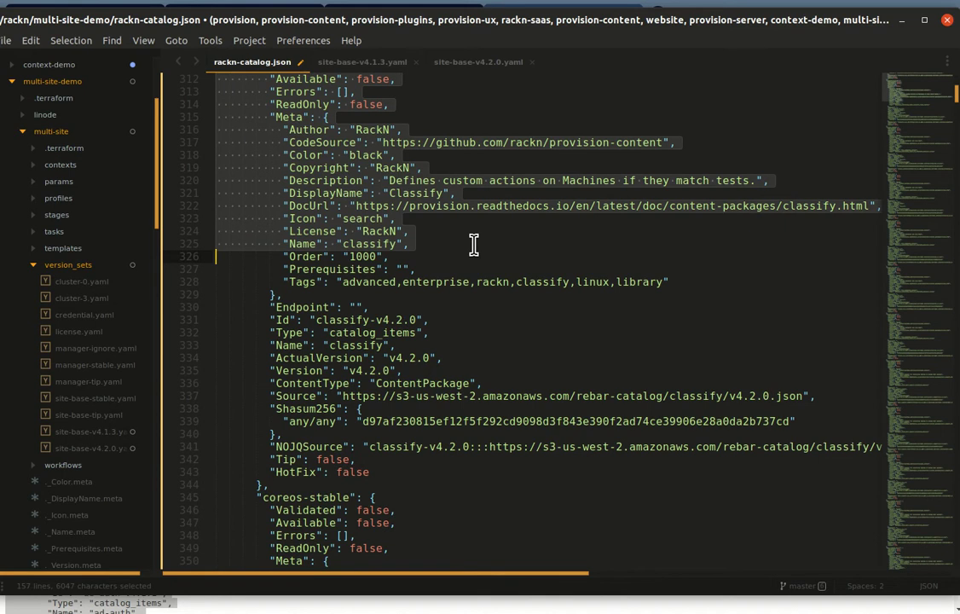
key(shift+Page_Down)
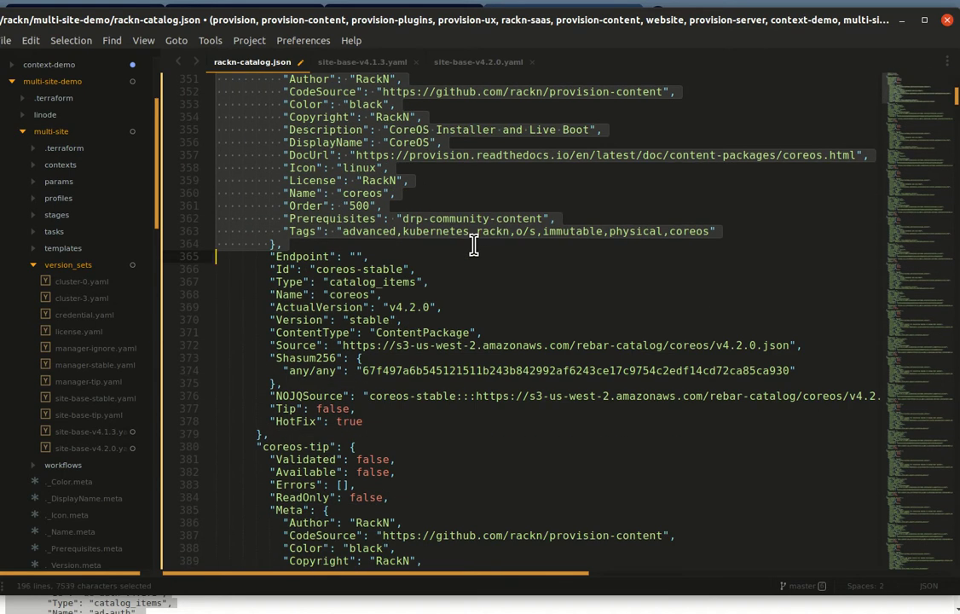
key(shift+Page_Down)
key(shift+Page_Down)
key(shift+Page_Down)
key(shift+Page_Down)
key(shift+Page_Down)
key(shift+Page_Down)
key(shift+Page_Down)
key(shift+Page_Down)
key(shift+Page_Down)
scroll(474, 245, down, 9)
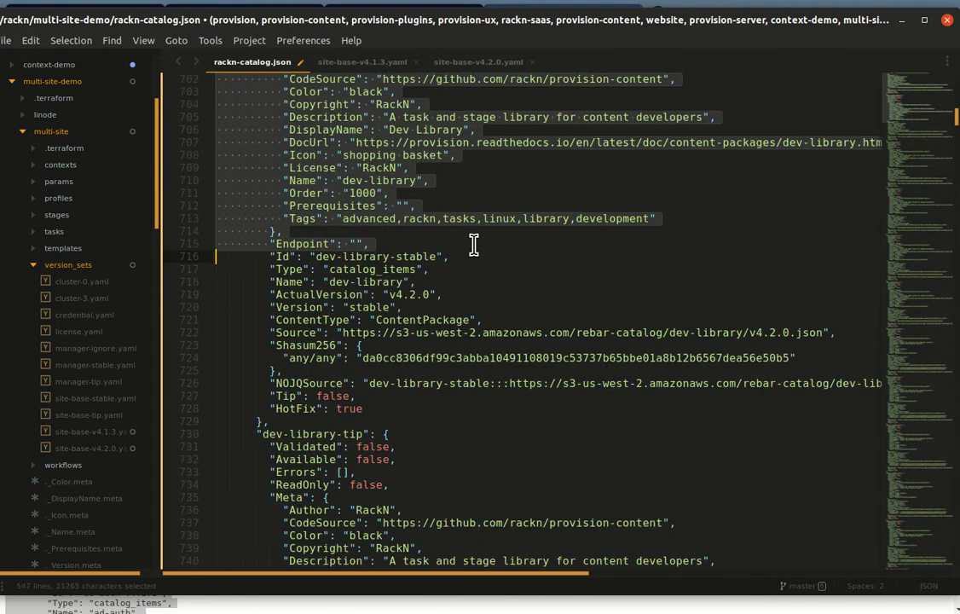
key(shift+Page_Down)
key(shift+Page_Down)
key(shift+Page_Down)
key(shift+Page_Down)
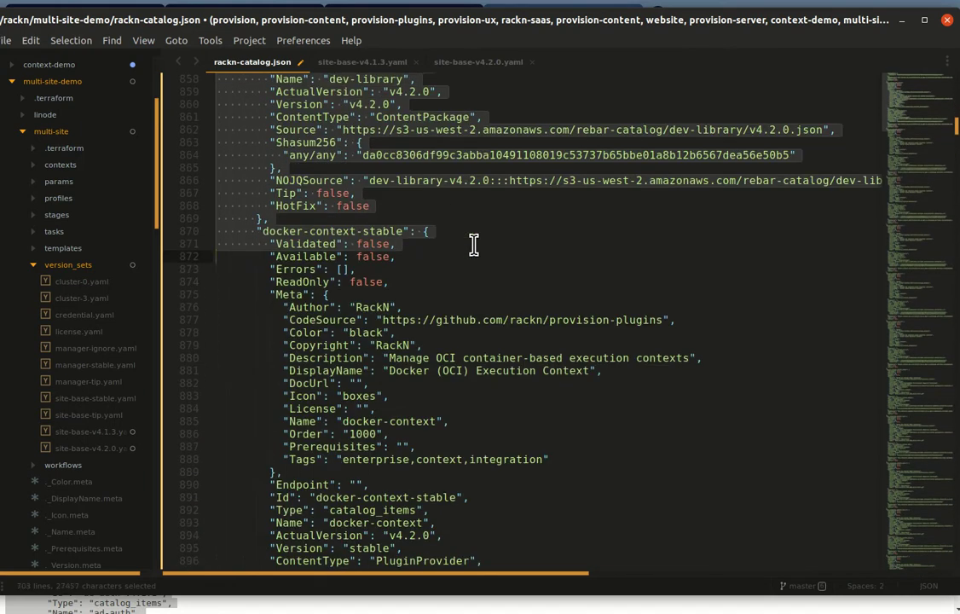
key(shift+Page_Down)
key(shift+Page_Down)
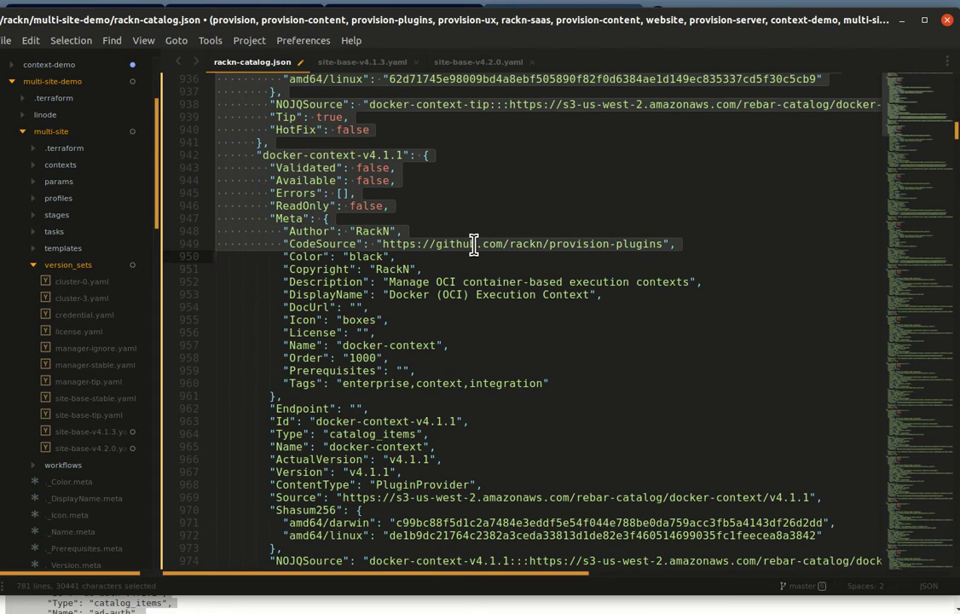
Step: Trim the selection to end after dev-library-v4.2.0, just before docker-context-stable, and delete it
key(shift+Page_Up)
key(shift+Up)
key(shift+Up)
key(shift+Up)
key(shift+Up)
key(shift+Up)
key(shift+Up)
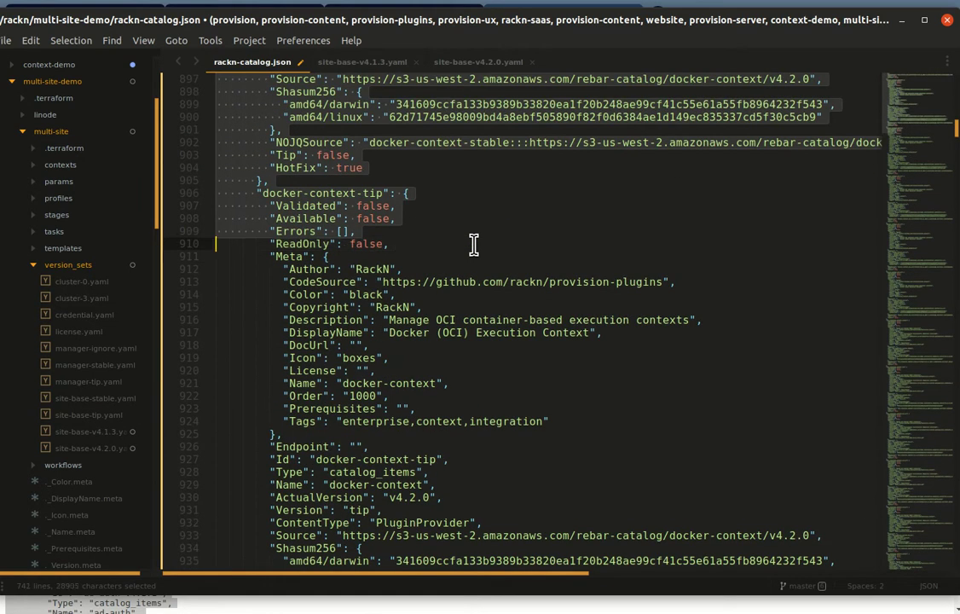
scroll(597, 422, up, 6)
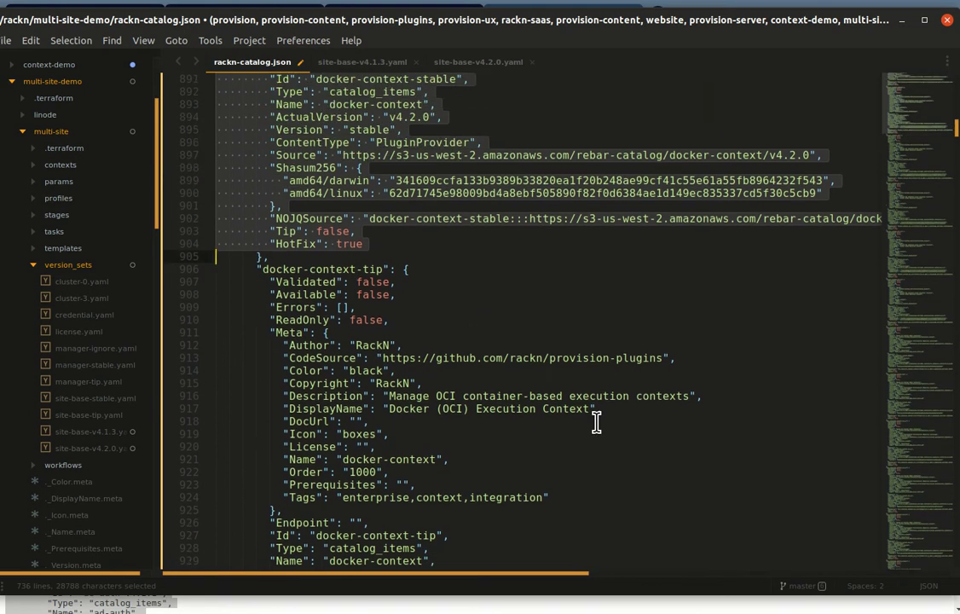
scroll(597, 421, up, 6)
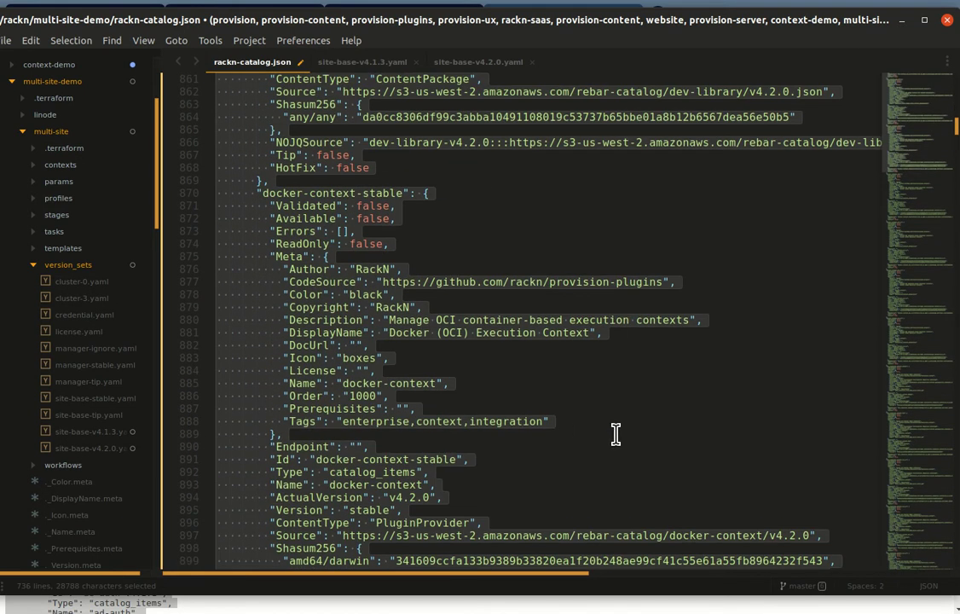
key(shift+Up)
key(shift+Up)
key(shift+Up)
key(shift+Up)
key(shift+Up)
key(shift+Up)
key(shift+Up)
key(shift+Up)
key(shift+Up)
key(shift+Up)
key(shift+Up)
key(shift+Up)
key(shift+Up)
key(shift+Up)
key(shift+Up)
key(shift+Up)
key(shift+Up)
key(shift+Up)
key(shift+Up)
key(shift+Up)
key(shift+Up)
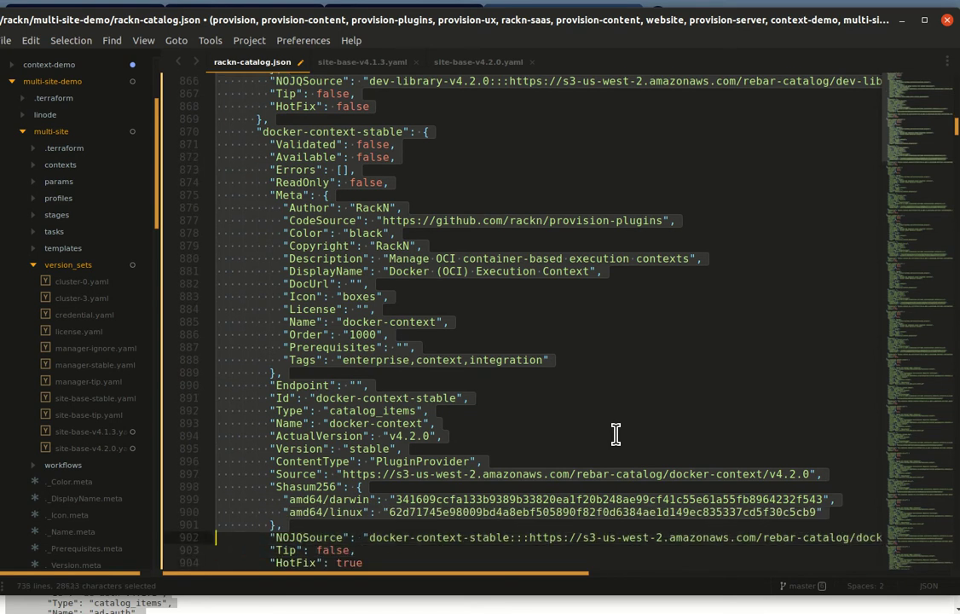
key(shift+Up)
key(shift+Up)
key(shift+Up)
key(shift+Up)
key(shift+Up)
key(shift+Up)
key(shift+Up)
key(shift+Up)
key(shift+Up)
key(shift+Up)
key(shift+Up)
key(shift+Up)
key(shift+Up)
key(shift+Up)
key(shift+Up)
key(shift+Up)
key(shift+Up)
key(shift+Up)
key(shift+Up)
key(shift+Up)
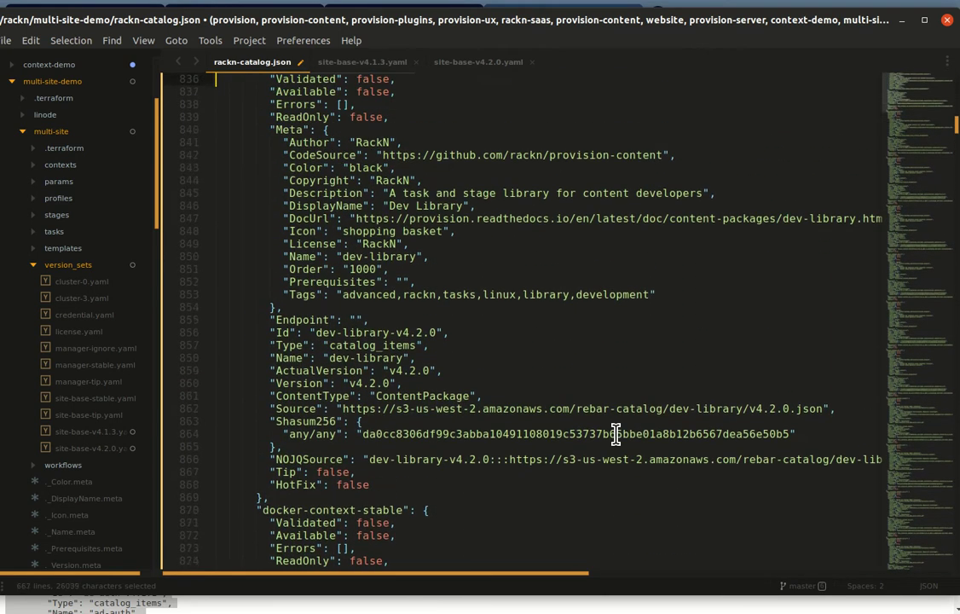
key(shift+Up)
key(shift+Up)
key(shift+Up)
key(shift+Up)
key(shift+Up)
key(shift+Up)
key(shift+Up)
key(shift+Up)
key(shift+Up)
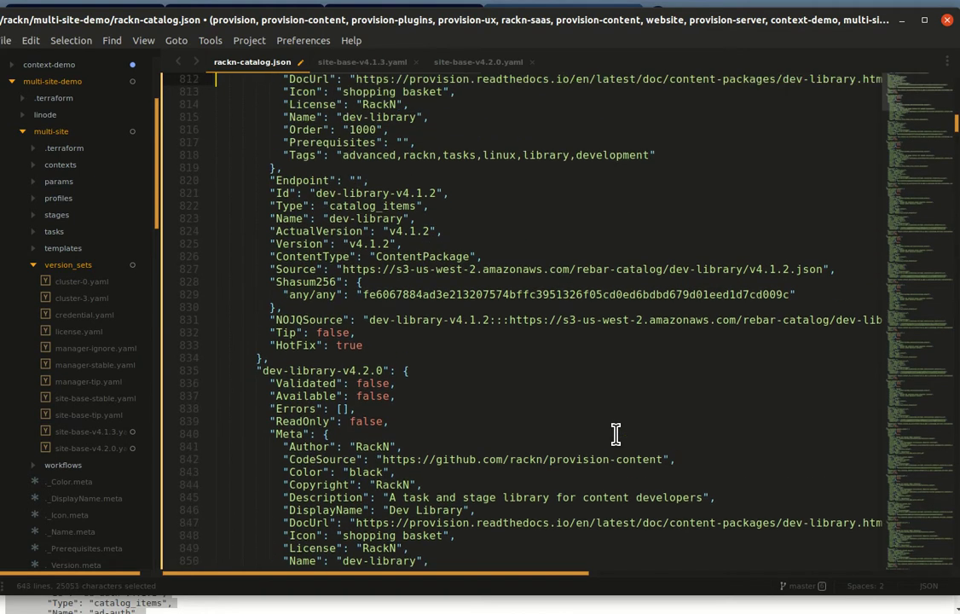
key(shift+Down)
key(shift+Down)
key(shift+Down)
key(shift+Down)
key(shift+Down)
key(shift+Down)
key(shift+Down)
key(shift+Down)
key(shift+Down)
key(shift+Down)
key(shift+Down)
key(shift+Down)
key(shift+Down)
key(shift+Down)
key(shift+Down)
key(shift+Down)
key(shift+Down)
key(shift+Down)
key(shift+Down)
key(shift+Down)
key(shift+Down)
key(shift+Down)
key(shift+Down)
key(shift+Down)
key(shift+Down)
key(shift+Down)
key(shift+Down)
key(shift+Down)
key(shift+Down)
key(shift+Down)
key(shift+Down)
key(shift+Down)
key(shift+Down)
key(shift+Down)
key(shift+Down)
key(shift+Down)
key(shift+Down)
key(shift+Down)
key(shift+Down)
key(shift+Down)
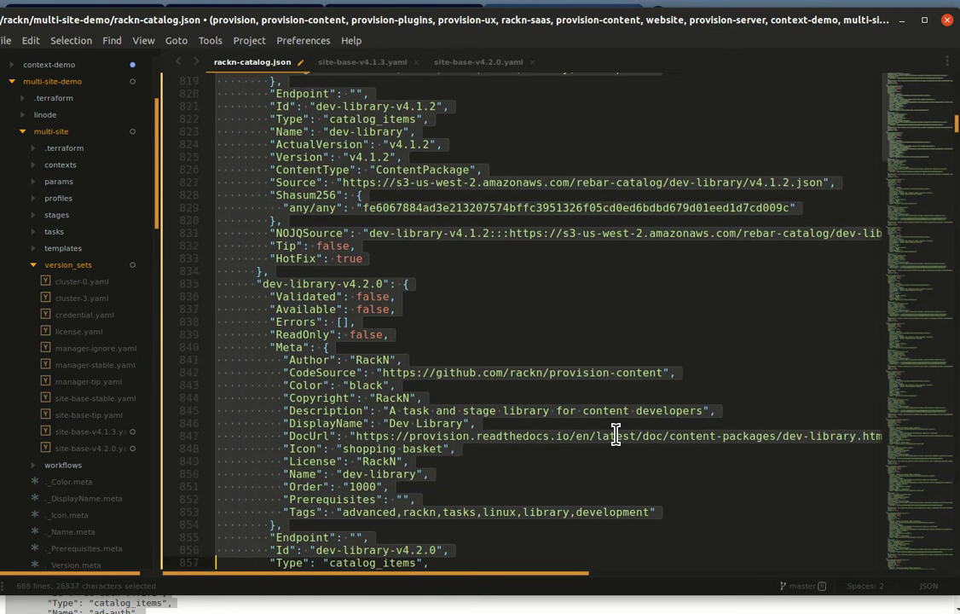
key(shift+Down)
key(shift+Down)
key(shift+Down)
key(shift+Down)
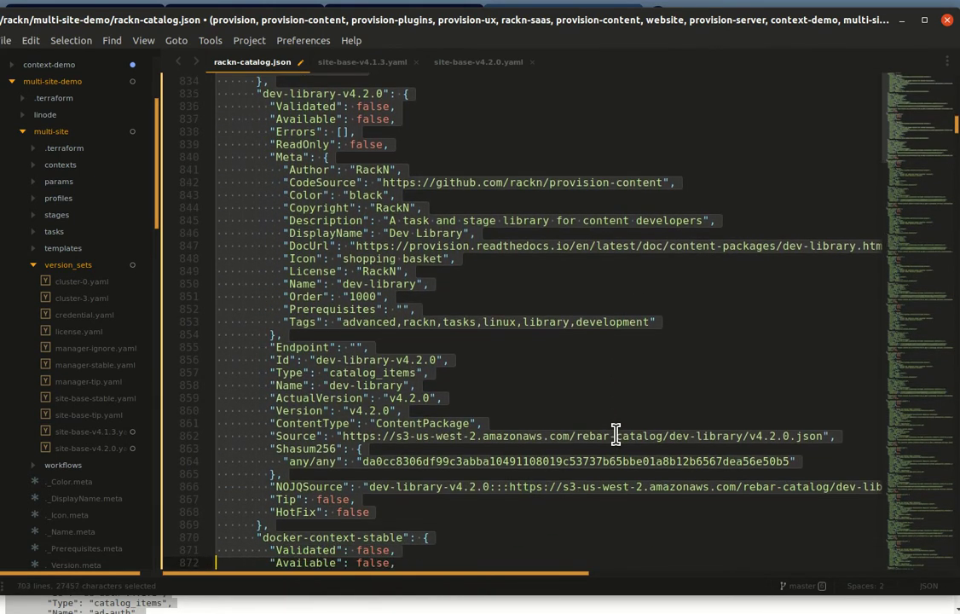
key(Left)
scroll(616, 434, up, 4)
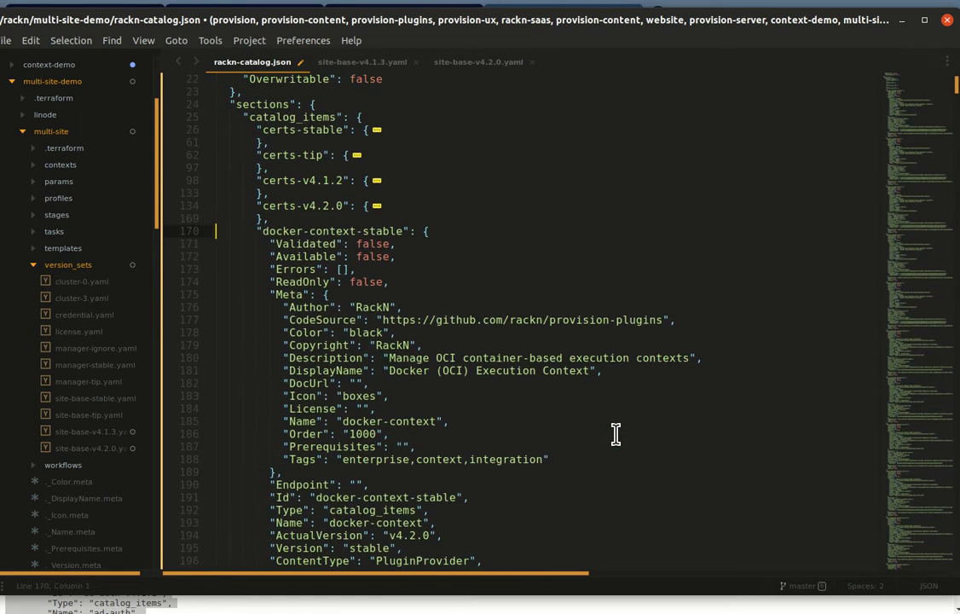
Step: Fold the docker-context-stable and docker-context-tip entries and save rackn-catalog.json
click(205, 231)
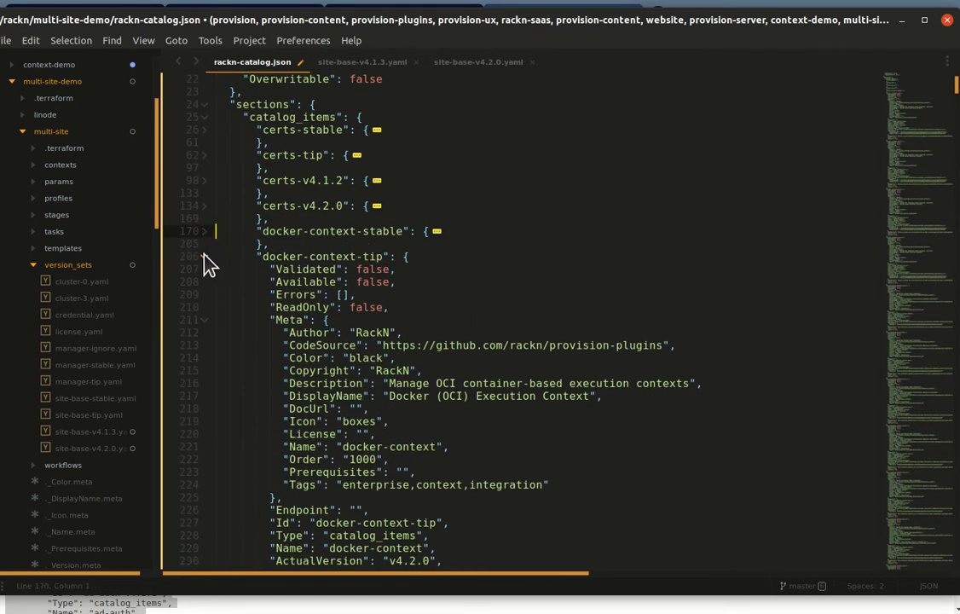
click(205, 256)
click(481, 217)
key(ctrl+s)
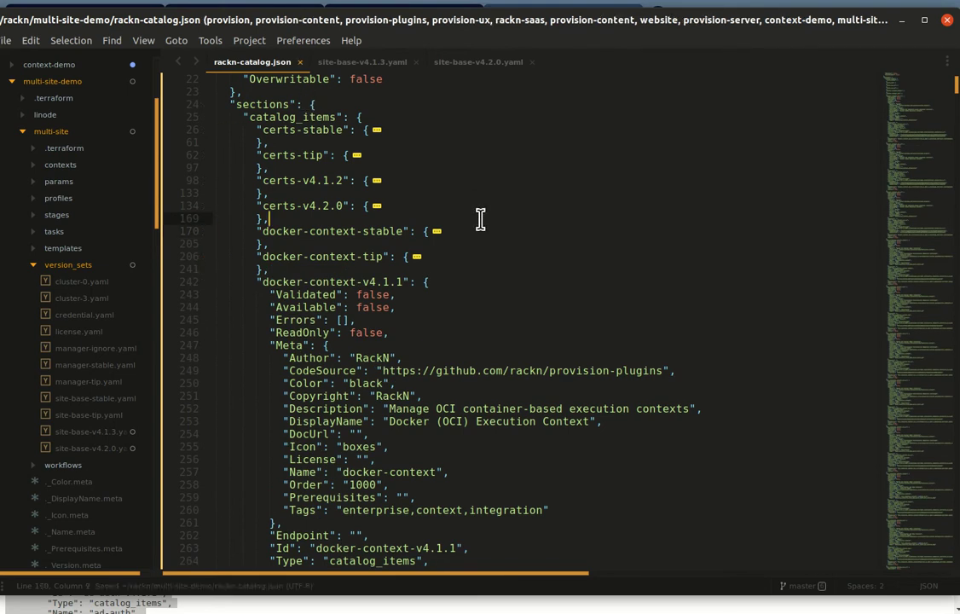
Step: Open manager-stable.yaml and select its docker-context component and its ignore version value
click(49, 364)
double_click(278, 283)
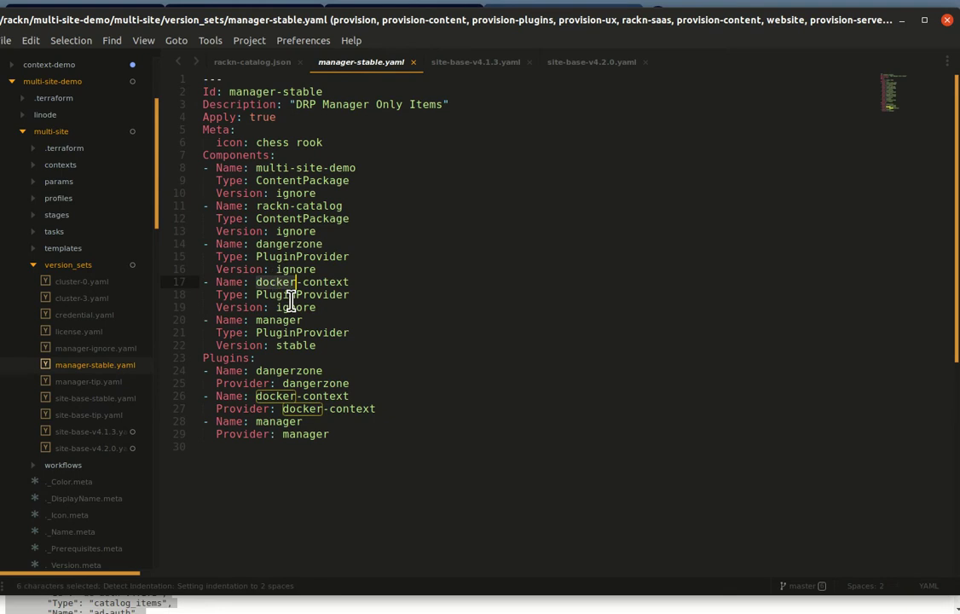
key(ctrl+l)
key(ctrl+l)
key(ctrl+l)
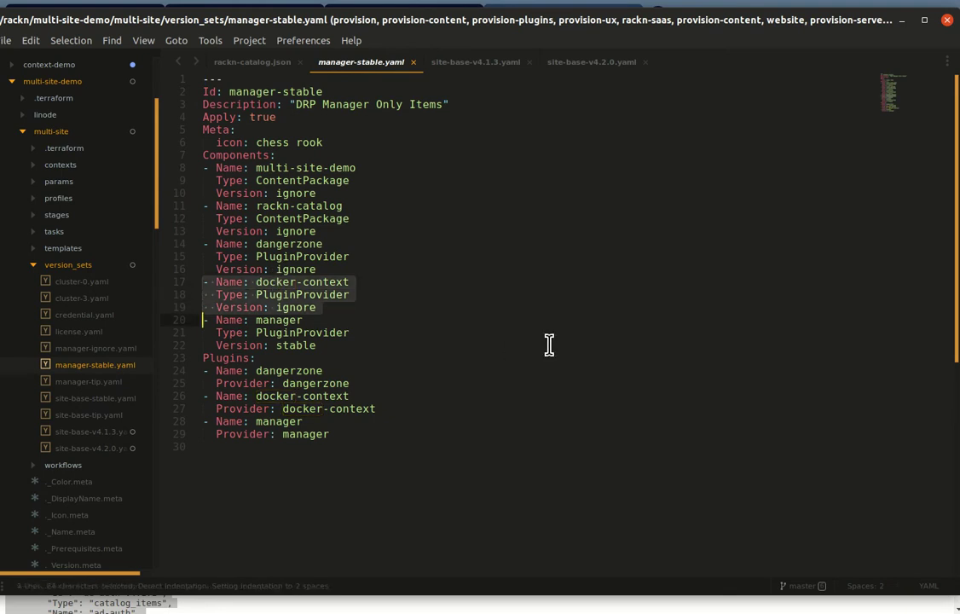
double_click(299, 307)
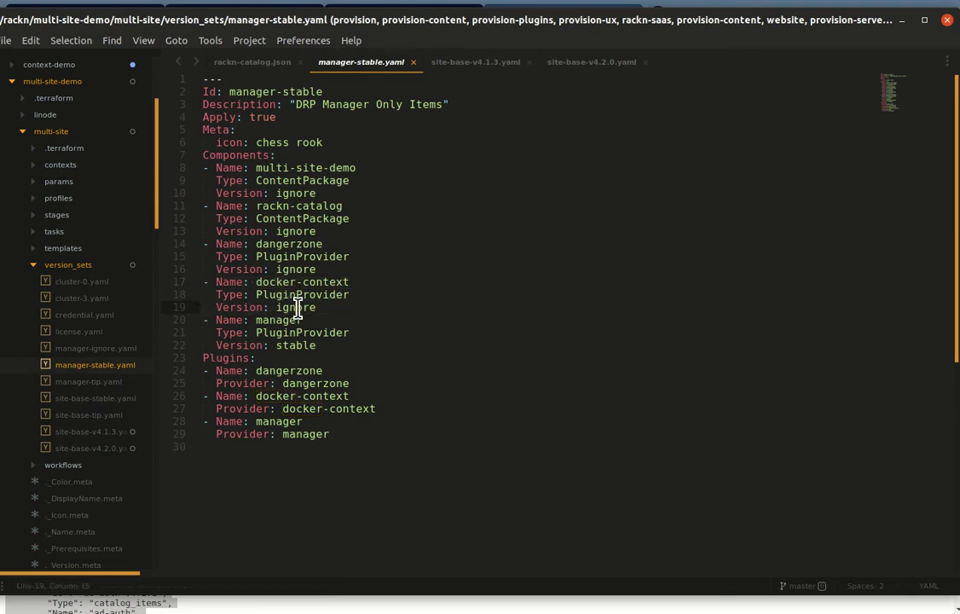
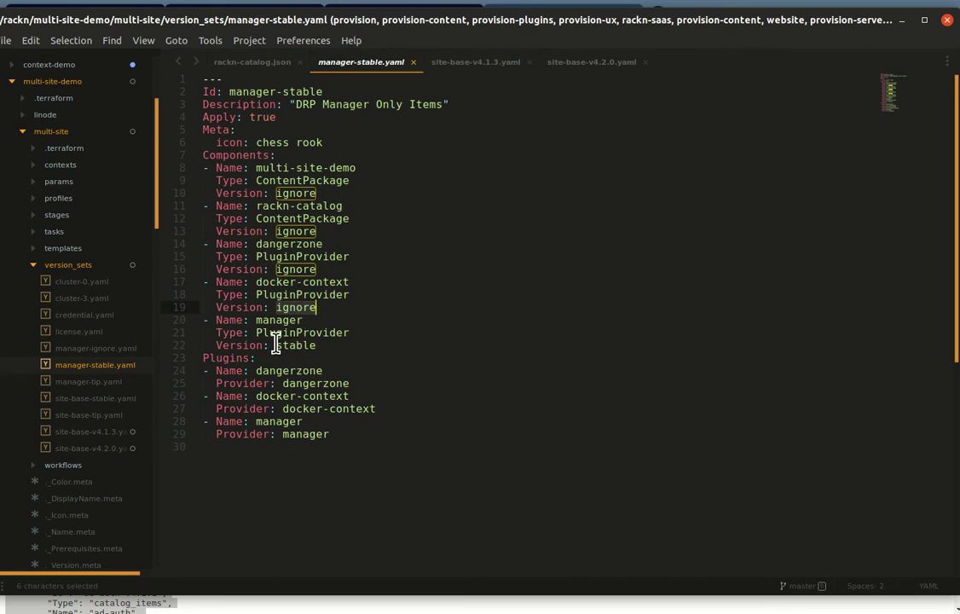
Step: Inspect the rackn-catalog and ignore entries in manager-stable.yaml, then view site-base-v4.1.3.yaml
click(298, 244)
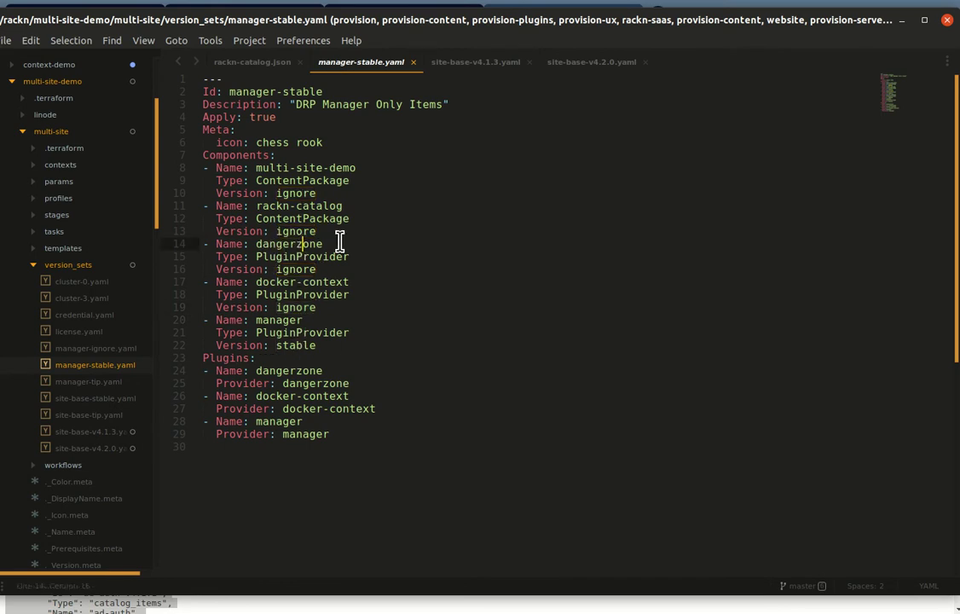
drag(258, 207, 351, 206)
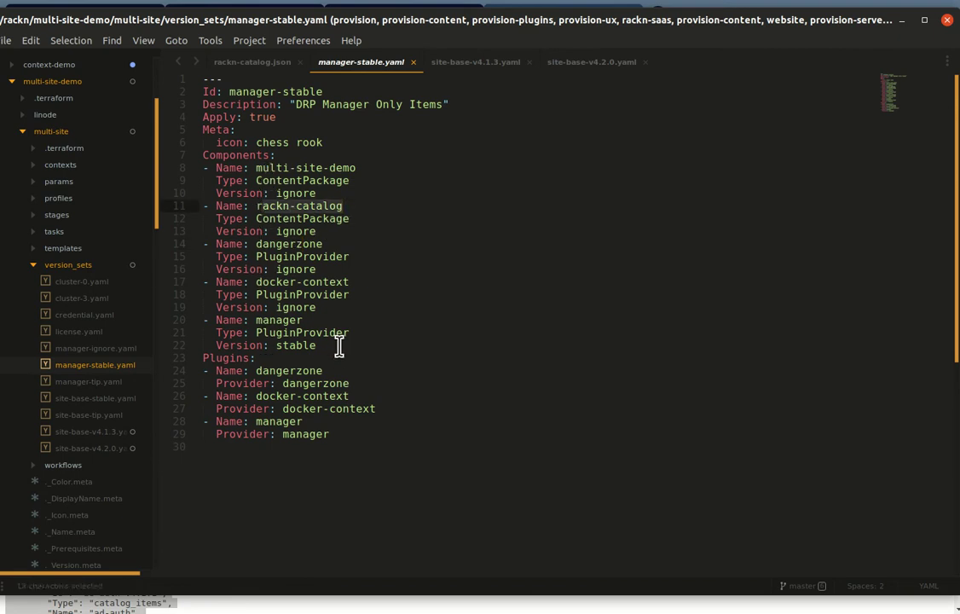
double_click(302, 307)
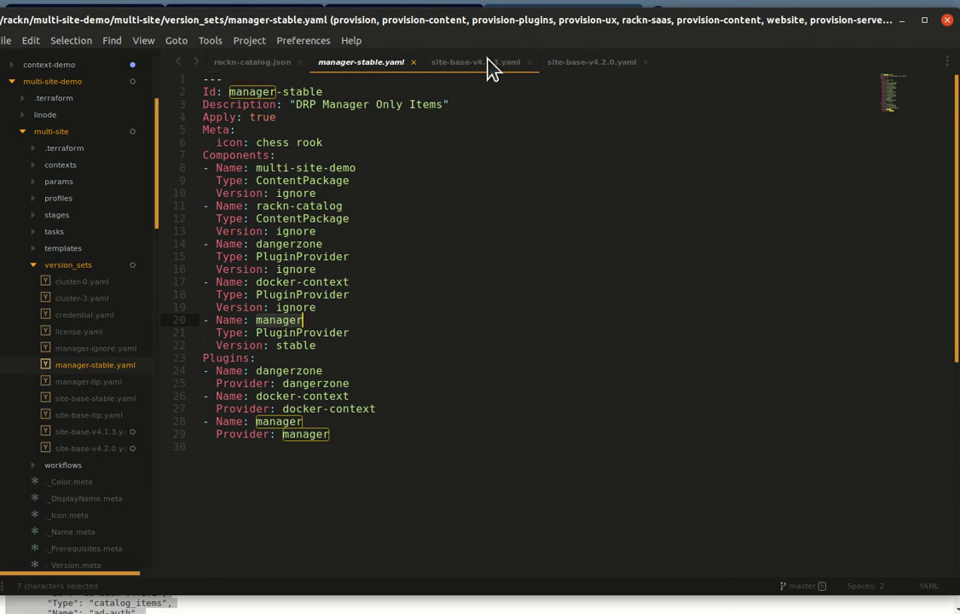
click(468, 70)
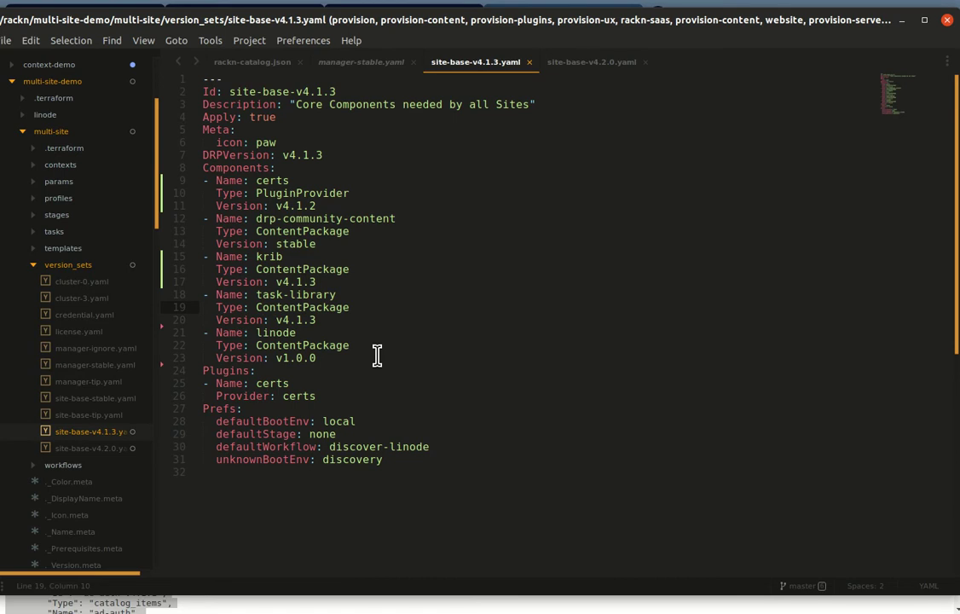
Step: In rackn-catalog.json, fold the docker-context v4.1.1, v4.1.2 and v4.2.0 blocks and delete docker-context-v4.1.1
click(243, 65)
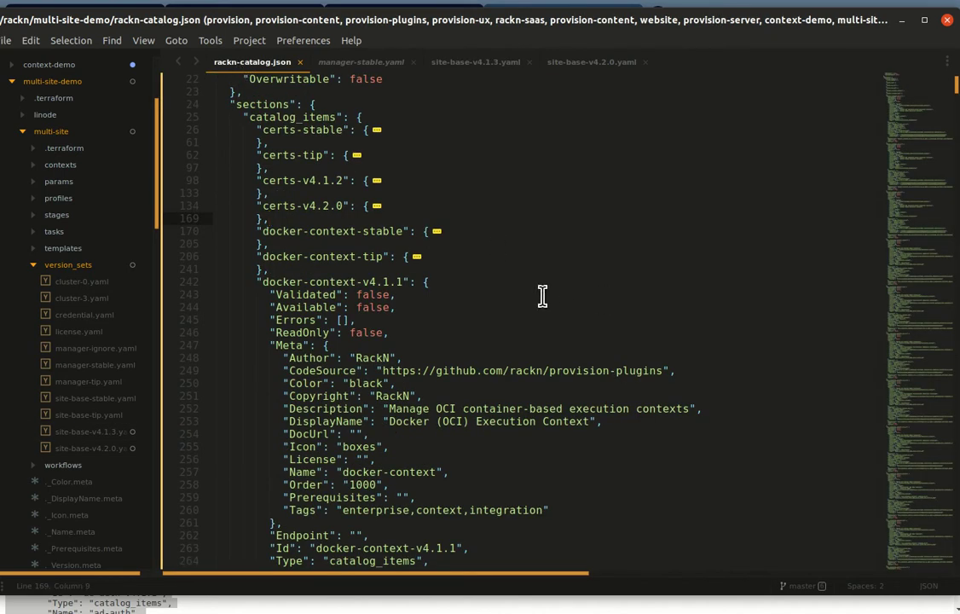
key(Down)
key(Down)
key(Down)
key(Down)
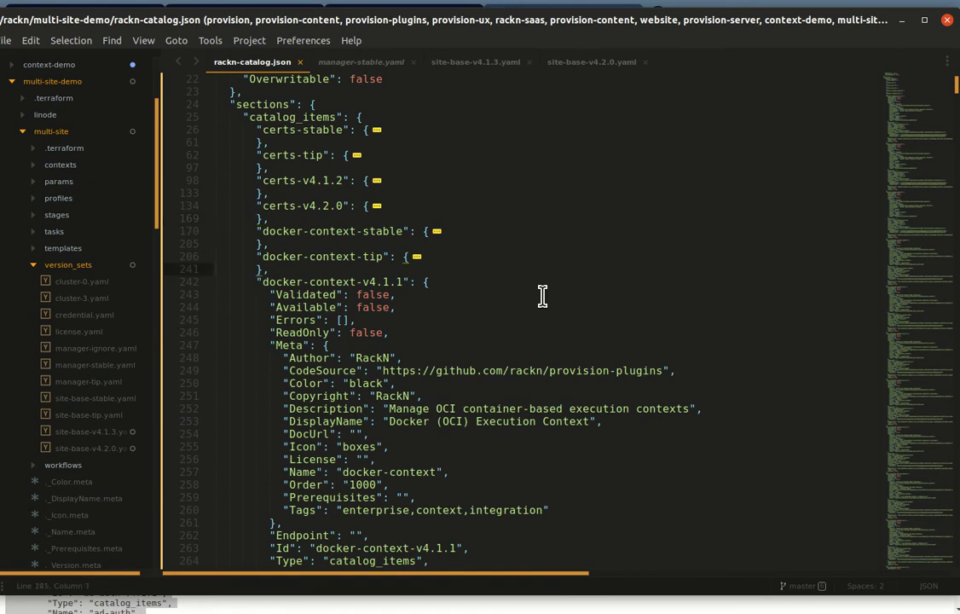
key(Down)
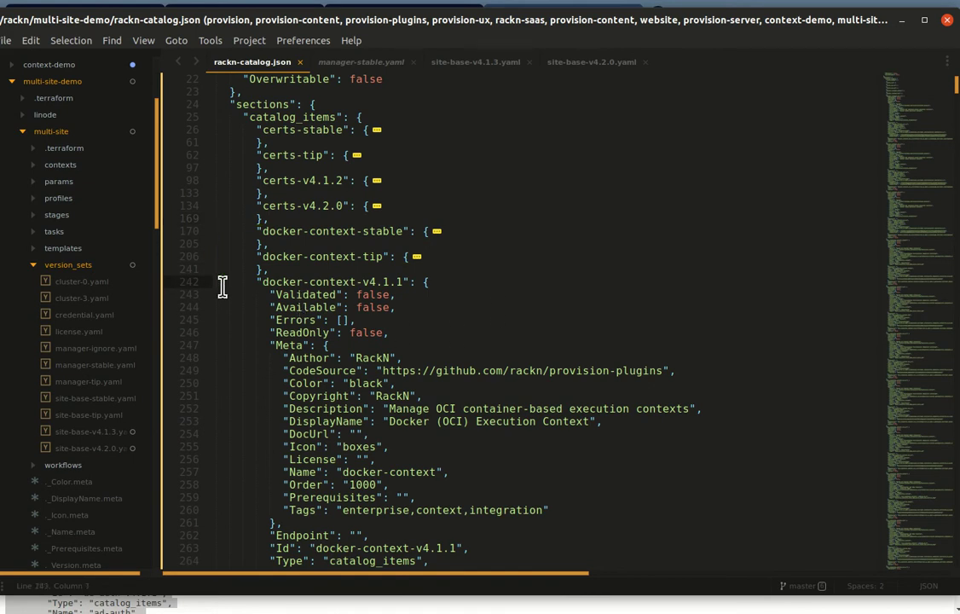
click(204, 281)
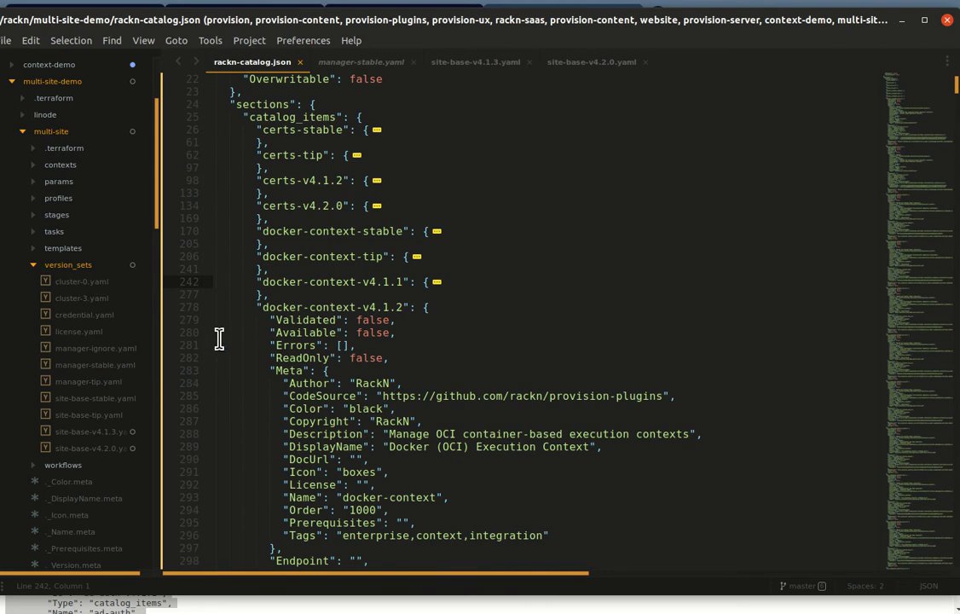
click(205, 308)
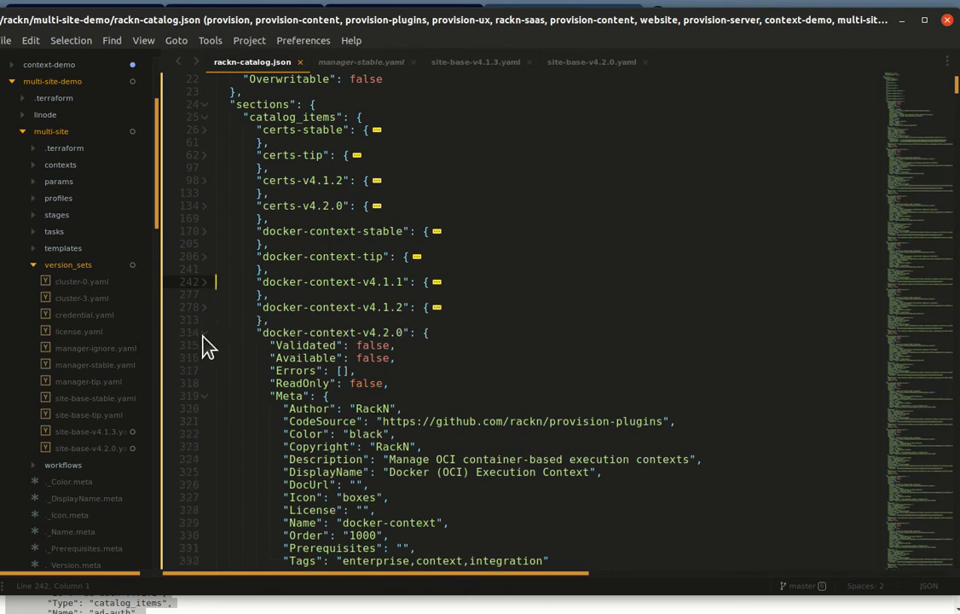
click(205, 333)
key(shift+Down)
key(shift+End)
key(BackSpace)
key(BackSpace)
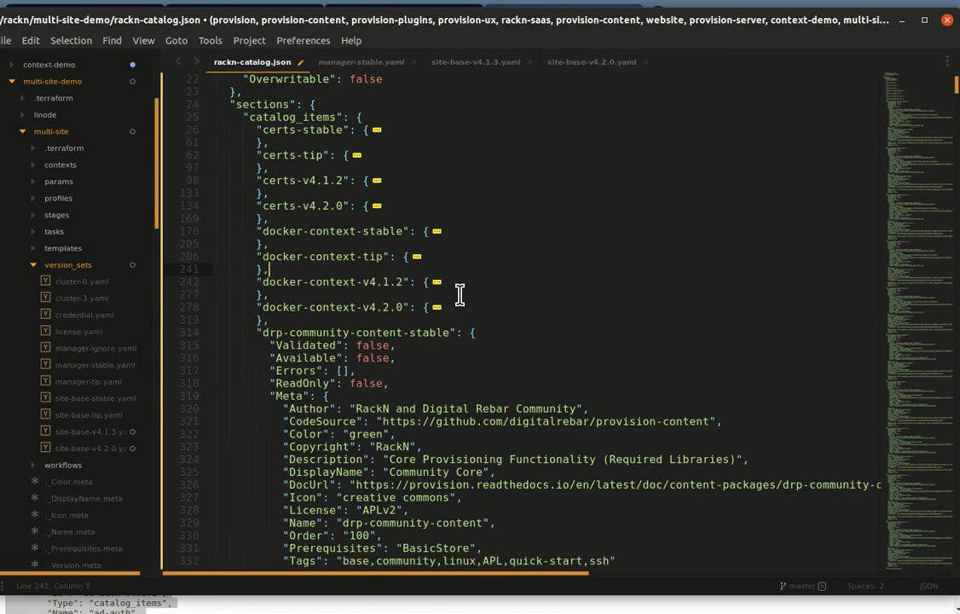
Step: Fold the drp-community-content stable, tip, v4.1.1 and v4.1.2 blocks and delete drp-community-content-v4.1.1
scroll(307, 266, down, 2)
scroll(381, 269, up, 2)
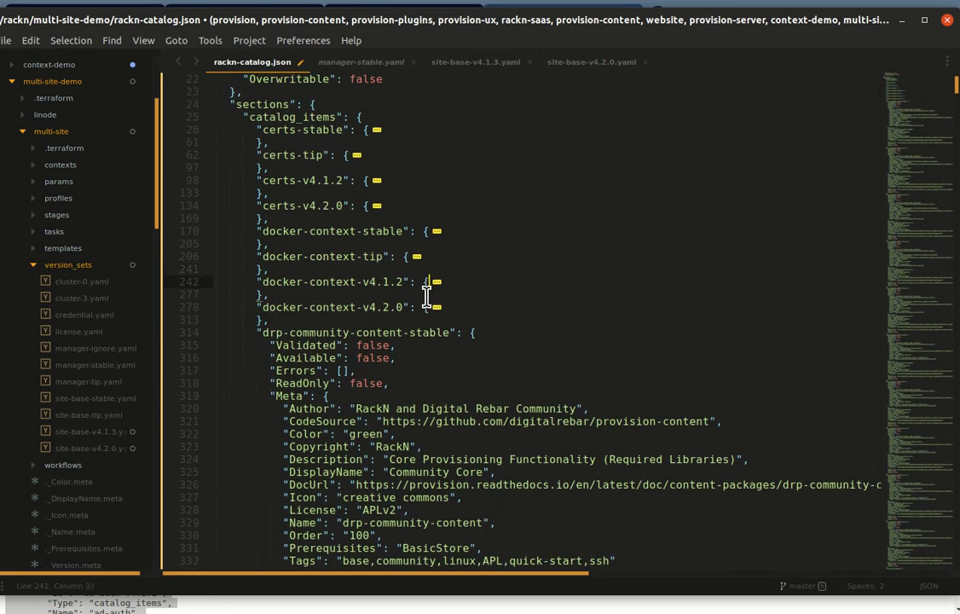
click(359, 282)
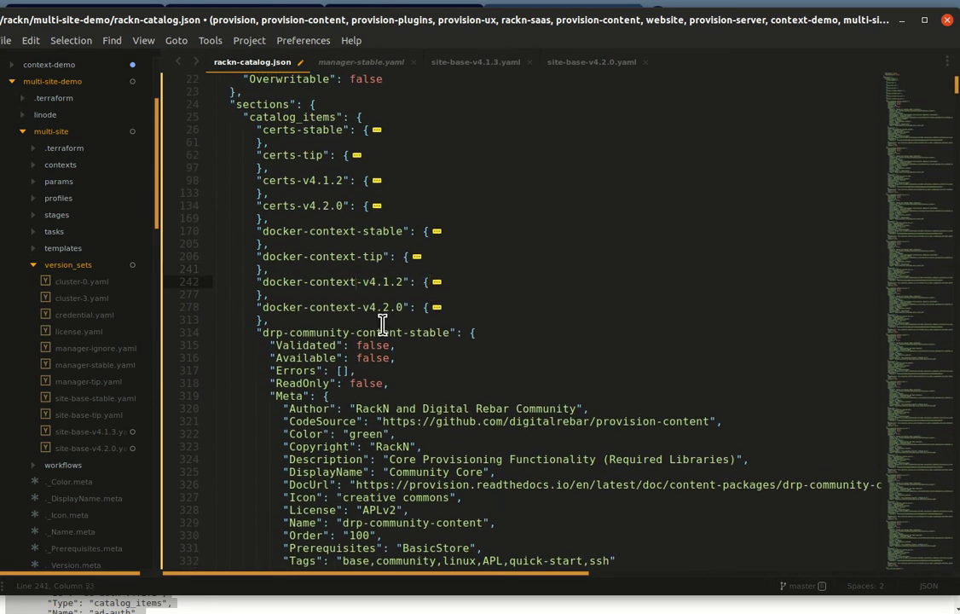
click(203, 332)
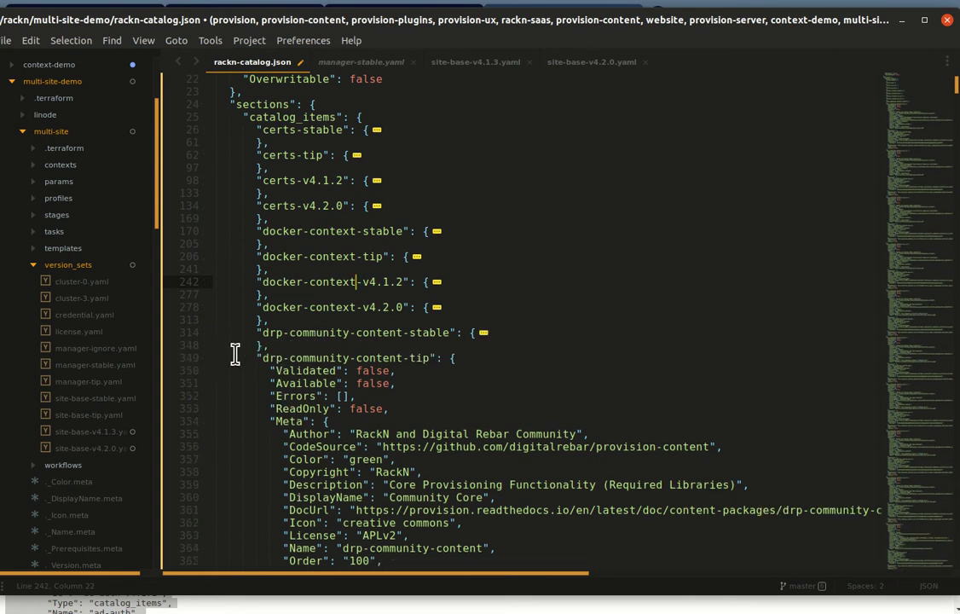
click(205, 358)
scroll(207, 363, down, 2)
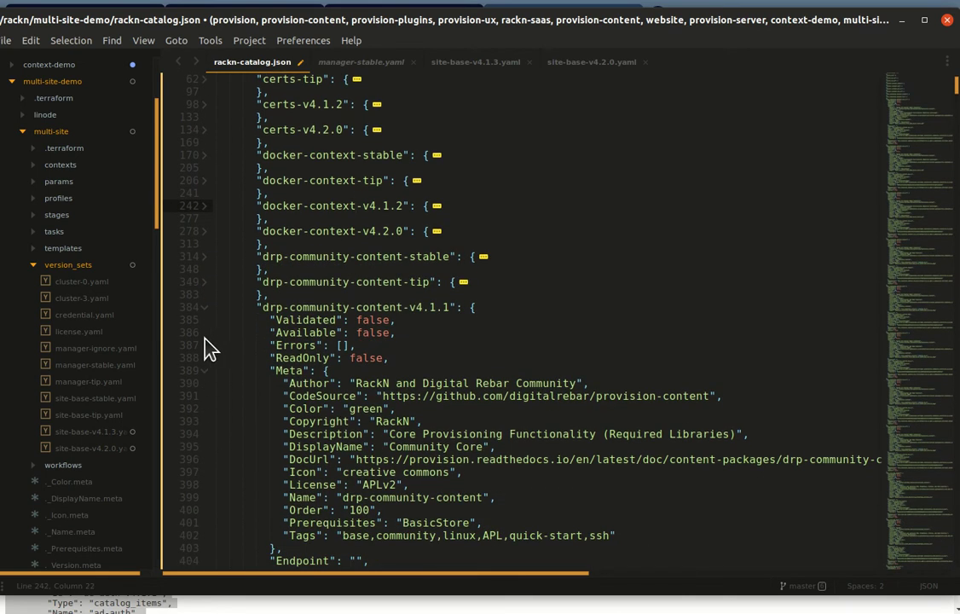
click(205, 307)
click(204, 334)
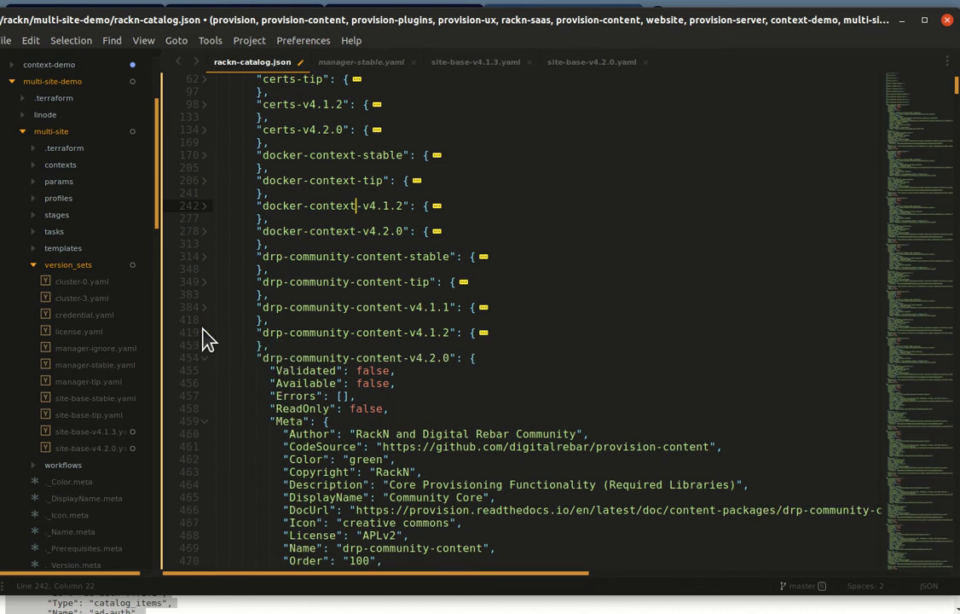
triple_click(471, 312)
key(BackSpace)
key(BackSpace)
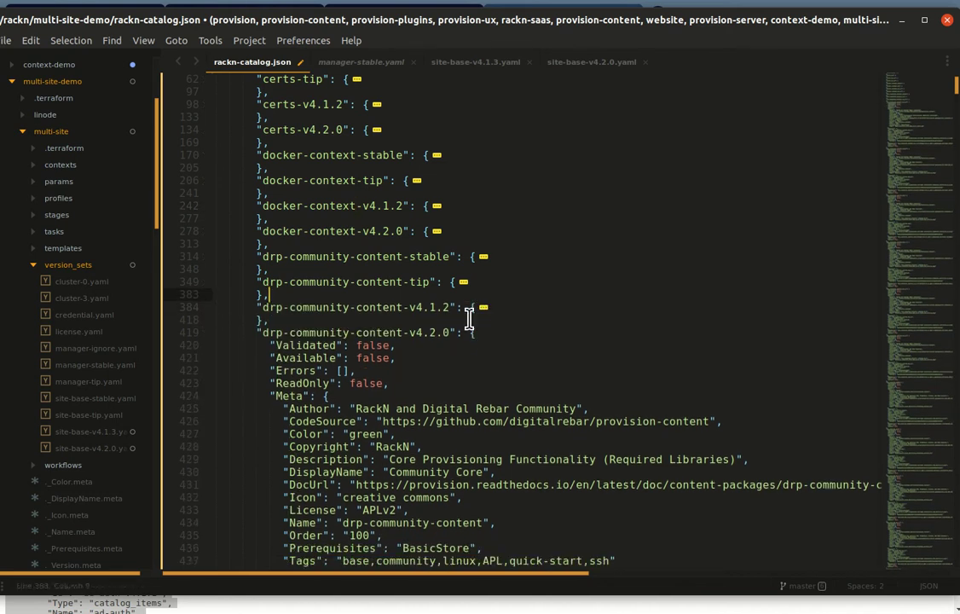
Step: Fold the drp-community-content-v4.2.0 and drp-community-contrib-stable blocks
click(204, 332)
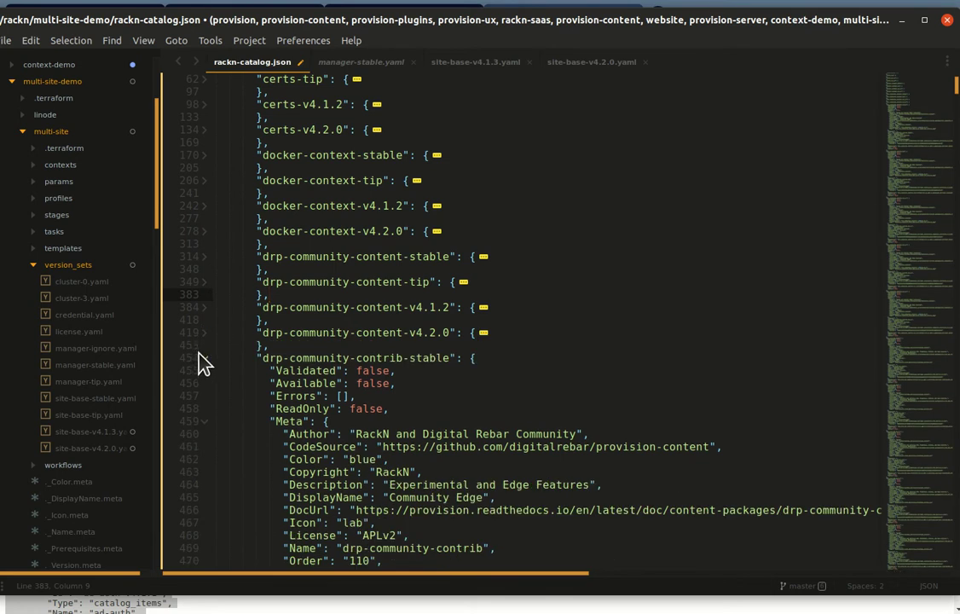
click(295, 345)
click(204, 358)
scroll(374, 247, down, 3)
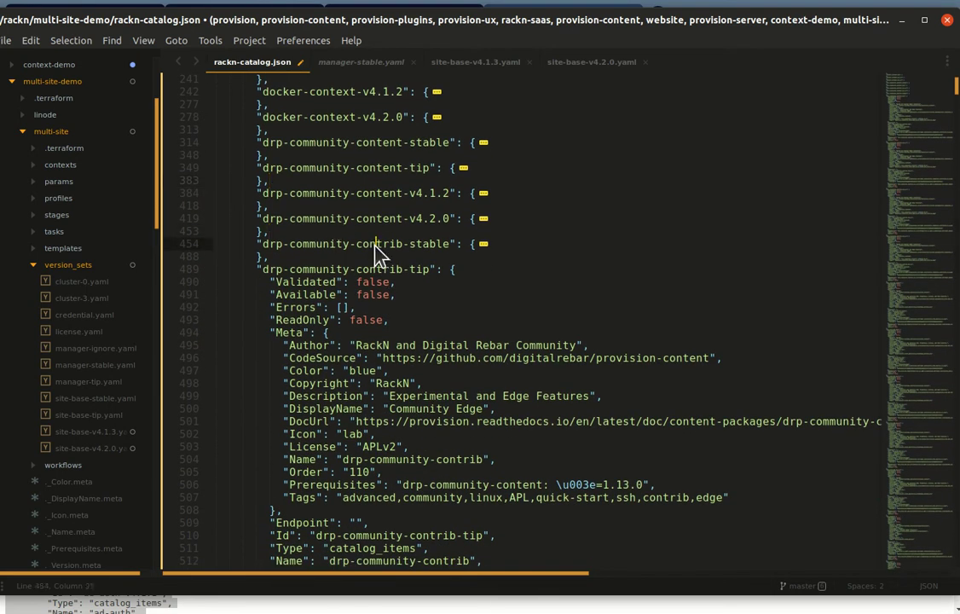
Step: Select from drp-community-contrib-stable through the end of drp-prom-mon-v4.2.0 and delete the whole range
key(ctrl+l)
key(ctrl+l)
key(shift+Page_Down)
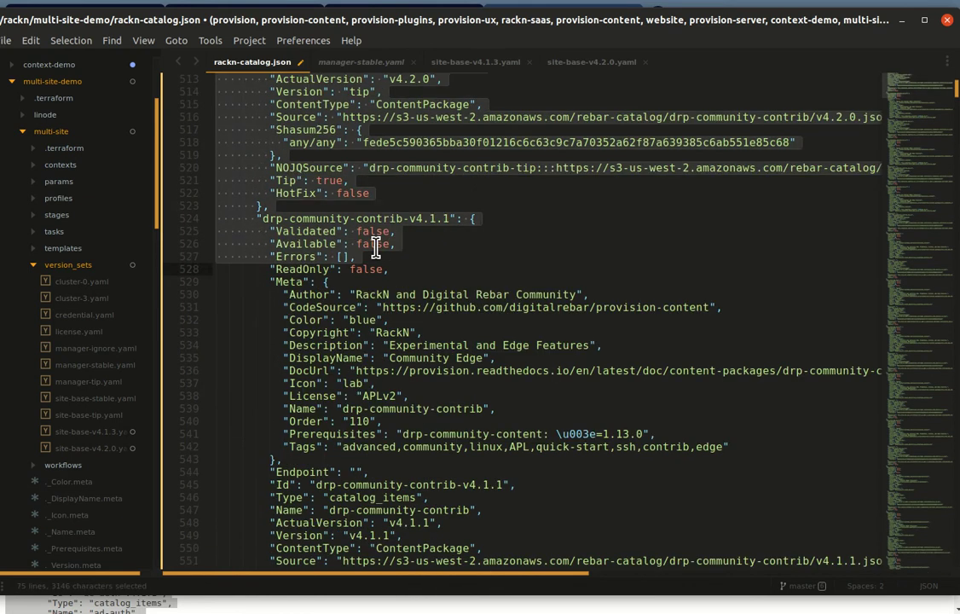
key(shift+Page_Down)
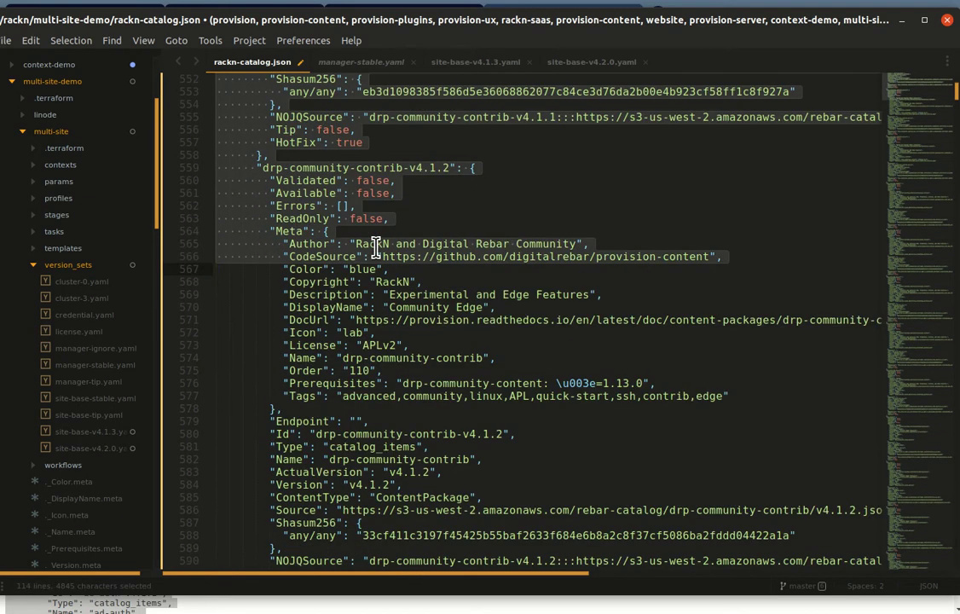
key(shift+Page_Down)
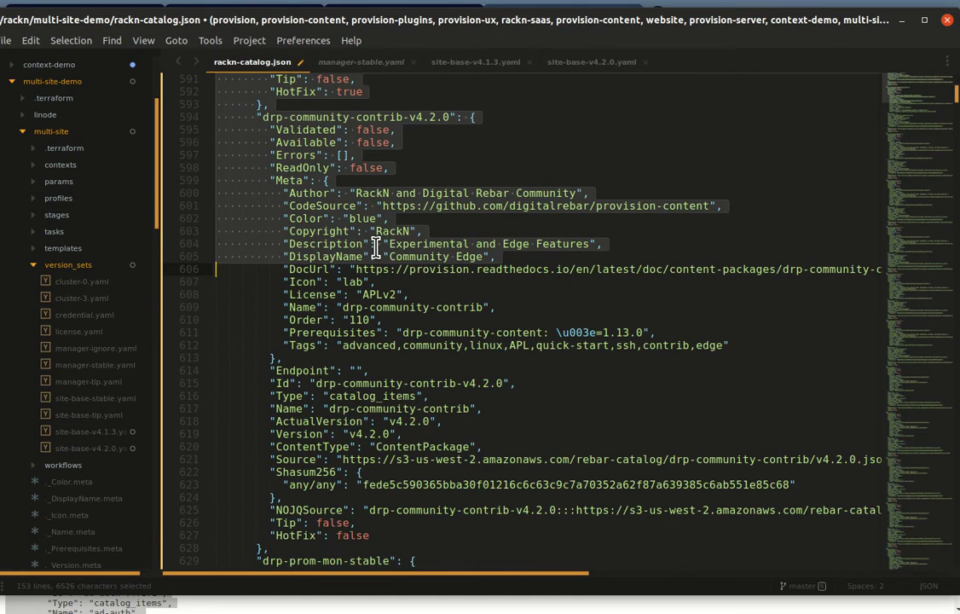
key(shift+Page_Down)
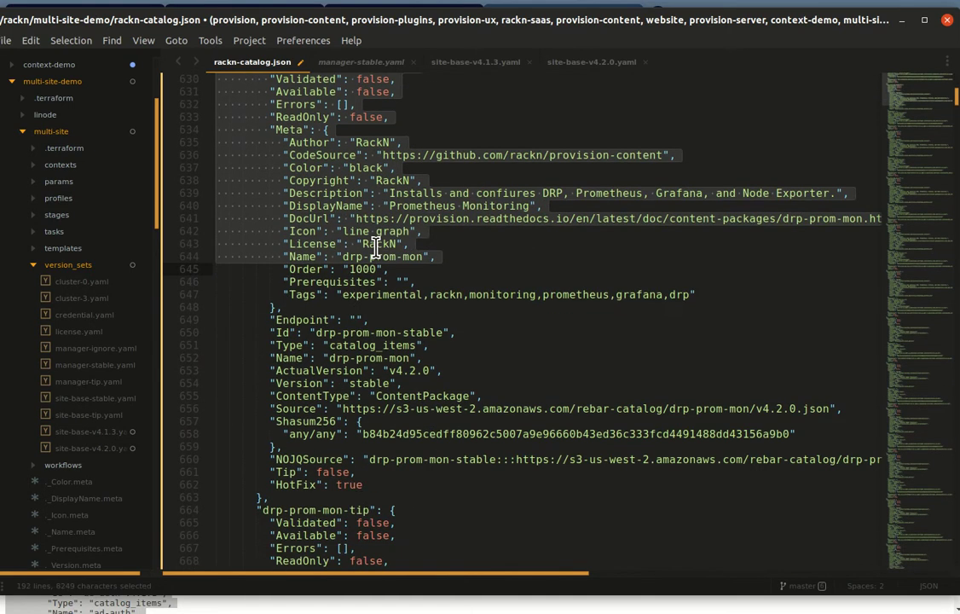
key(shift+Page_Down)
key(shift+Page_Down)
key(shift+Page_Down)
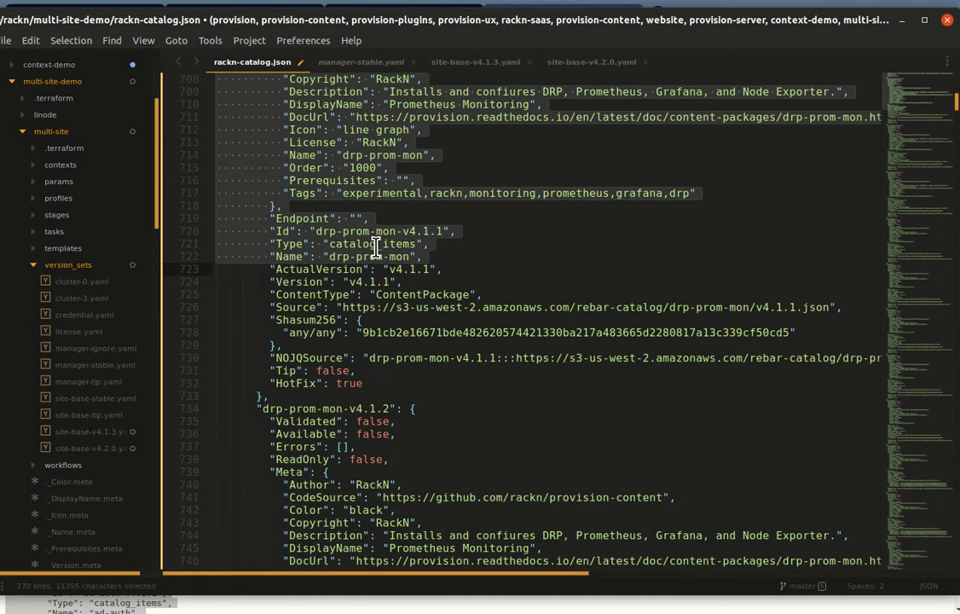
key(shift+Page_Down)
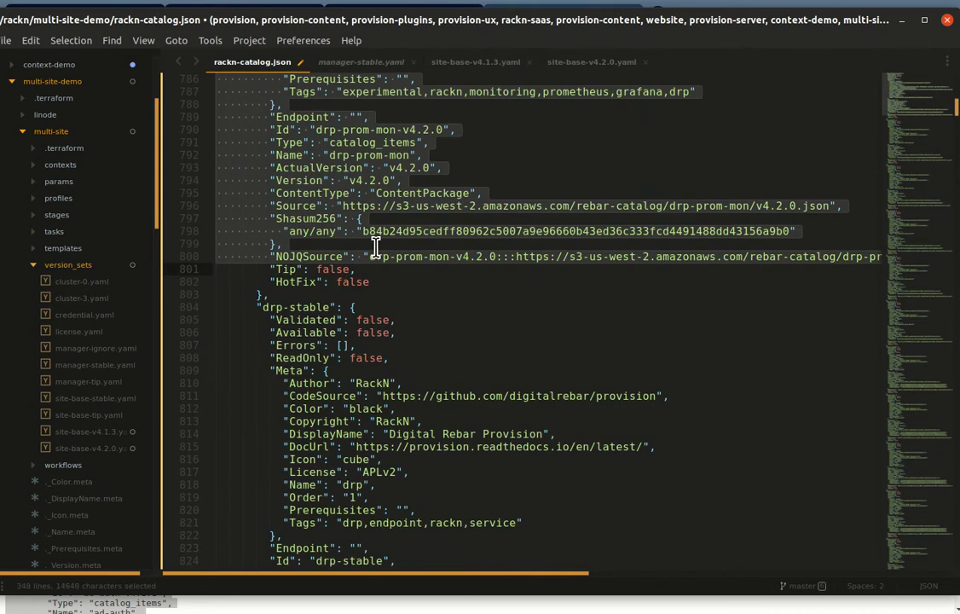
scroll(403, 292, up, 4)
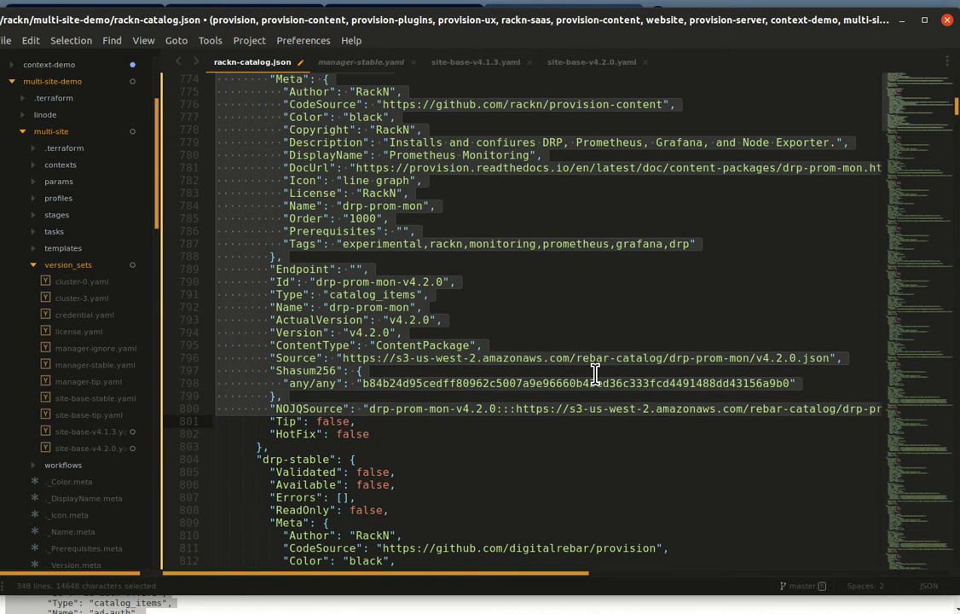
scroll(594, 375, up, 3)
scroll(595, 381, down, 4)
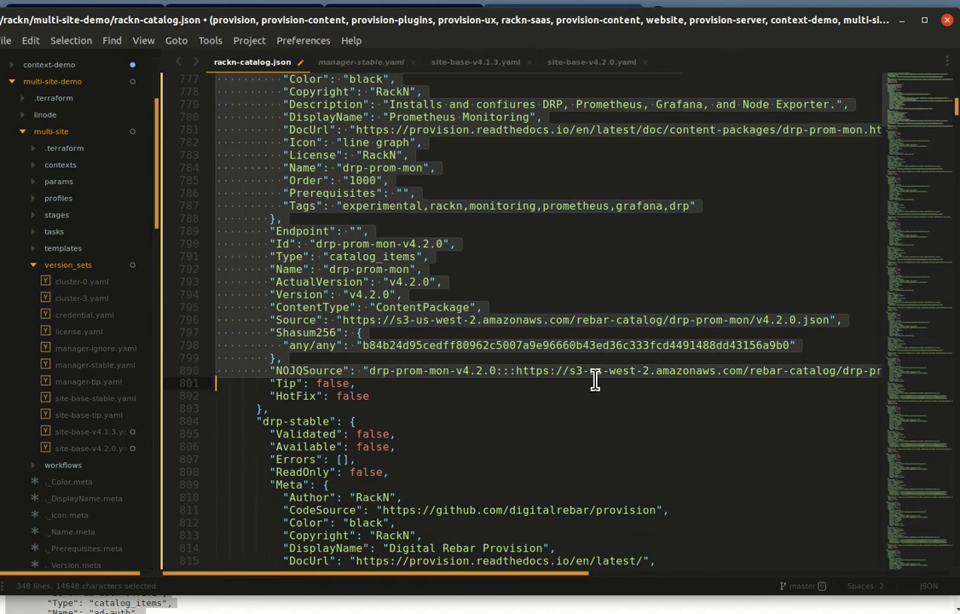
key(shift+Down)
key(shift+Down)
key(shift+Down)
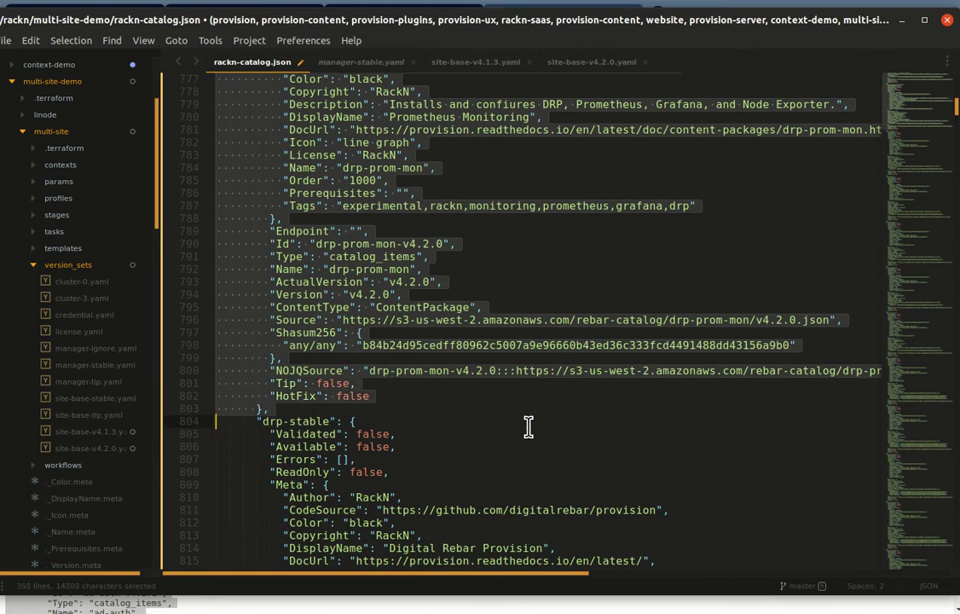
scroll(614, 418, down, 2)
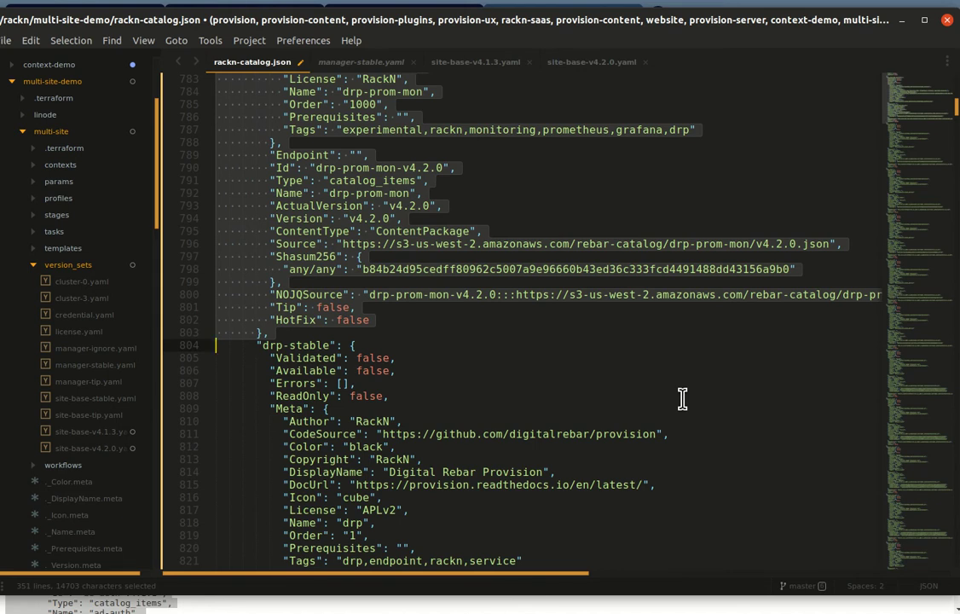
key(BackSpace)
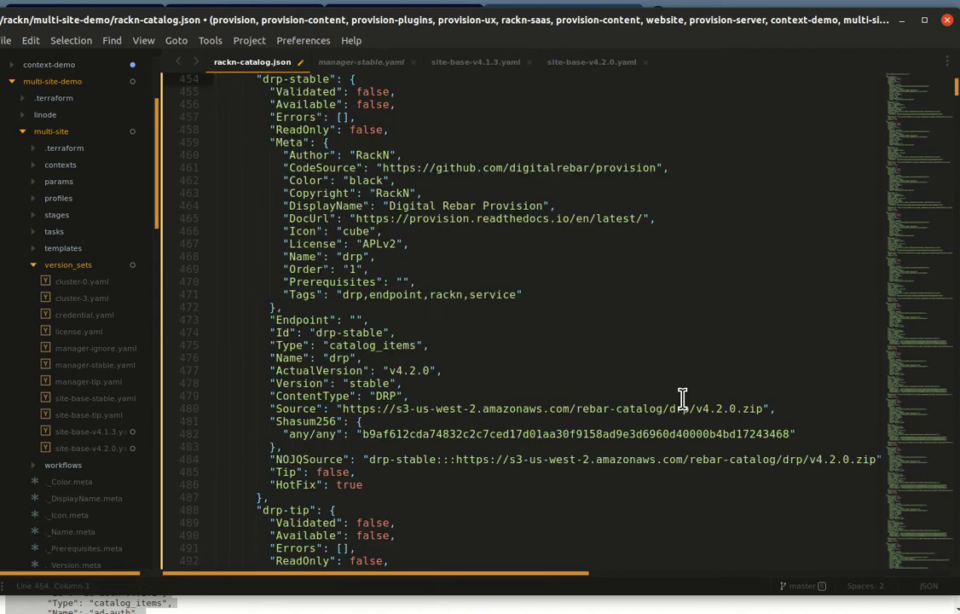
Step: Fold the drp-stable, drp-tip, drp-v4.1.2 and drp-v4.1.3 entries
scroll(683, 398, up, 5)
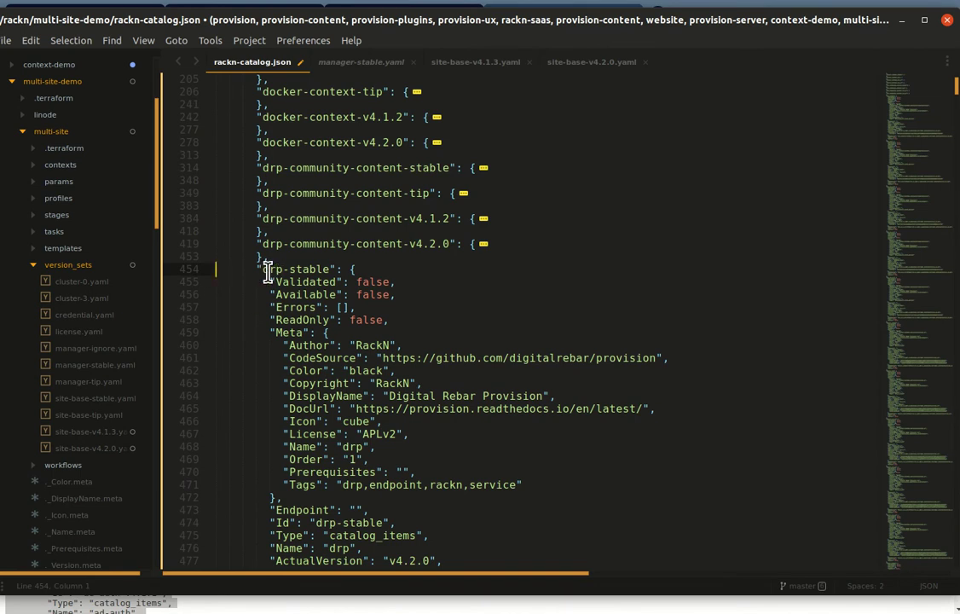
double_click(300, 277)
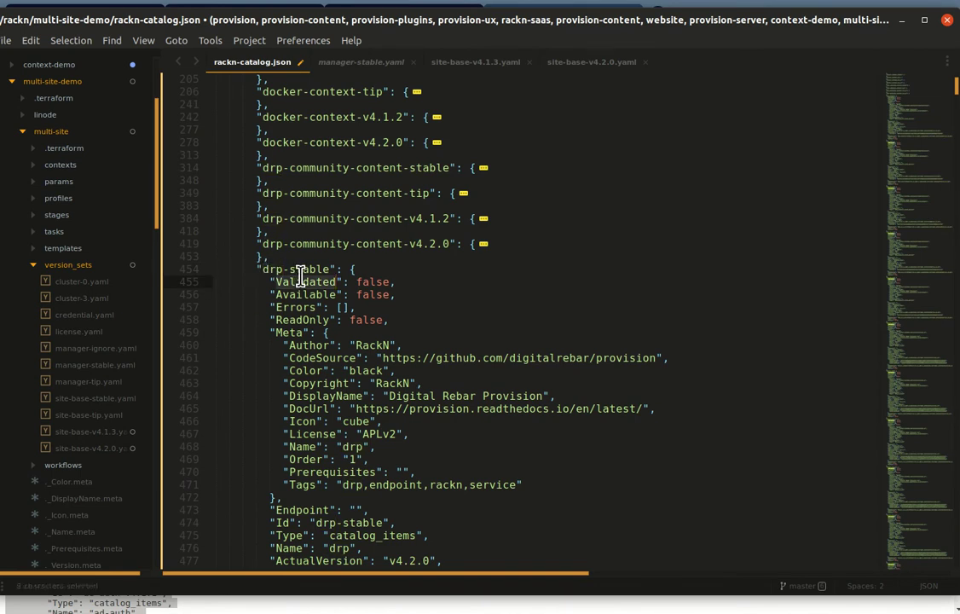
double_click(303, 269)
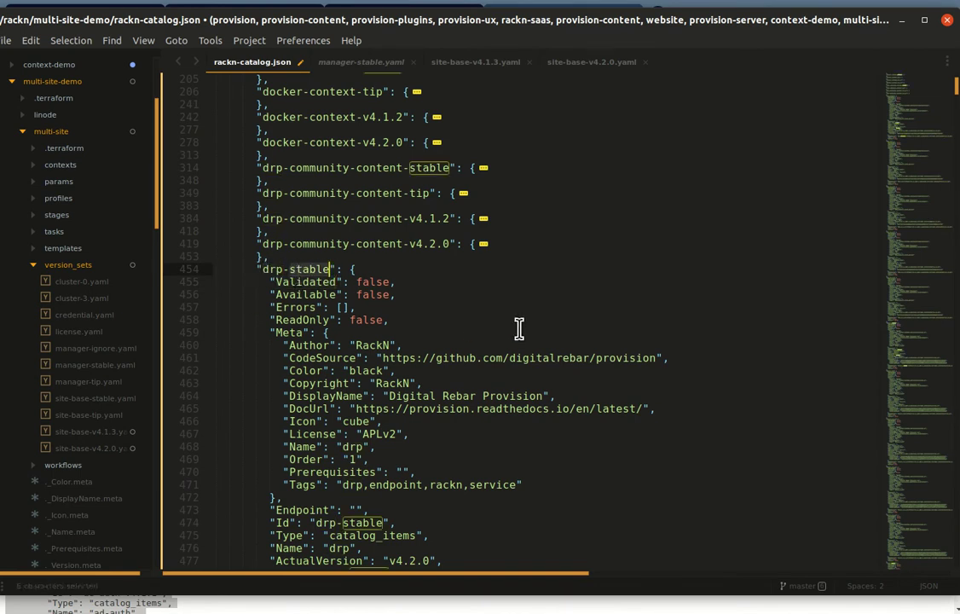
key(Home)
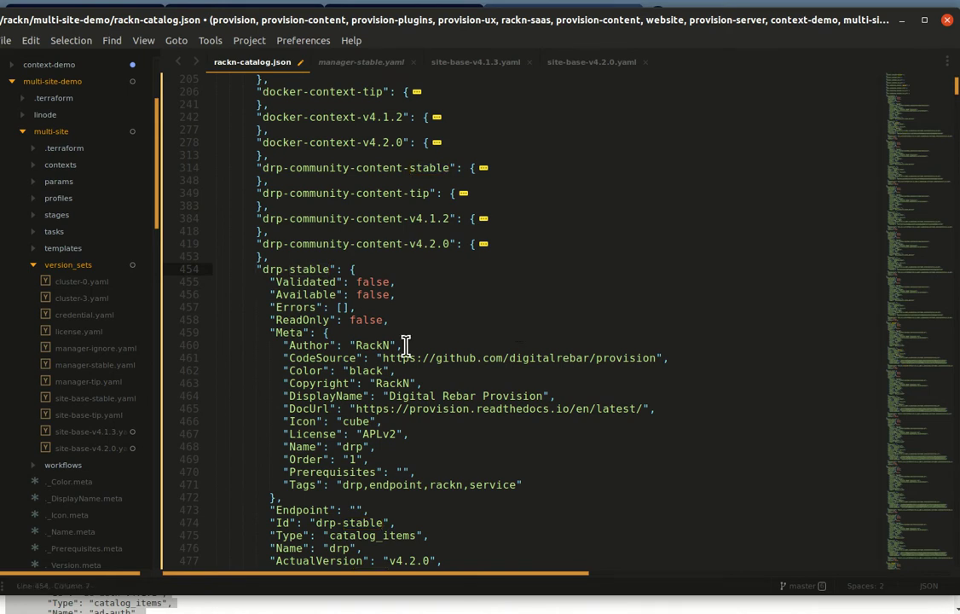
click(204, 269)
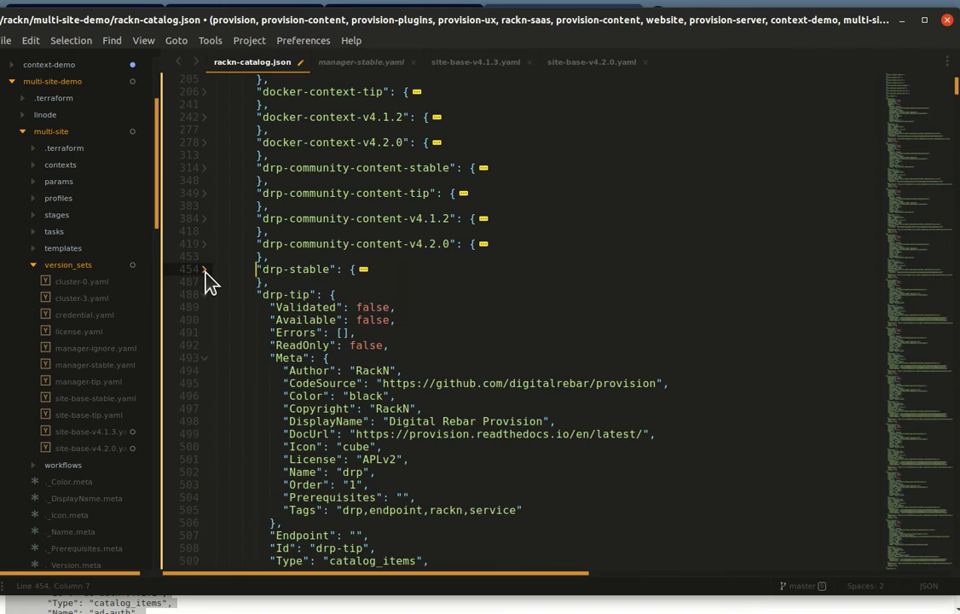
click(205, 295)
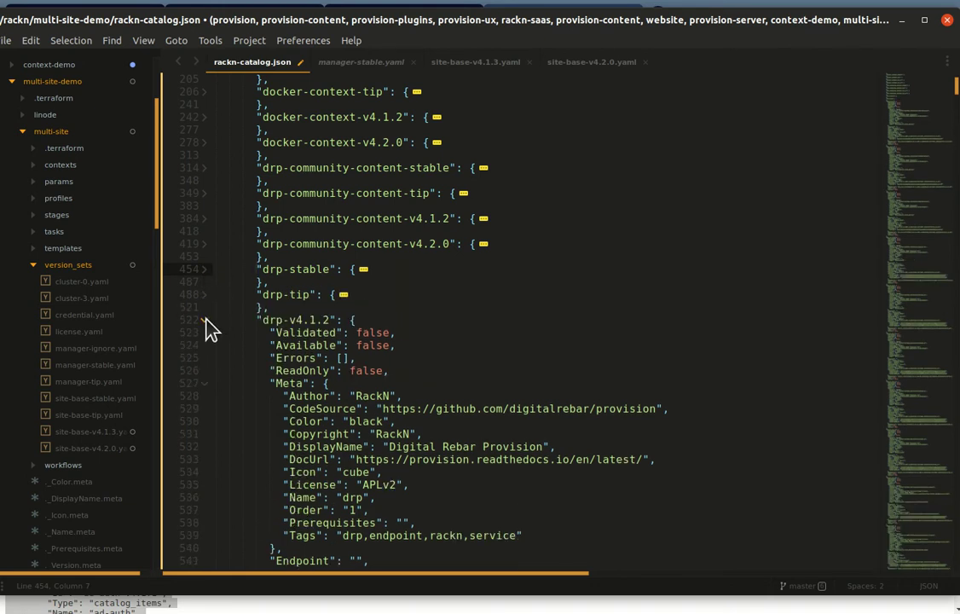
click(205, 320)
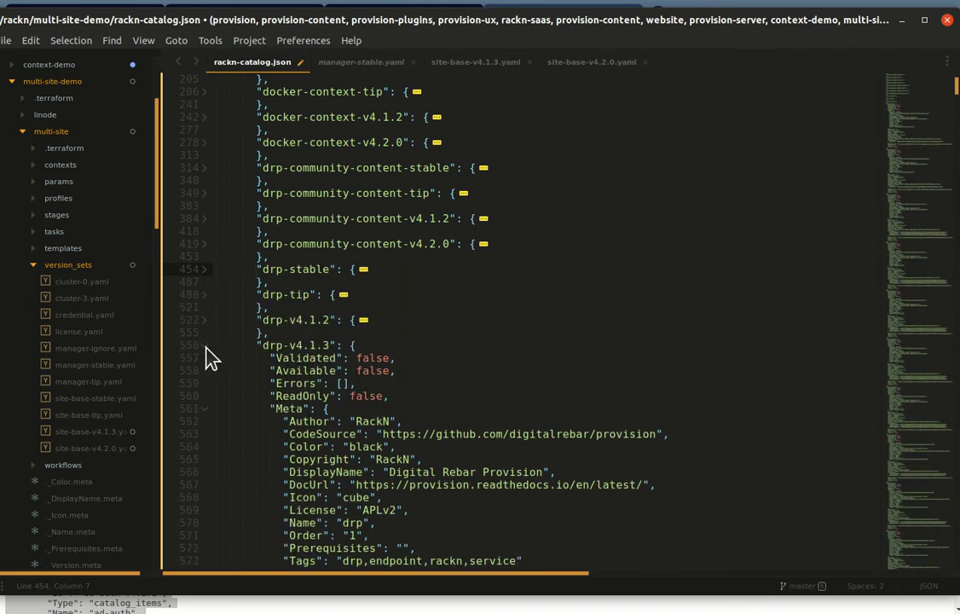
click(205, 346)
Step: Select the folded drp-v4.1.2 entry, undo an accidental paste, and cut the entry out
click(398, 331)
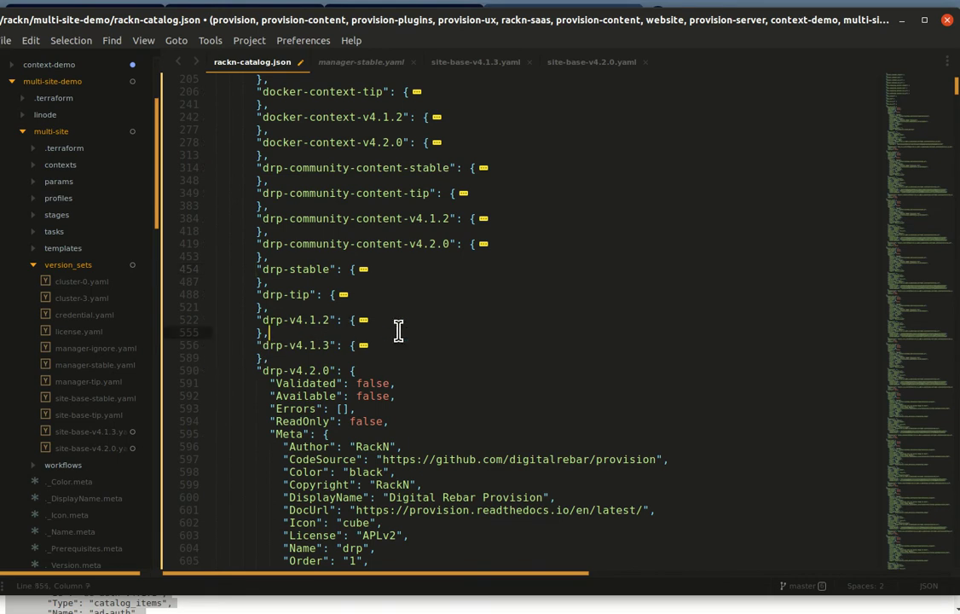
key(shift+Up)
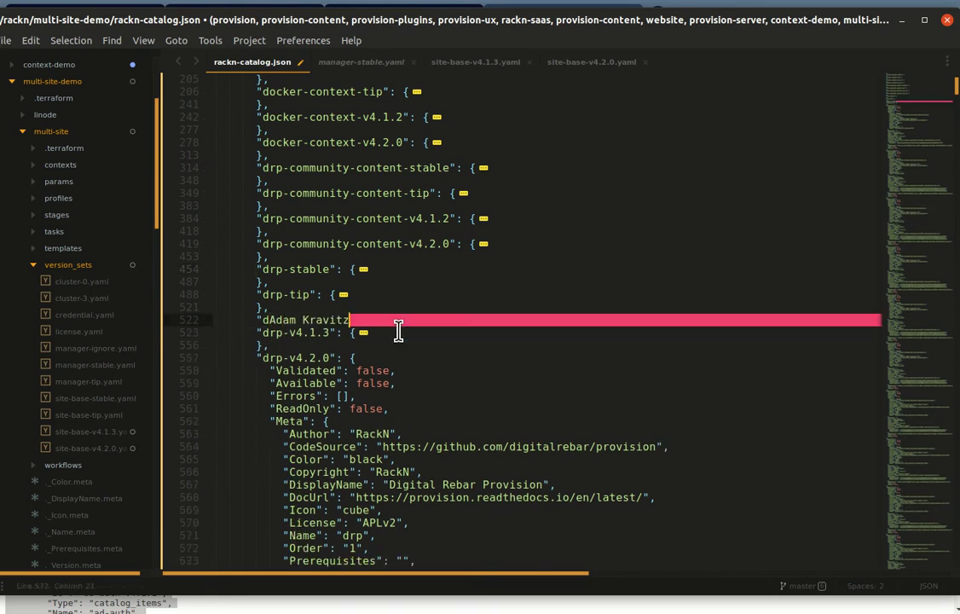
key(ctrl+z)
key(ctrl+x)
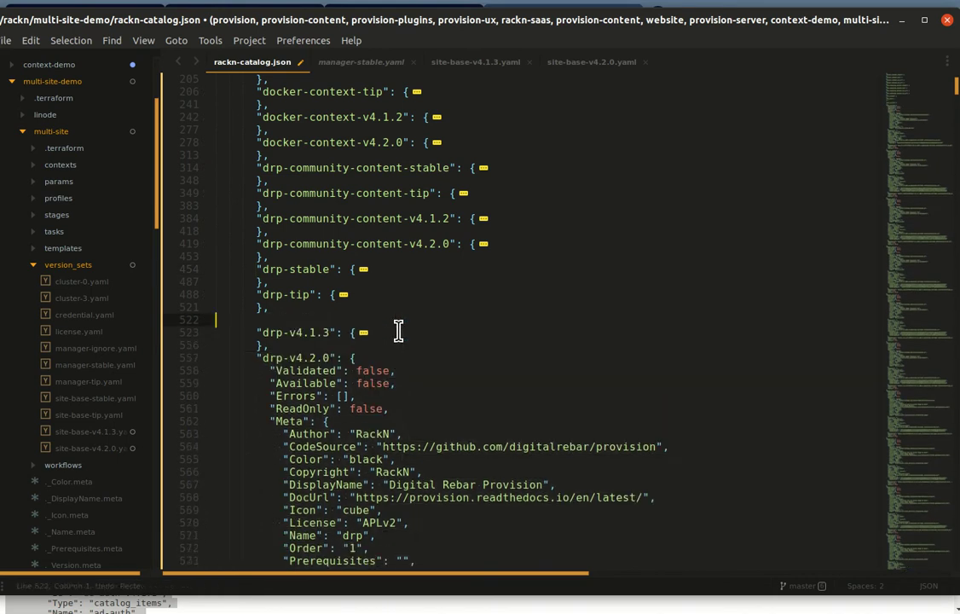
scroll(255, 376, down, 1)
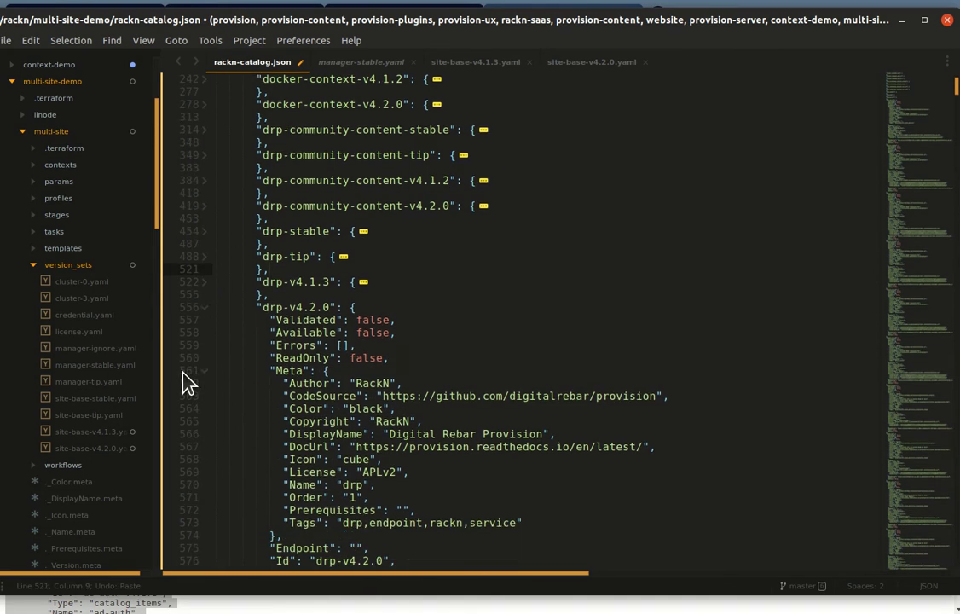
Step: Fold the drp-v4.2.0, drpcli-stable and drpcli-tip entries and place the caret on drpcli-v4.1.1
click(205, 308)
click(205, 333)
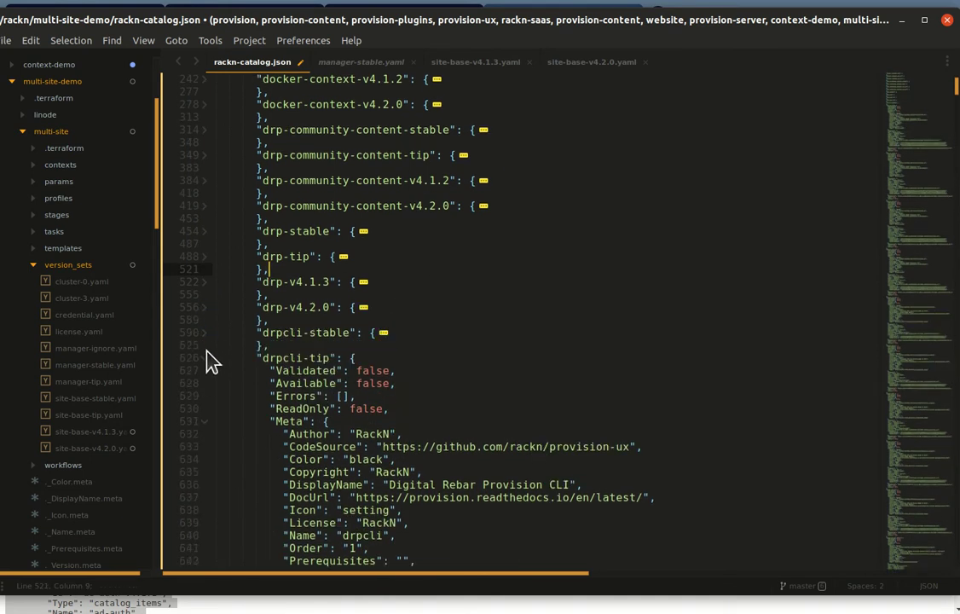
click(204, 358)
scroll(209, 341, down, 2)
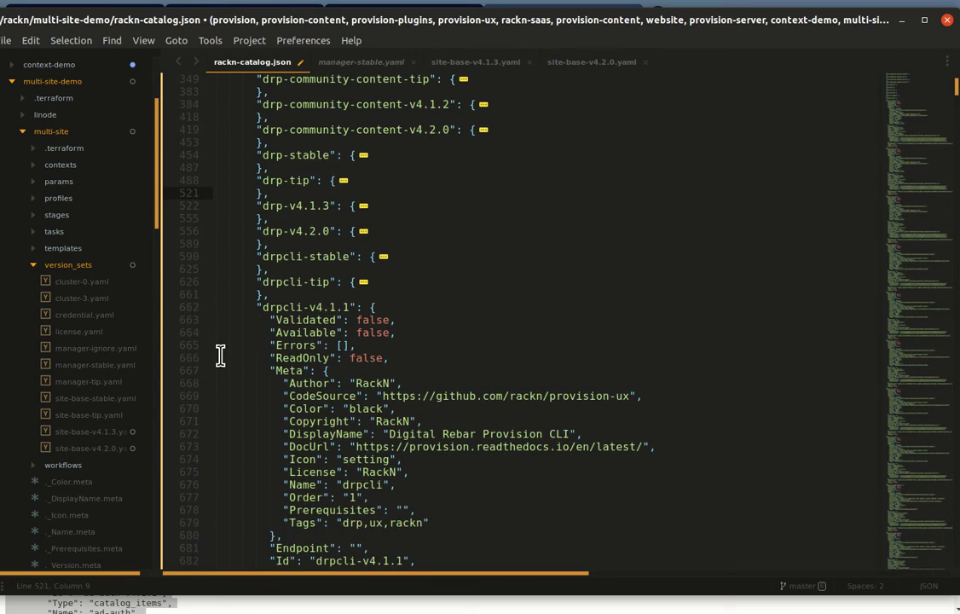
click(208, 311)
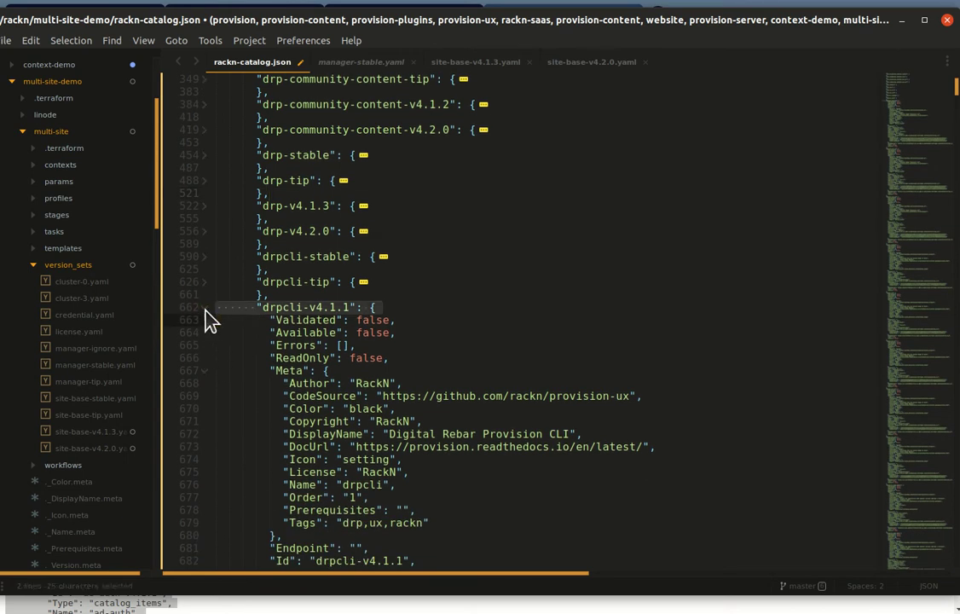
click(236, 310)
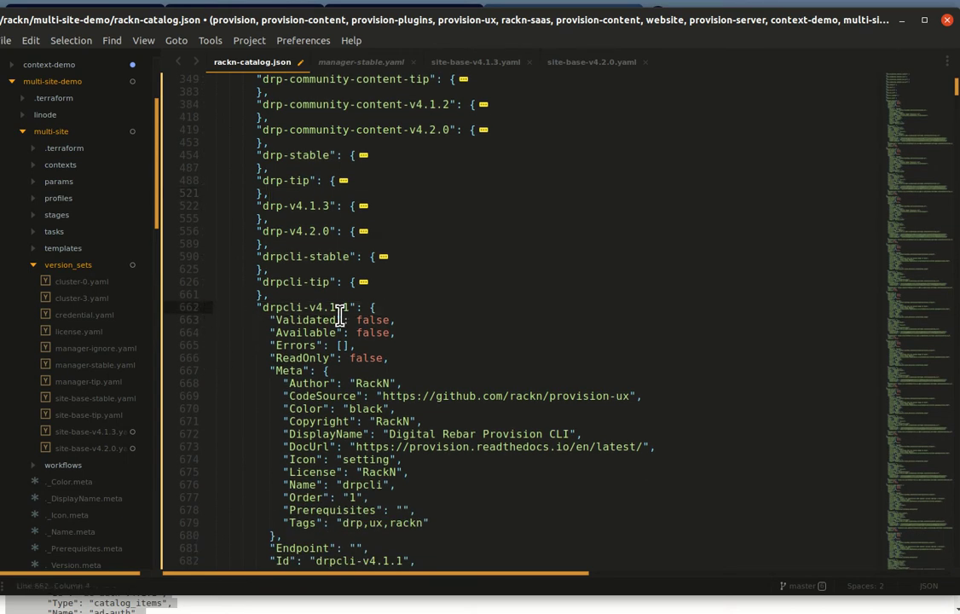
Step: Select the entries from drpcli-v4.1.1 down to just before image-builder-stable and delete them
key(shift+Page_Down)
key(shift+Page_Down)
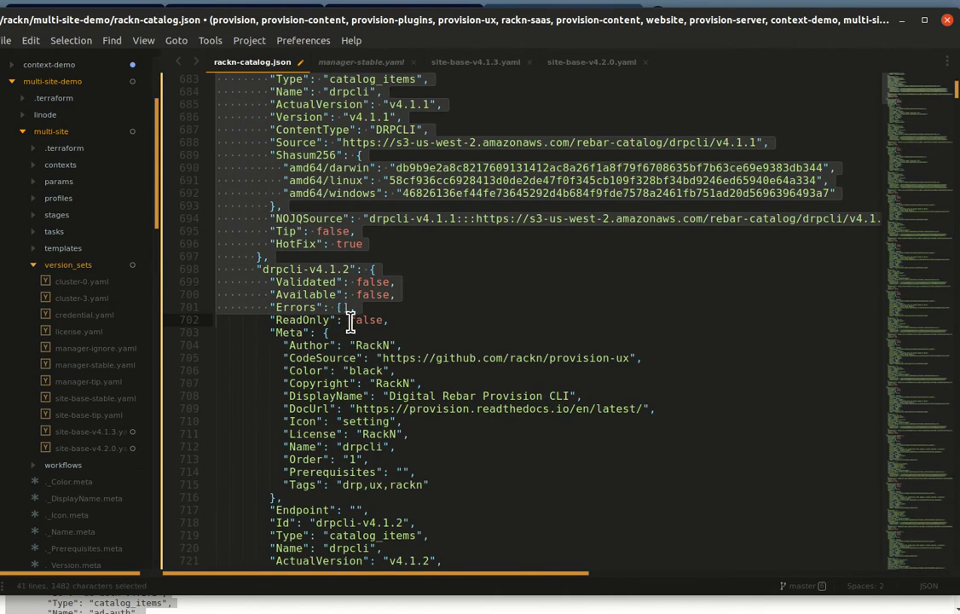
key(shift+Page_Down)
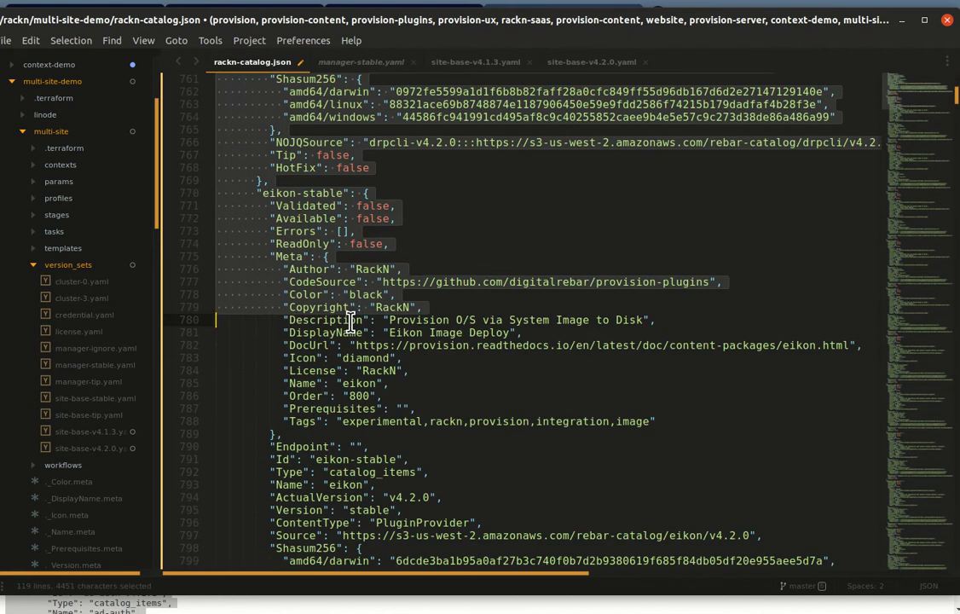
key(shift+Page_Down)
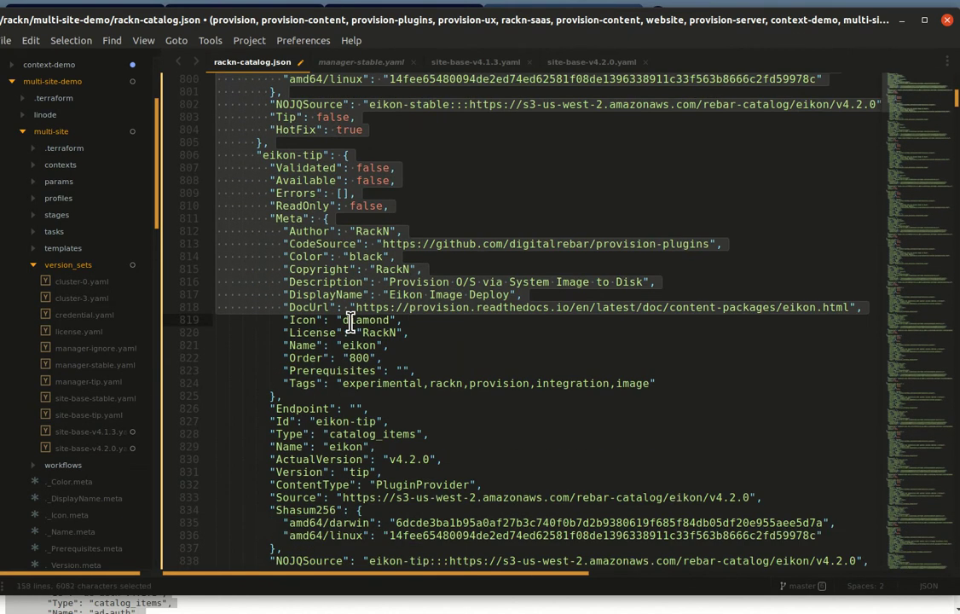
key(shift+Page_Down)
key(shift+Page_Down)
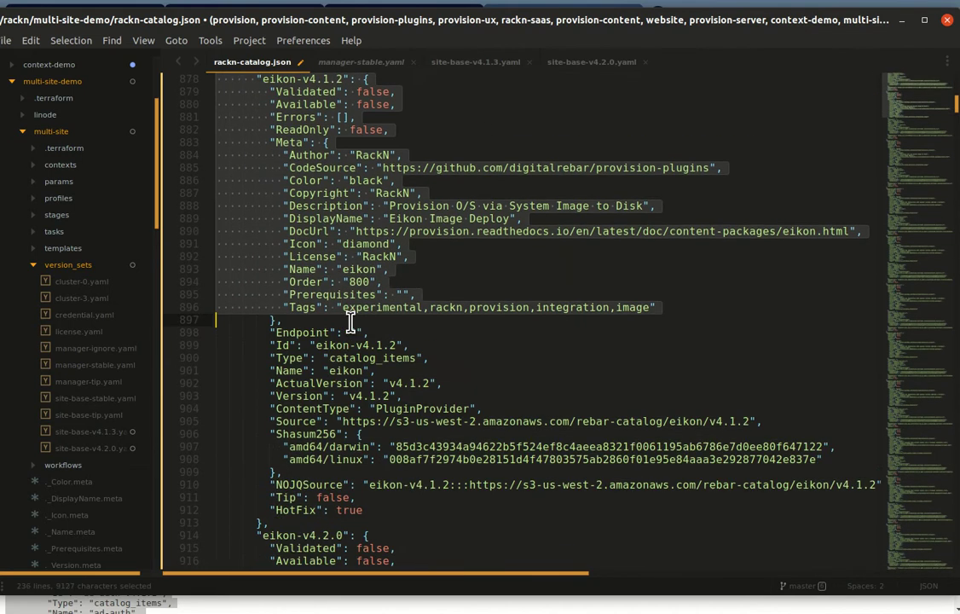
key(shift+Page_Down)
key(shift+Page_Down)
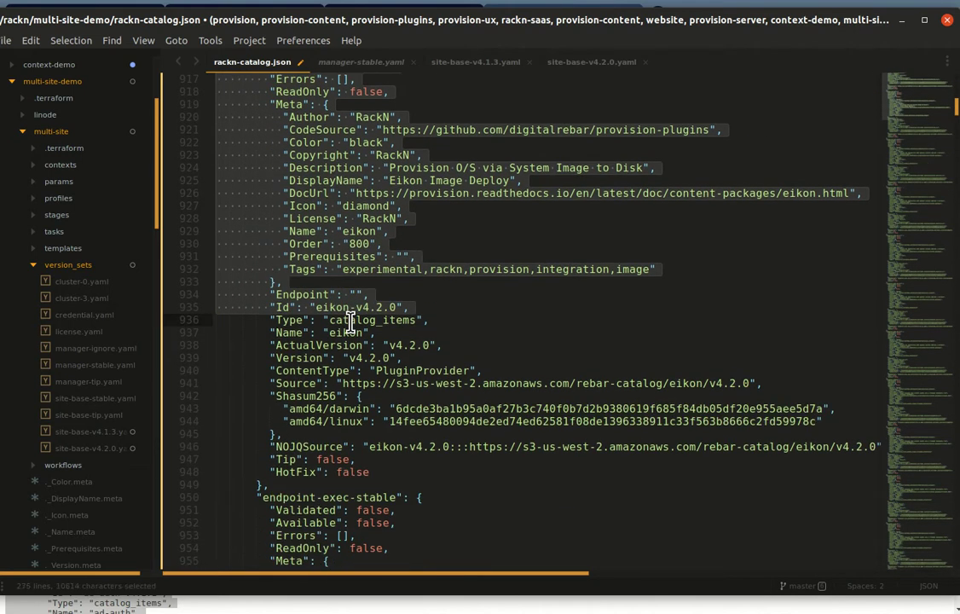
key(shift+Page_Down)
key(shift+Page_Down)
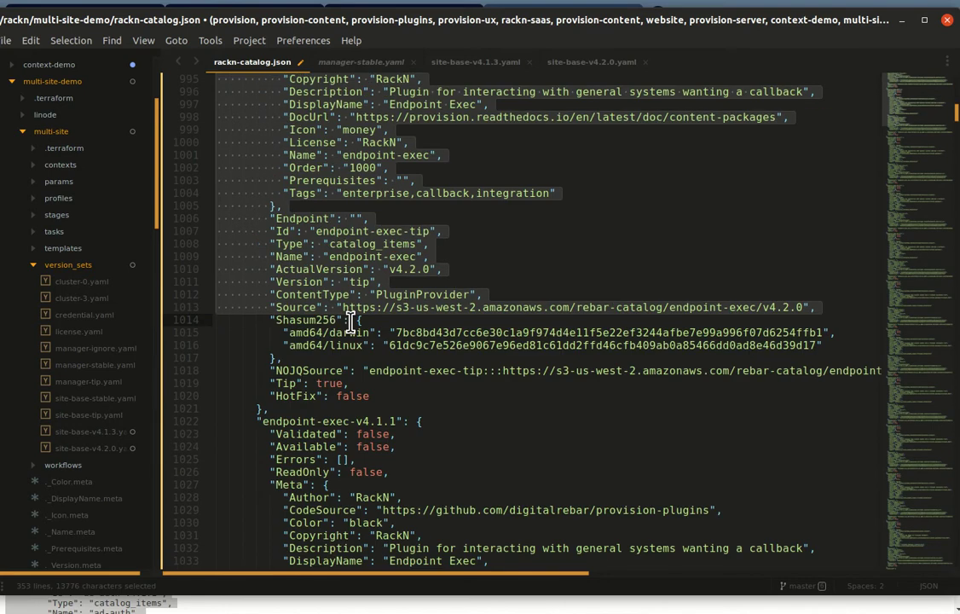
key(shift+Page_Down)
key(shift+Page_Down)
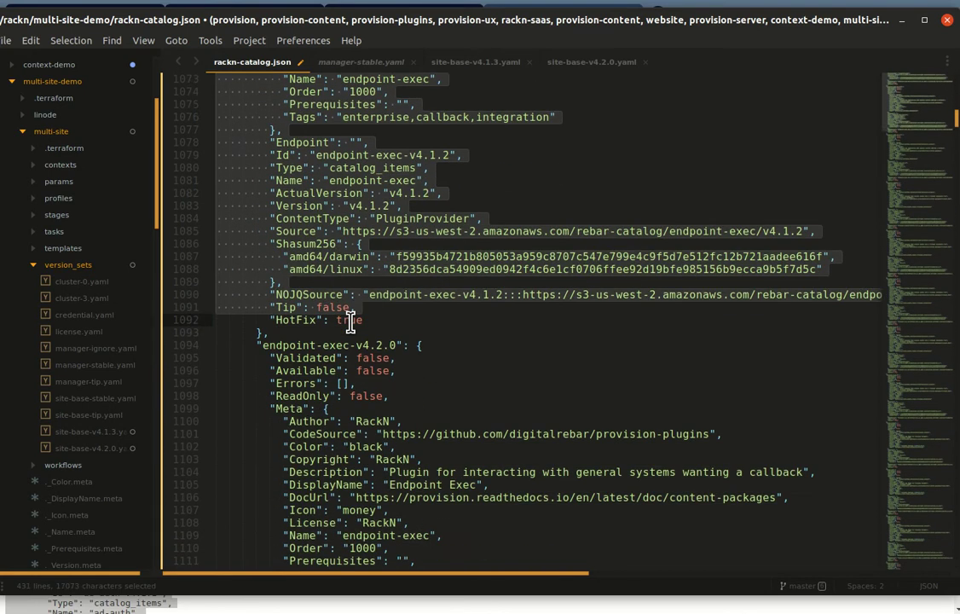
key(shift+Page_Down)
key(shift+Page_Down)
key(shift+Page_Down)
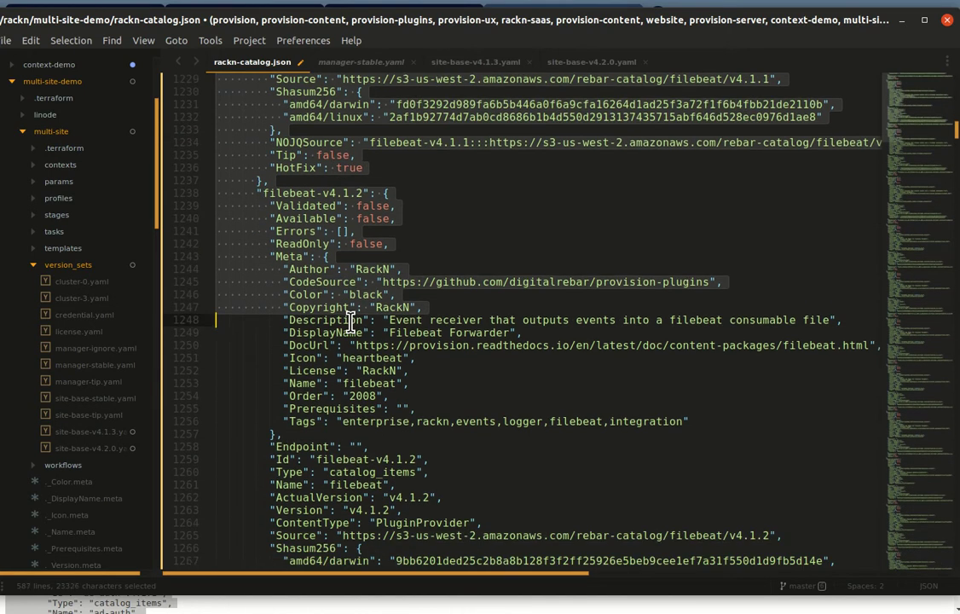
key(shift+Page_Down)
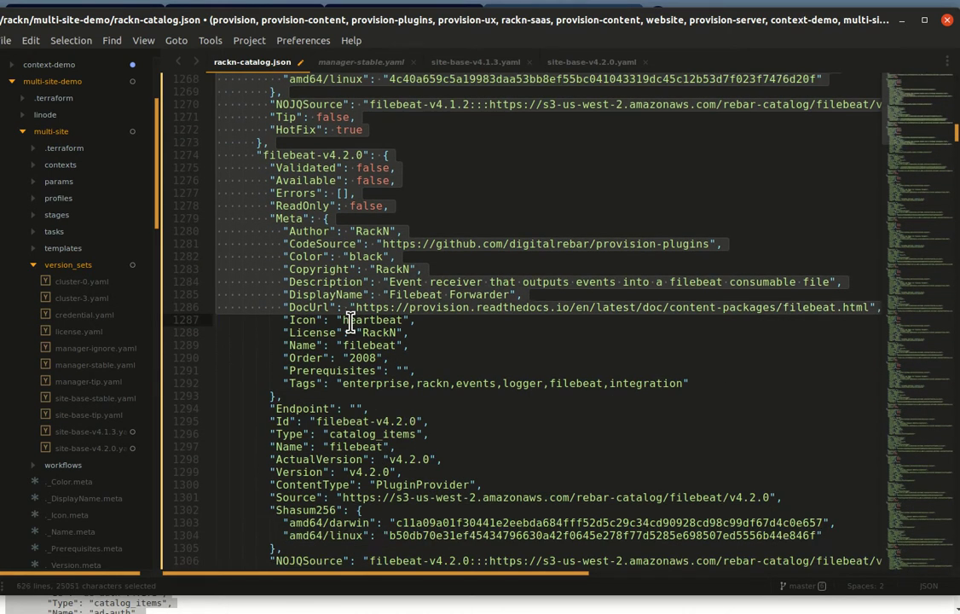
key(shift+Page_Down)
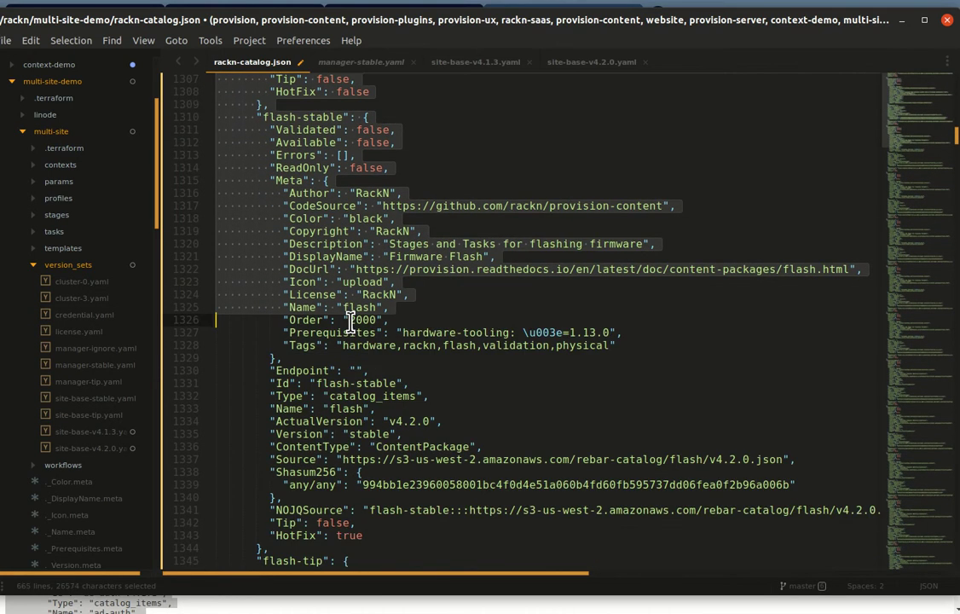
key(shift+Page_Down)
key(shift+Page_Down)
key(shift+Page_Down)
key(shift+Page_Down)
key(shift+Page_Down)
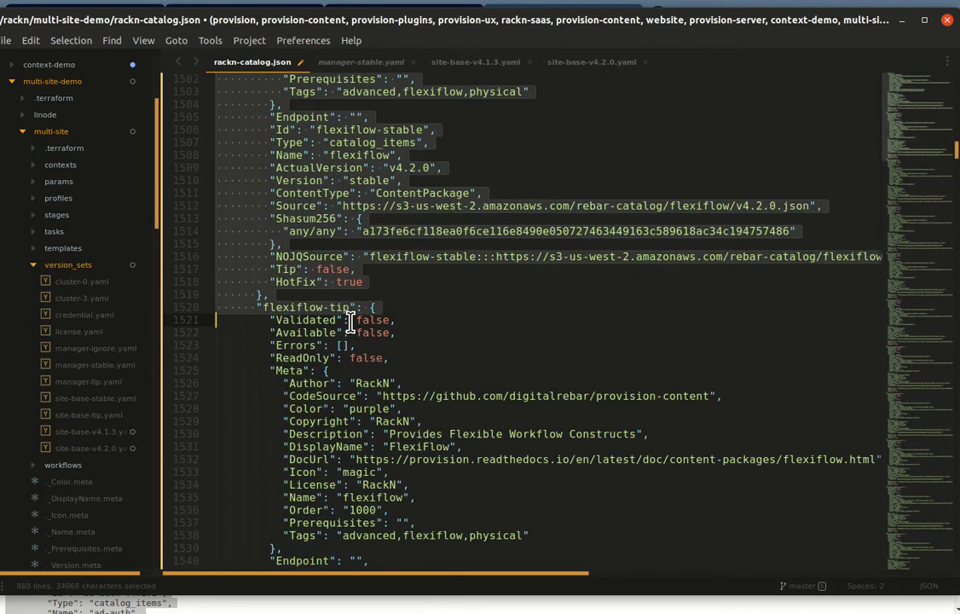
key(shift+Page_Down)
key(shift+Page_Down)
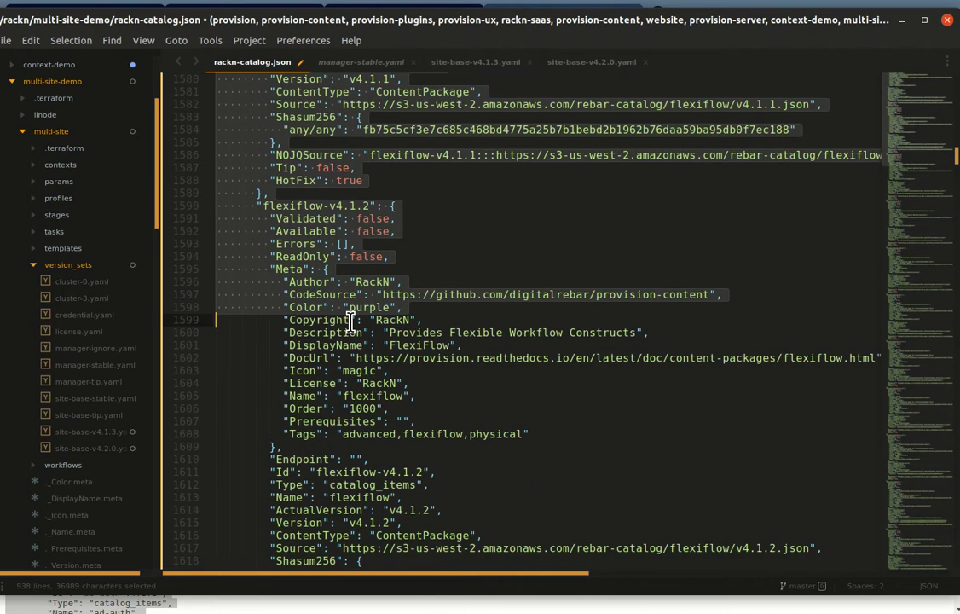
key(shift+Page_Down)
key(shift+Page_Down)
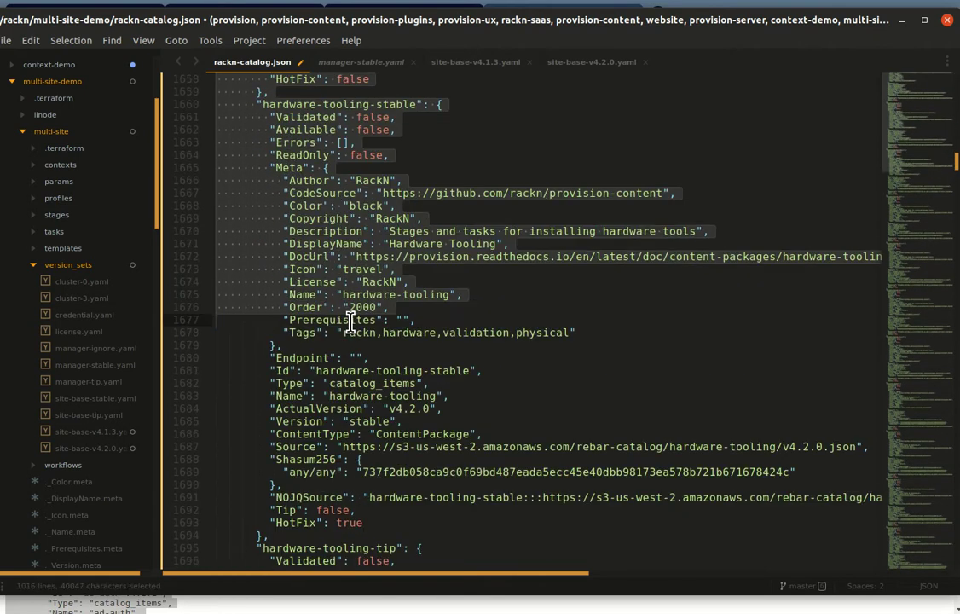
key(shift+Page_Down)
key(shift+Page_Down)
key(shift+Page_Down)
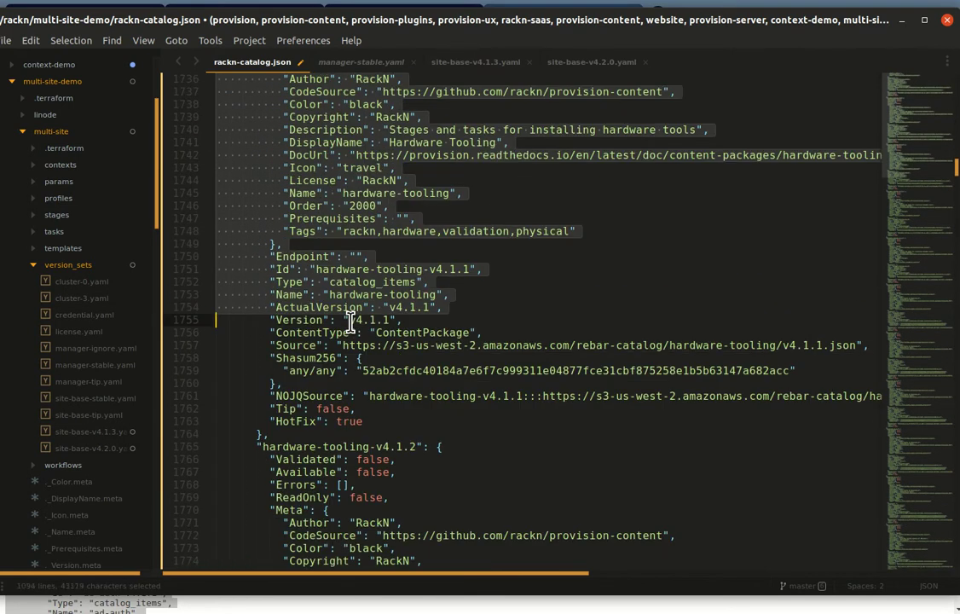
key(shift+Page_Down)
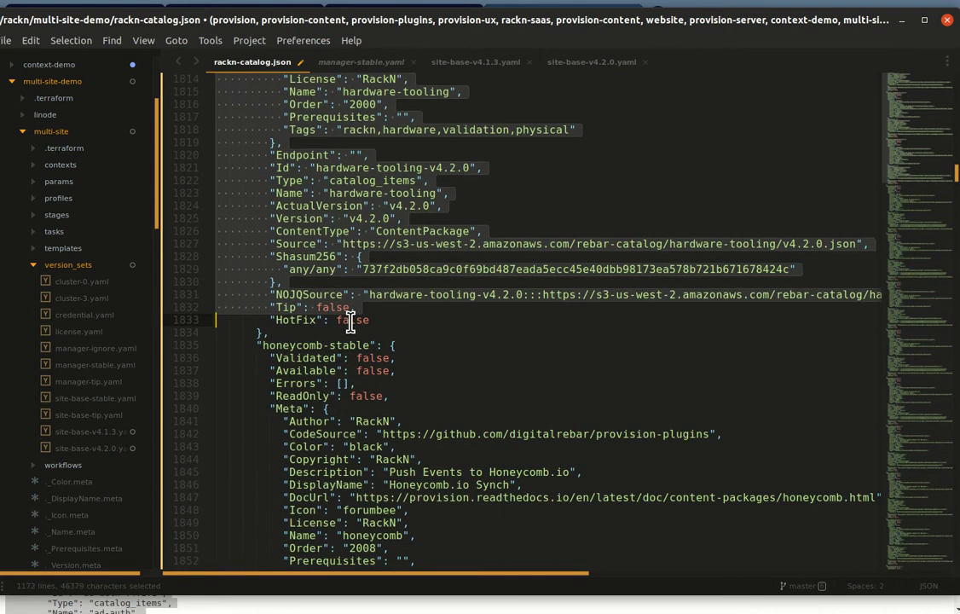
key(shift+Page_Down)
key(shift+Page_Down)
key(shift+Page_Down)
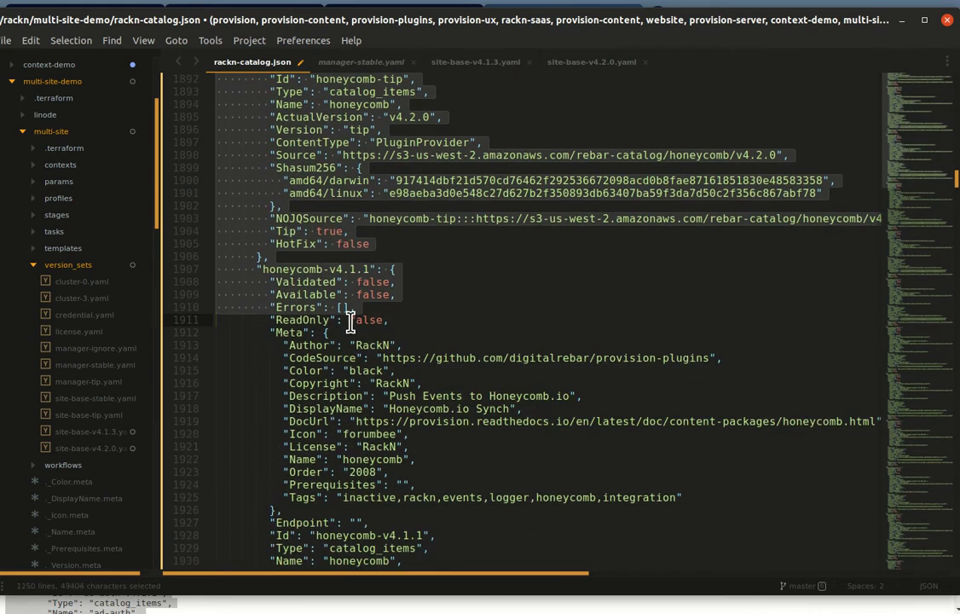
key(shift+Page_Down)
key(shift+Page_Down)
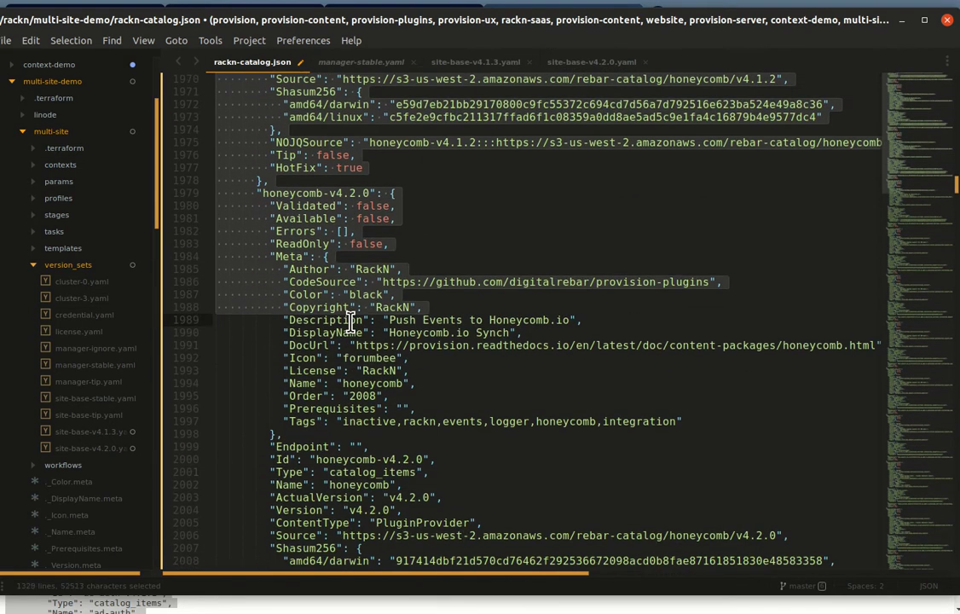
key(shift+Page_Down)
key(shift+Page_Down)
key(shift+Page_Down)
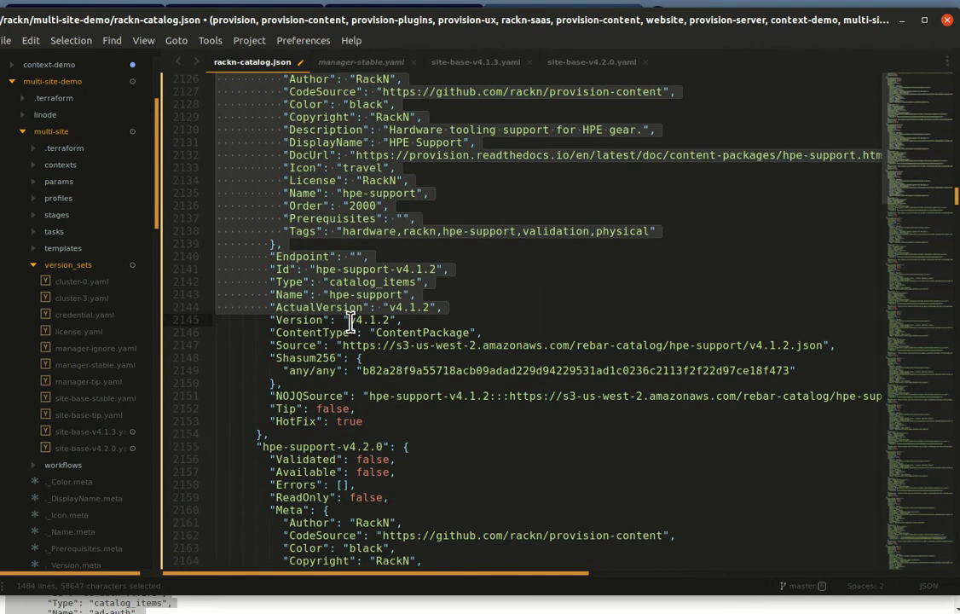
key(shift+Page_Down)
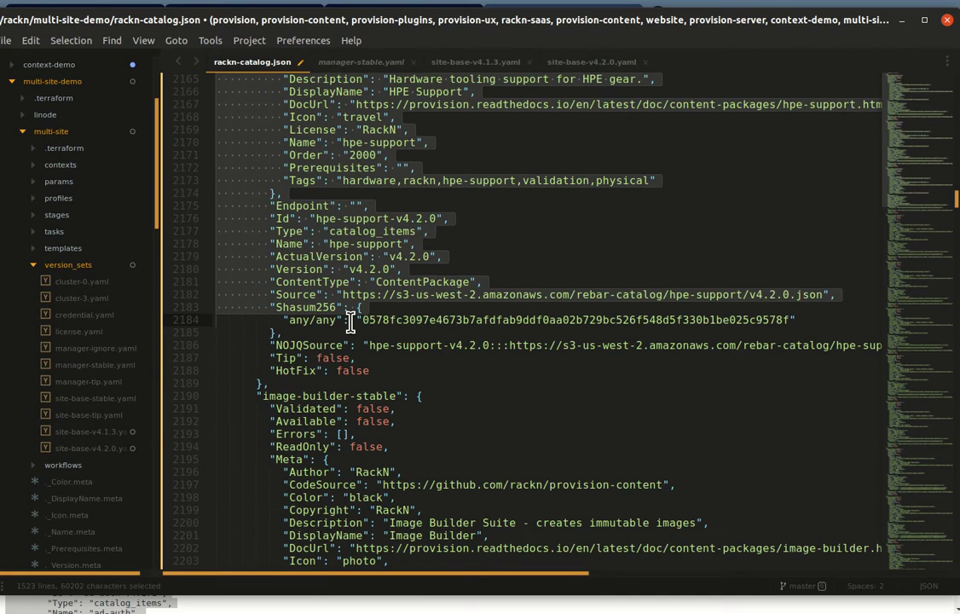
key(shift+Down)
key(shift+Down)
key(shift+Down)
key(shift+Down)
key(shift+Down)
key(shift+Down)
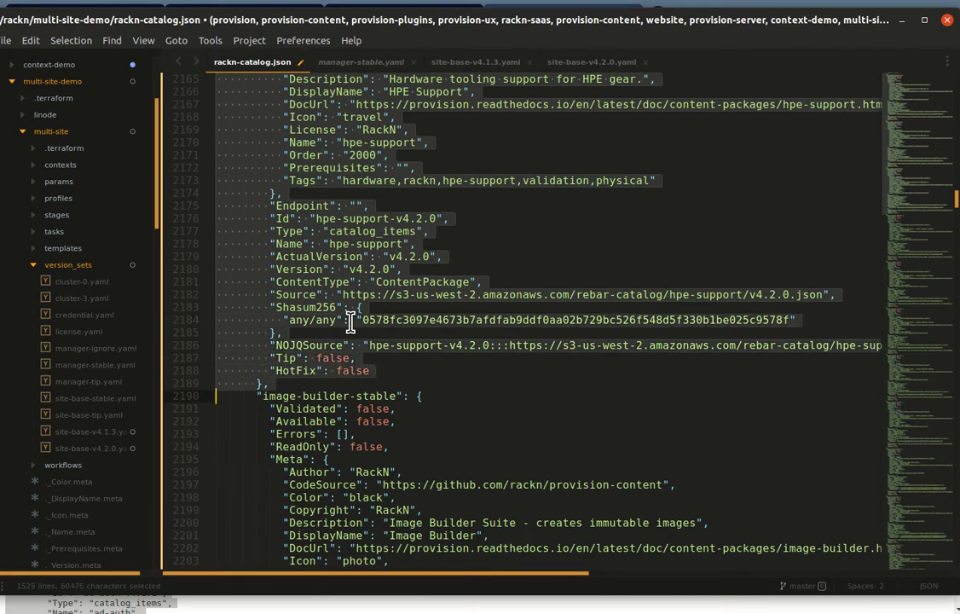
key(Delete)
Step: Select the image-builder, image-deploy and ipmi entries, ending just before krib-stable, for removal
scroll(349, 320, up, 4)
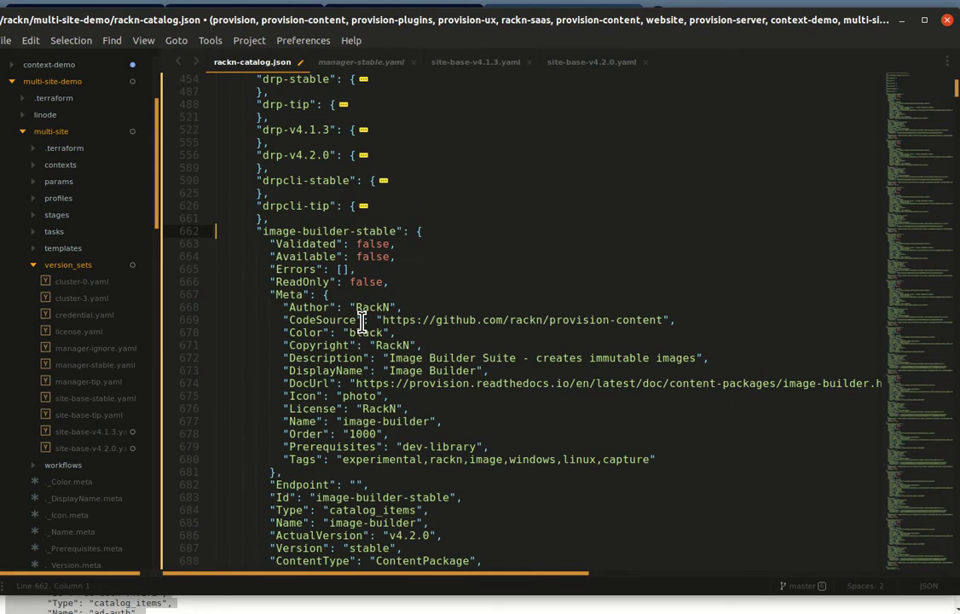
key(shift+Page_Down)
key(shift+Page_Down)
key(shift+Page_Down)
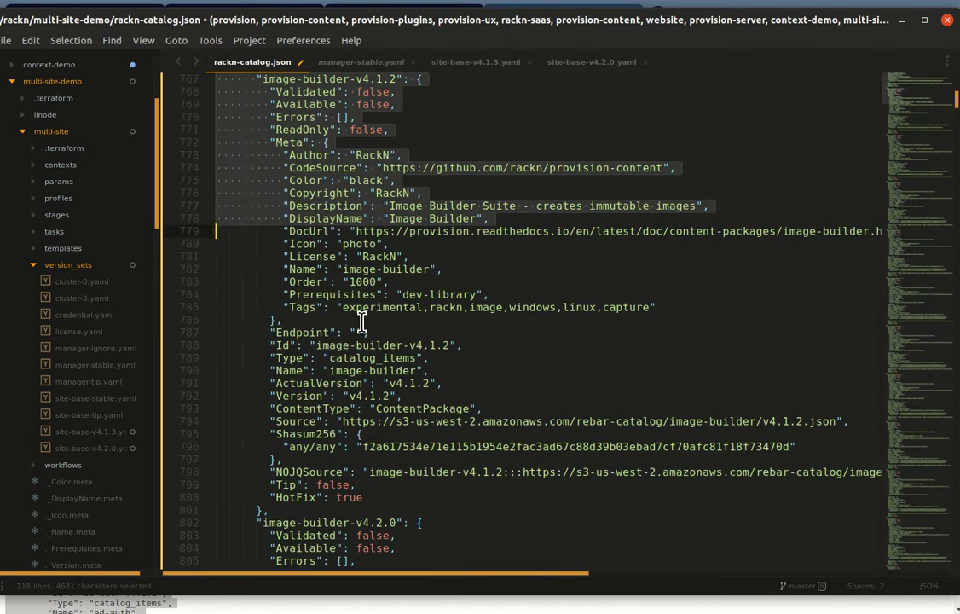
key(shift+Page_Down)
key(shift+Page_Down)
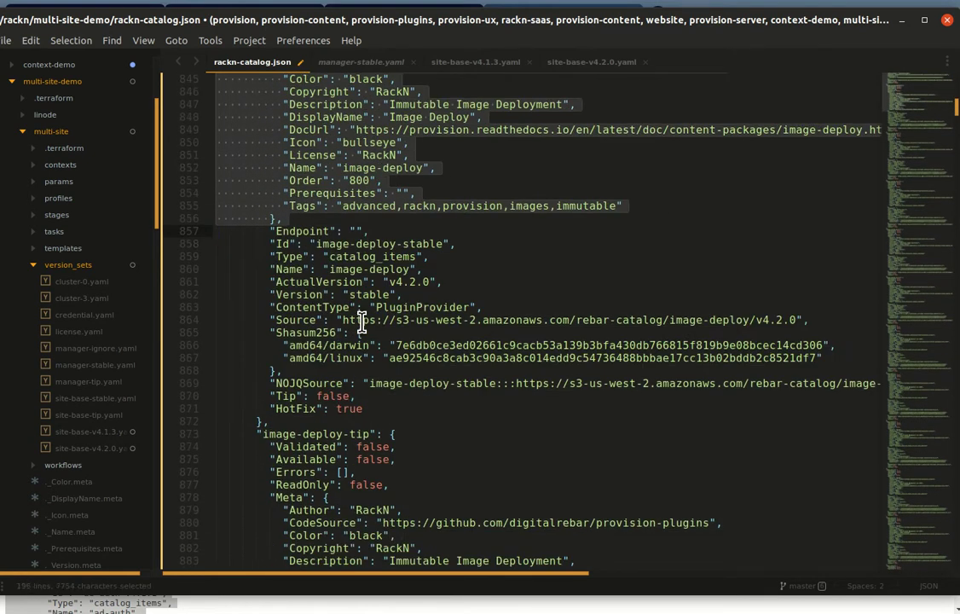
key(shift+Page_Down)
key(shift+Page_Down)
key(shift+Page_Down)
key(shift+Page_Down)
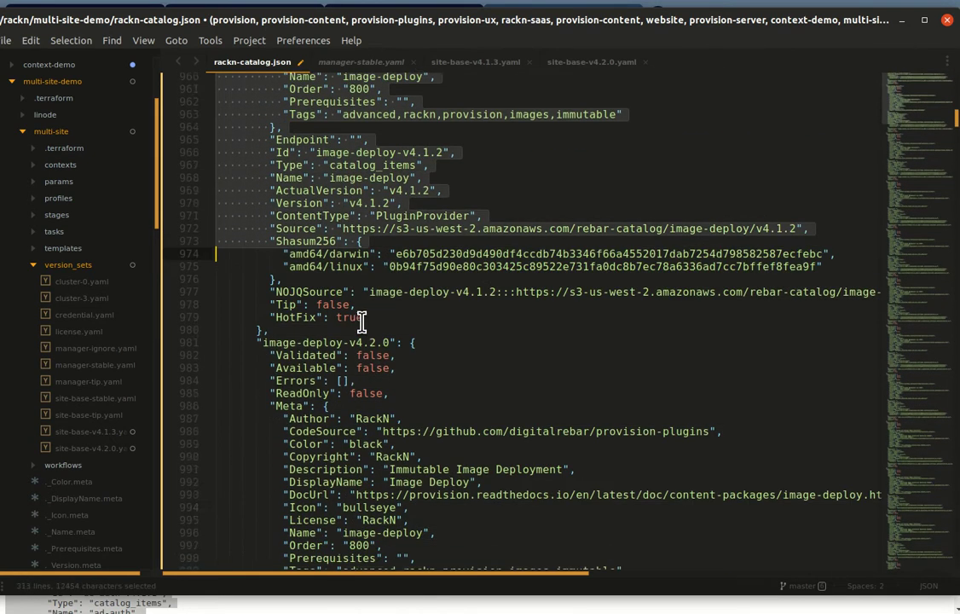
key(shift+Page_Down)
key(shift+Page_Down)
key(shift+Page_Down)
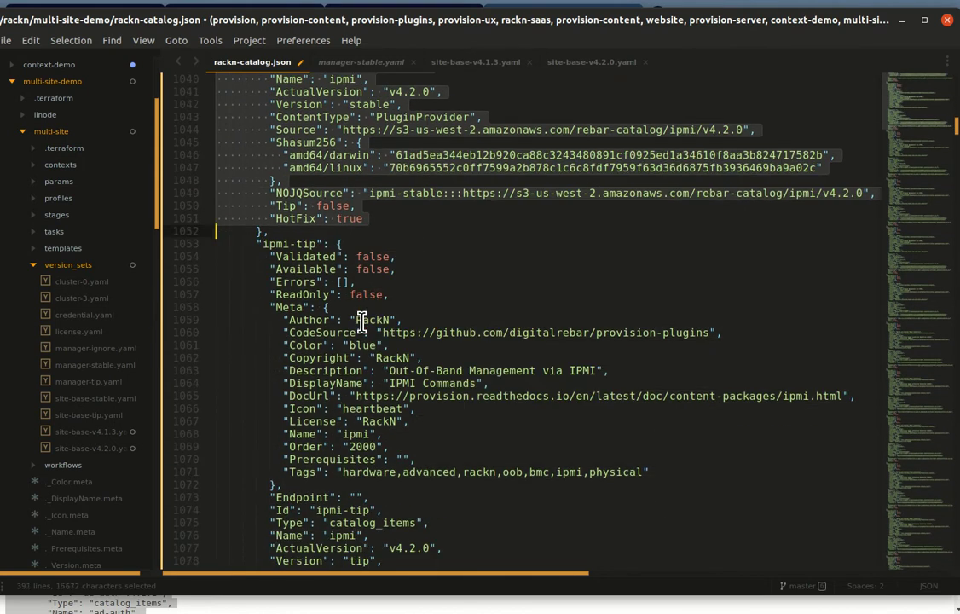
key(shift+Page_Down)
key(shift+Page_Down)
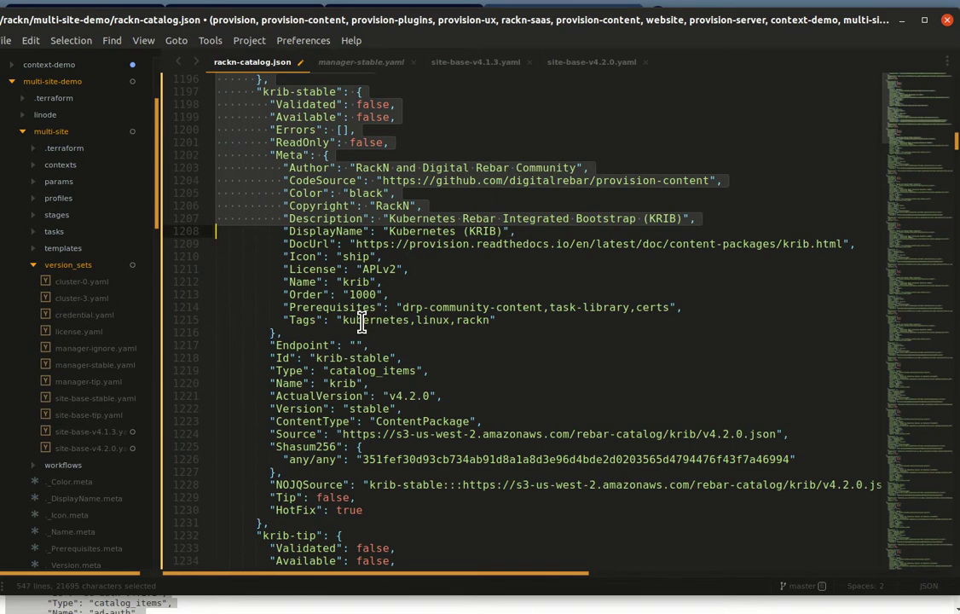
key(shift+Up)
key(shift+Up)
key(shift+Up)
key(shift+Up)
key(shift+Up)
key(shift+Up)
key(shift+Up)
key(shift+Up)
key(shift+Up)
key(shift+Up)
key(shift+Up)
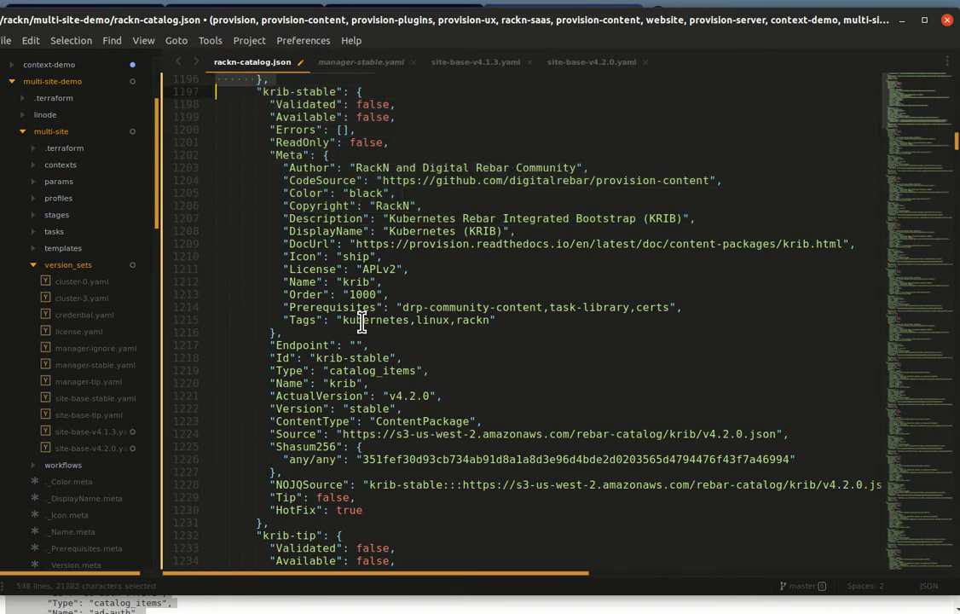
key(Left)
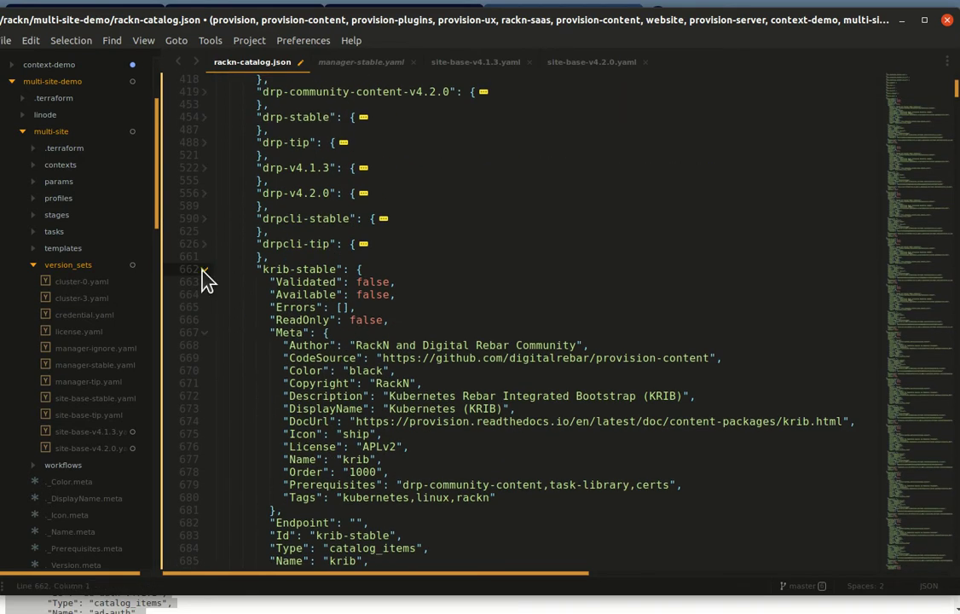
Step: Fold the krib stable, tip, v4.1.1 and v4.1.2 entries and delete krib-v4.1.1
click(205, 269)
click(204, 296)
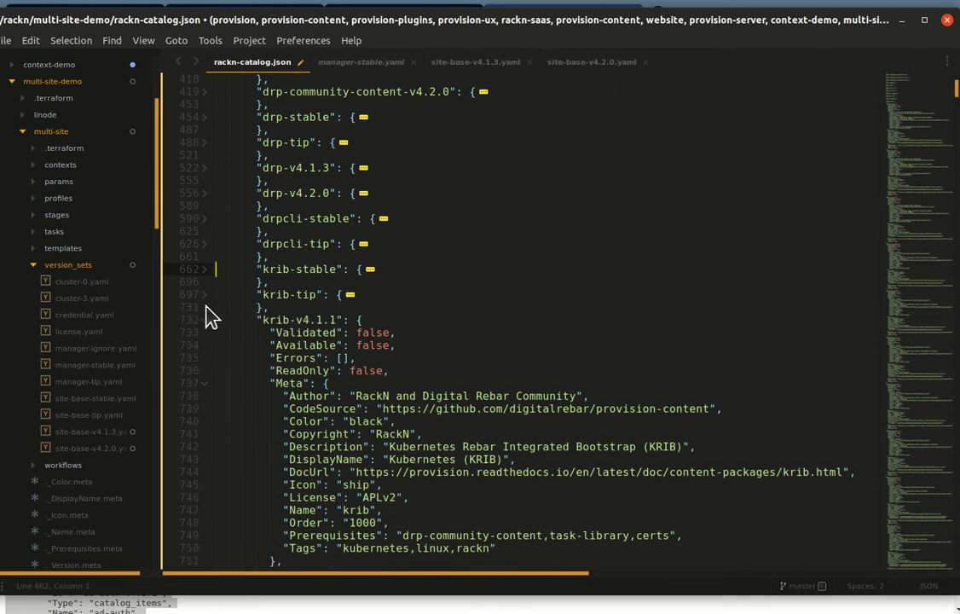
click(205, 320)
click(204, 345)
scroll(217, 350, up, 1)
drag(216, 359, 181, 373)
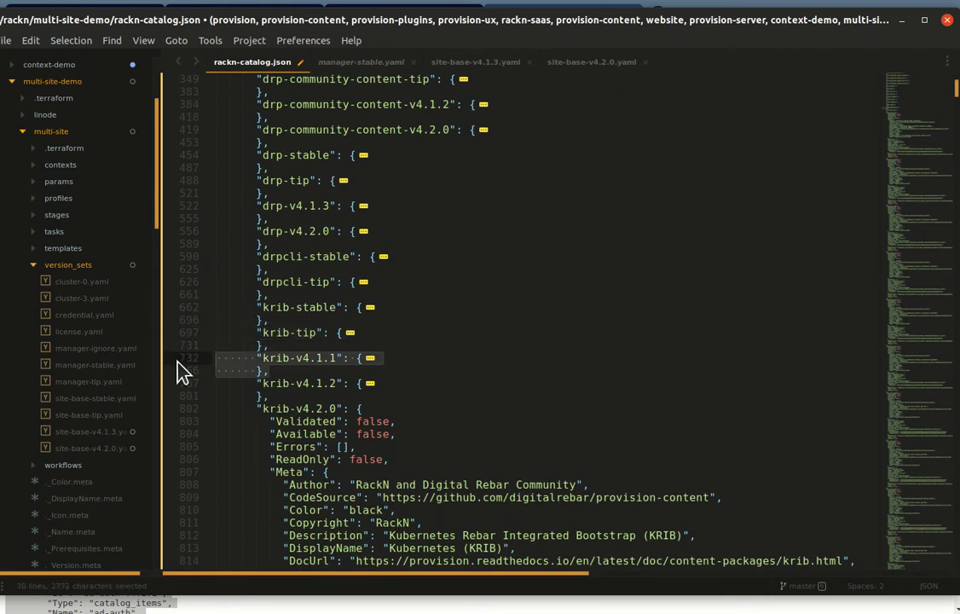
key(Delete)
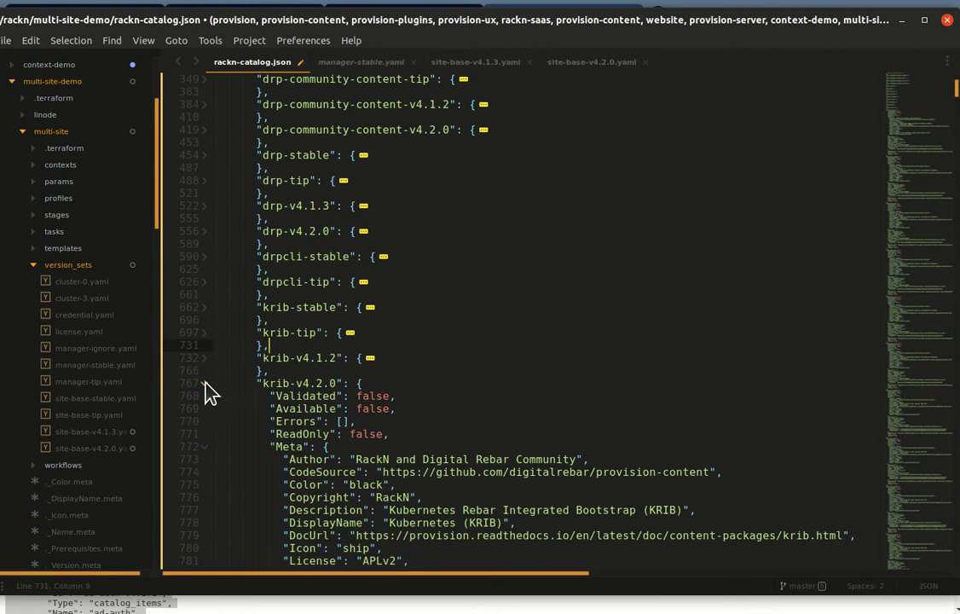
Step: Fold krib-v4.2.0 and place the caret at the start of kubespray-stable
click(208, 384)
scroll(208, 410, down, 2)
click(216, 335)
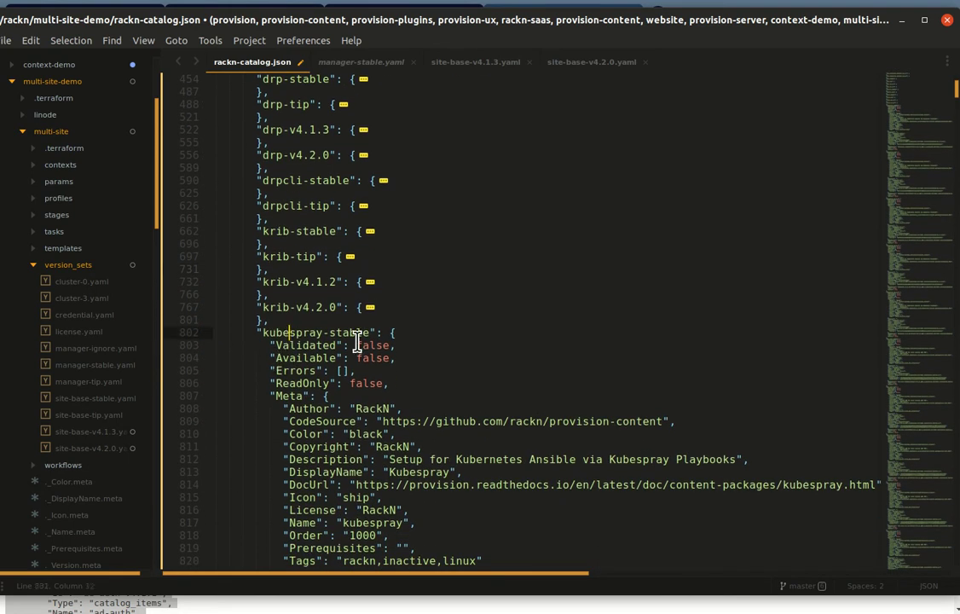
Step: Select all kubespray, kvm-test and lenovo-support entries up to manager-stable and delete them
key(shift+Page_Down)
key(shift+Page_Down)
key(shift+Page_Down)
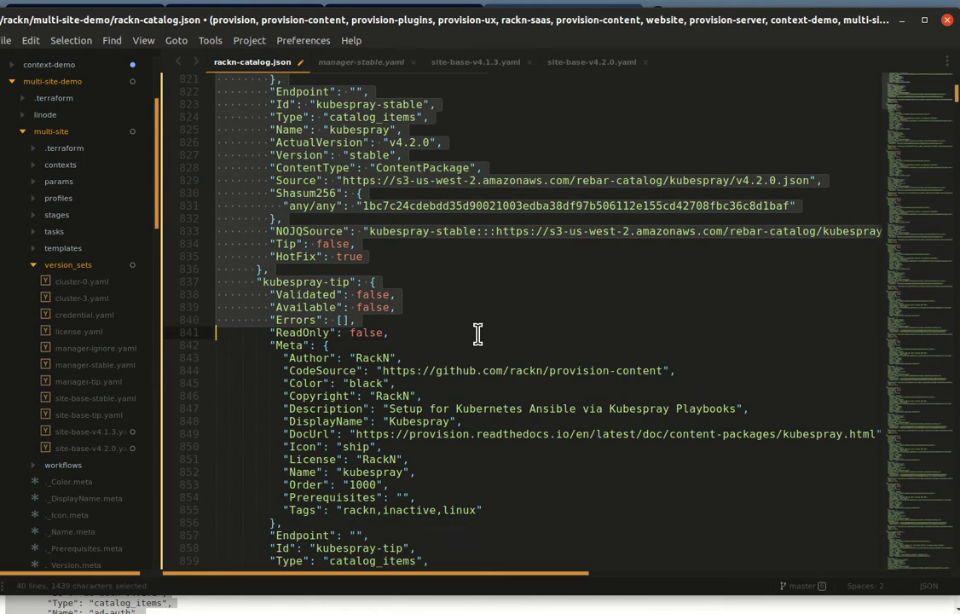
key(shift+Page_Down)
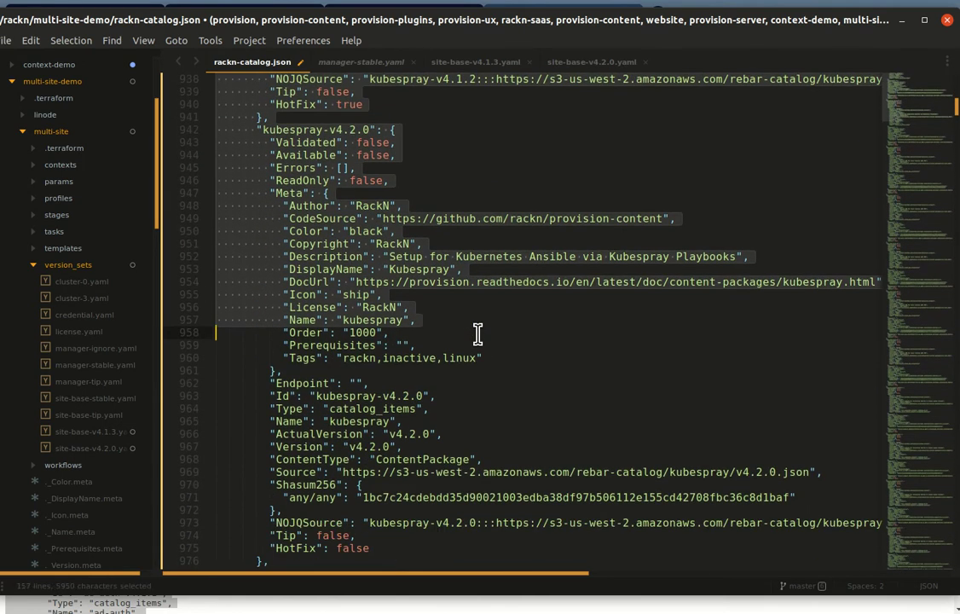
key(shift+Page_Down)
key(shift+Page_Down)
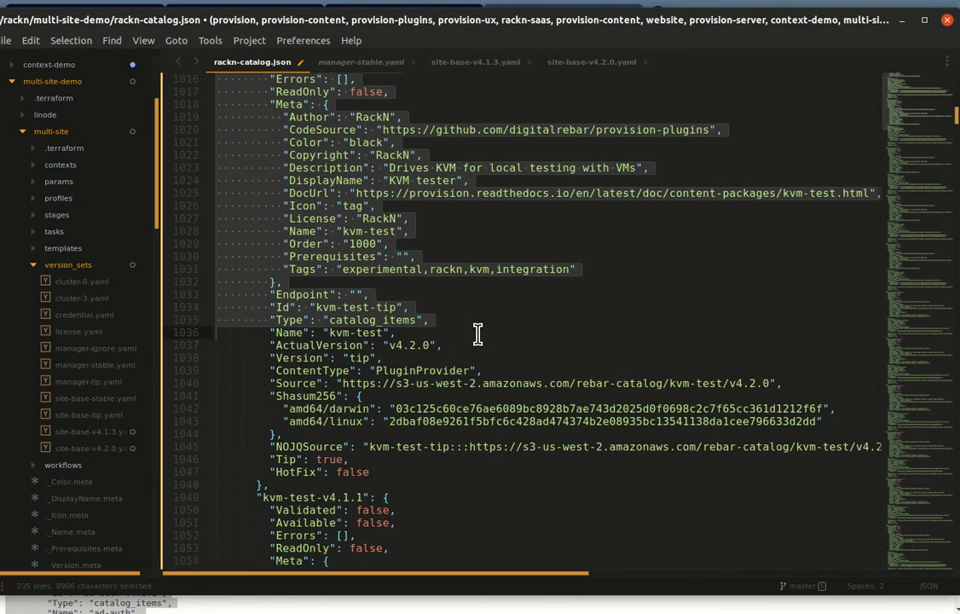
key(shift+Page_Down)
key(shift+Page_Down)
key(shift+Page_Down)
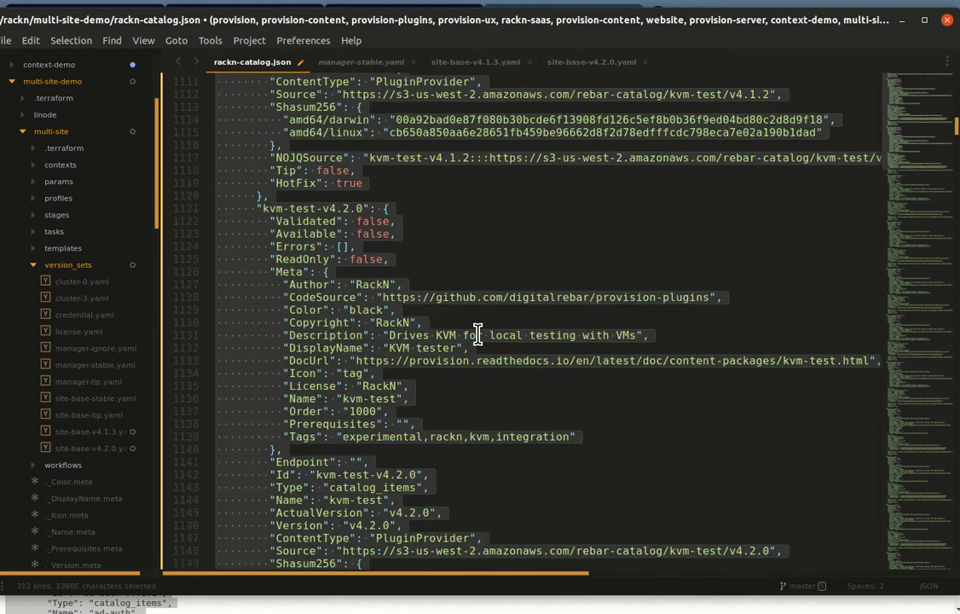
key(shift+Page_Down)
key(shift+Page_Down)
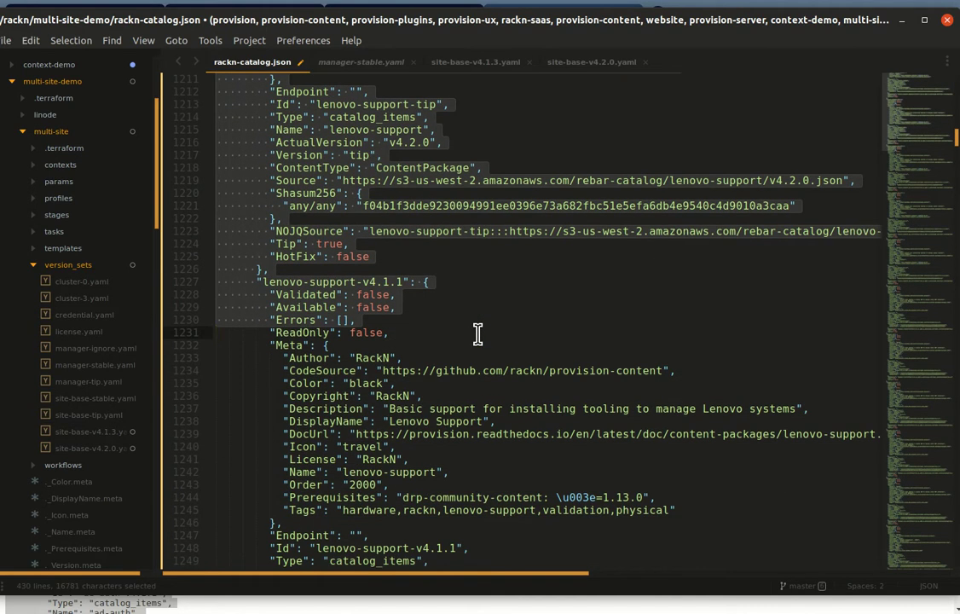
key(shift+Page_Down)
key(shift+Page_Down)
key(shift+Page_Down)
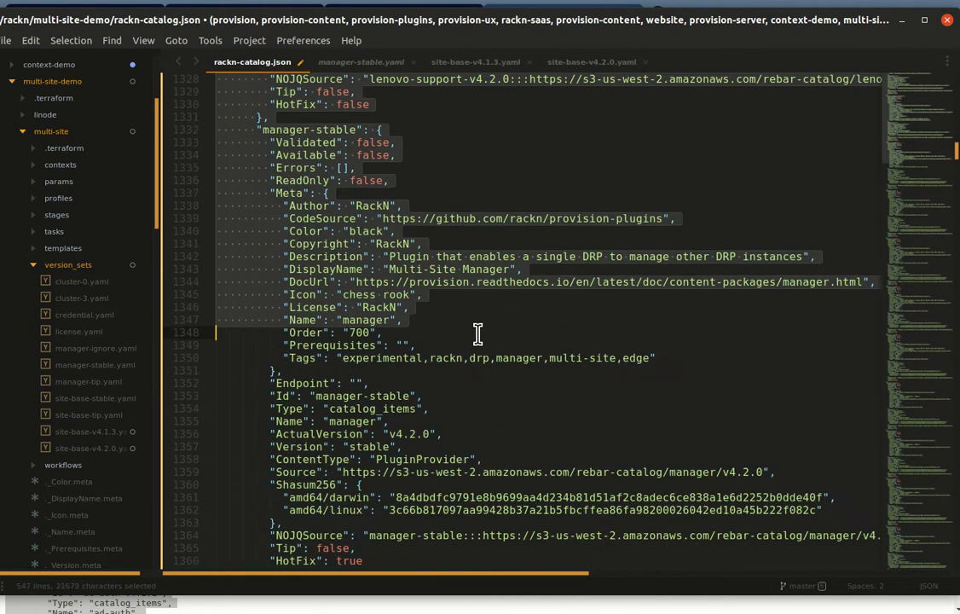
key(shift+Up)
key(shift+Up)
key(shift+Up)
key(shift+Up)
key(shift+Up)
key(shift+Up)
key(shift+Up)
key(shift+Up)
key(shift+Up)
key(shift+Up)
key(shift+Up)
key(shift+Up)
key(shift+Up)
key(shift+Up)
key(shift+Up)
key(shift+Up)
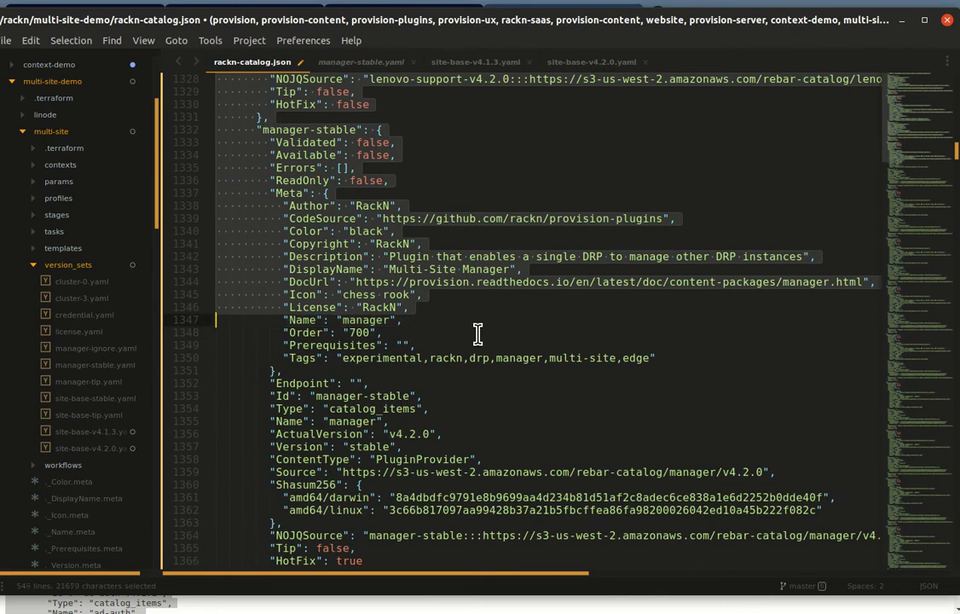
key(Delete)
scroll(478, 334, up, 4)
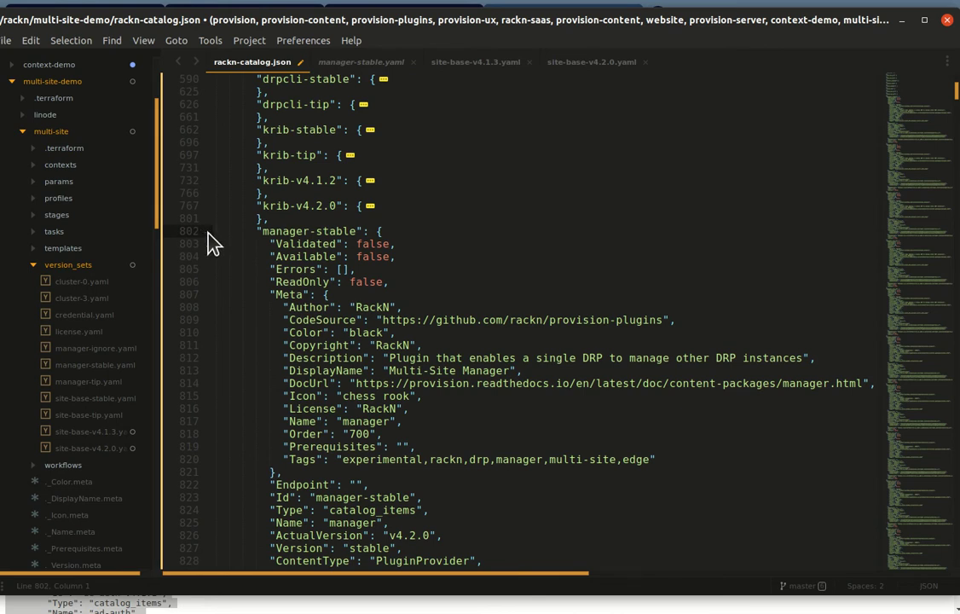
Step: Fold the manager stable, tip, v4.1.1 and v4.1.2 entries and delete manager-v4.1.1
click(204, 231)
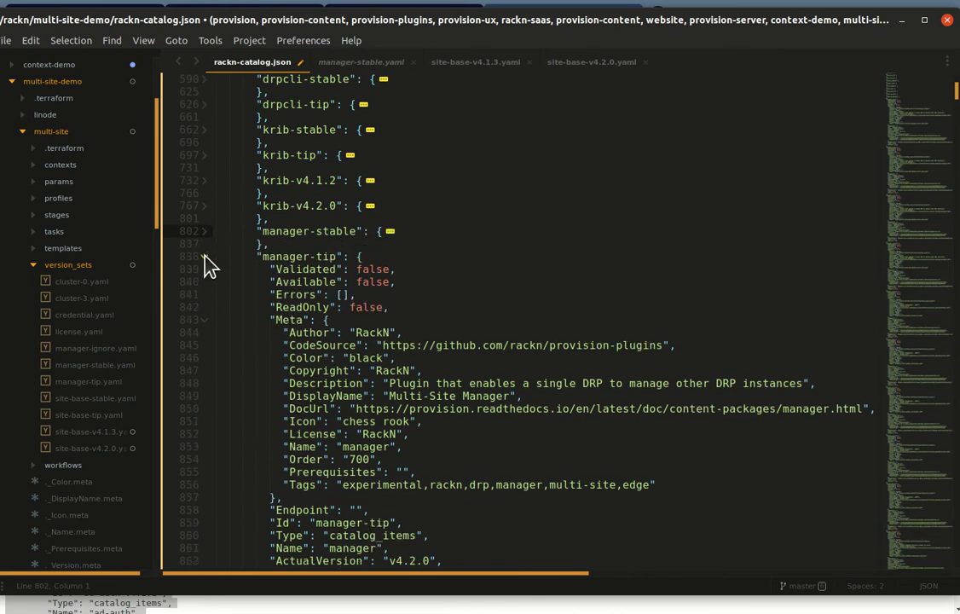
click(205, 255)
click(205, 282)
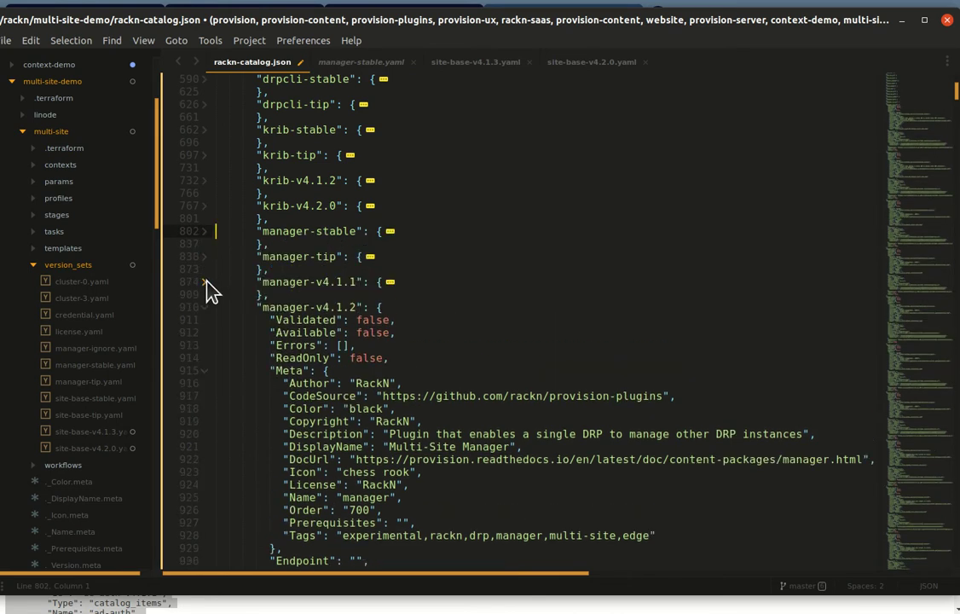
click(206, 308)
click(178, 282)
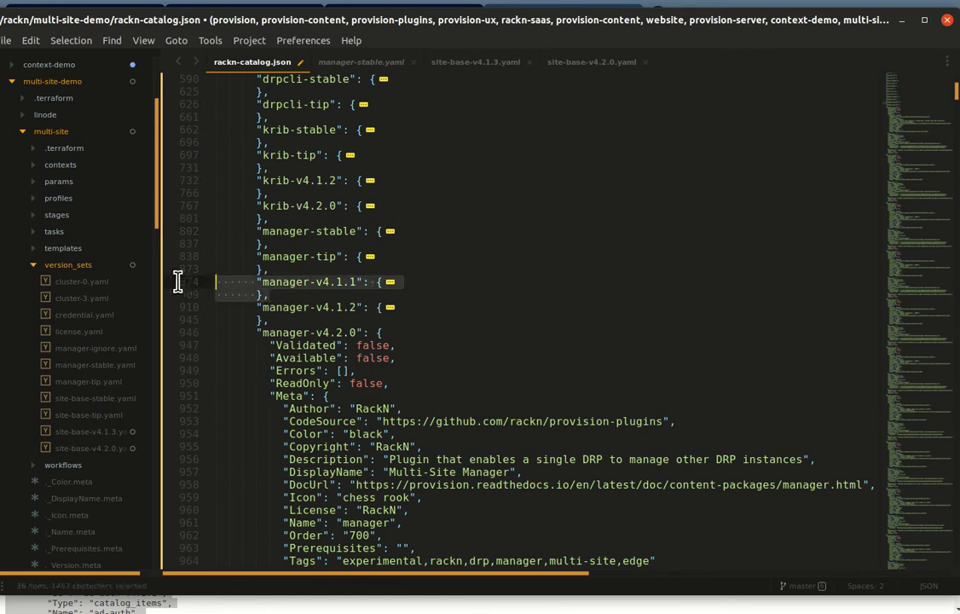
key(BackSpace)
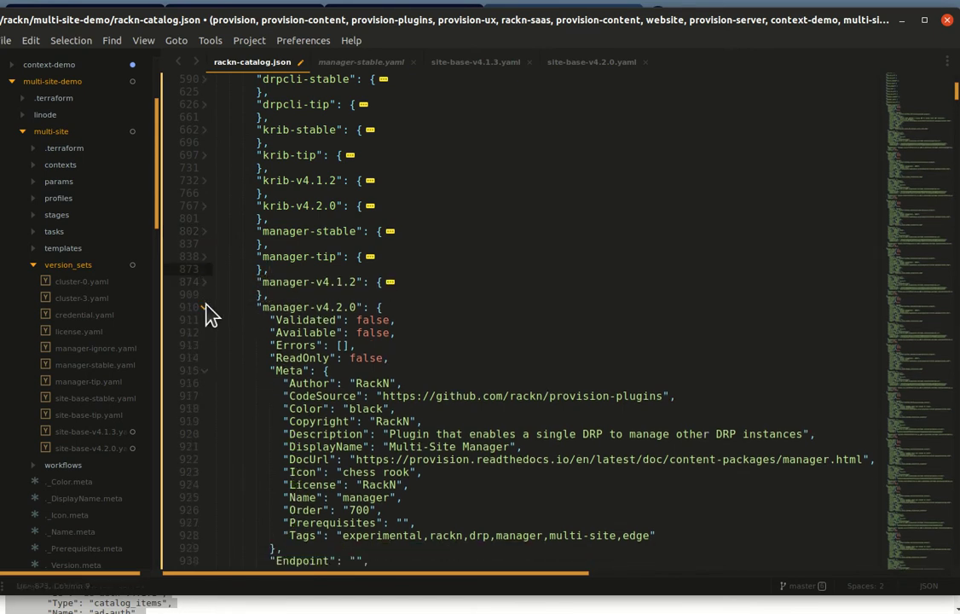
Step: Fold the manager-v4.2.0 and netbox-stable entries and place the caret on netbox-stable
click(204, 306)
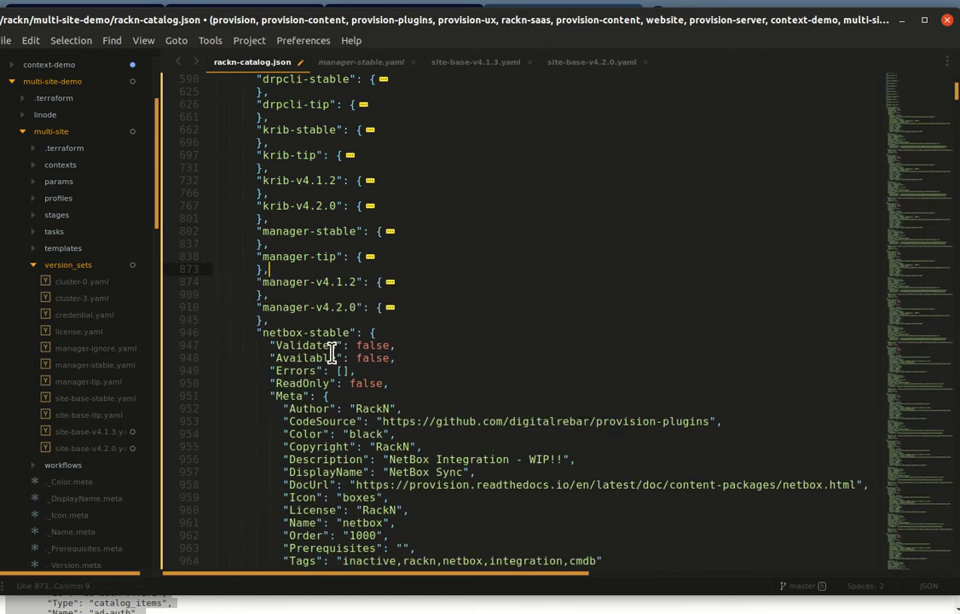
click(204, 332)
click(264, 333)
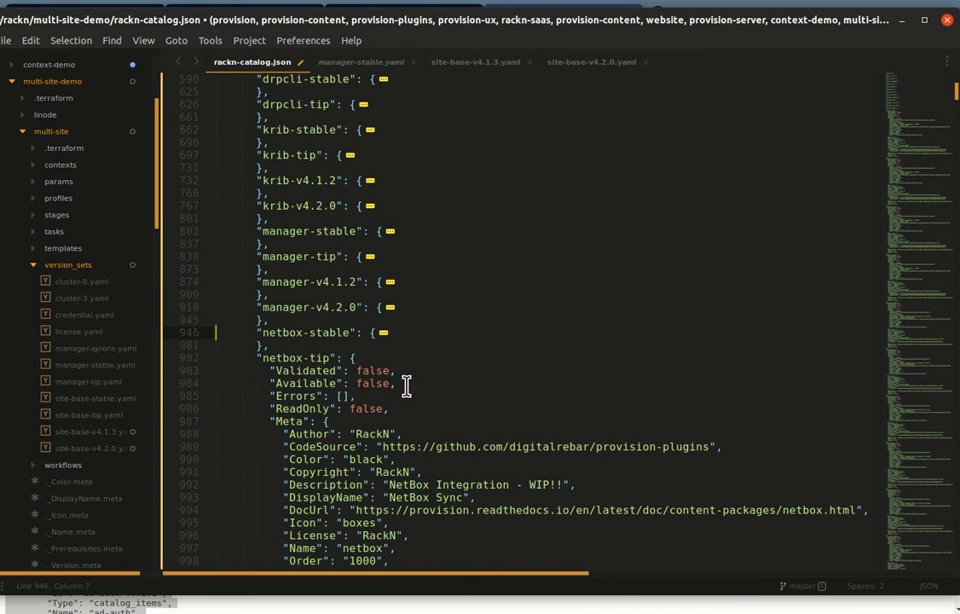
Step: Cut the netbox, opsramp, os-other, ovirt, packet-ipmi, pool, rack, raid, rancheros, slack and sledgehammer-builder entries
key(shift+Down)
key(shift+Down)
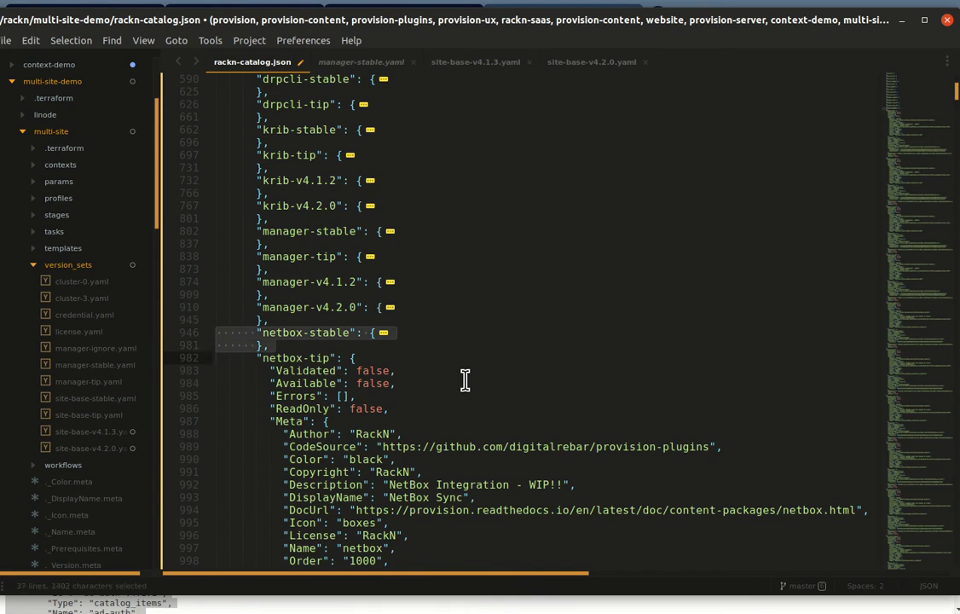
key(shift+Page_Down)
key(shift+Page_Down)
key(shift+Page_Down)
key(shift+Page_Down)
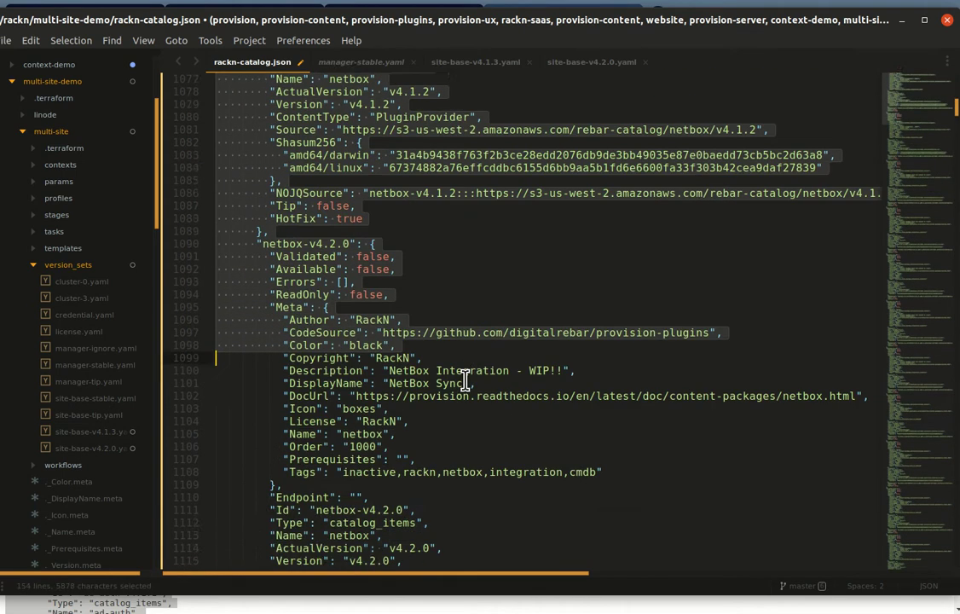
key(shift+Page_Down)
key(shift+Page_Down)
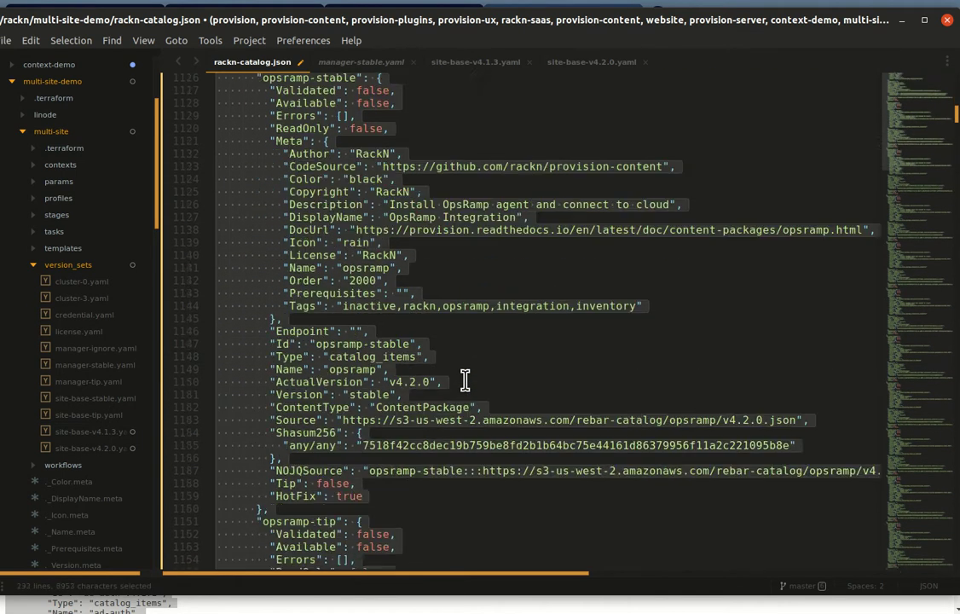
key(shift+Page_Down)
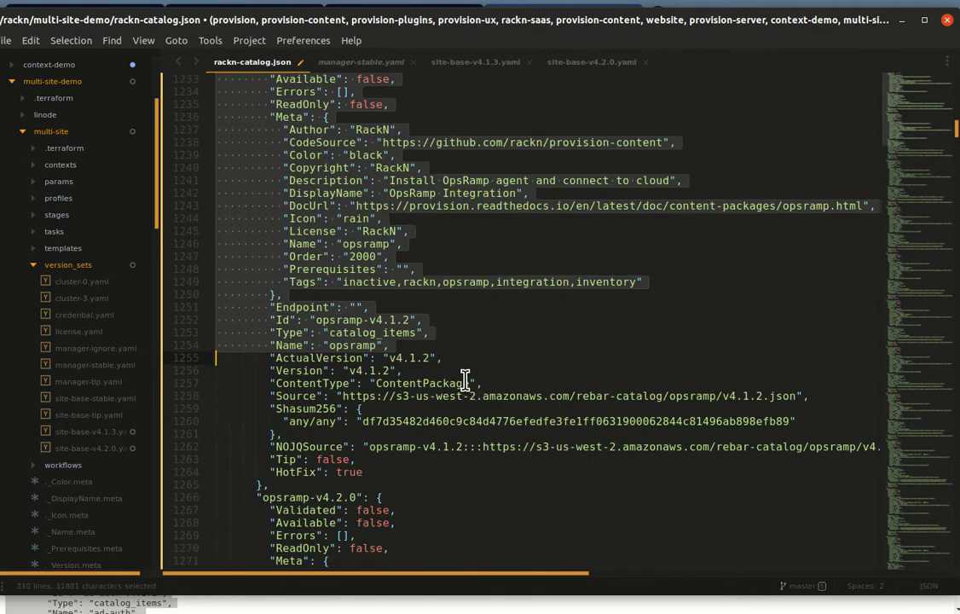
key(shift+Page_Down)
key(shift+Page_Down)
key(shift+Page_Down)
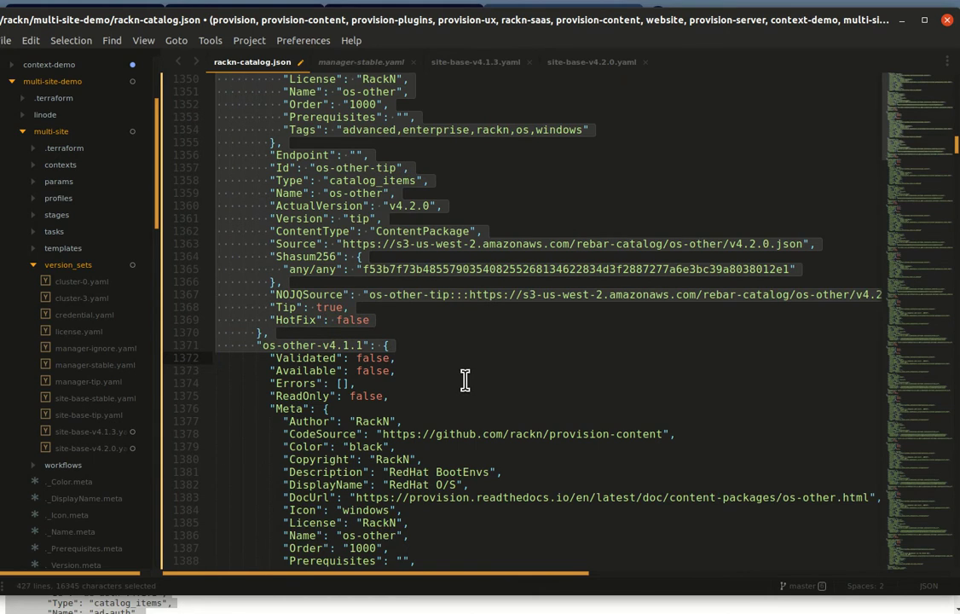
key(shift+Page_Down)
key(shift+Page_Down)
key(shift+Page_Down)
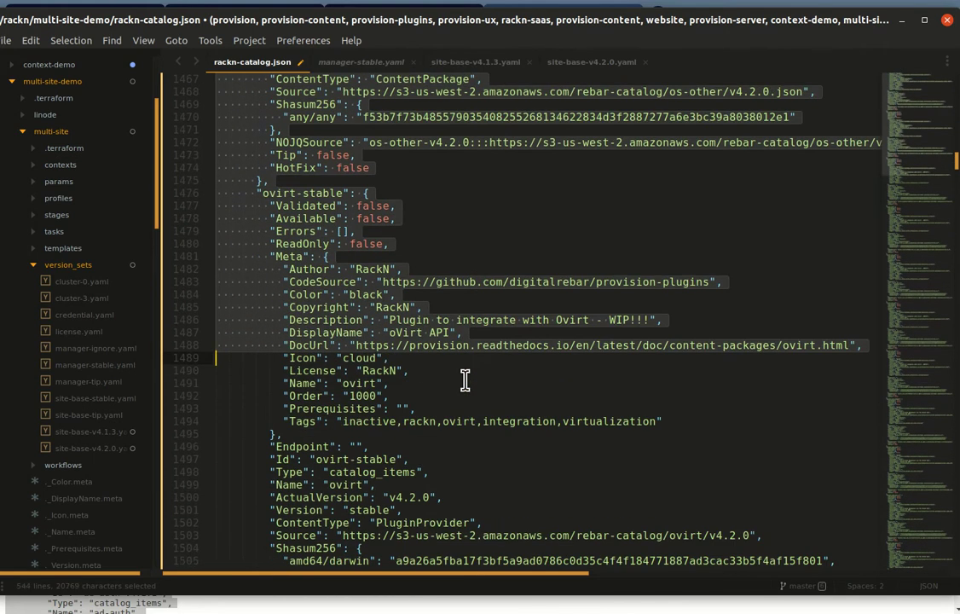
key(shift+Page_Down)
key(shift+Page_Down)
key(shift+Page_Down)
key(shift+Page_Down)
key(shift+Page_Down)
key(shift+Page_Down)
key(shift+Page_Down)
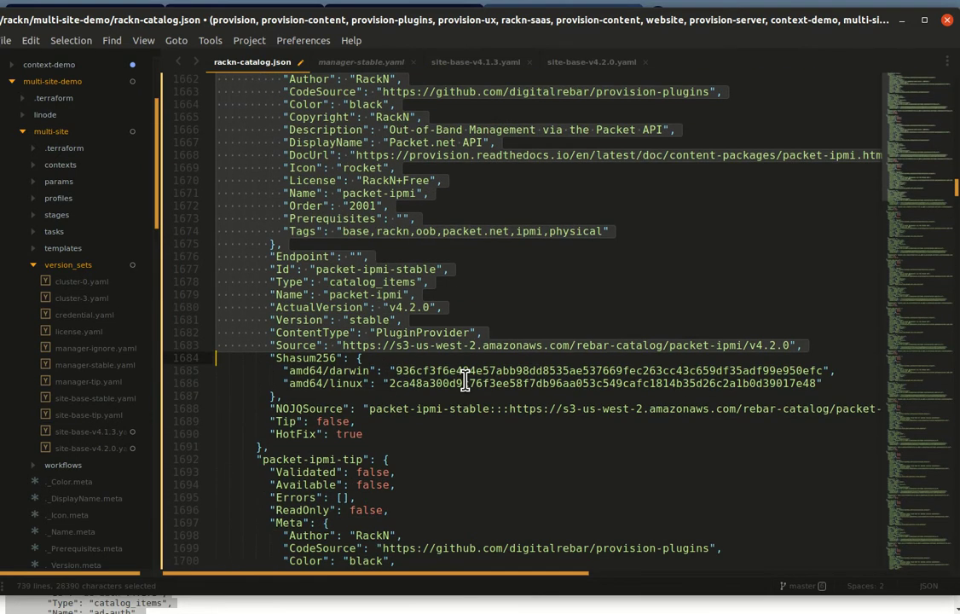
key(shift+Page_Down)
key(shift+Page_Down)
key(shift+Page_Down)
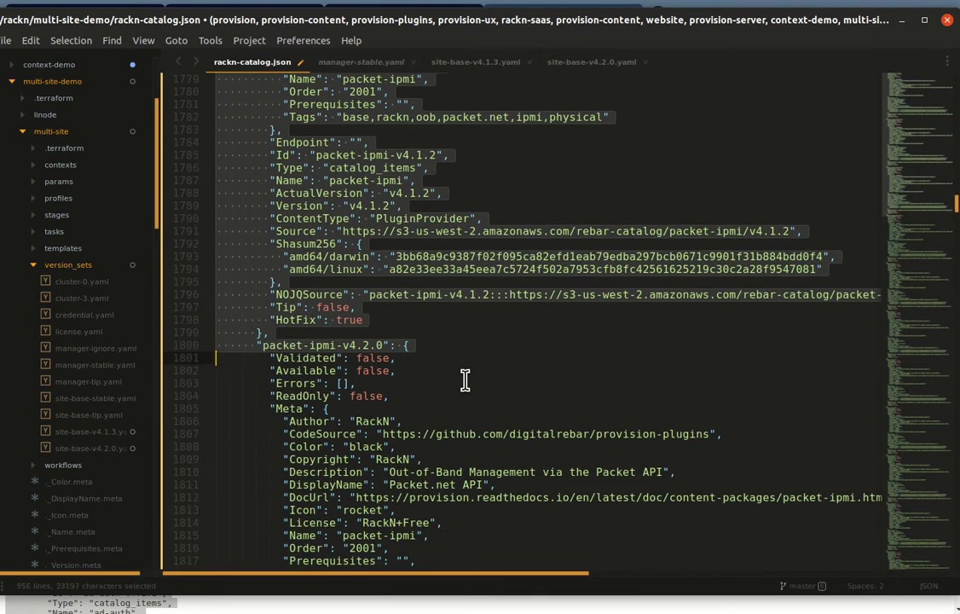
key(shift+Page_Down)
key(shift+Page_Down)
key(shift+Page_Down)
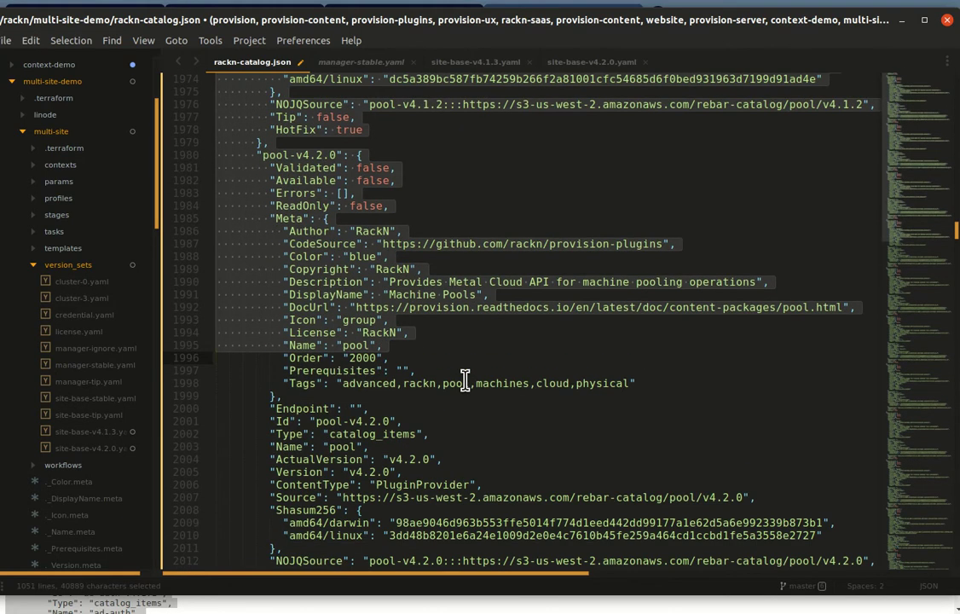
key(shift+Page_Down)
key(shift+Page_Down)
key(shift+Page_Down)
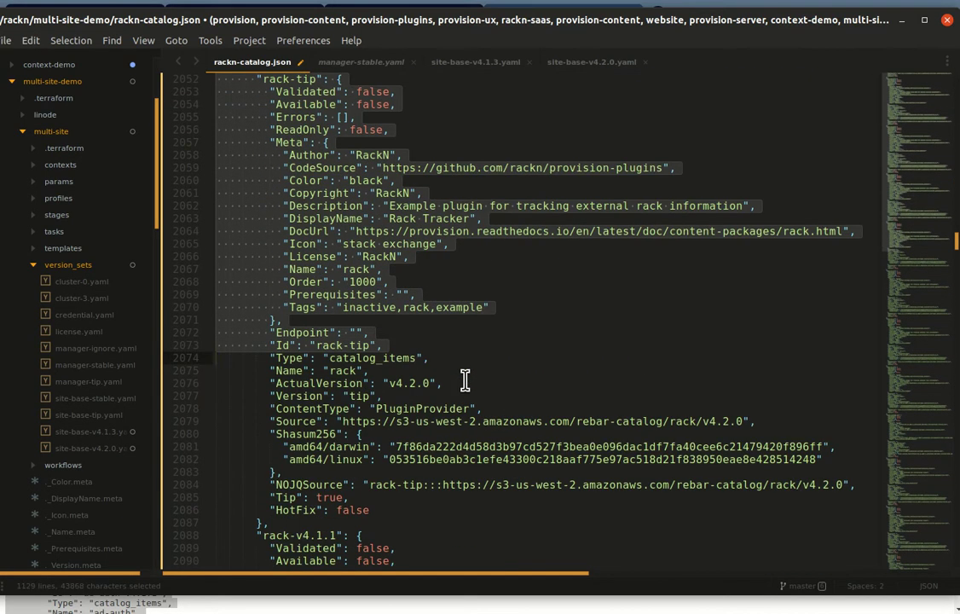
key(shift+Page_Down)
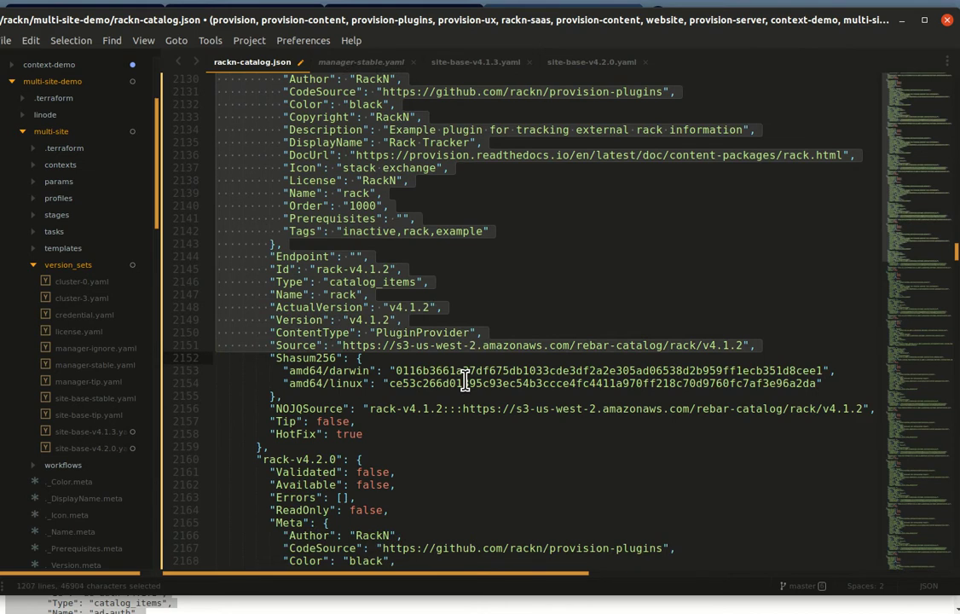
key(shift+Page_Down)
key(shift+Page_Down)
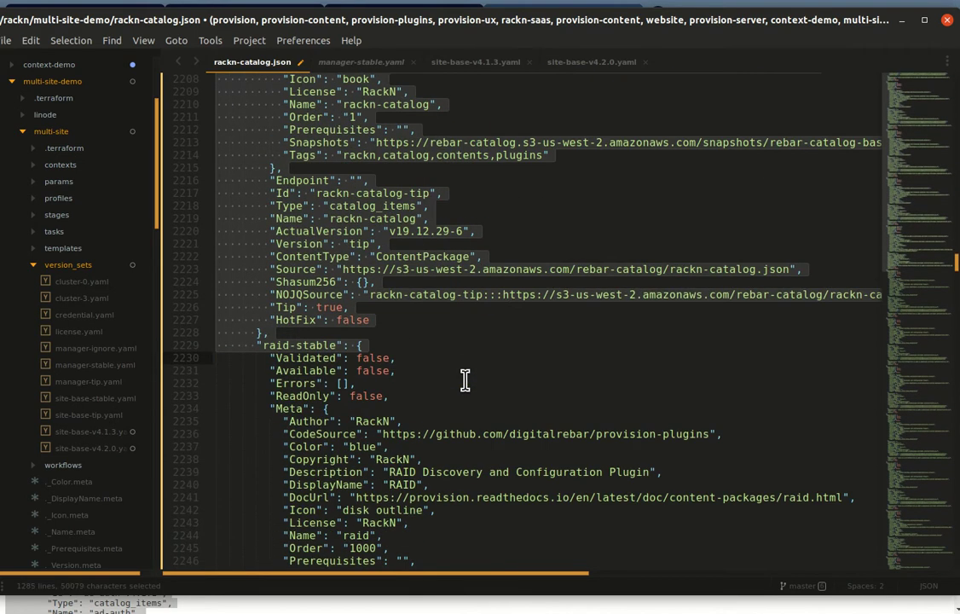
key(shift+Page_Up)
key(shift+Down)
key(shift+Down)
key(shift+Down)
key(shift+Down)
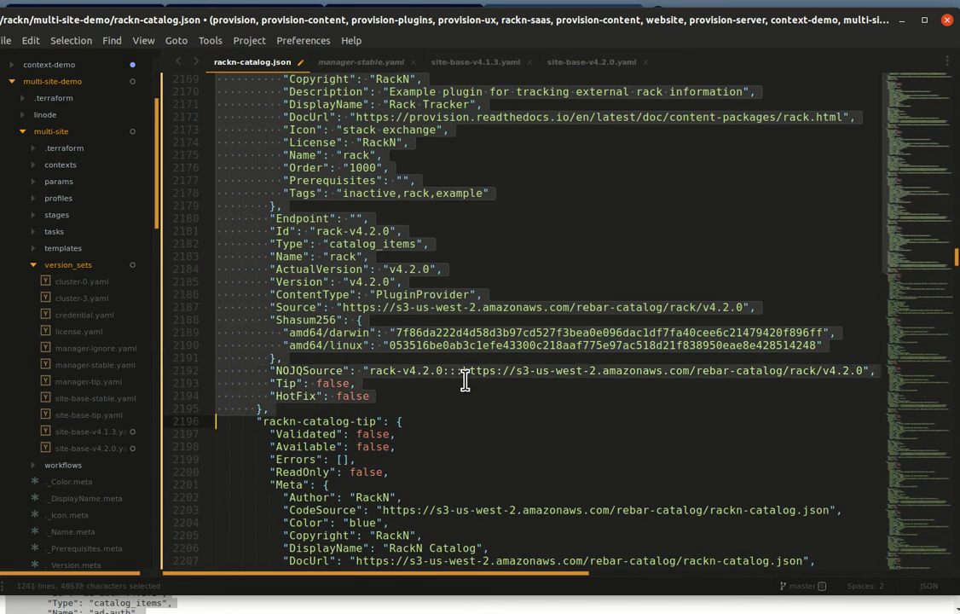
key(shift+Down)
key(shift+Down)
key(shift+Page_Down)
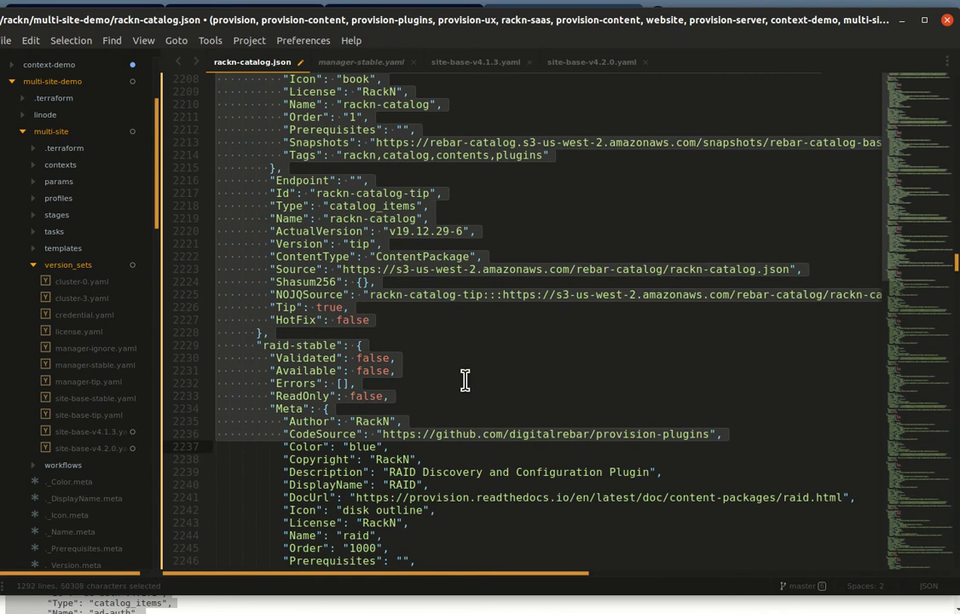
key(shift+Page_Down)
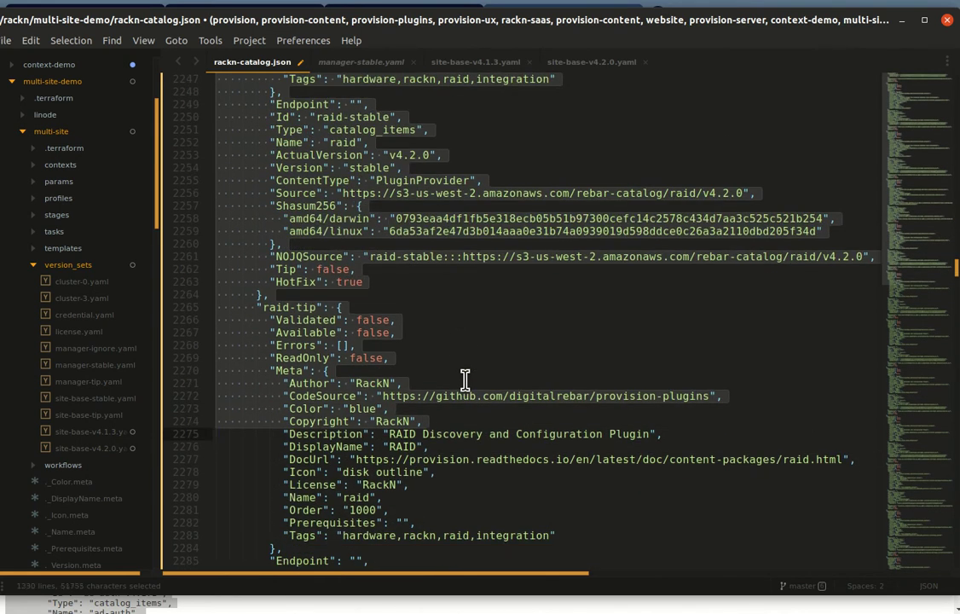
key(shift+Page_Down)
key(shift+Page_Down)
key(shift+Page_Down)
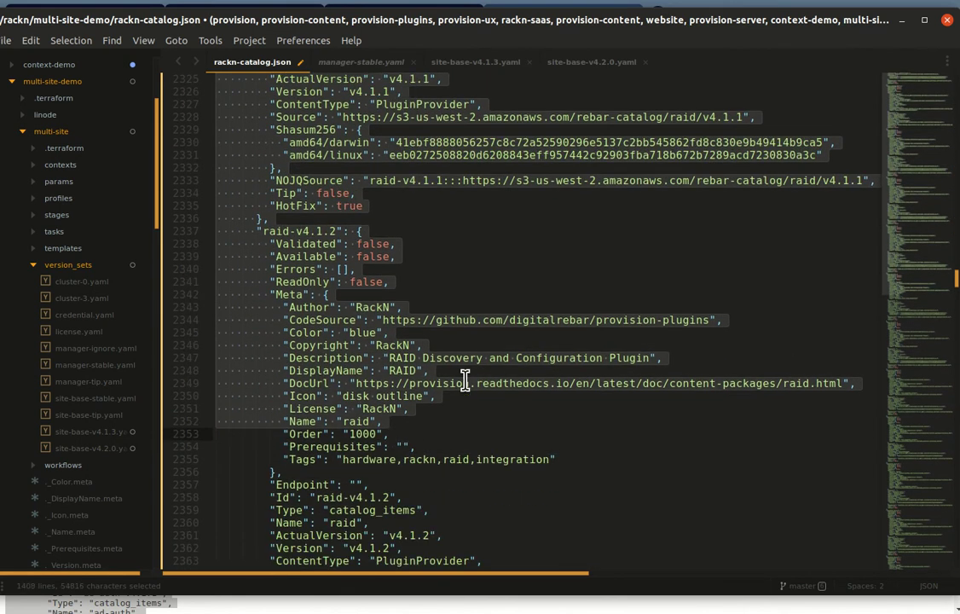
key(shift+Page_Down)
key(shift+Page_Down)
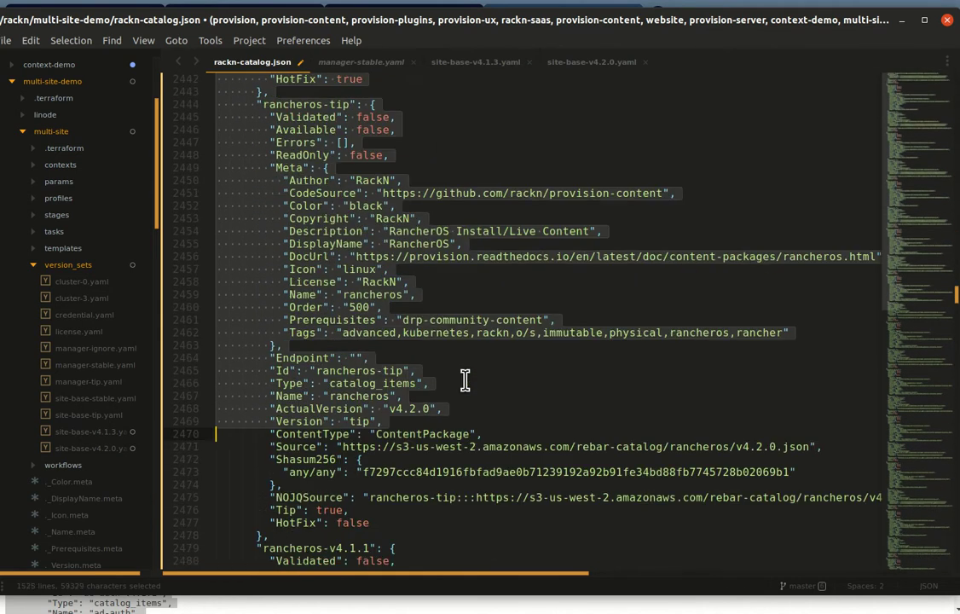
key(shift+Page_Down)
key(shift+Page_Down)
key(shift+Page_Down)
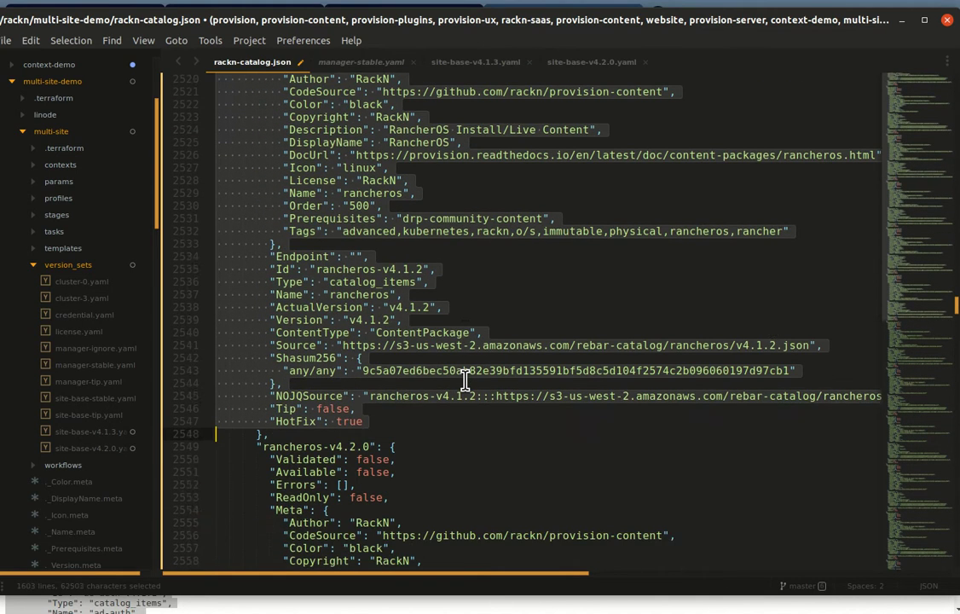
key(shift+Page_Down)
key(shift+Page_Down)
key(shift+Page_Down)
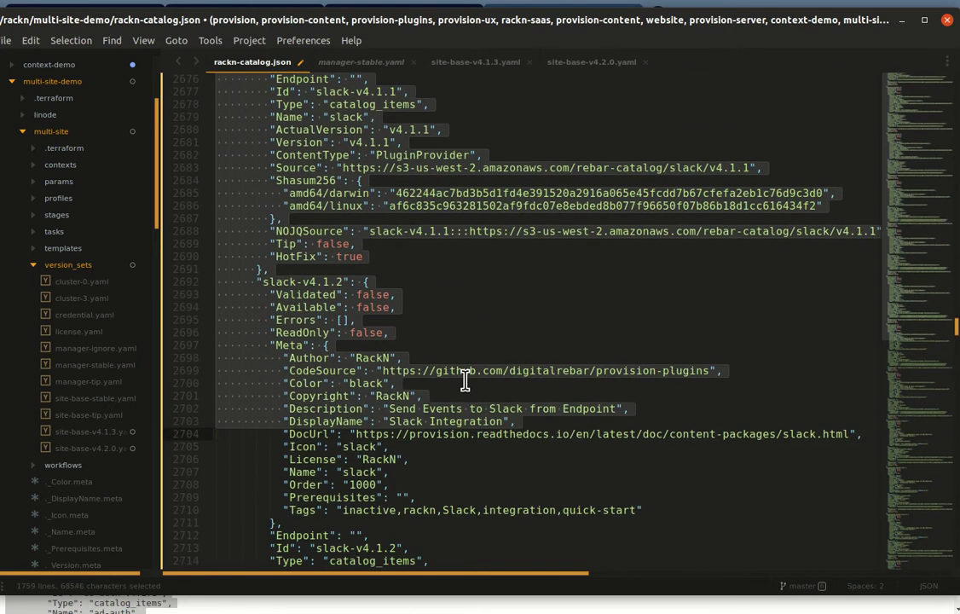
key(shift+Page_Down)
key(shift+Page_Down)
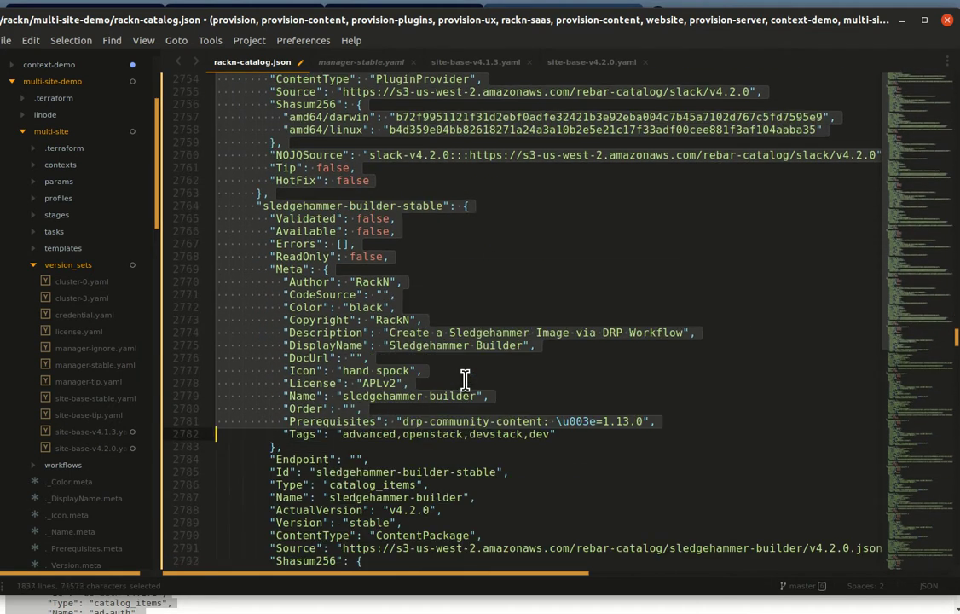
key(shift+Page_Down)
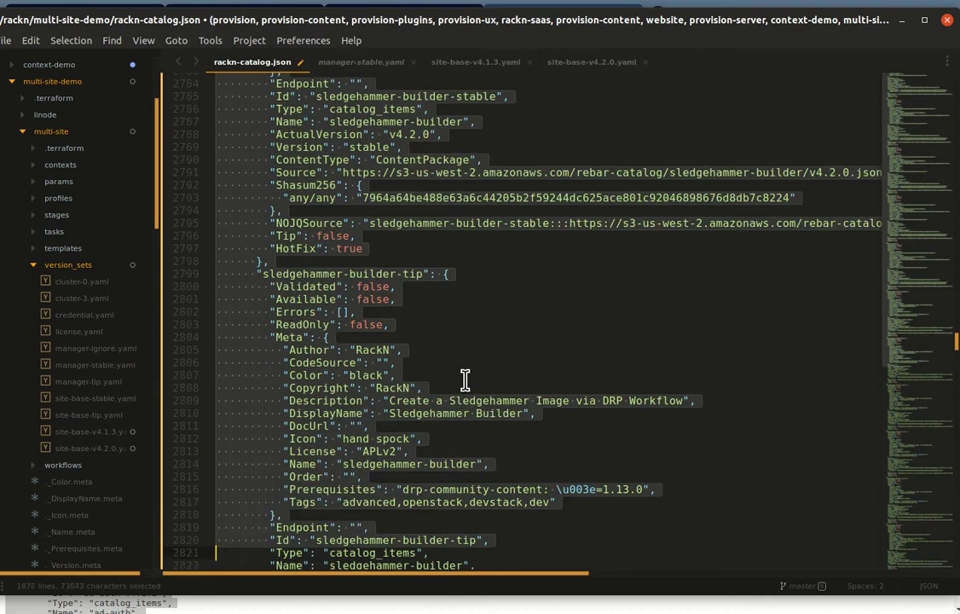
key(shift+Page_Down)
key(shift+Page_Down)
key(shift+Page_Down)
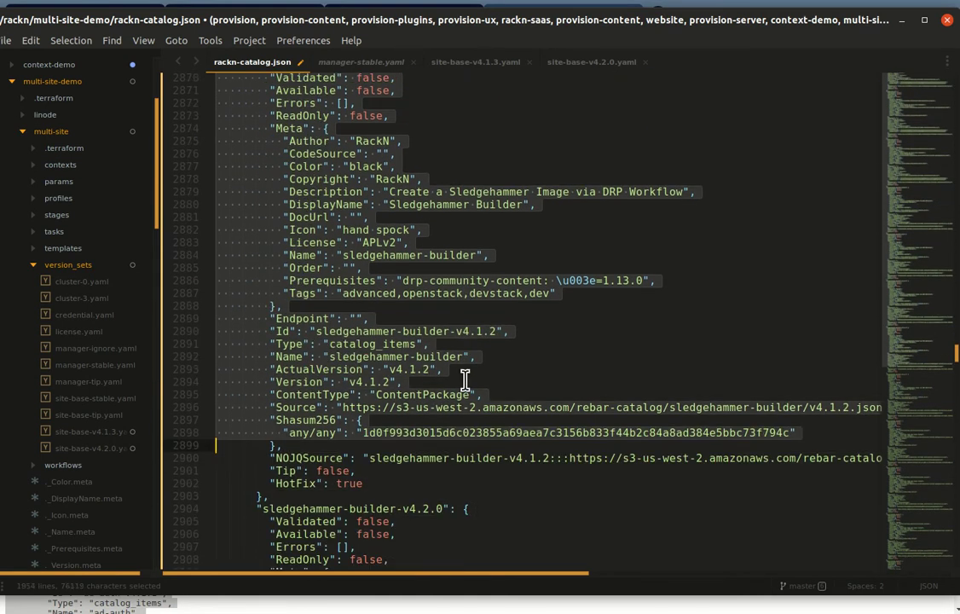
scroll(464, 379, down, 1)
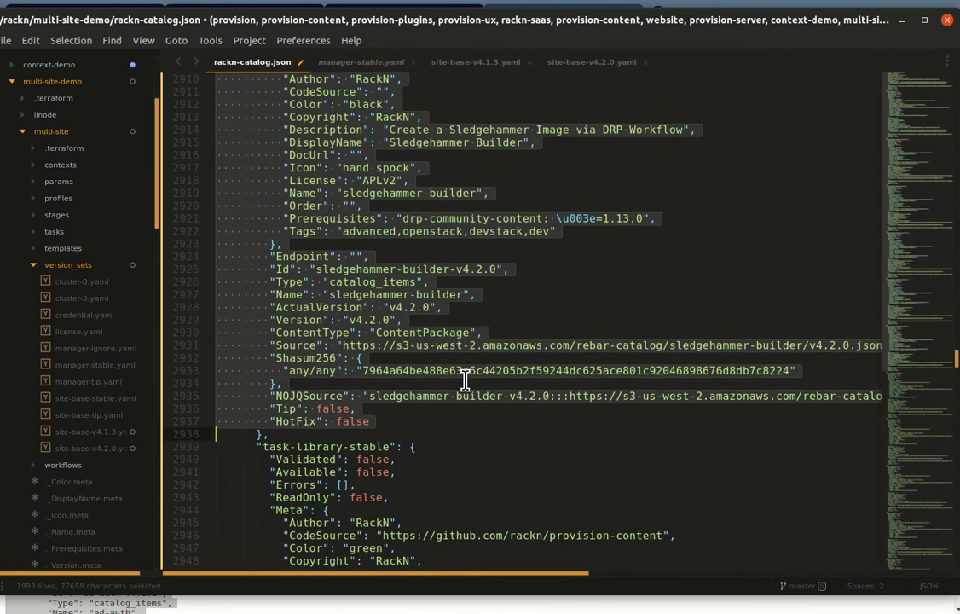
key(ctrl+x)
Step: Fold the task-library stable, tip, v4.1.1, v4.1.2 and v4.2.0 entries
scroll(465, 380, up, 5)
scroll(464, 380, up, 1)
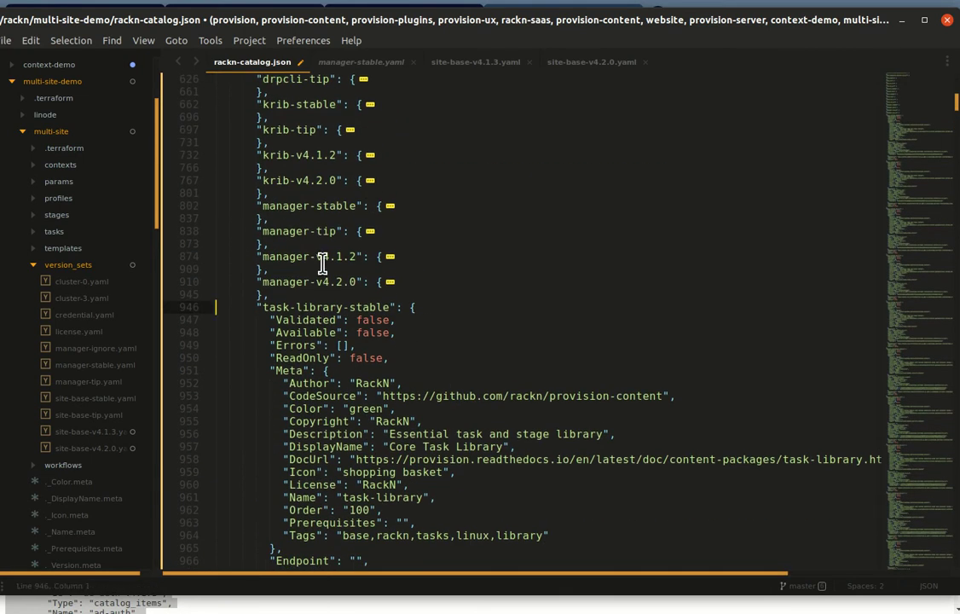
click(205, 307)
click(205, 332)
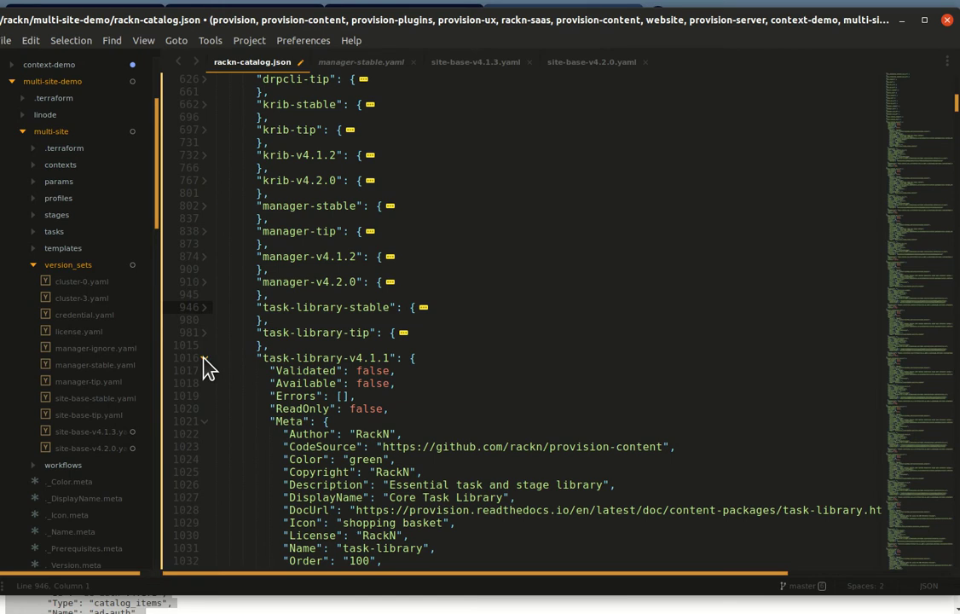
click(204, 359)
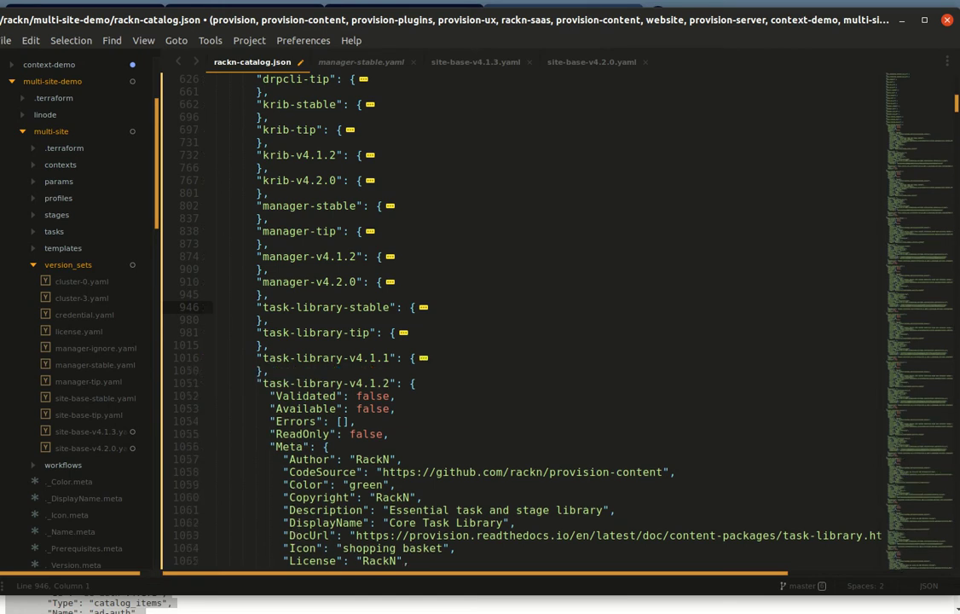
click(203, 383)
click(204, 384)
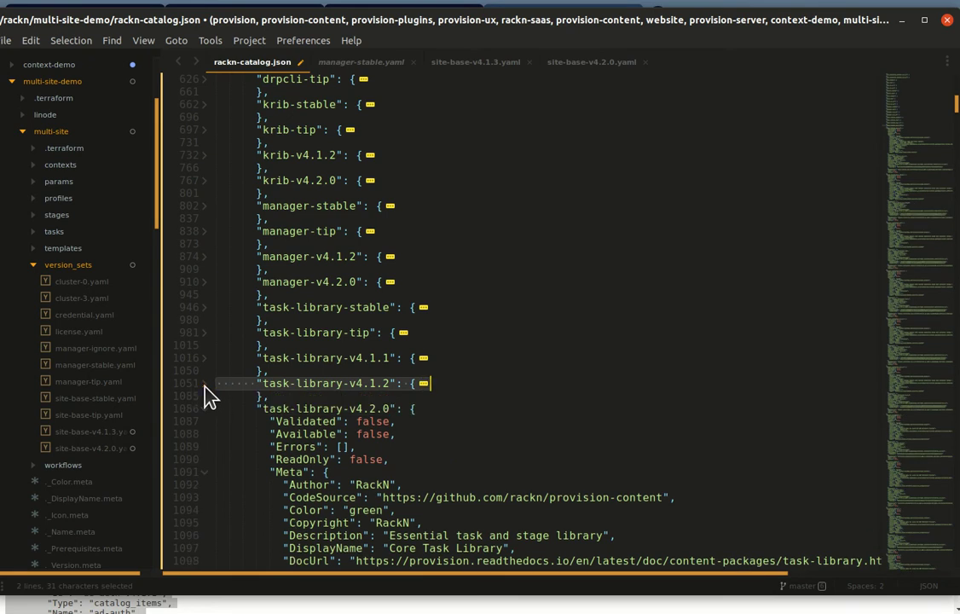
click(206, 411)
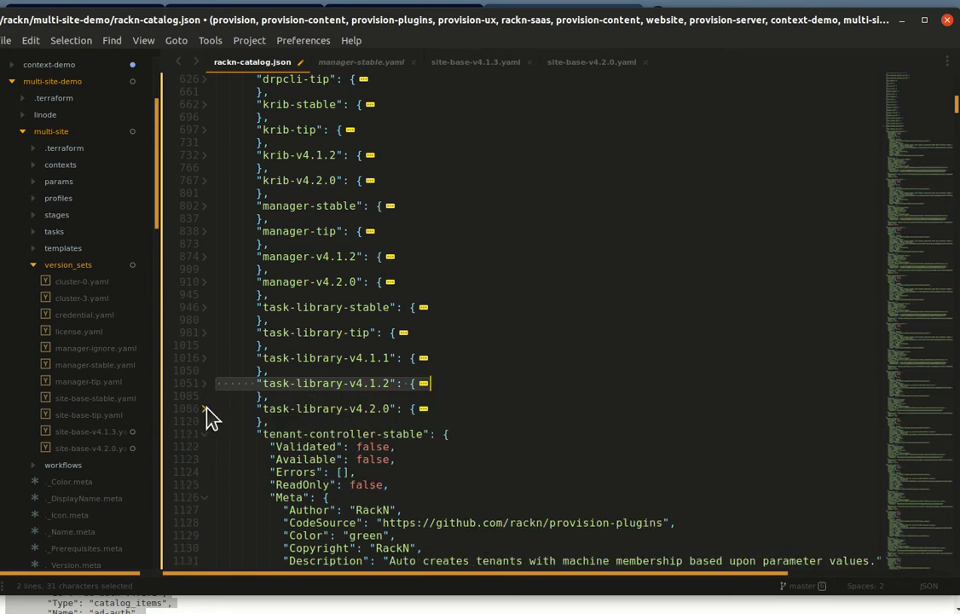
Step: Delete the folded task-library-v4.1.1 block and its leftover blank line
click(343, 375)
key(shift+Up)
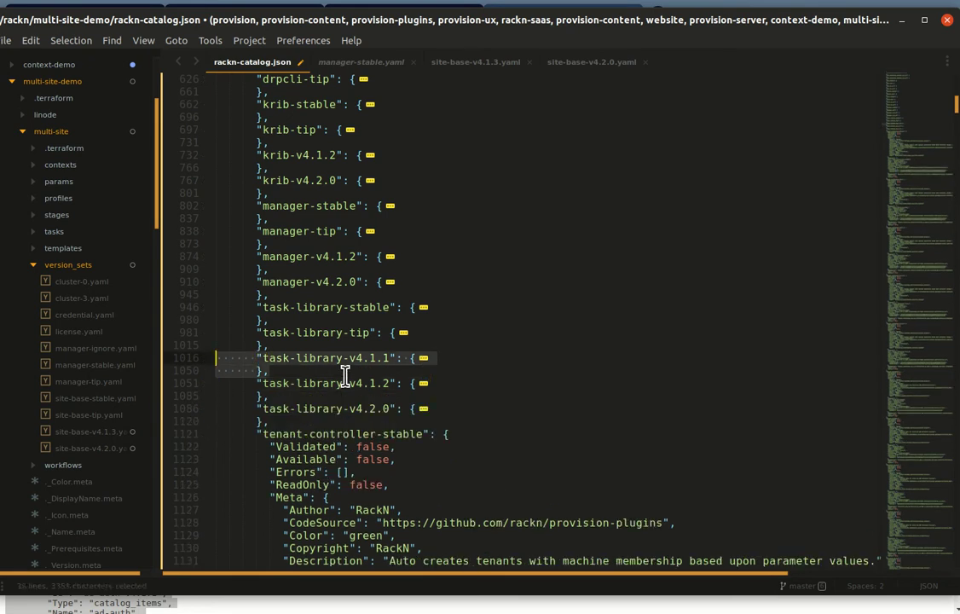
key(BackSpace)
key(Delete)
scroll(376, 387, down, 1)
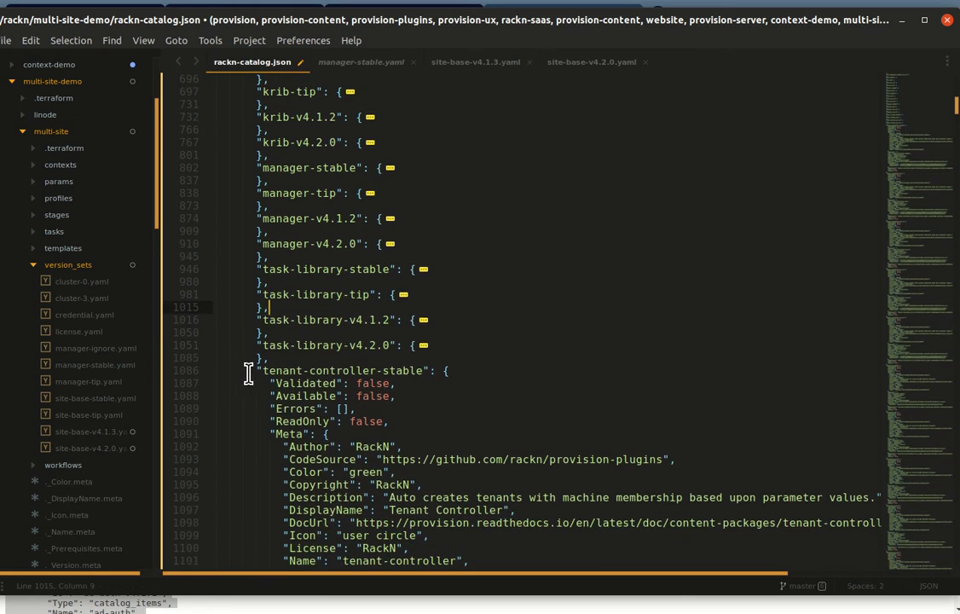
Step: Select from tenant-controller-stable through the last tower entry, stopping before ux-views-stable, and delete it
click(217, 373)
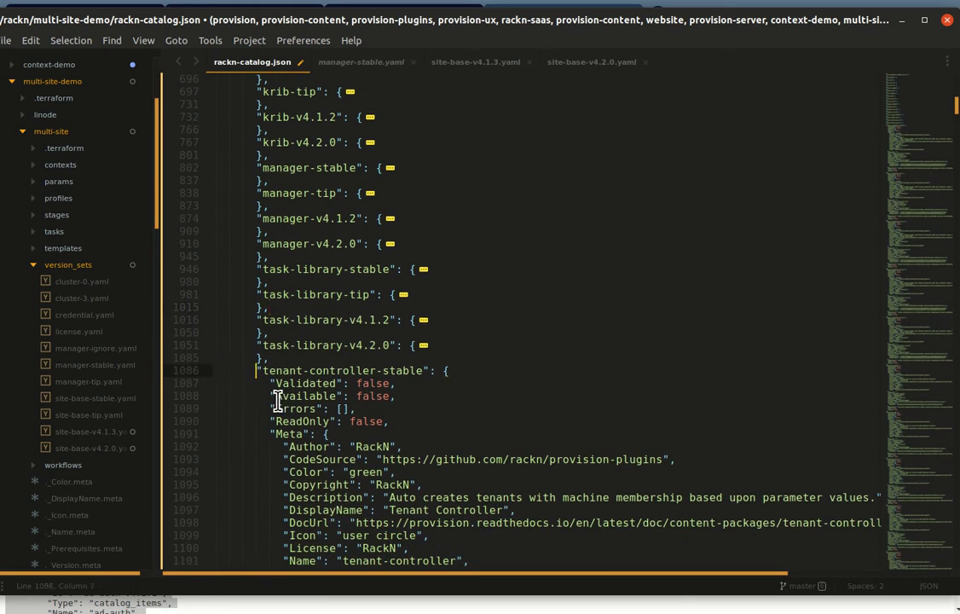
key(shift+Page_Down)
key(shift+Page_Down)
key(shift+Page_Down)
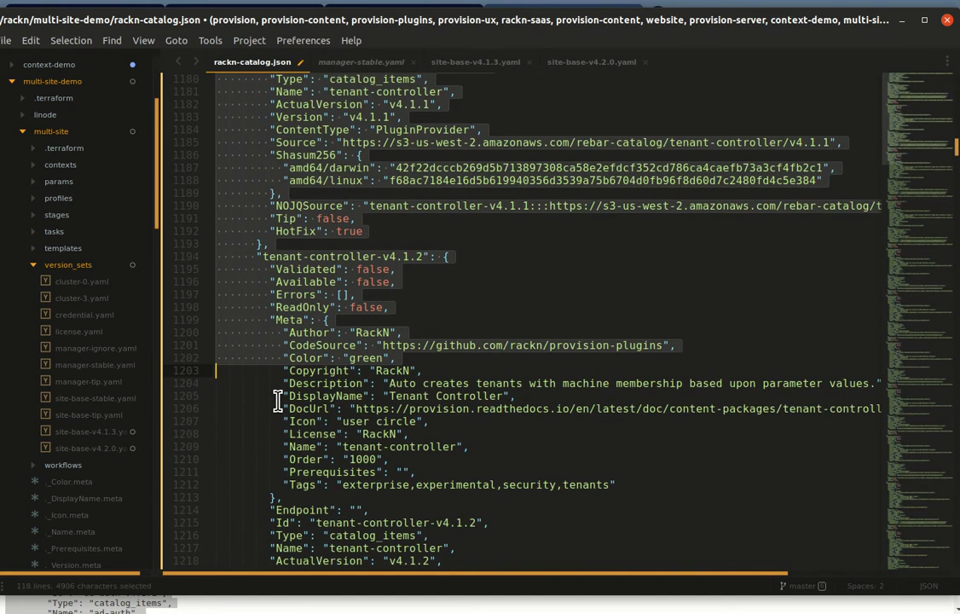
key(shift+Page_Down)
key(shift+Page_Down)
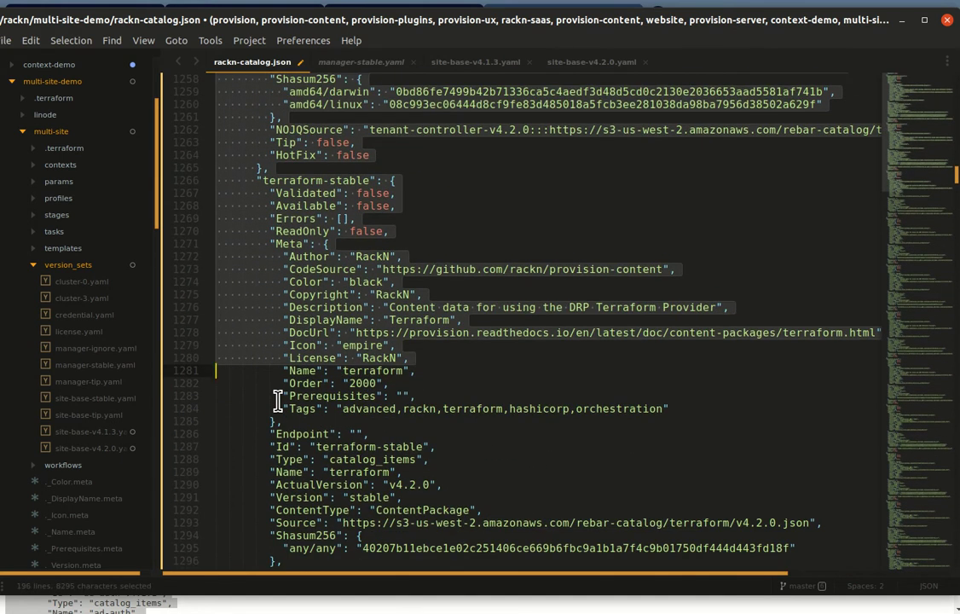
key(shift+Page_Down)
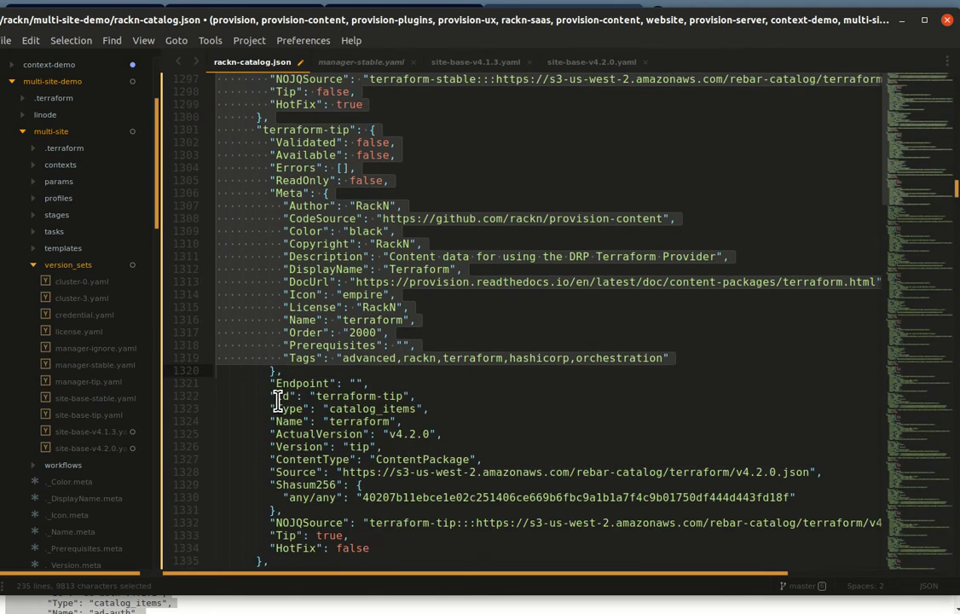
key(shift+Page_Down)
key(shift+Page_Down)
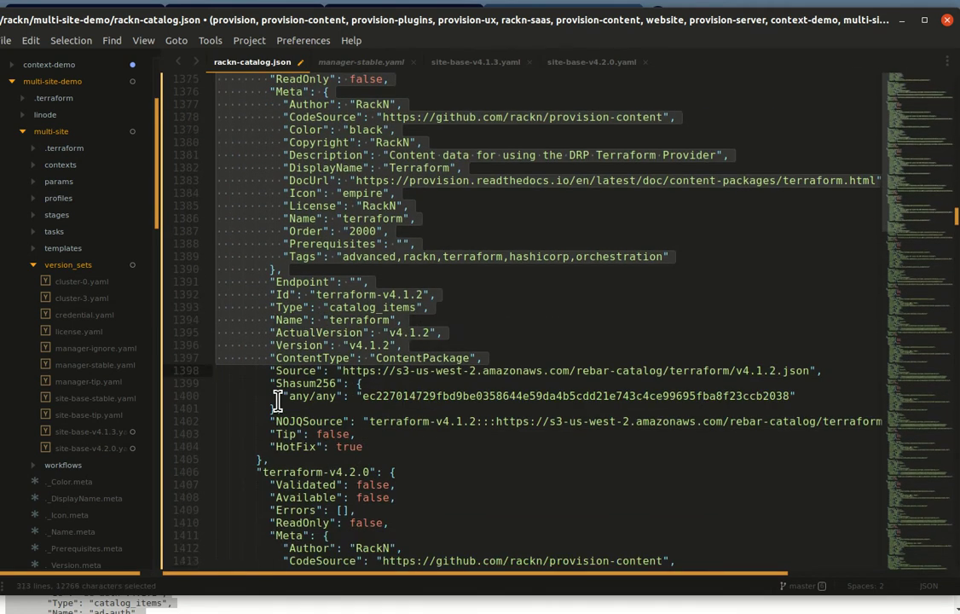
key(shift+Page_Down)
key(shift+Page_Down)
key(shift+Page_Down)
key(shift+Page_Down)
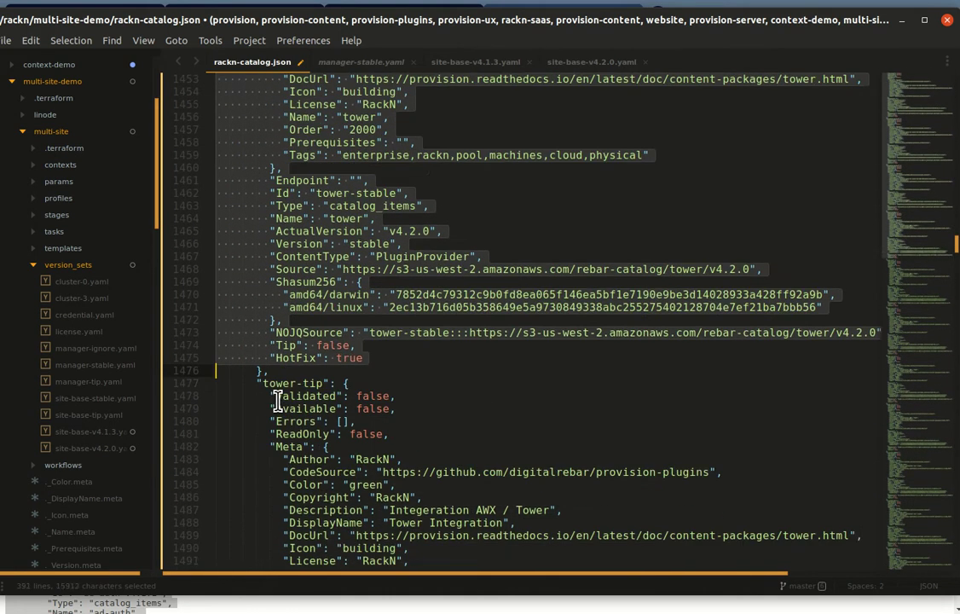
key(shift+Page_Down)
key(shift+Page_Down)
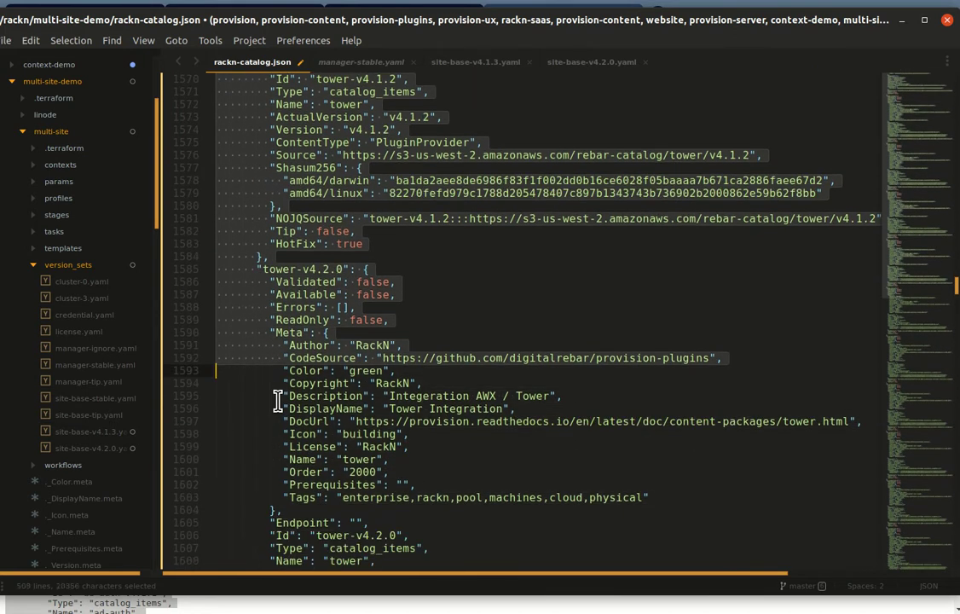
key(shift+Up)
key(shift+Up)
key(shift+Up)
key(shift+Up)
key(shift+Up)
key(shift+Up)
key(shift+Up)
key(shift+Up)
key(shift+Up)
key(shift+Up)
key(shift+Up)
key(shift+Up)
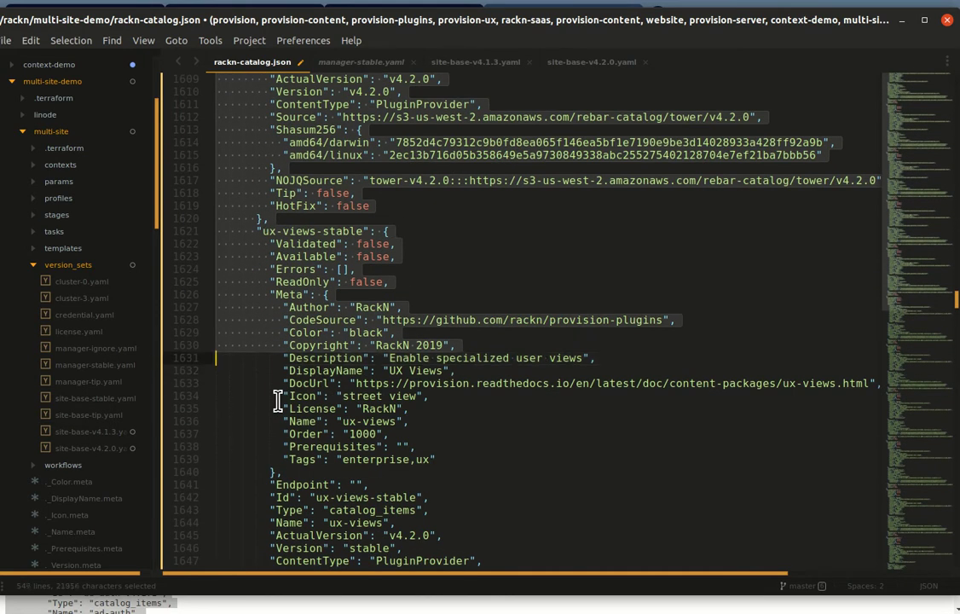
key(Left)
scroll(281, 401, up, 6)
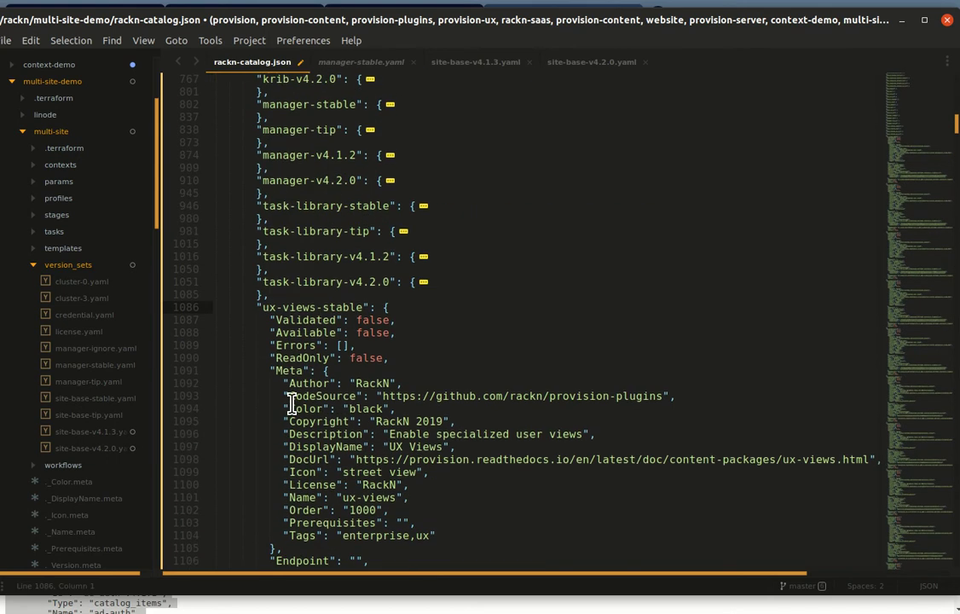
Step: Fold the ux-views stable, tip, v4.1.1, v4.1.2 and v4.2.0 entries
click(205, 307)
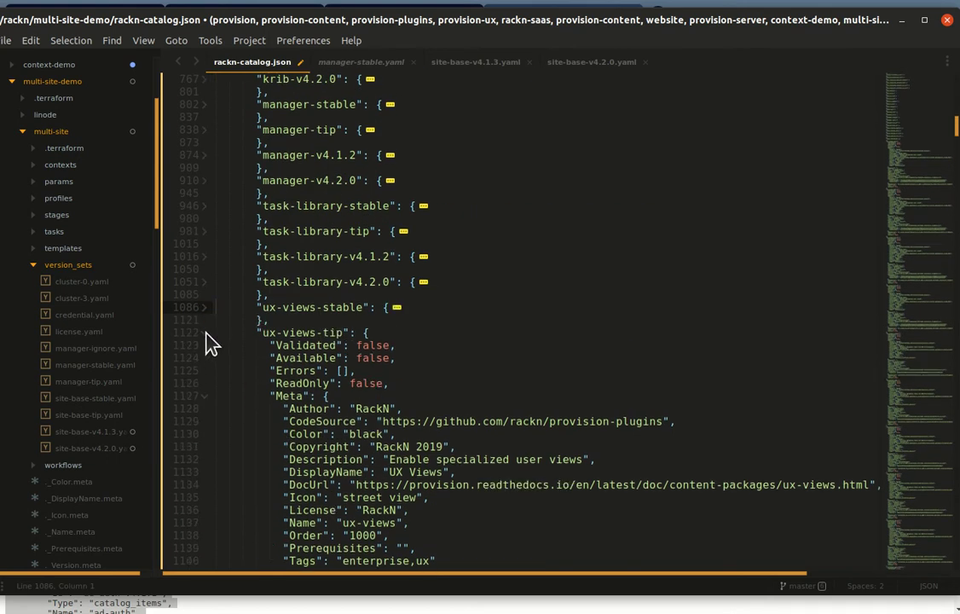
click(205, 332)
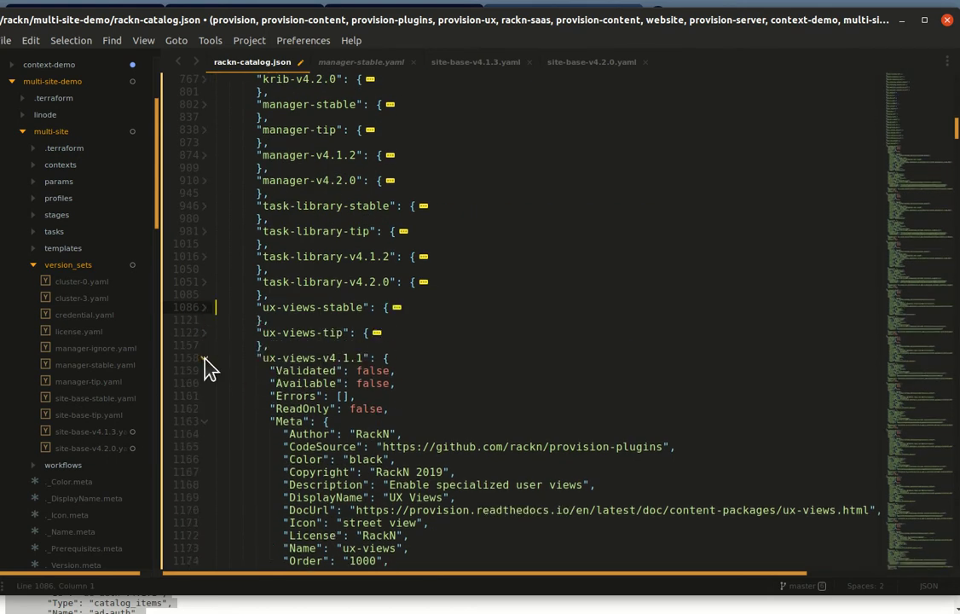
click(205, 358)
click(205, 383)
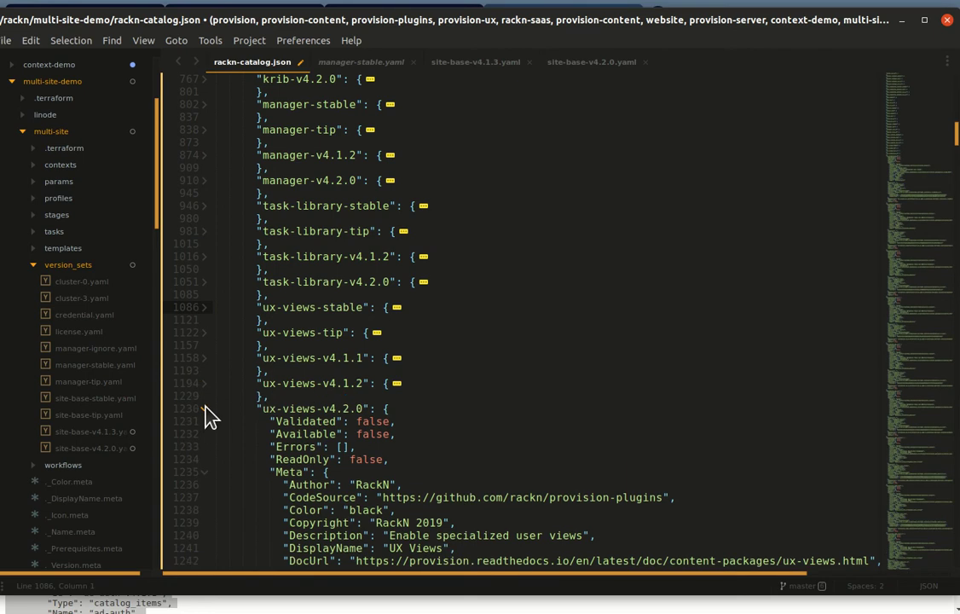
click(205, 409)
Step: Delete the folded ux-views-v4.1.1 block so tip is followed by v4.1.2
click(357, 371)
key(Right)
key(shift+Up)
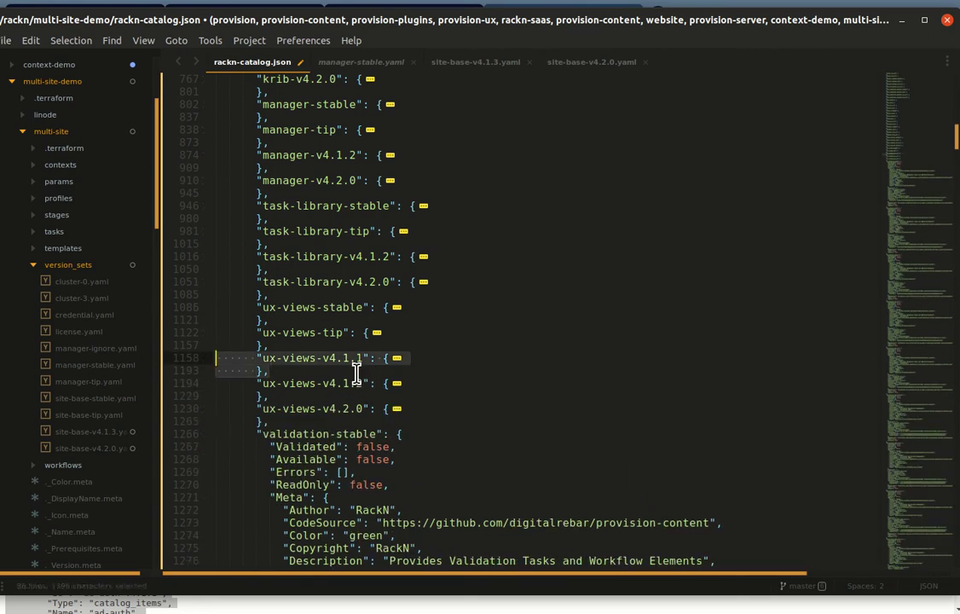
key(Delete)
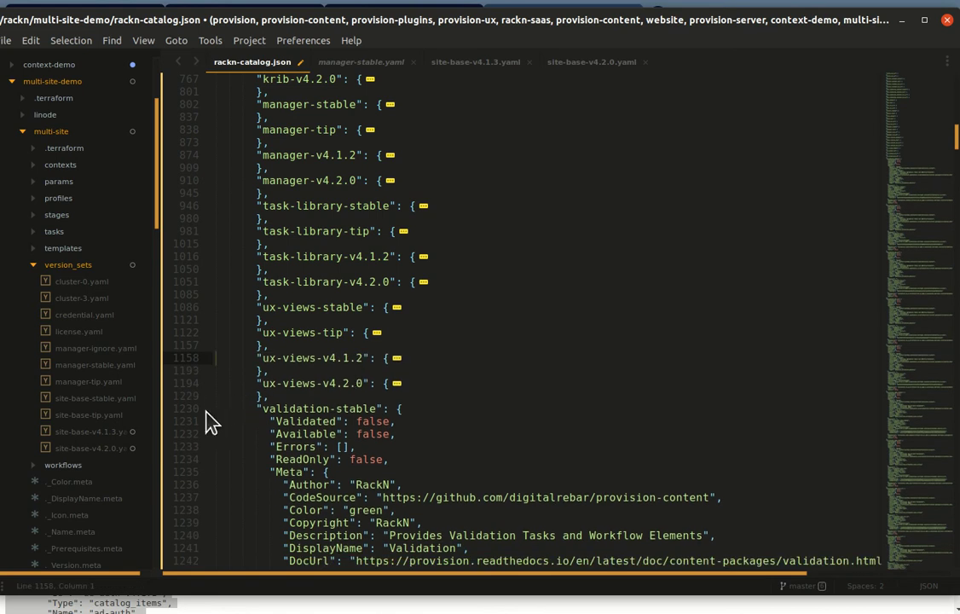
click(206, 412)
scroll(253, 422, down, 4)
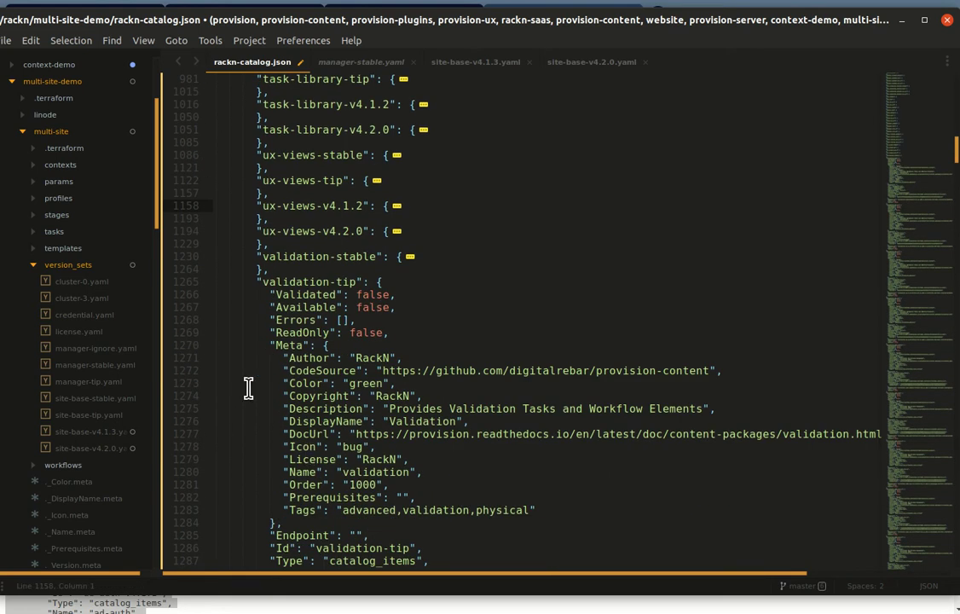
Step: Select from validation-stable through vmware-v4.2.0, keeping the closing braces, and delete it
drag(301, 257, 307, 257)
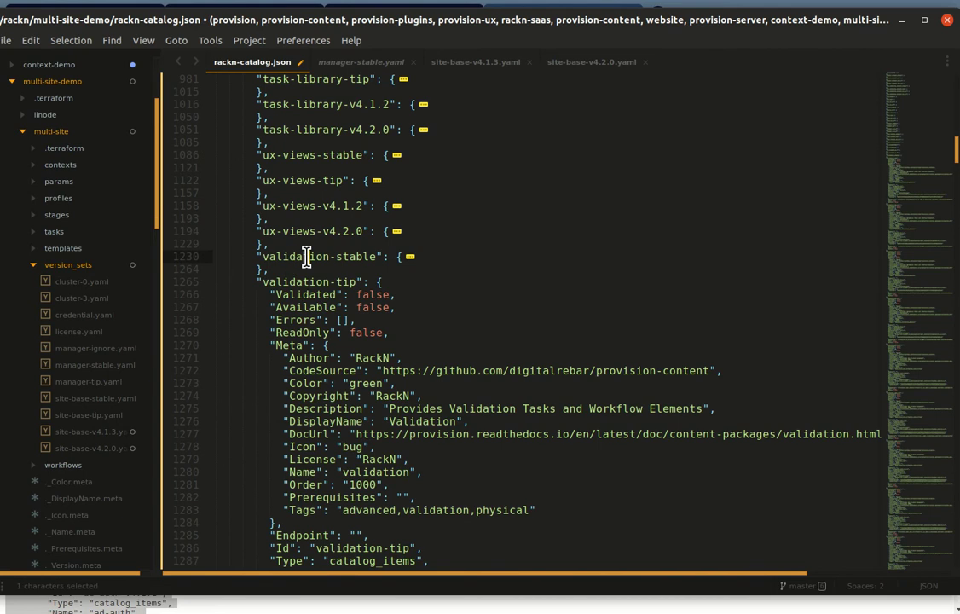
key(shift+Page_Down)
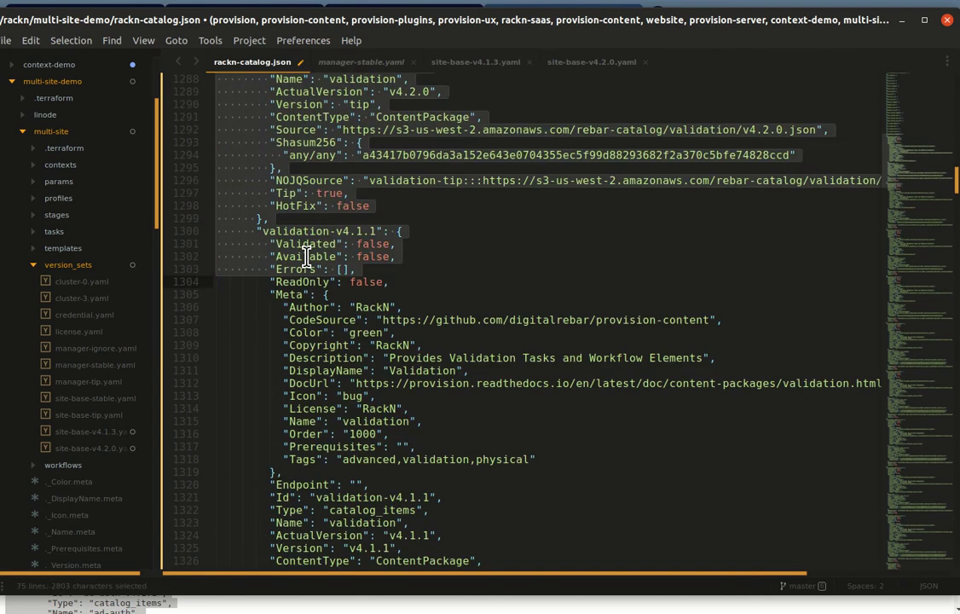
key(shift+Page_Down)
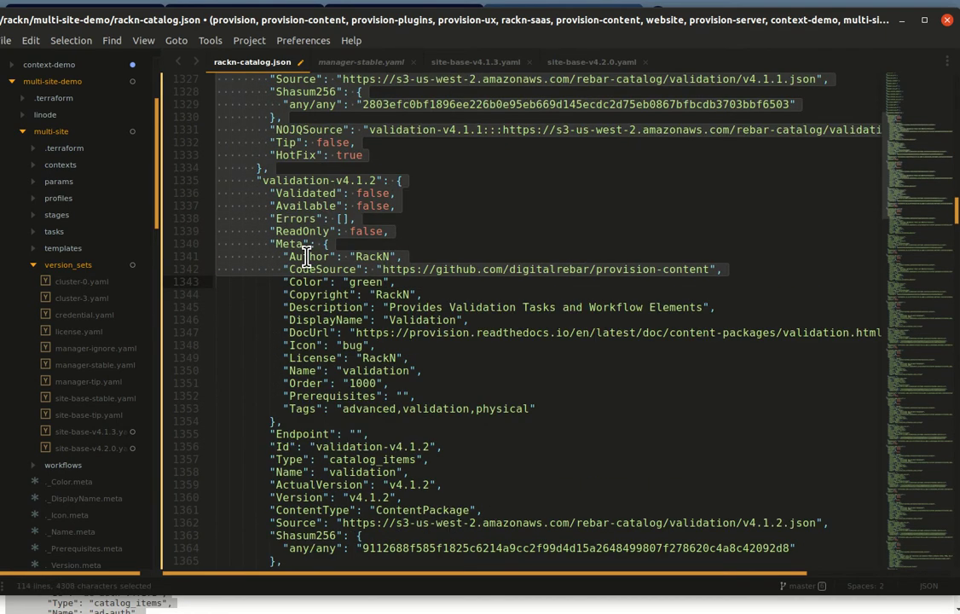
key(shift+Page_Down)
key(shift+Page_Down)
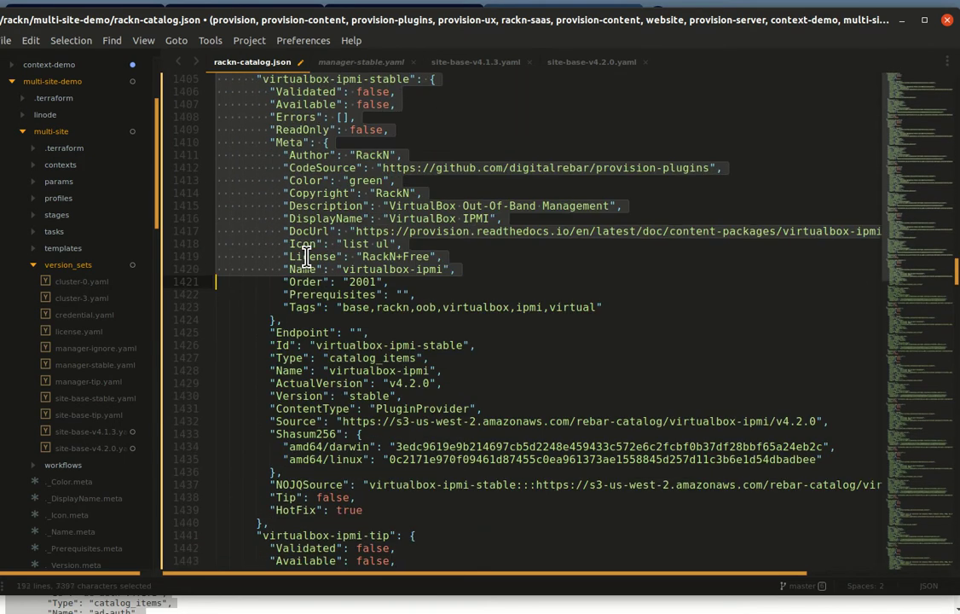
key(shift+Page_Down)
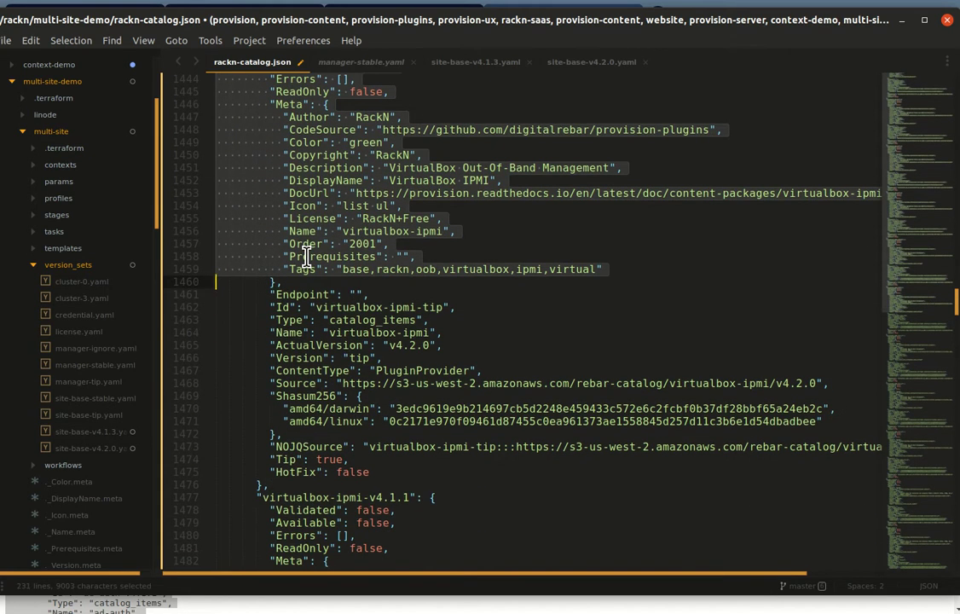
key(shift+Page_Down)
key(shift+Page_Down)
key(shift+Page_Down)
key(shift+Page_Down)
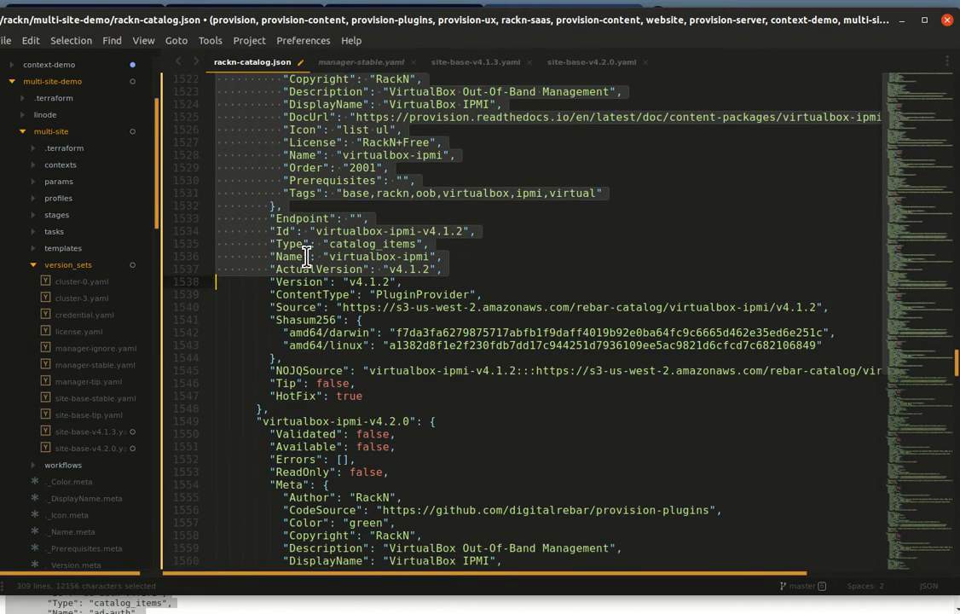
key(shift+Page_Down)
key(shift+Page_Down)
key(shift+Page_Down)
key(shift+Page_Down)
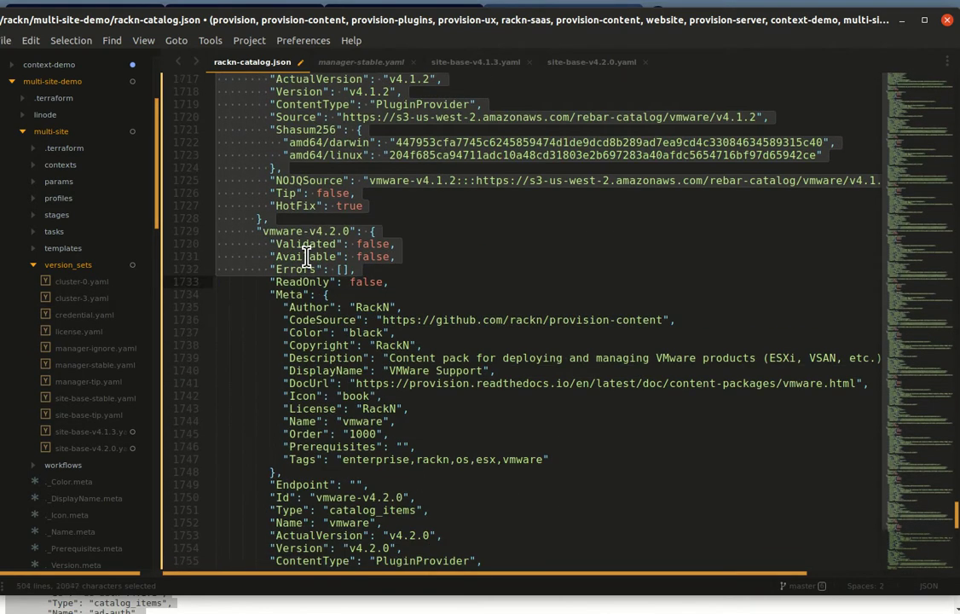
key(shift+Up)
key(shift+Up)
key(shift+Up)
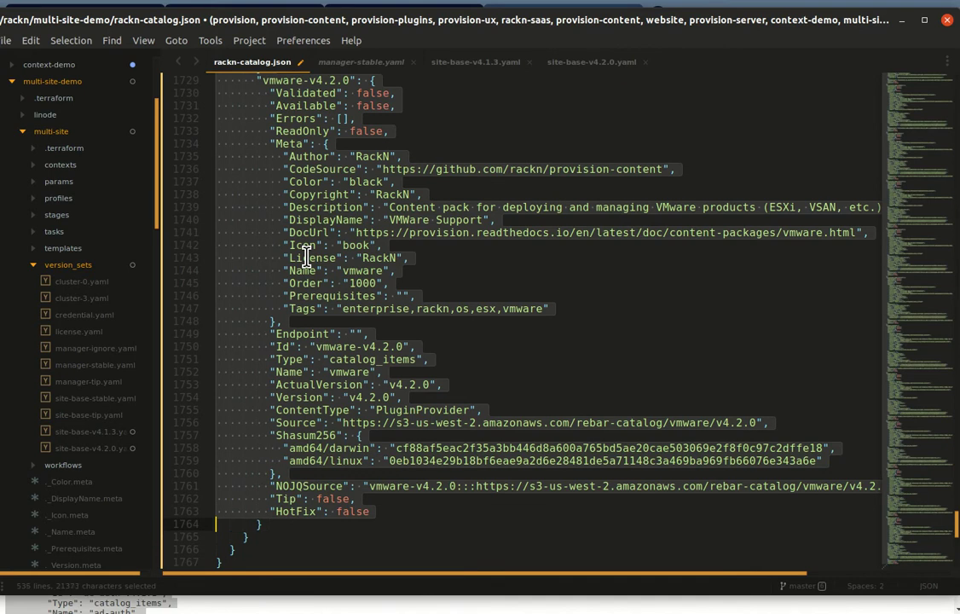
key(shift+Down)
key(BackSpace)
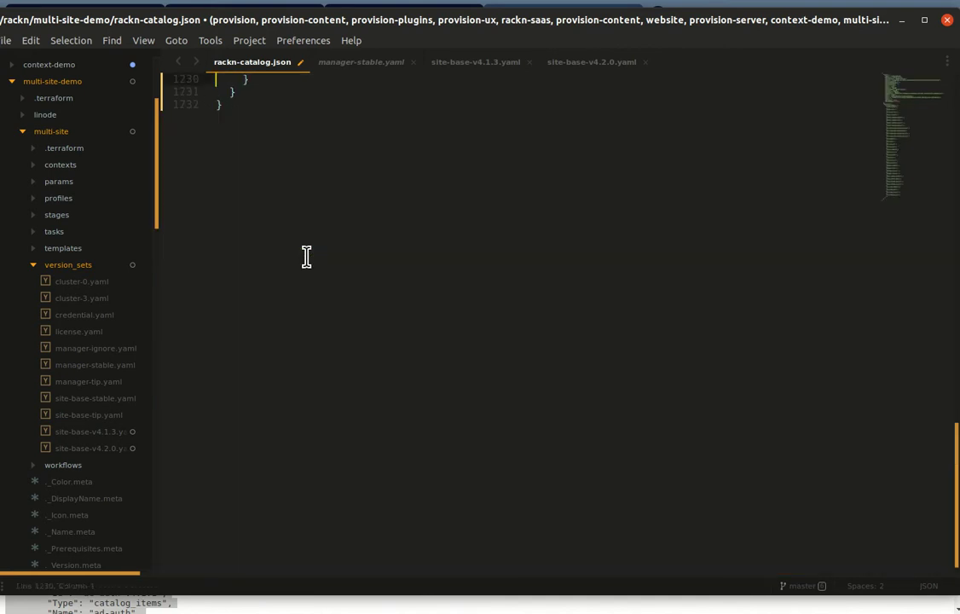
scroll(307, 255, up, 8)
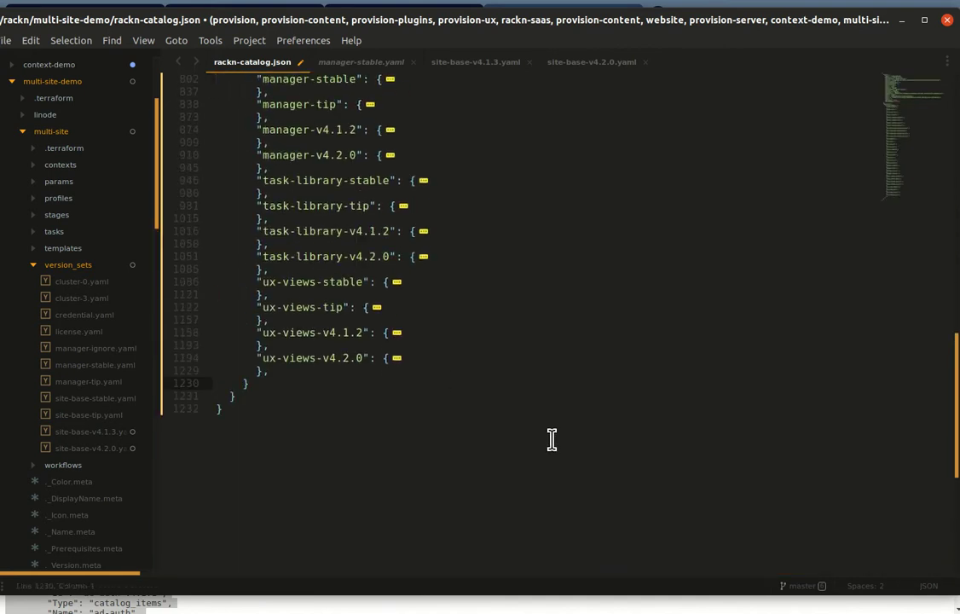
Step: Scroll through the trimmed catalog_items list from the ux-views-v4.2.0 entry
click(302, 370)
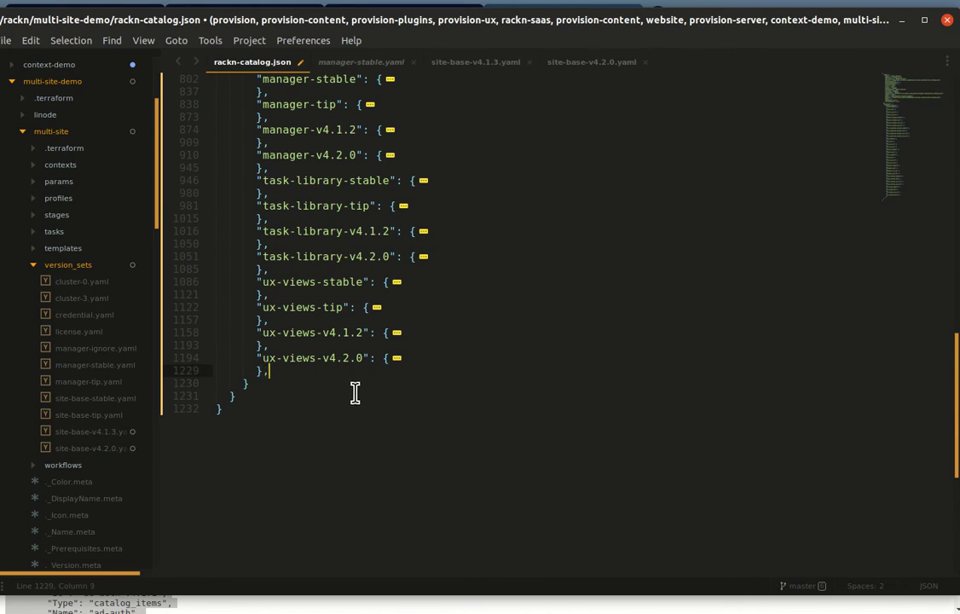
scroll(515, 463, up, 2)
scroll(512, 461, up, 15)
scroll(435, 446, up, 2)
scroll(452, 400, down, 4)
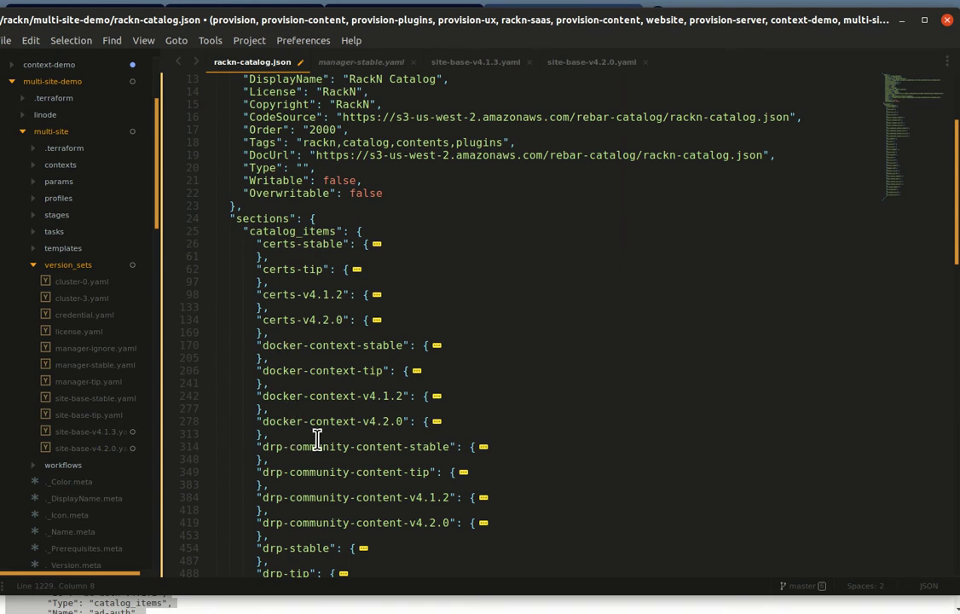
scroll(292, 439, down, 4)
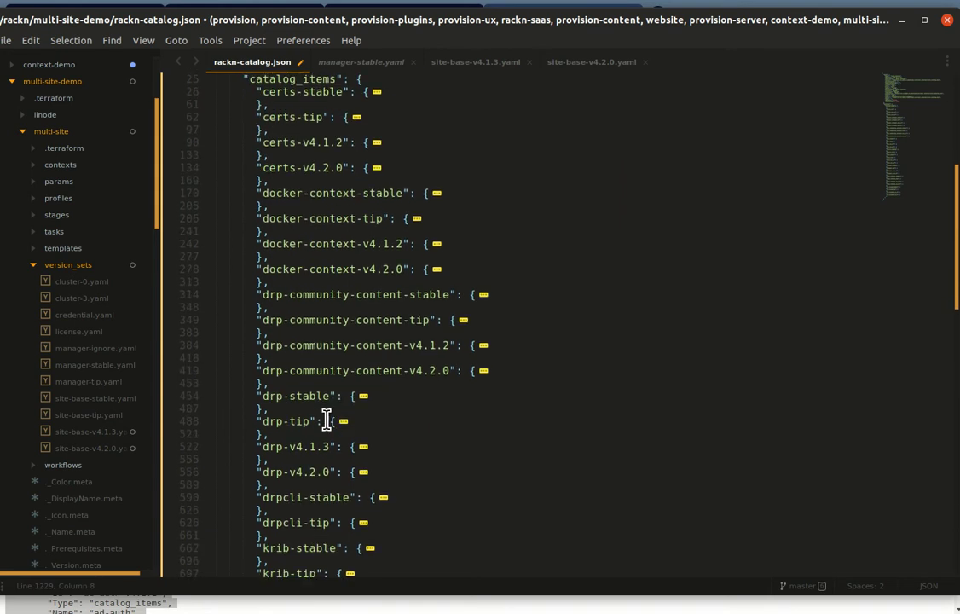
Step: Inspect the docker-context, drp-community-content and drp entries
click(266, 294)
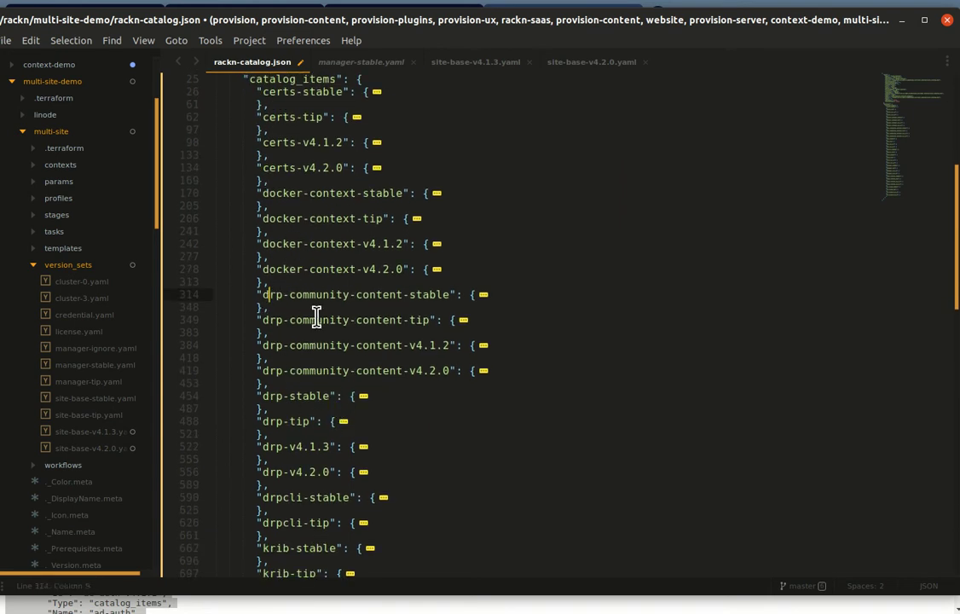
drag(286, 187, 325, 268)
click(325, 268)
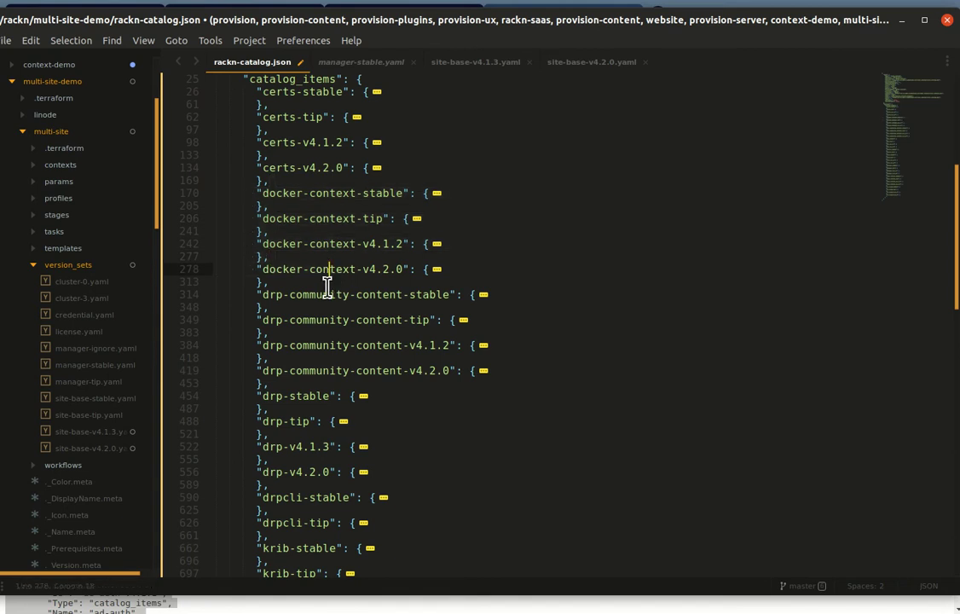
drag(278, 297, 358, 397)
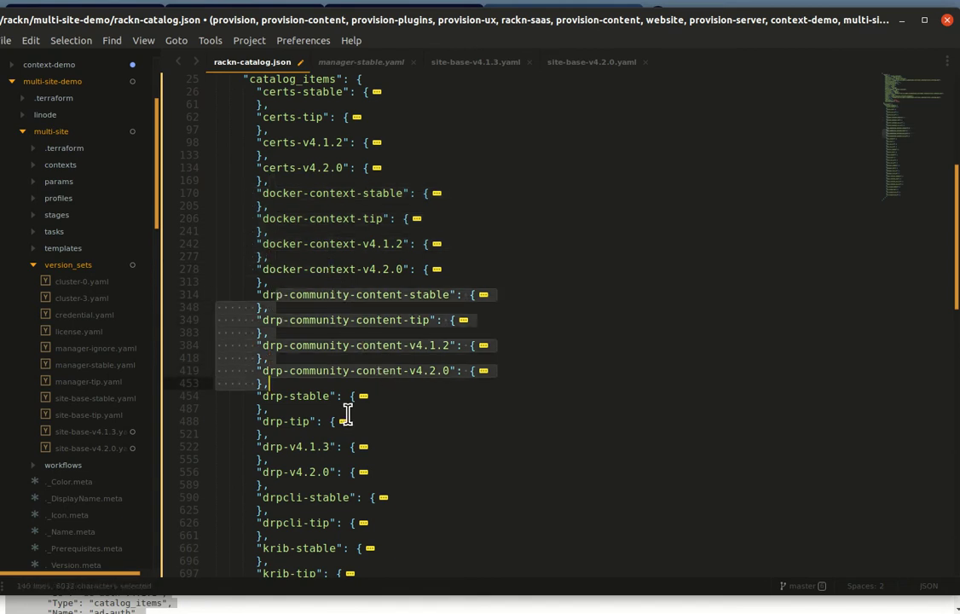
click(288, 406)
drag(286, 398, 351, 447)
click(373, 498)
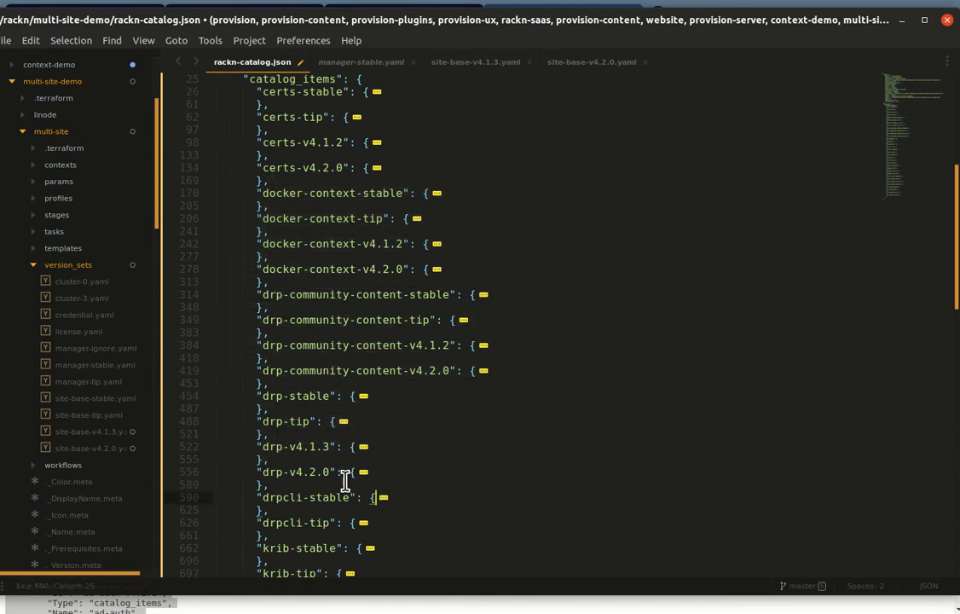
click(271, 436)
scroll(299, 367, down, 2)
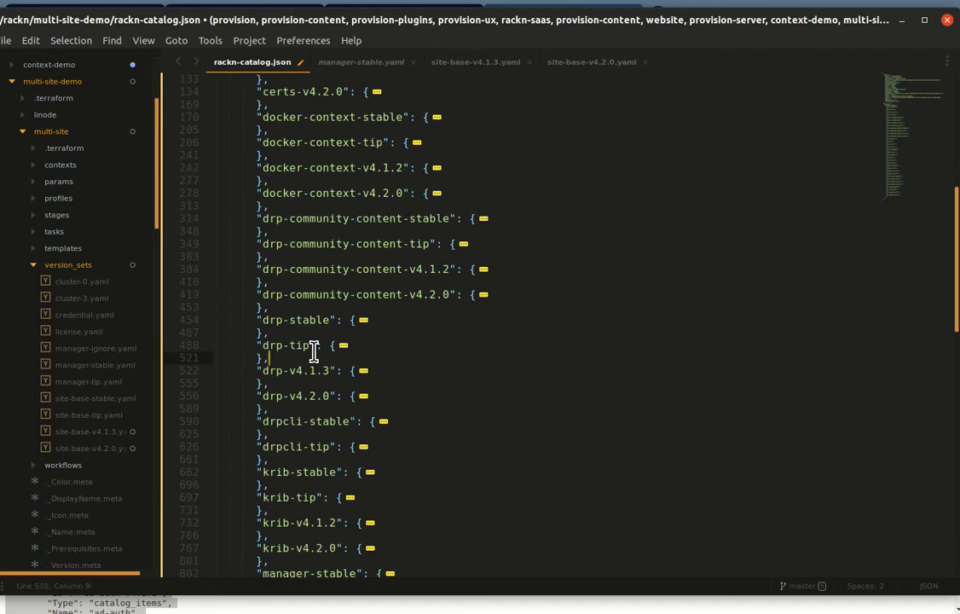
Step: Highlight the stable and tip entries and check the krib, task-library and ux-views blocks
double_click(329, 421)
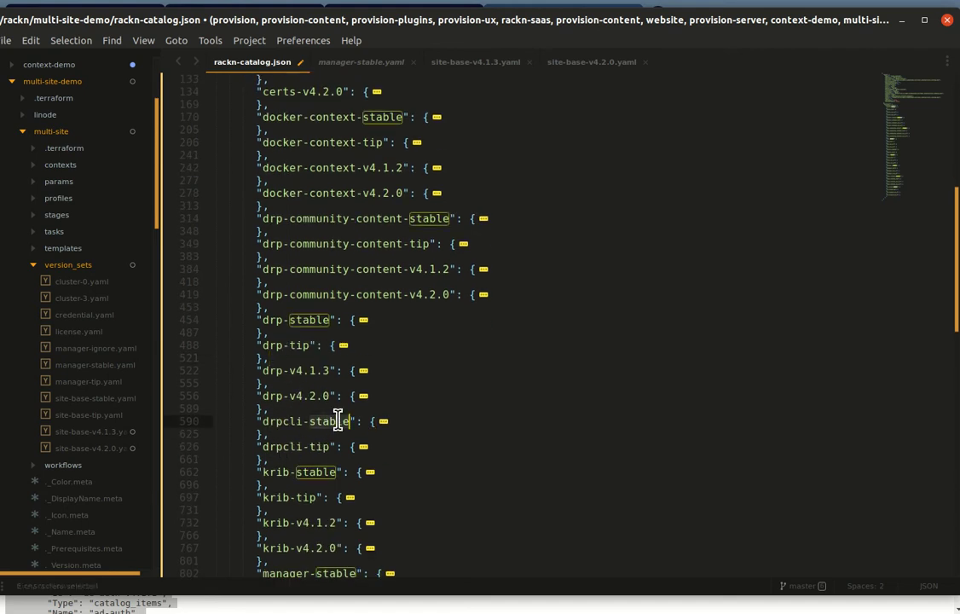
double_click(319, 446)
scroll(464, 440, down, 1)
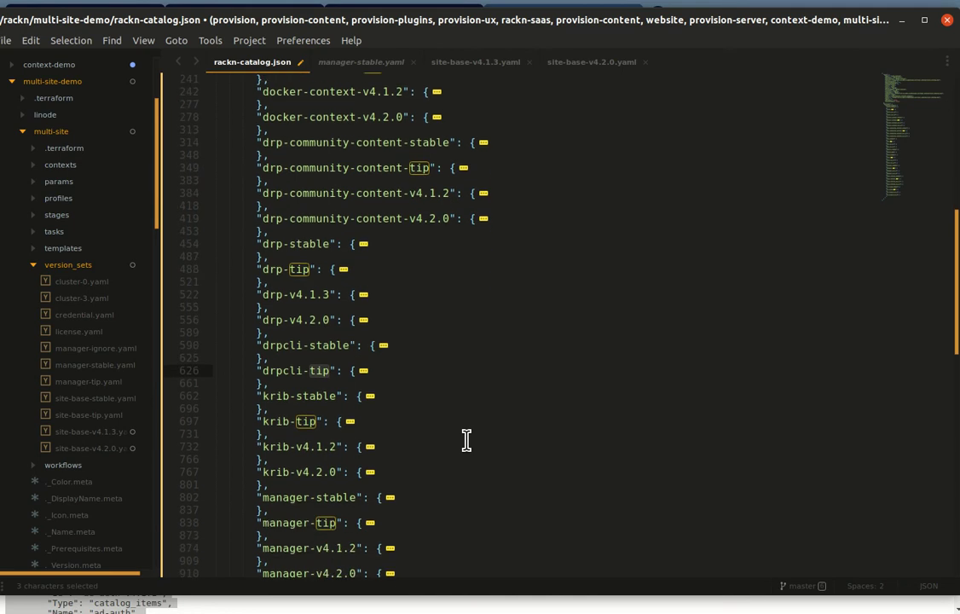
click(273, 396)
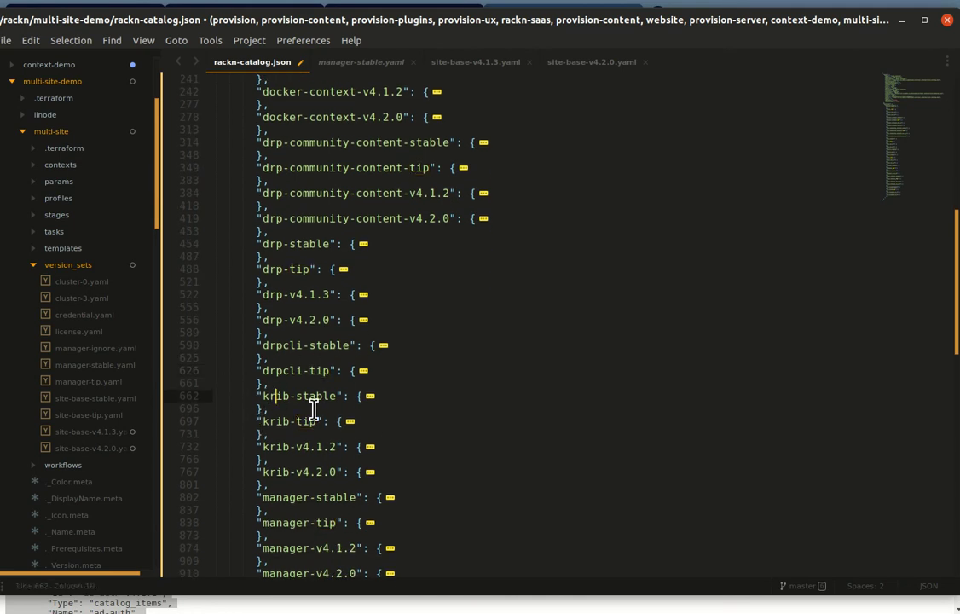
scroll(317, 443, down, 3)
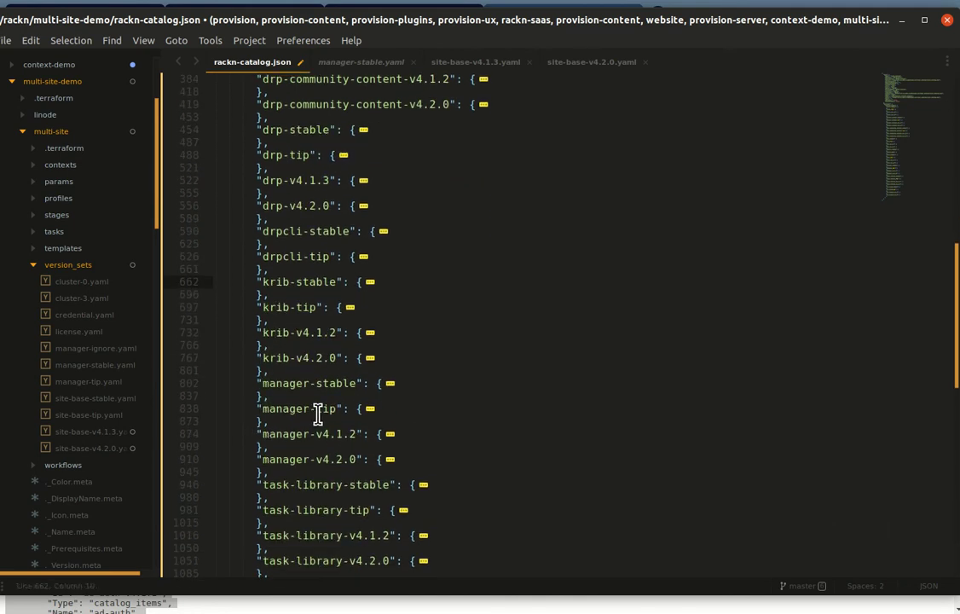
scroll(310, 429, down, 2)
drag(259, 368, 301, 442)
click(300, 442)
scroll(515, 452, down, 2)
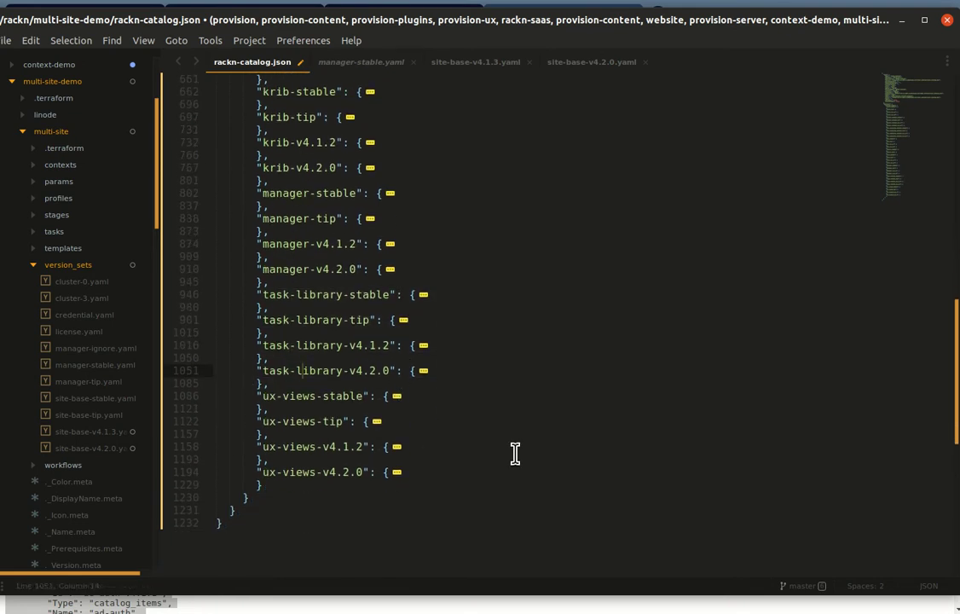
drag(302, 401, 394, 450)
click(394, 453)
Step: Save the trimmed rackn-catalog.json
scroll(501, 377, up, 4)
scroll(501, 377, up, 7)
key(ctrl+s)
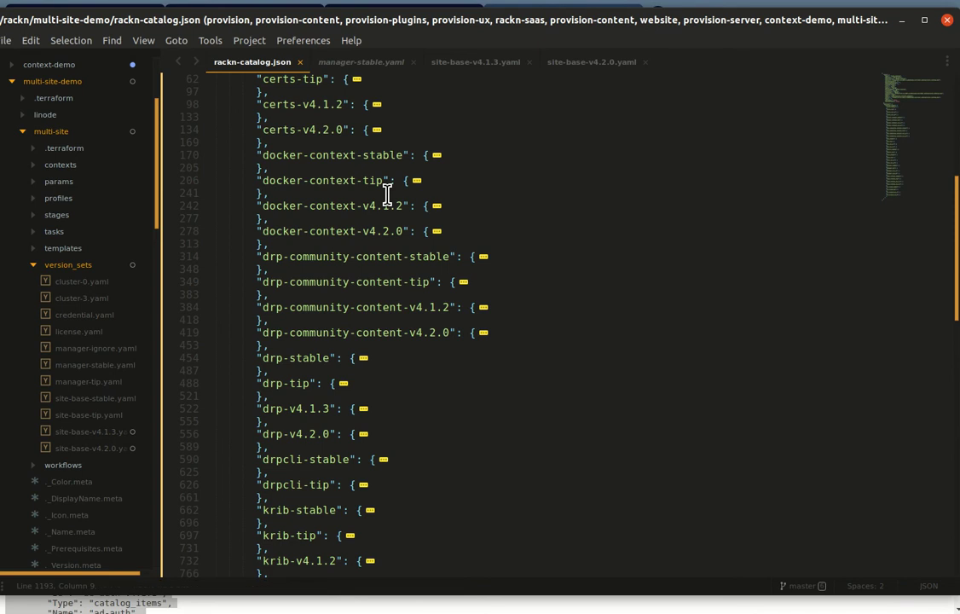
scroll(384, 191, up, 8)
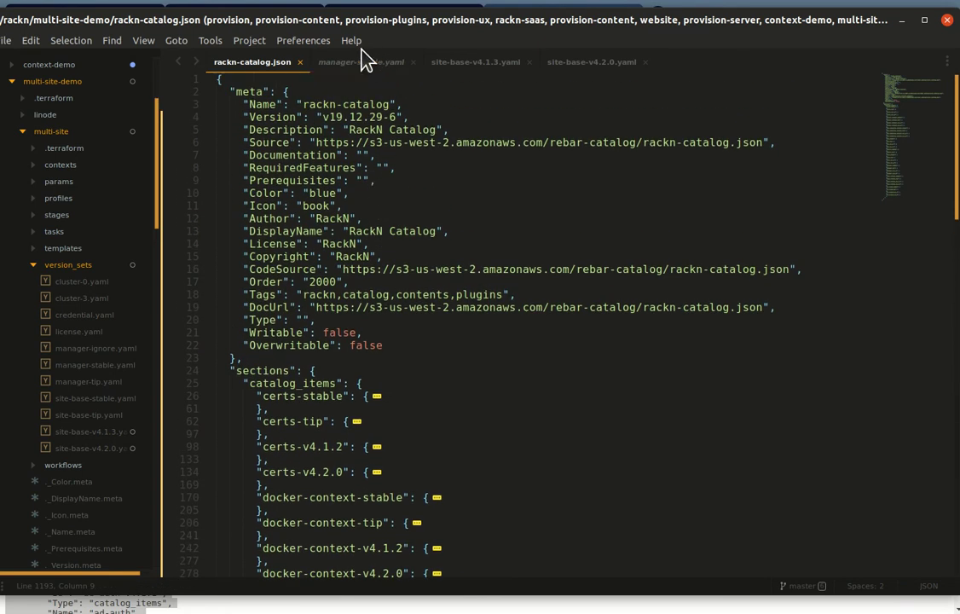
Step: Check manager-stable.yaml, then open site-base-v4.1.3.yaml and inspect linode's version file
click(362, 62)
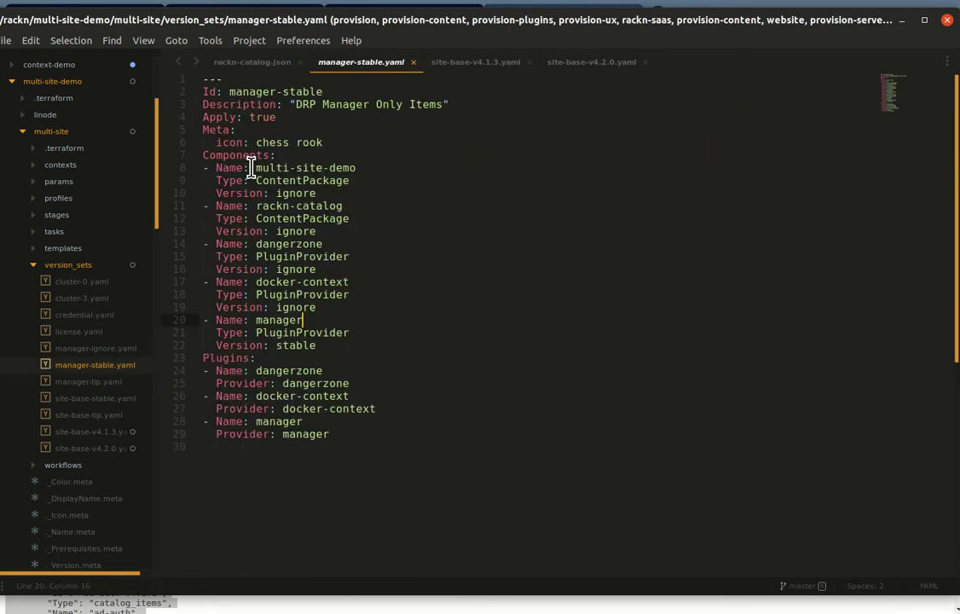
double_click(296, 344)
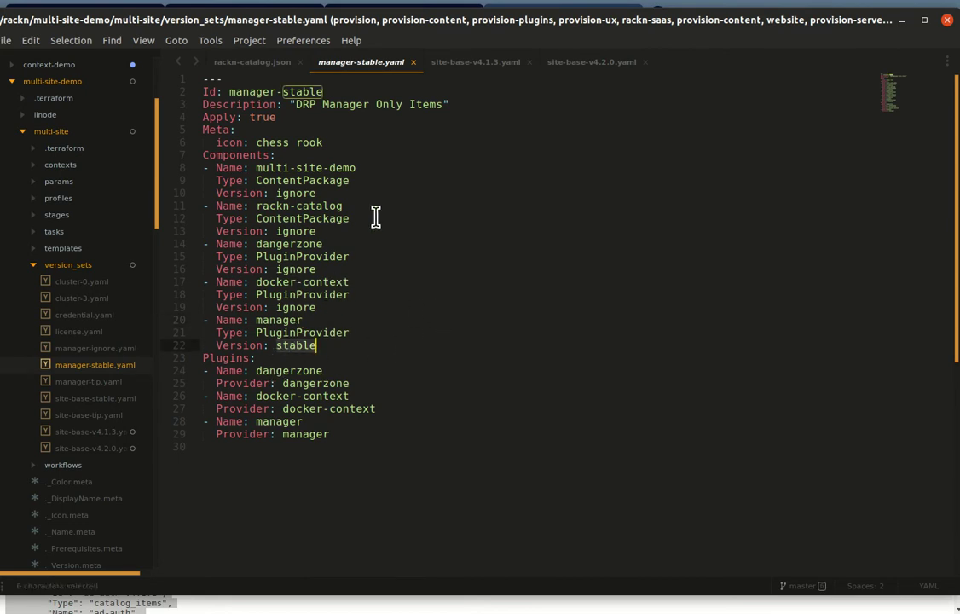
click(461, 65)
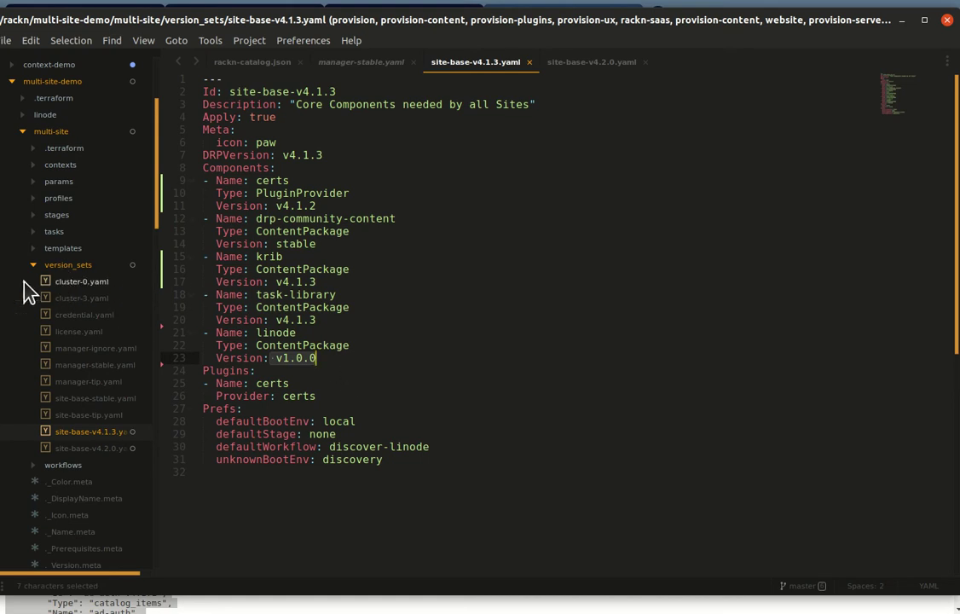
click(26, 114)
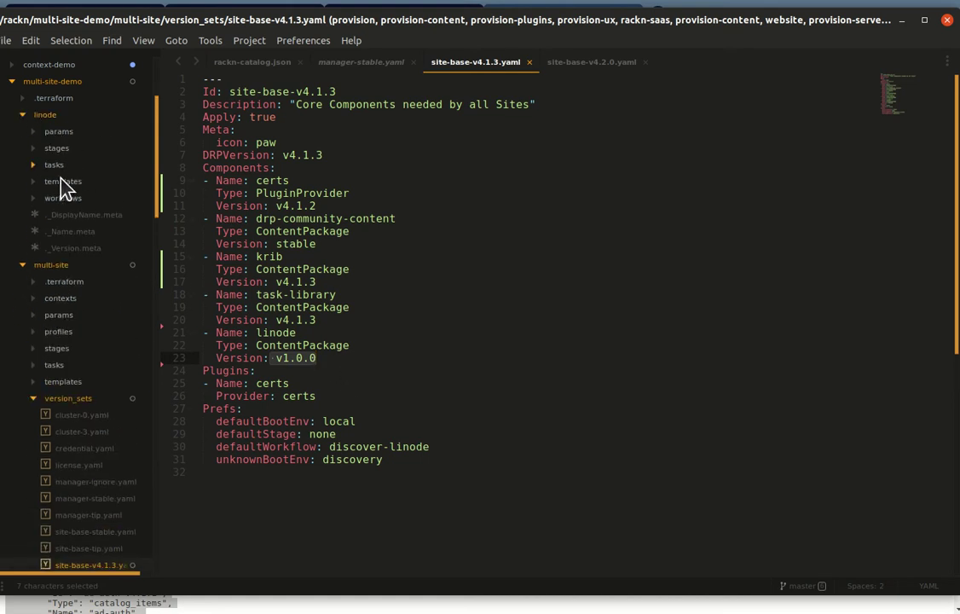
click(91, 248)
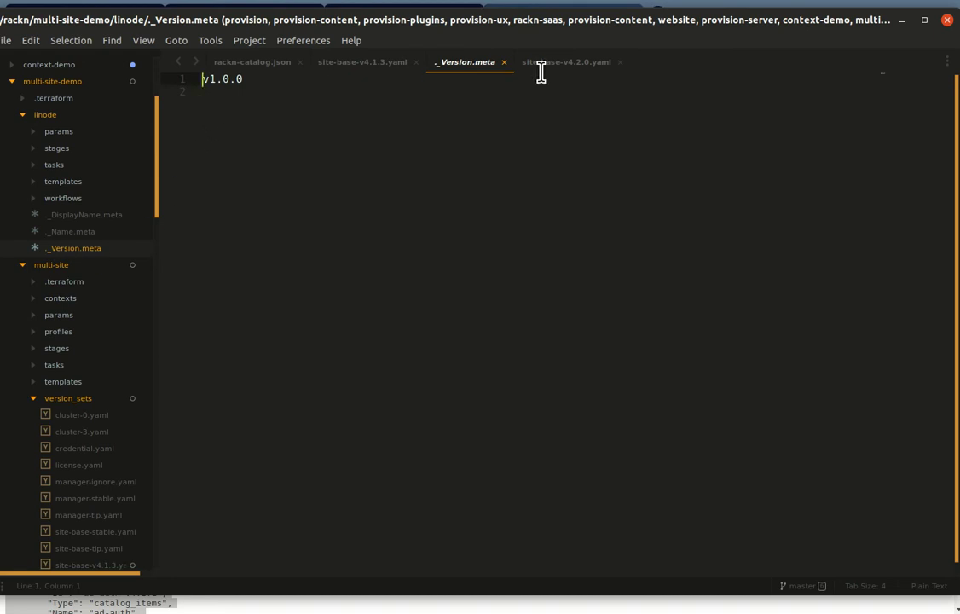
click(504, 64)
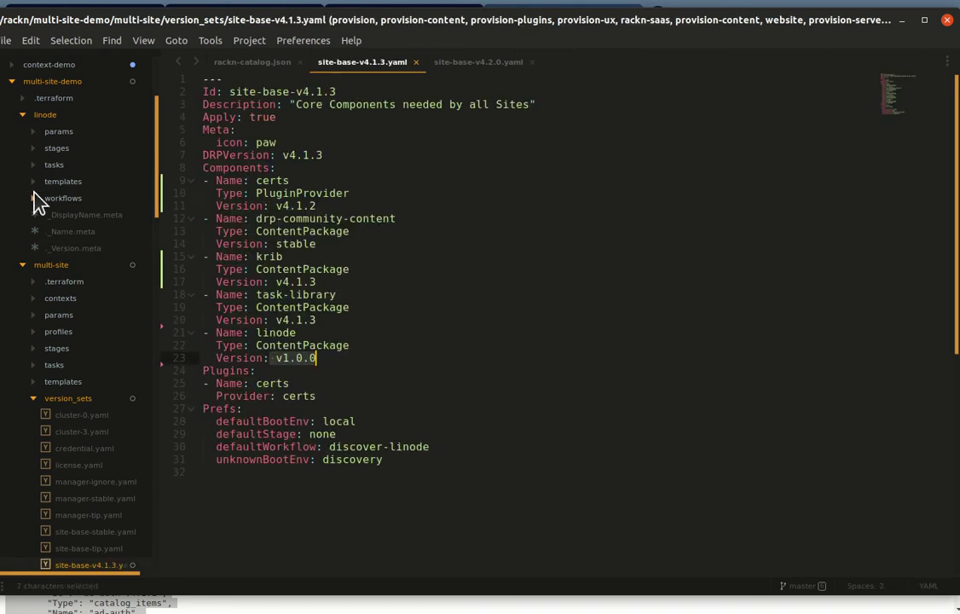
click(17, 115)
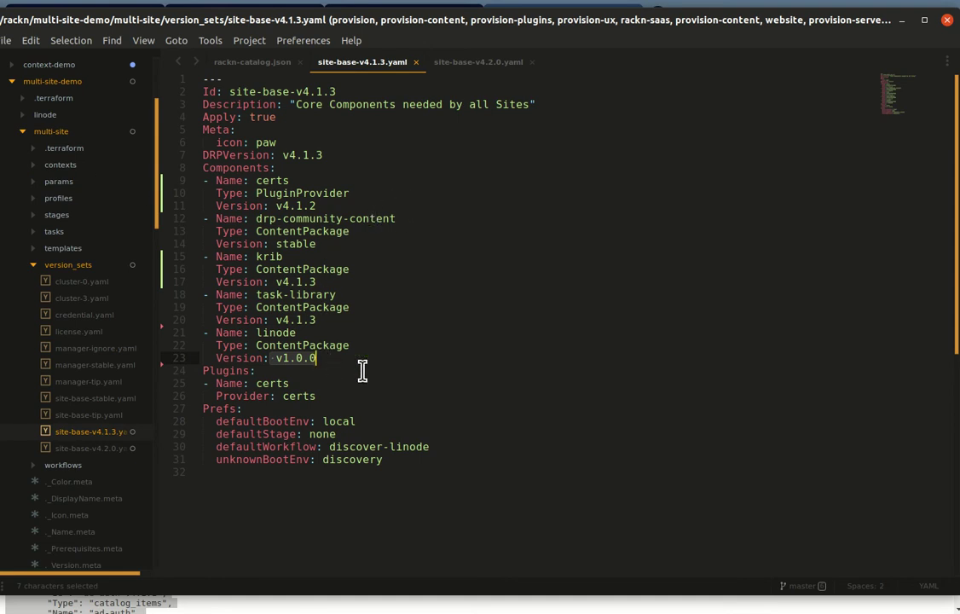
Step: Save site-base-v4.1.3.yaml with linode at v1.0.0 and hide Sublime Text
click(300, 332)
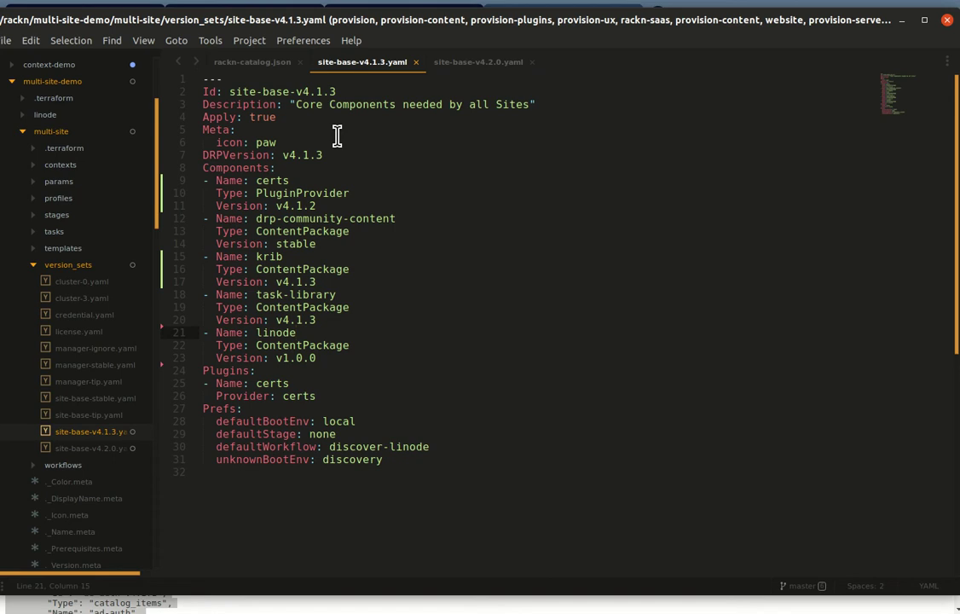
key(Up)
key(ctrl+s)
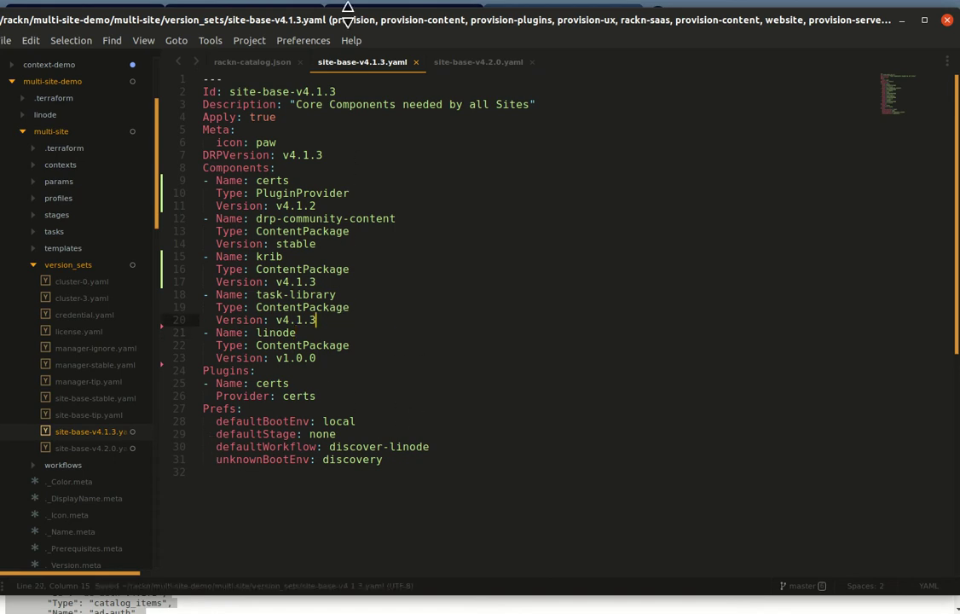
key(super+h)
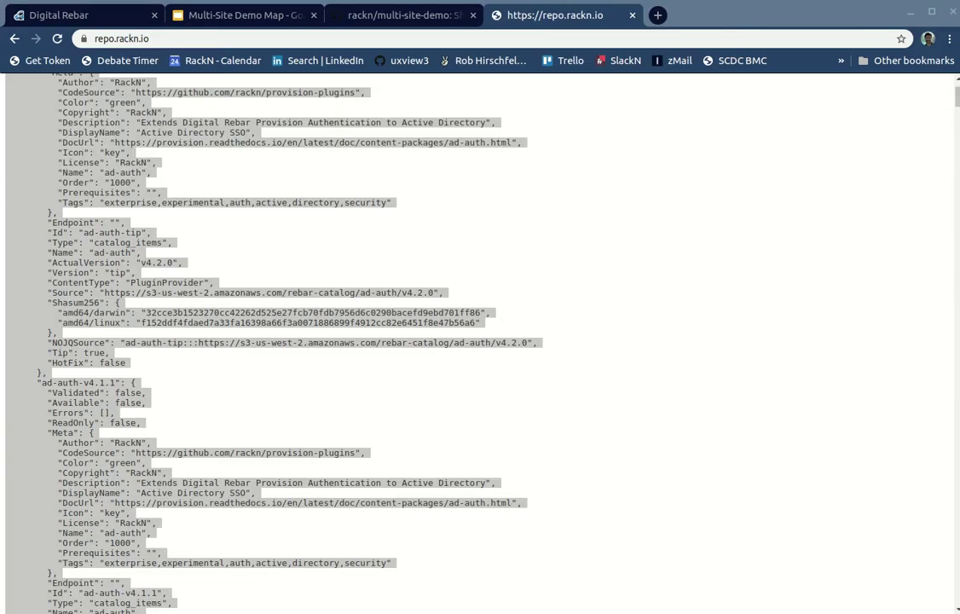
Step: Scroll the Digital Rebar Catalog list showing RackN Catalog v19.12.29-6, then switch back to Sublime Text
click(38, 12)
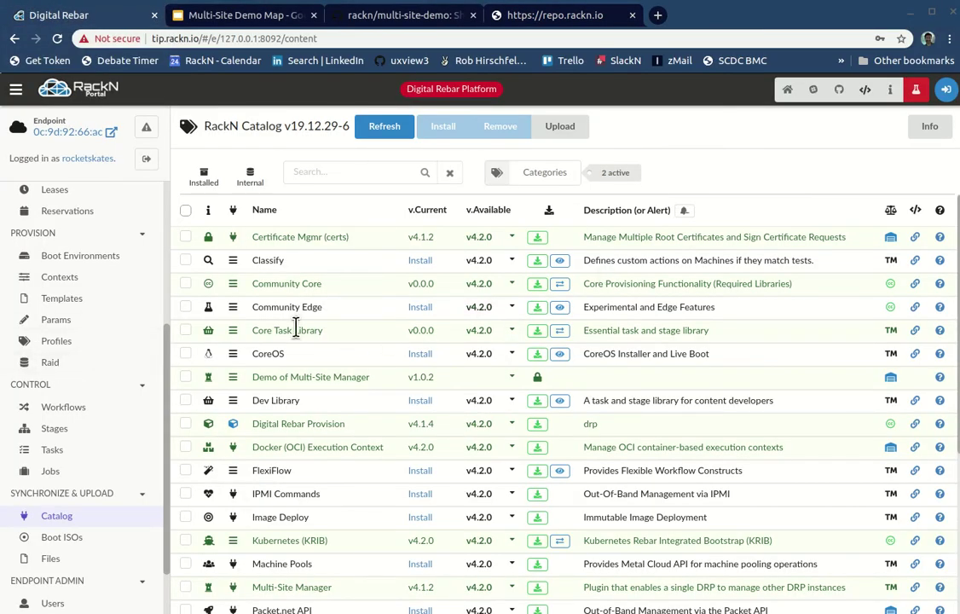
scroll(343, 326, down, 2)
scroll(166, 435, up, 2)
scroll(367, 386, up, 1)
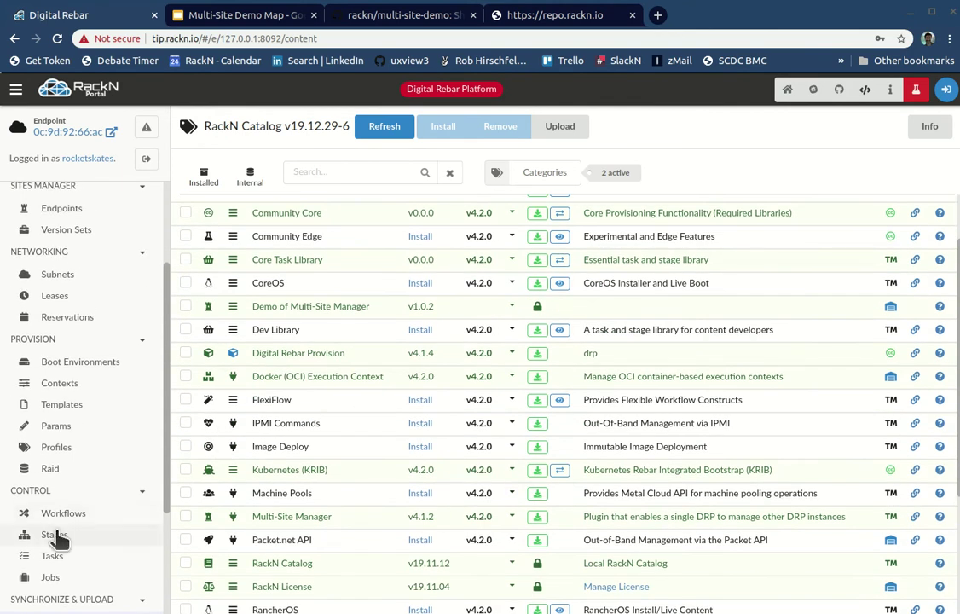
scroll(120, 545, down, 1)
scroll(133, 570, down, 1)
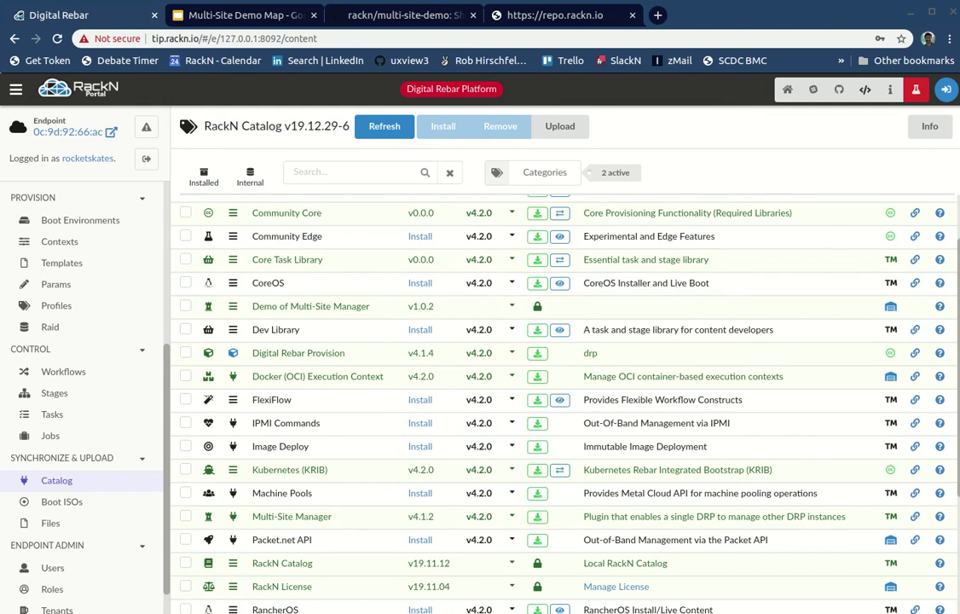
key(alt+Tab)
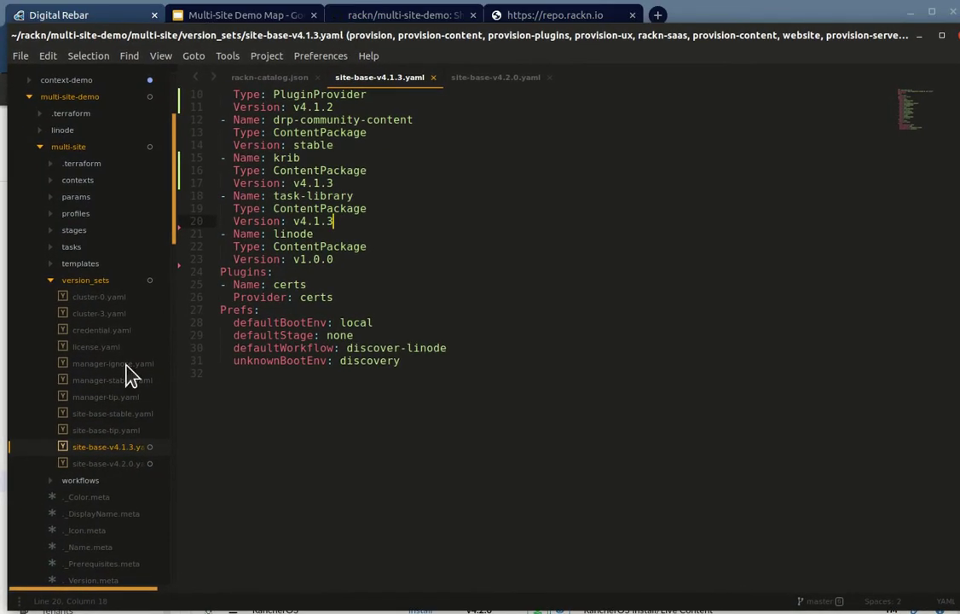
Step: Search manager.sh for 'catalog'
scroll(114, 498, down, 5)
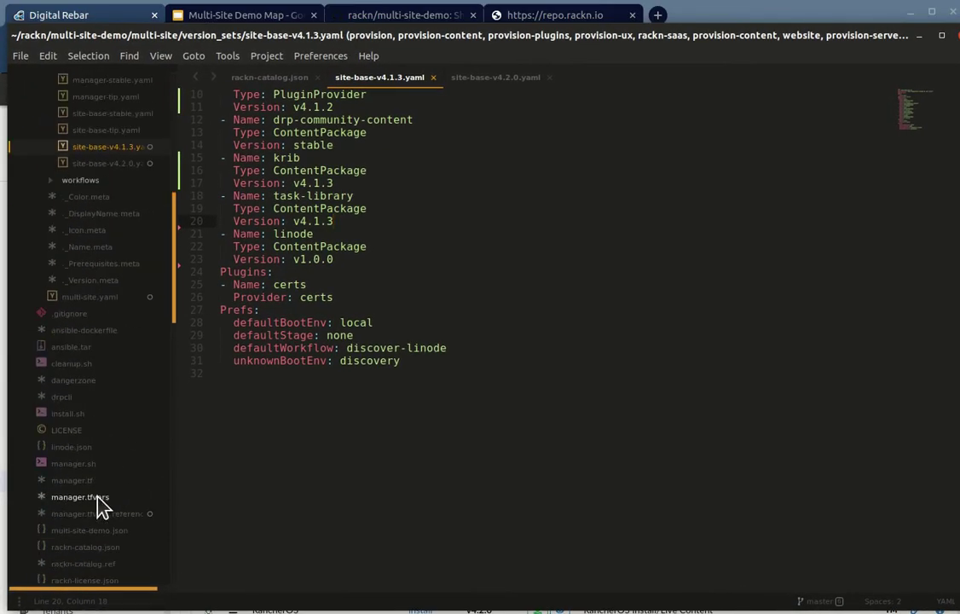
click(61, 465)
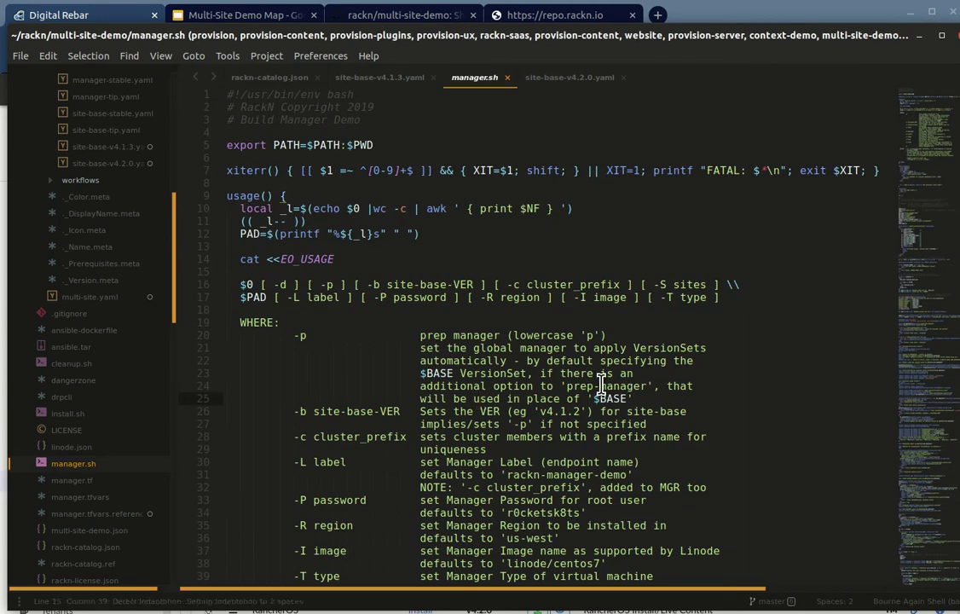
key(ctrl+f)
text(catalo)
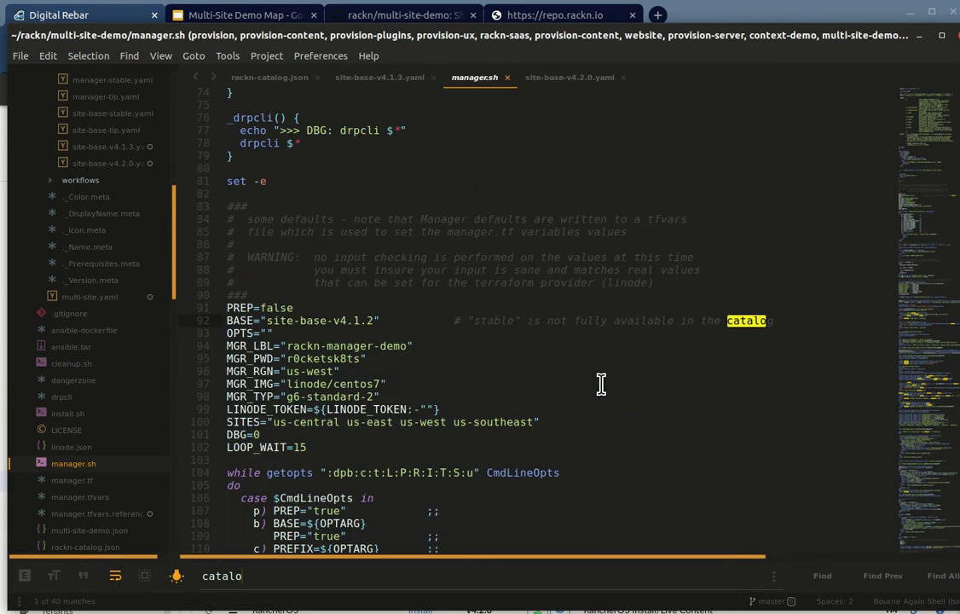
key(BackSpace)
text(lo)
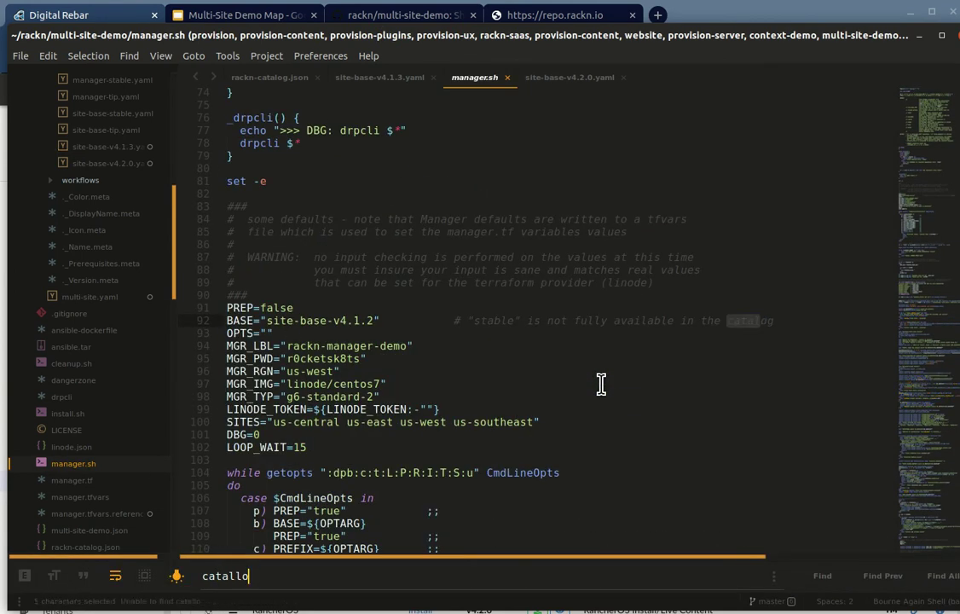
key(BackSpace)
key(BackSpace)
key(BackSpace)
text(g)
key(Return)
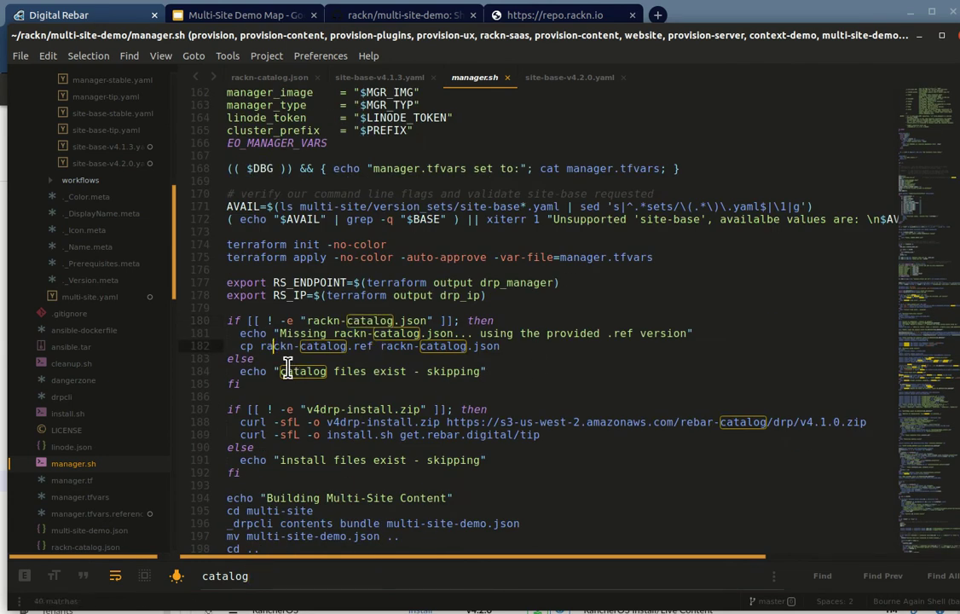
Step: Review the rackn-catalog.json existence check, then drag the editor aside to reveal the browser
key(shift+Down)
key(shift+Down)
key(shift+Down)
key(shift+Down)
key(shift+Down)
key(Right)
key(Up)
scroll(383, 411, down, 1)
scroll(386, 410, down, 2)
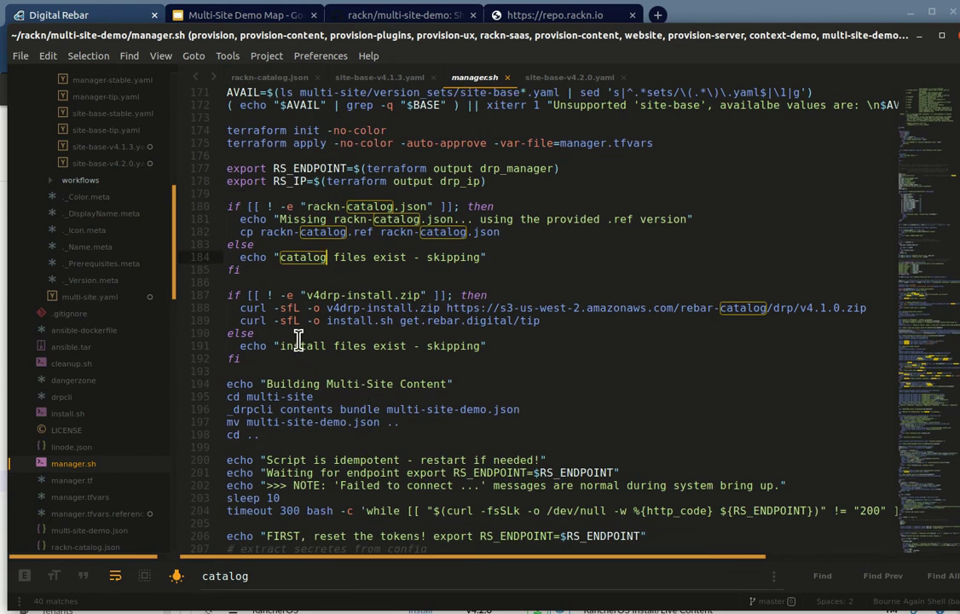
scroll(392, 405, down, 1)
scroll(401, 411, down, 3)
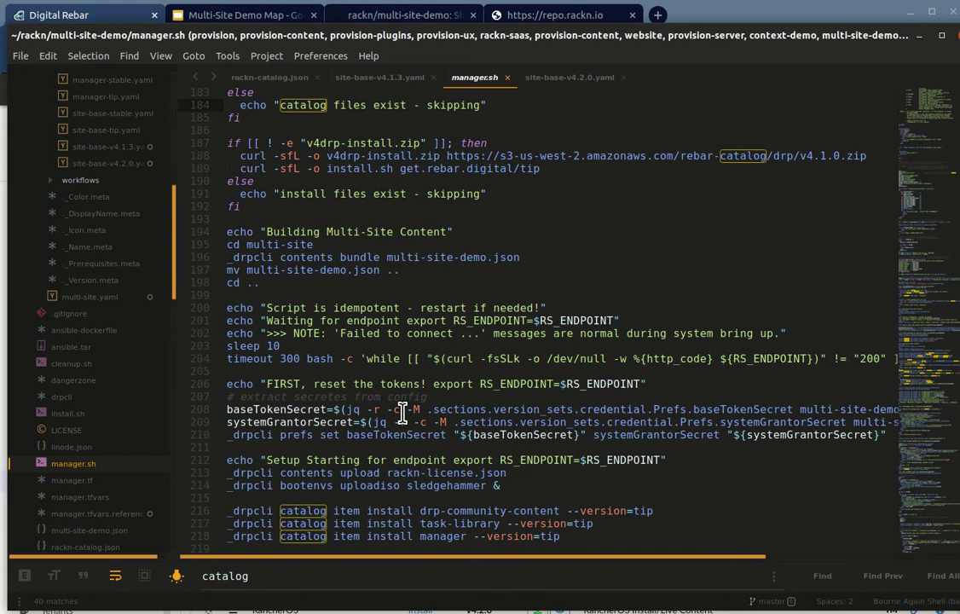
drag(424, 29, 8, 613)
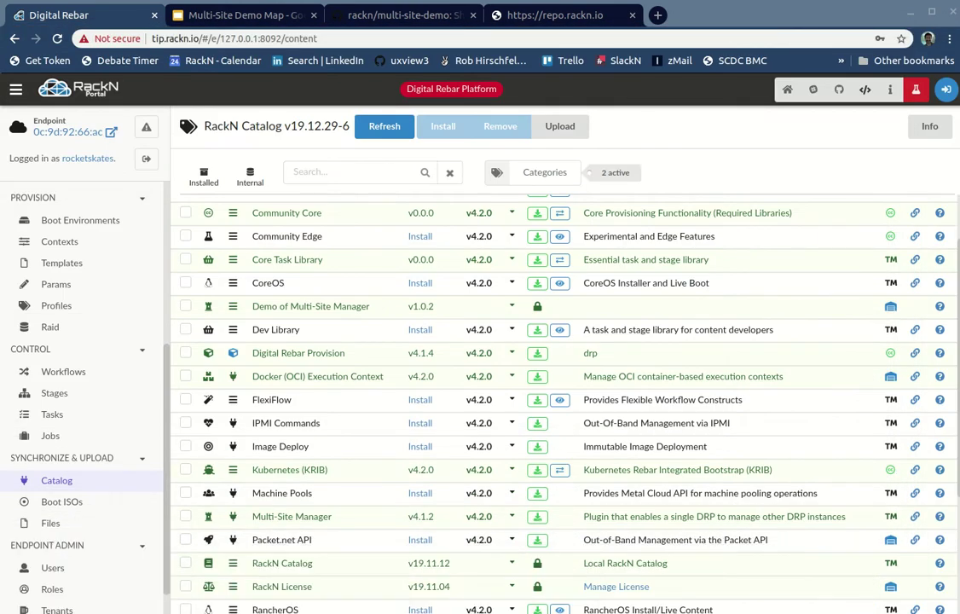
Step: Remove the rebar-catalog.part support file on the Files page and bring up the File Upload form
click(53, 525)
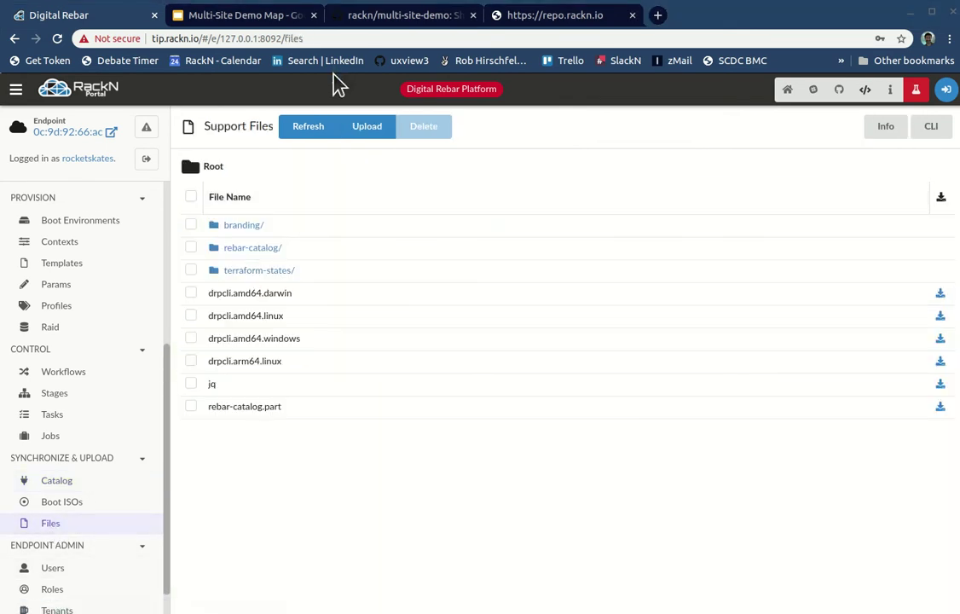
click(191, 406)
click(436, 125)
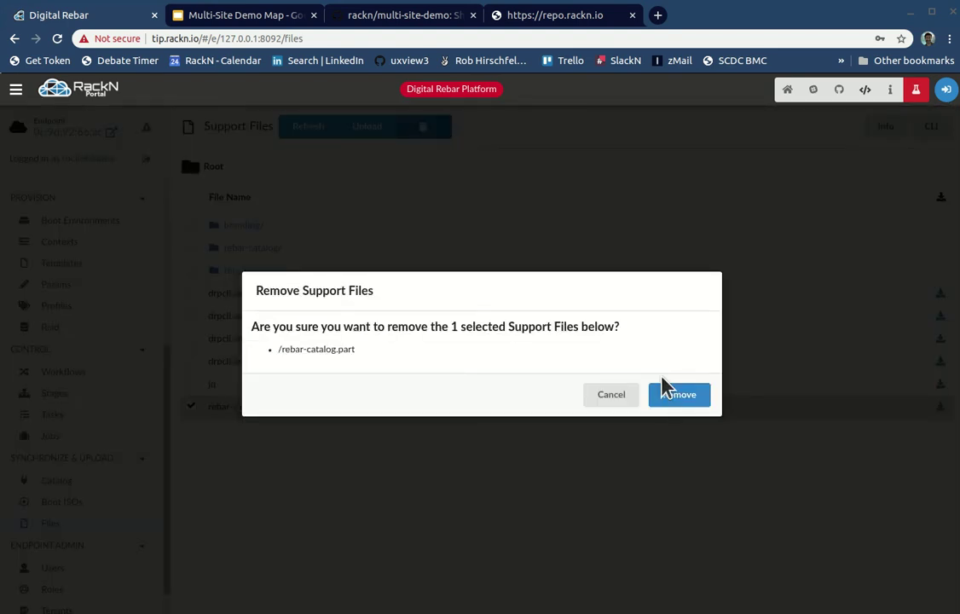
click(697, 398)
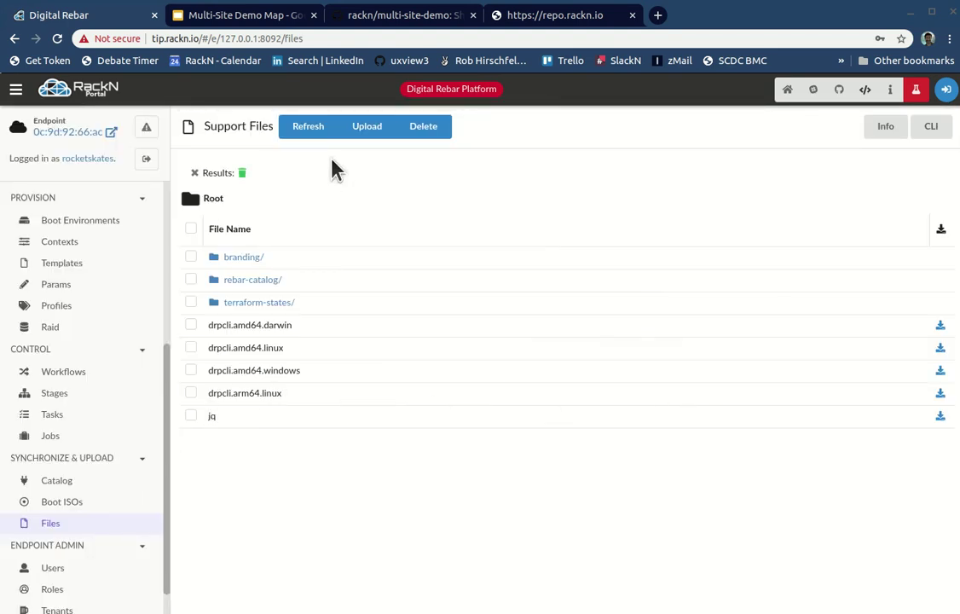
click(366, 127)
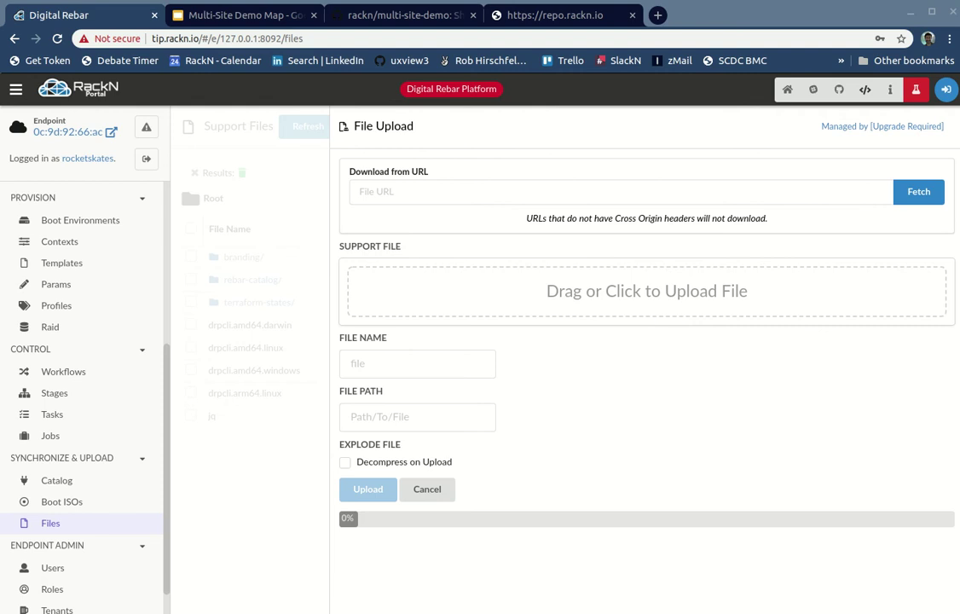
Step: Upload rackn-catalog.json from the multi-site-demo folder to the portal's support files
key(alt+Tab)
drag(375, 250, 358, 613)
drag(477, 613, 564, 290)
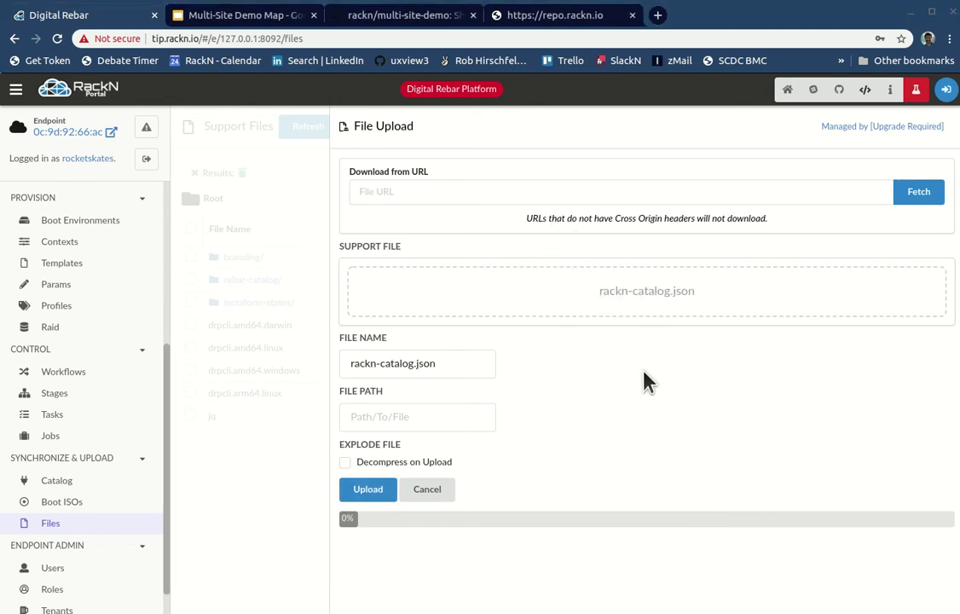
click(364, 492)
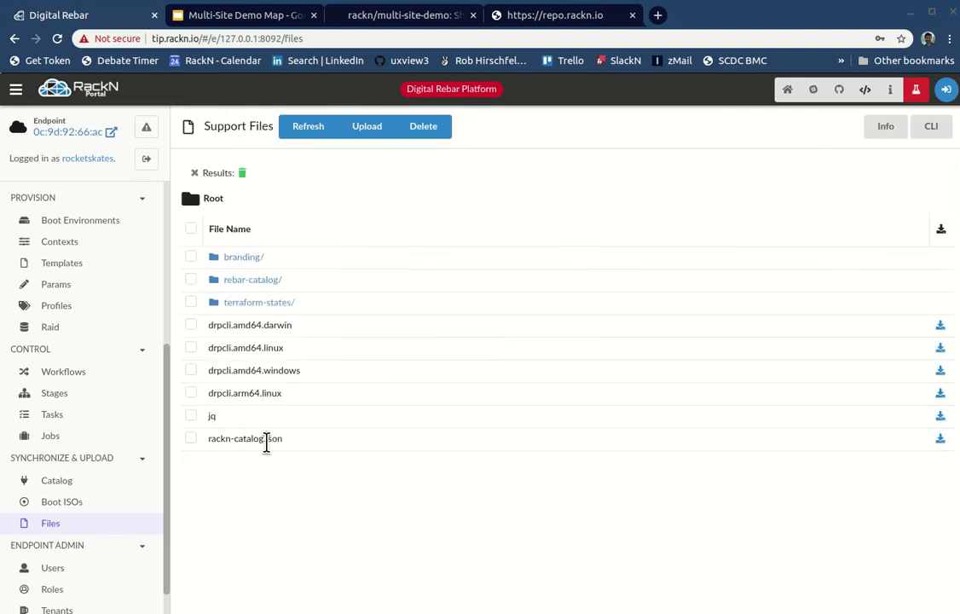
drag(289, 446, 213, 440)
click(242, 482)
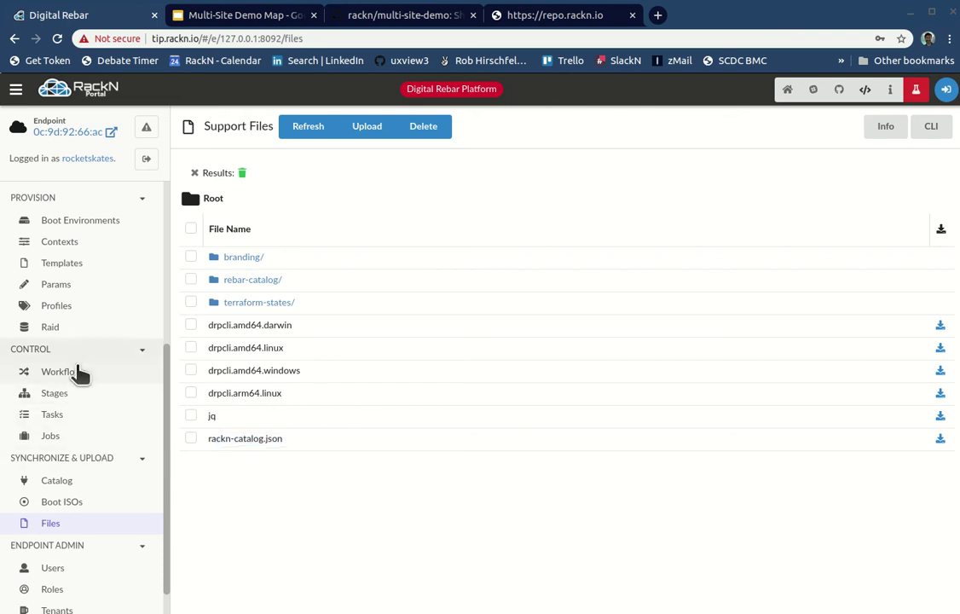
Step: Check the Catalog page, which still reads RackN Catalog v19.12.29-6
click(80, 477)
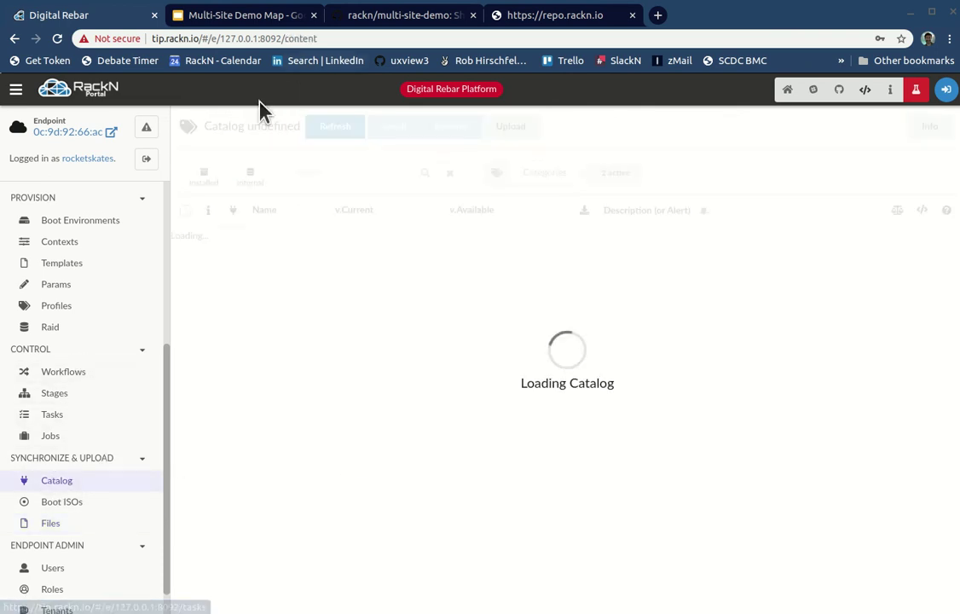
drag(206, 126, 326, 124)
click(393, 281)
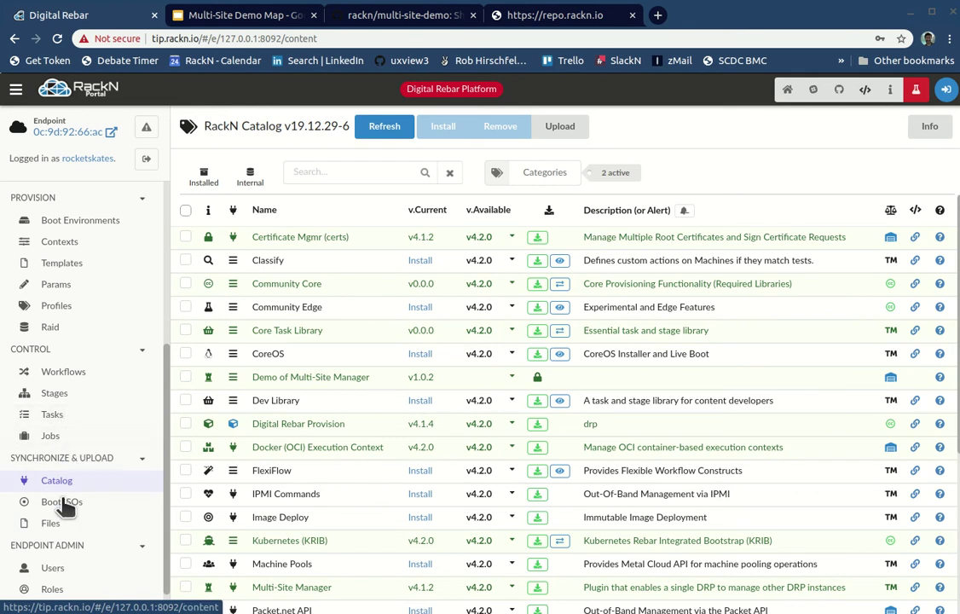
scroll(86, 520, down, 1)
scroll(88, 525, up, 2)
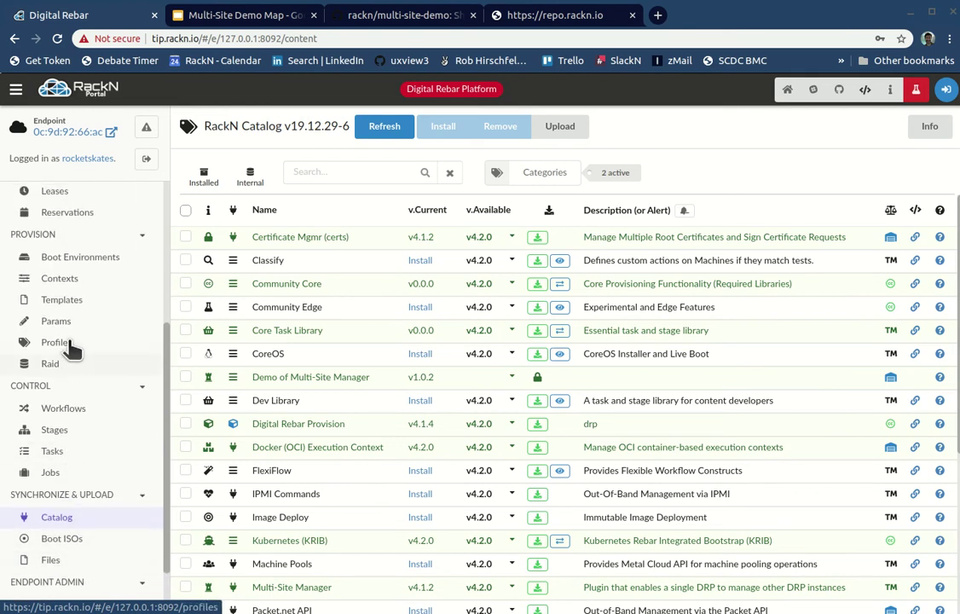
click(71, 343)
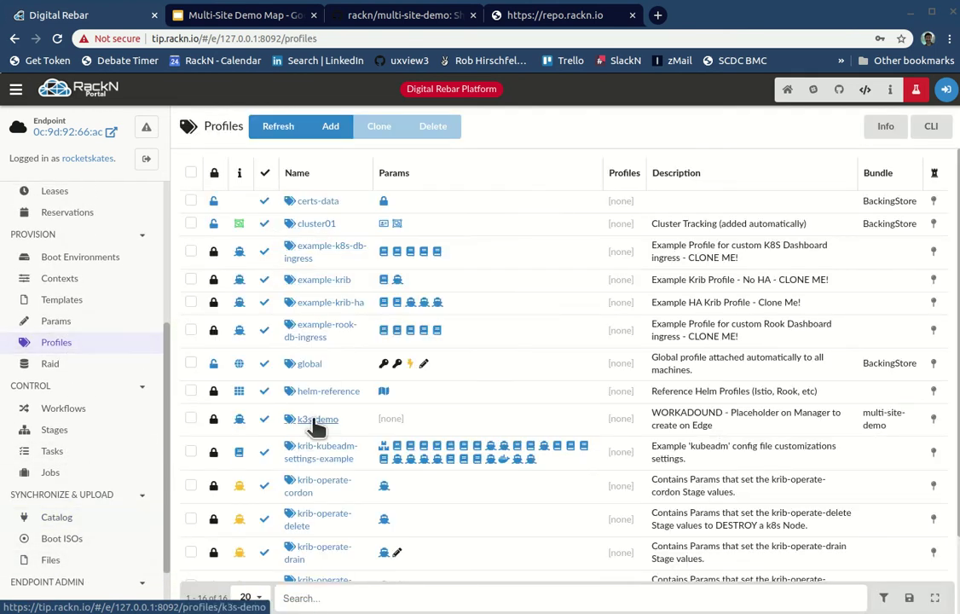
click(307, 365)
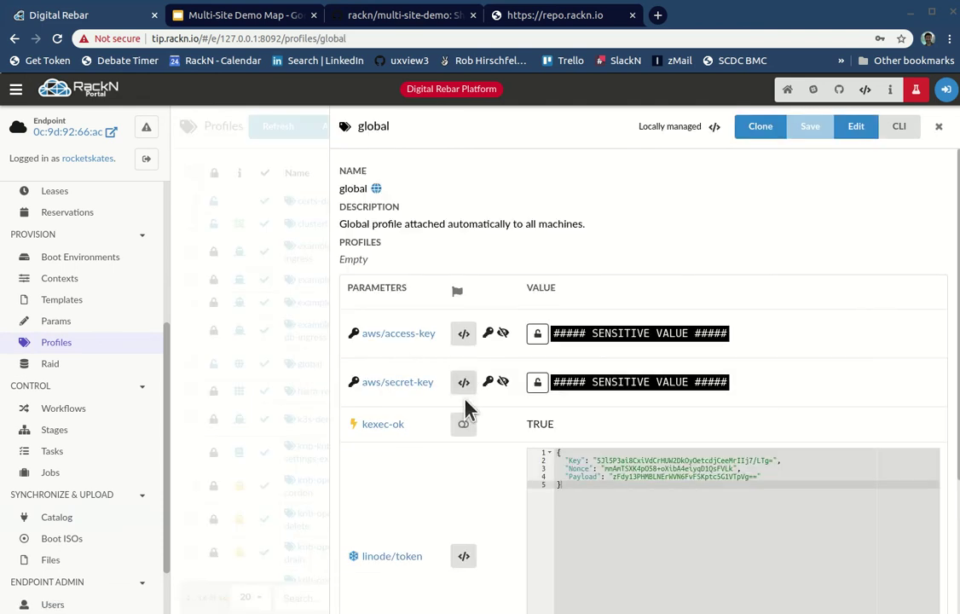
scroll(475, 583, down, 3)
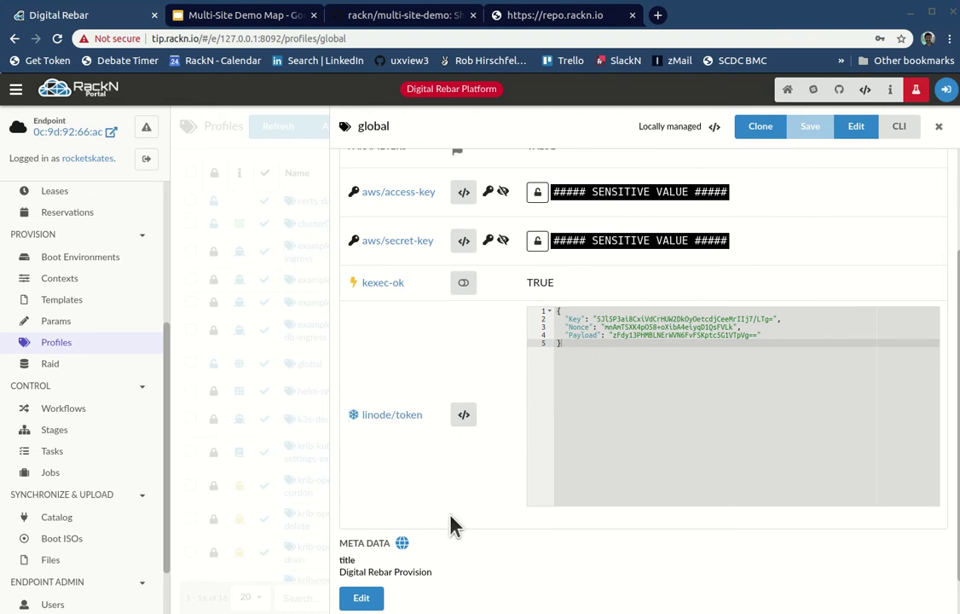
click(852, 130)
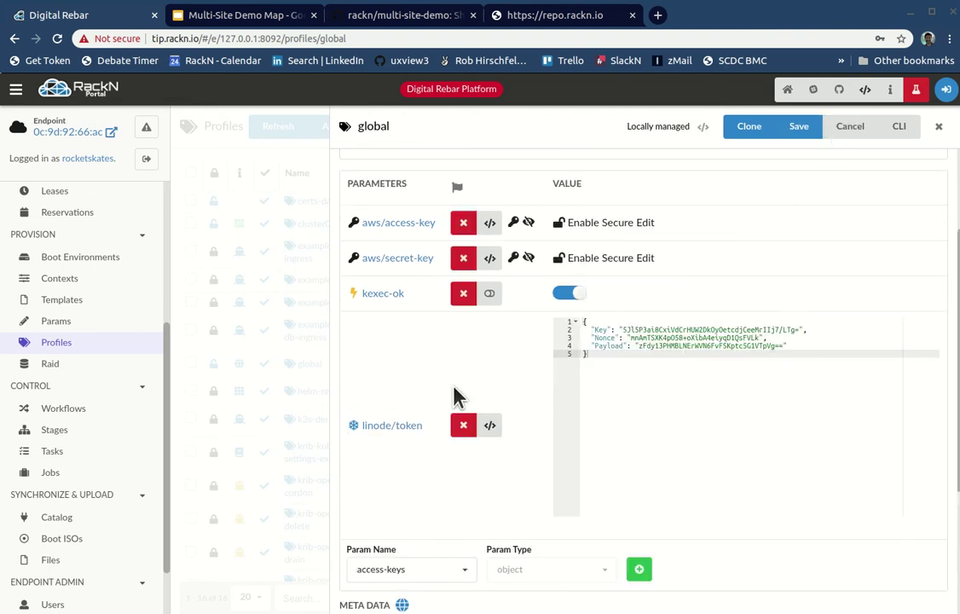
click(446, 569)
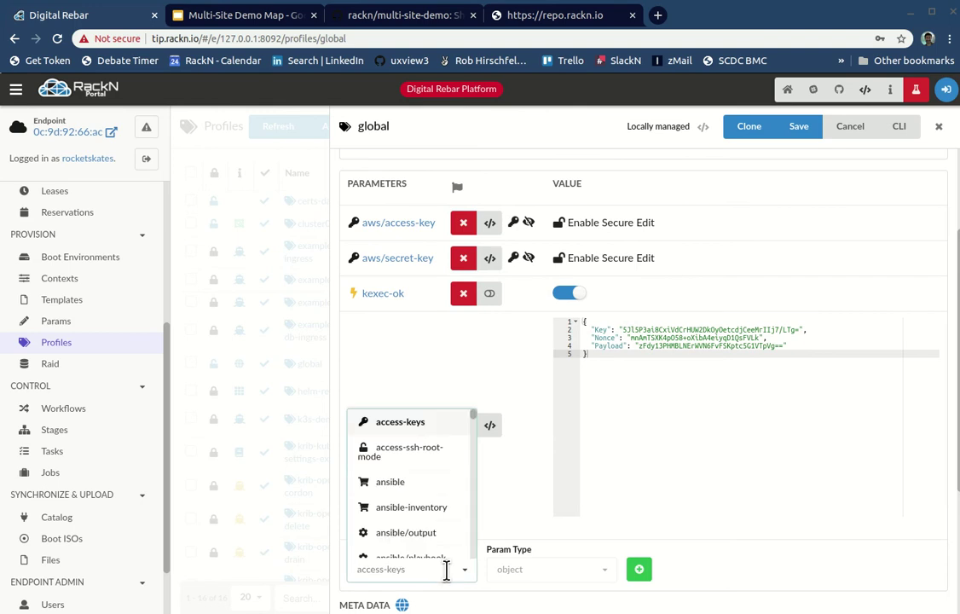
text(catalo)
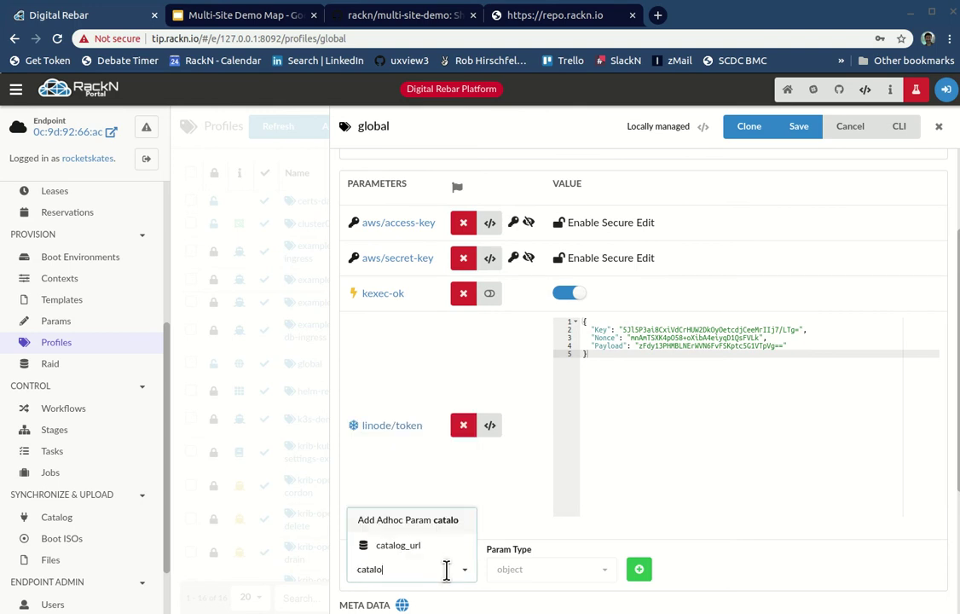
click(384, 546)
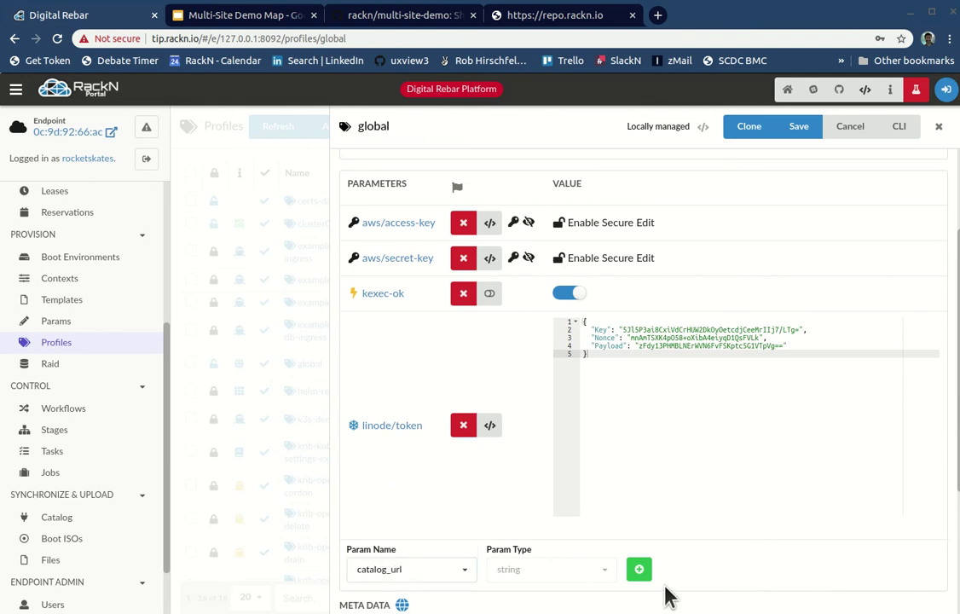
click(637, 570)
click(619, 553)
scroll(666, 553, down, 1)
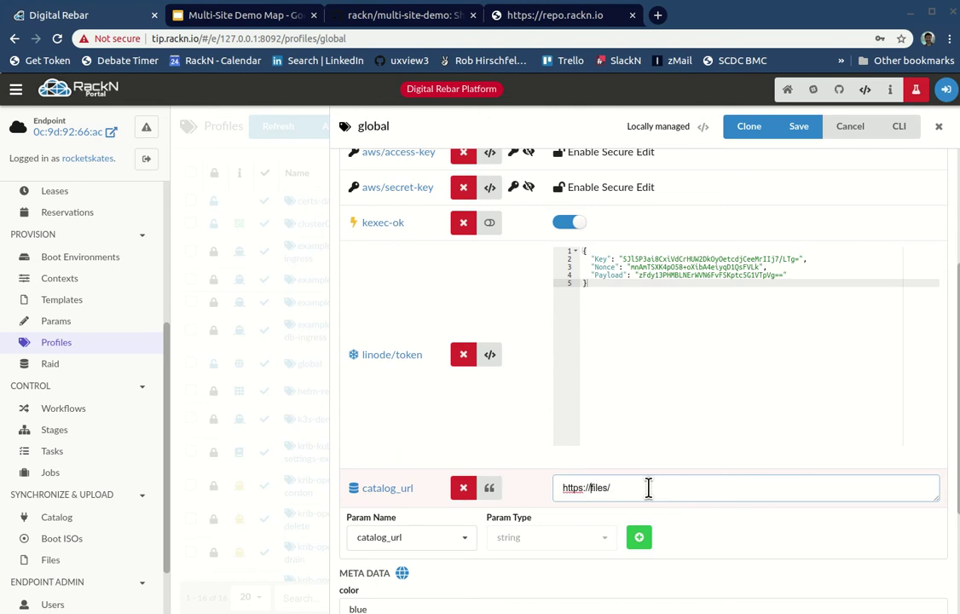
text(127.0.0.1/)
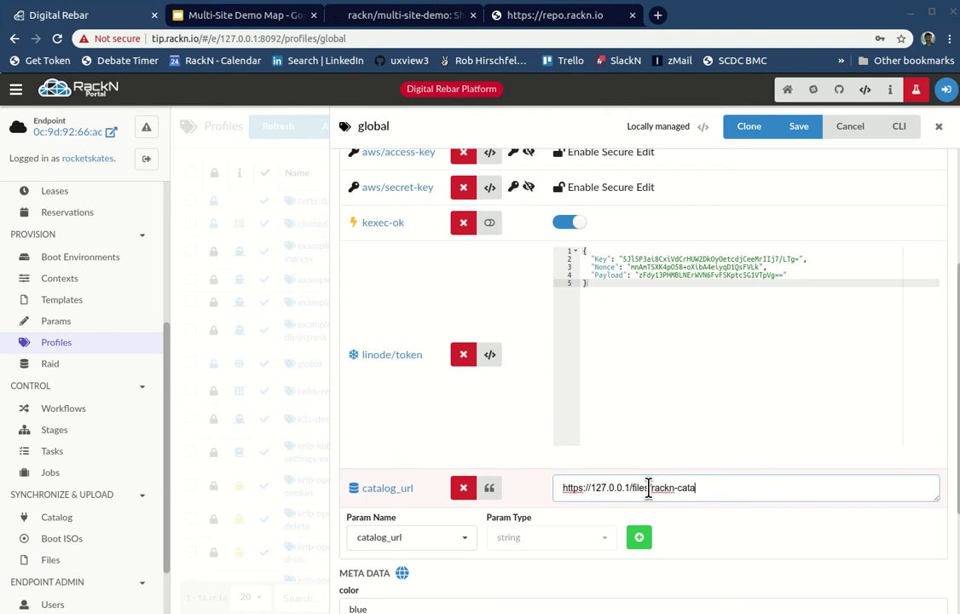
Step: Load the catalog_url address in a new browser tab, which refuses the connection
key(ctrl+a)
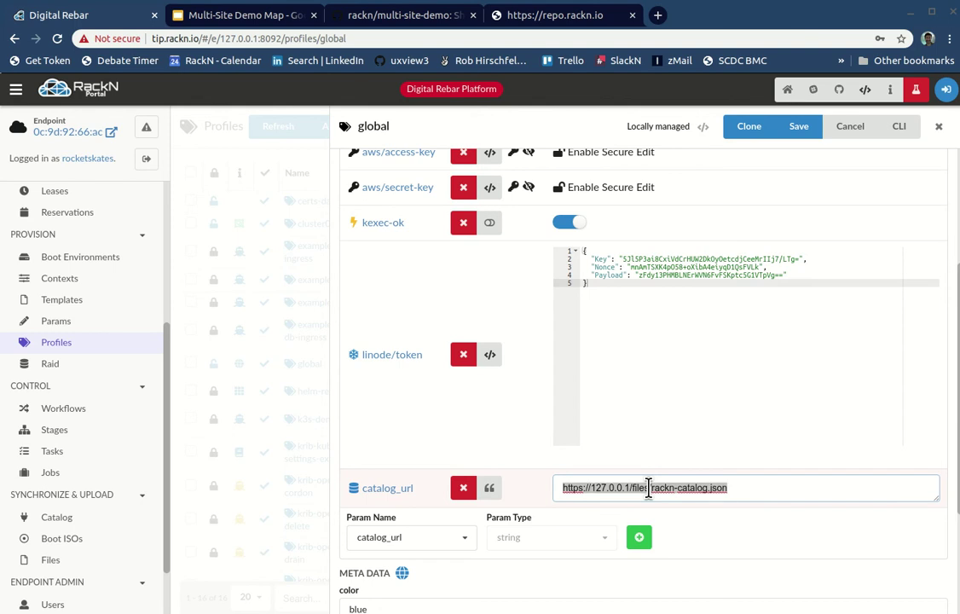
key(ctrl+c)
key(ctrl+t)
key(ctrl+v)
key(Return)
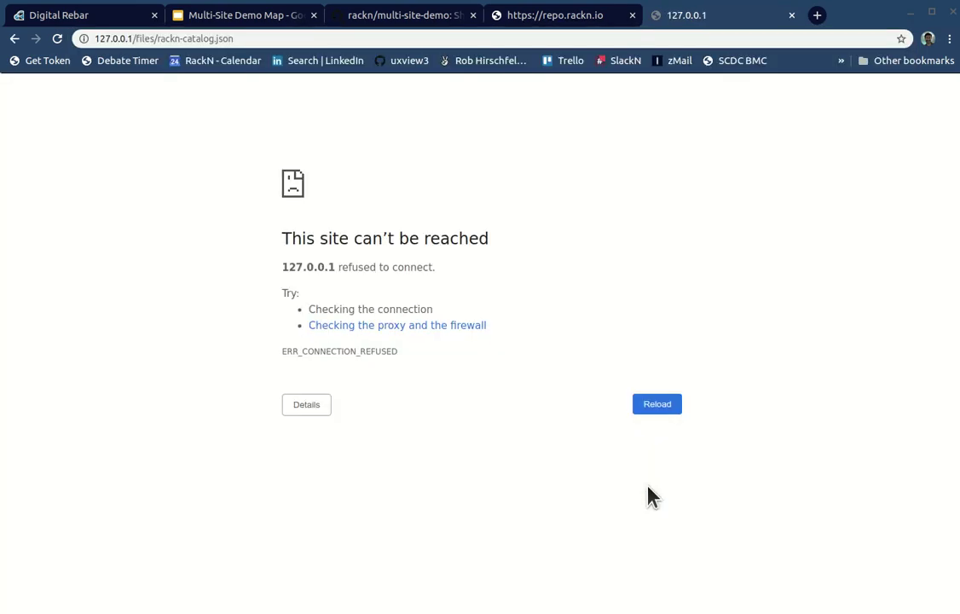
click(135, 38)
key(Home)
text(https://127.0.0.1)
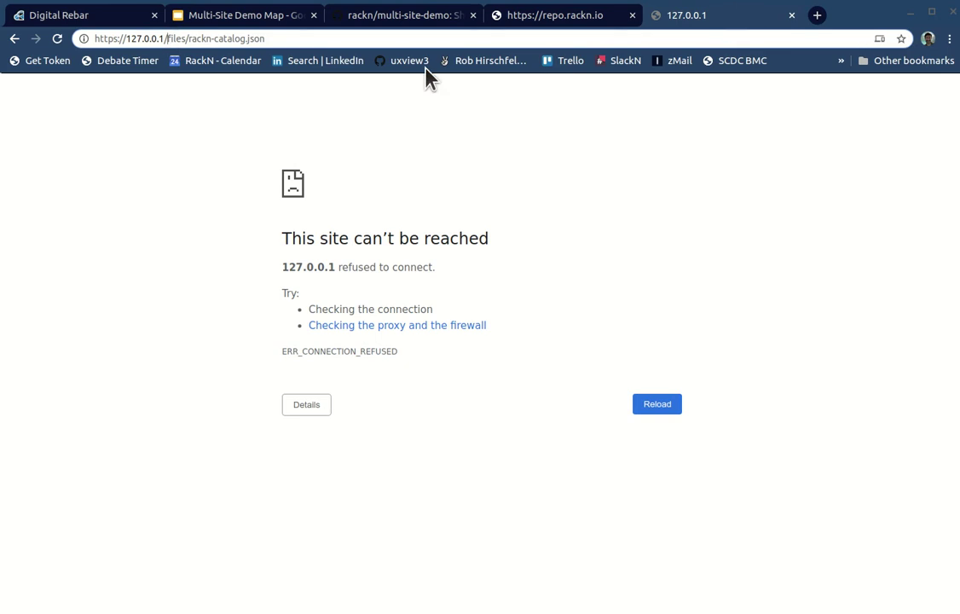
text(:8092)
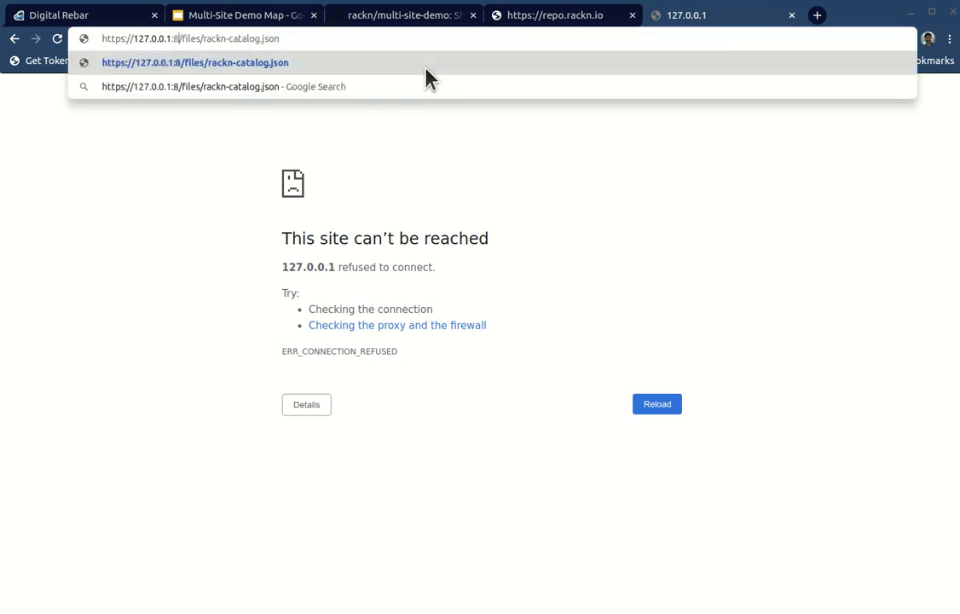
key(Return)
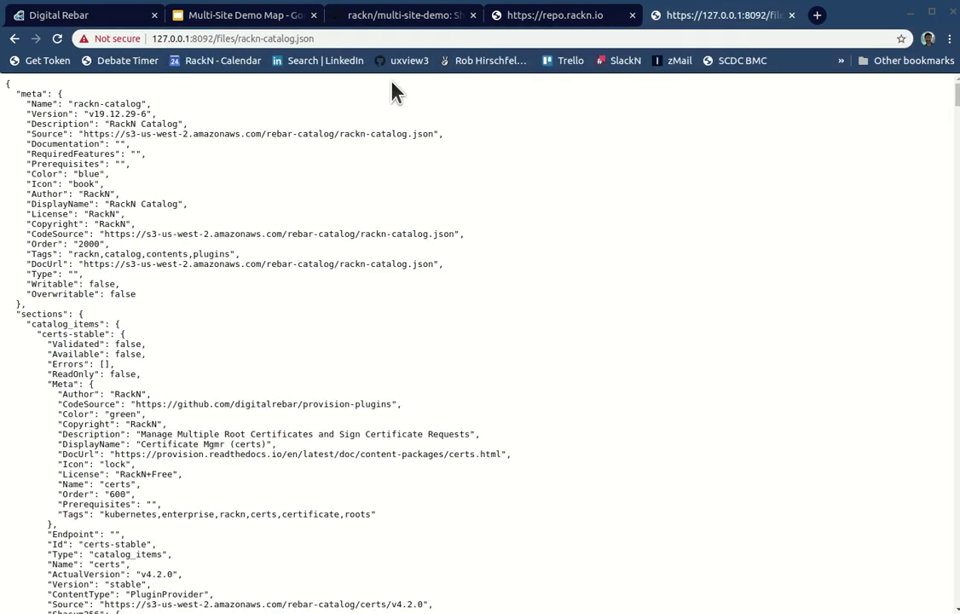
drag(88, 115, 279, 314)
click(278, 315)
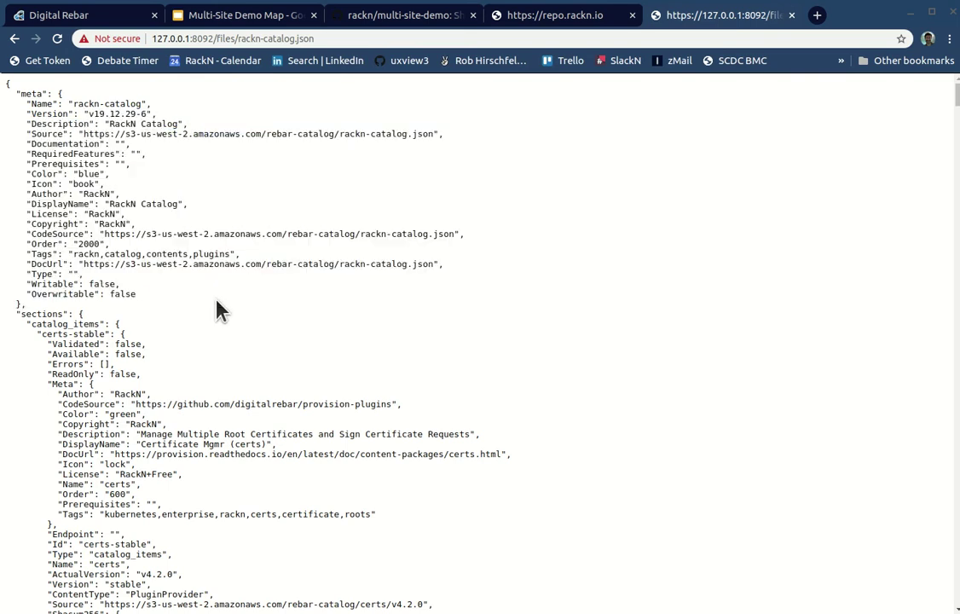
click(332, 38)
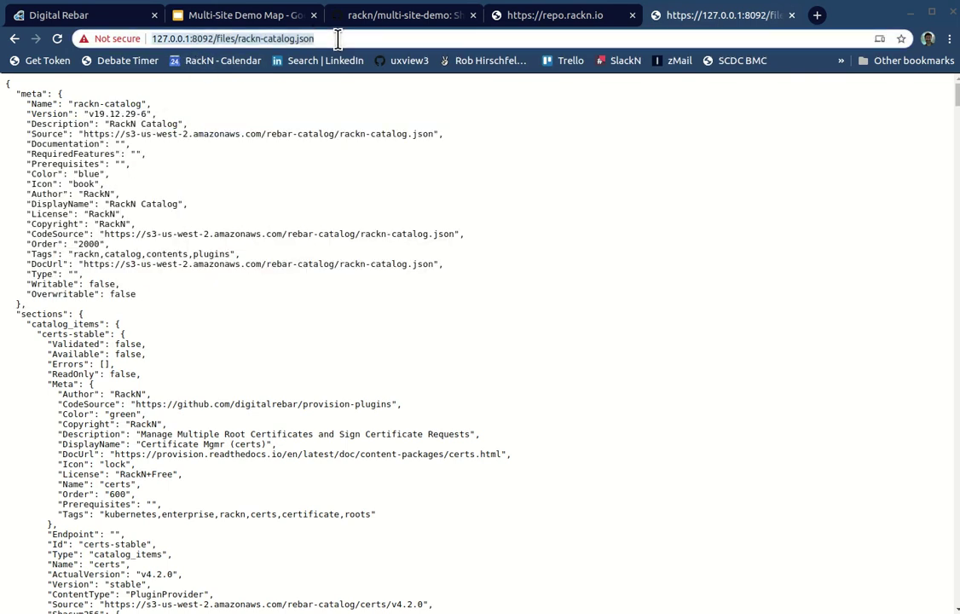
click(59, 17)
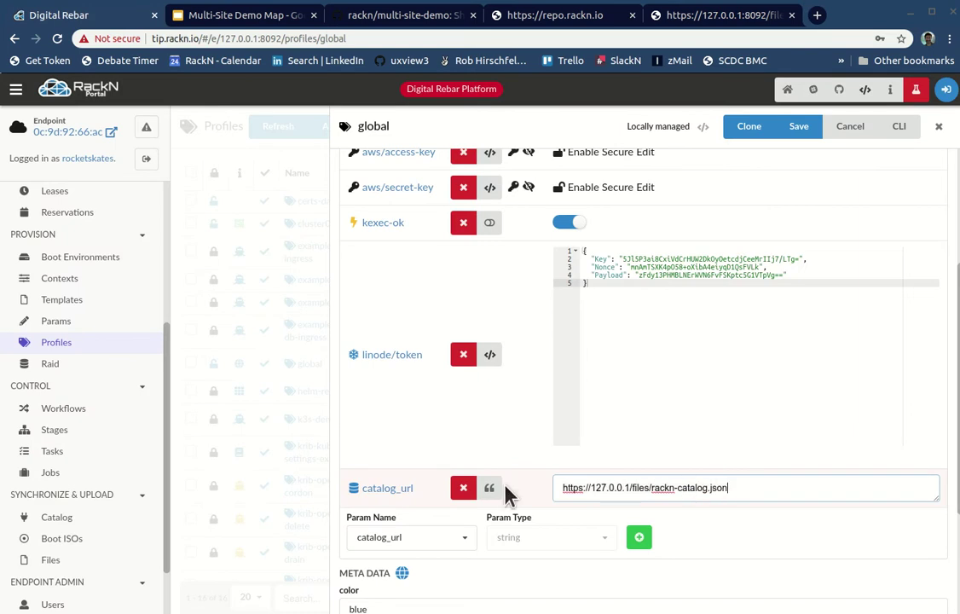
Step: Replace the global profile's catalog_url with the port-8092 address and save the profile
drag(733, 489, 552, 484)
key(ctrl+v)
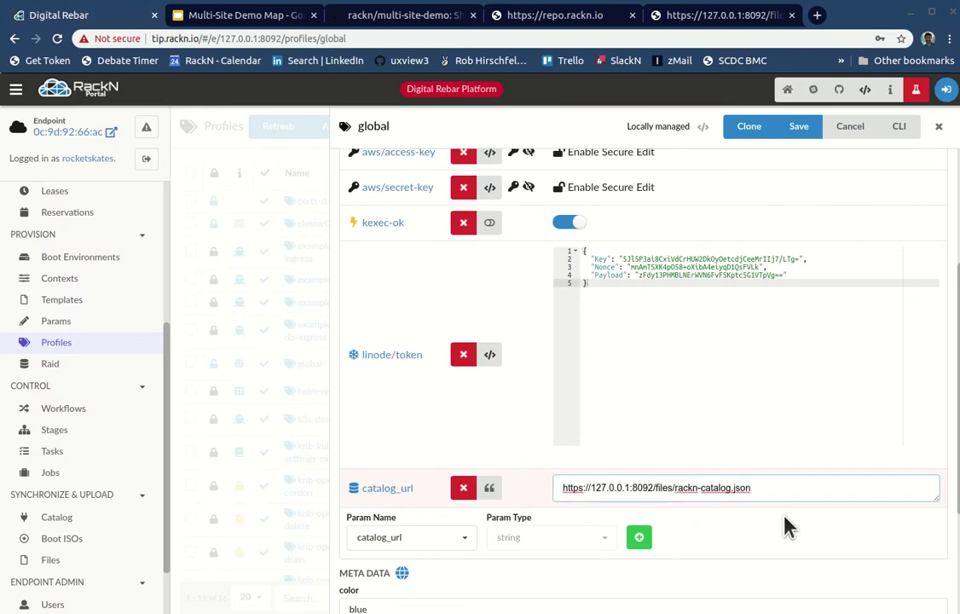
click(802, 130)
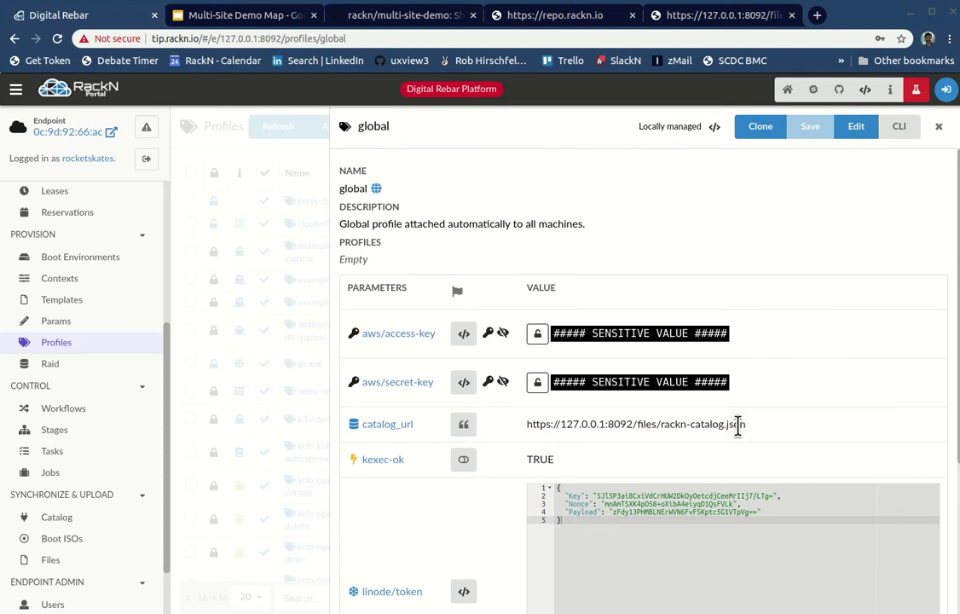
Step: Open the Catalog page and confirm it now loads from 127.0.0.1:8092/files/rackn-catalog.json
scroll(71, 504, down, 2)
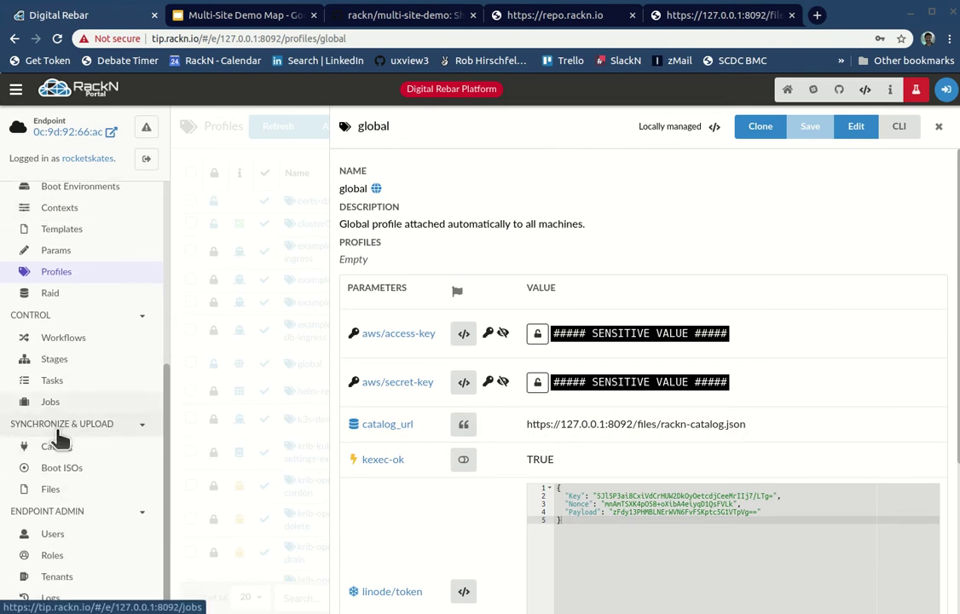
click(65, 446)
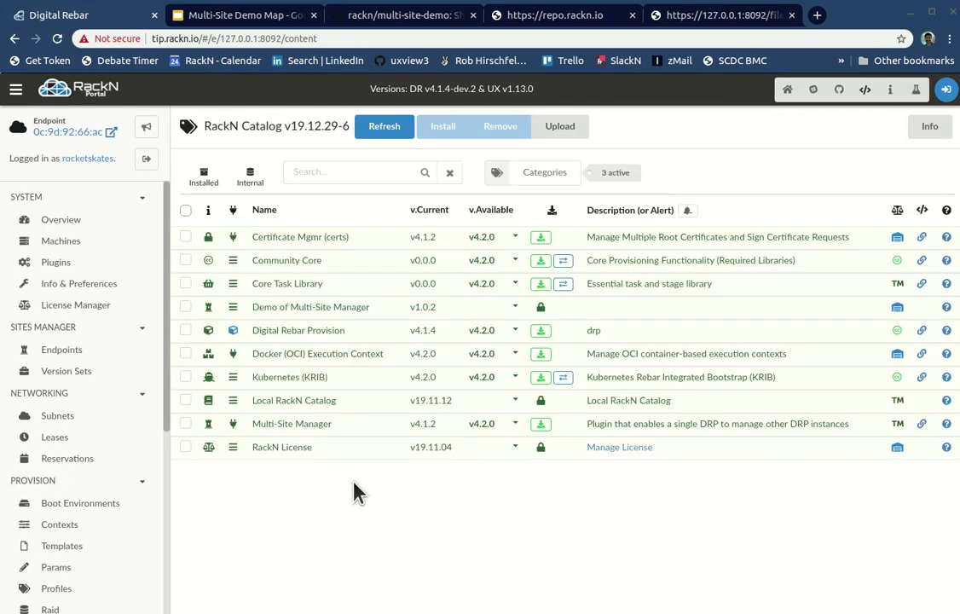
mouse_move(303, 125)
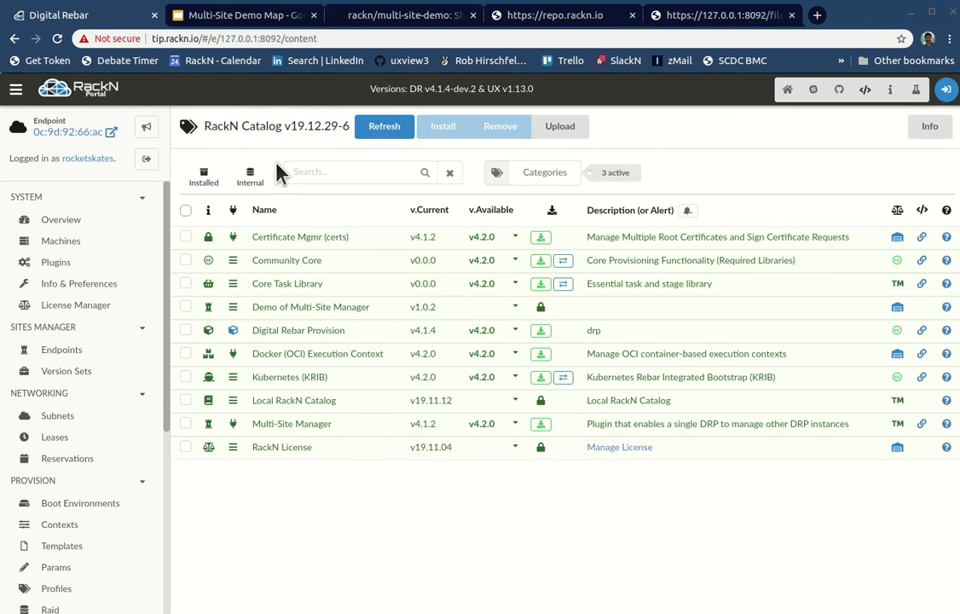
mouse_move(273, 126)
key(alt+Tab)
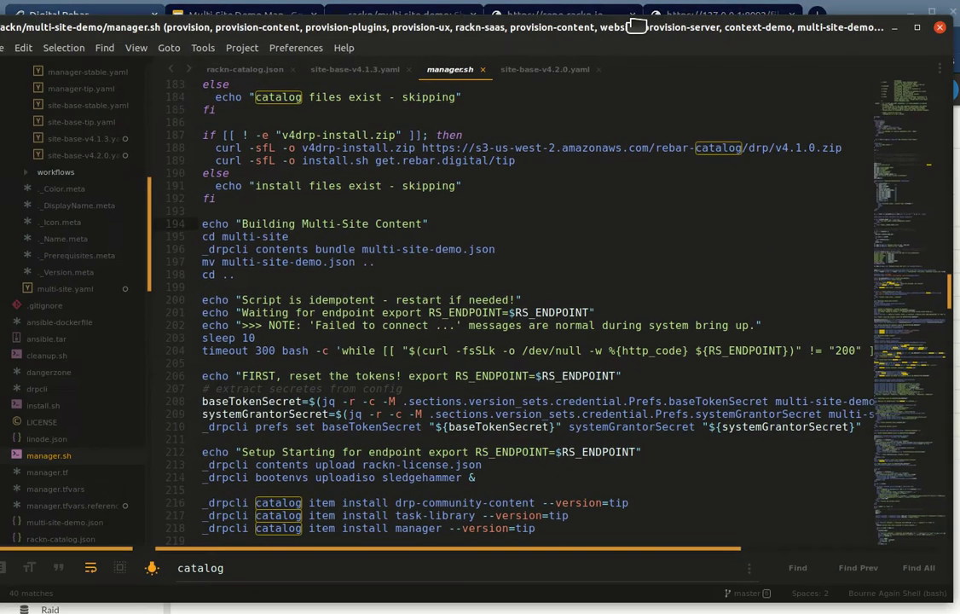
Step: Change the catalog Description from RackN Catalog to MSM Demo Catalog and save
click(239, 74)
click(467, 230)
key(Up)
key(Up)
key(Up)
key(Up)
key(Up)
key(Up)
key(Up)
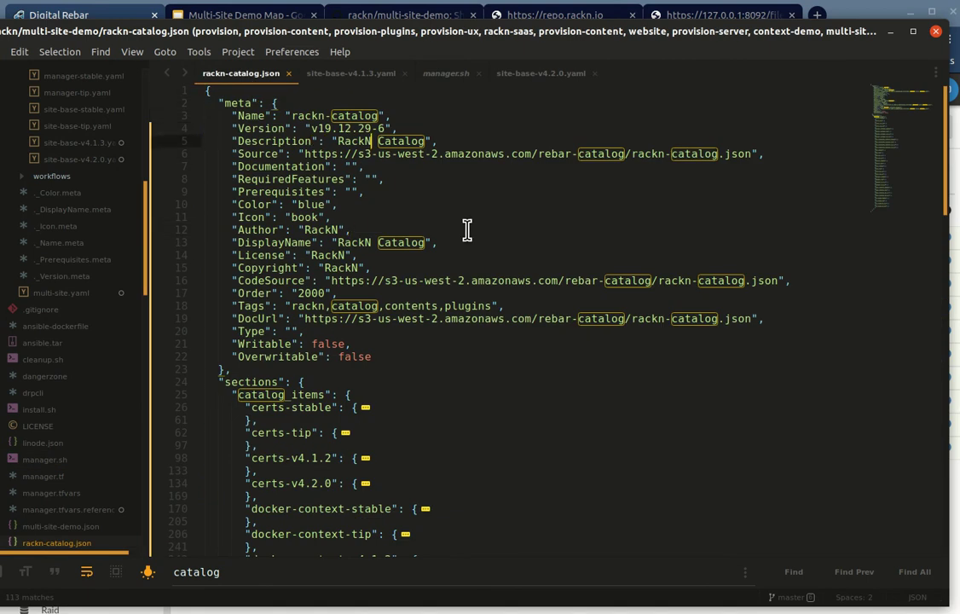
key(ctrl+Right)
text(Multi)
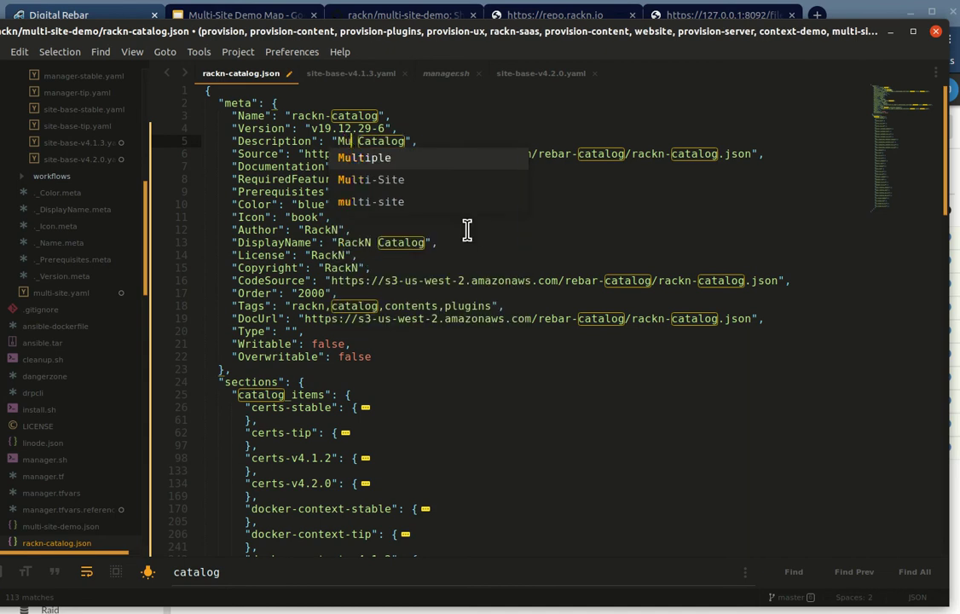
key(BackSpace)
key(BackSpace)
key(BackSpace)
key(BackSpace)
text(SM Demo)
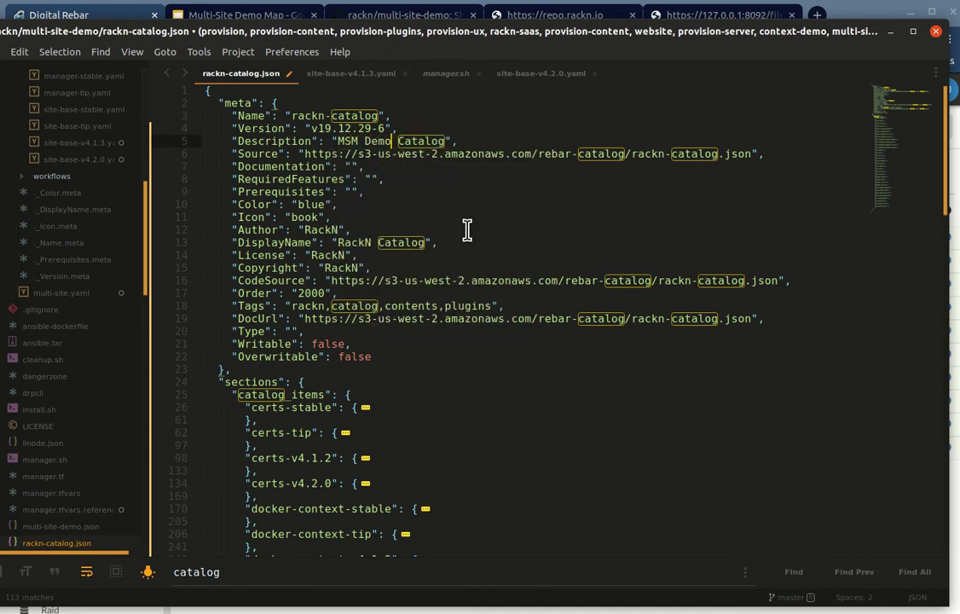
key(ctrl+s)
Step: Change the catalog Version from v19.12.29-6 to v19.12.31-1 and save the file
key(ctrl+Left)
key(ctrl+Left)
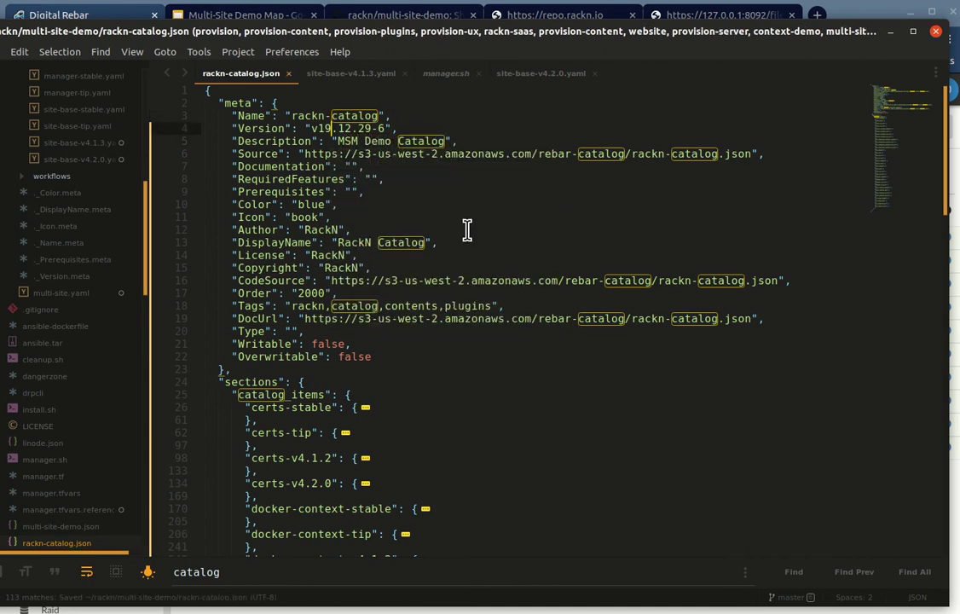
key(Up)
key(ctrl+shift+Right)
key(ctrl+shift+Right)
text(31-1)
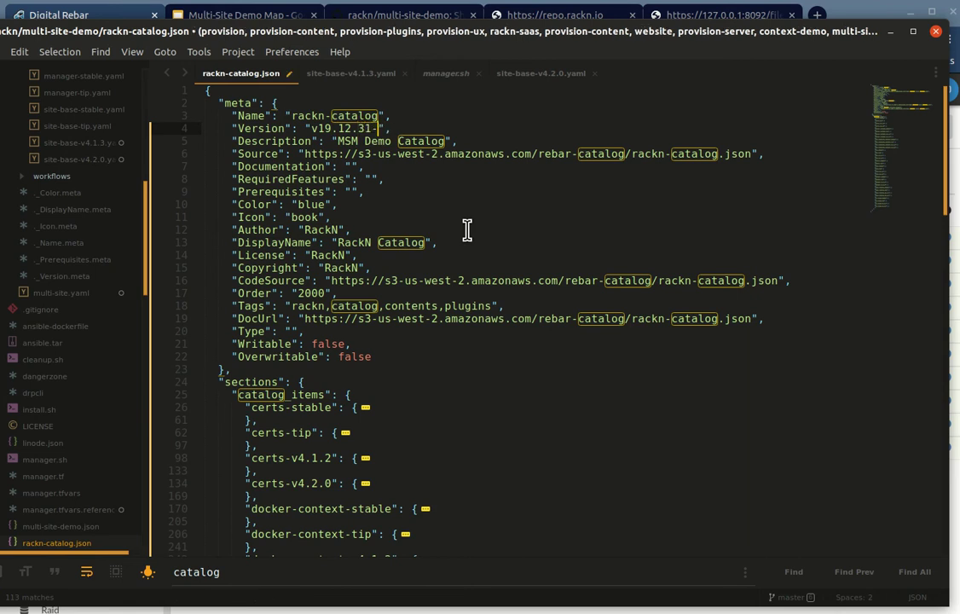
key(ctrl+s)
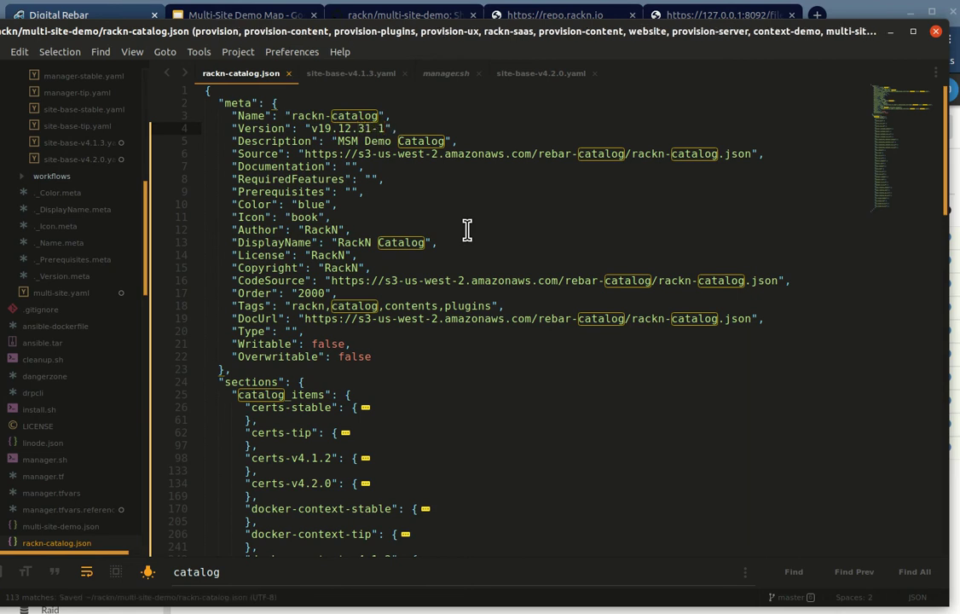
key(alt+Tab)
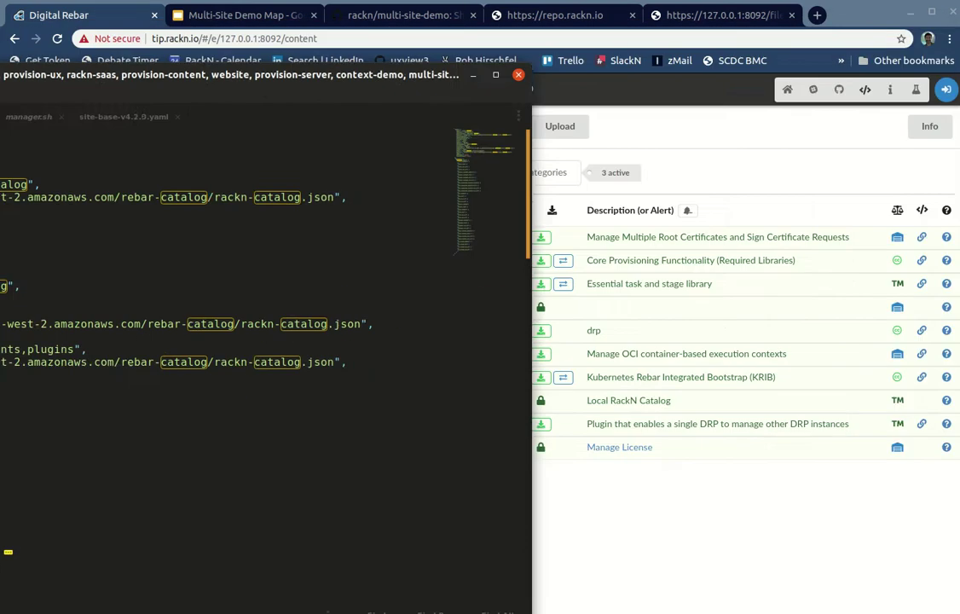
Step: Re-upload the edited rackn-catalog.json over the existing support file, then reload the portal
scroll(53, 587, down, 5)
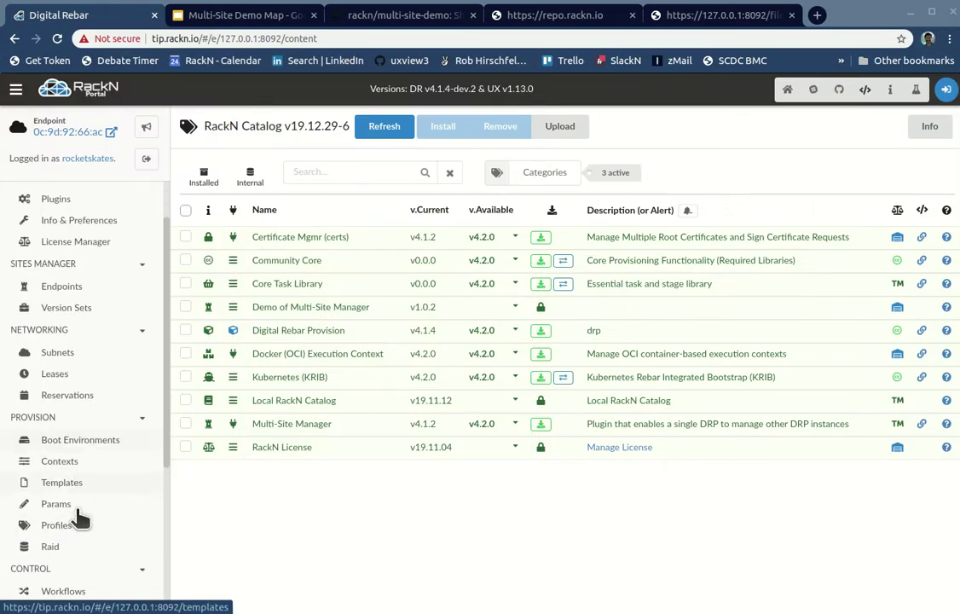
scroll(85, 545, down, 2)
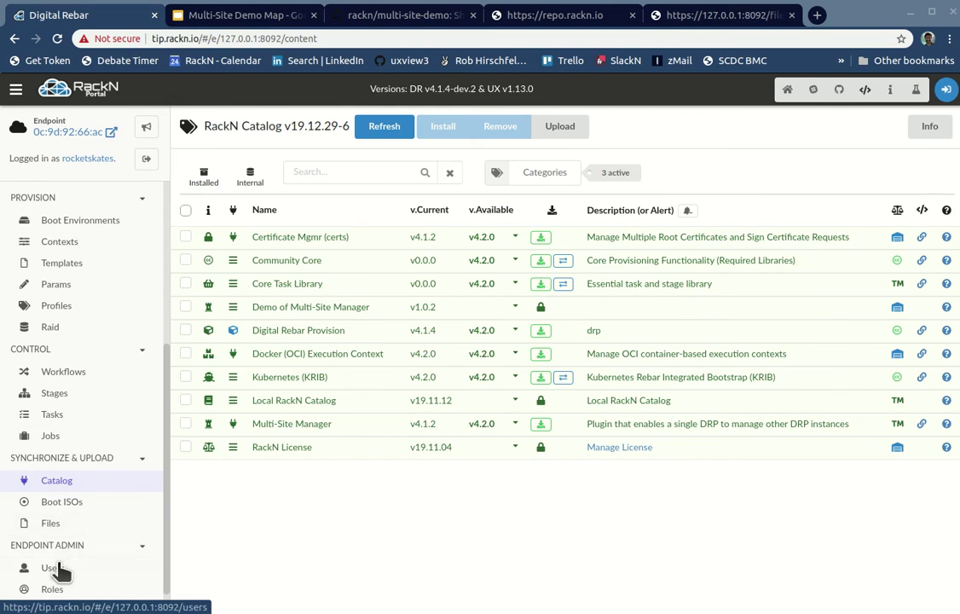
click(20, 490)
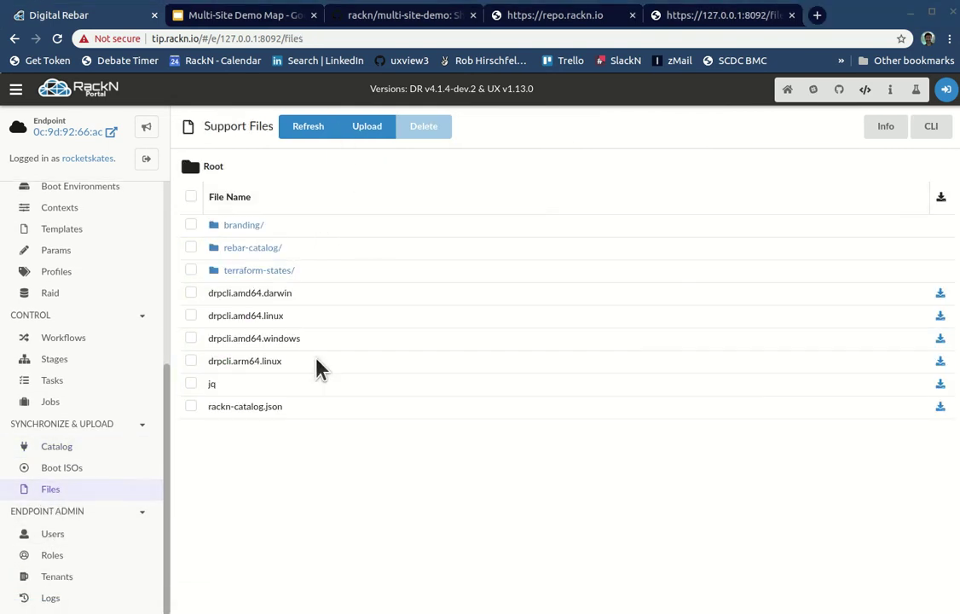
click(190, 407)
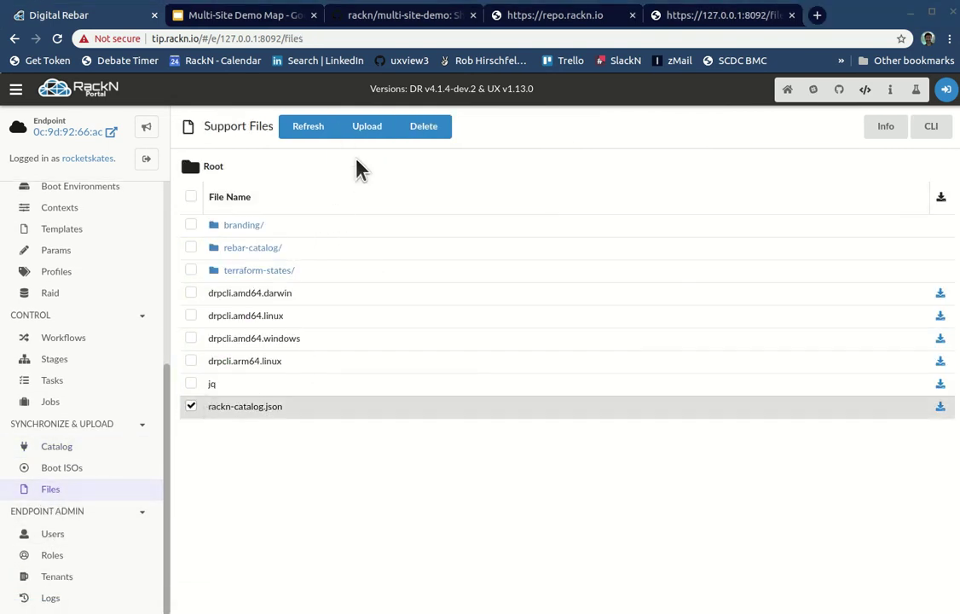
click(367, 127)
drag(444, 247, 510, 285)
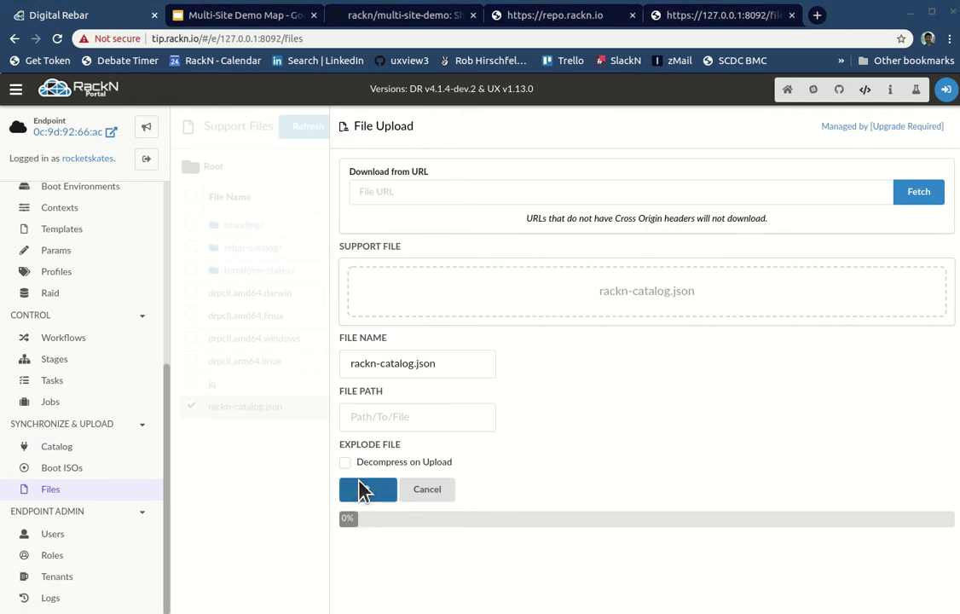
click(363, 489)
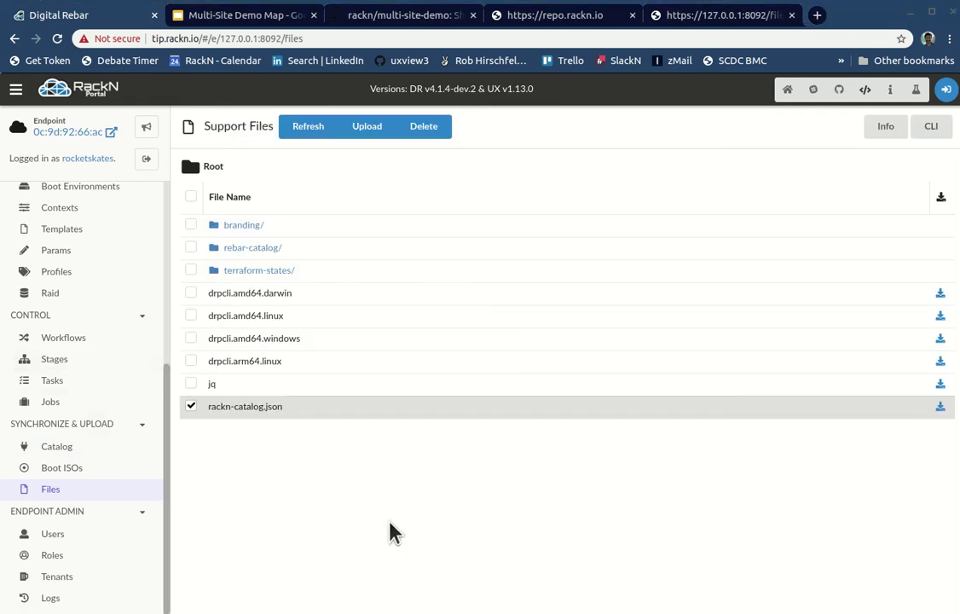
key(F5)
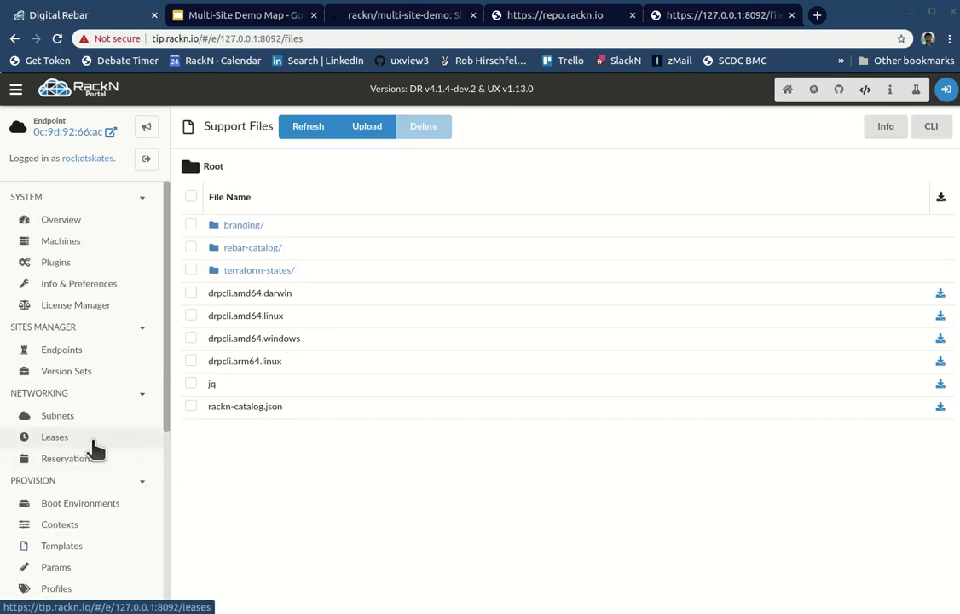
Step: Refresh the served rackn-catalog.json tab to confirm it carries version v19.12.31-1
click(671, 17)
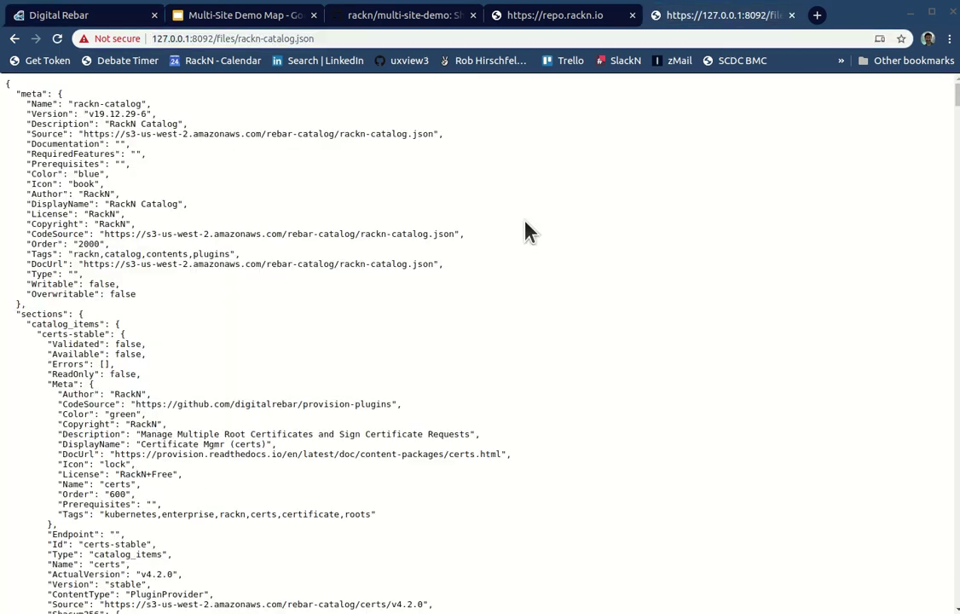
key(F5)
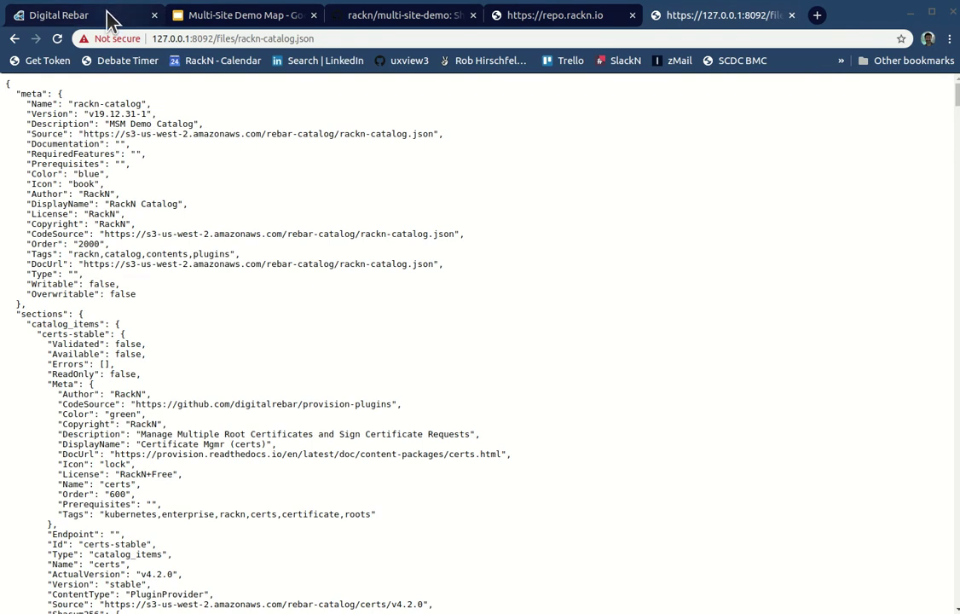
click(98, 20)
Step: Open the Catalog page, confirming MSM Demo Catalog v19.12.31-1, and inspect Community Core's available versions
scroll(64, 500, down, 5)
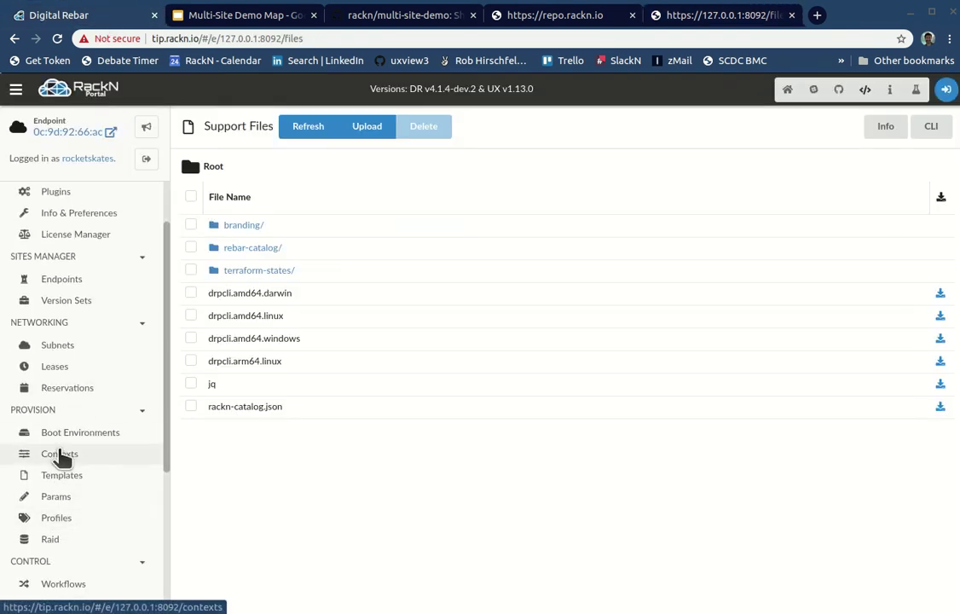
scroll(61, 520, down, 2)
click(53, 481)
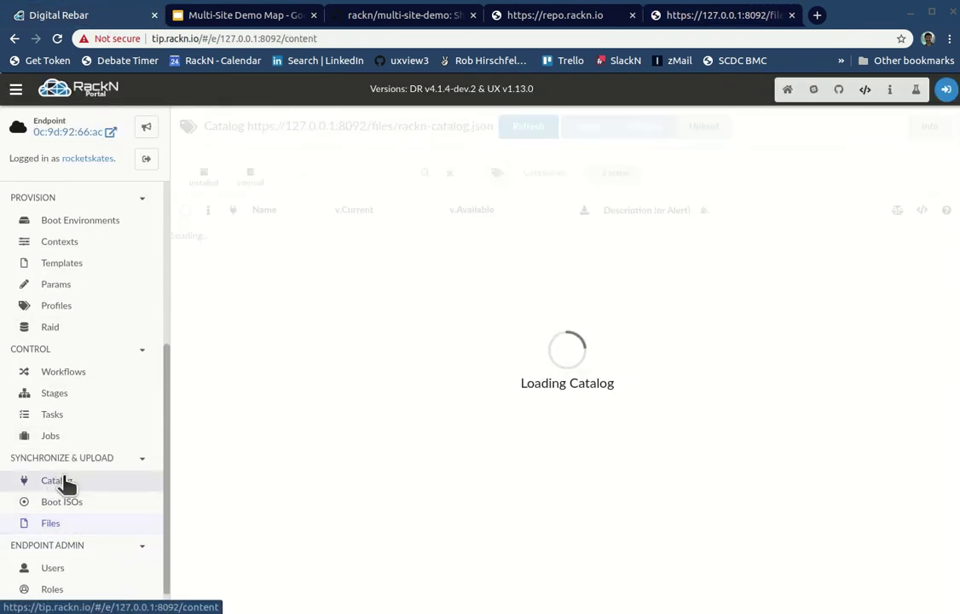
drag(205, 126, 301, 126)
click(298, 129)
double_click(275, 128)
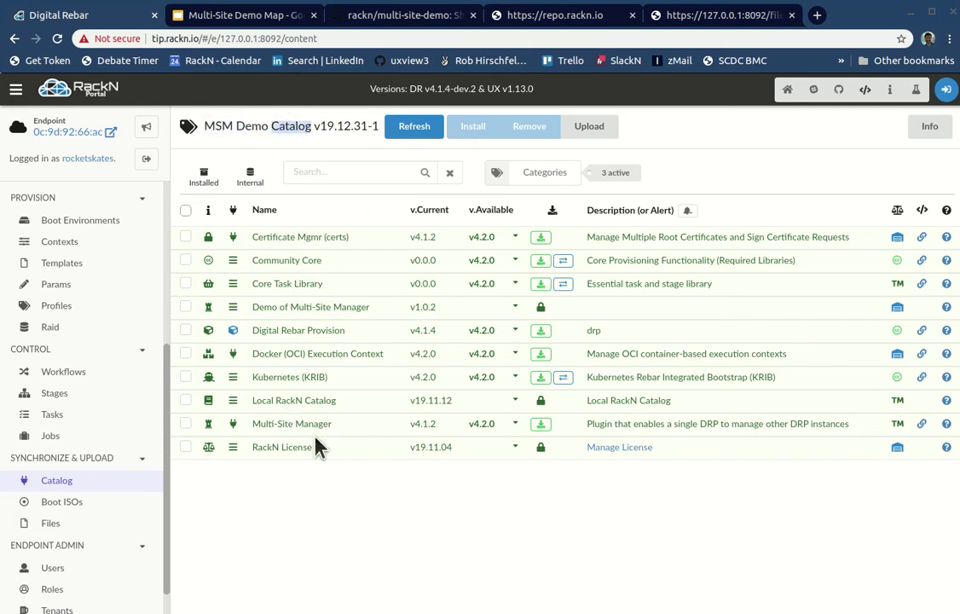
click(515, 260)
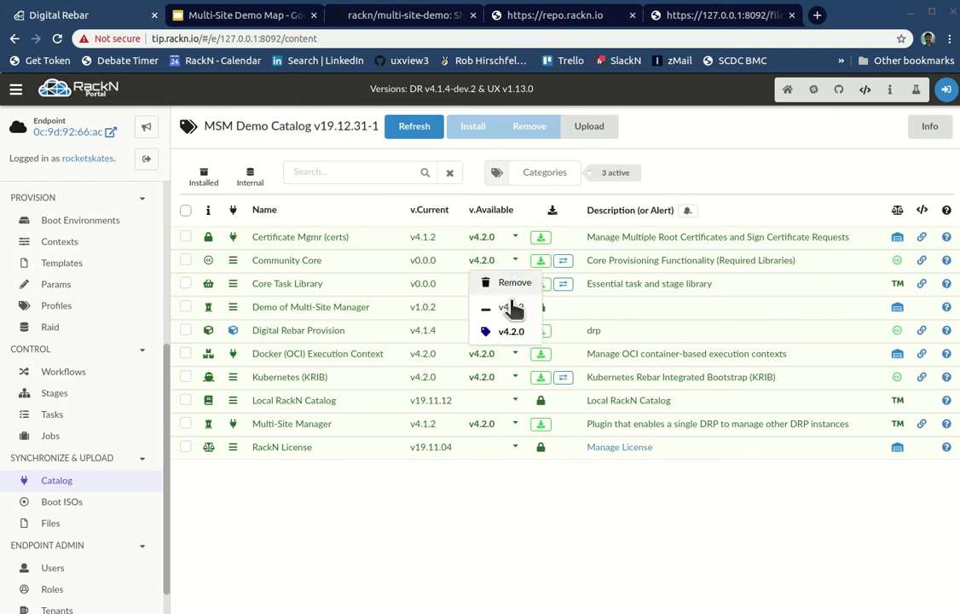
click(523, 530)
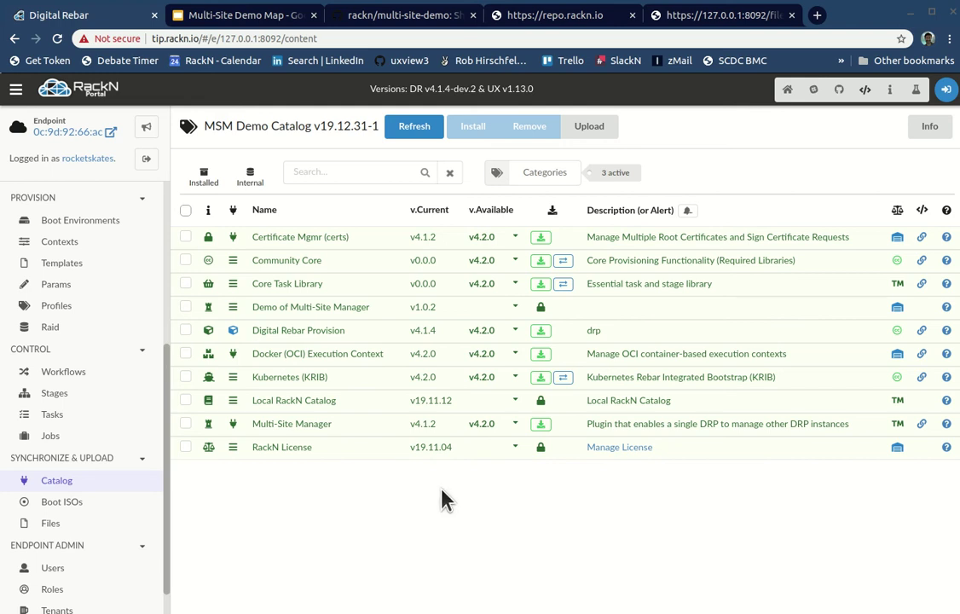
Step: Open Support Files and browse into the rebar-catalog folder and back to the root list
scroll(162, 465, down, 1)
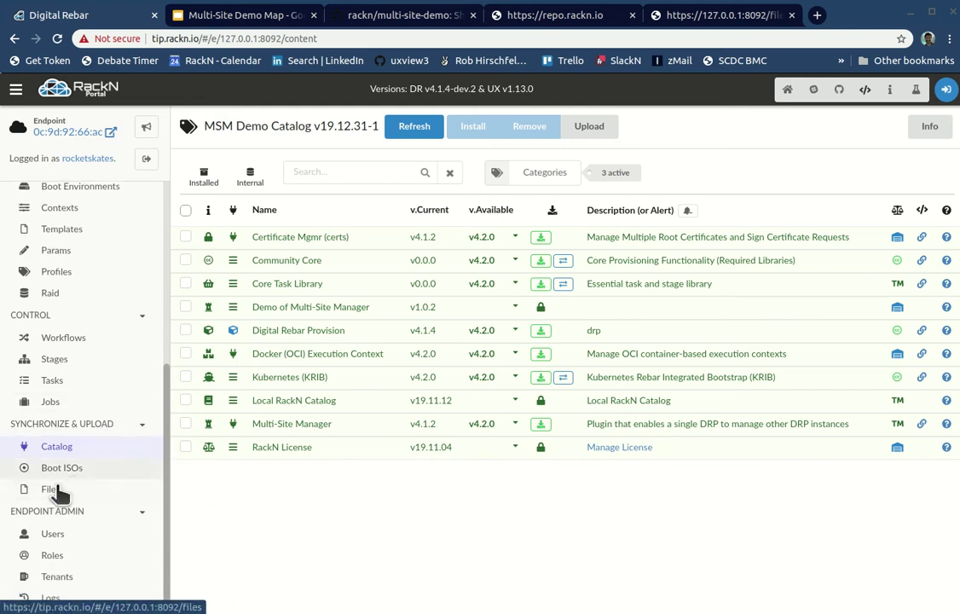
click(100, 486)
click(248, 249)
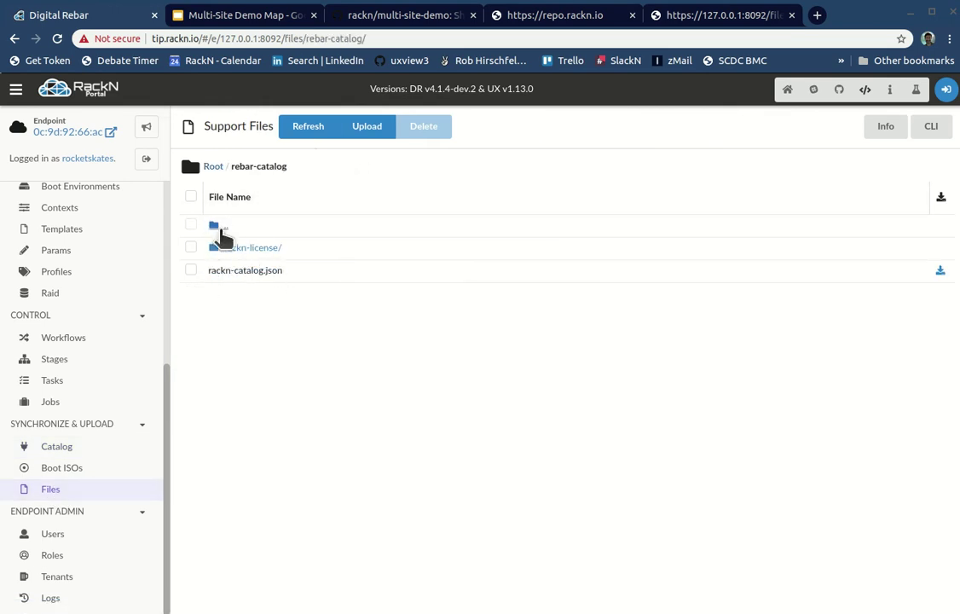
click(219, 225)
click(254, 248)
Step: Visit the Catalog and Boot ISOs pages, then recheck rebar-catalog/ in Support Files
click(58, 446)
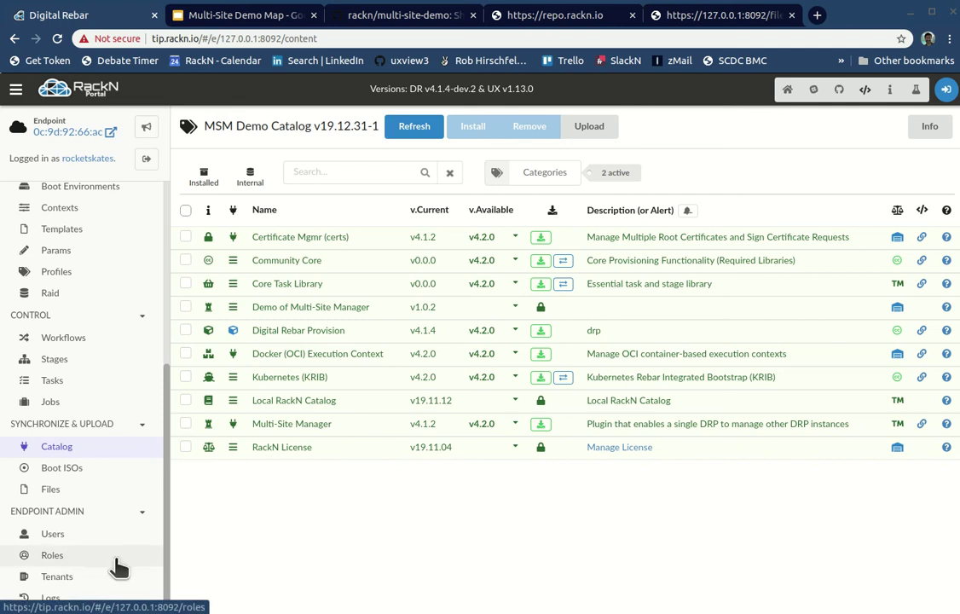
click(67, 468)
click(65, 493)
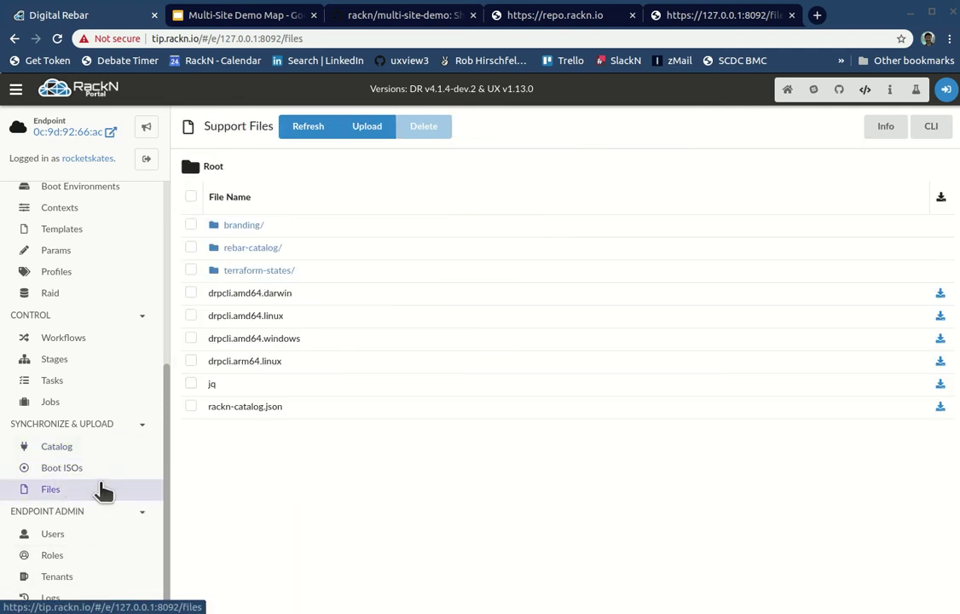
click(243, 249)
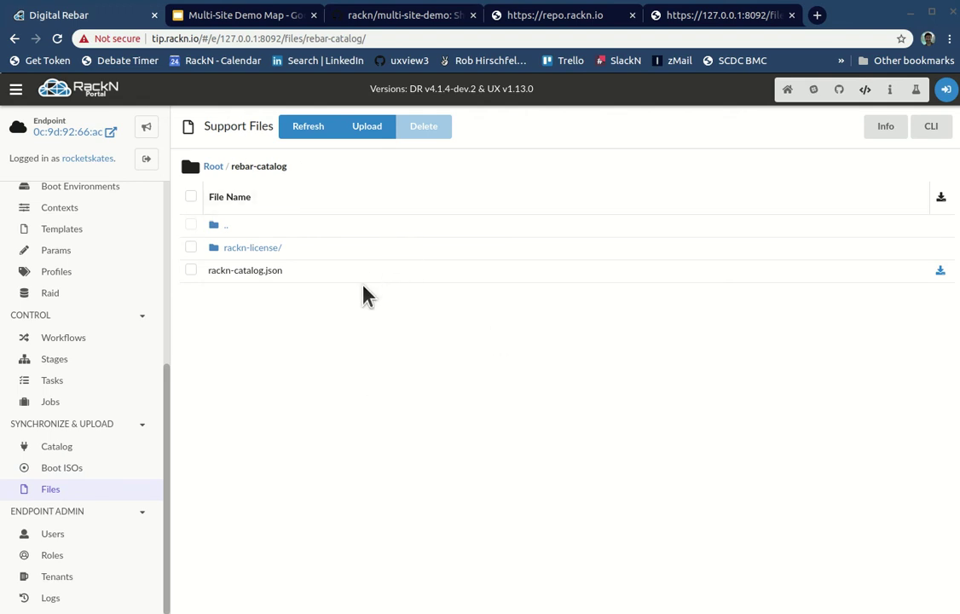
key(alt+Left)
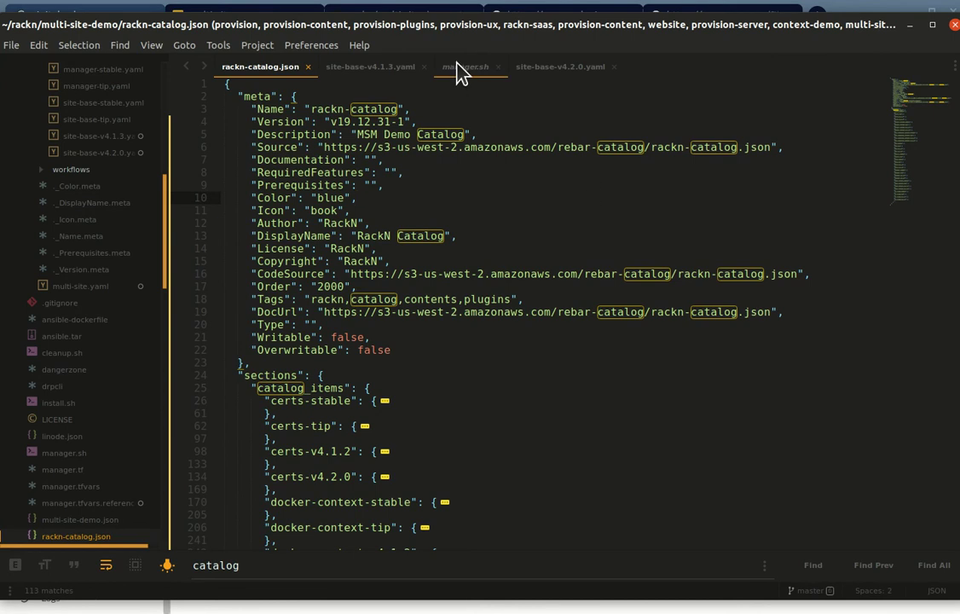
Step: In manager.sh, review the license upload and the three catalog item install lines
click(460, 68)
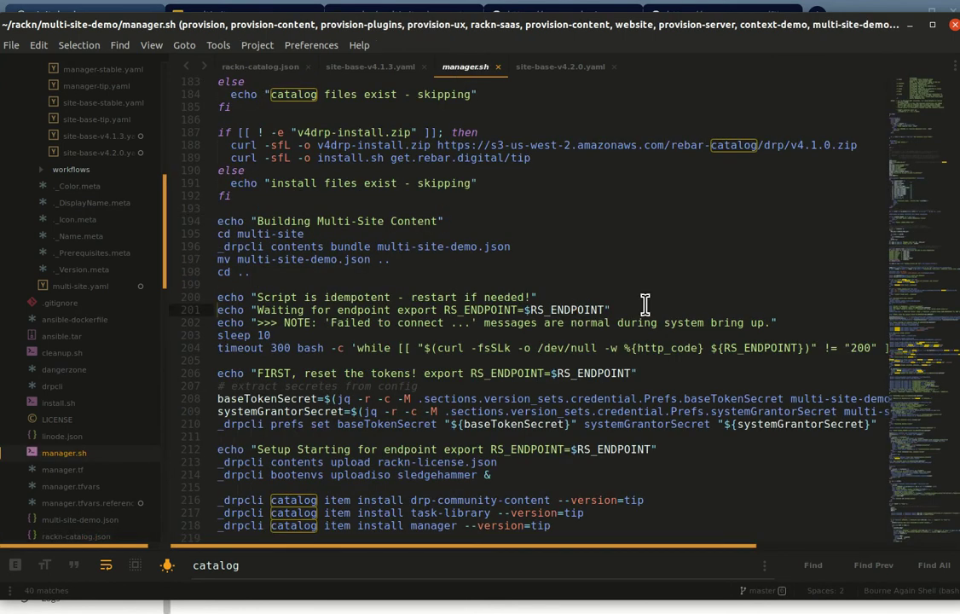
scroll(623, 285, down, 2)
scroll(490, 273, down, 1)
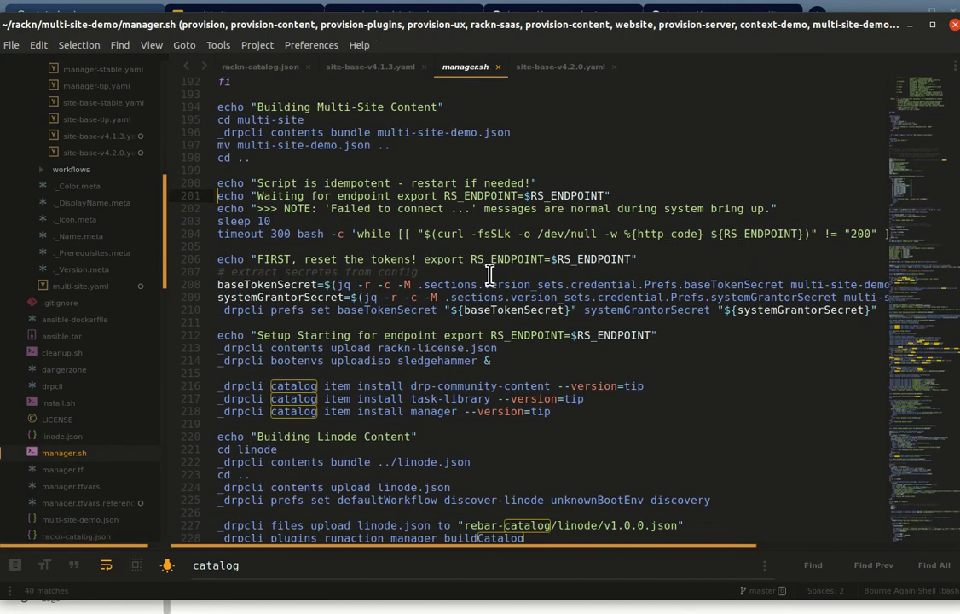
key(Escape)
click(503, 344)
scroll(508, 317, down, 2)
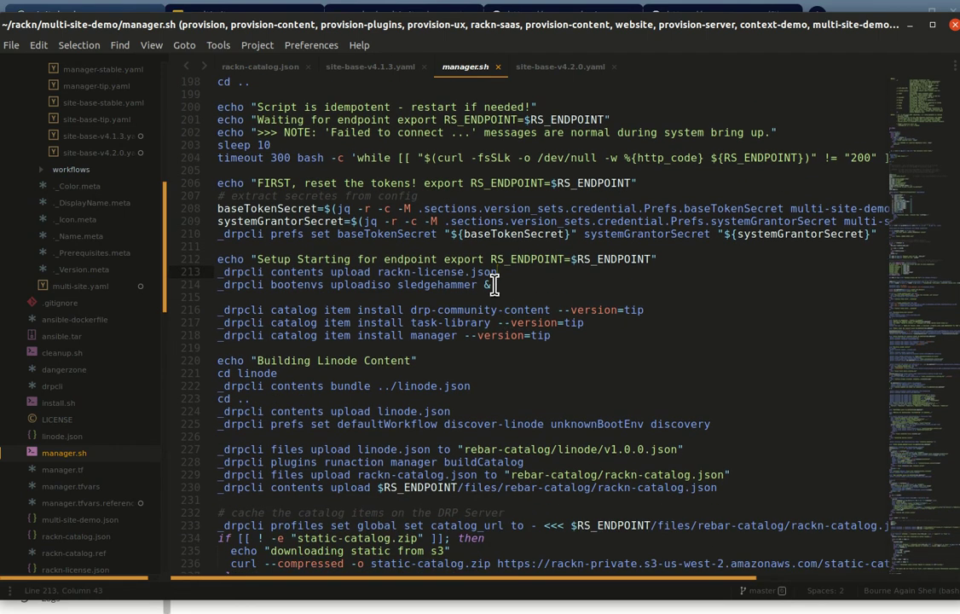
click(495, 309)
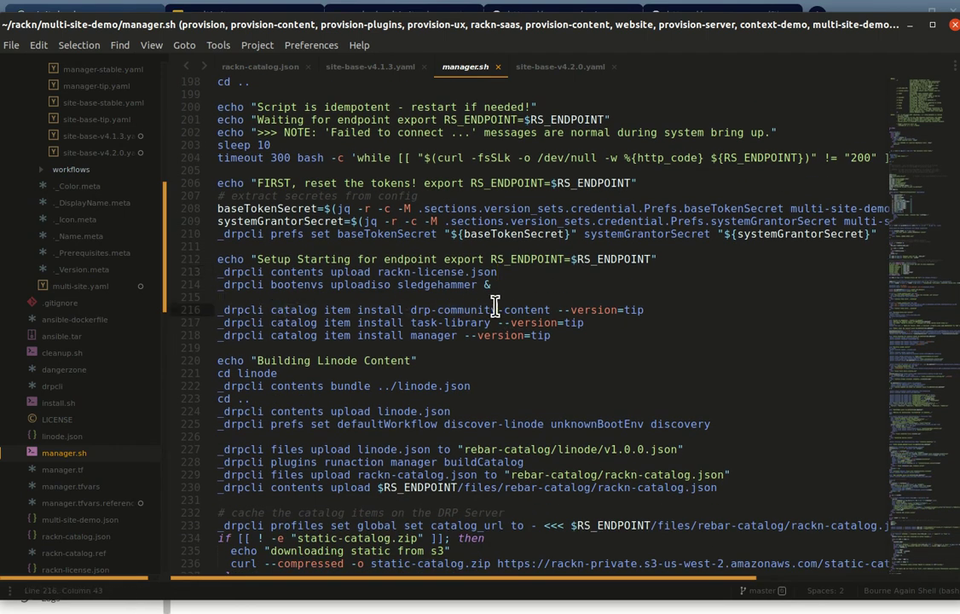
drag(217, 310, 439, 347)
click(439, 347)
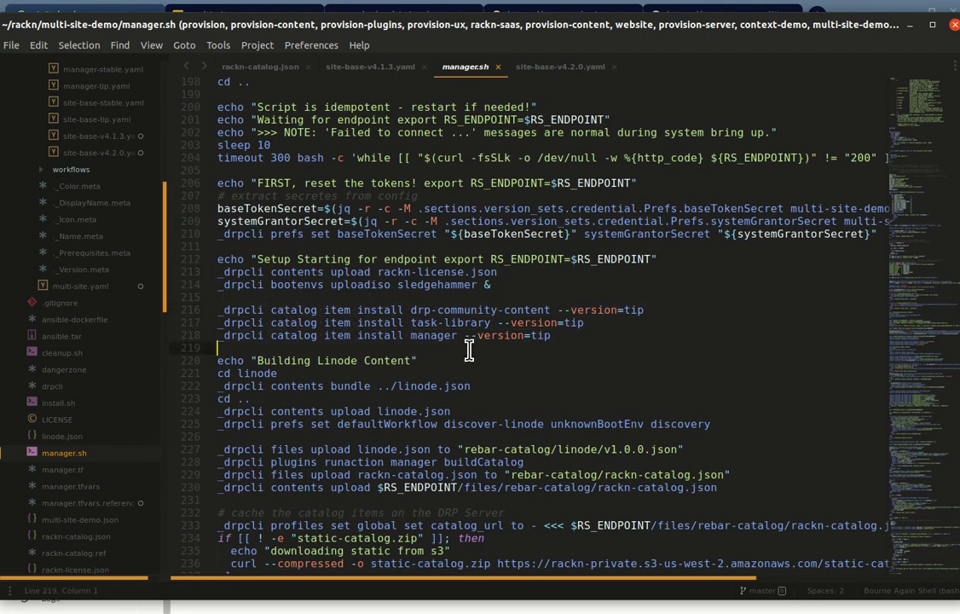
Step: Highlight the static-catalog.zip download block and the upload check that follows it
scroll(439, 347, down, 5)
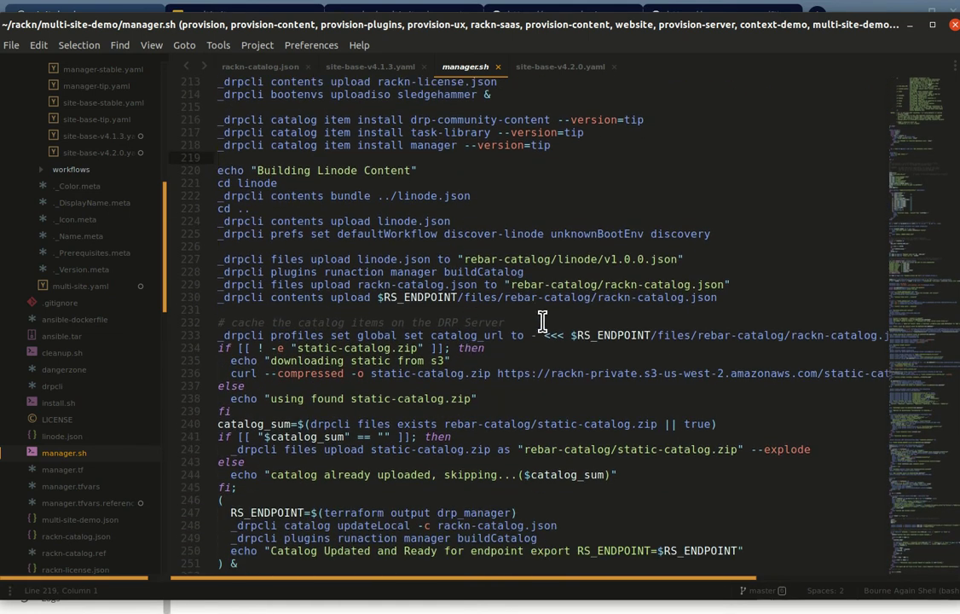
scroll(542, 320, down, 1)
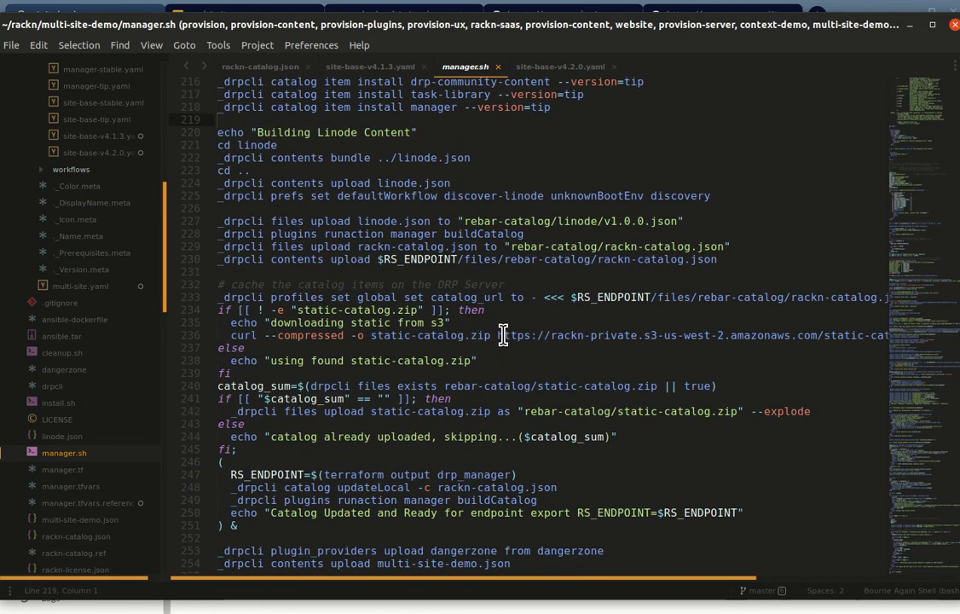
scroll(471, 344, down, 2)
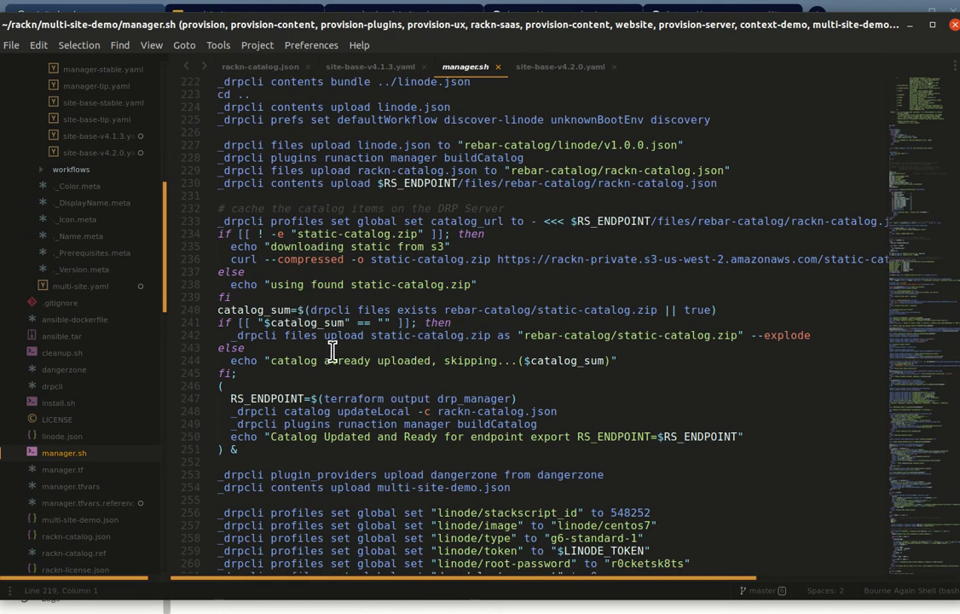
drag(232, 219, 367, 310)
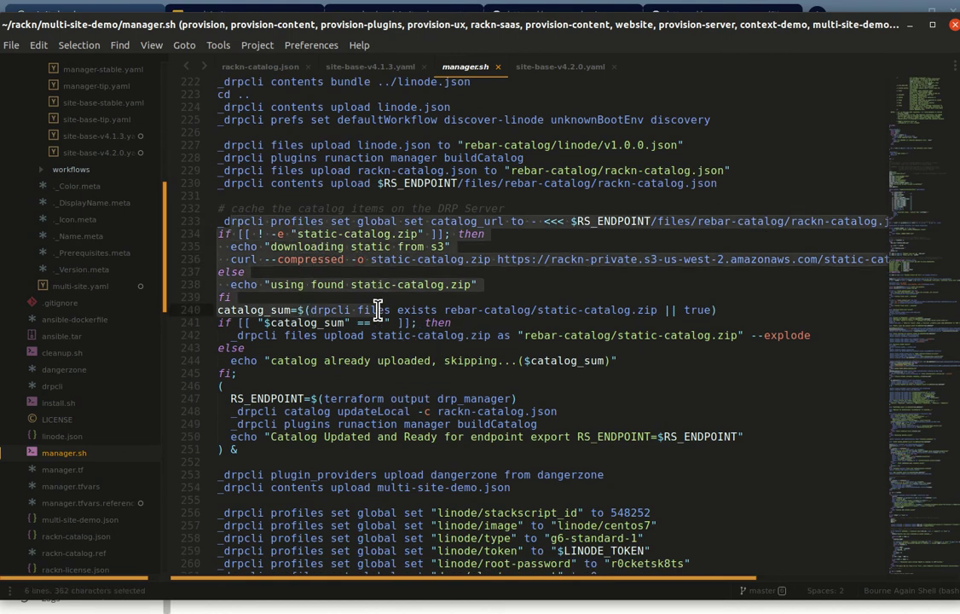
click(384, 271)
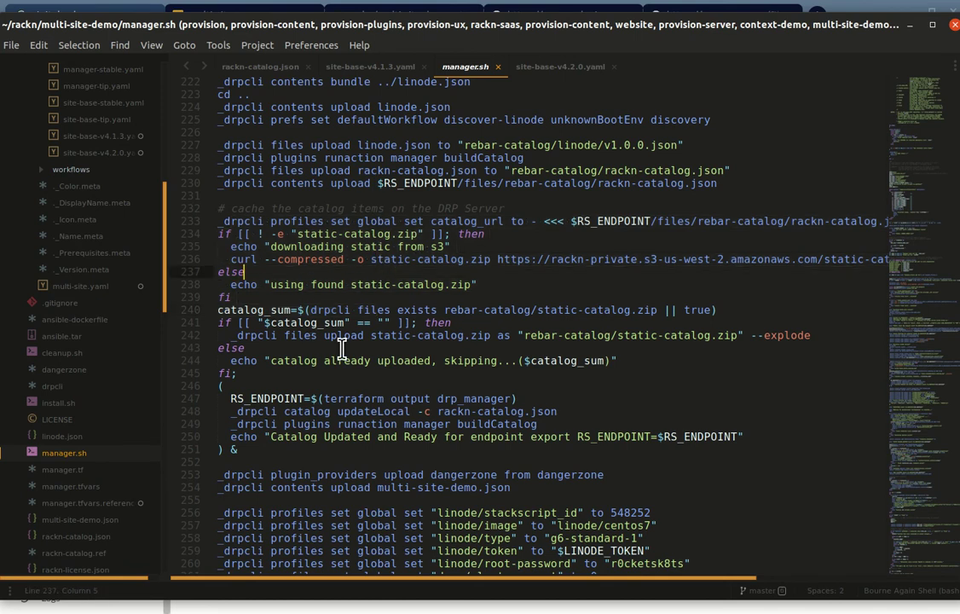
click(388, 373)
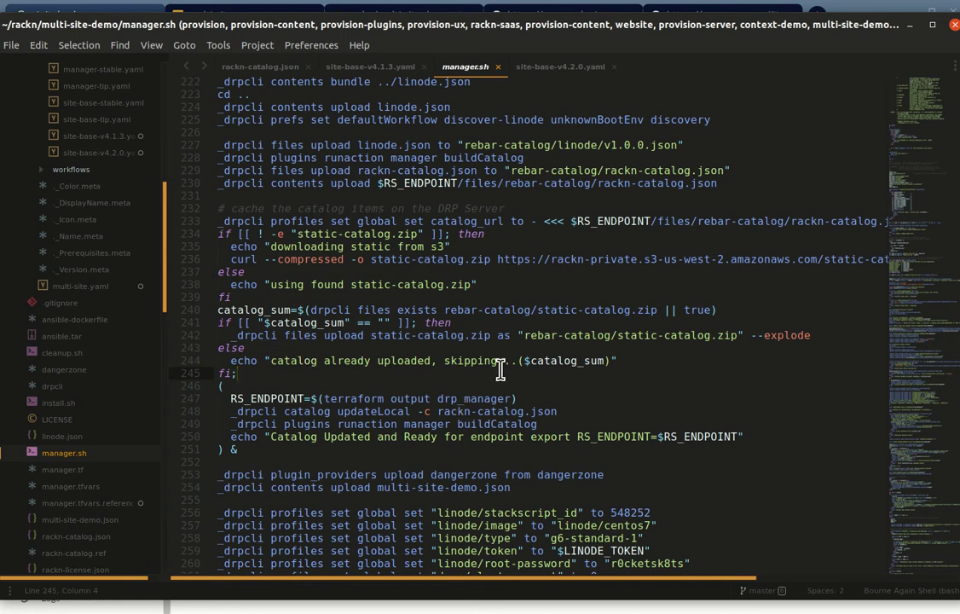
Step: Highlight the catalog updateLocal rackn-catalog.json command and the buildCatalog action on lines 248-249
scroll(536, 364, down, 2)
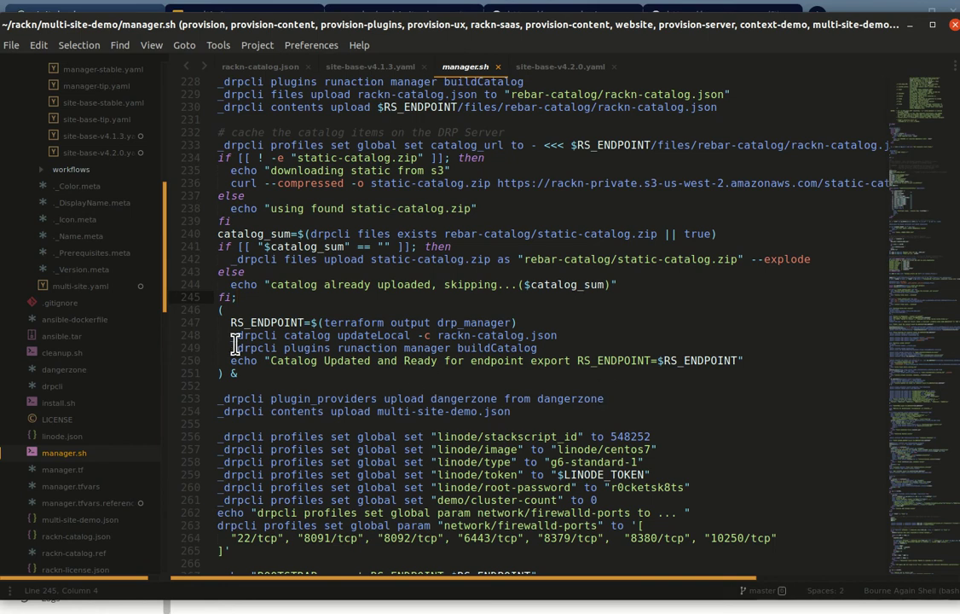
drag(236, 335, 559, 335)
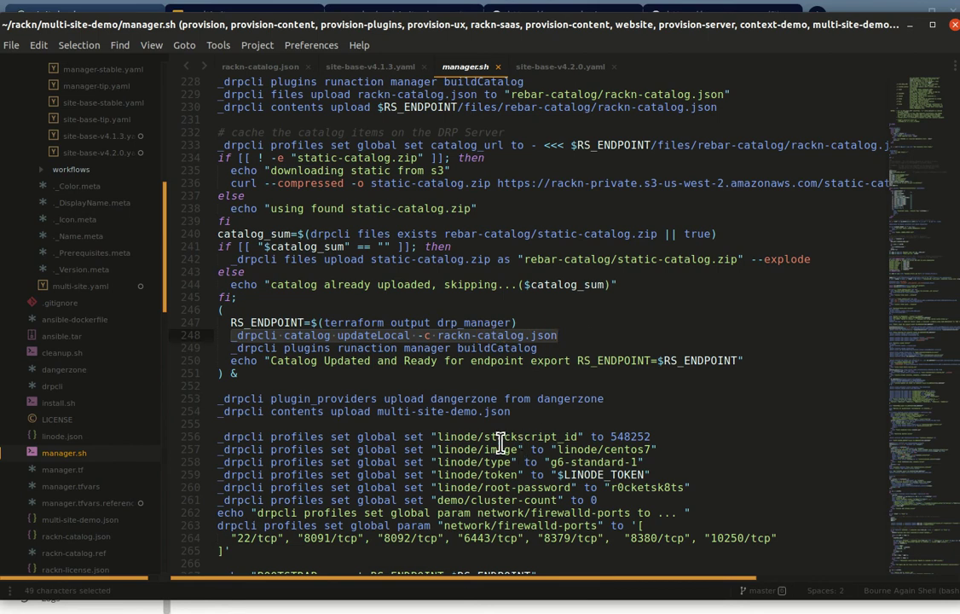
double_click(305, 335)
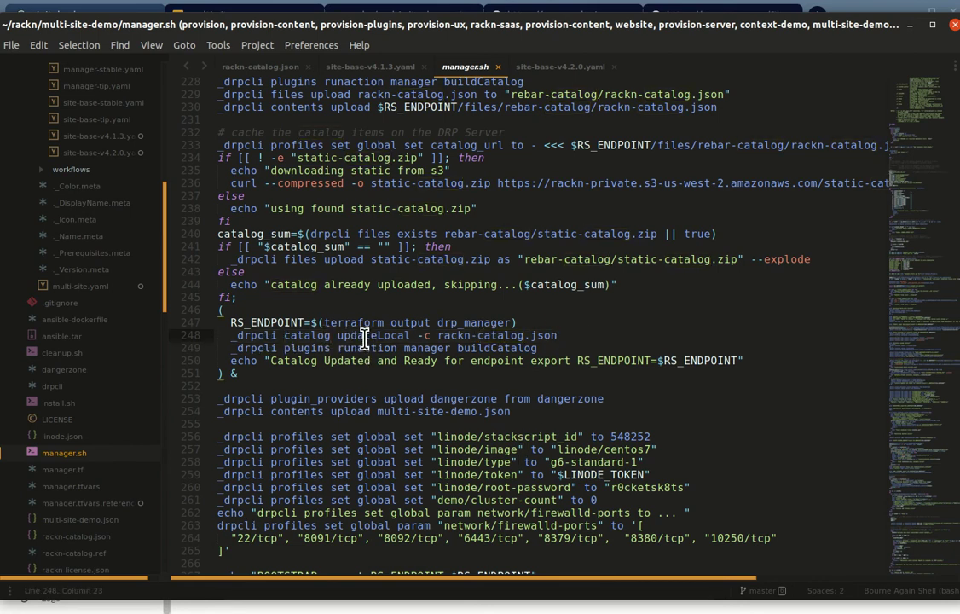
double_click(362, 335)
drag(444, 335, 560, 337)
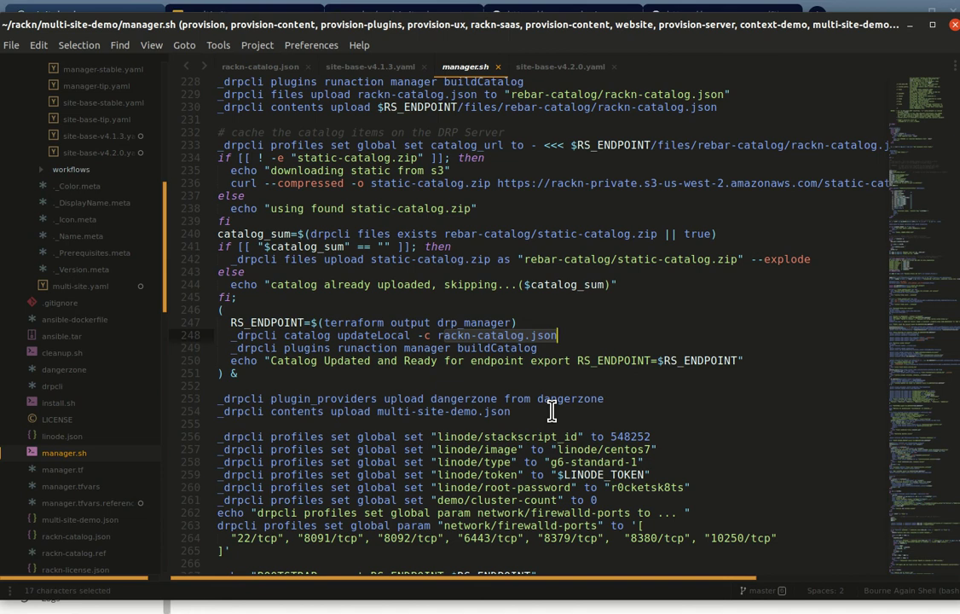
drag(231, 346, 561, 357)
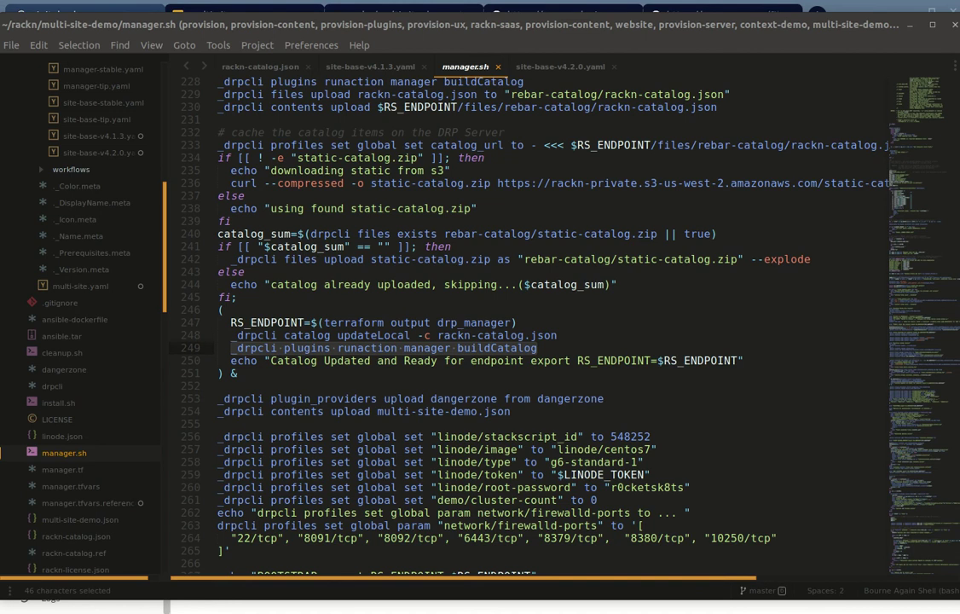
key(alt+Tab)
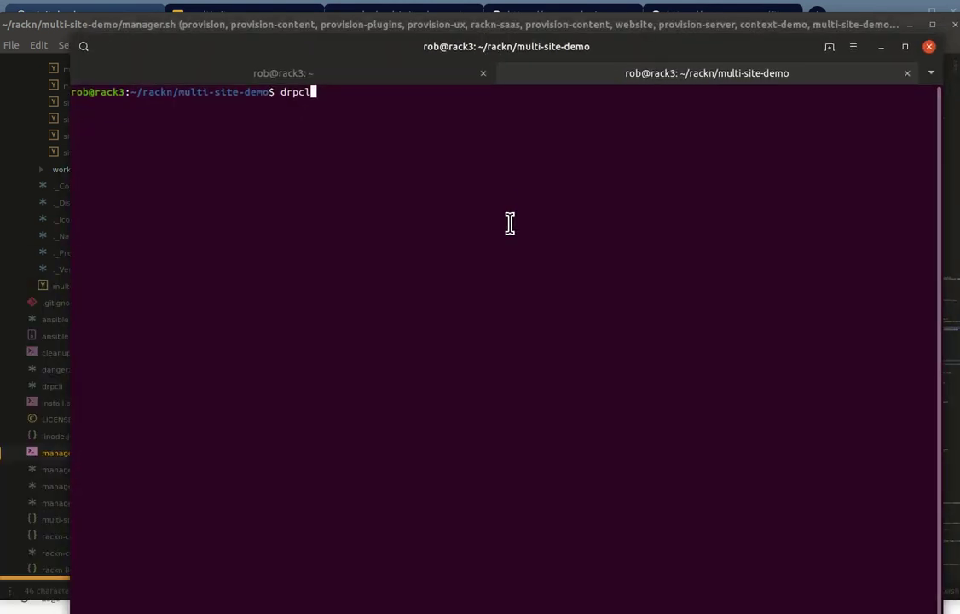
Step: Run a drpcli machine names listing command in the terminal
key(BackSpace)
text(li machji)
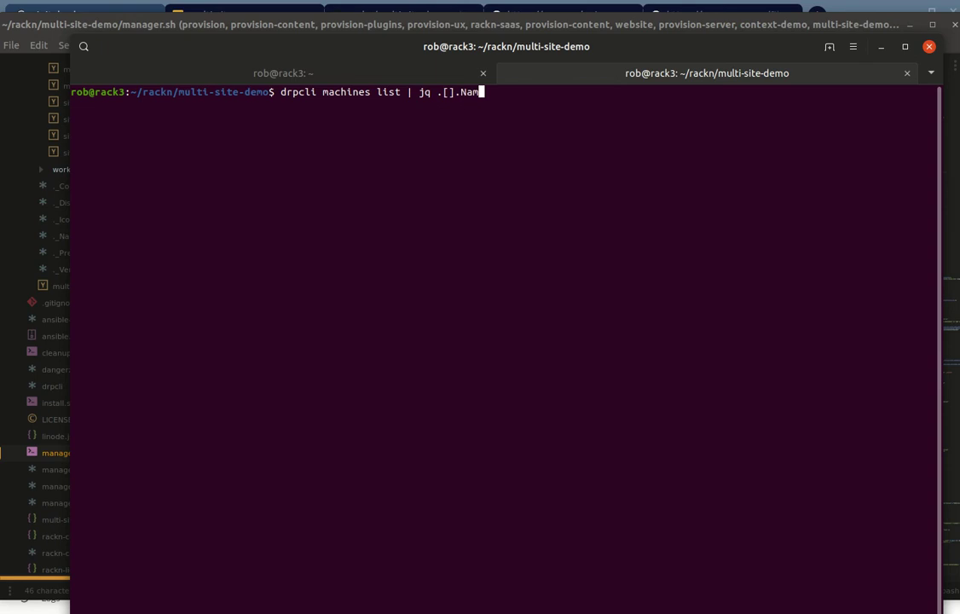
text(me)
key(Return)
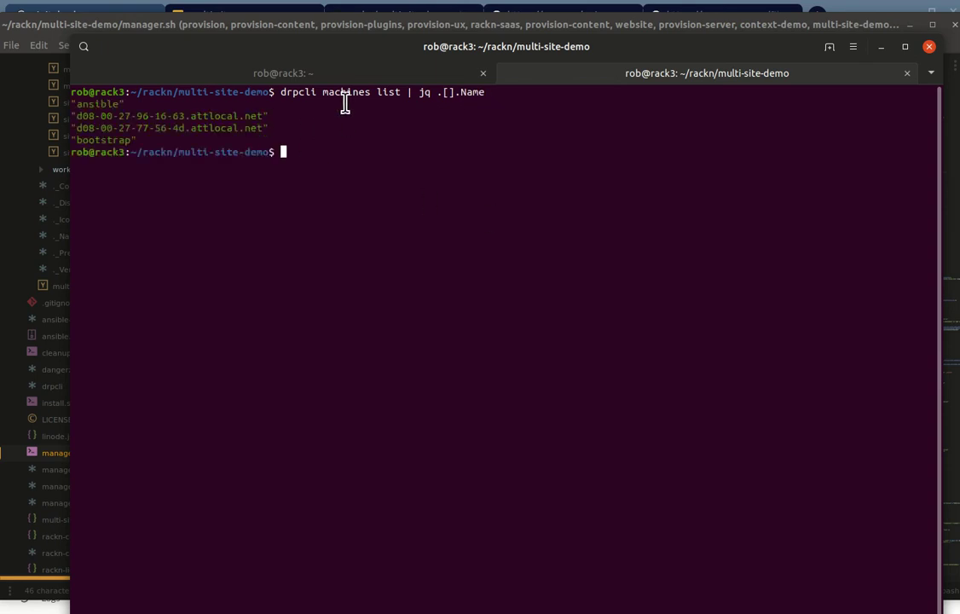
Step: Restore the terminal and run the drpcli catalog install manager command
key(super+h)
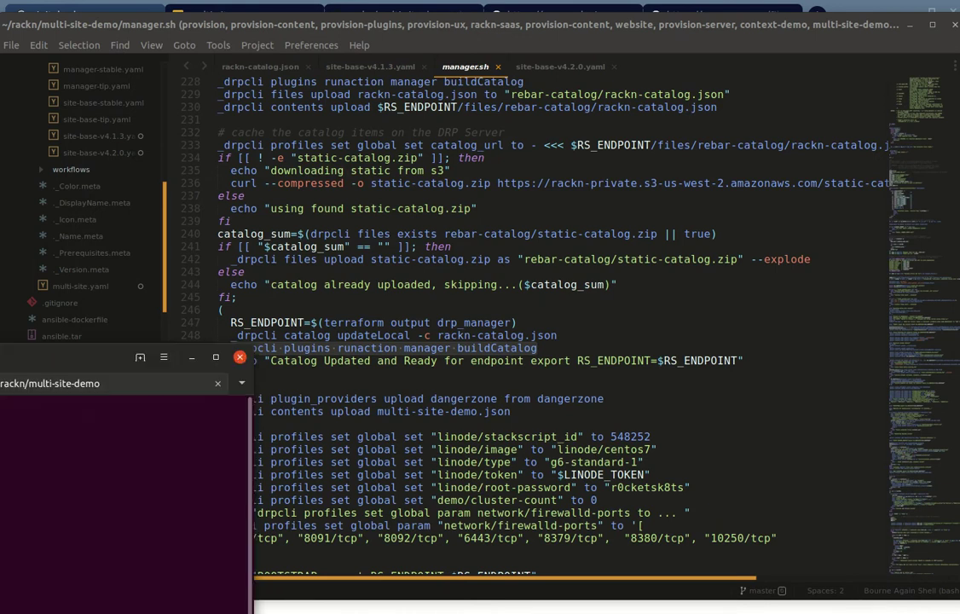
click(29, 484)
text(drpcli catalog install manager)
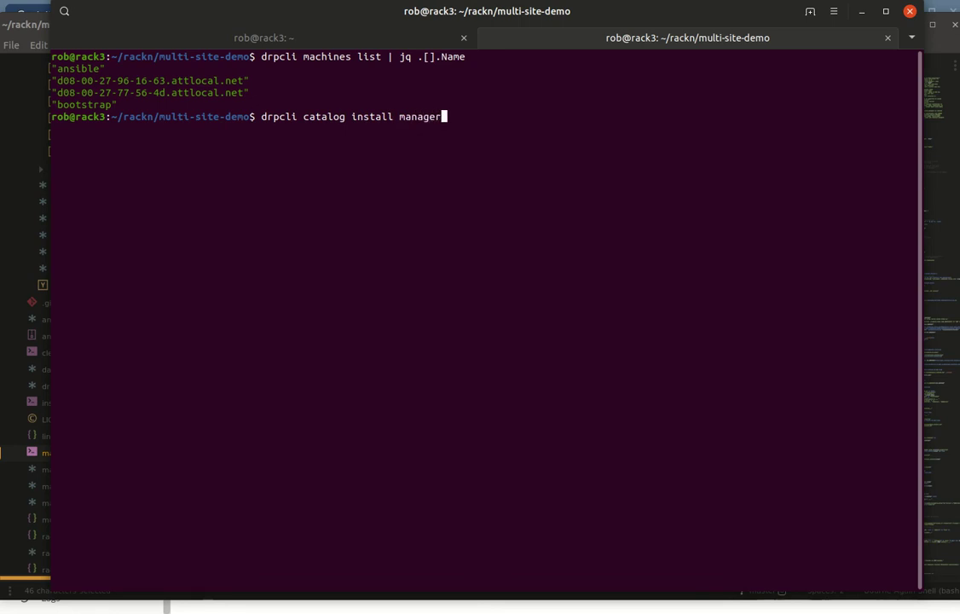
key(Return)
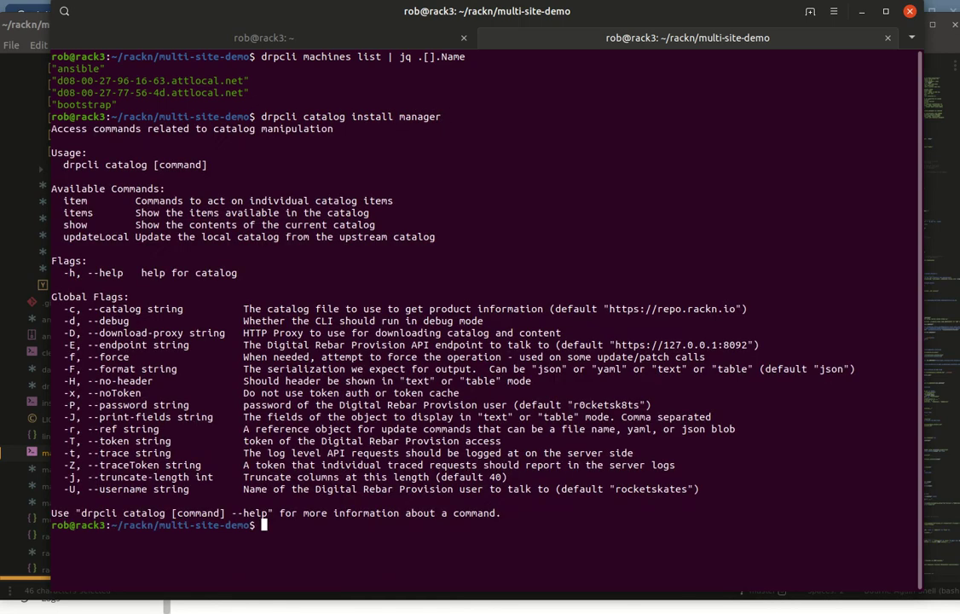
Step: Rework the command into drpcli catalog item ... install form and rerun it
key(Up)
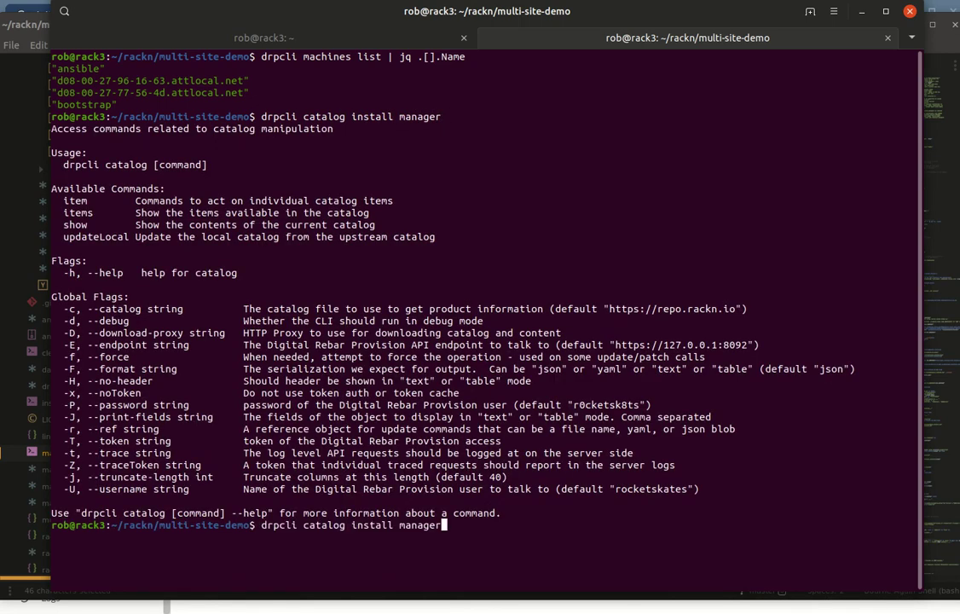
key(Left)
key(Left)
key(Left)
key(Left)
key(Left)
key(Left)
key(Left)
key(Left)
key(BackSpace)
key(BackSpace)
key(BackSpace)
key(BackSpace)
key(BackSpace)
key(BackSpace)
key(BackSpace)
text(item)
key(End)
text(install)
key(Return)
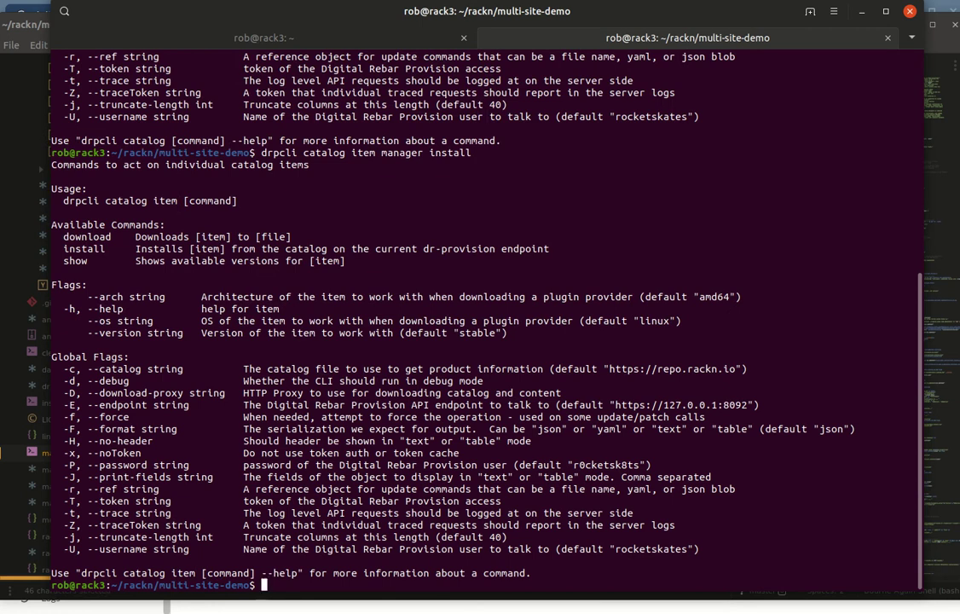
Step: Fix the item name to manager and run the install, returning size 12675392
key(Up)
key(BackSpace)
key(BackSpace)
key(BackSpace)
key(BackSpace)
key(BackSpace)
key(BackSpace)
key(BackSpace)
key(BackSpace)
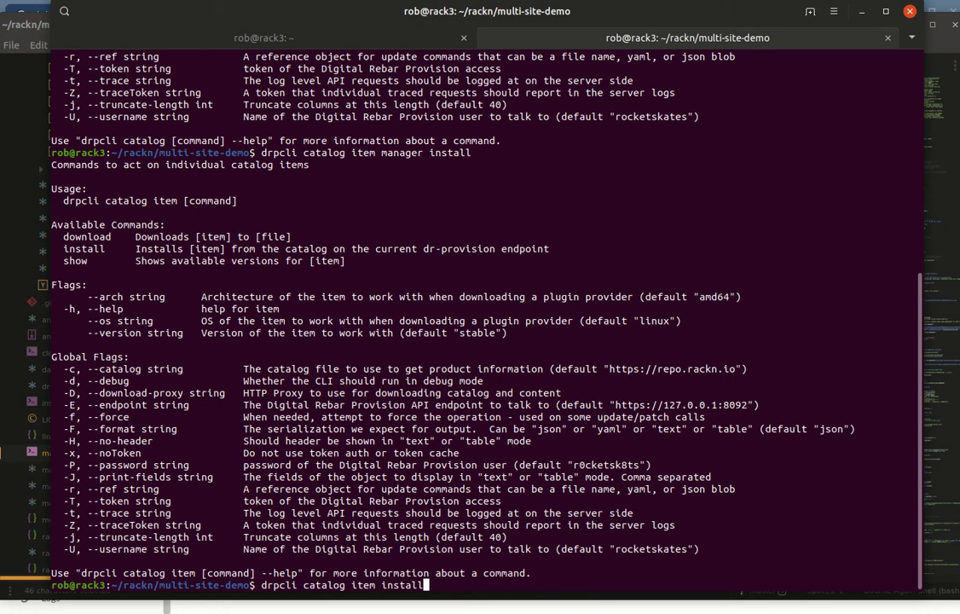
text(manager)
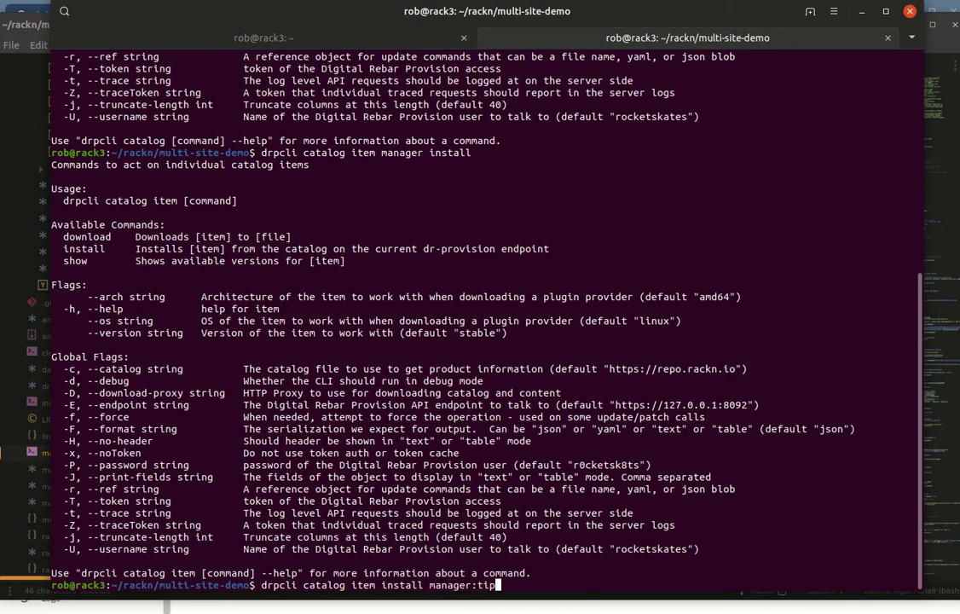
key(Return)
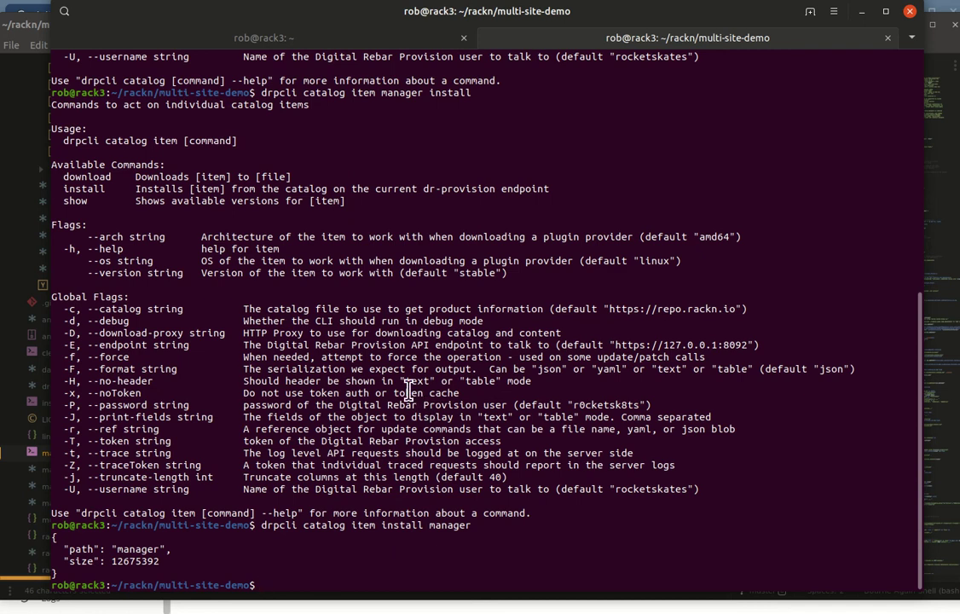
key(alt+Tab)
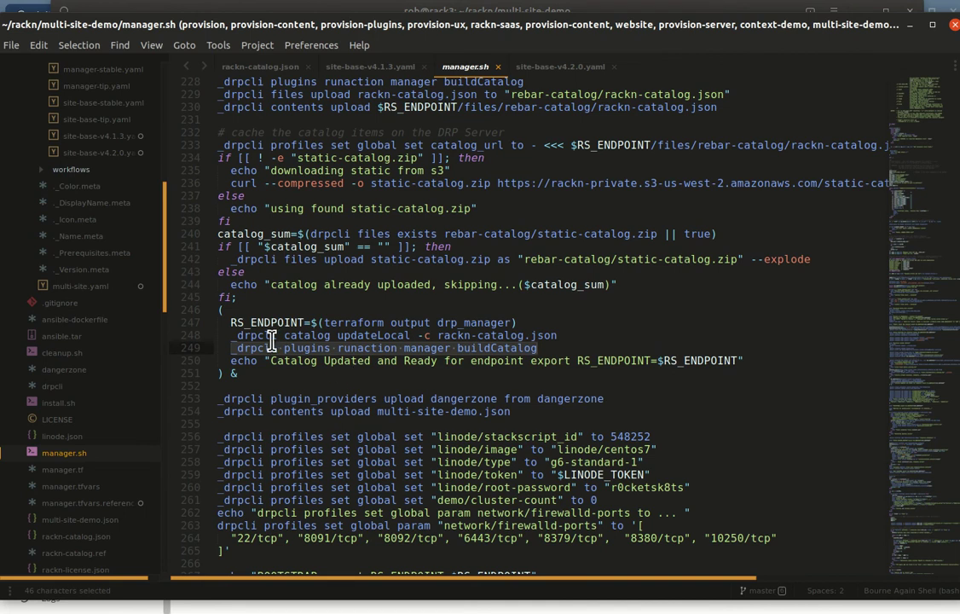
Step: Copy the catalog updateLocal command from line 248 and run it in the terminal
drag(236, 334, 559, 336)
key(ctrl+c)
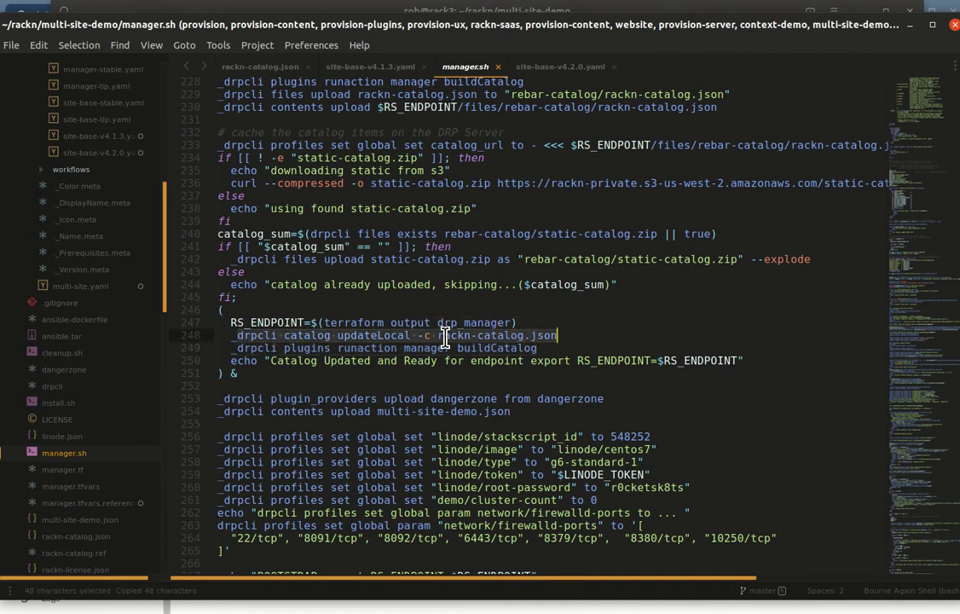
key(alt+Tab)
key(ctrl+shift+v)
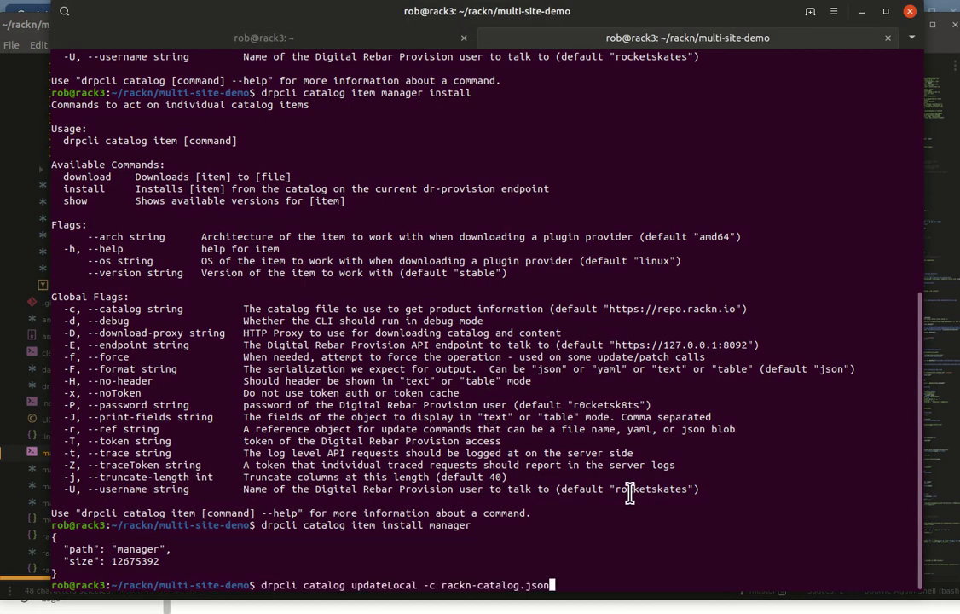
key(Return)
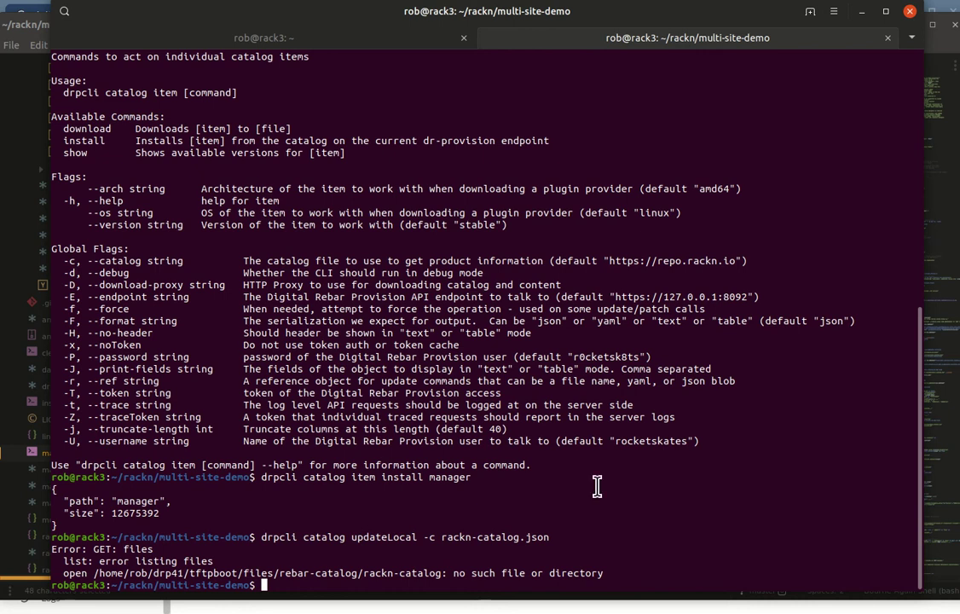
Step: Mark the missing rebar-catalog/rackn-catalog path in the error and open the portal's rebar-catalog folder
key(alt+Tab)
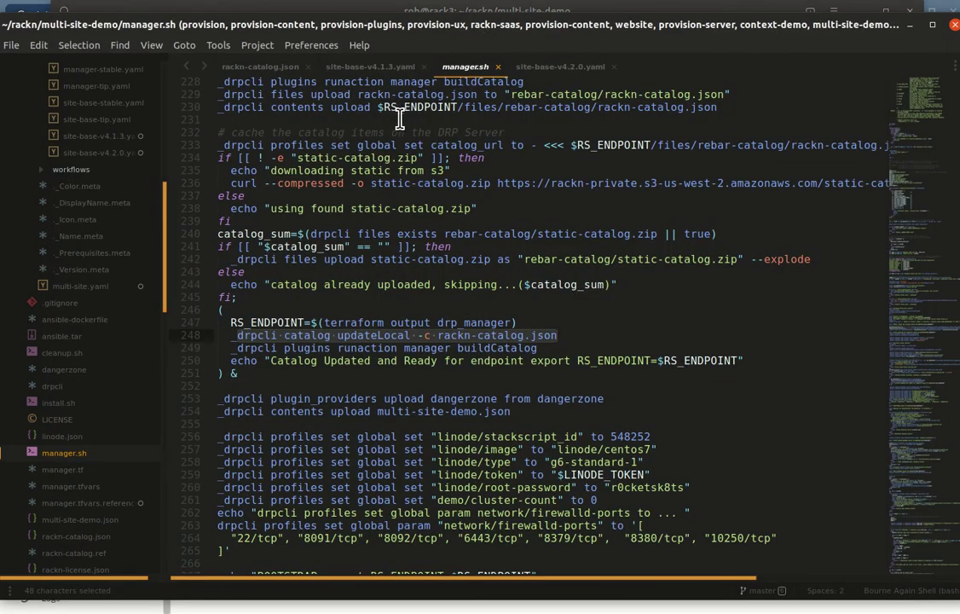
key(alt+Tab)
key(alt+Tab)
key(alt+Tab)
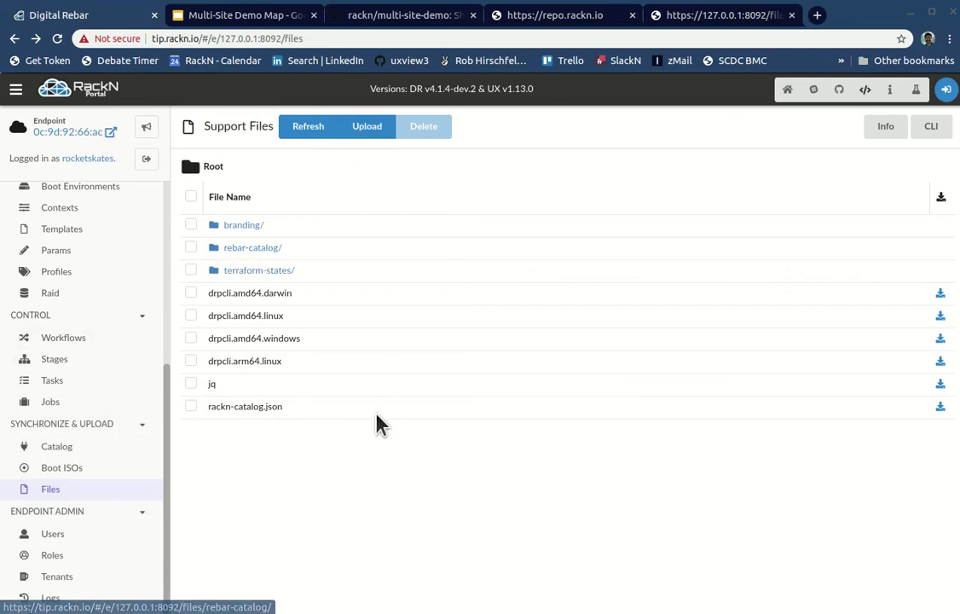
key(alt+Tab)
key(alt+Tab)
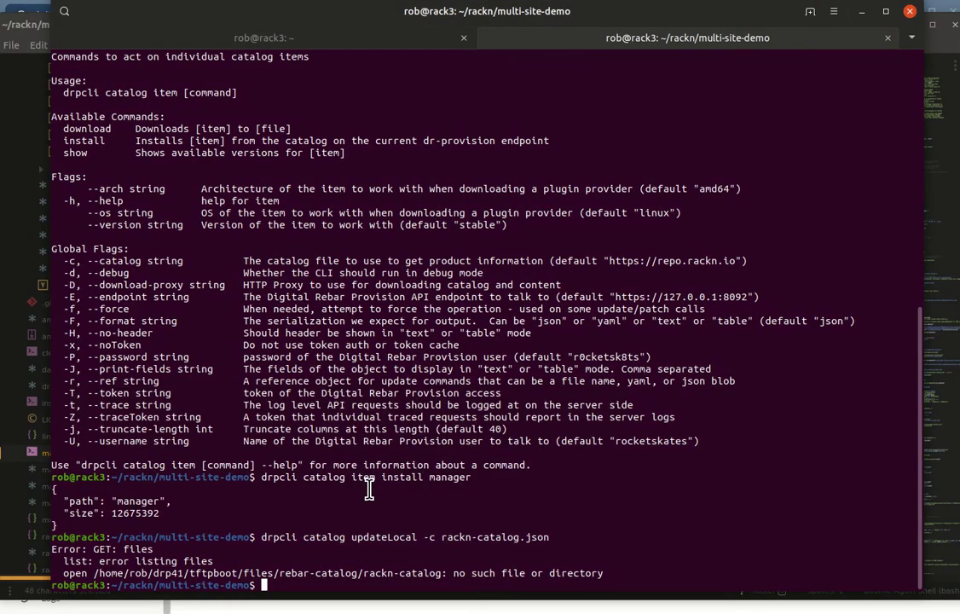
drag(273, 573, 446, 573)
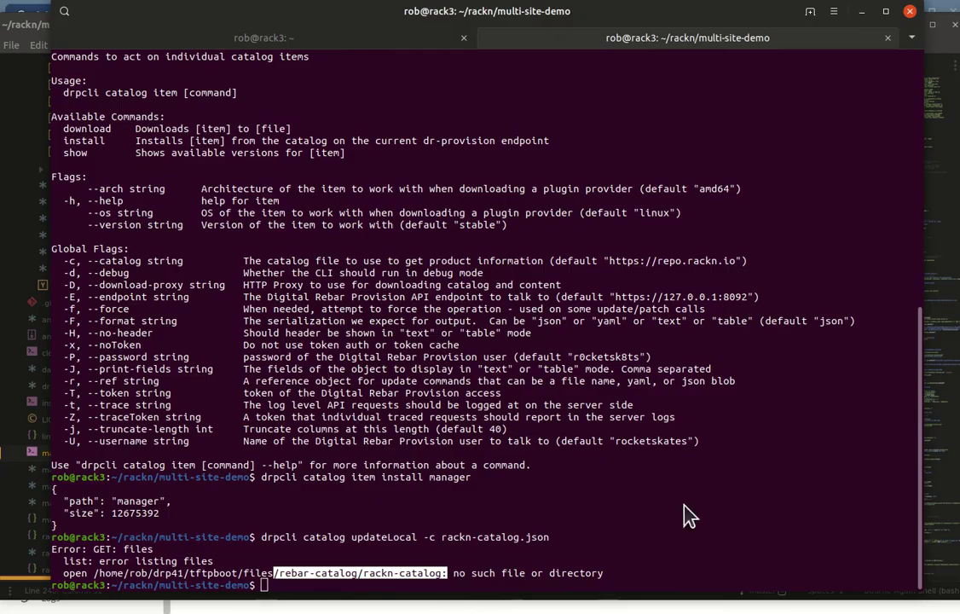
key(alt+Tab)
click(236, 248)
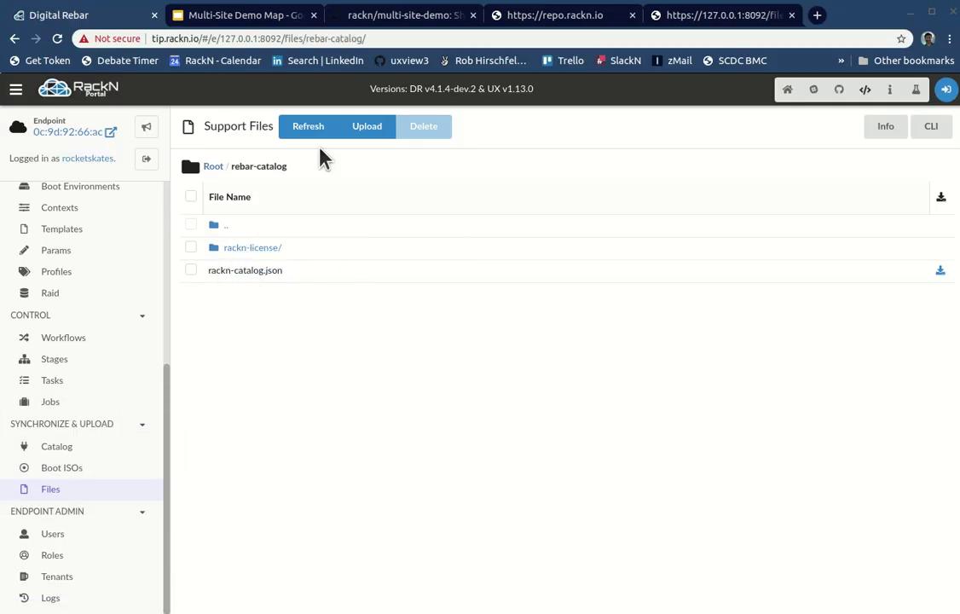
Step: Drop rackn-catalog.json into the Upload form and upload it to the rebar-catalog/ path
click(367, 127)
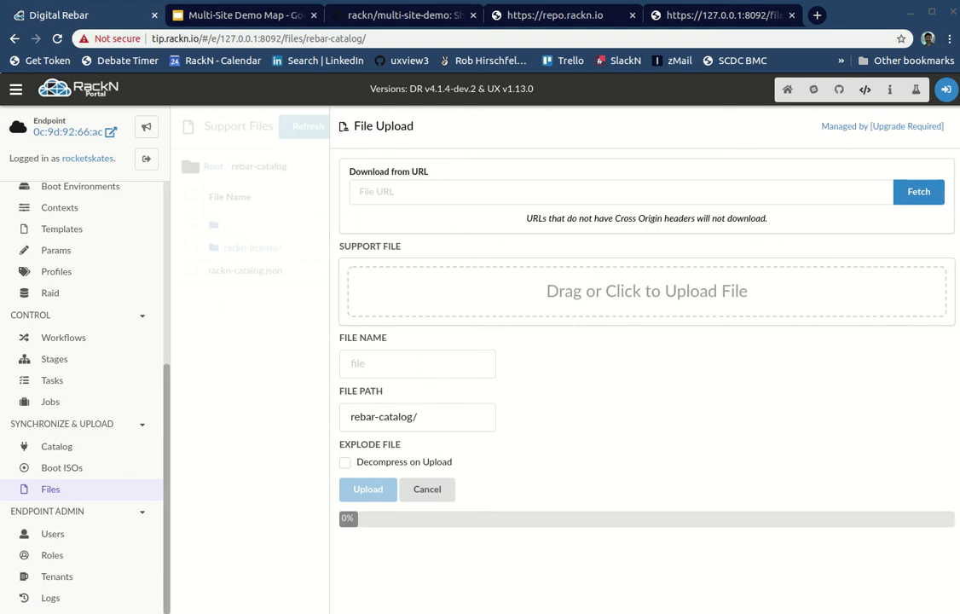
drag(457, 393, 498, 284)
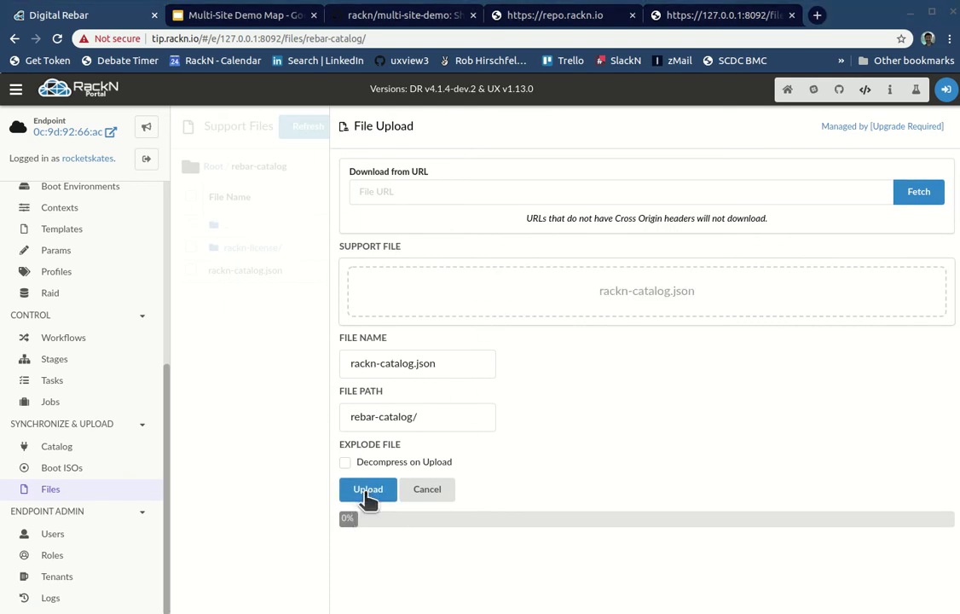
click(368, 493)
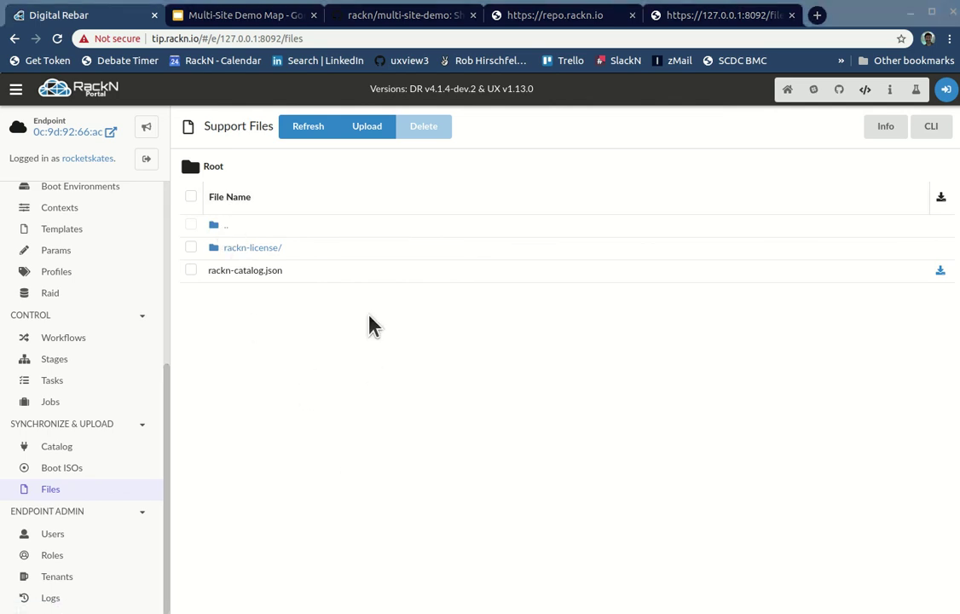
key(alt+Tab)
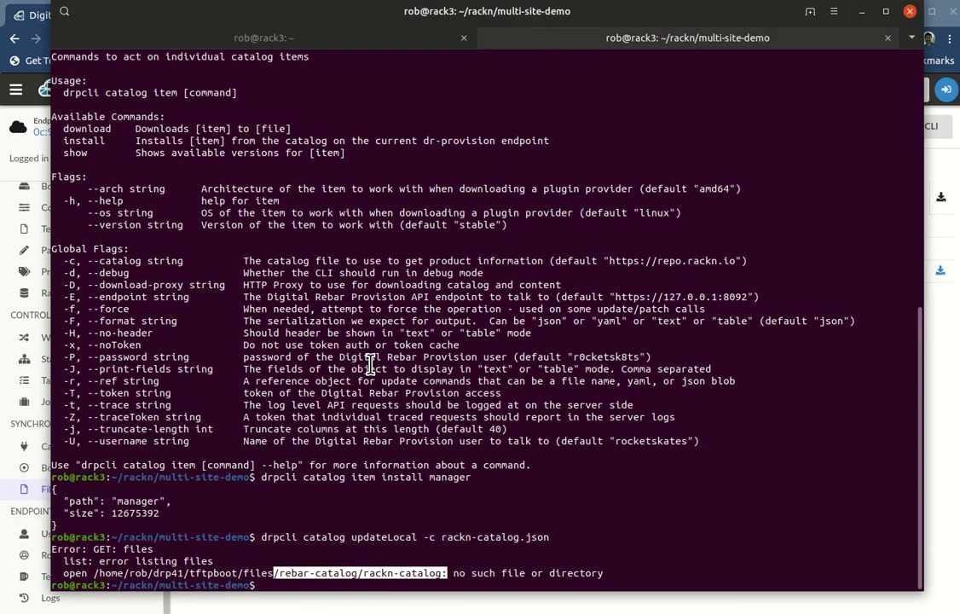
Step: Rerun drpcli catalog updateLocal, which fails again on the missing rebar-catalog/rackn-catalog file
key(Up)
key(Return)
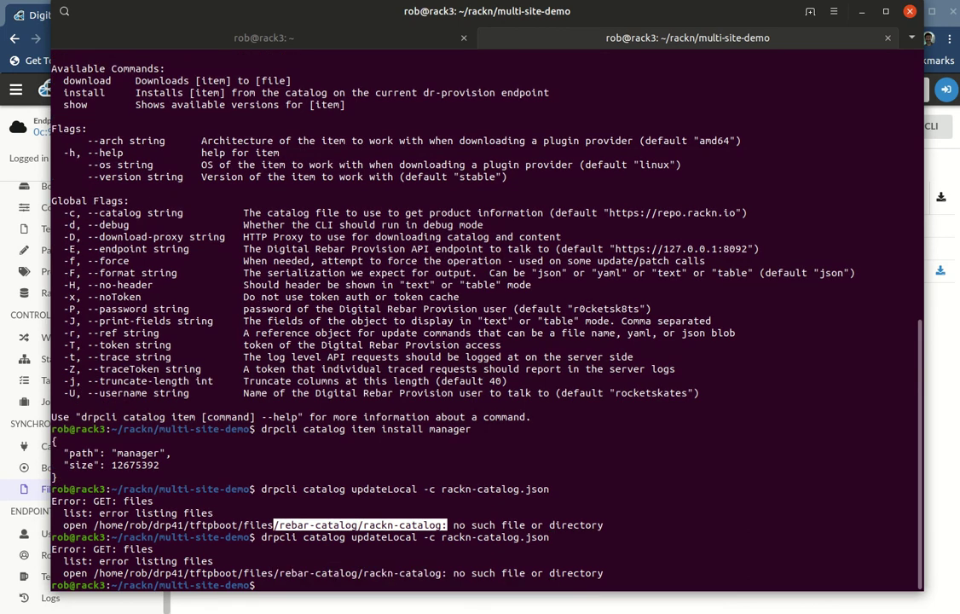
click(606, 509)
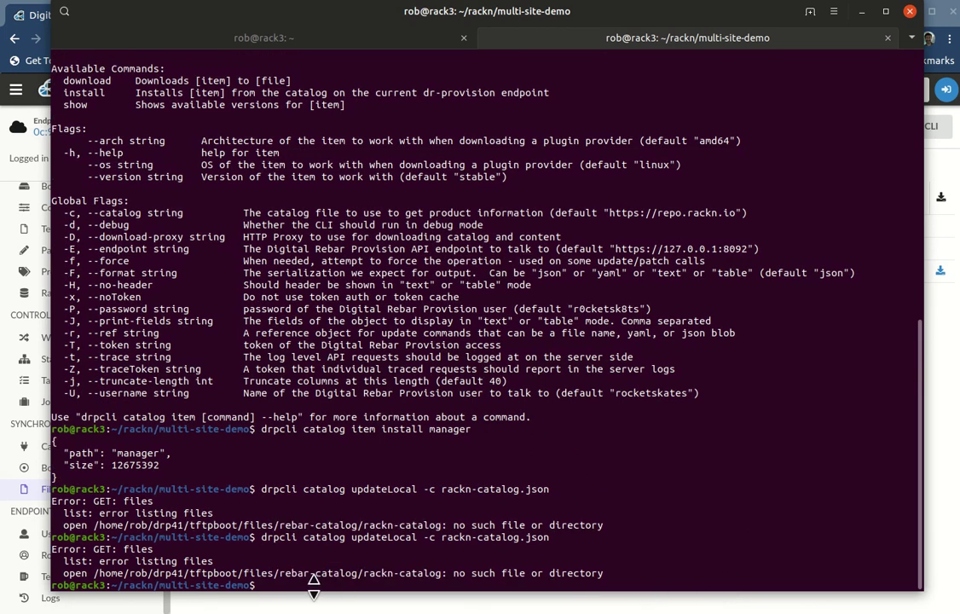
double_click(383, 537)
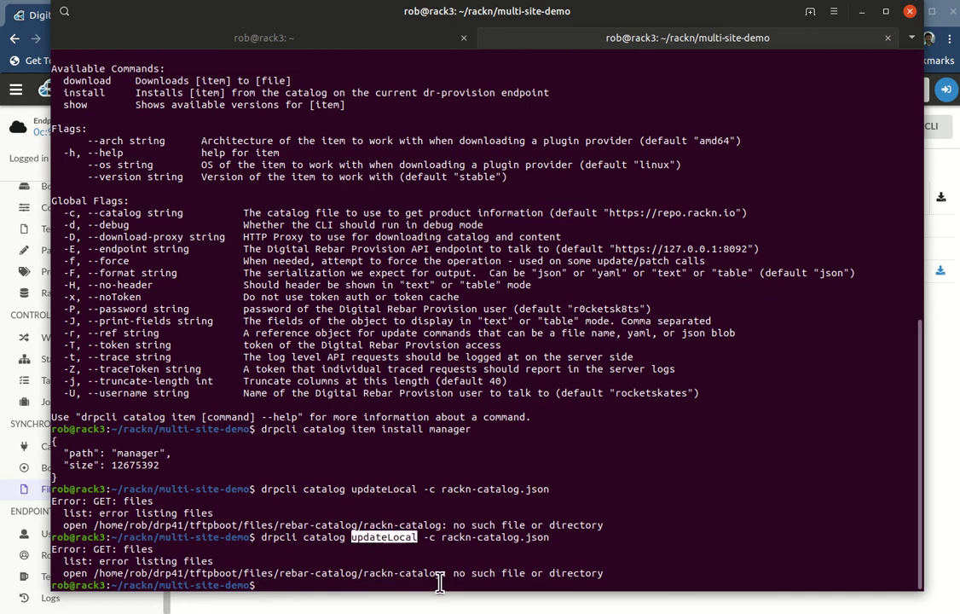
key(alt+Tab)
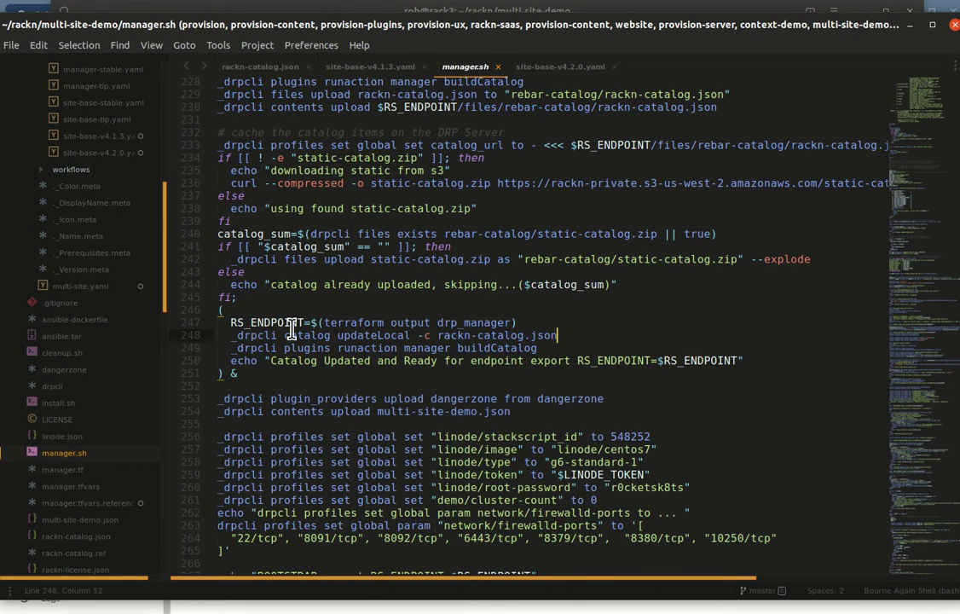
drag(338, 336, 358, 334)
key(shift+Right)
key(shift+Right)
key(shift+Right)
key(shift+Right)
key(shift+Right)
key(shift+Right)
key(shift+Right)
key(shift+Right)
key(shift+Right)
key(shift+Right)
key(shift+Right)
key(shift+Right)
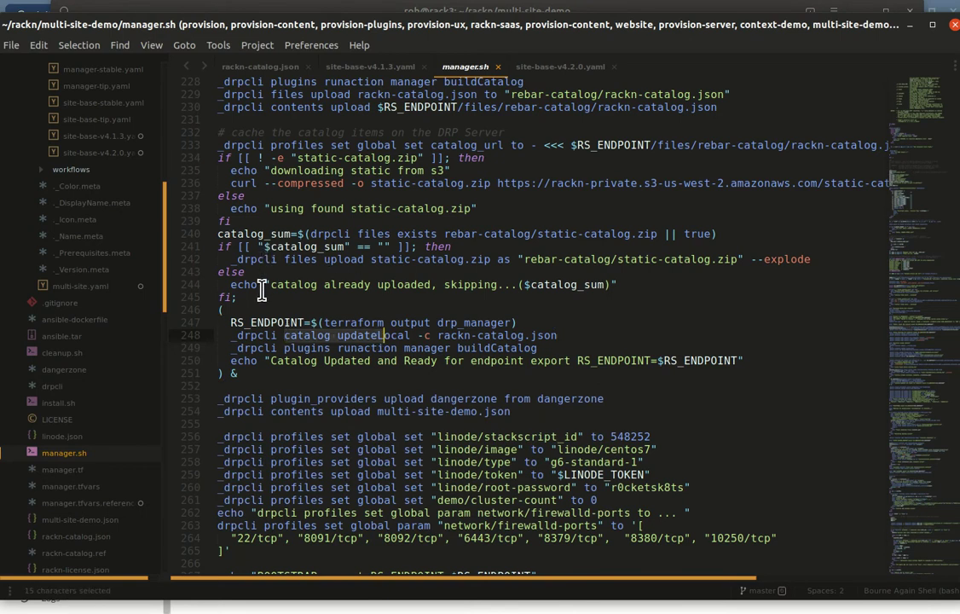
drag(244, 258, 523, 259)
scroll(490, 326, up, 2)
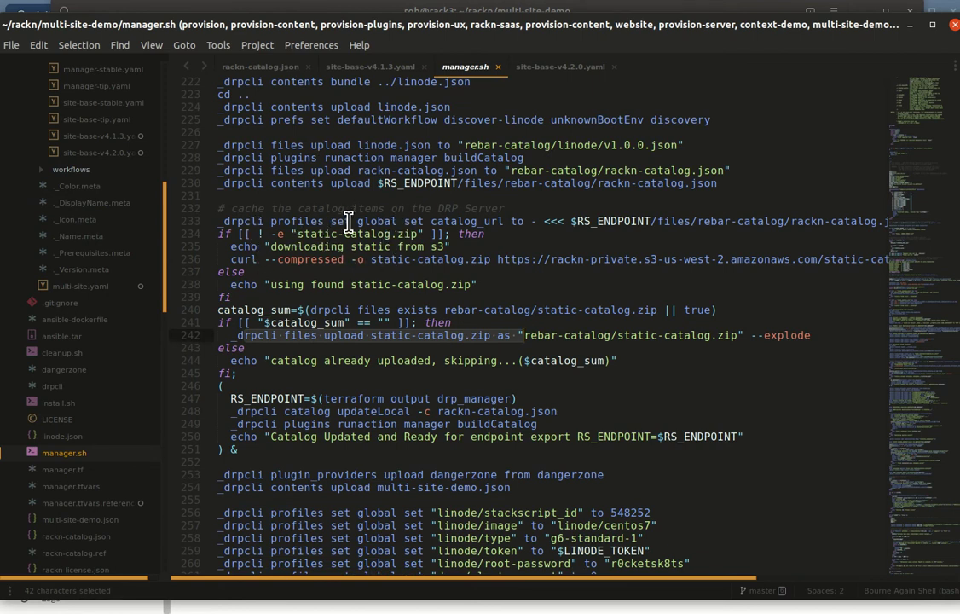
drag(348, 223, 299, 246)
click(299, 246)
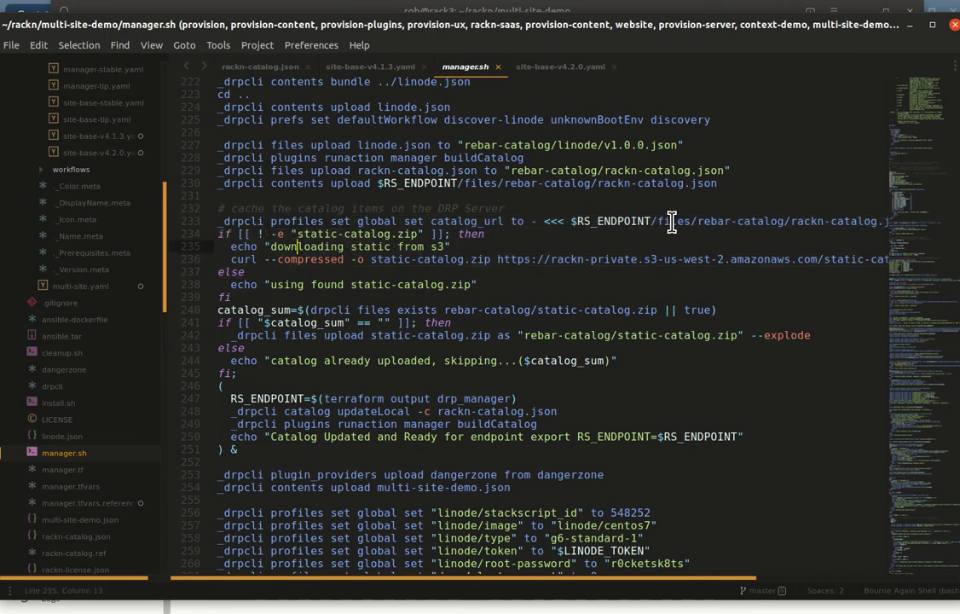
drag(658, 224, 858, 224)
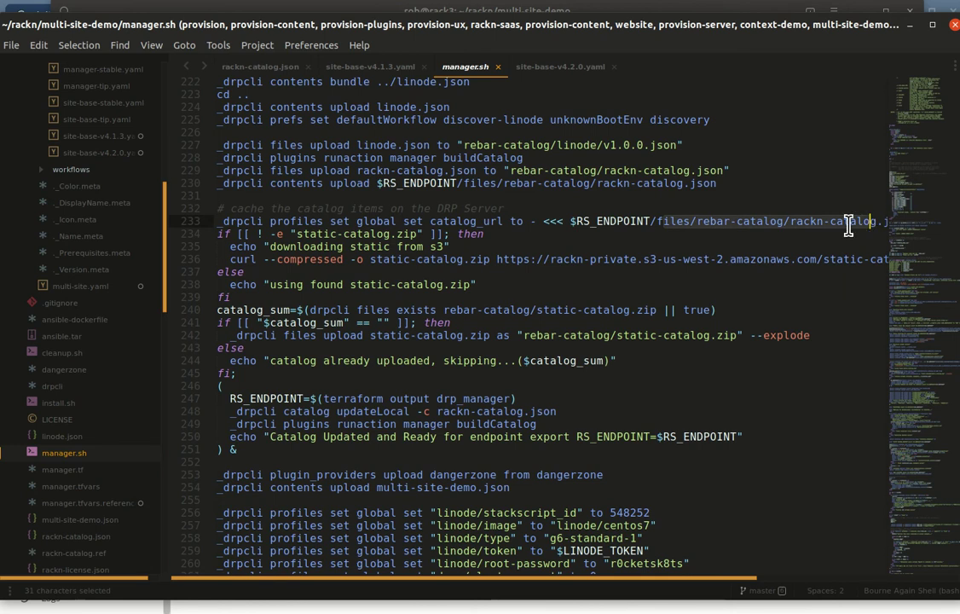
click(819, 239)
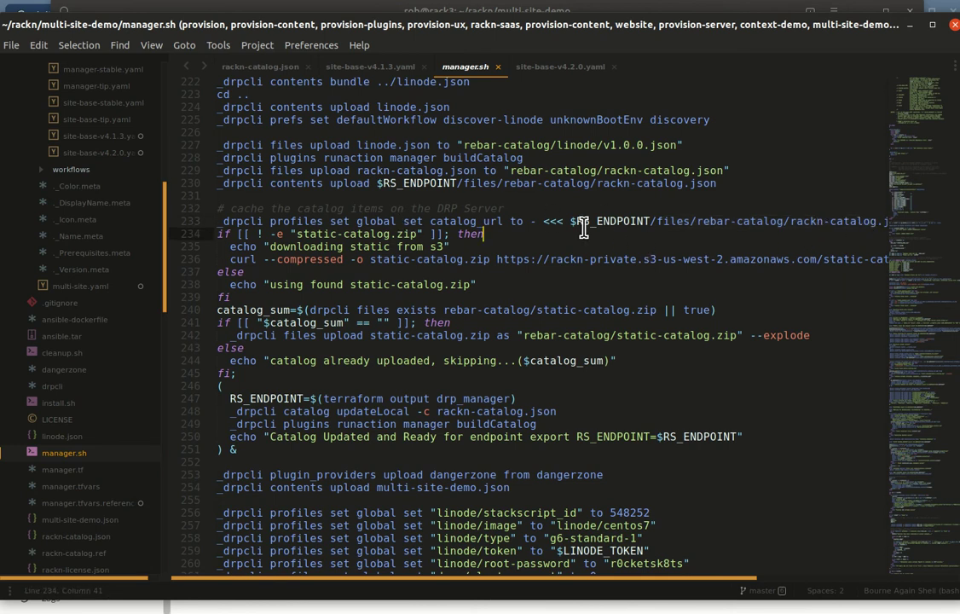
click(430, 221)
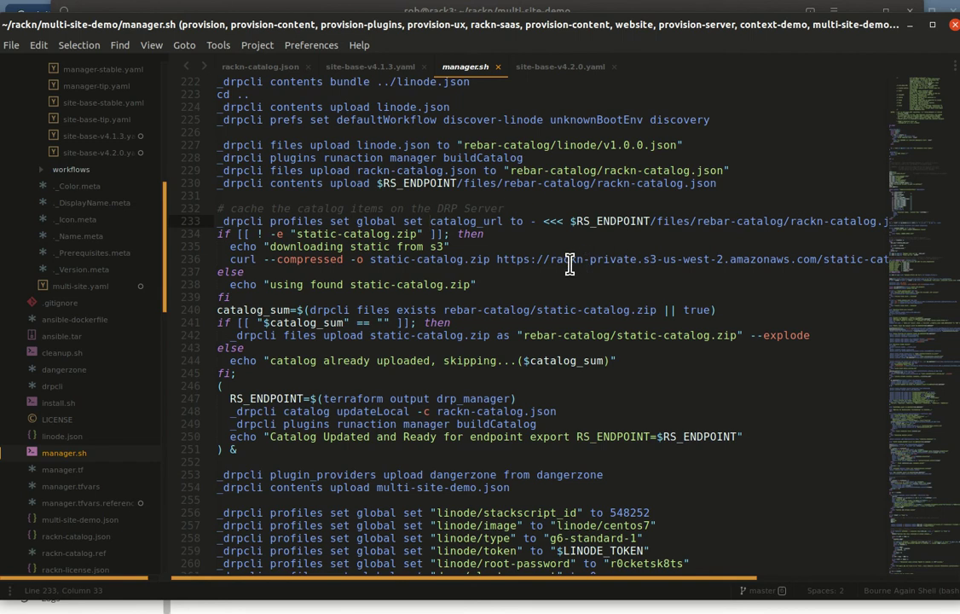
key(alt+Tab)
key(alt+Tab)
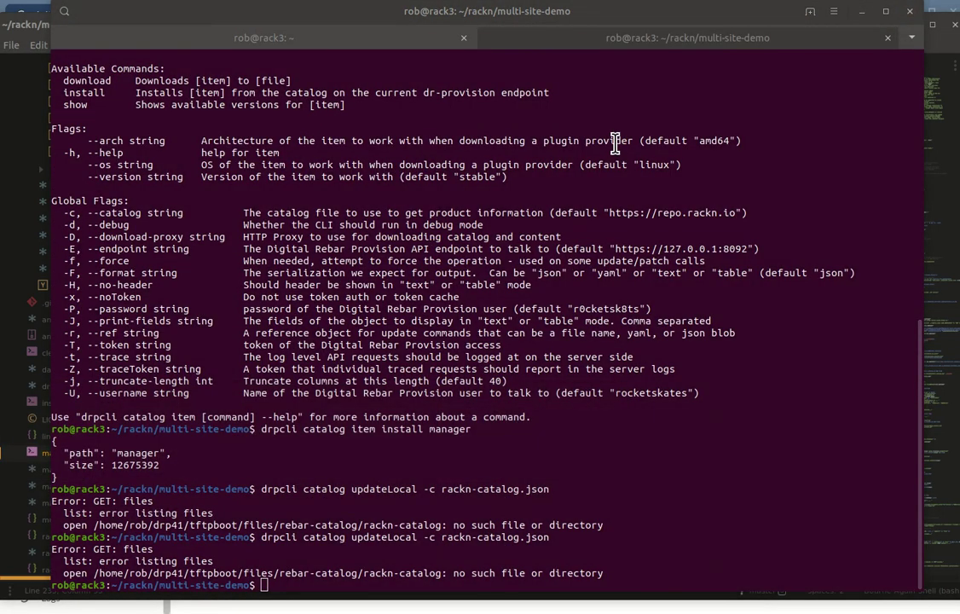
Step: Un-maximize the terminal to the lower left and bring up the portal's Support Files page
drag(525, 25, 256, 156)
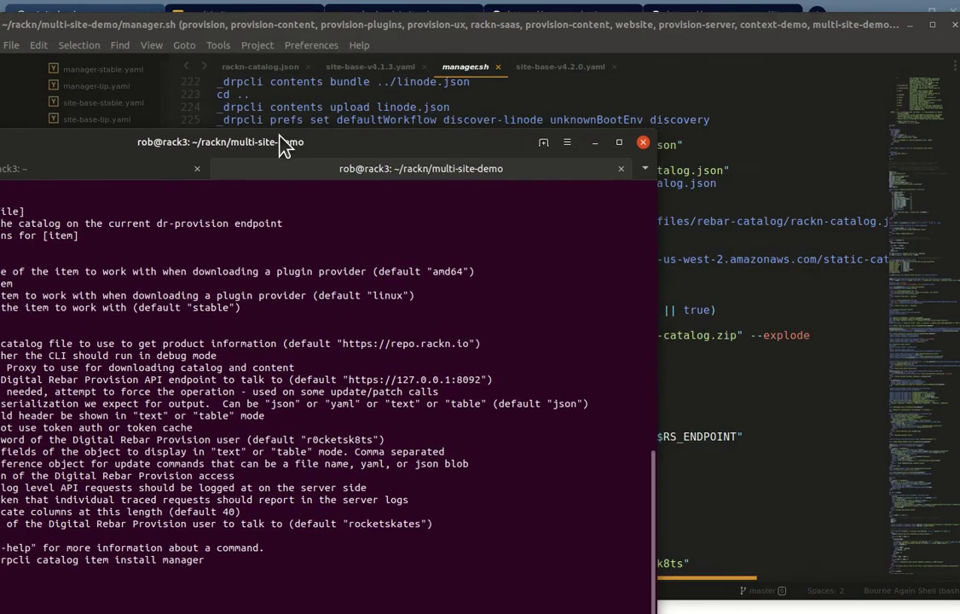
key(alt+Tab)
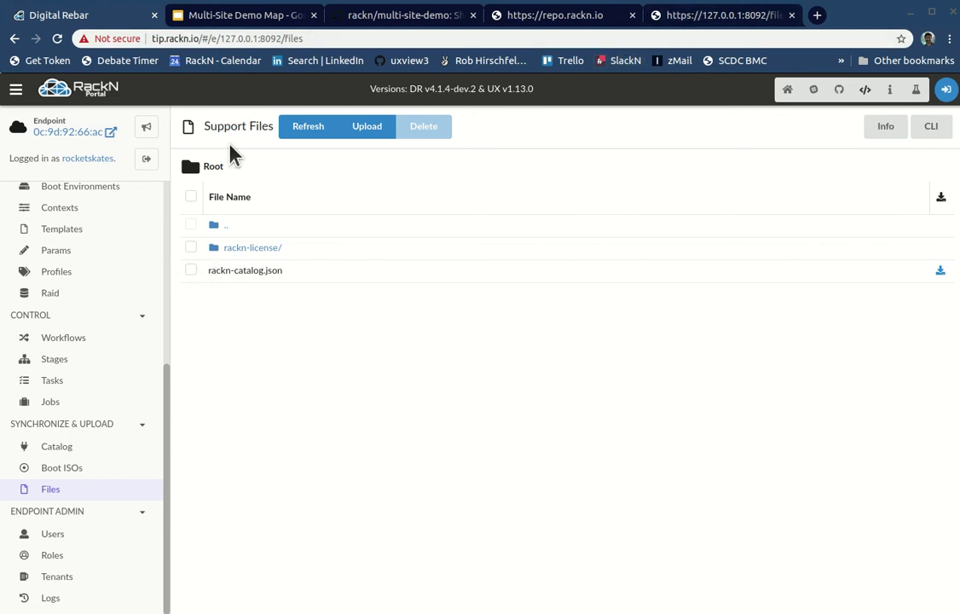
Step: Delete rackn-catalog.json from rebar-catalog, confirming only rackn-license/ remains
click(191, 270)
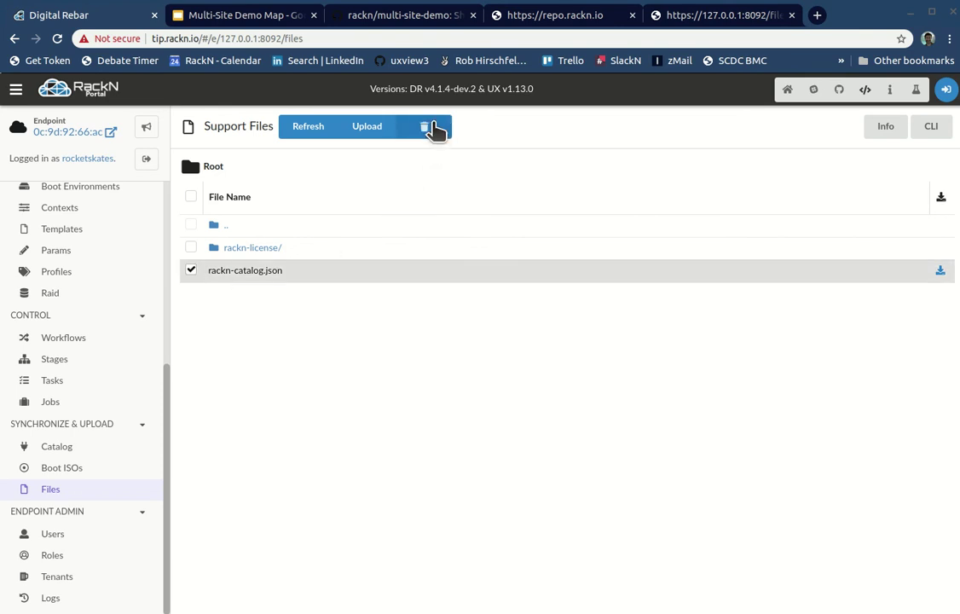
click(433, 127)
click(678, 394)
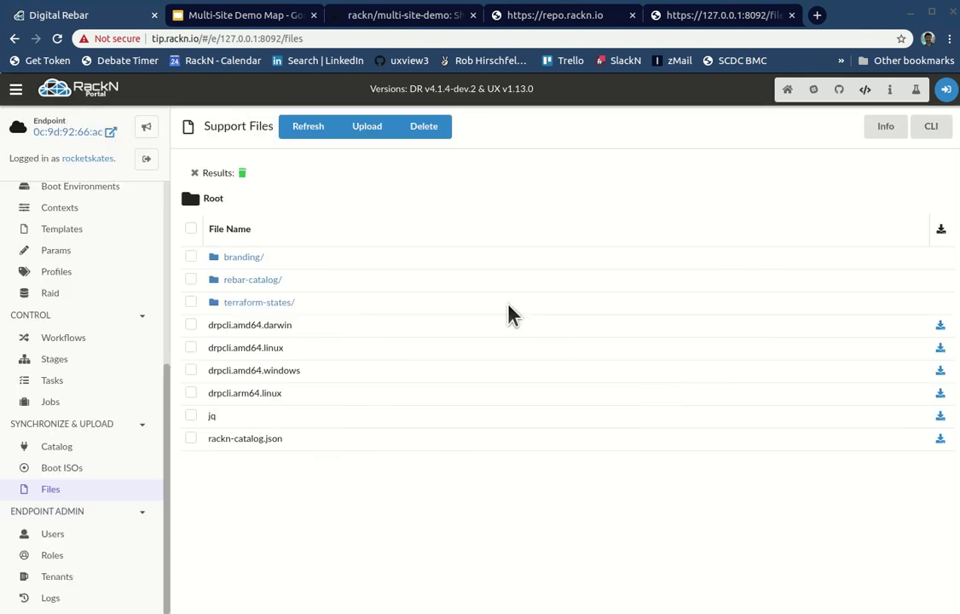
click(244, 282)
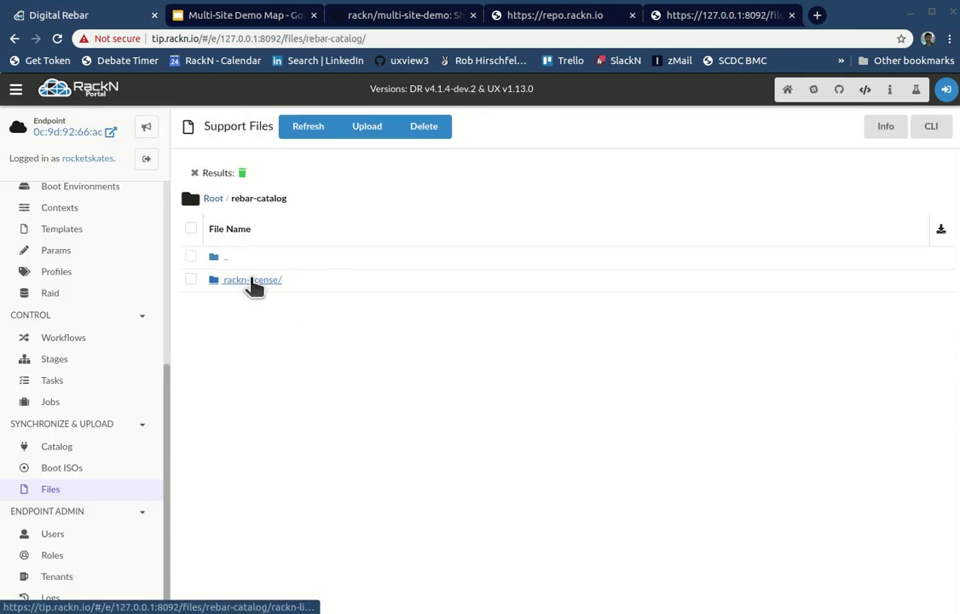
scroll(60, 393, up, 3)
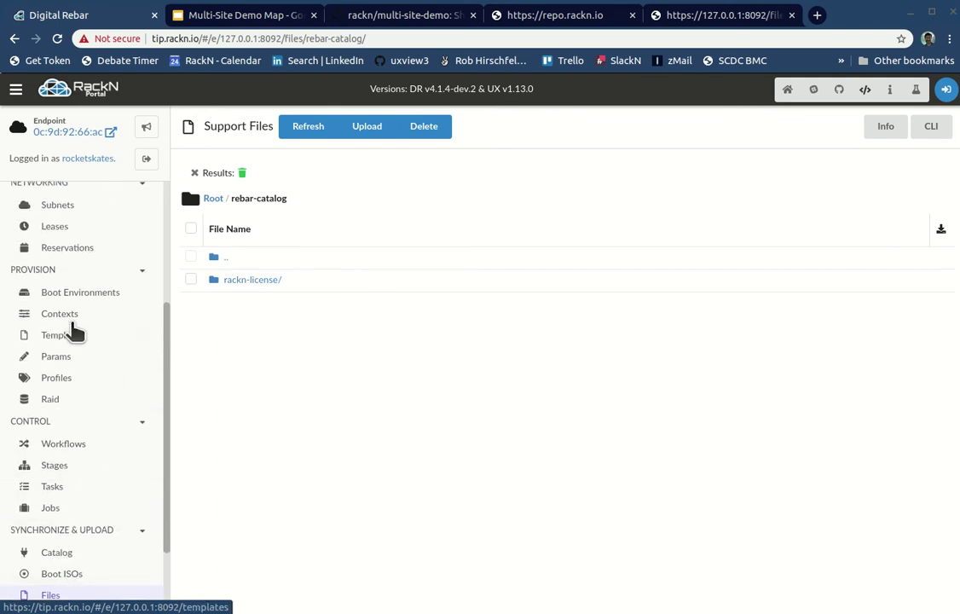
click(69, 381)
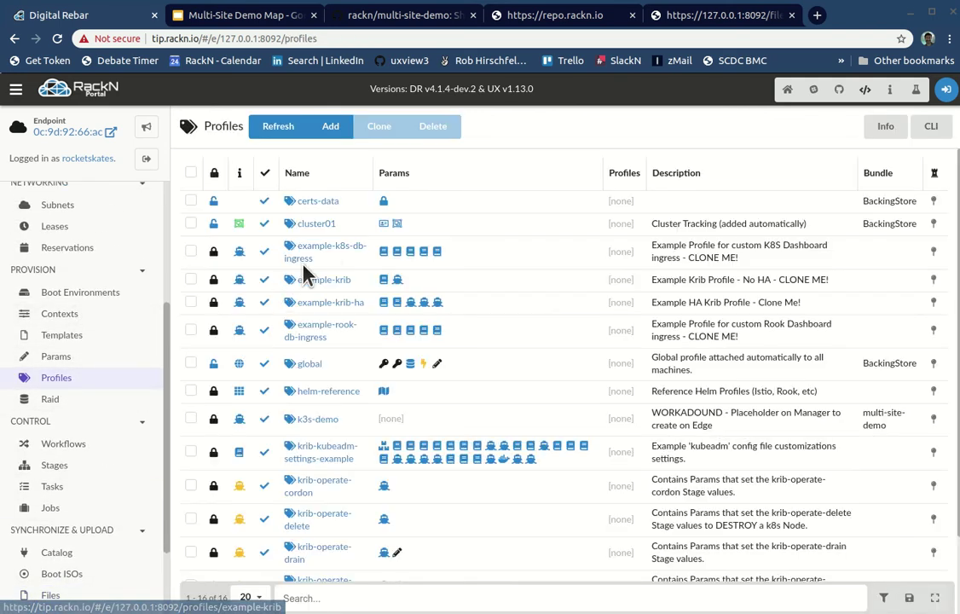
Step: Edit the global profile's catalog_url to insert rebar-catalog/ after files/ and select the new URL
click(307, 366)
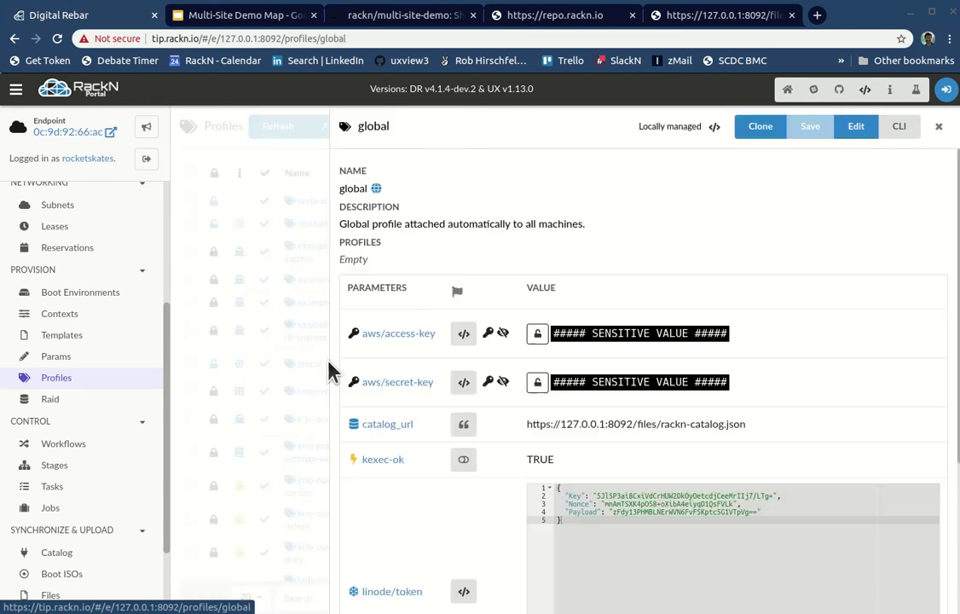
click(802, 128)
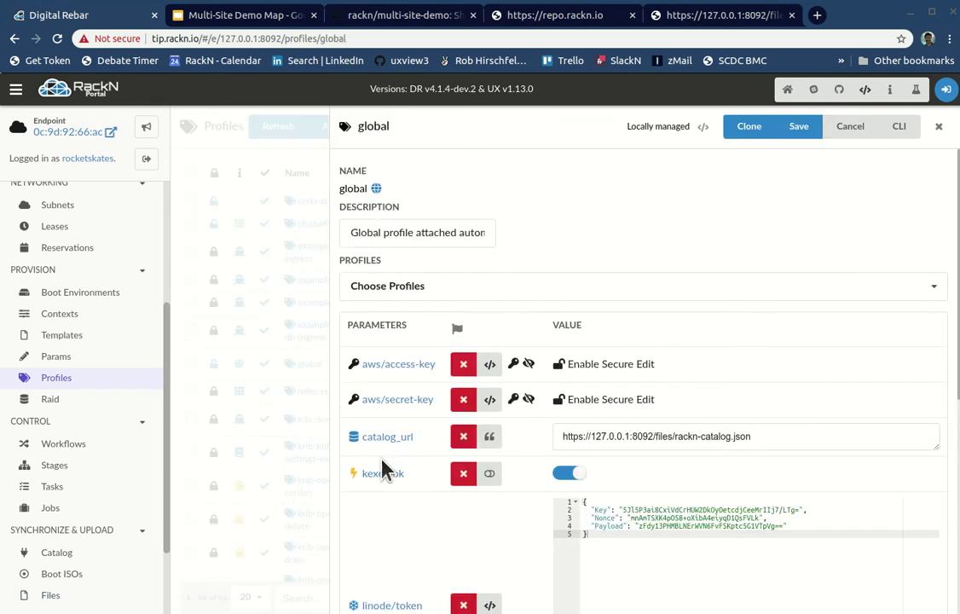
click(673, 433)
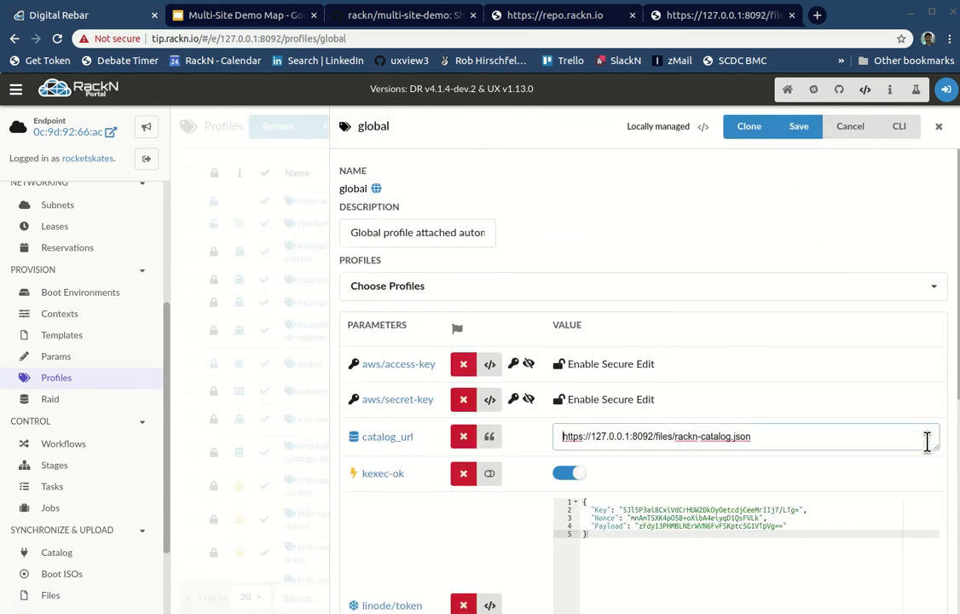
click(672, 439)
text(rebar-)
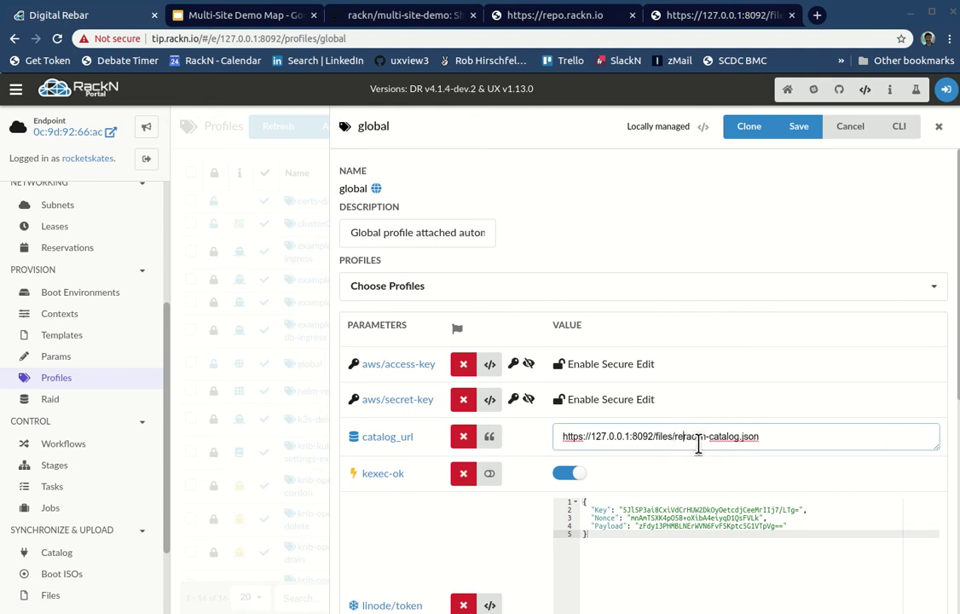
text(catalog)
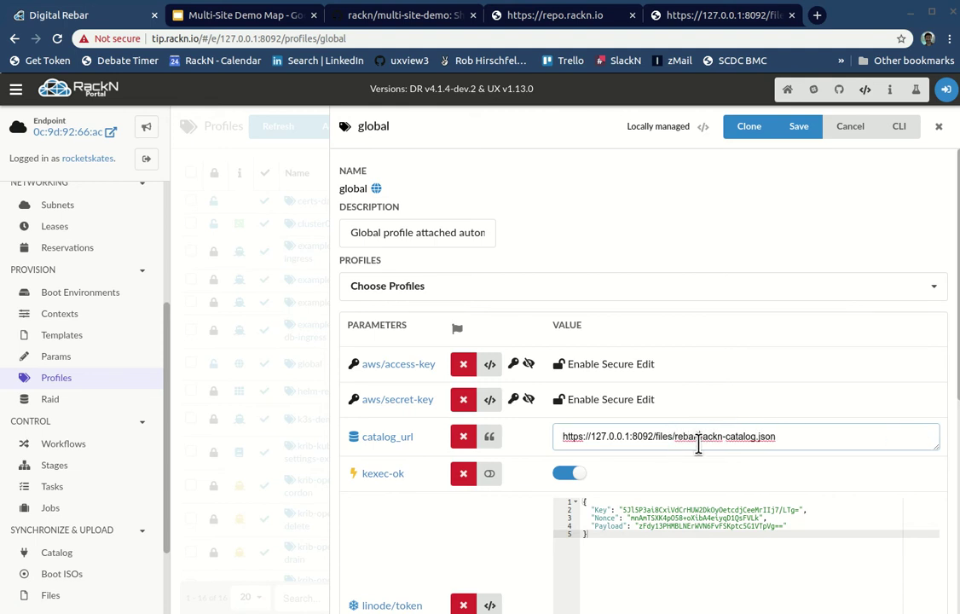
text(/)
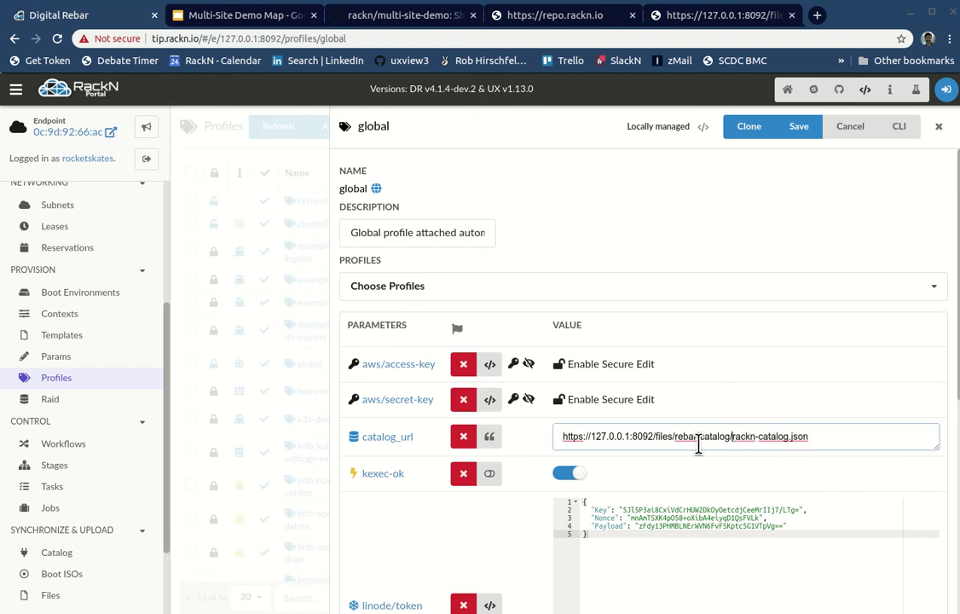
key(ctrl+a)
key(ctrl+c)
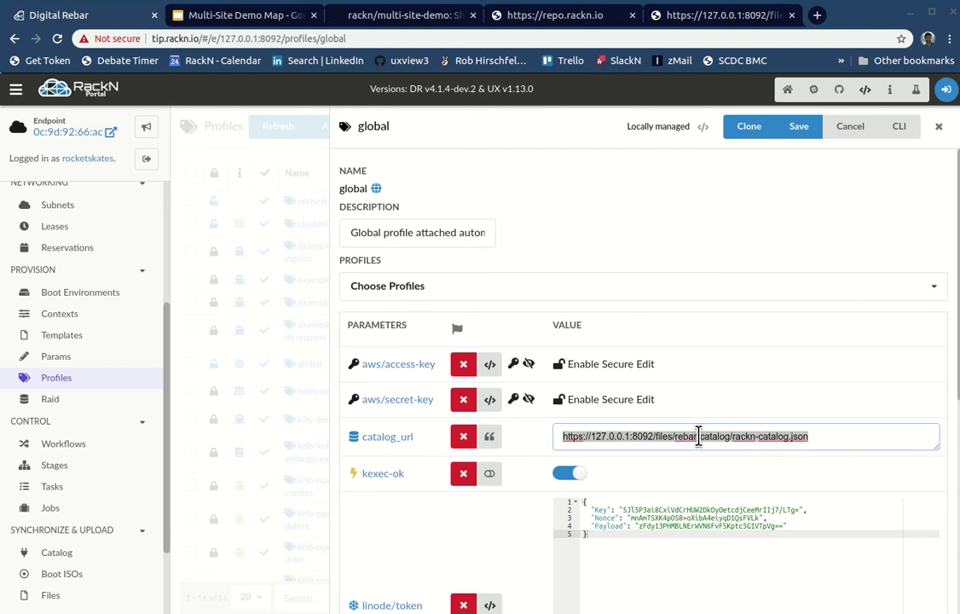
click(716, 15)
click(585, 39)
Step: Load .../files/rebar-catalog/rackn-catalog.json in the browser, getting 404, then return to the global profile
key(ctrl+v)
key(Return)
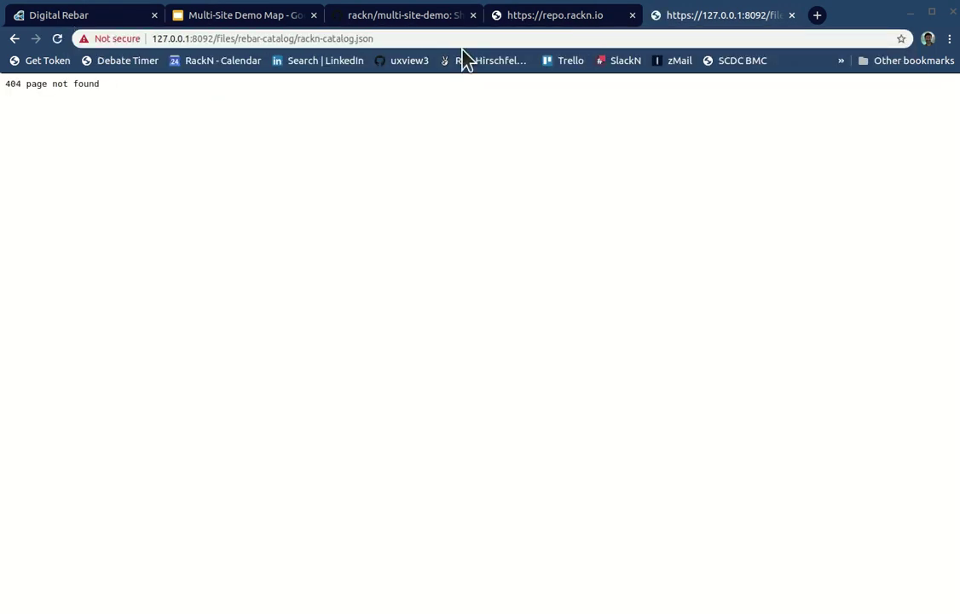
click(242, 38)
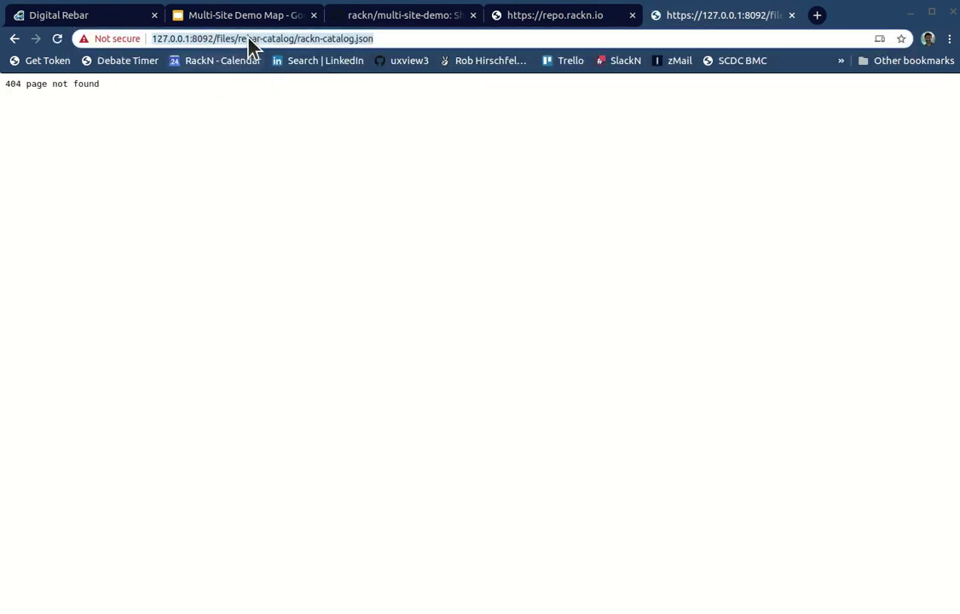
click(247, 39)
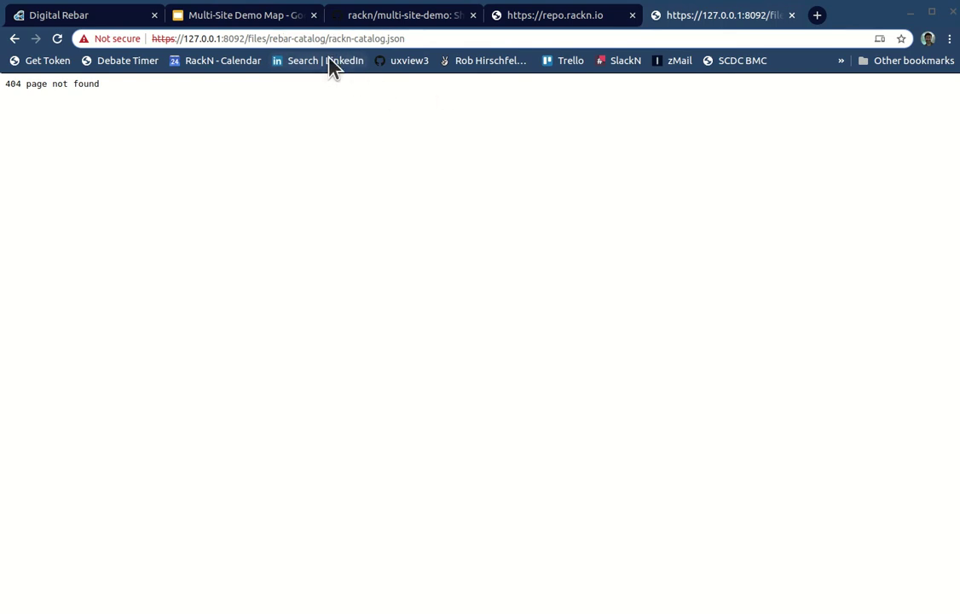
click(145, 11)
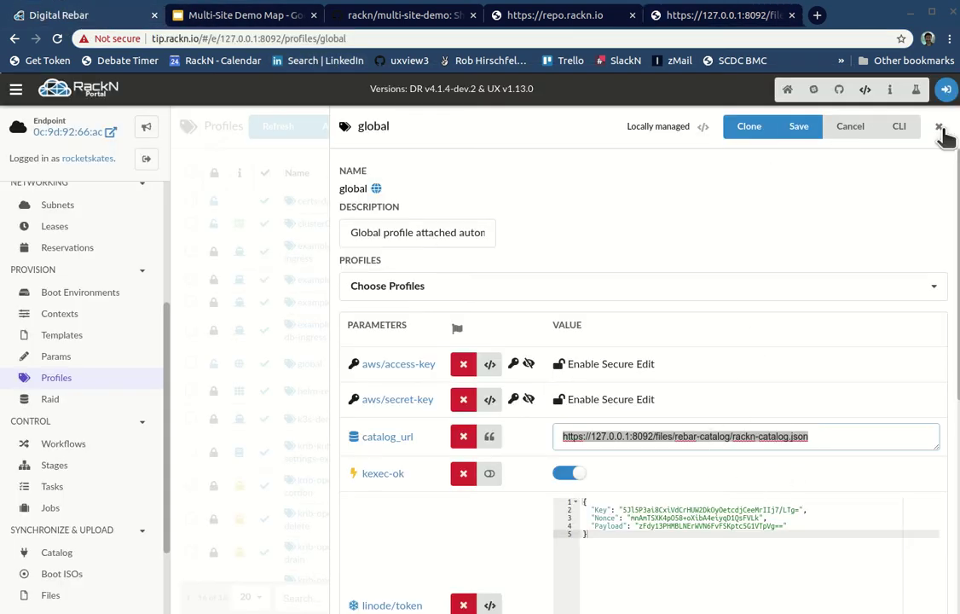
Step: Close the global profile and upload rackn-catalog.json into the rebar-catalog support files folder
click(939, 126)
scroll(42, 444, down, 3)
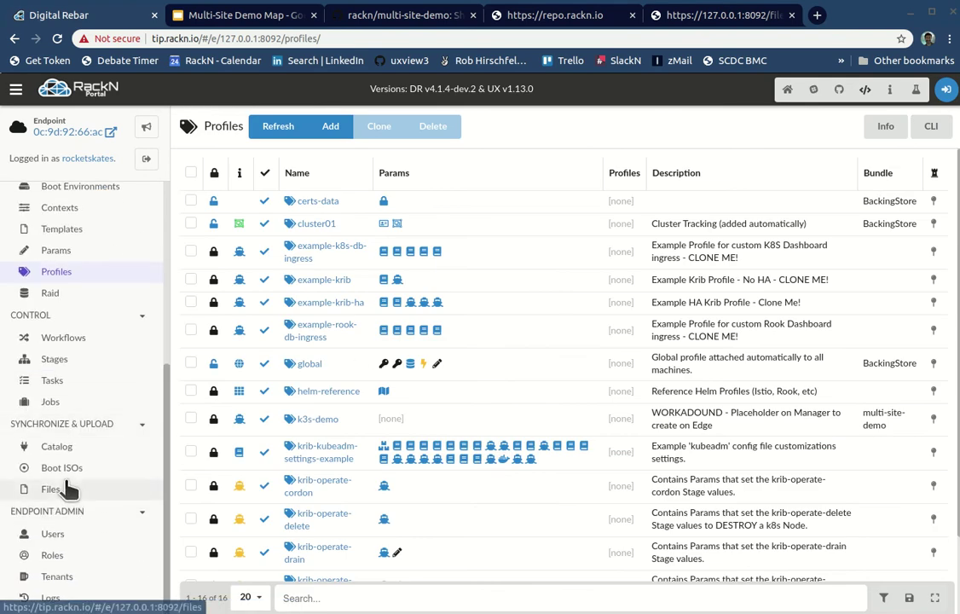
click(64, 489)
click(249, 251)
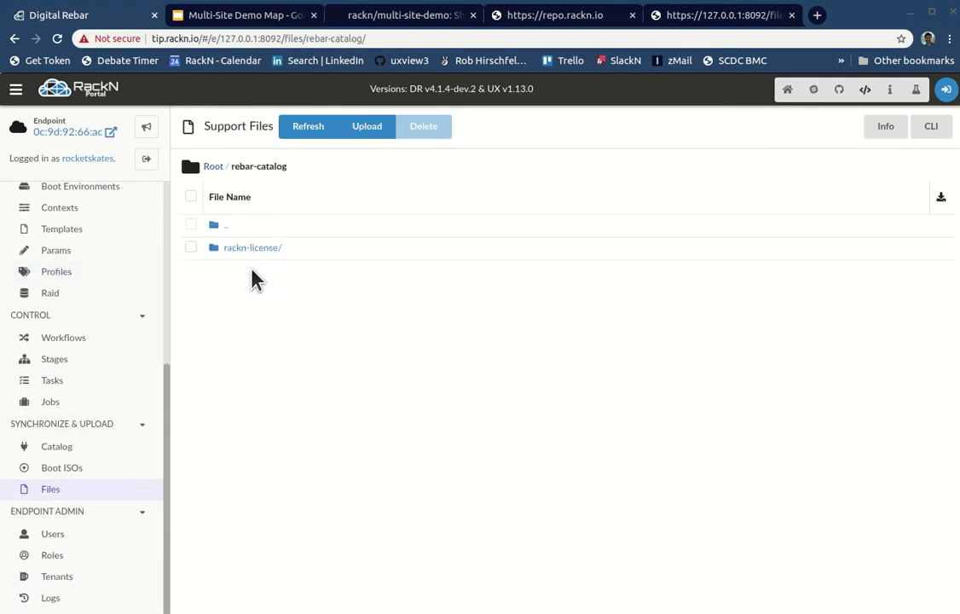
click(368, 132)
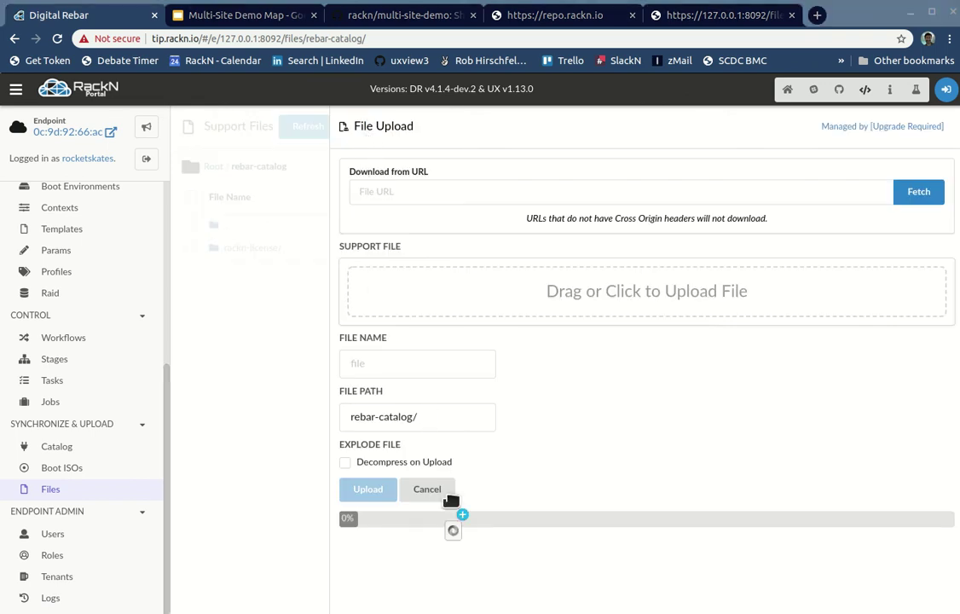
drag(525, 273, 551, 316)
click(386, 490)
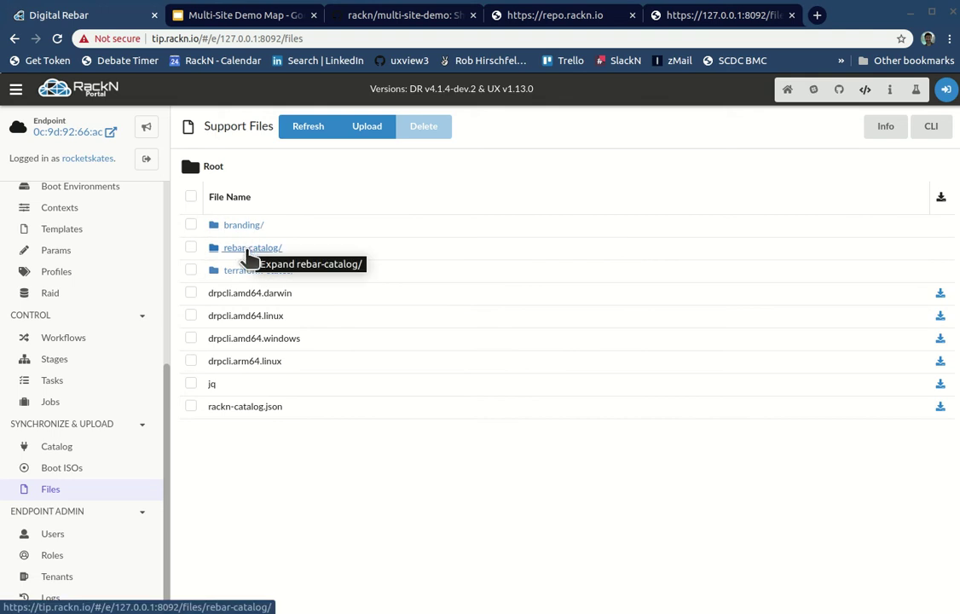
Step: Open the uploaded file's address by appending rackn-catalog.json to the page URL
click(251, 248)
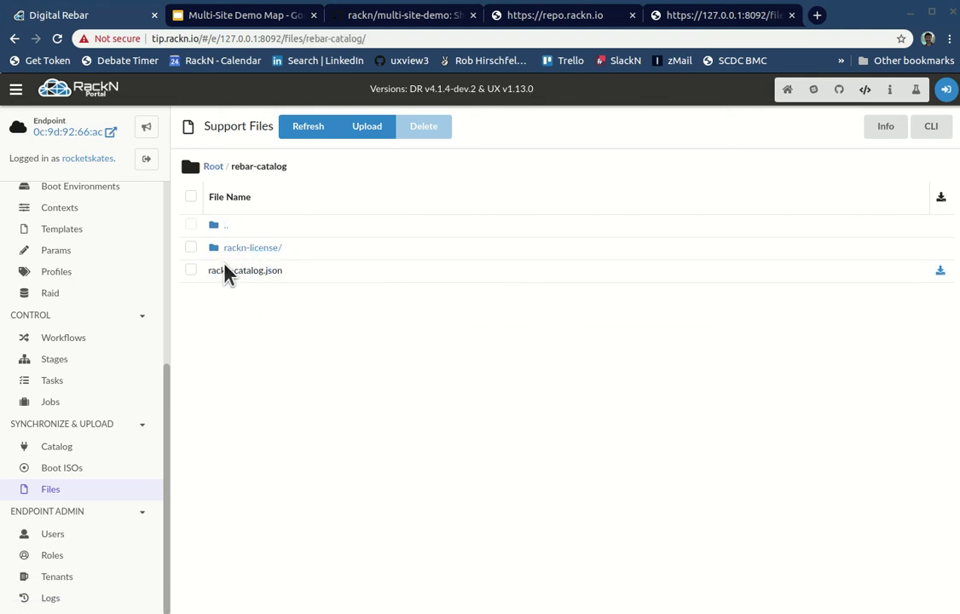
drag(260, 271, 215, 271)
click(266, 305)
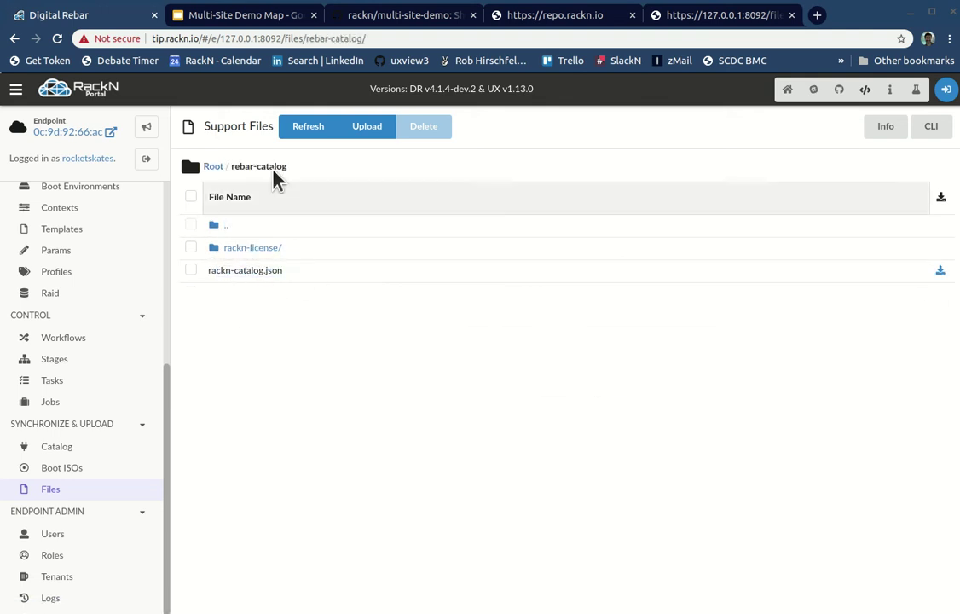
click(682, 38)
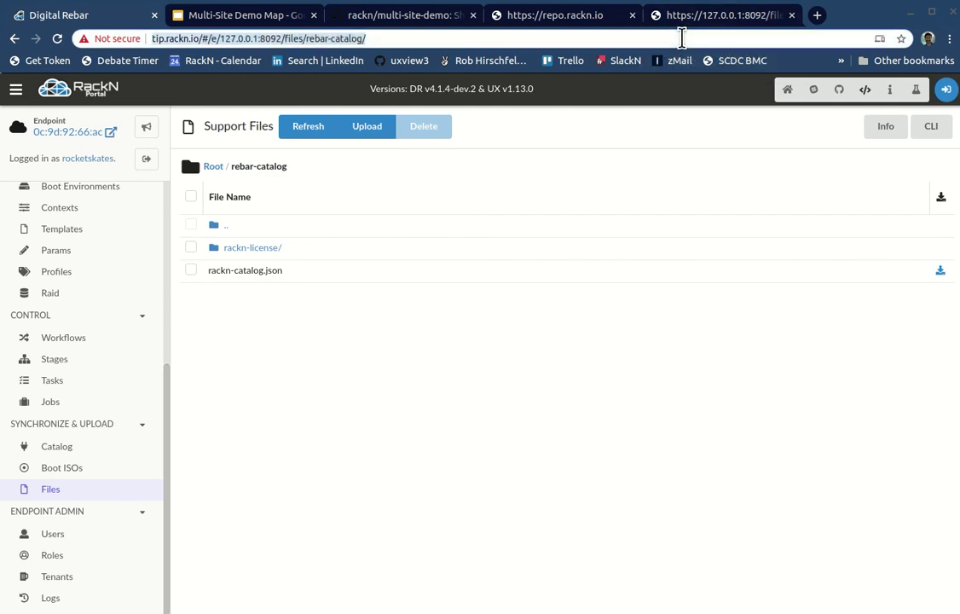
click(682, 37)
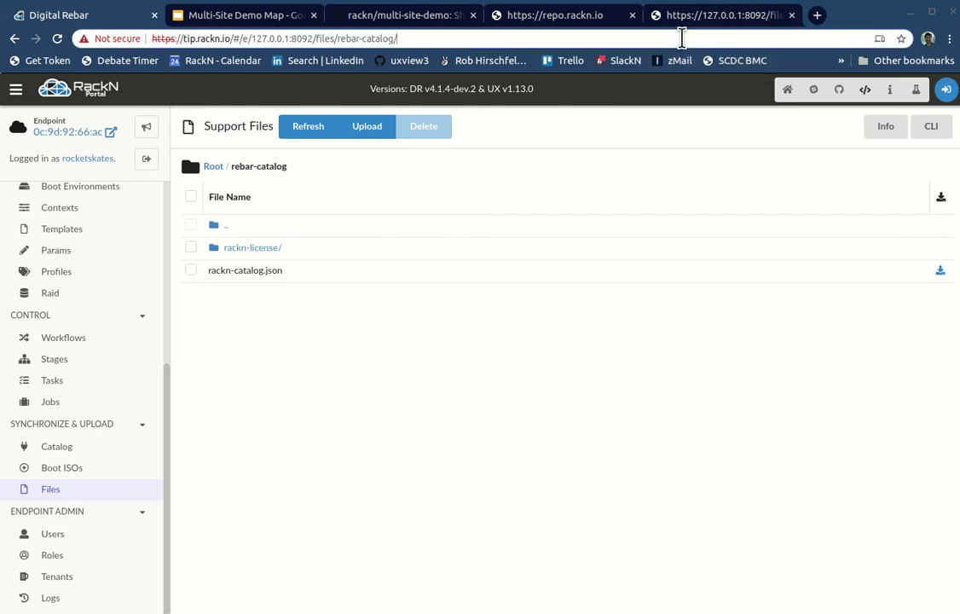
text(rackn-catalog.json)
key(Return)
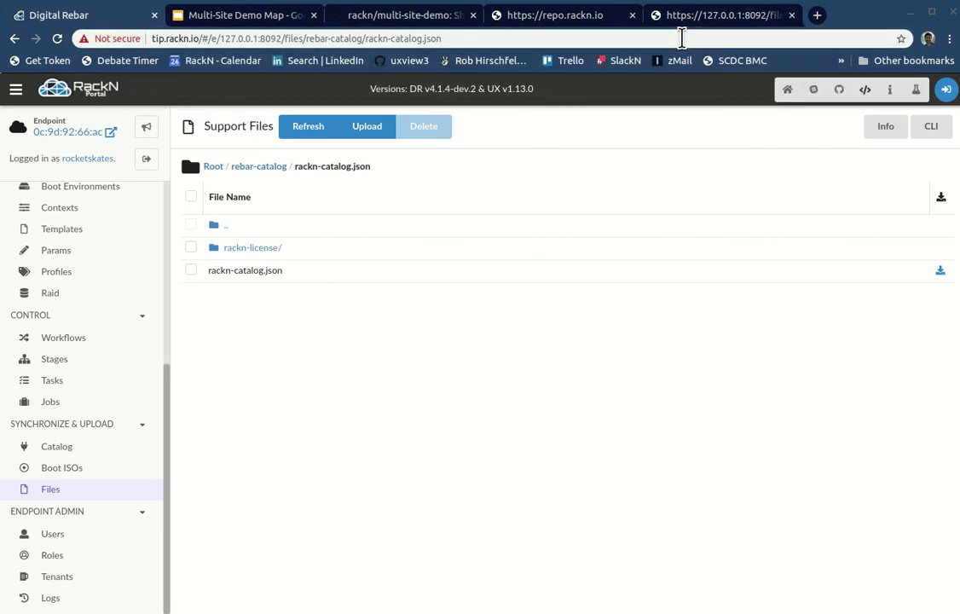
Step: Reload the catalog URL in the tab that showed the 404 error, then return to the portal
click(639, 43)
key(ctrl+c)
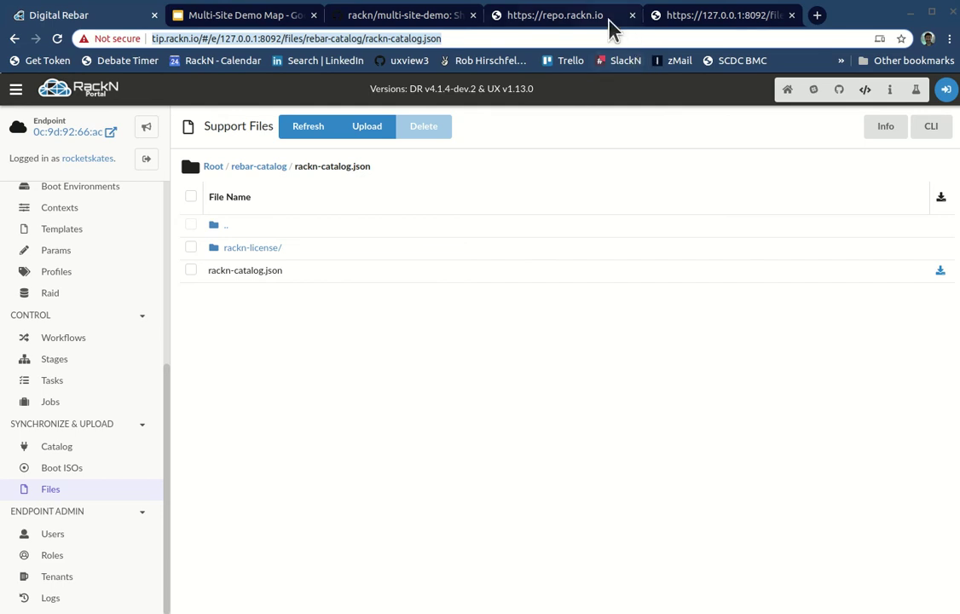
click(679, 25)
key(Return)
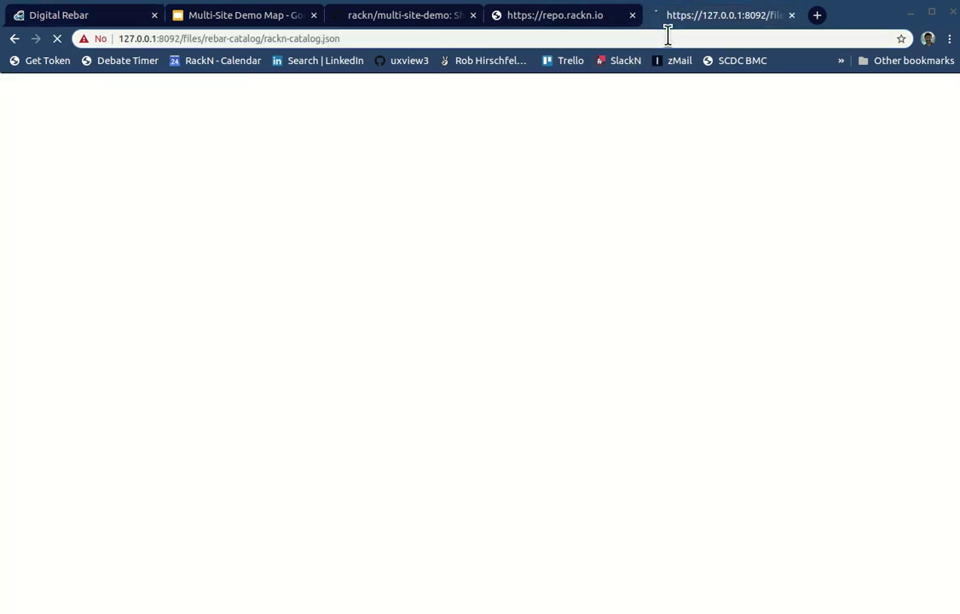
click(90, 19)
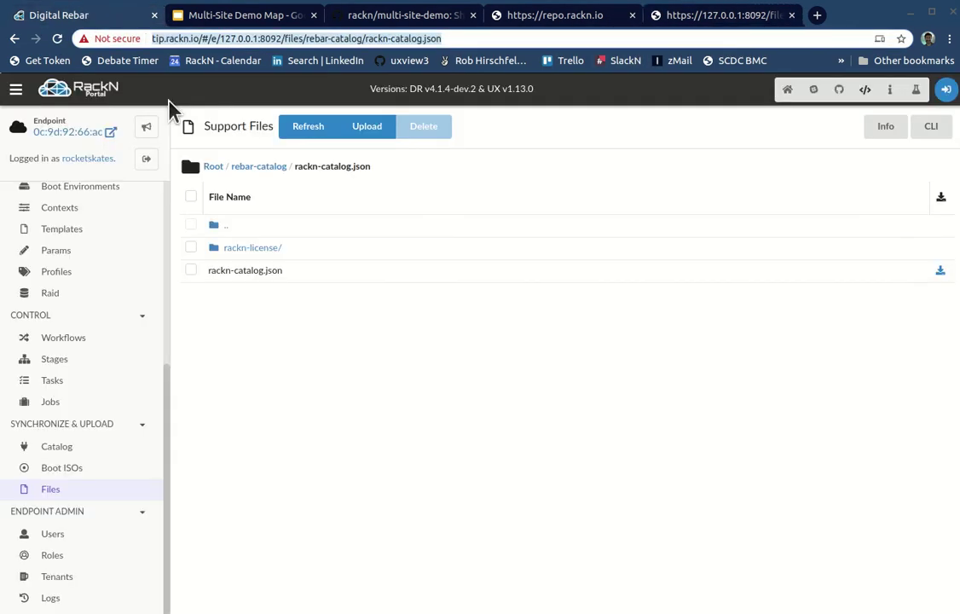
Step: Delete the stray rackn-catalog.json from the Support Files root
click(215, 167)
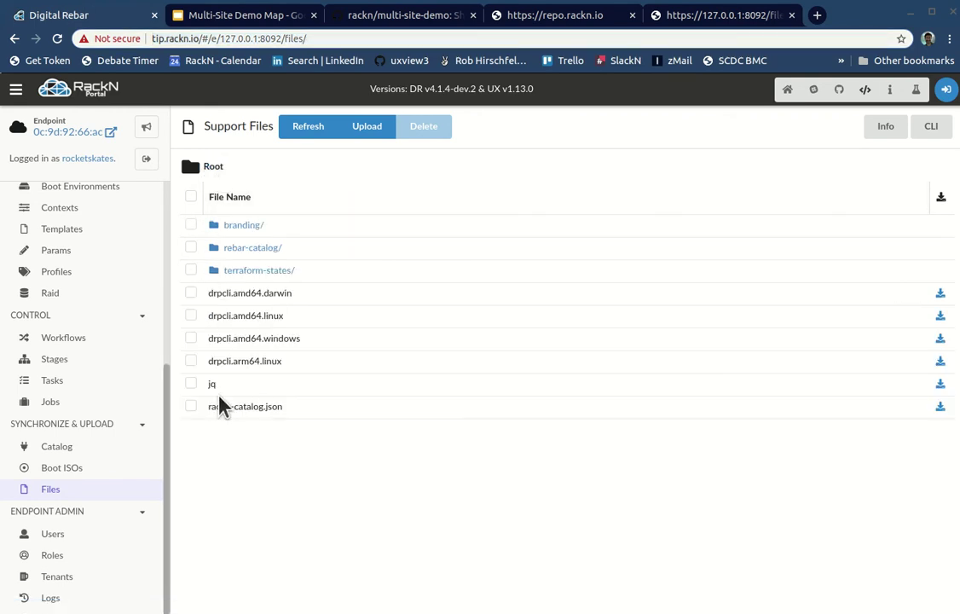
click(191, 407)
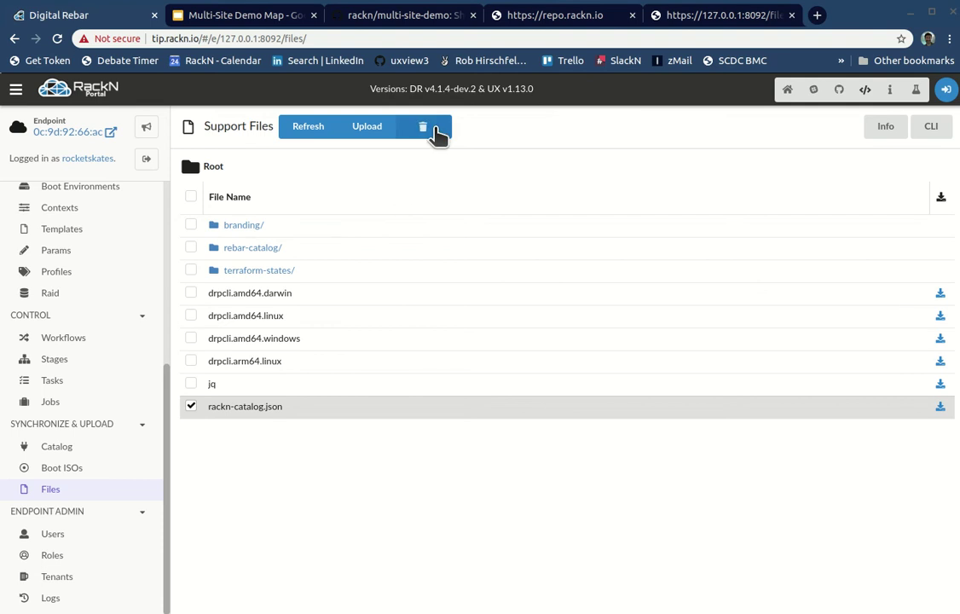
click(440, 127)
click(672, 401)
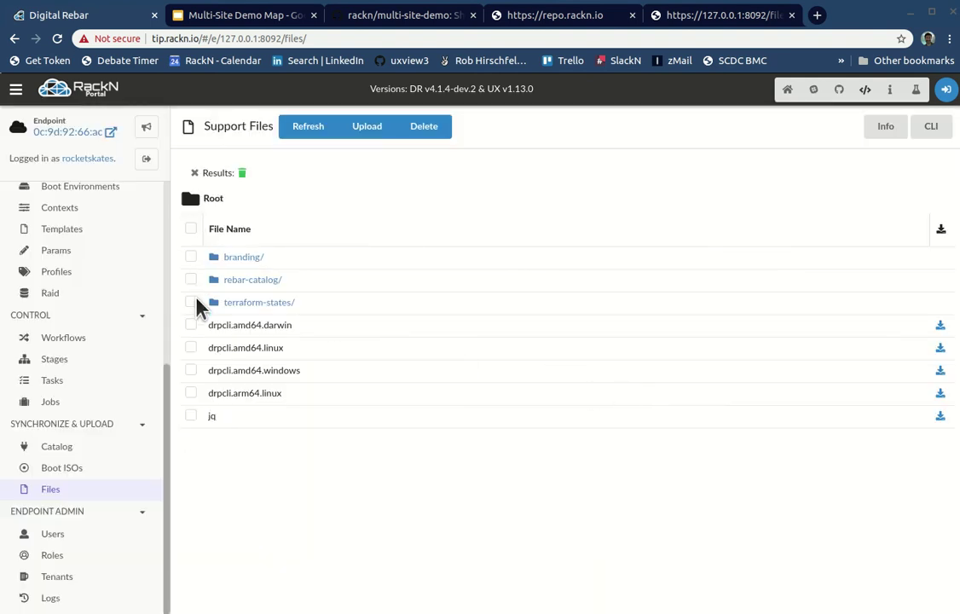
Step: Check the rebar-catalog folder still holds its copy, then go to the Profiles list
click(259, 282)
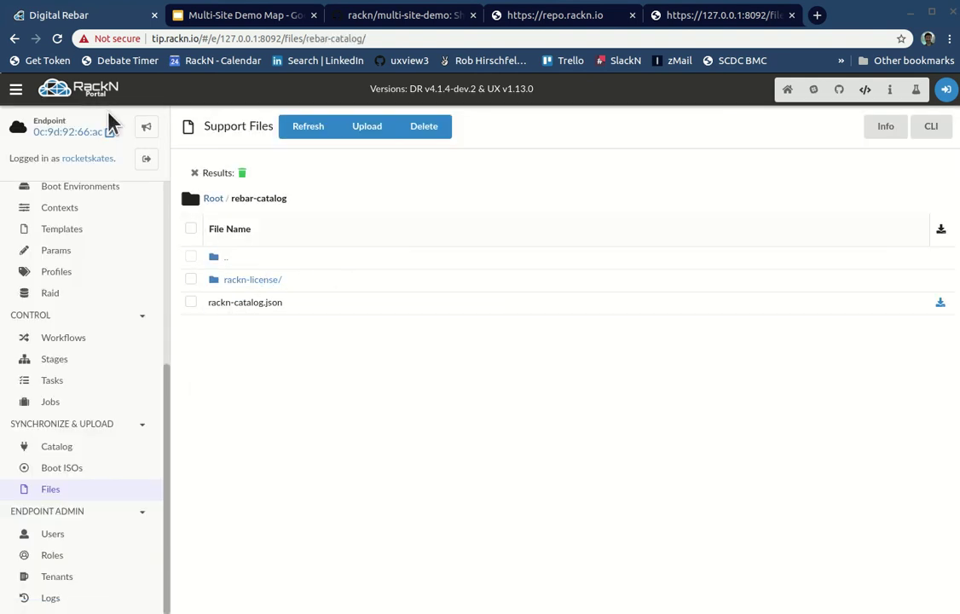
scroll(77, 492, up, 3)
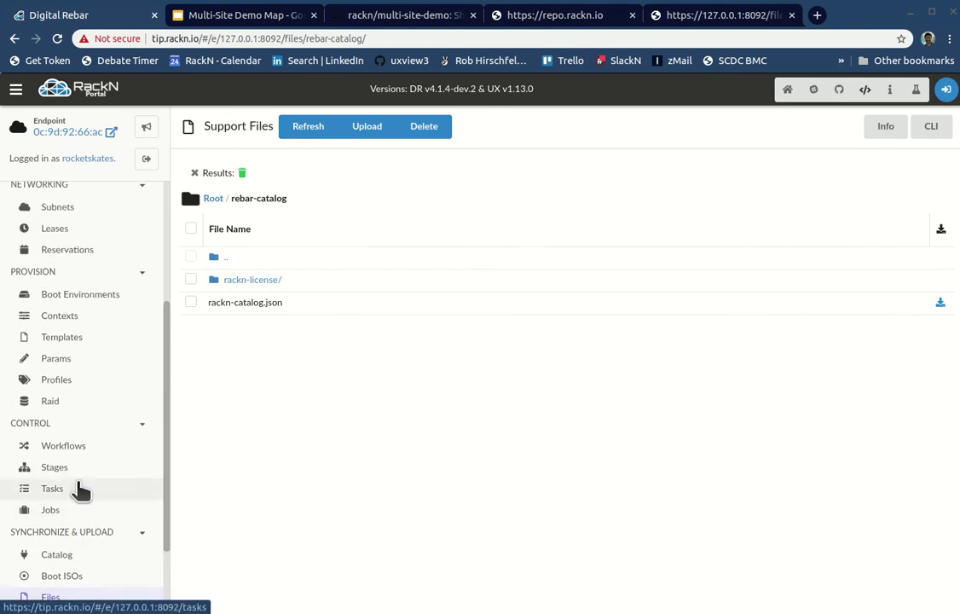
click(55, 414)
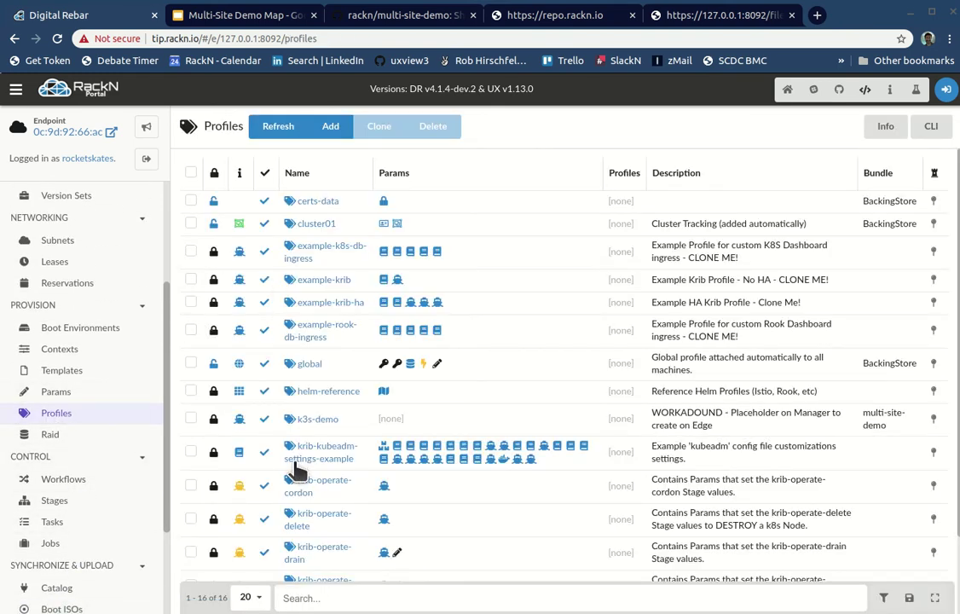
Step: Edit the global profile and paste the copied URL over the catalog_url value
click(310, 364)
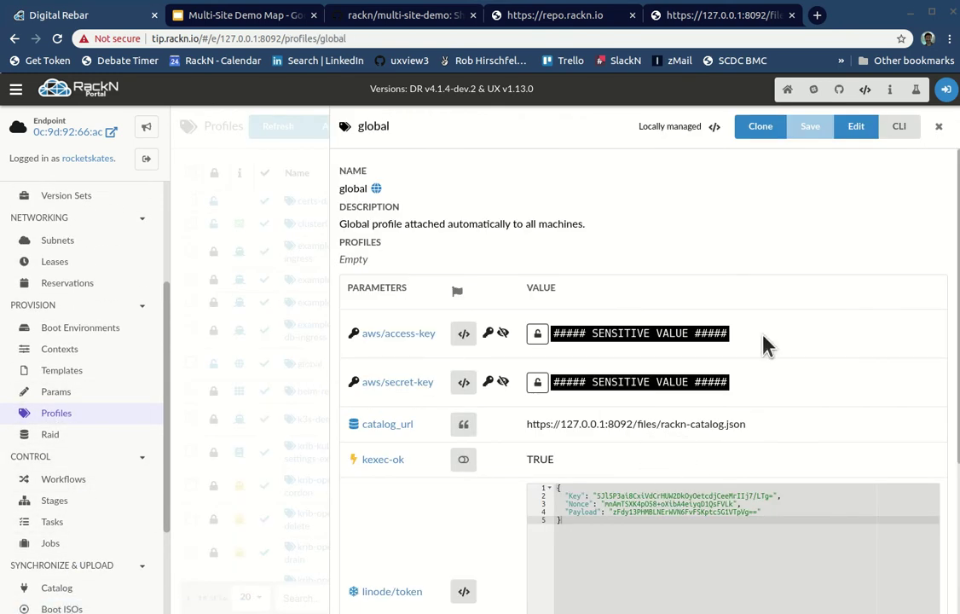
click(856, 127)
drag(786, 437, 450, 442)
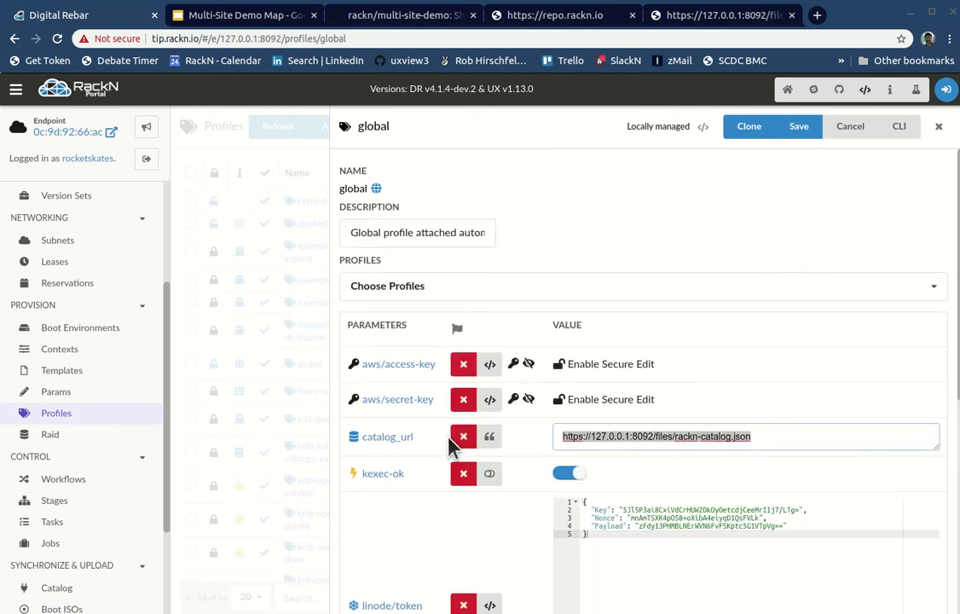
key(ctrl+v)
key(Home)
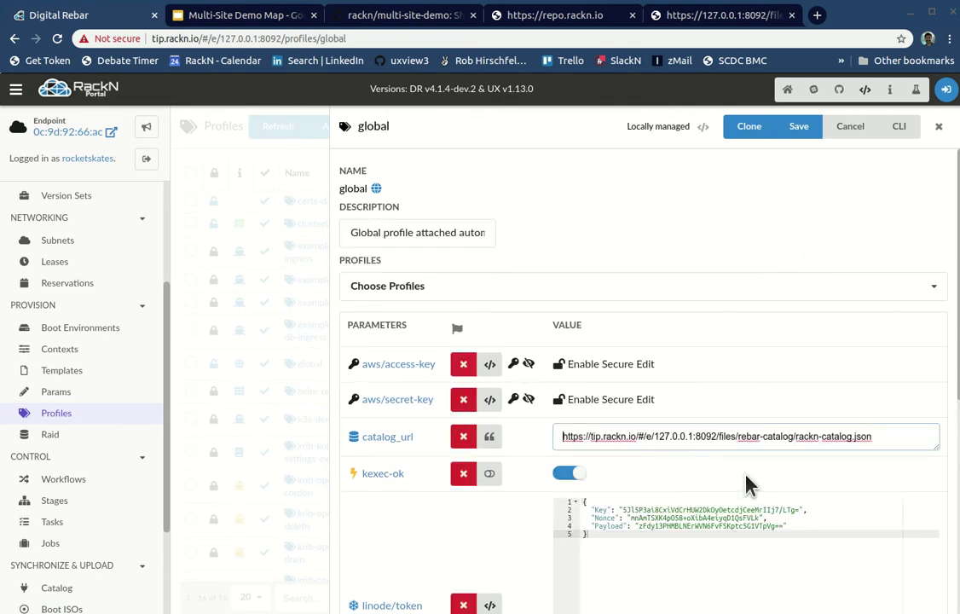
key(shift+Right)
key(shift+Right)
key(shift+Right)
key(shift+Right)
key(shift+Right)
key(shift+Right)
key(shift+Right)
key(shift+Right)
key(shift+Right)
key(shift+Right)
key(shift+Right)
key(shift+Right)
key(shift+Right)
key(shift+Right)
key(shift+Right)
key(shift+Right)
key(shift+Right)
key(shift+Right)
key(shift+Right)
key(shift+Right)
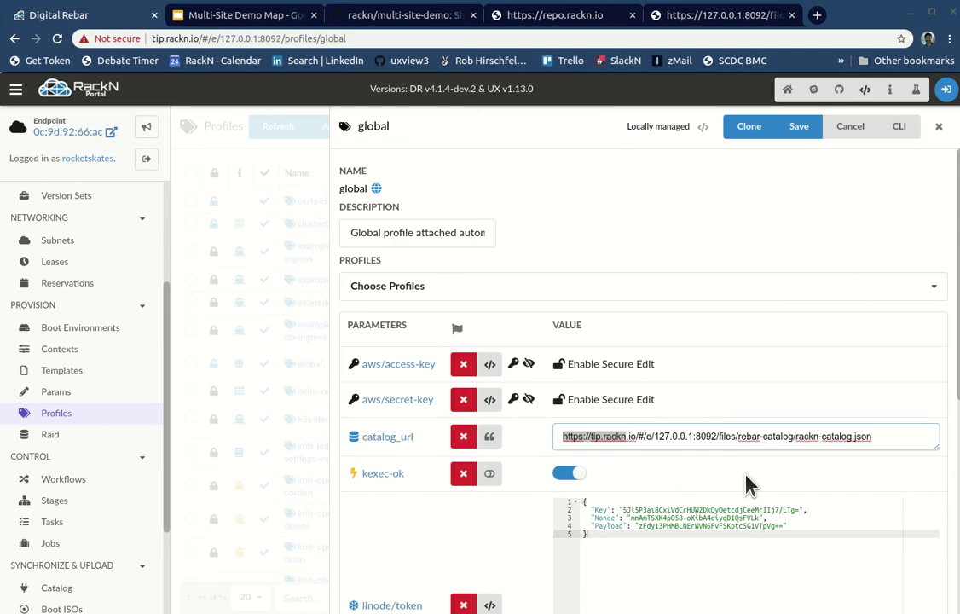
key(shift+Right)
key(shift+Right)
key(shift+Right)
key(shift+Right)
key(BackSpace)
text(https://)
key(ctrl+Right)
key(ctrl+Right)
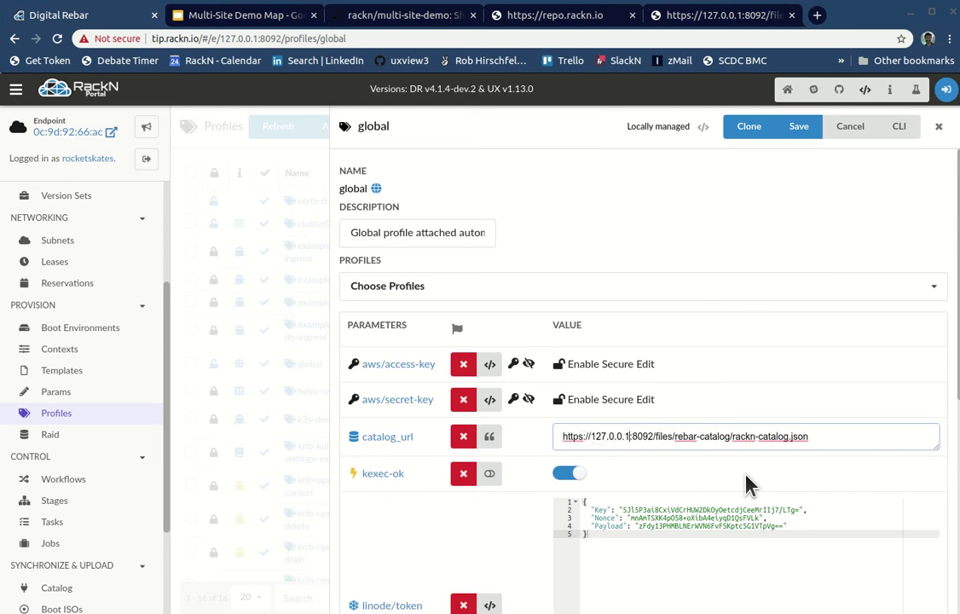
key(ctrl+Right)
key(ctrl+Right)
key(ctrl+Right)
key(ctrl+Right)
key(ctrl+Right)
scroll(678, 469, down, 5)
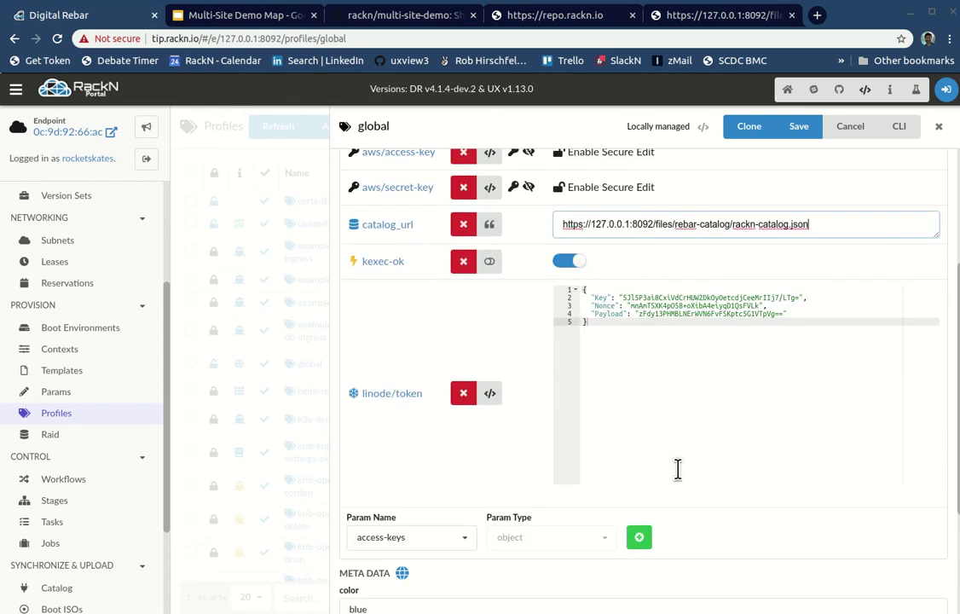
click(378, 562)
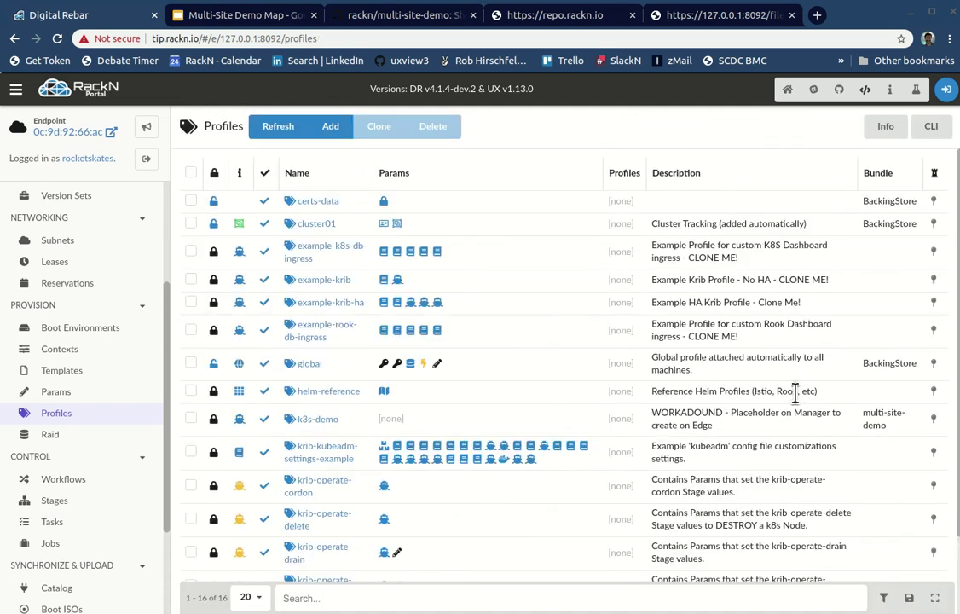
Step: Open the Catalog page under SYNCHRONIZE & UPLOAD to show MSM Demo Catalog v19.12.31-1
click(85, 499)
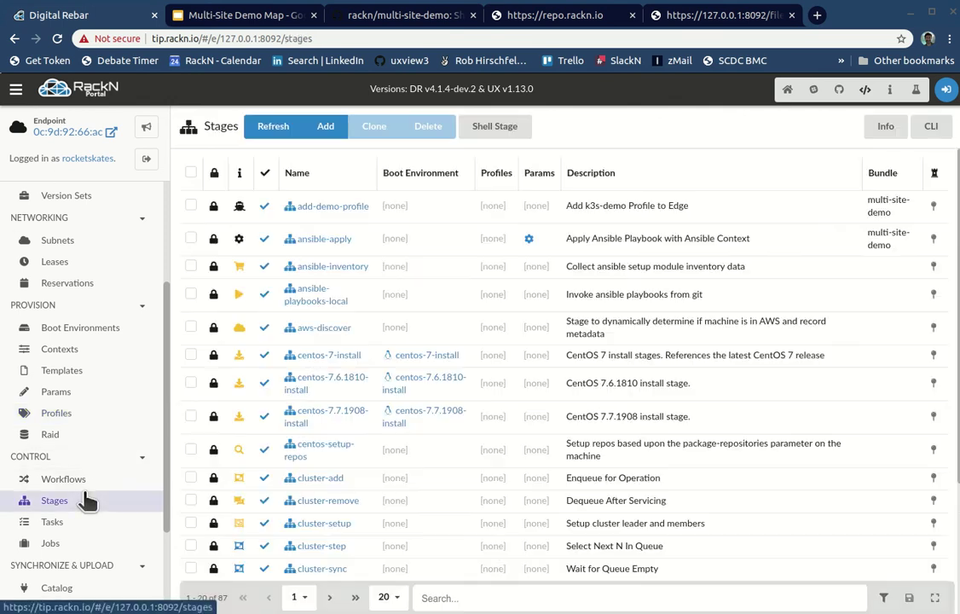
scroll(77, 546, up, 2)
scroll(85, 554, down, 2)
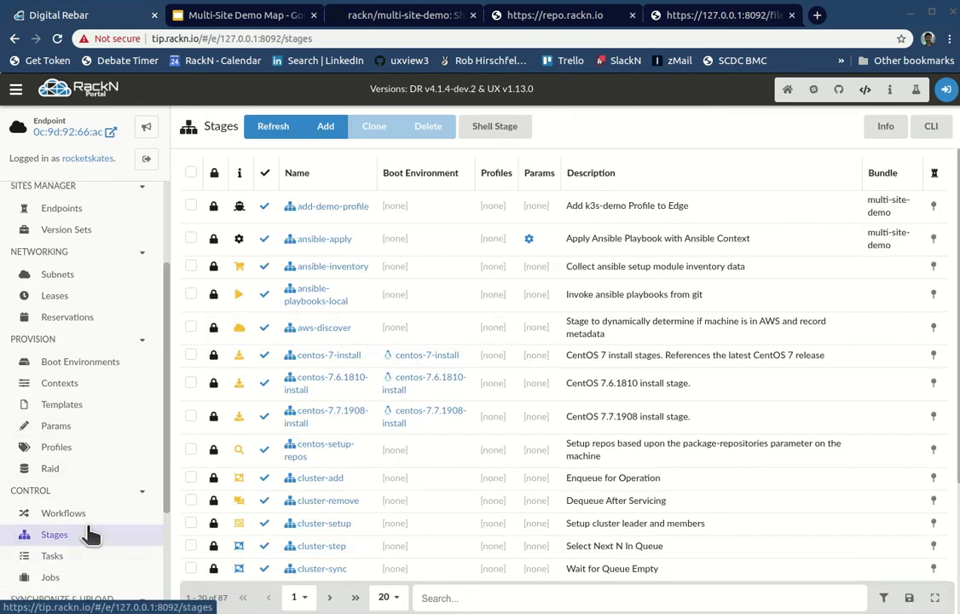
scroll(51, 580, down, 3)
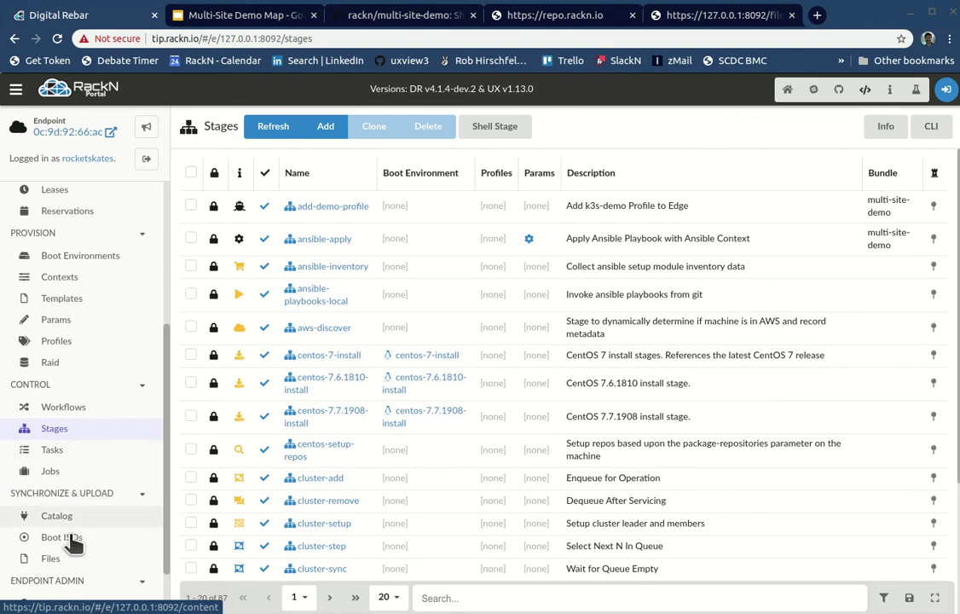
click(53, 579)
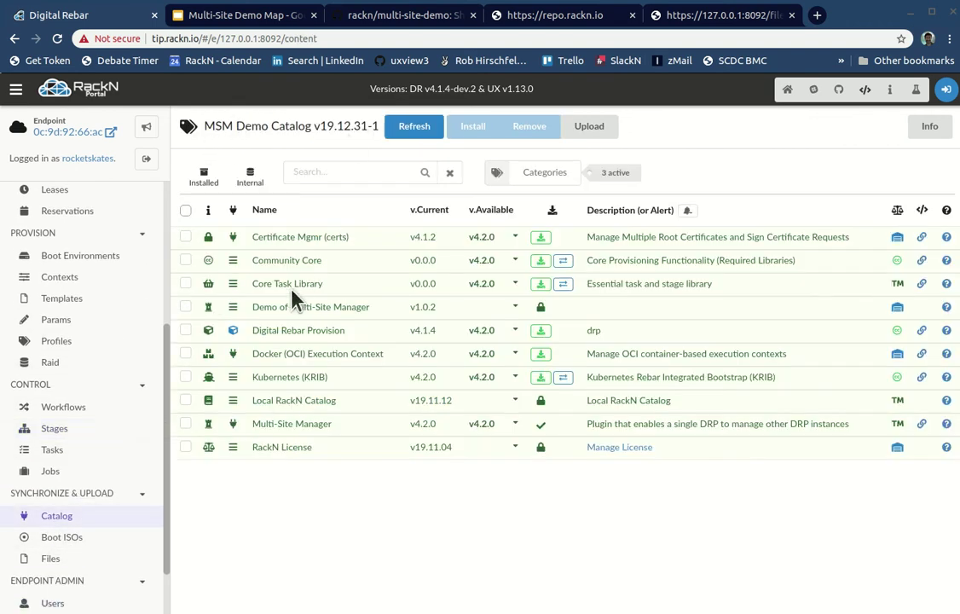
Step: Rerun drpcli catalog updateLocal with rackn-catalog.json in the terminal, again getting no such file
key(alt+Tab)
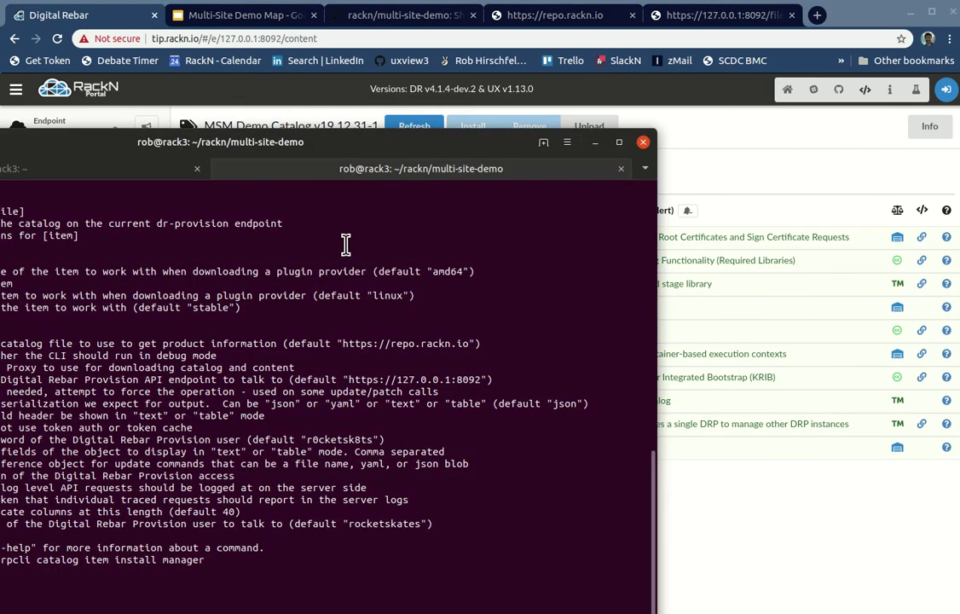
drag(329, 149, 578, 21)
key(Up)
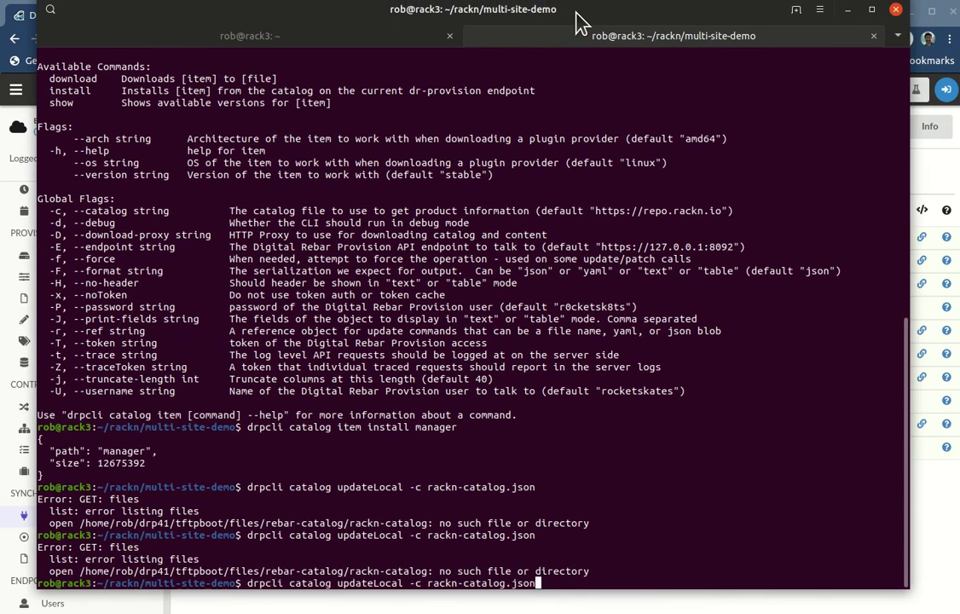
key(Return)
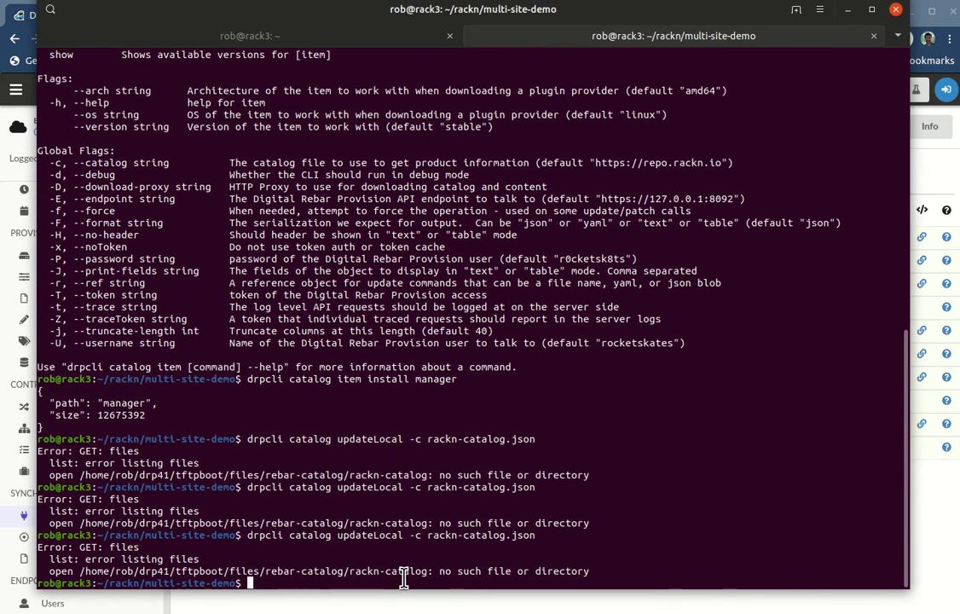
drag(427, 571, 578, 571)
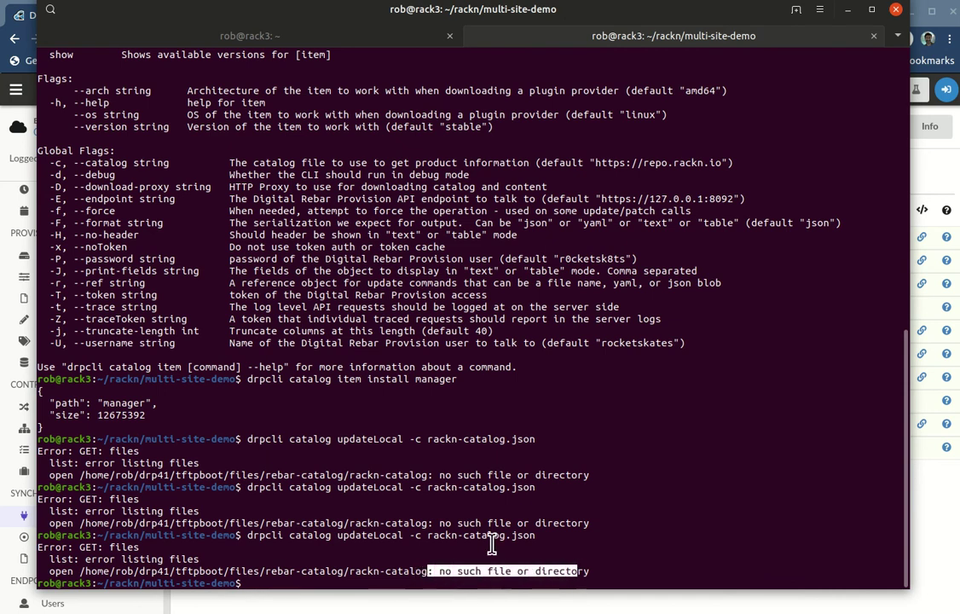
Step: Rerun updateLocal without the -c option, which still fails, and return to the browser
key(Up)
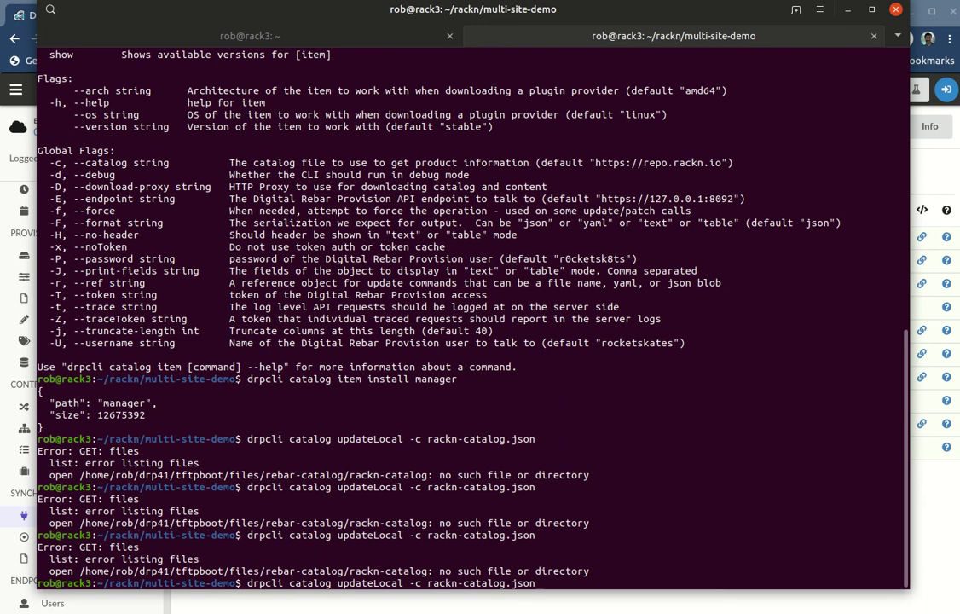
key(BackSpace)
key(BackSpace)
key(BackSpace)
key(BackSpace)
key(BackSpace)
key(BackSpace)
key(BackSpace)
key(BackSpace)
key(BackSpace)
key(BackSpace)
key(BackSpace)
key(BackSpace)
key(BackSpace)
key(BackSpace)
key(BackSpace)
key(BackSpace)
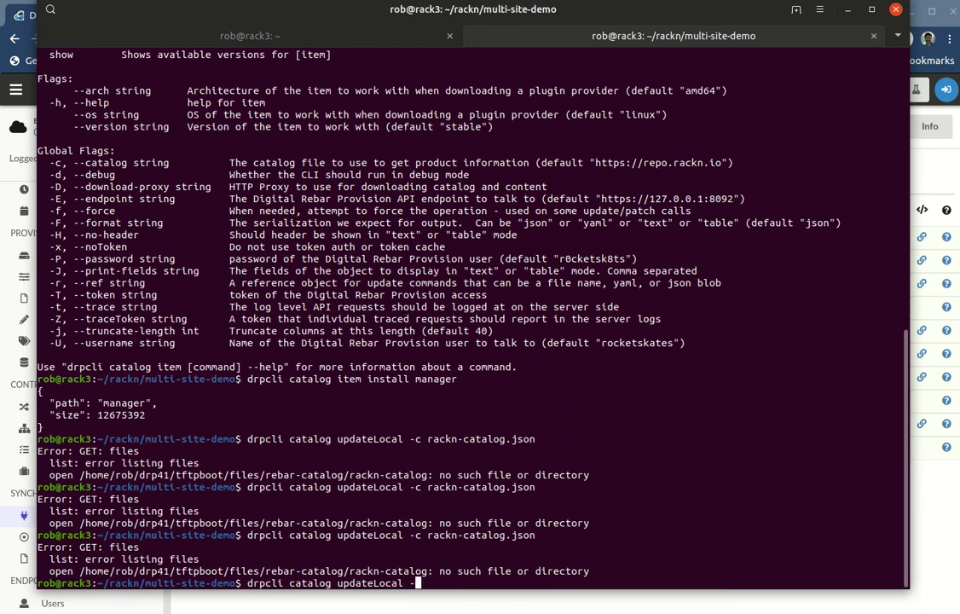
key(Return)
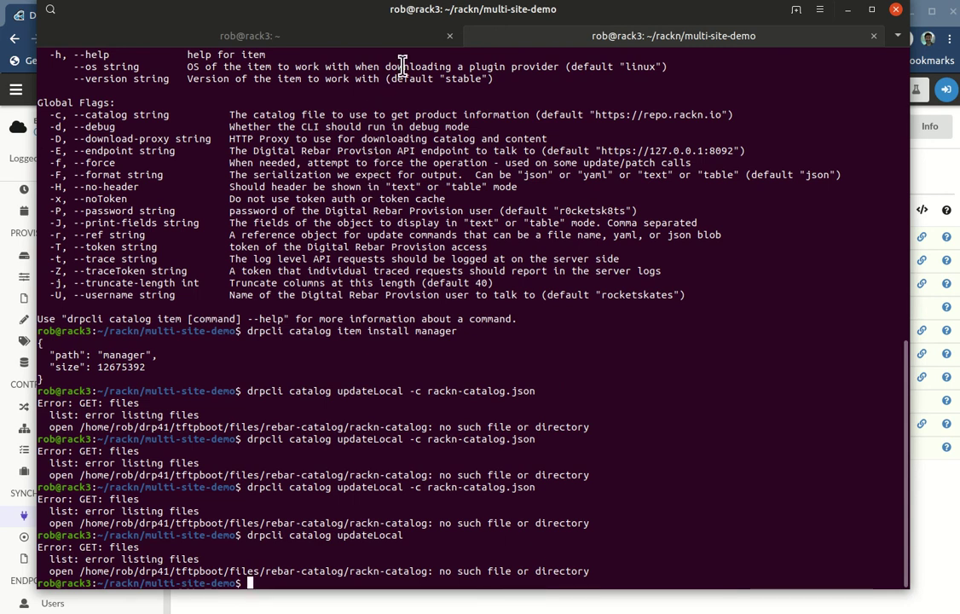
key(alt+Tab)
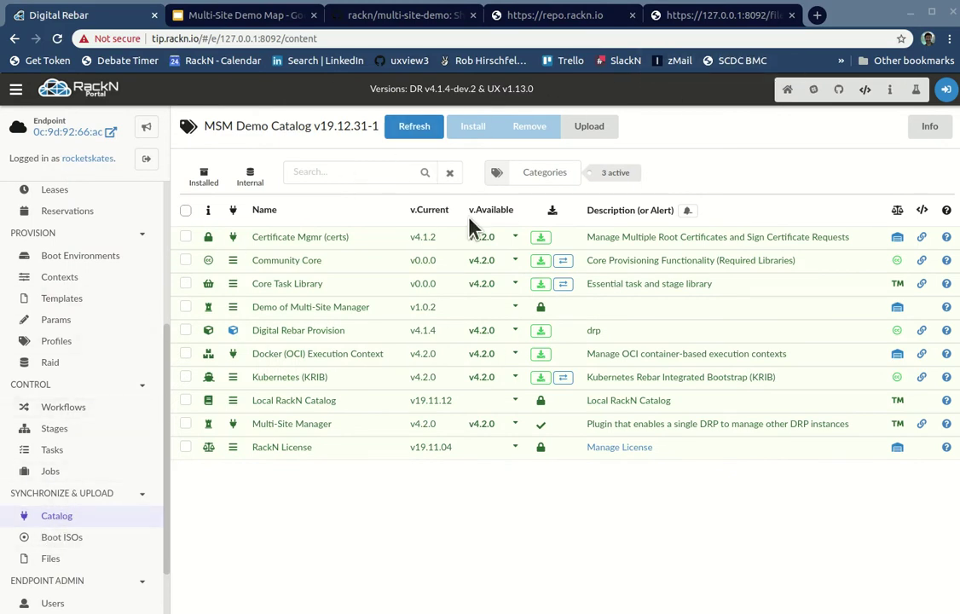
Step: Navigate Files to the rebar-catalog/ folder, listing rackn-license/ and rackn-catalog.json
scroll(94, 571, down, 1)
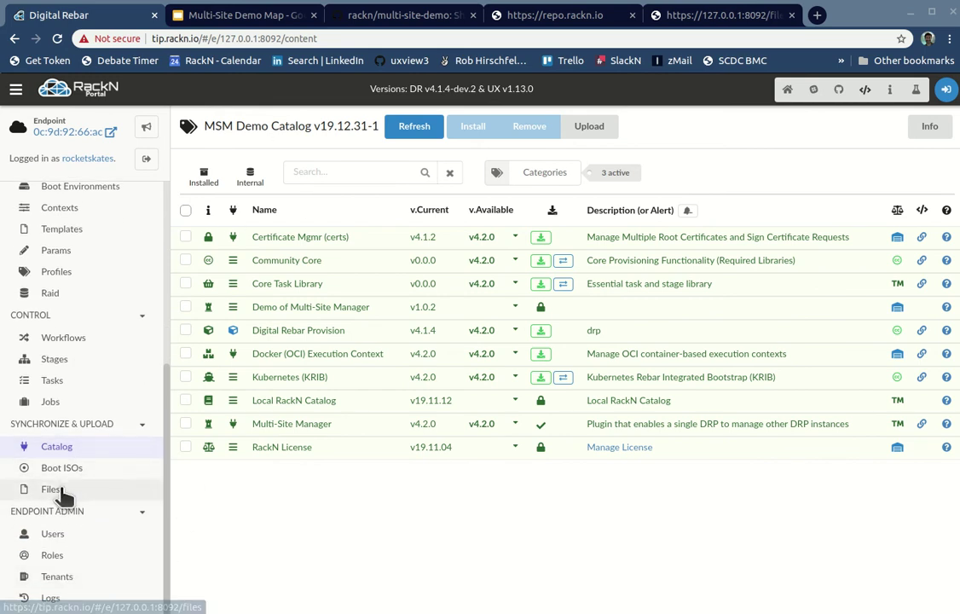
click(86, 489)
click(248, 248)
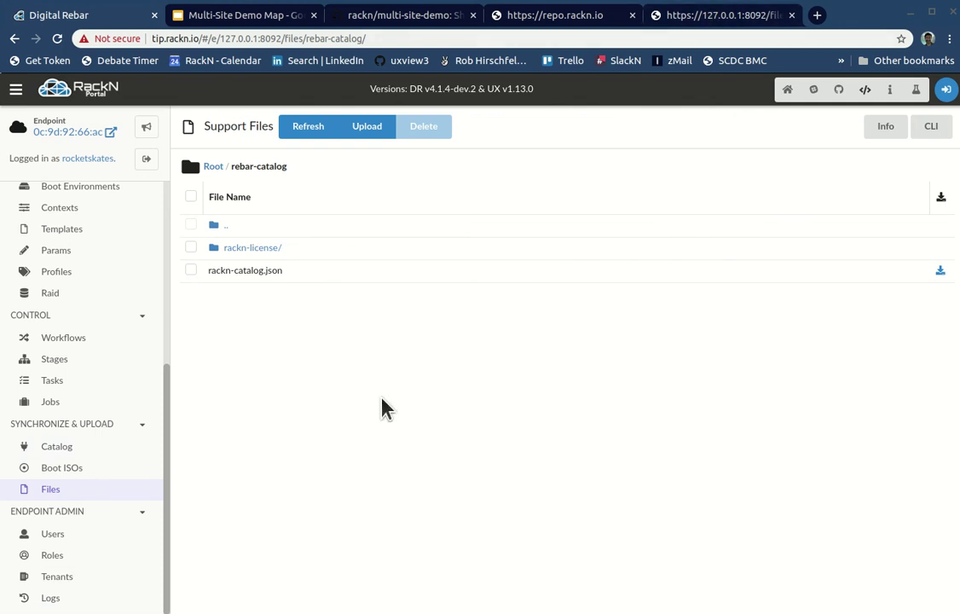
key(alt+Tab)
key(Escape)
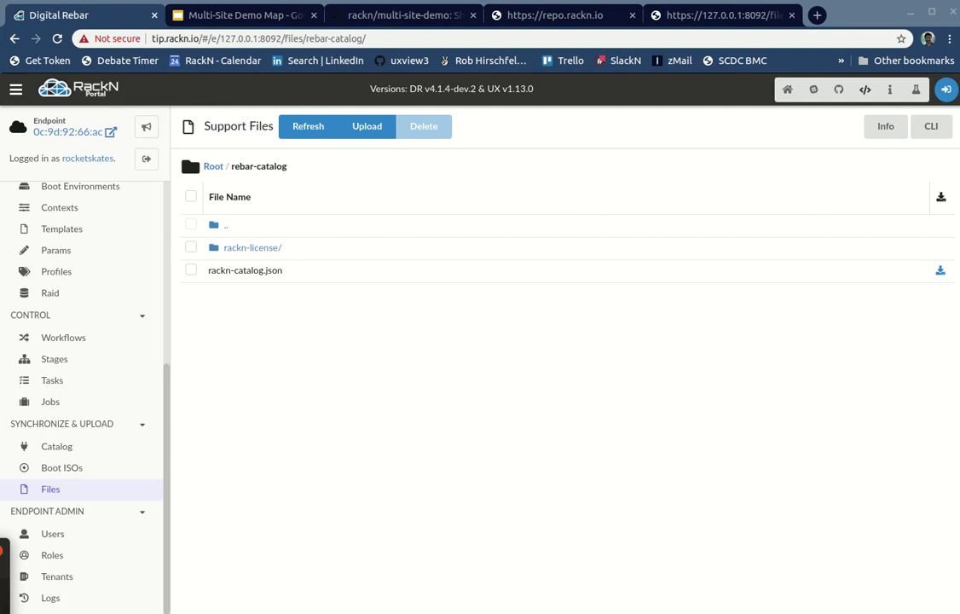
Step: Review manager.sh lines 216–218 and the drp-community-content install line, then go to the terminal
click(42, 486)
drag(391, 158, 394, 157)
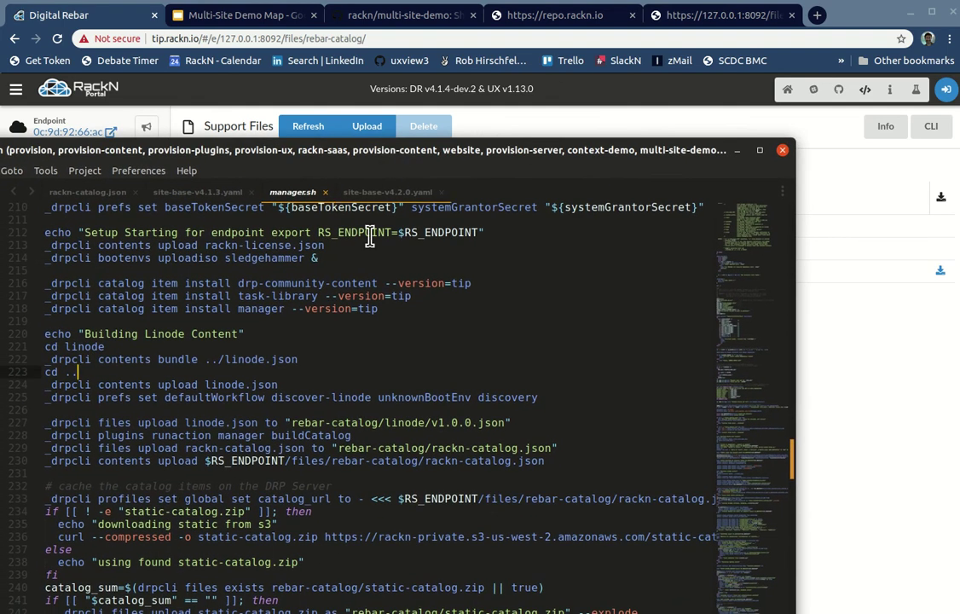
drag(49, 285, 354, 309)
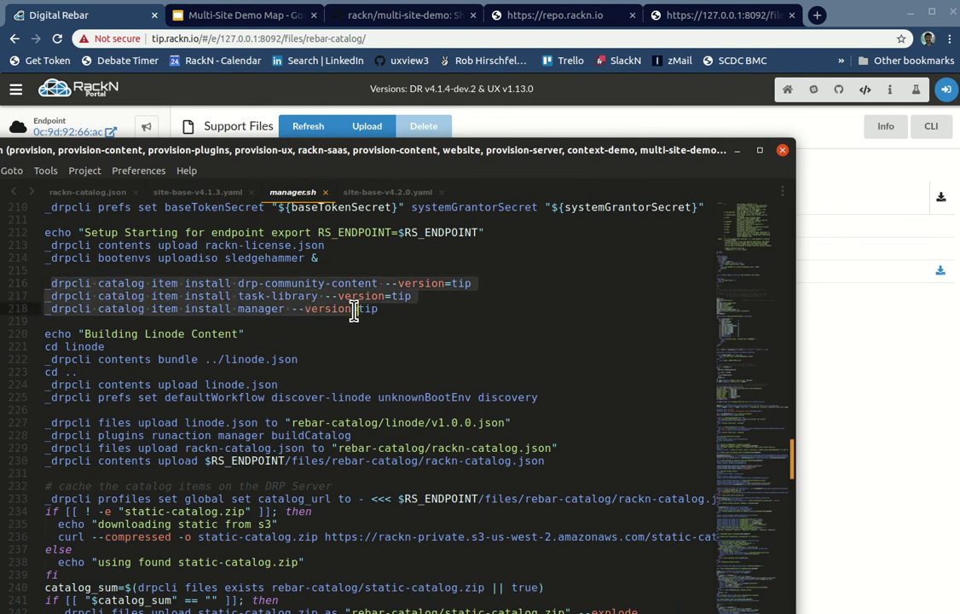
click(152, 320)
drag(51, 285, 468, 280)
key(ctrl+c)
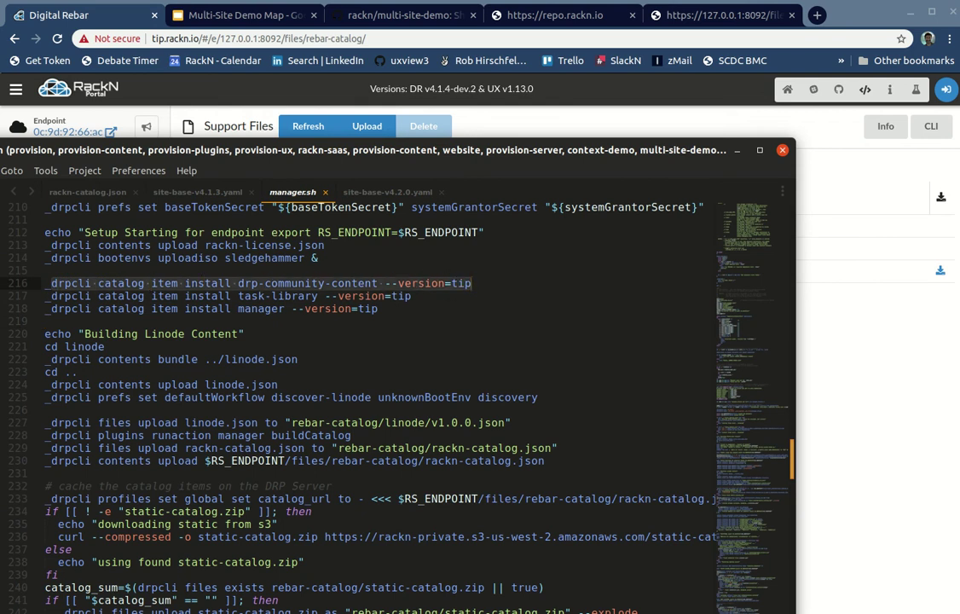
click(47, 269)
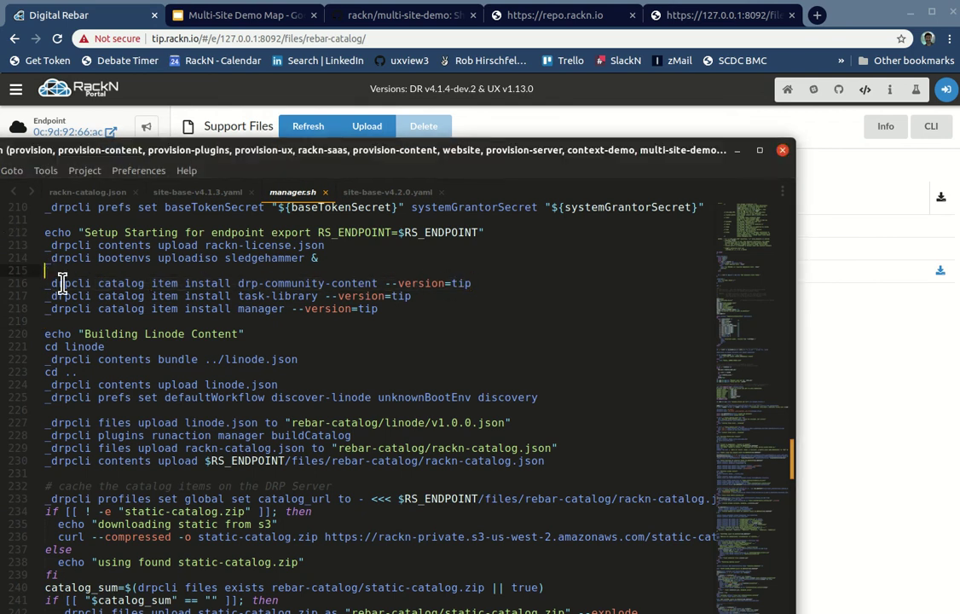
key(alt+Tab)
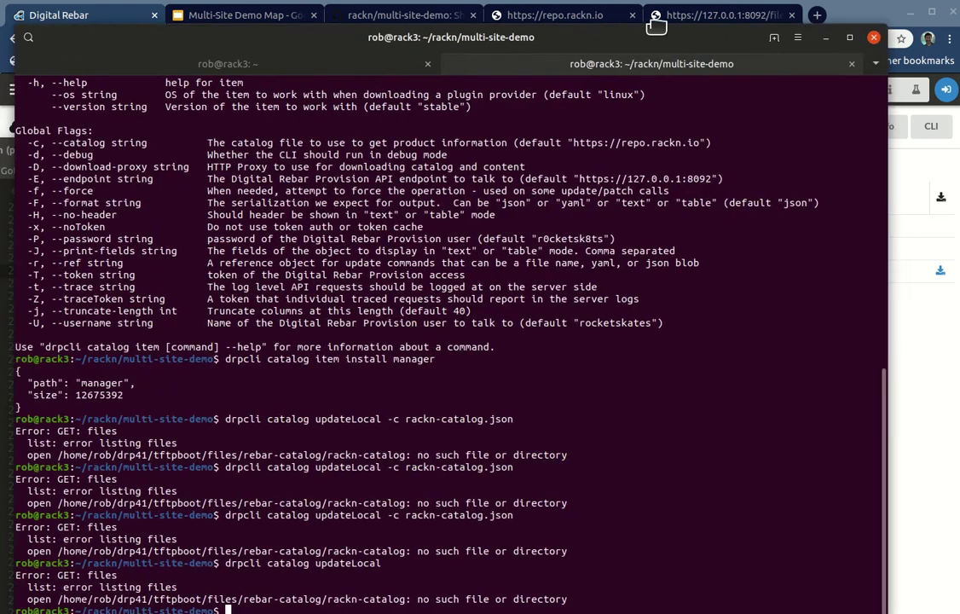
Step: Install the drp-community-content and task-library packages at tip from the script's lines
key(ctrl+shift+v)
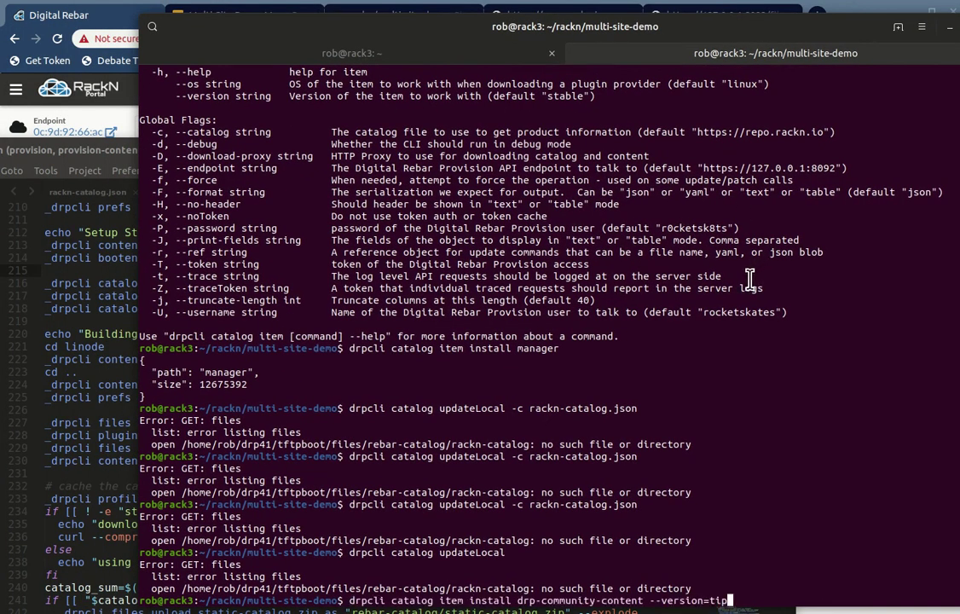
key(Return)
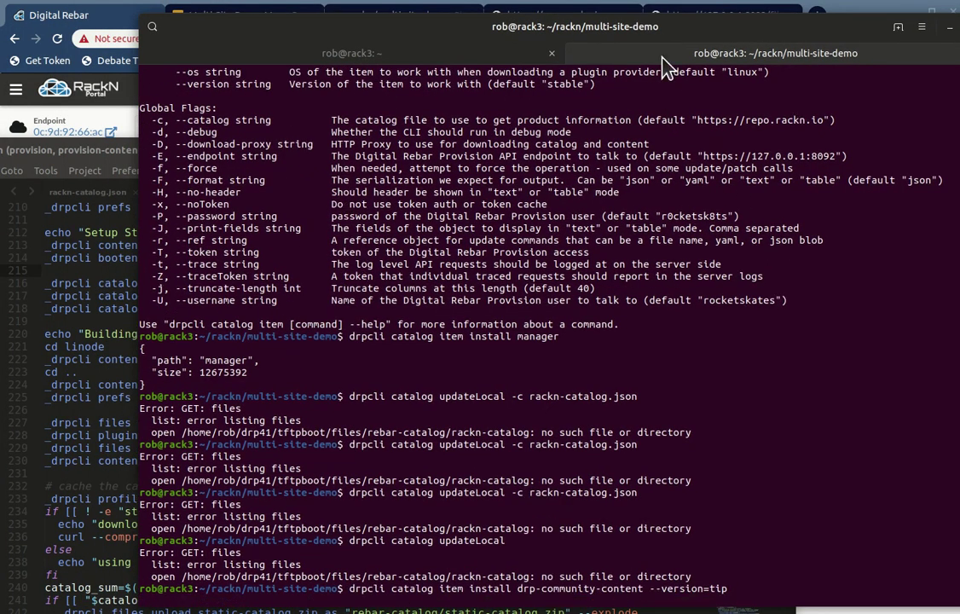
drag(665, 39, 695, 0)
click(130, 295)
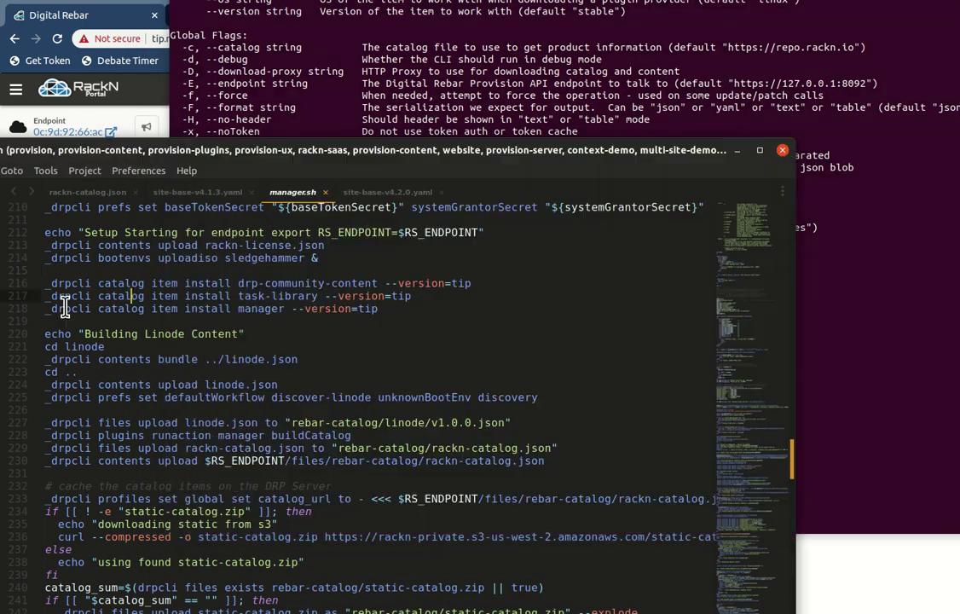
drag(47, 296, 447, 296)
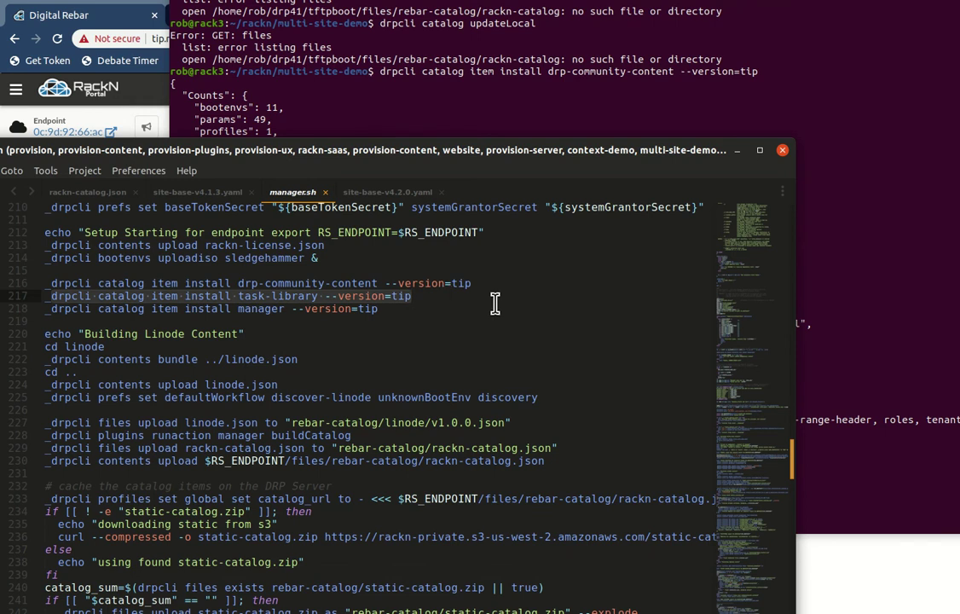
middle_click(883, 290)
key(Return)
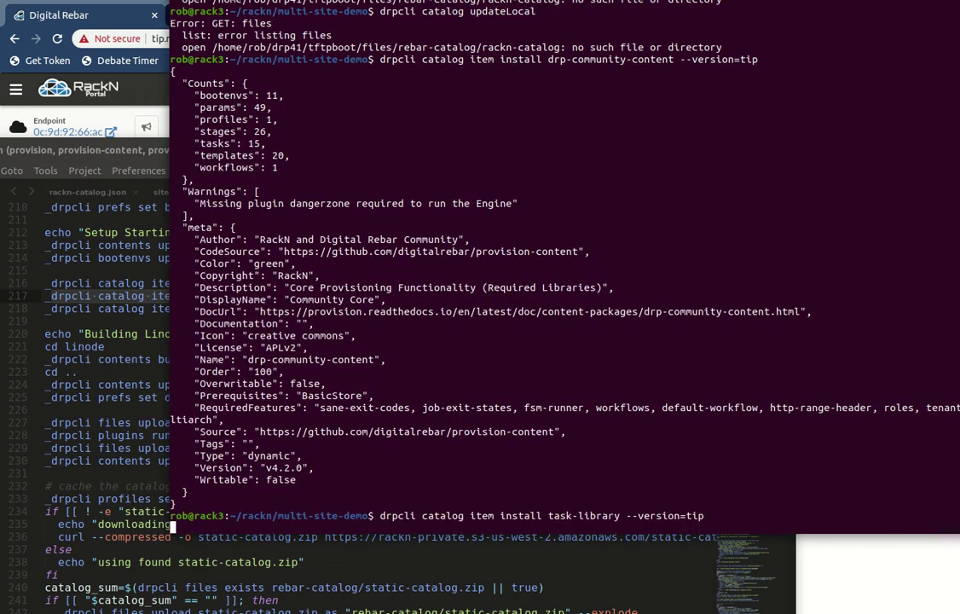
Step: Select the manager install line 218 and rerun the last install command
click(75, 316)
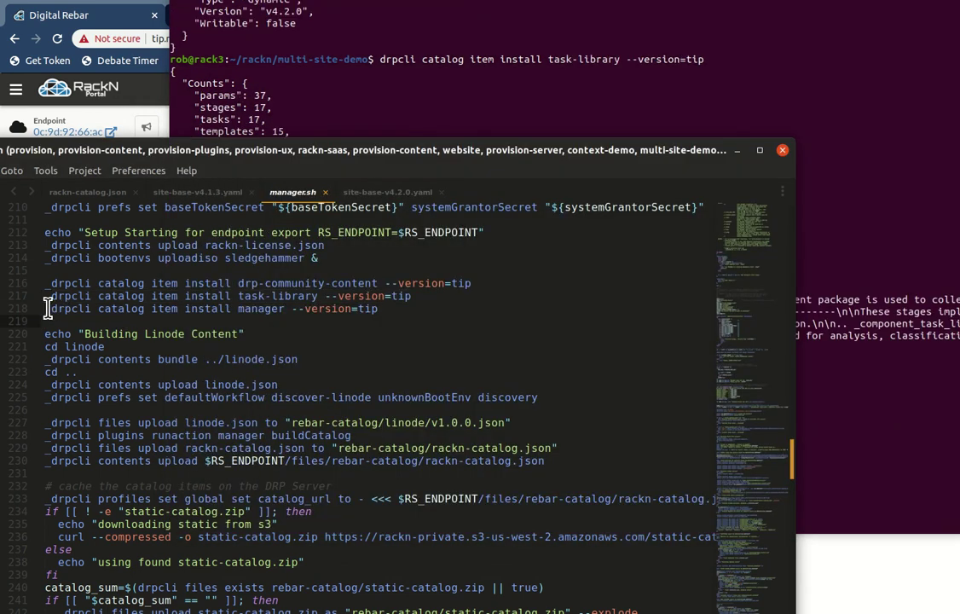
drag(47, 308, 381, 314)
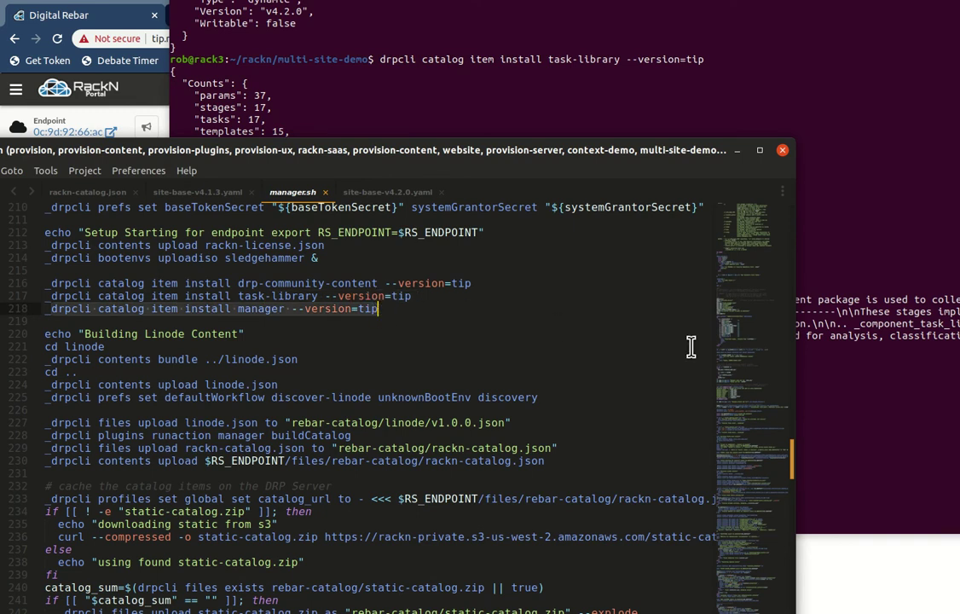
click(906, 375)
key(Up)
key(Return)
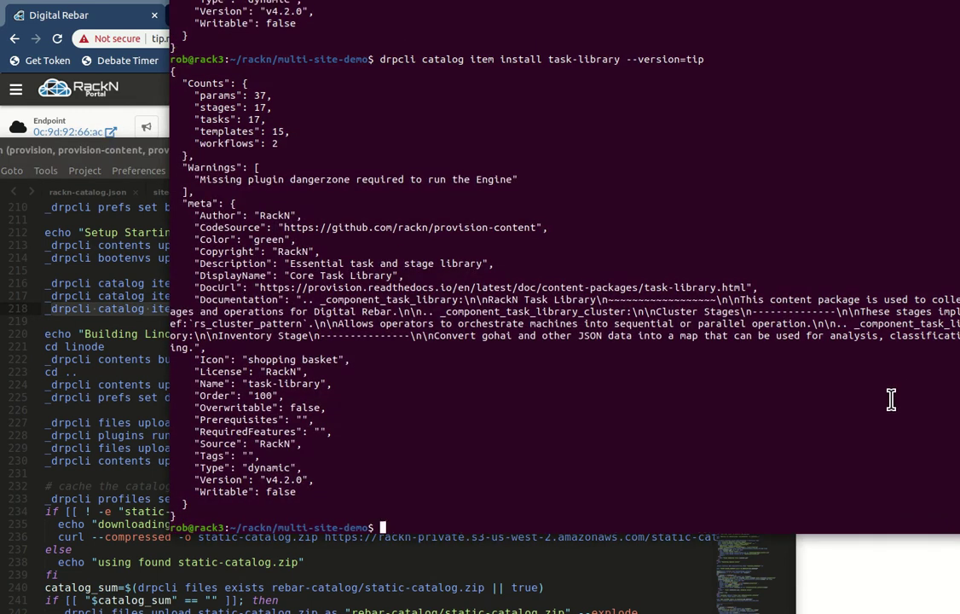
Step: Run 'drpcli plugins runaction manager buildCatalog' copied from the script
click(77, 343)
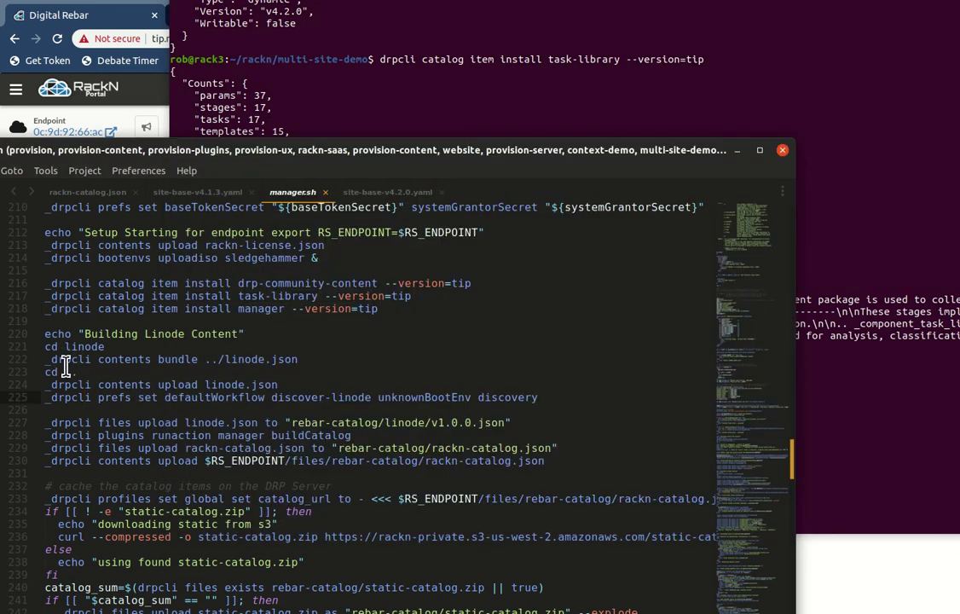
scroll(172, 322, down, 2)
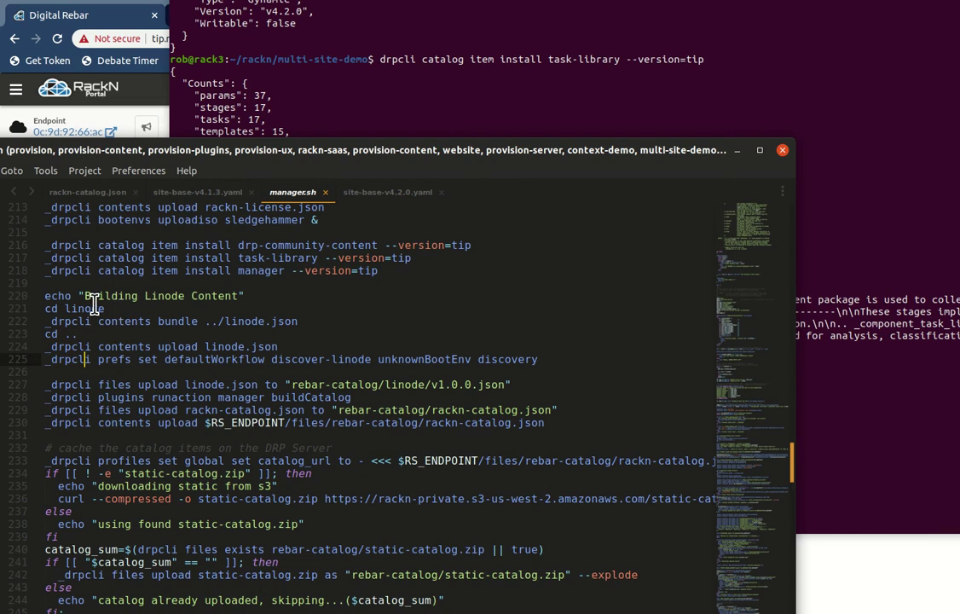
scroll(130, 316, down, 1)
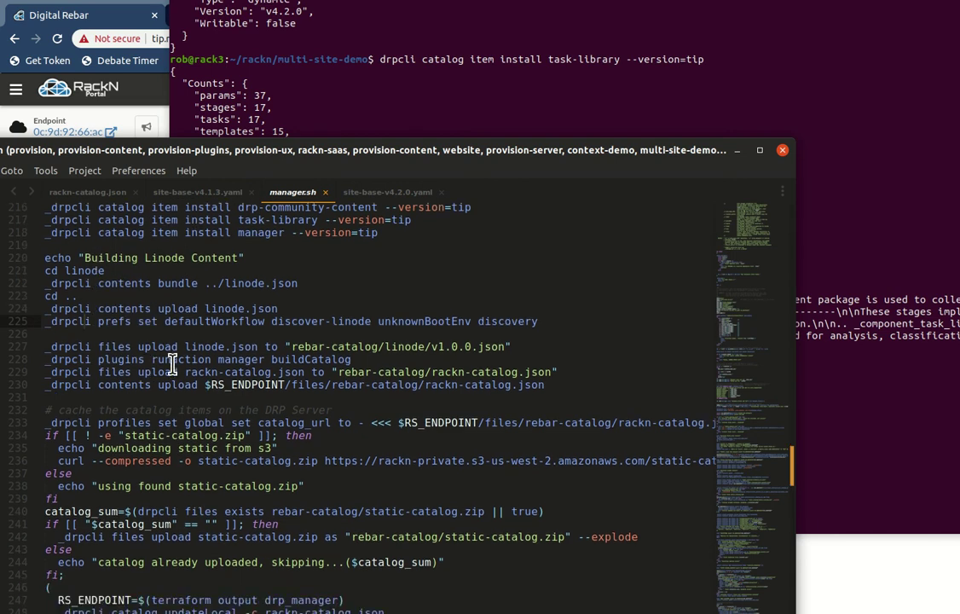
drag(45, 359, 364, 359)
key(super+c)
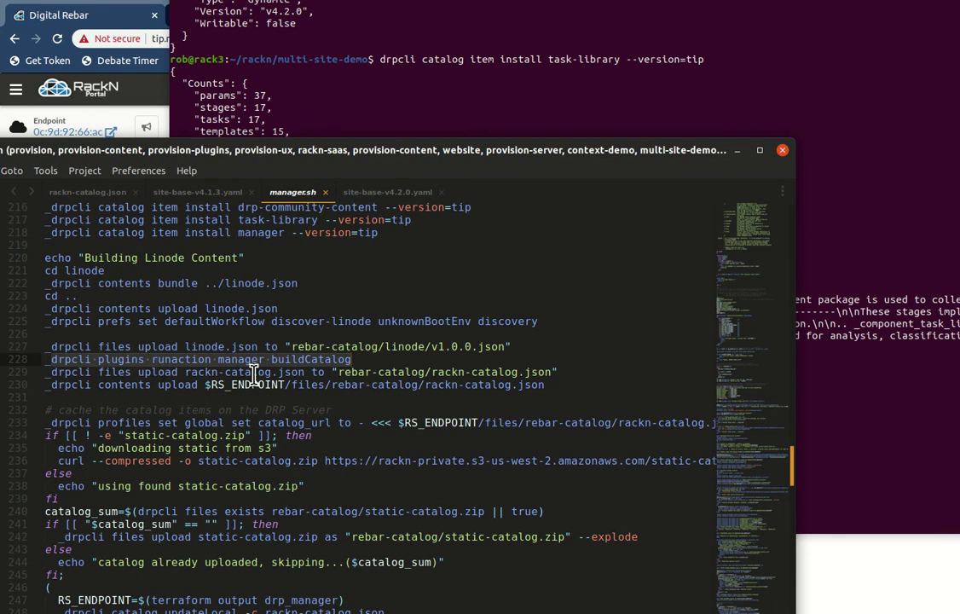
click(869, 385)
middle_click(844, 398)
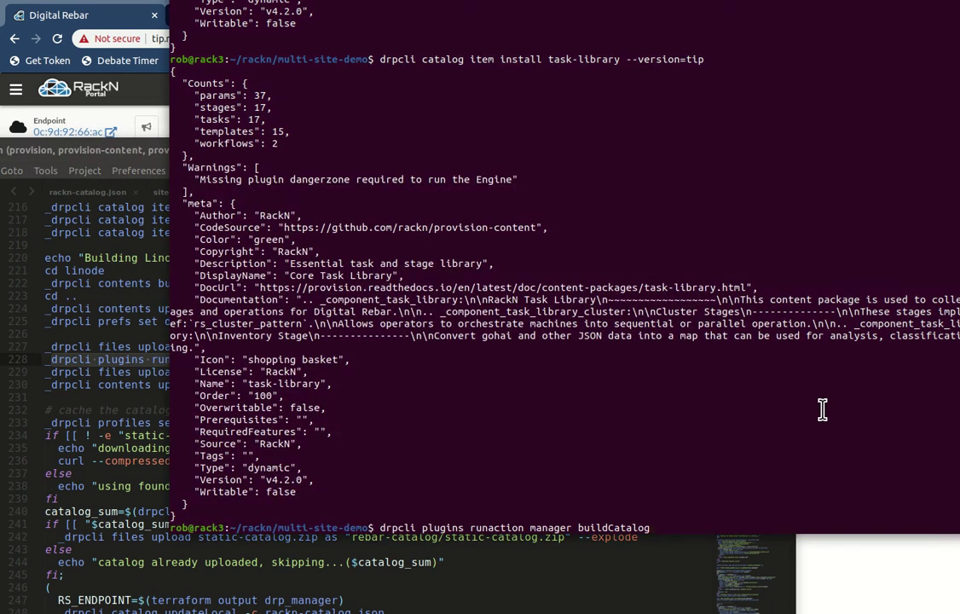
key(Return)
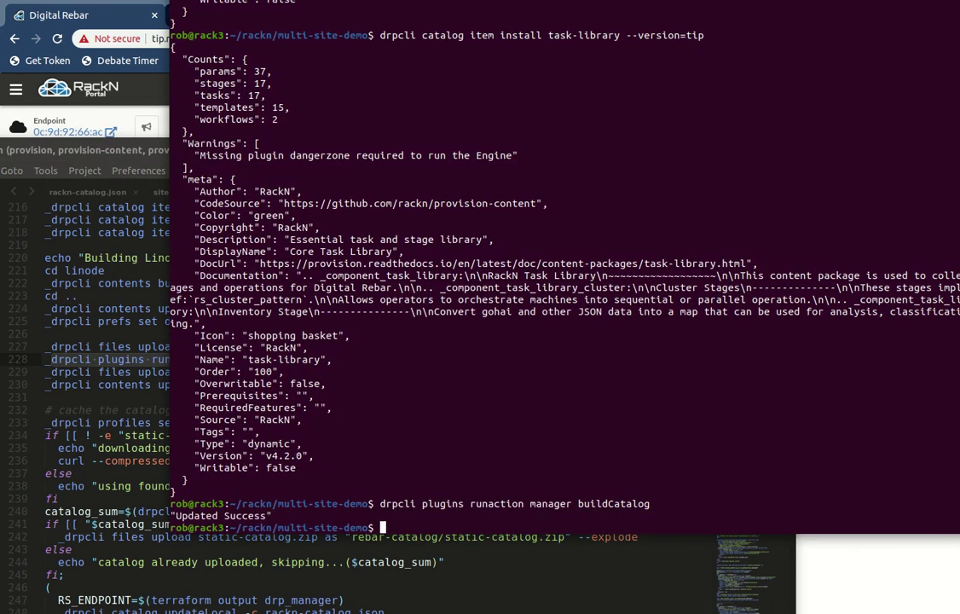
Step: Upload rackn-catalog.json with drpcli files upload, adding the missing closing quote
click(128, 382)
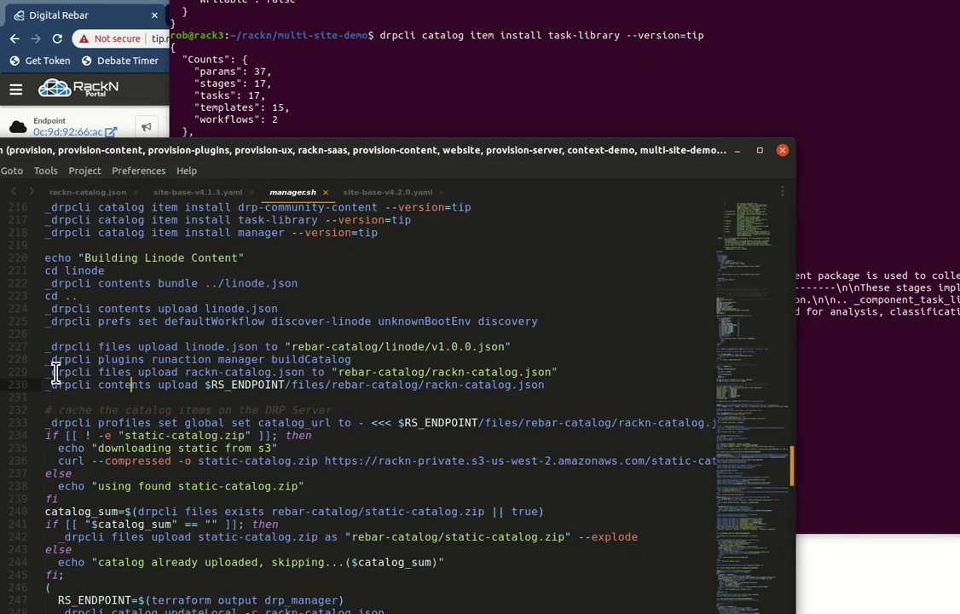
drag(53, 372, 575, 370)
key(super+c)
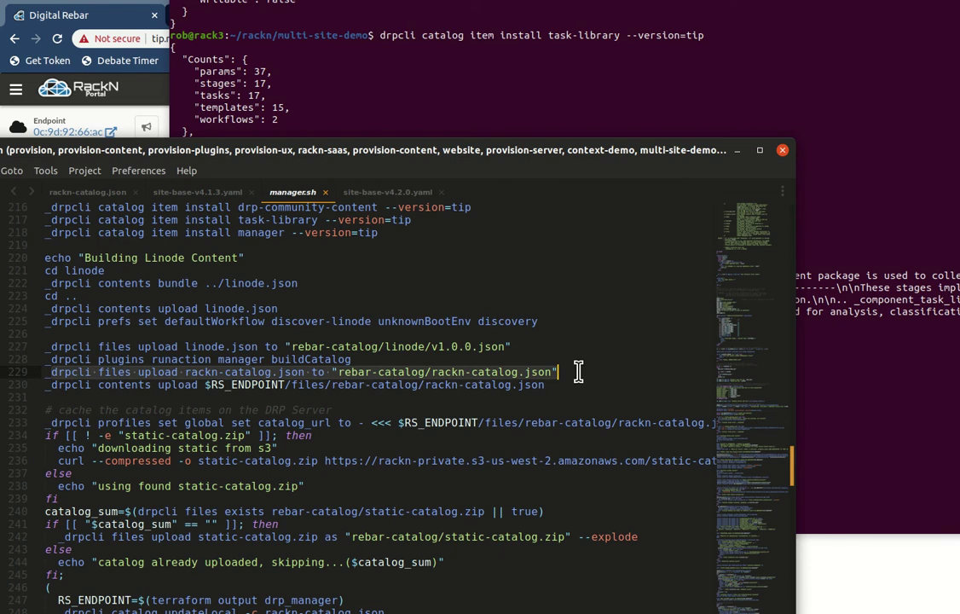
click(829, 380)
middle_click(883, 381)
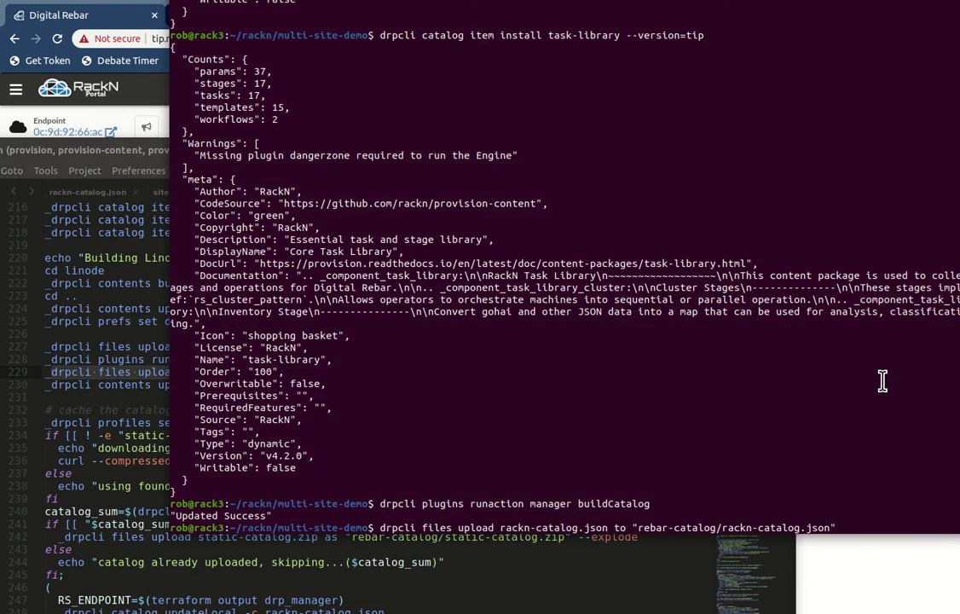
key(Return)
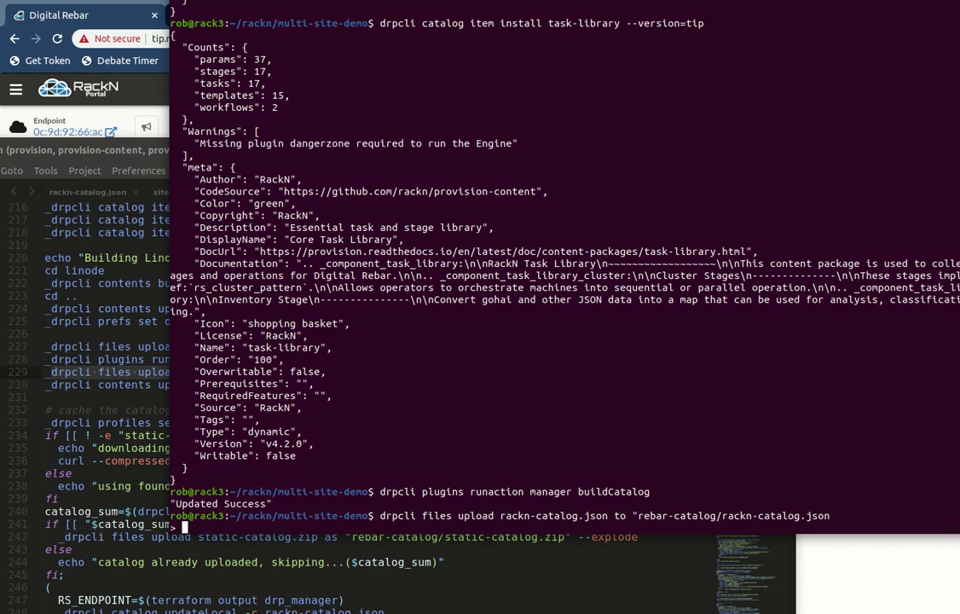
key(ctrl+c)
key(Up)
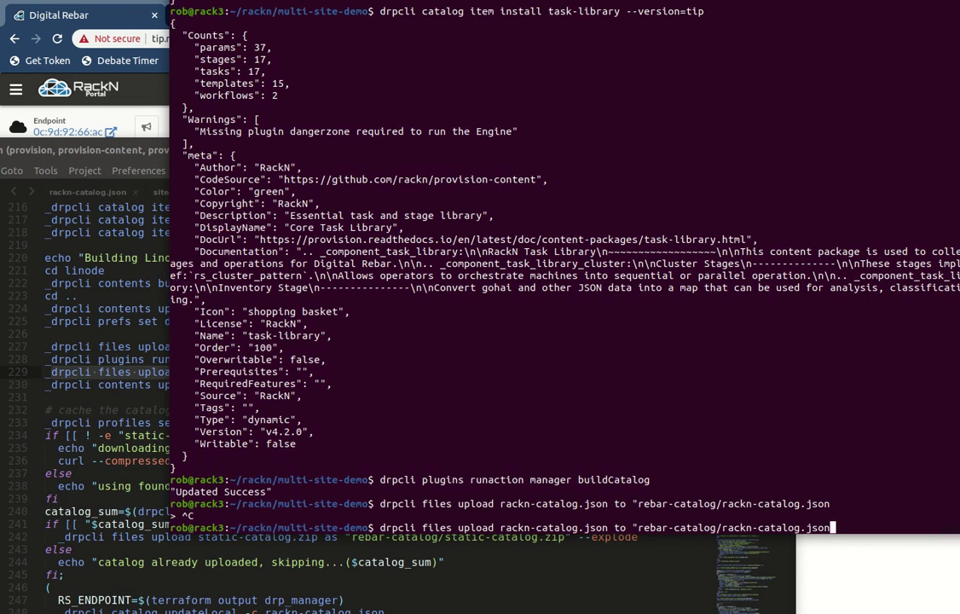
text(")
key(Return)
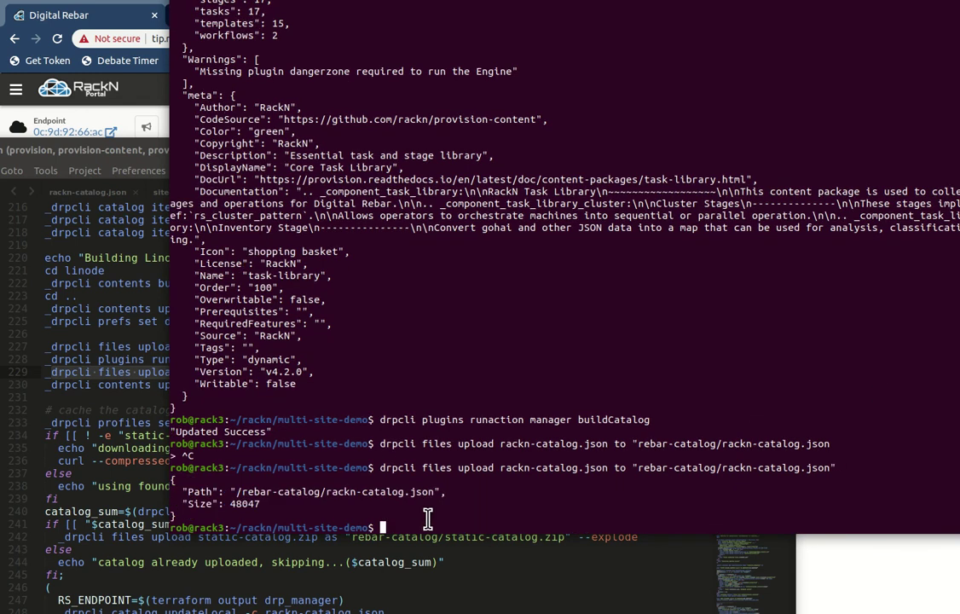
click(57, 388)
drag(52, 385, 342, 382)
click(343, 386)
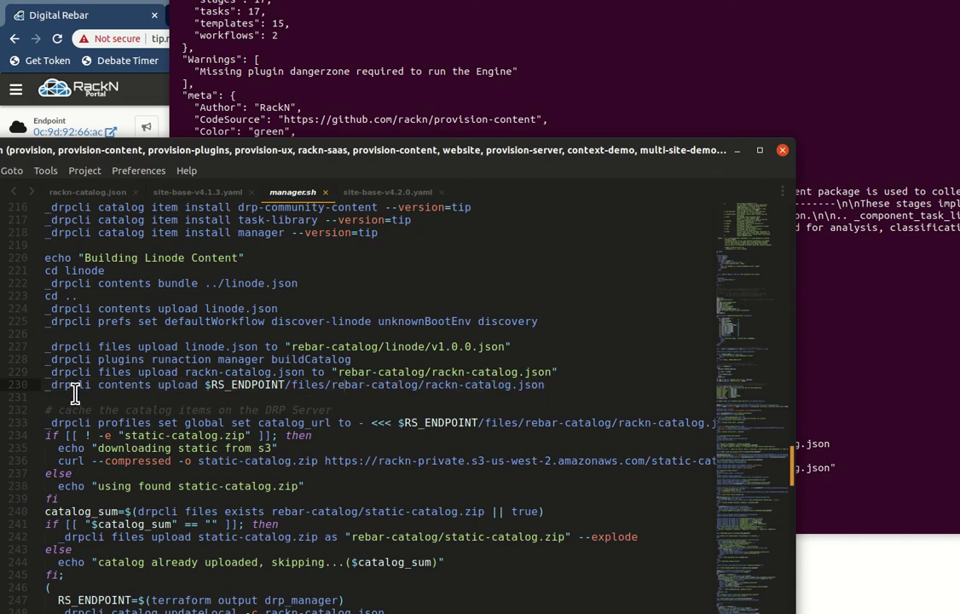
drag(51, 385, 413, 388)
click(412, 385)
drag(54, 384, 546, 386)
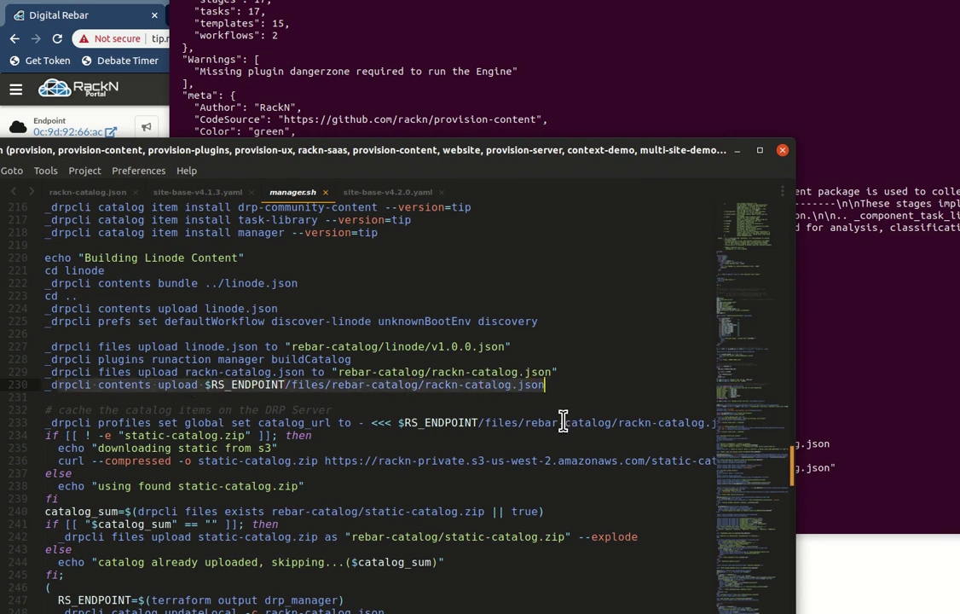
click(936, 413)
click(100, 422)
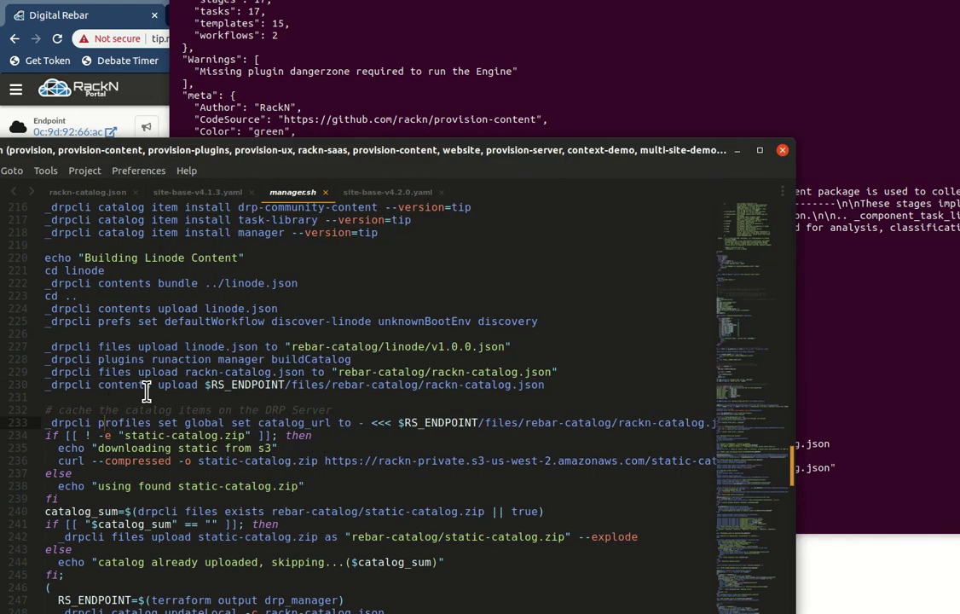
click(207, 384)
drag(53, 385, 530, 384)
click(922, 382)
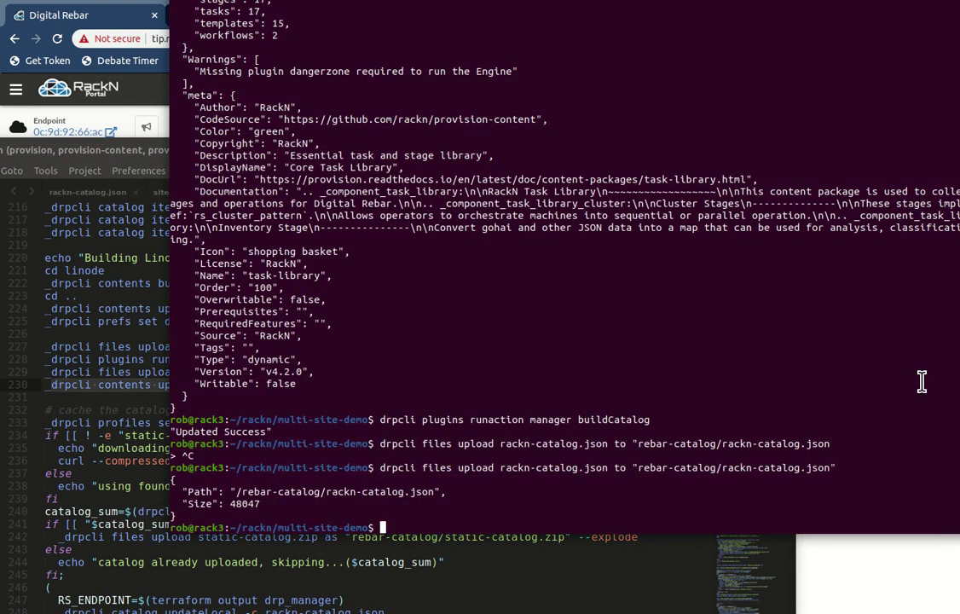
text(RS_ENDPOINT=https://127.0.0.1:80)
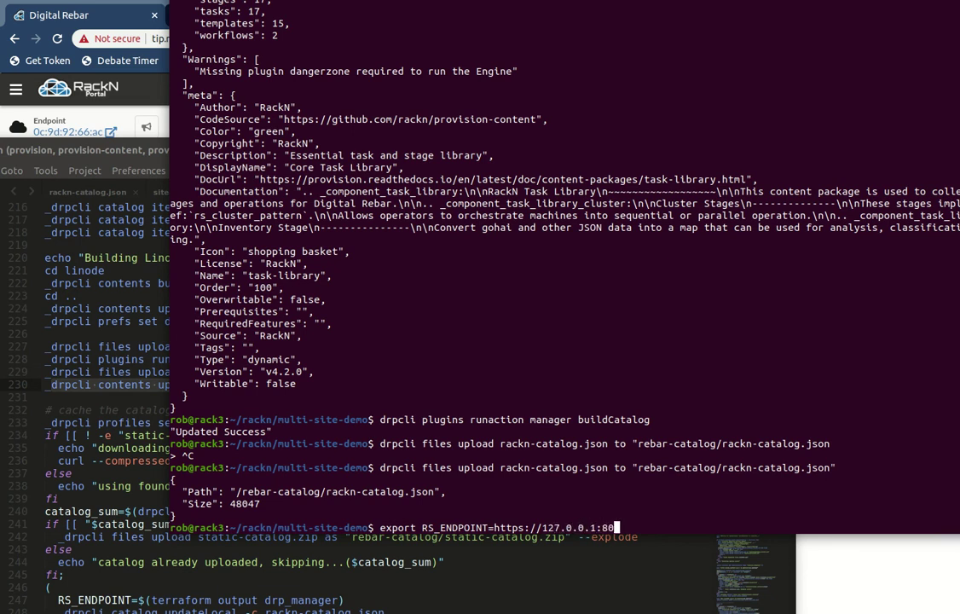
key(Return)
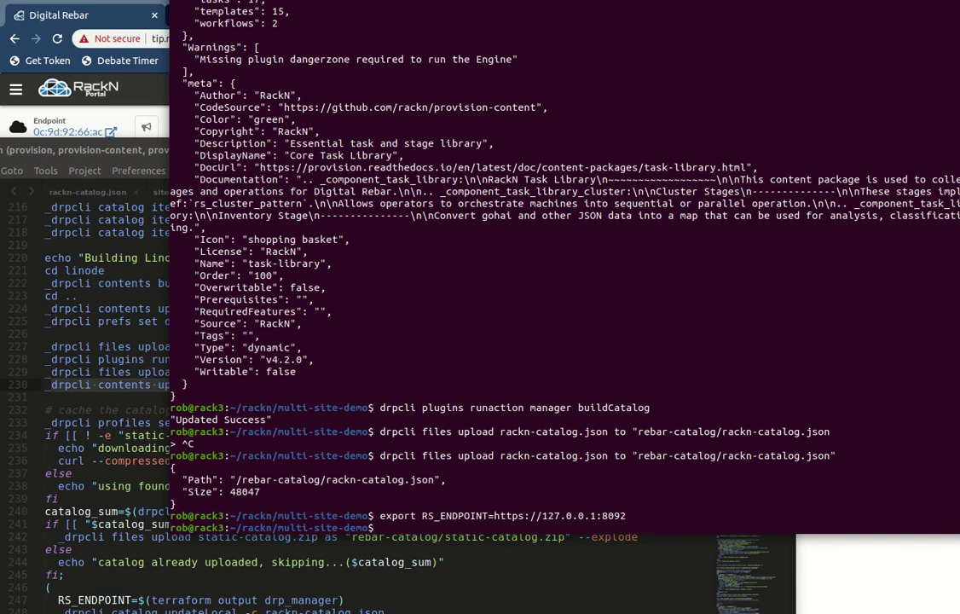
Step: Run drpcli contents upload $RS_ENDPOINT/files/rebar-catalog/rackn-catalog.json from script line 230
click(54, 385)
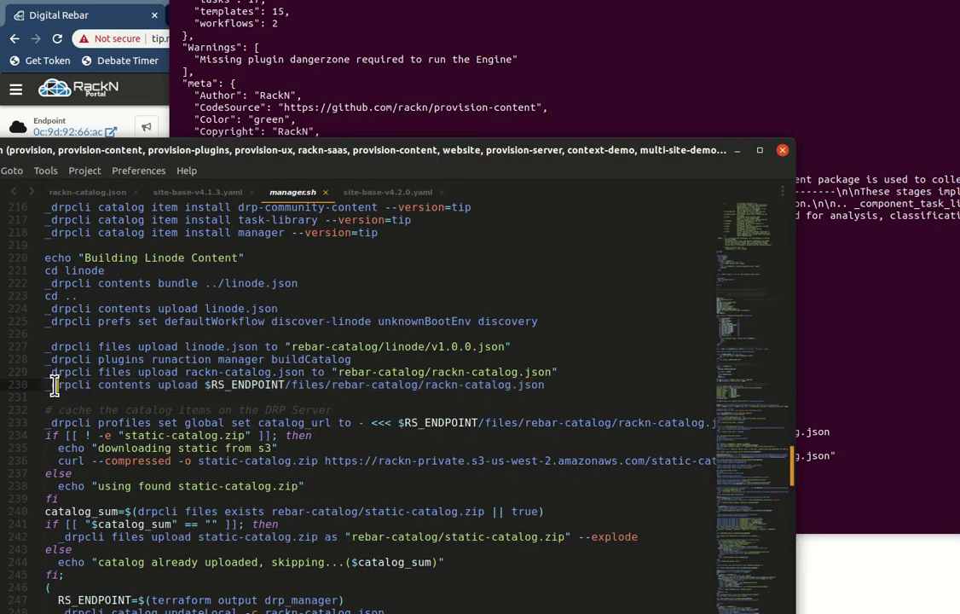
drag(53, 385, 546, 386)
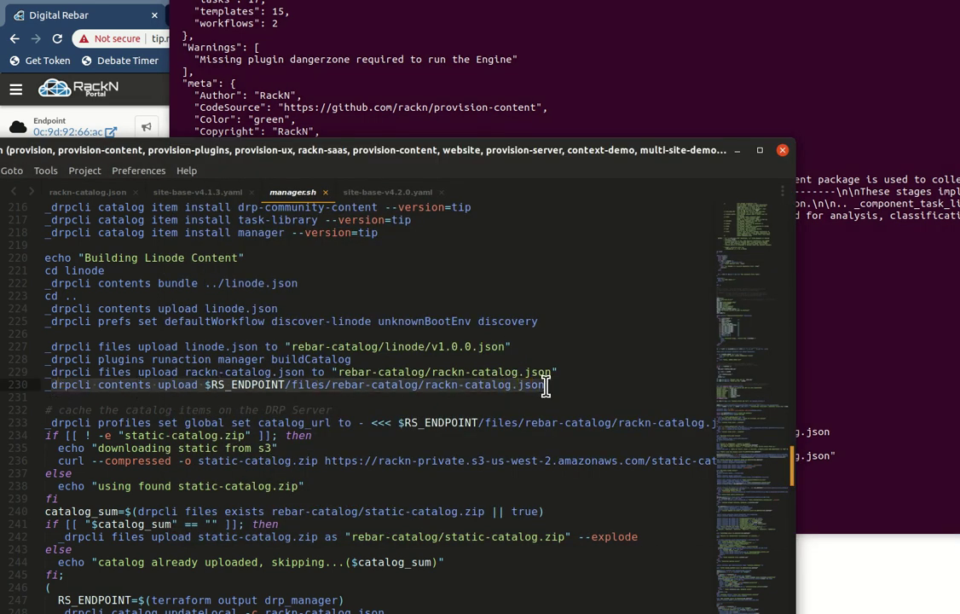
middle_click(909, 398)
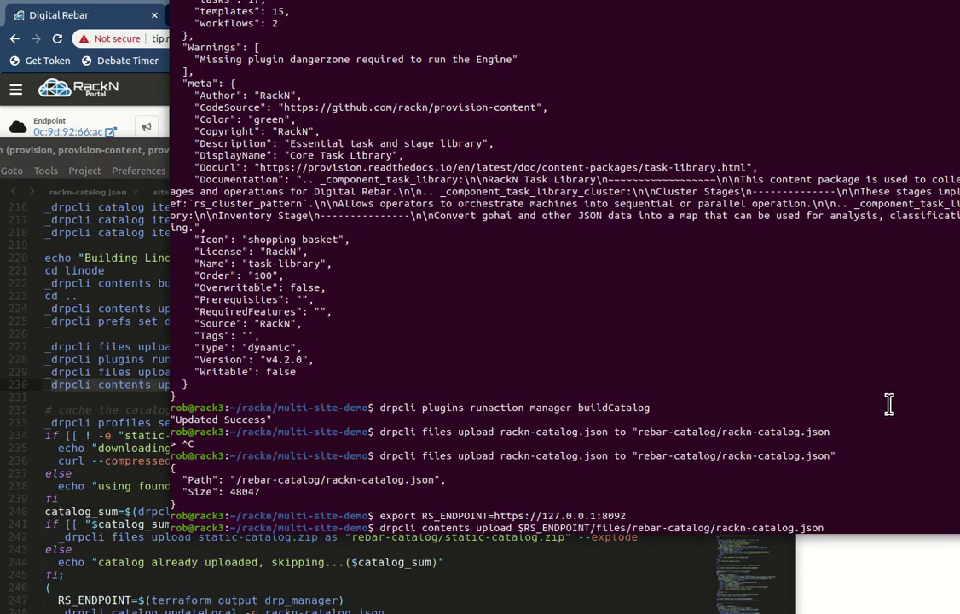
key(Return)
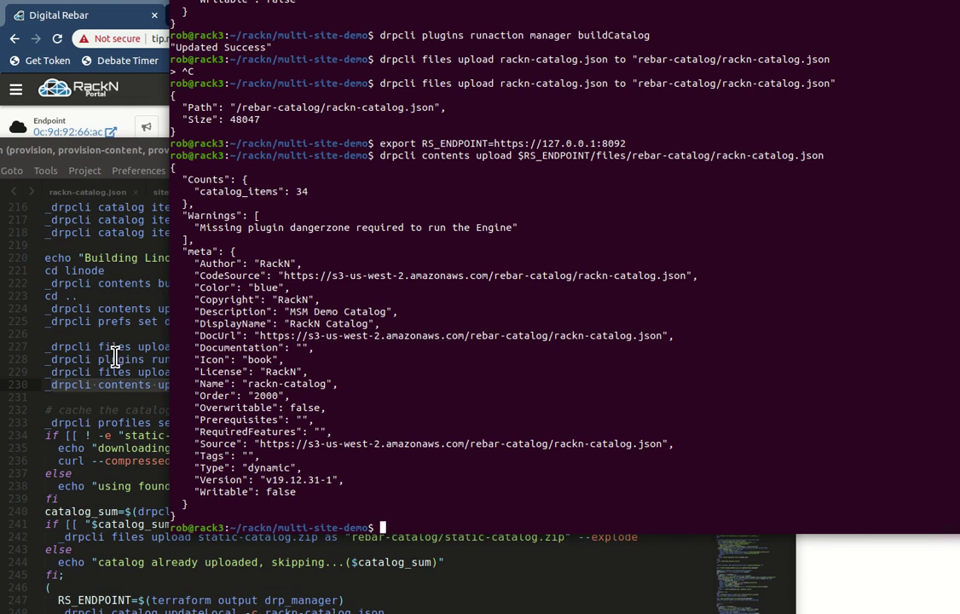
Step: Note the missing dangerzone plugin warning and review manager.sh's catalog caching block
drag(164, 225, 561, 236)
click(469, 360)
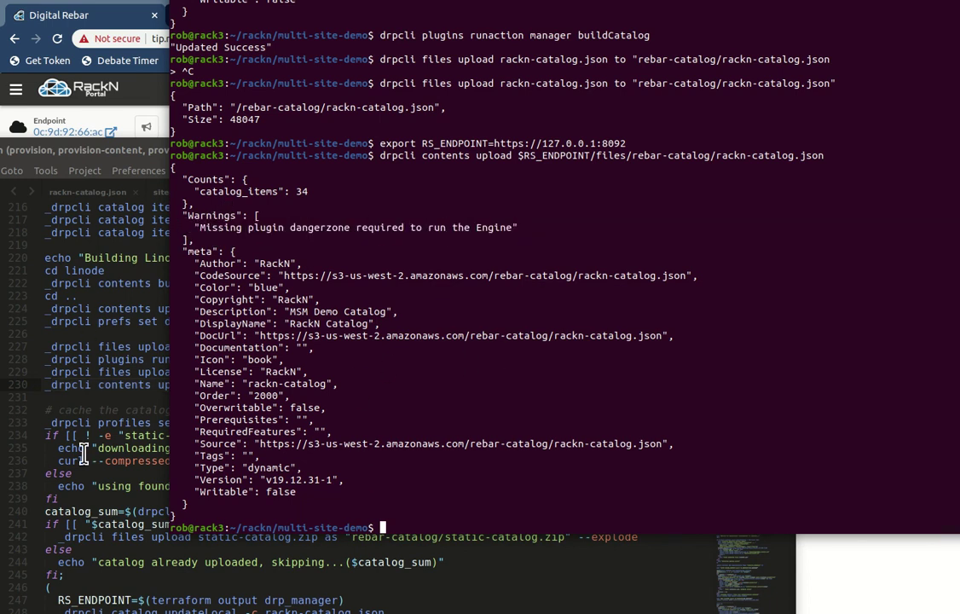
click(61, 386)
scroll(204, 408, down, 3)
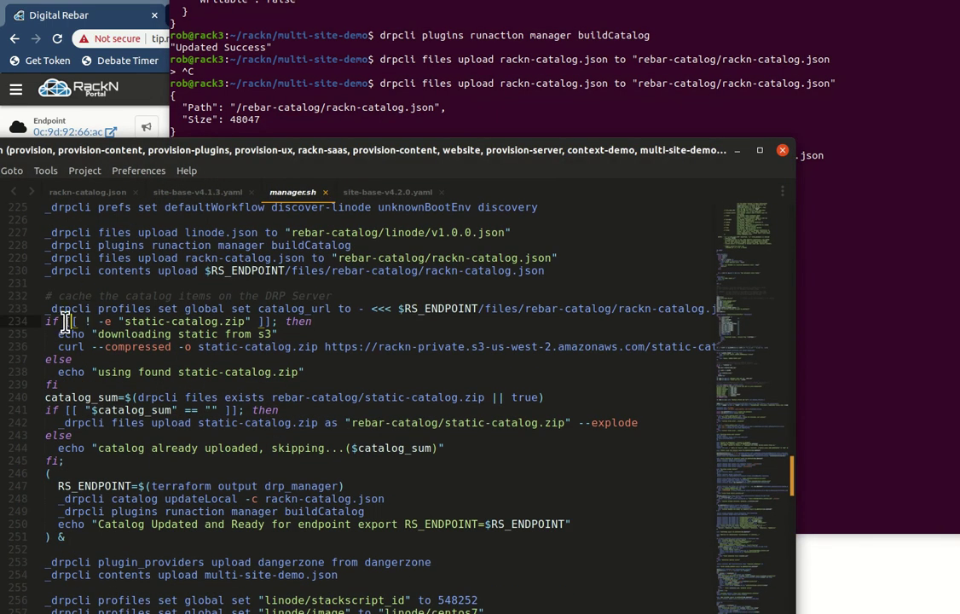
scroll(68, 298, up, 3)
drag(71, 271, 92, 300)
click(96, 317)
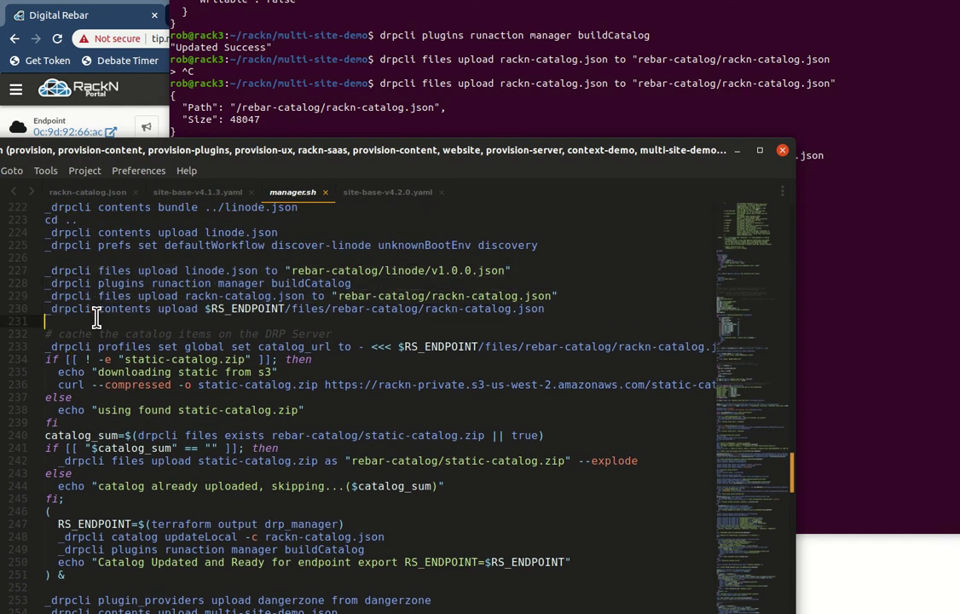
scroll(224, 412, down, 1)
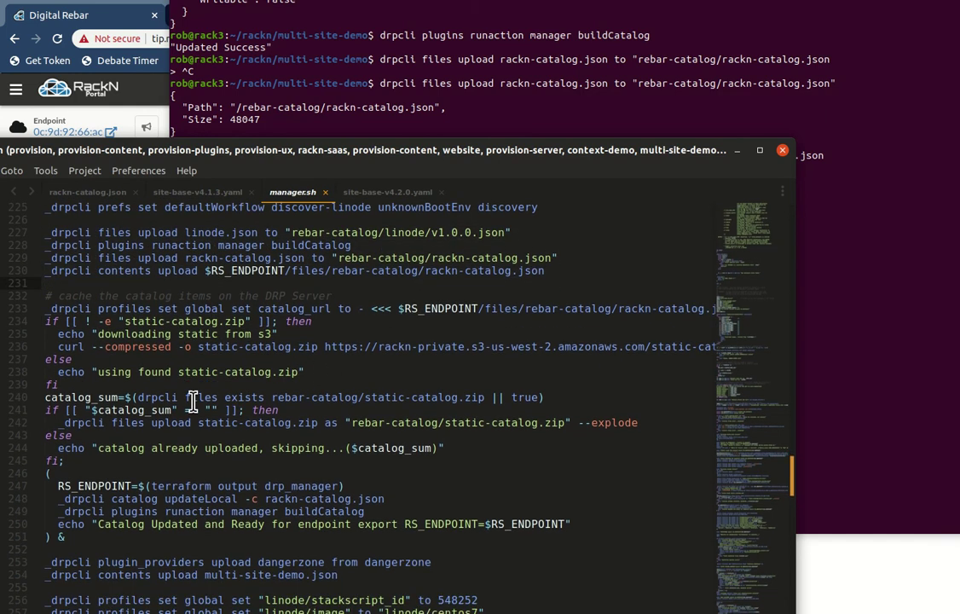
drag(169, 298, 58, 385)
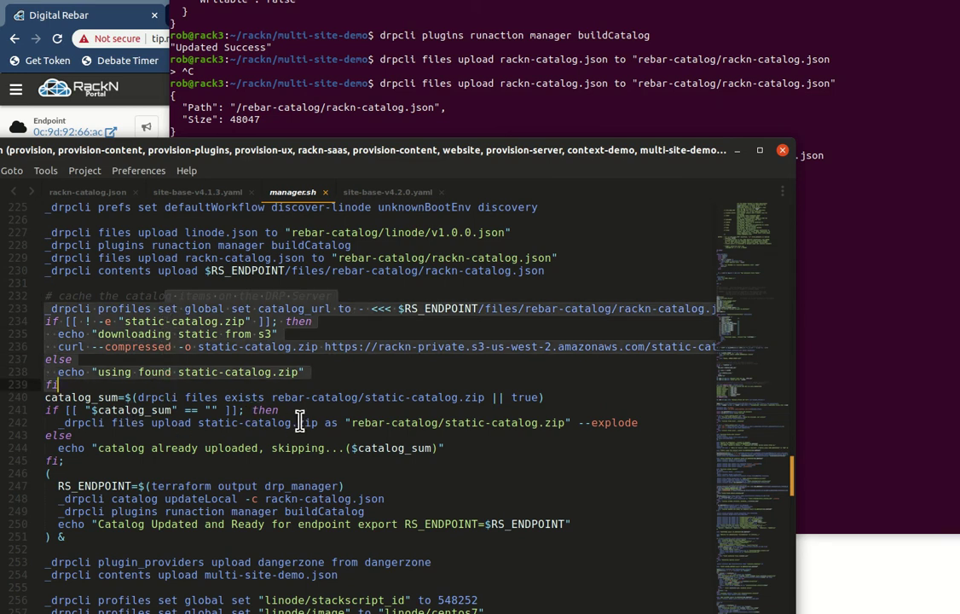
click(75, 435)
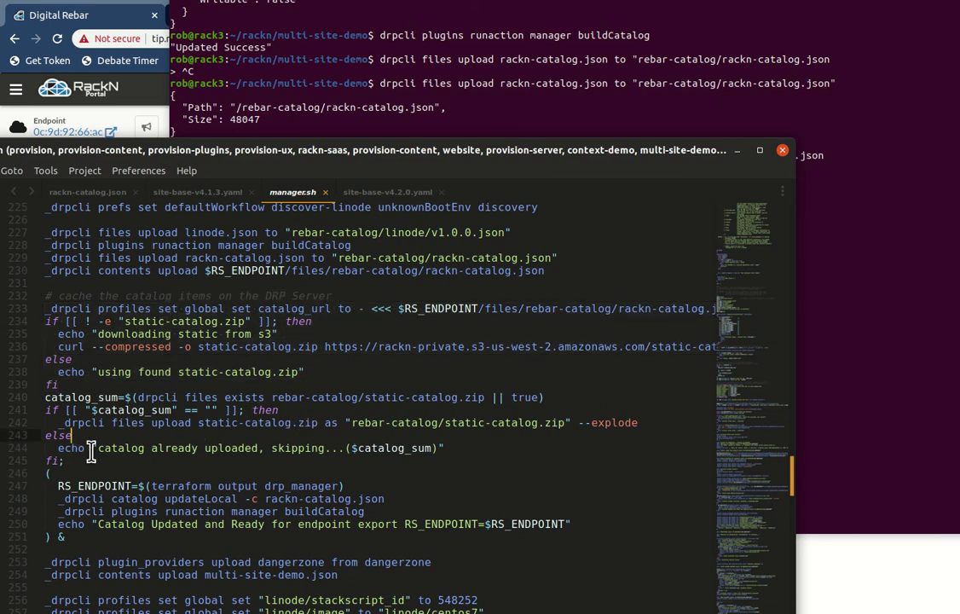
scroll(75, 457, down, 1)
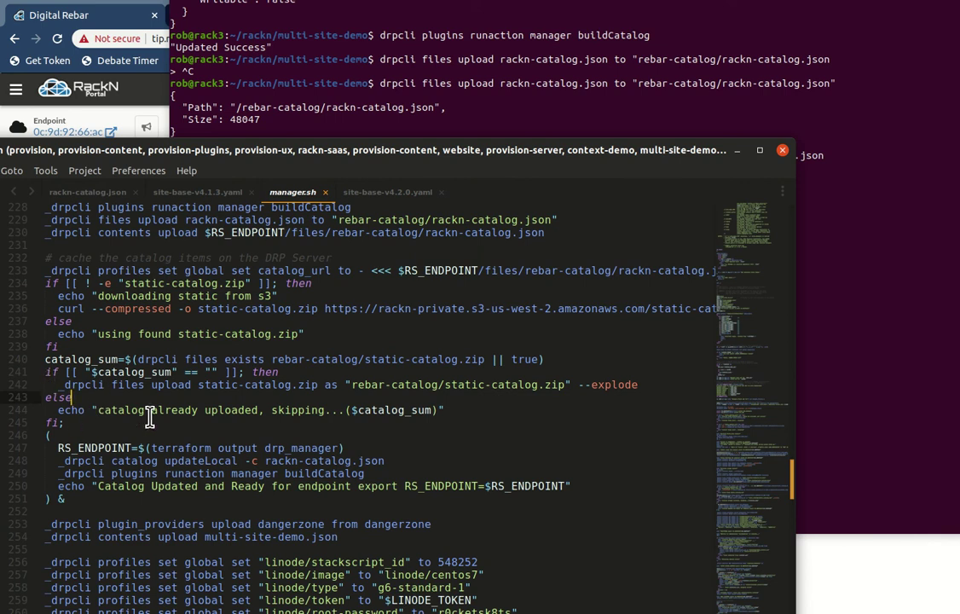
scroll(150, 416, down, 2)
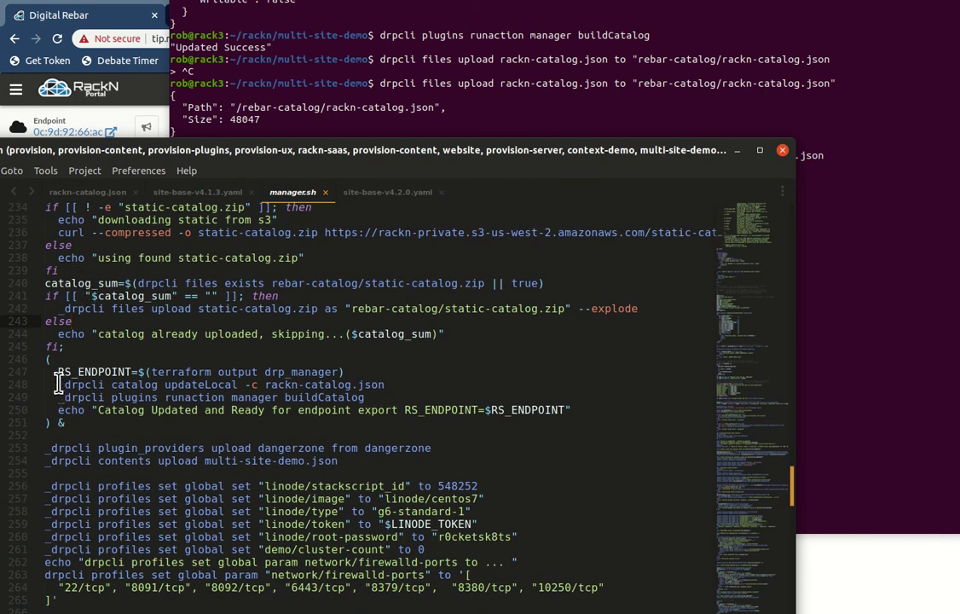
Step: Paste line 248's 'drpcli catalog updateLocal -c rackn-catalog.json' into the terminal and run it
click(65, 385)
drag(93, 385, 380, 386)
click(942, 351)
middle_click(843, 389)
key(Return)
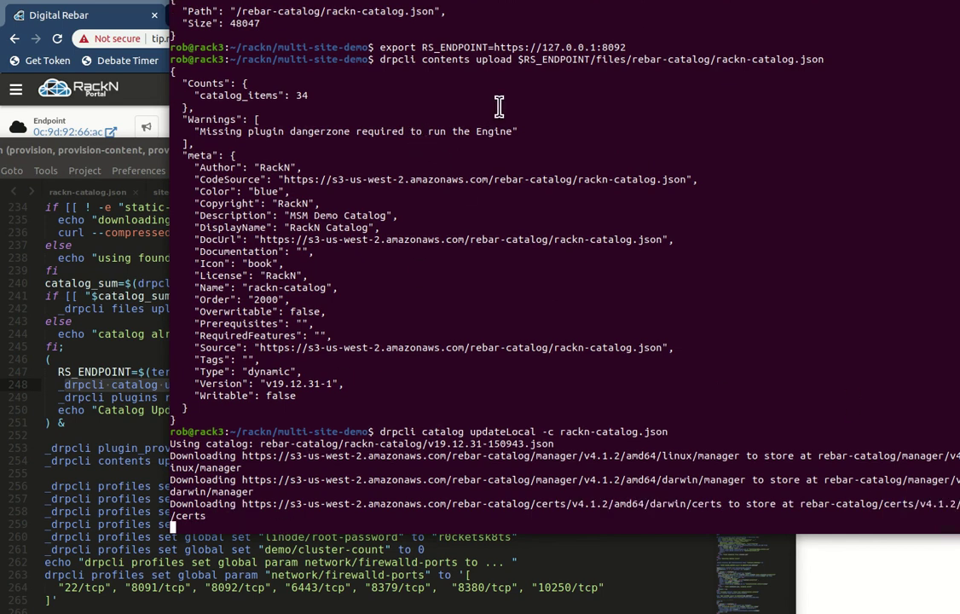
Step: Bring Chrome forward on the repo.rackn.io catalog JSON and scroll to its top
drag(417, 4, 418, 590)
click(447, 142)
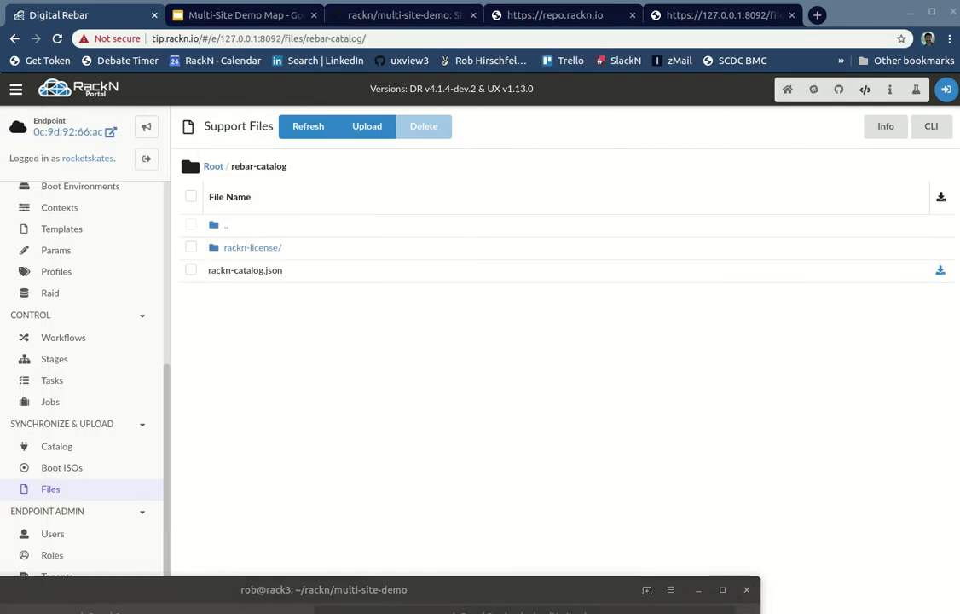
click(499, 17)
click(324, 180)
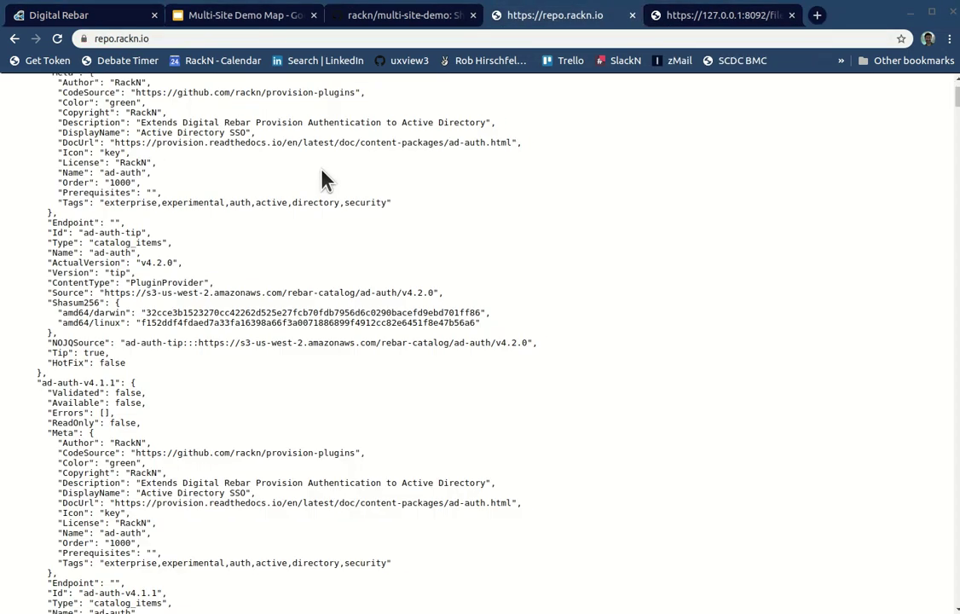
scroll(324, 180, up, 10)
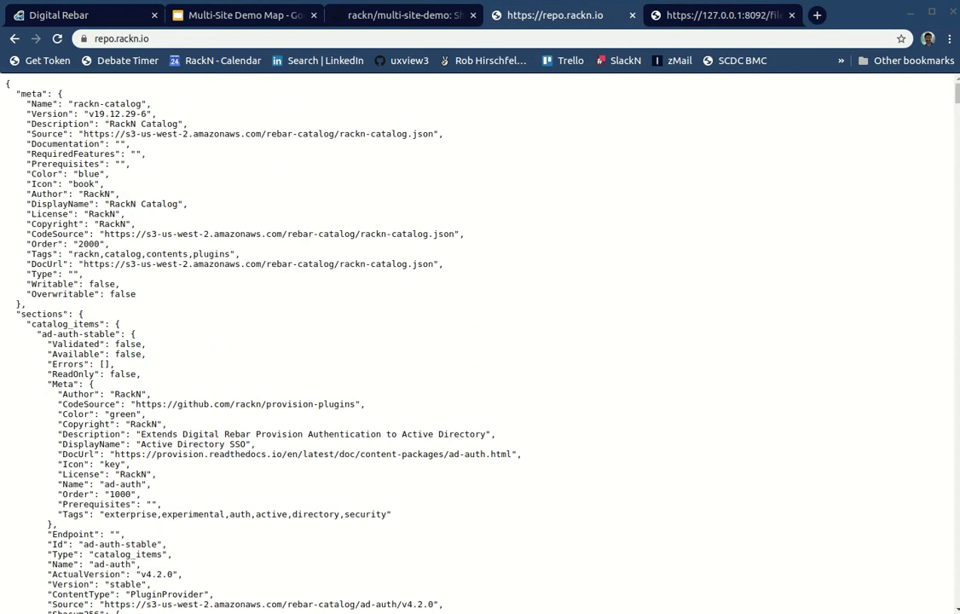
Step: Compare the local rackn-catalog.json in Sublime Text, then return to the v19.12.29-6 online catalog
key(alt+Tab)
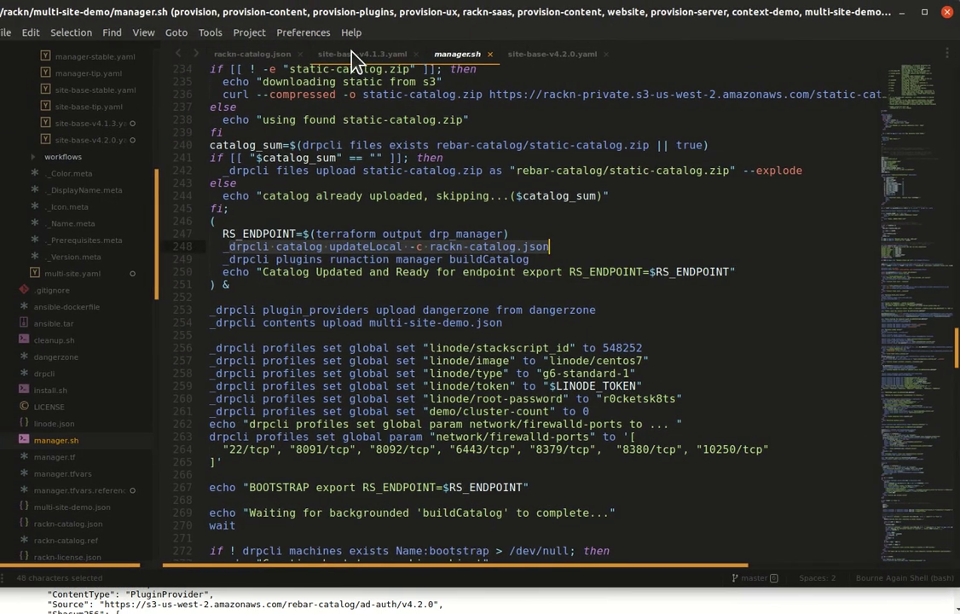
click(351, 55)
click(243, 54)
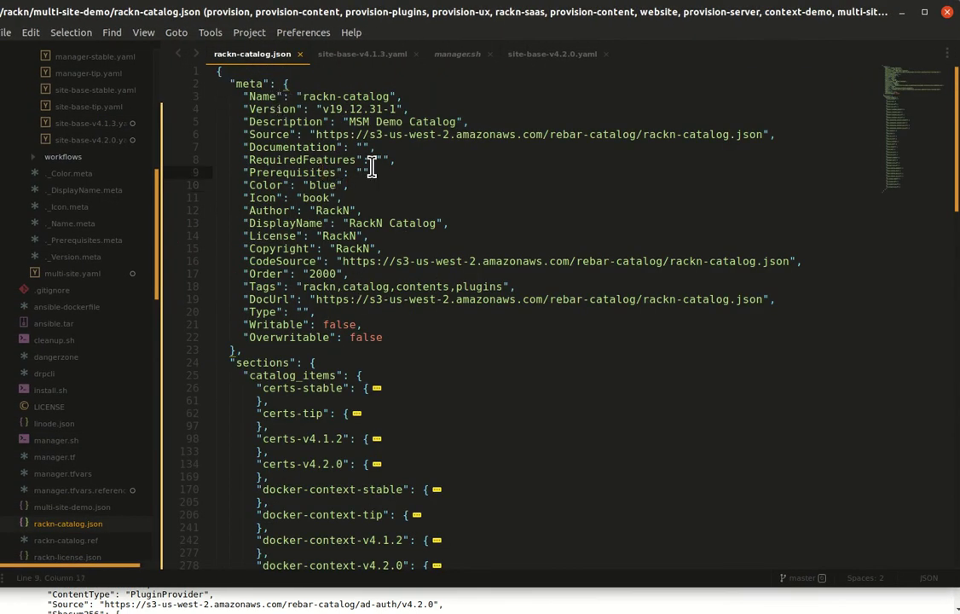
scroll(430, 281, down, 3)
scroll(430, 281, down, 6)
scroll(430, 282, up, 9)
key(alt+Tab)
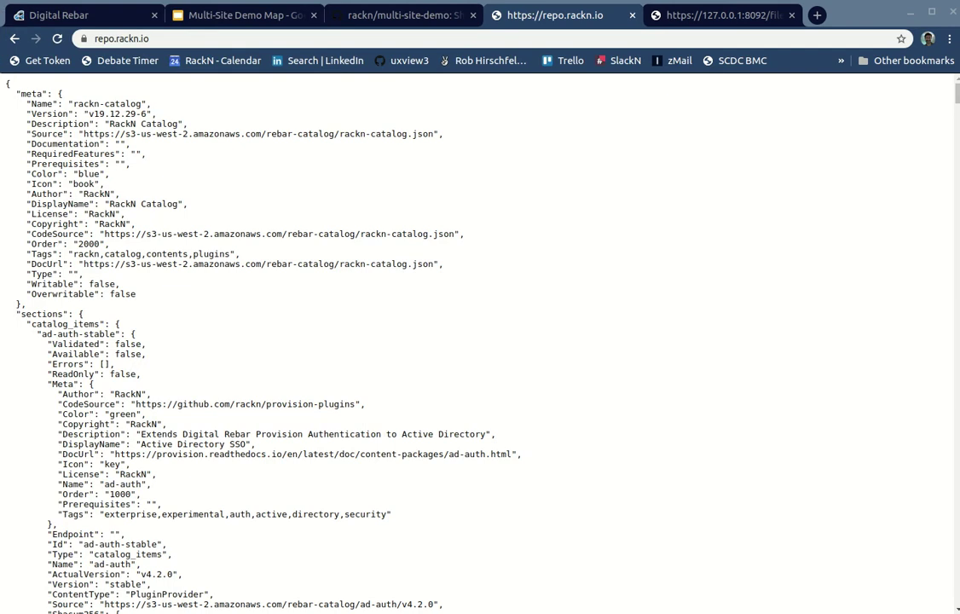
Step: Read the terminal's updateLocal Downloading output, then hide it and return to the Digital Rebar portal
drag(334, 597, 468, 27)
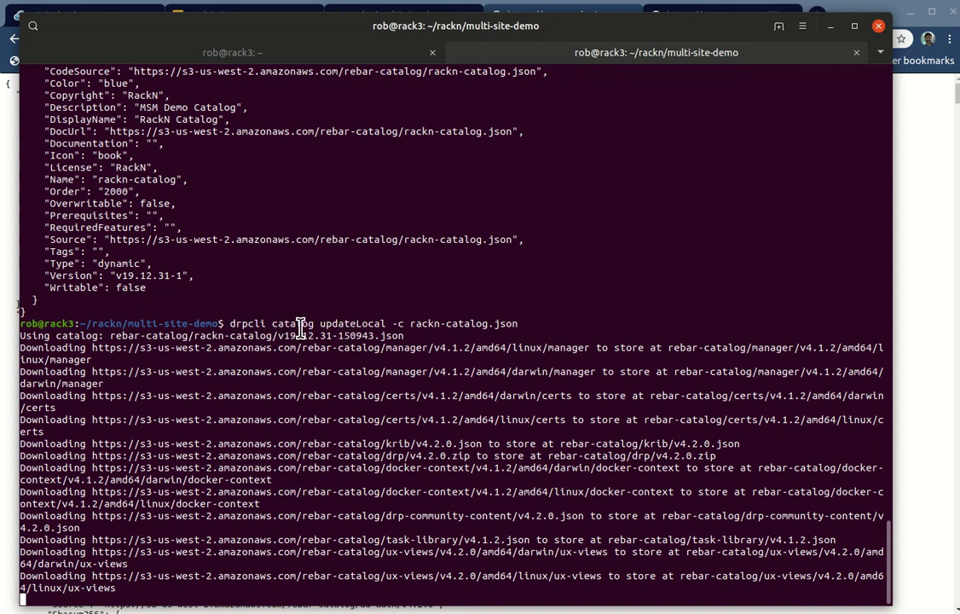
double_click(294, 323)
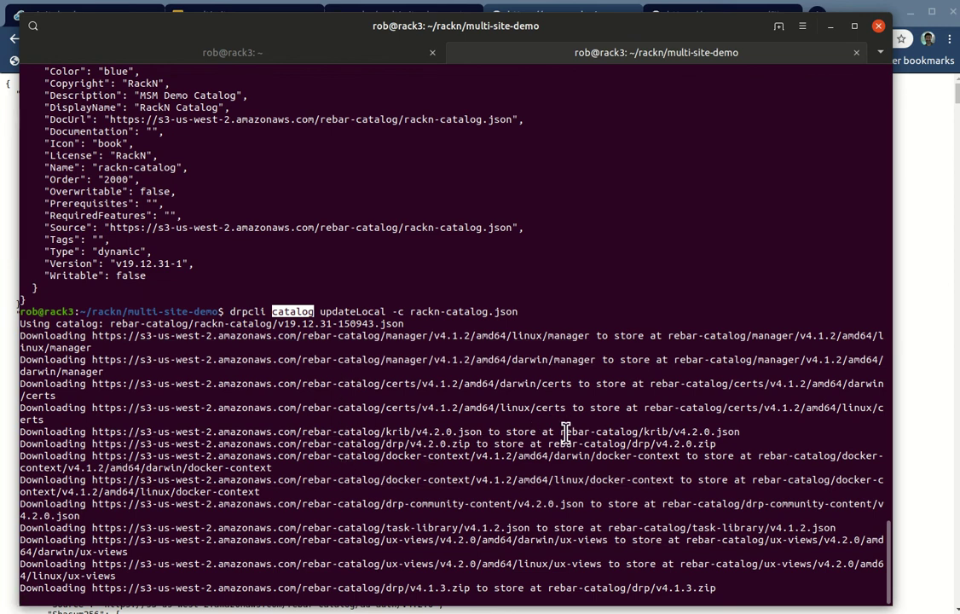
double_click(632, 30)
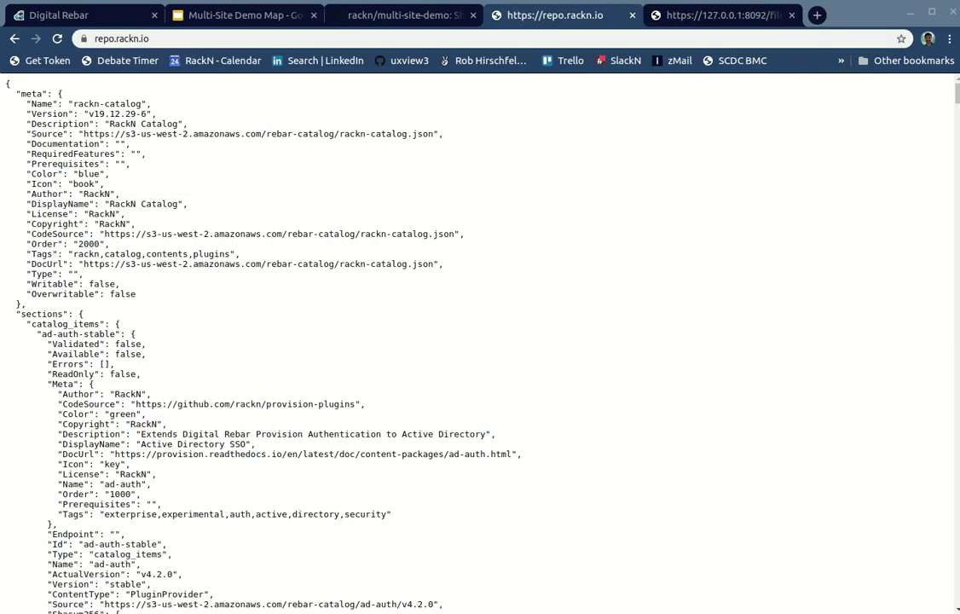
click(44, 18)
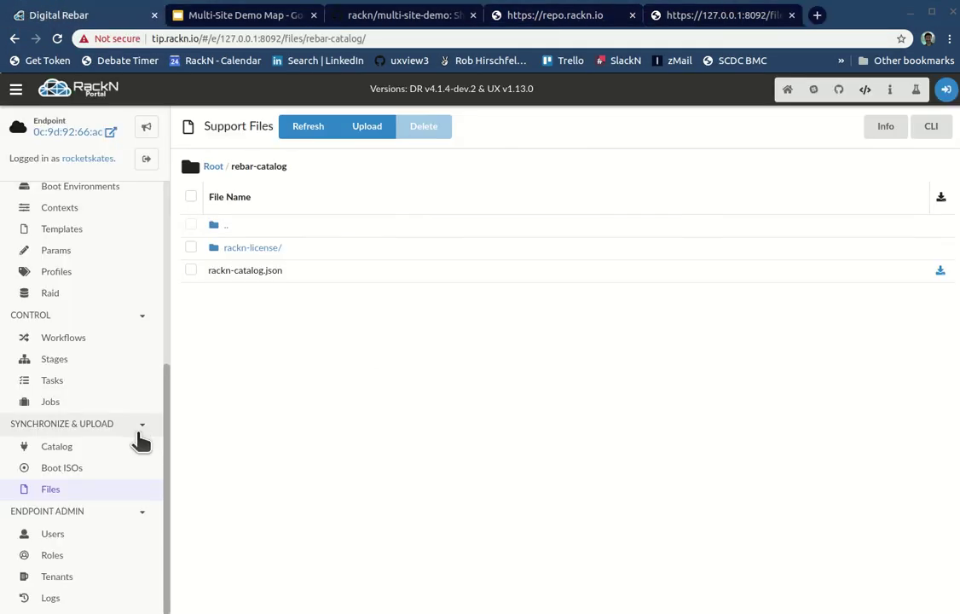
Step: Open Root / rebar-catalog in Support Files and look inside its certs folder
click(51, 488)
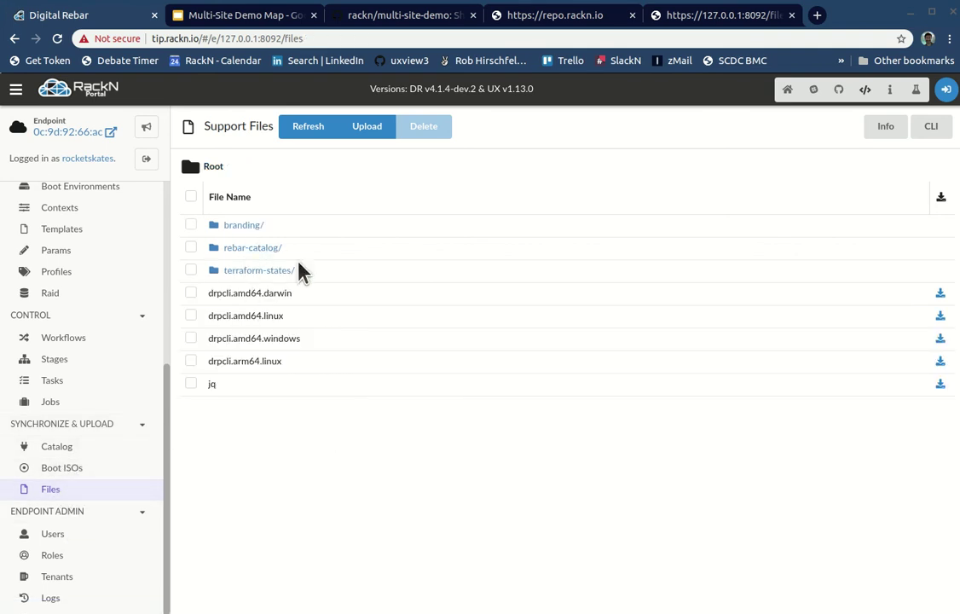
click(252, 248)
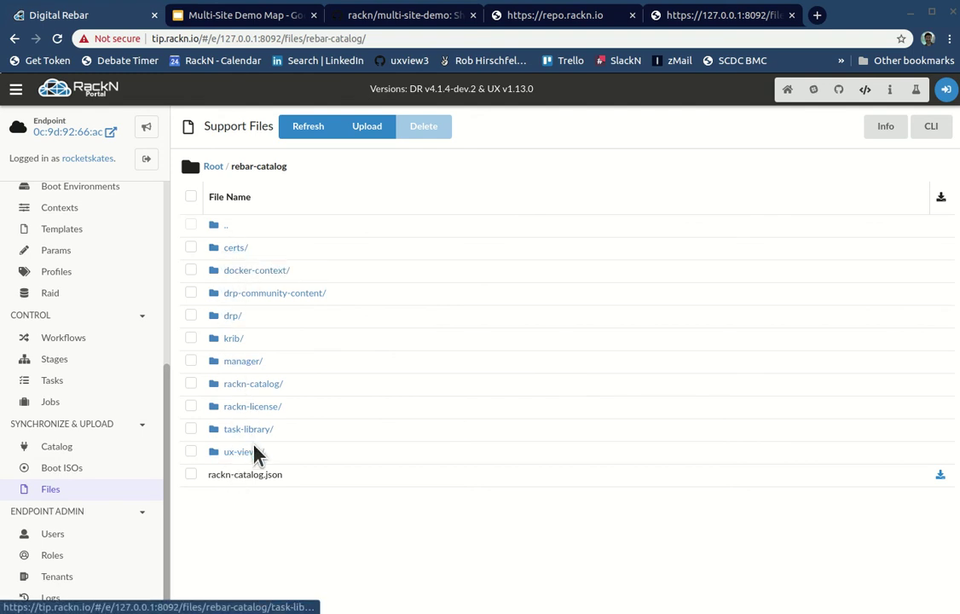
click(235, 249)
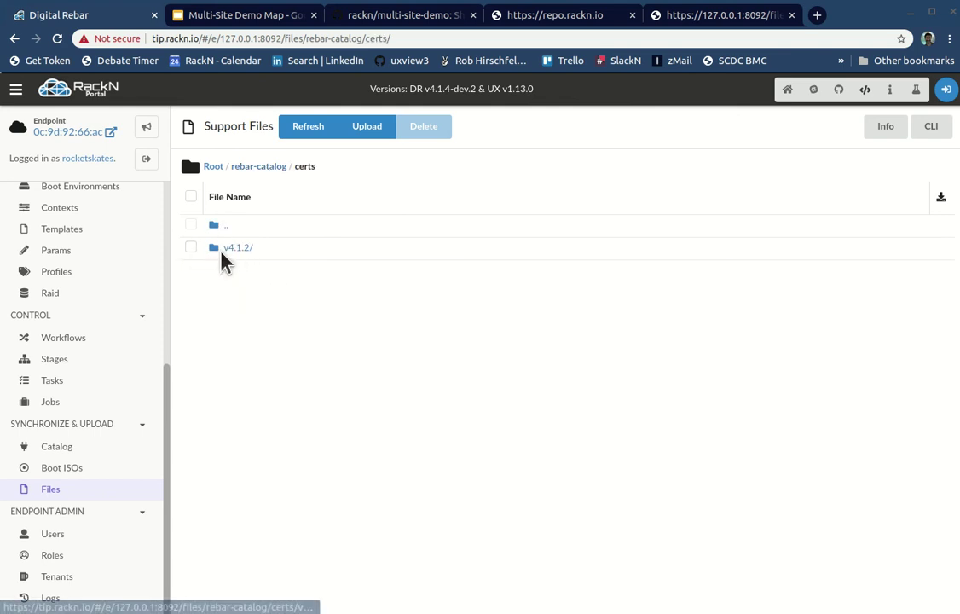
click(192, 249)
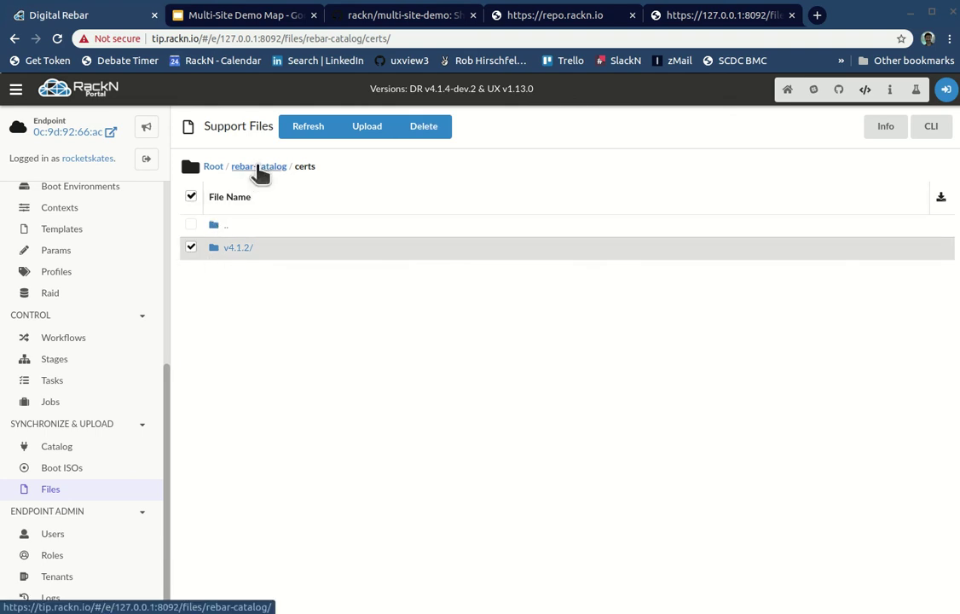
click(258, 166)
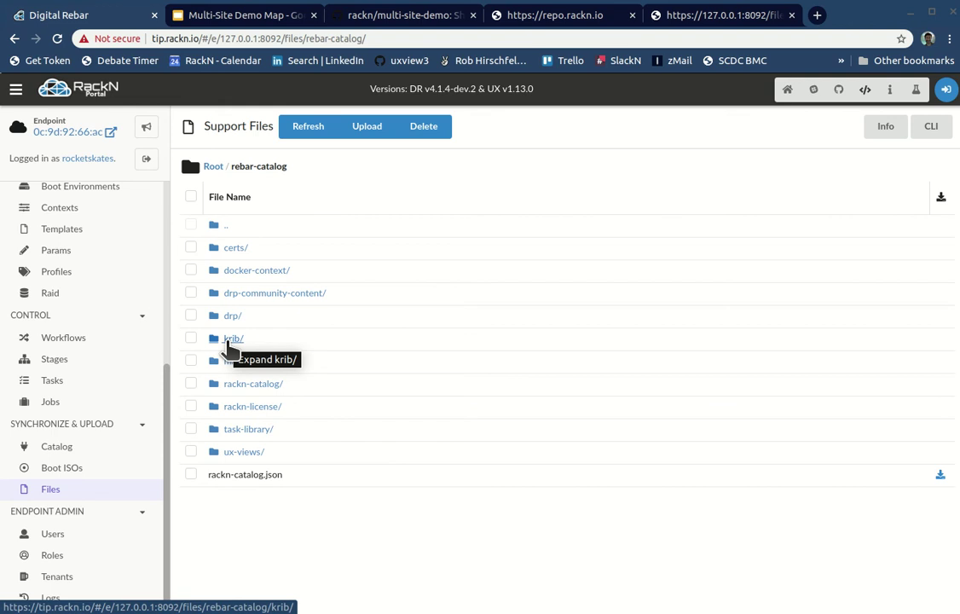
Step: Browse the krib and certs/v4.1.2/amd64 folders, then return to rebar-catalog
click(230, 340)
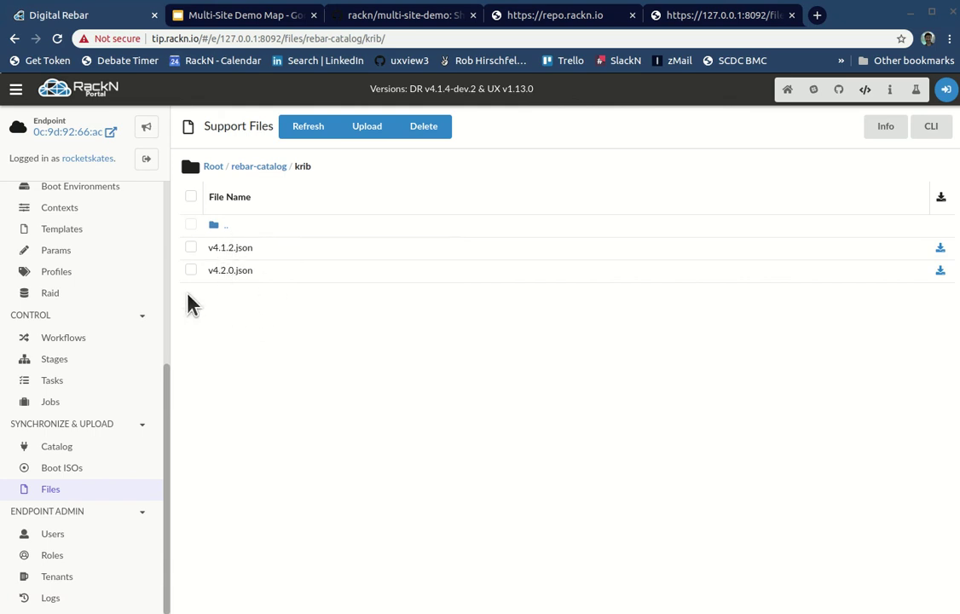
click(258, 166)
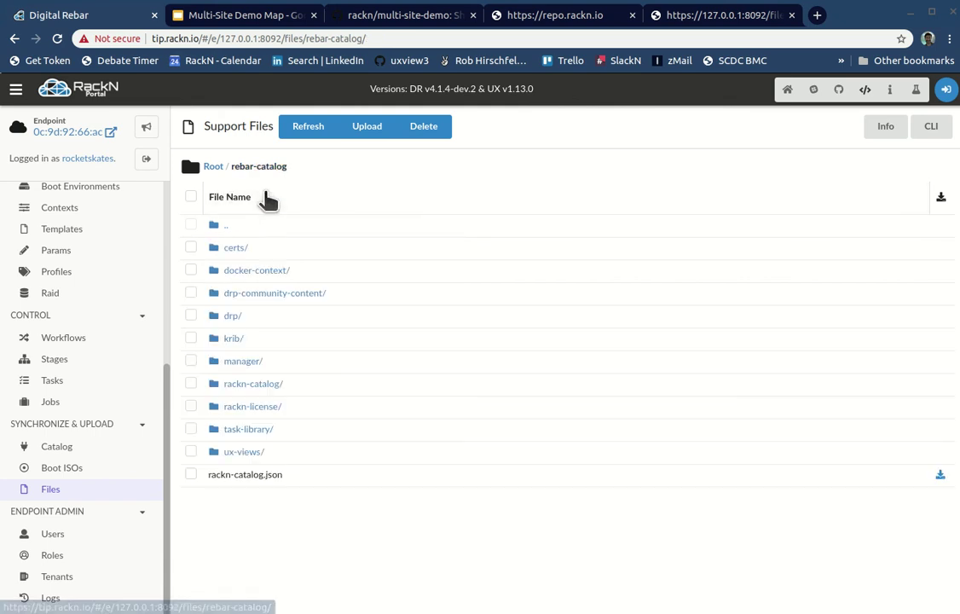
click(235, 247)
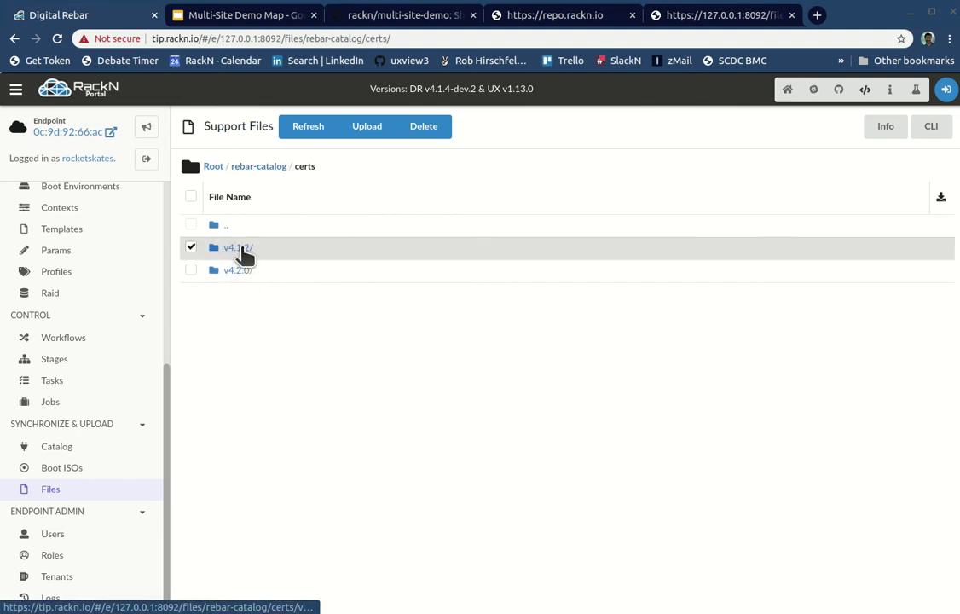
click(238, 248)
click(242, 251)
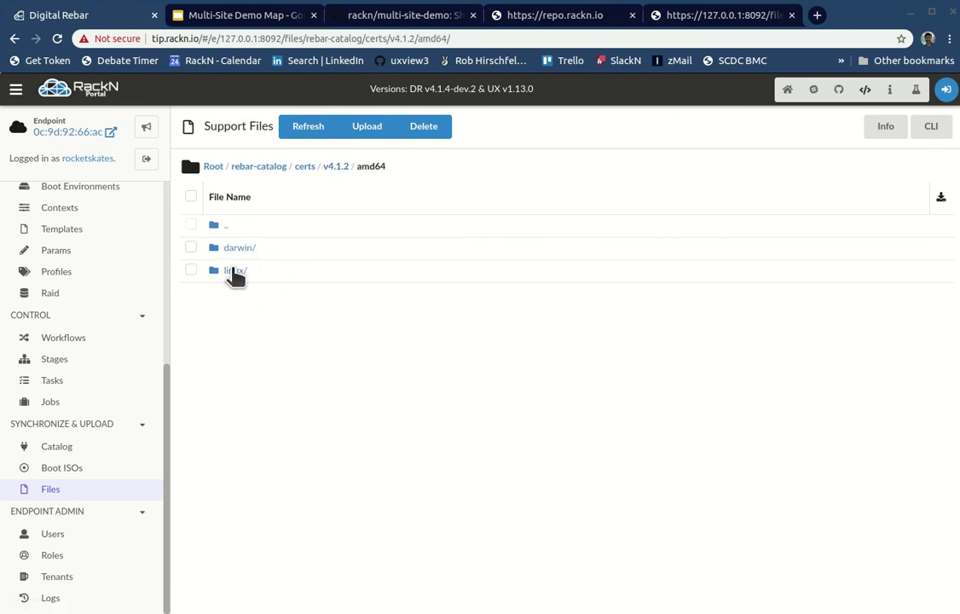
key(alt+Left)
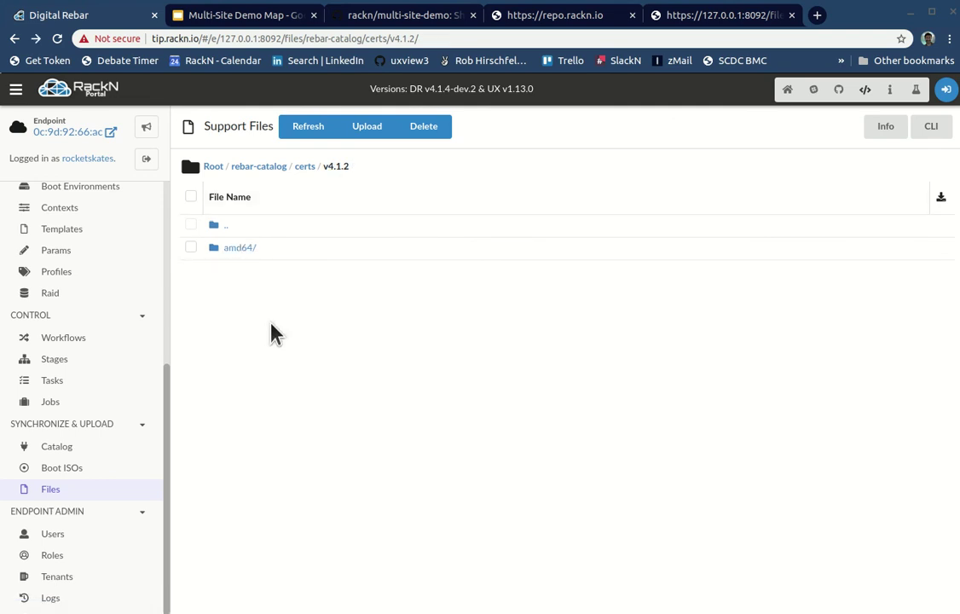
key(alt+Left)
key(alt+Left)
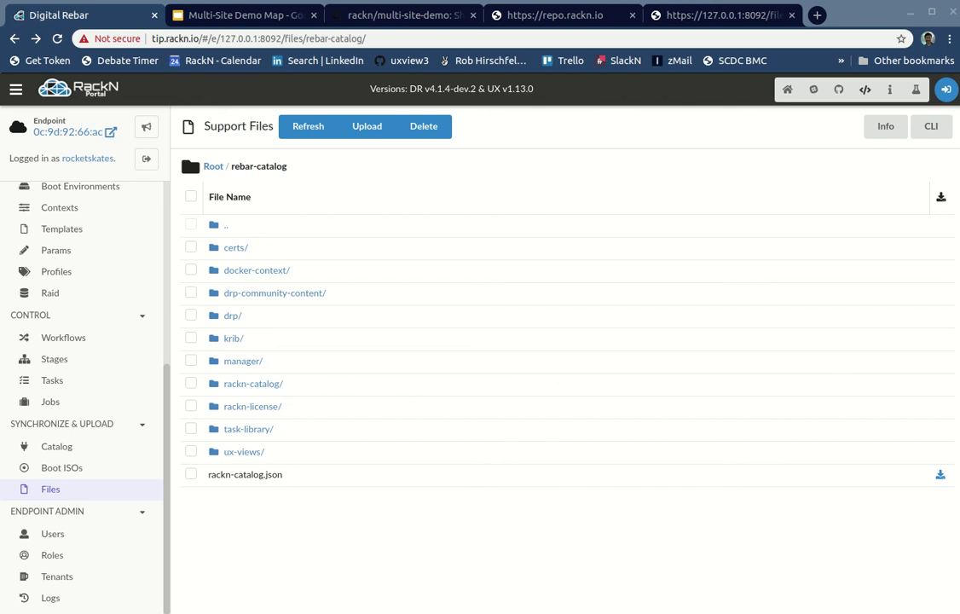
key(alt+Tab)
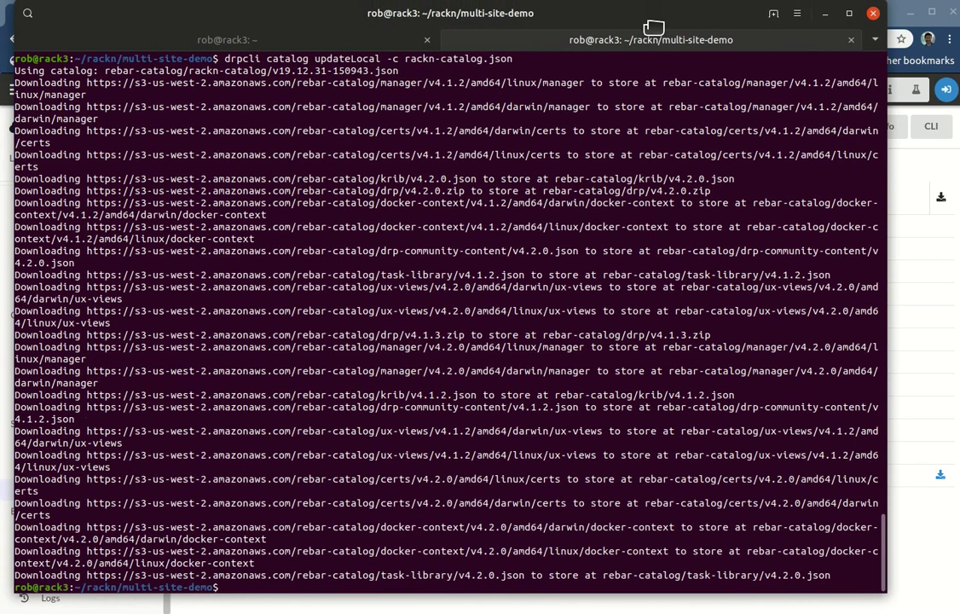
Step: Check the finished updateLocal log ending with task-library/v4.2.0.json, then bring up Sublime Text
key(alt+Tab)
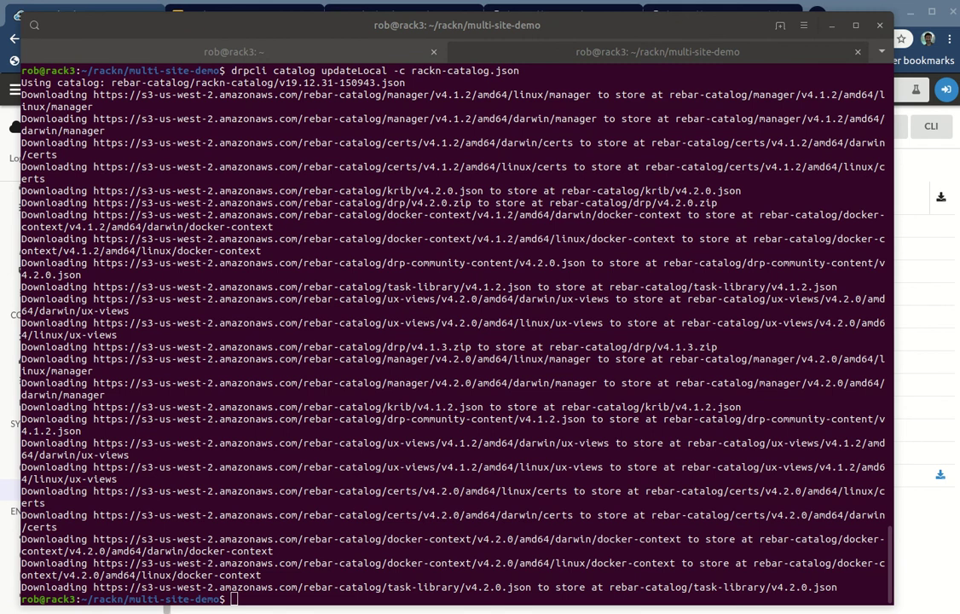
key(alt+Tab)
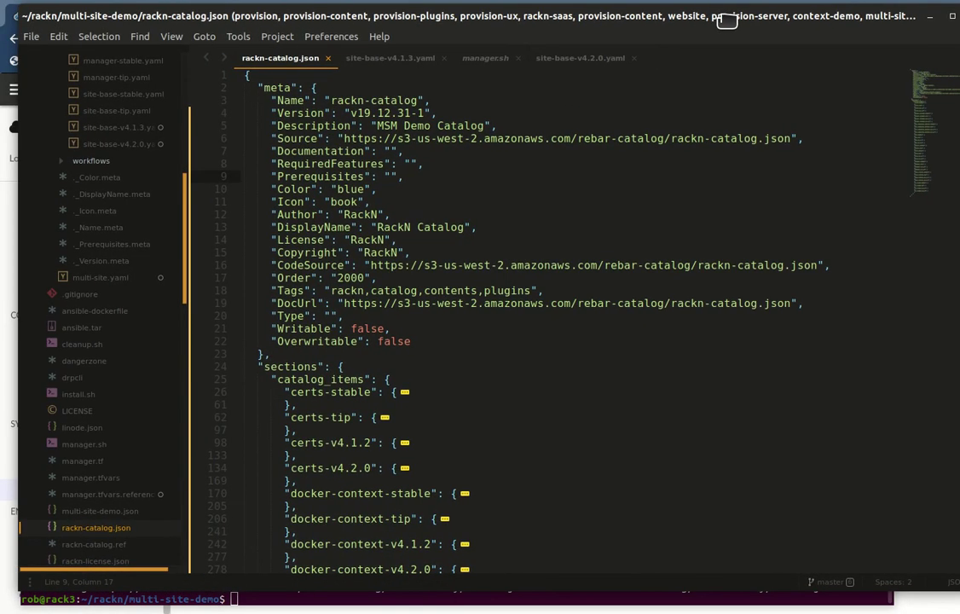
Step: Copy line 249 'drpcli plugins runaction manager buildCatalog' from manager.sh and paste it into the terminal
click(498, 64)
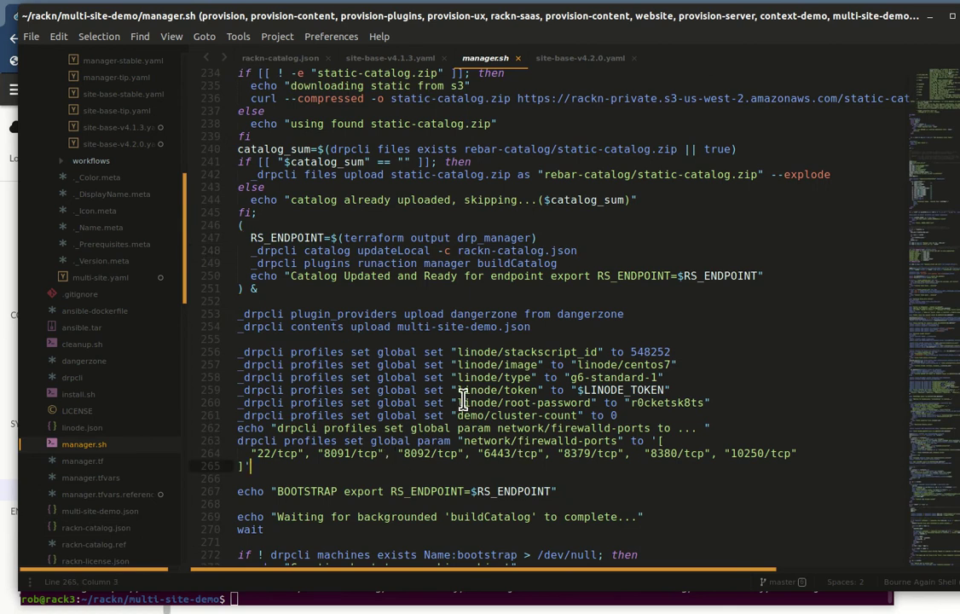
scroll(453, 385, down, 3)
scroll(456, 424, down, 3)
scroll(456, 426, up, 7)
scroll(456, 424, up, 3)
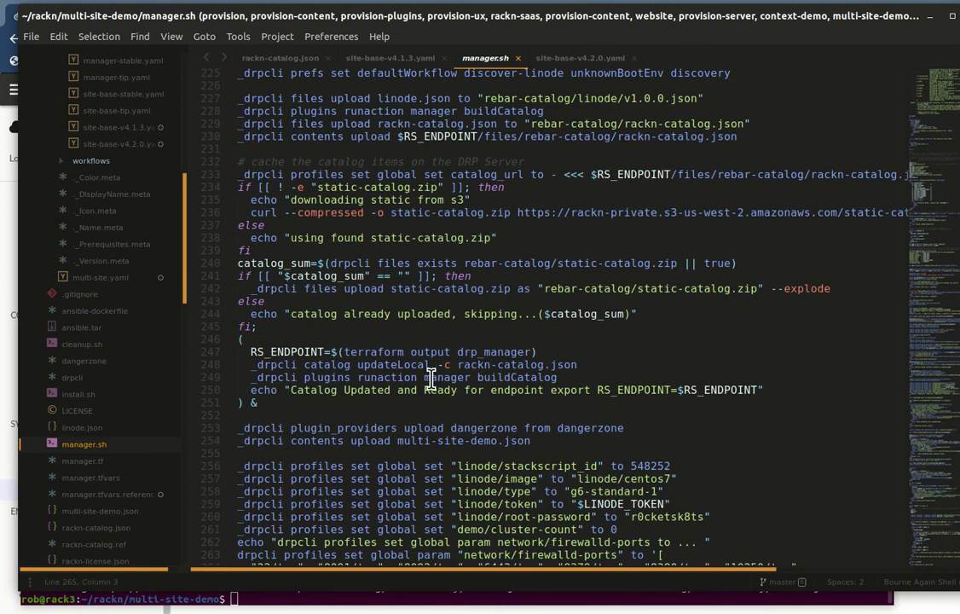
click(478, 364)
drag(573, 380, 257, 381)
key(ctrl+c)
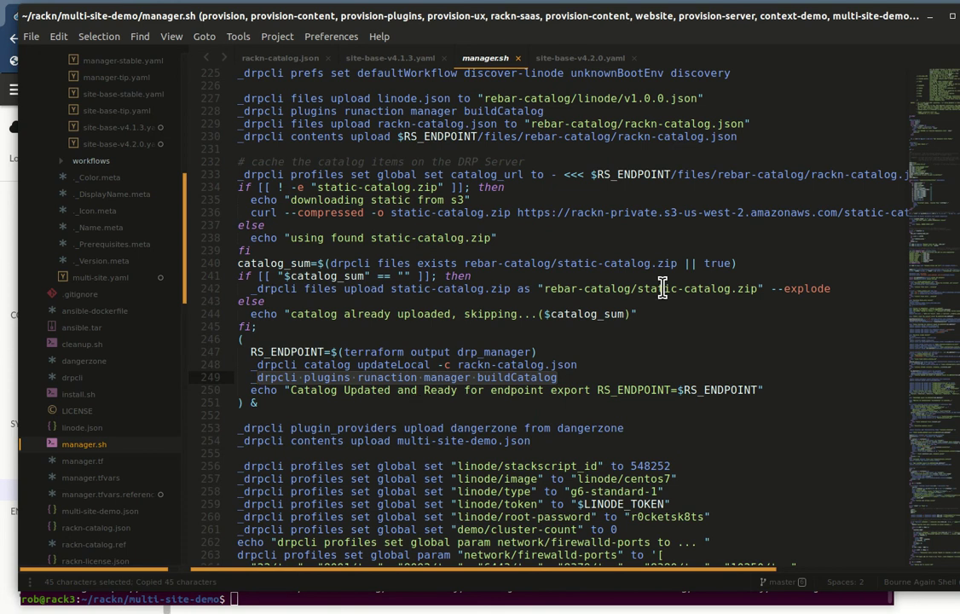
key(alt+Tab)
key(ctrl+shift+v)
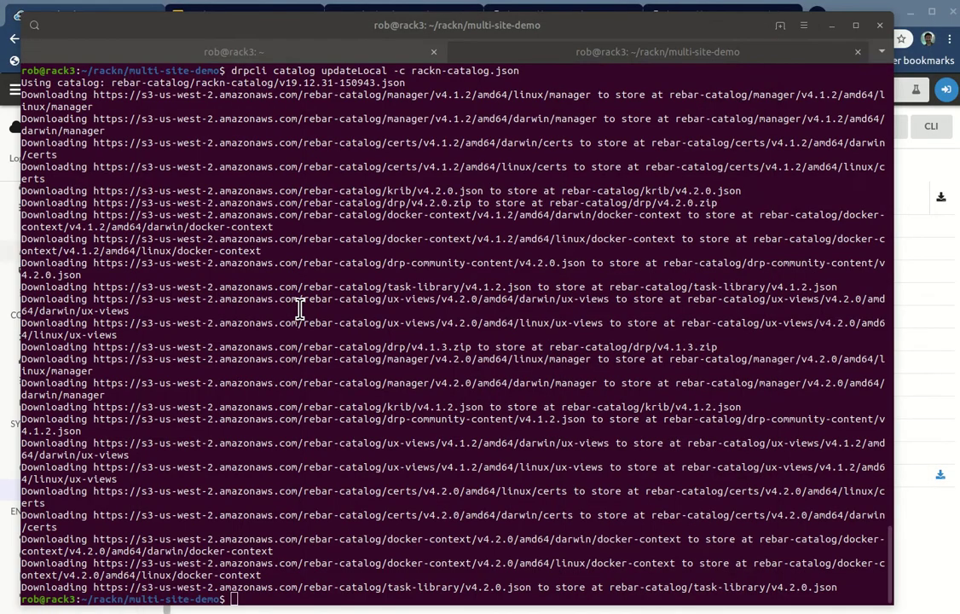
Step: Run buildCatalog, then search running processes with 'ps axe | grep dr-serv'
key(Return)
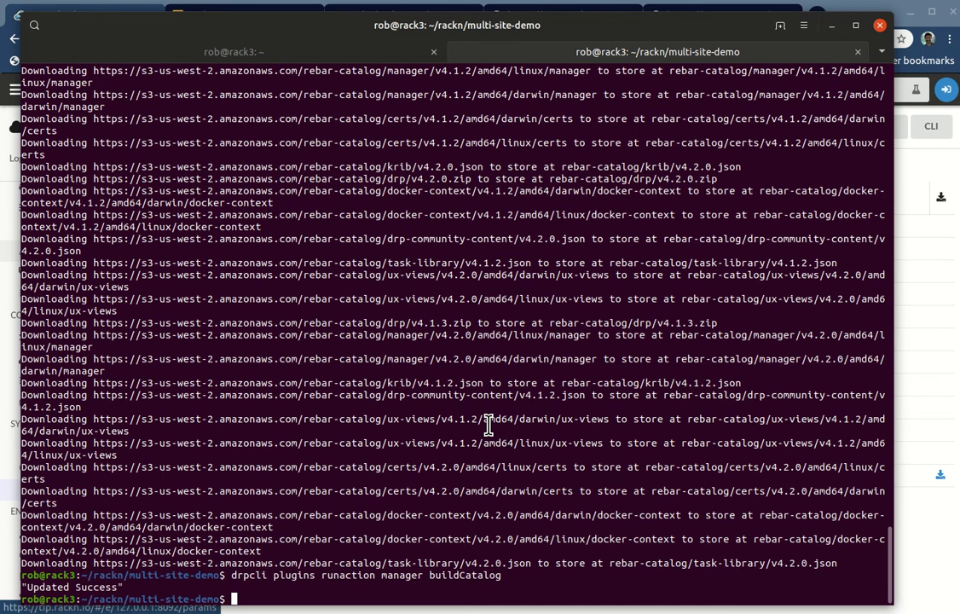
text(ps axe | grep dr-se)
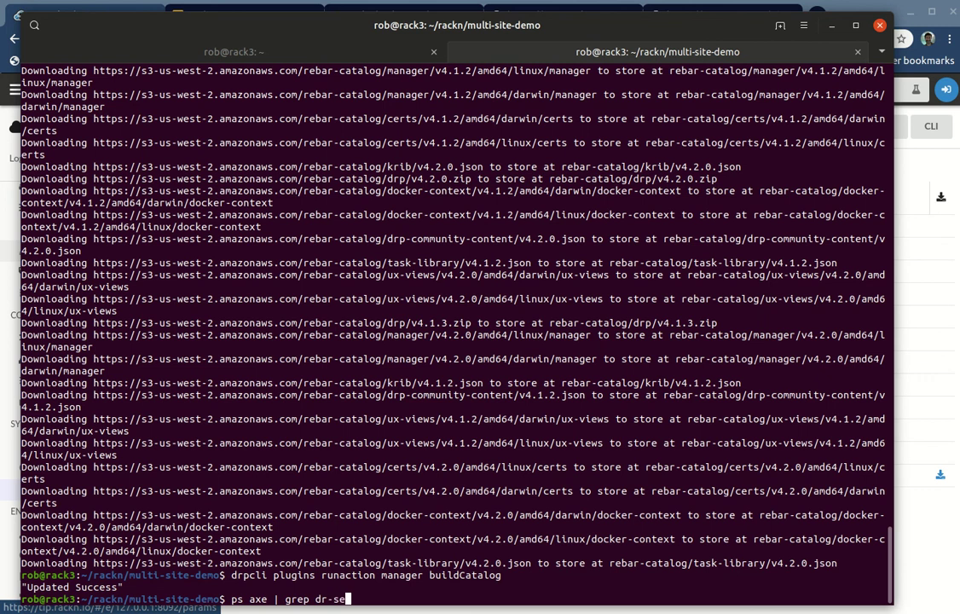
text(rv)
key(Return)
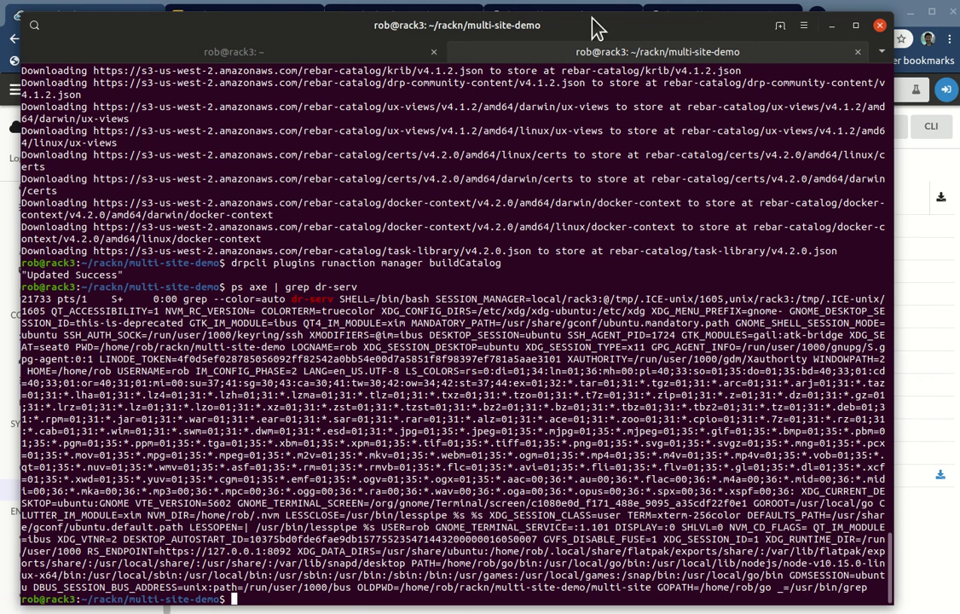
Step: Stop the dr-provision server and restart it with sudo --base-root=/home/rob/drp41
click(220, 53)
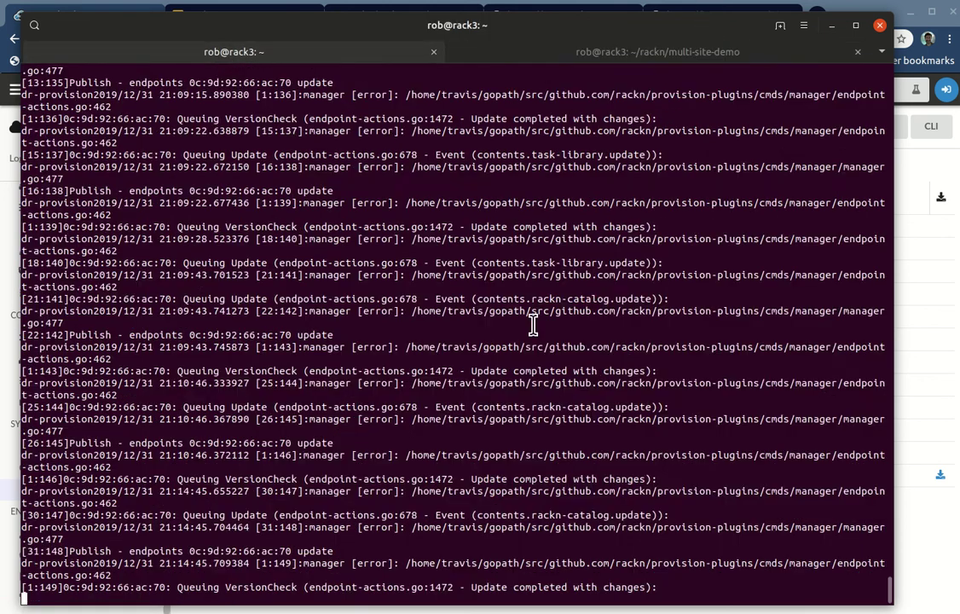
key(ctrl+c)
key(Up)
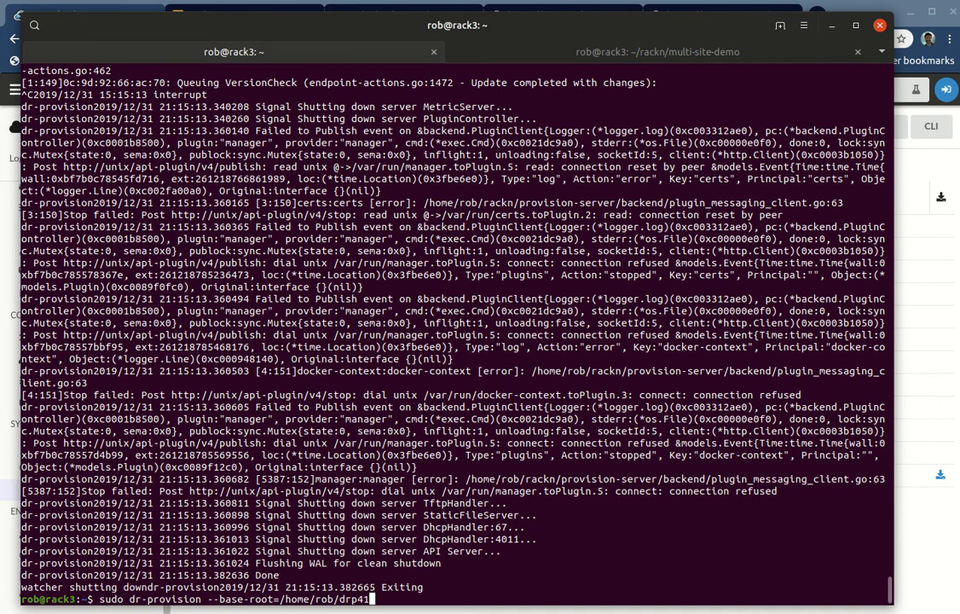
key(Return)
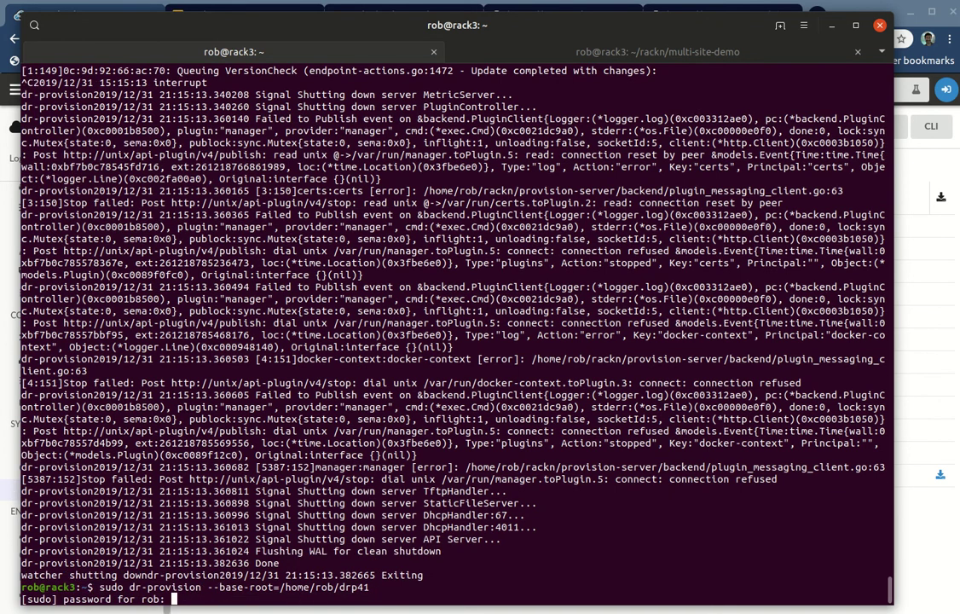
key(Return)
key(alt+Tab)
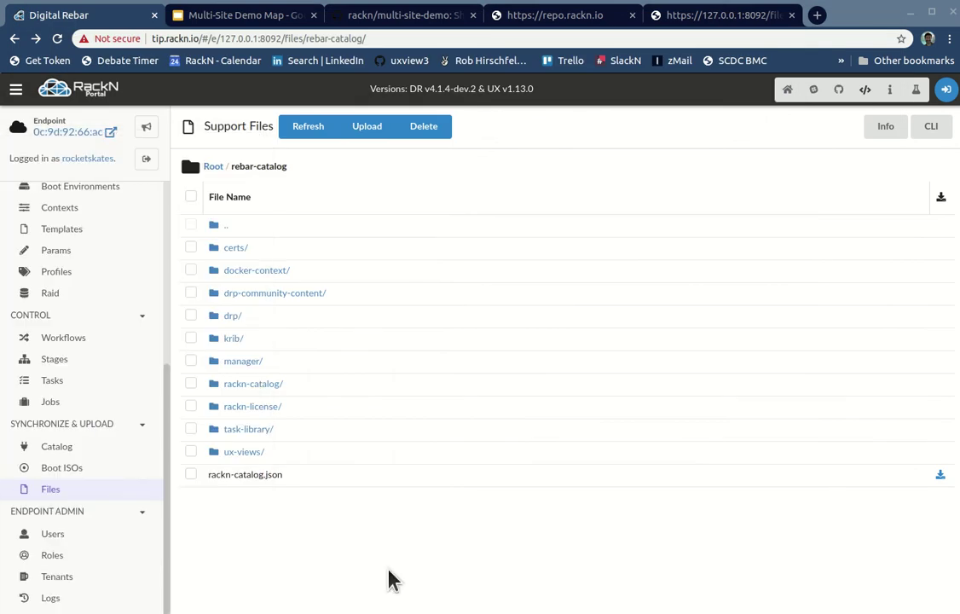
Step: Go to the /home/rob/drp41 folder via the location bar
key(ctrl+l)
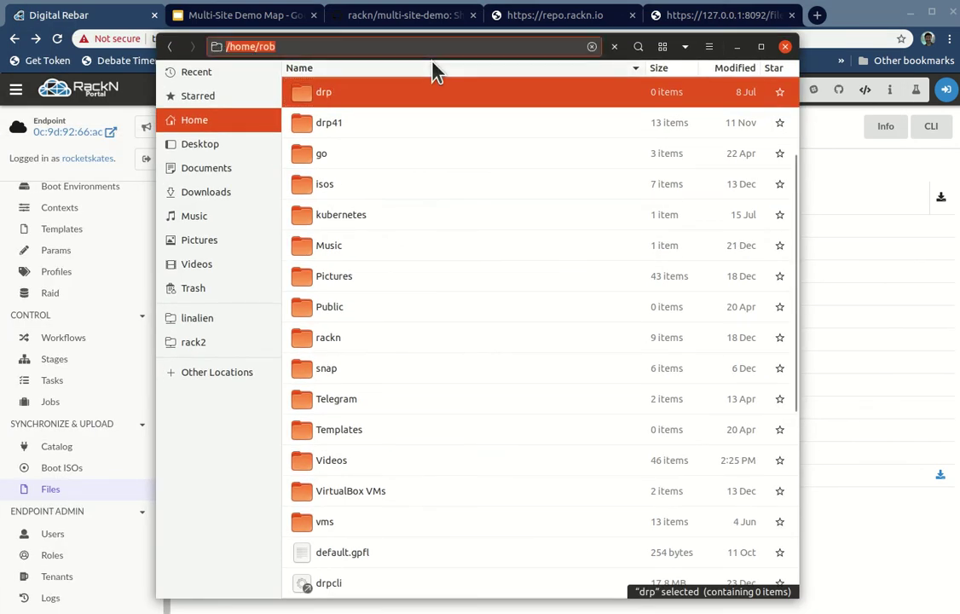
key(End)
text(/dr)
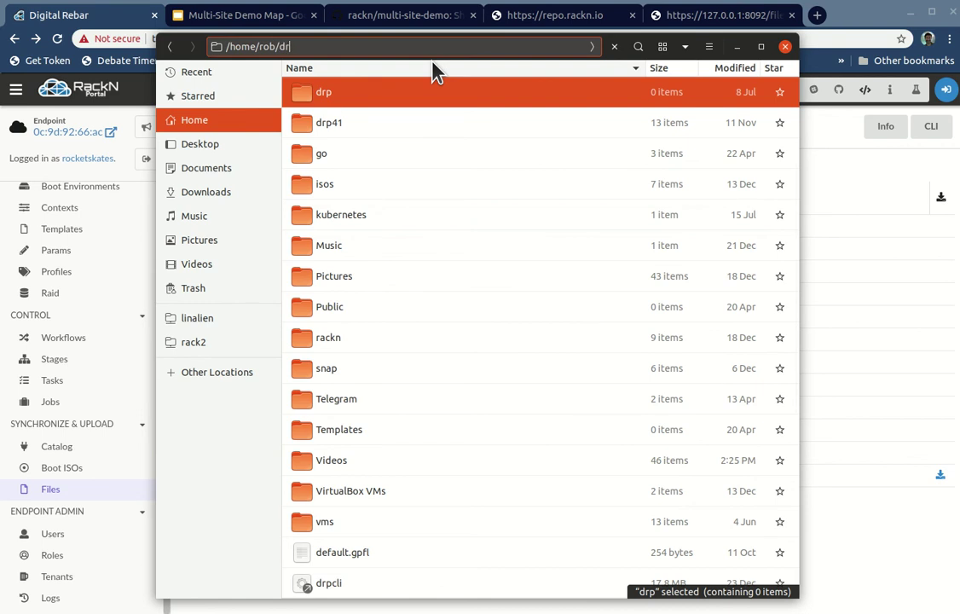
text(p41)
key(Return)
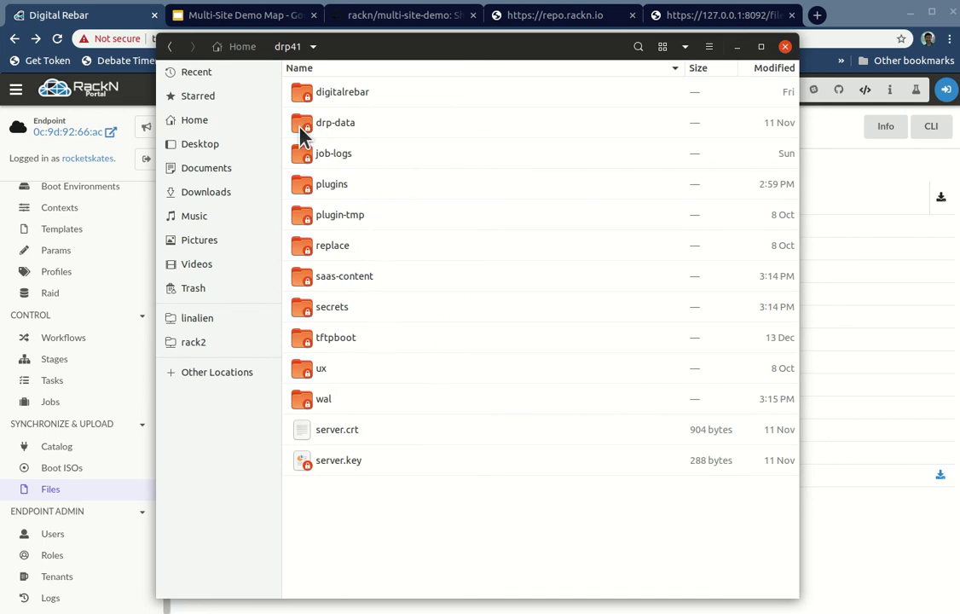
Step: Try opening the tftpboot folder through its context menu
click(306, 340)
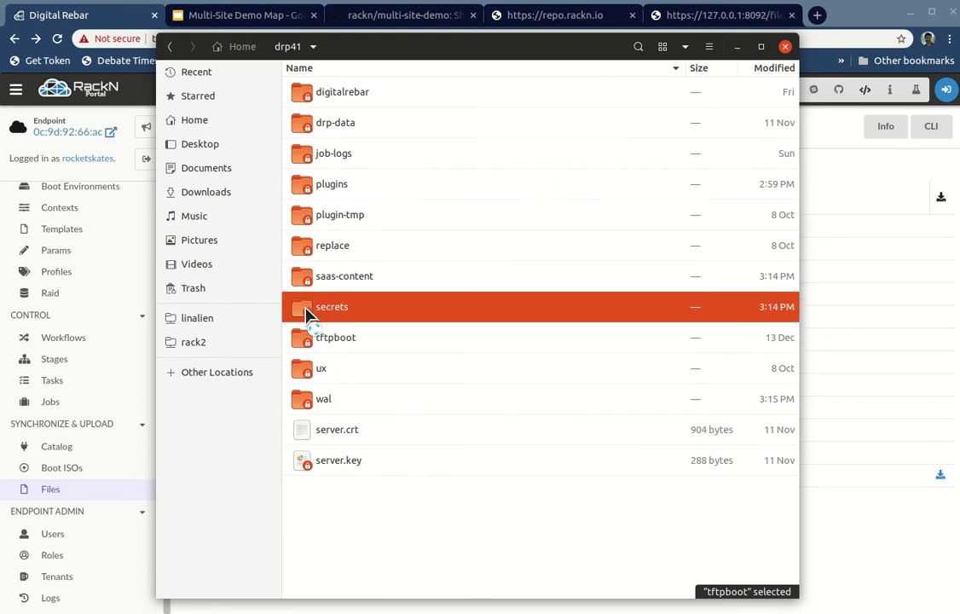
right_click(308, 339)
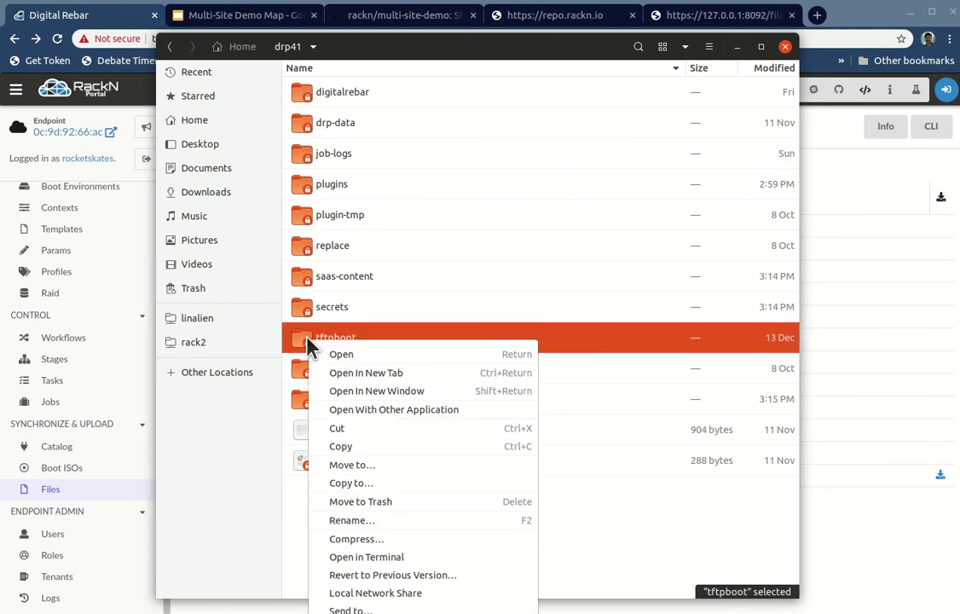
right_click(304, 339)
click(329, 380)
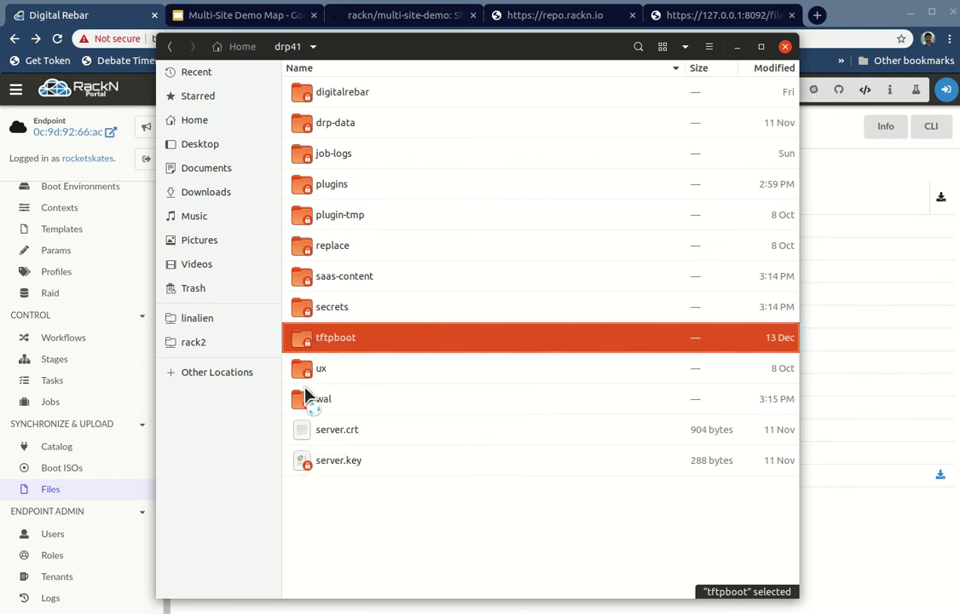
right_click(318, 339)
click(310, 341)
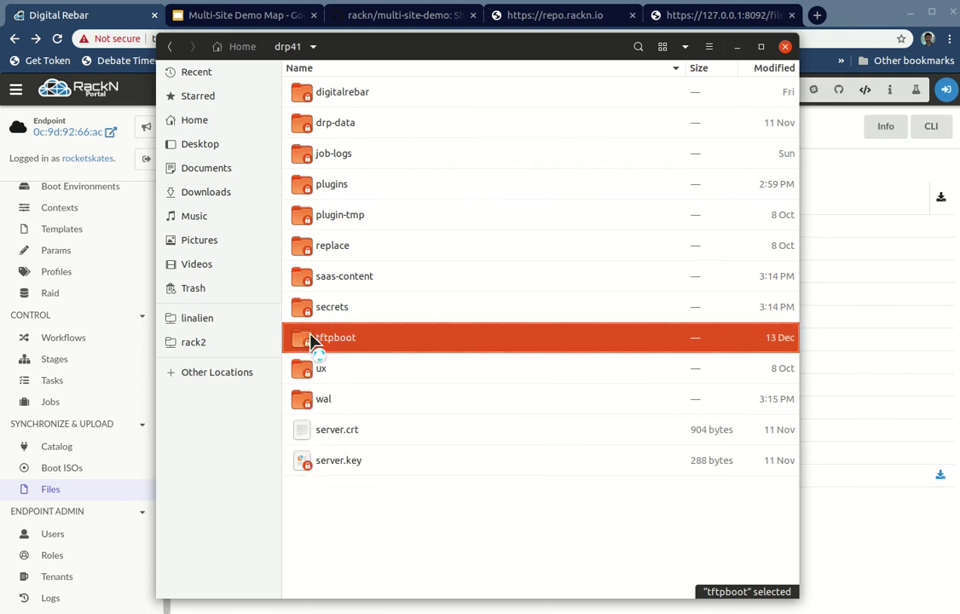
right_click(401, 336)
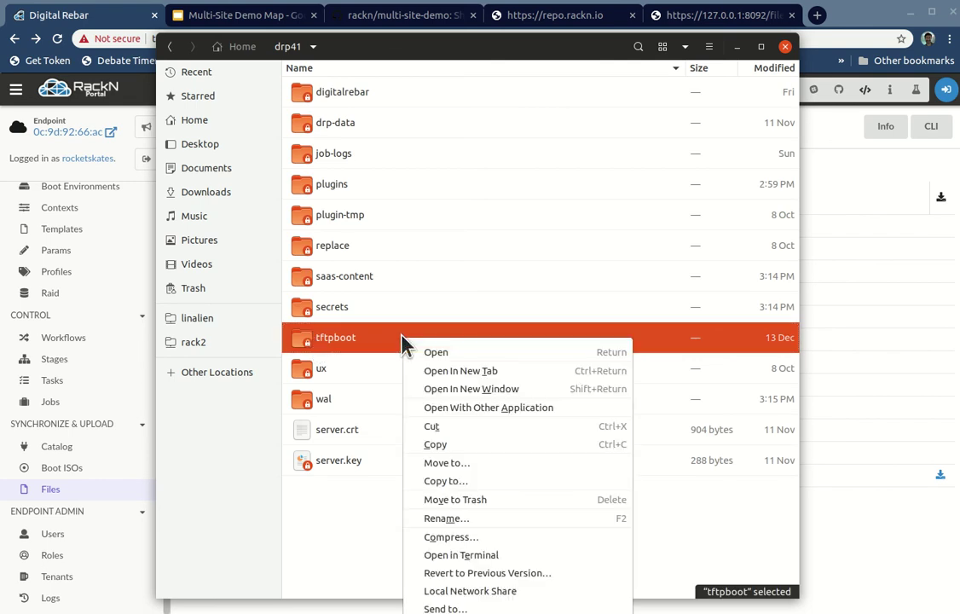
key(Escape)
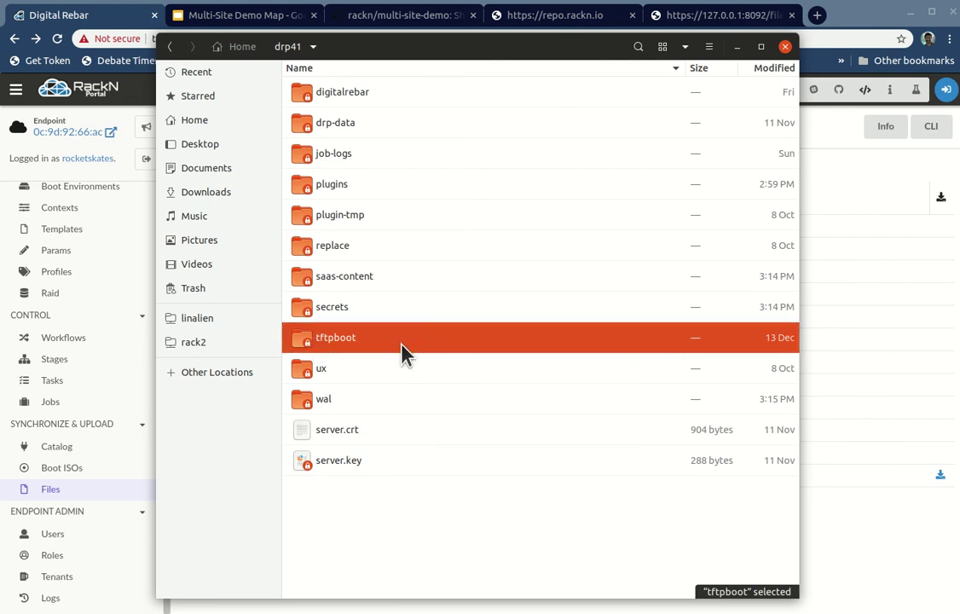
key(alt+Tab)
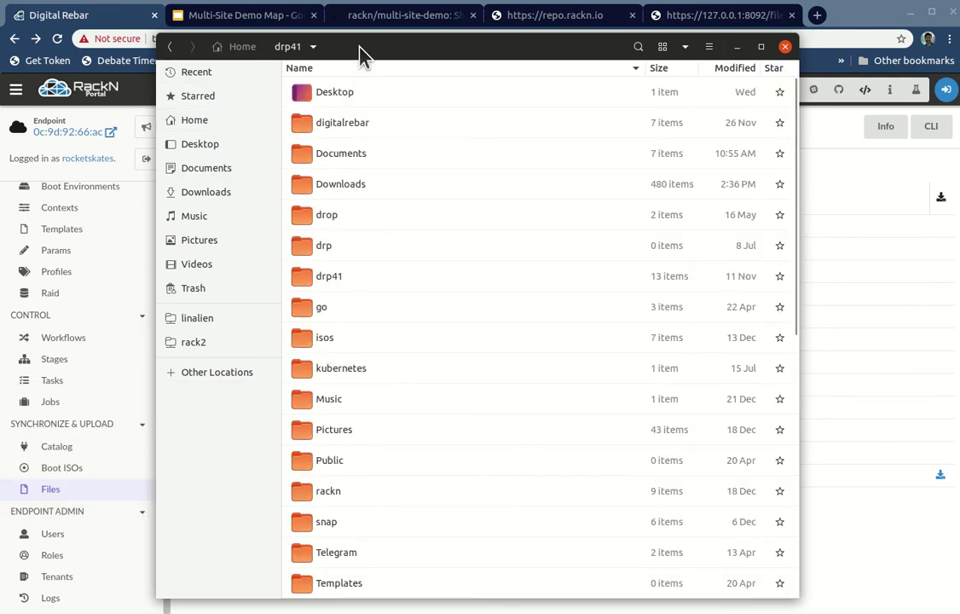
Step: Reopen drp41 and choose Open as Administrator for tftpboot
double_click(309, 278)
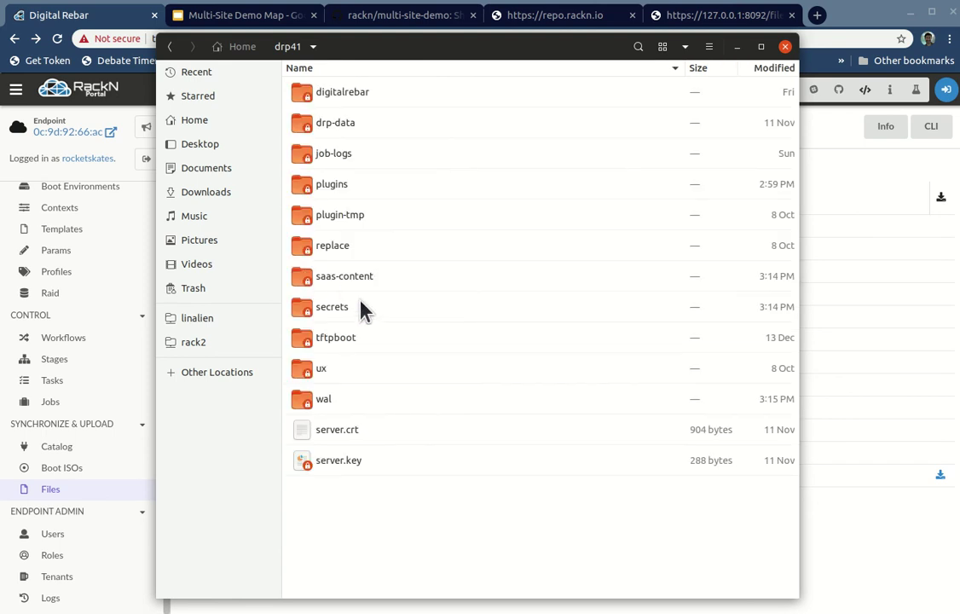
right_click(301, 339)
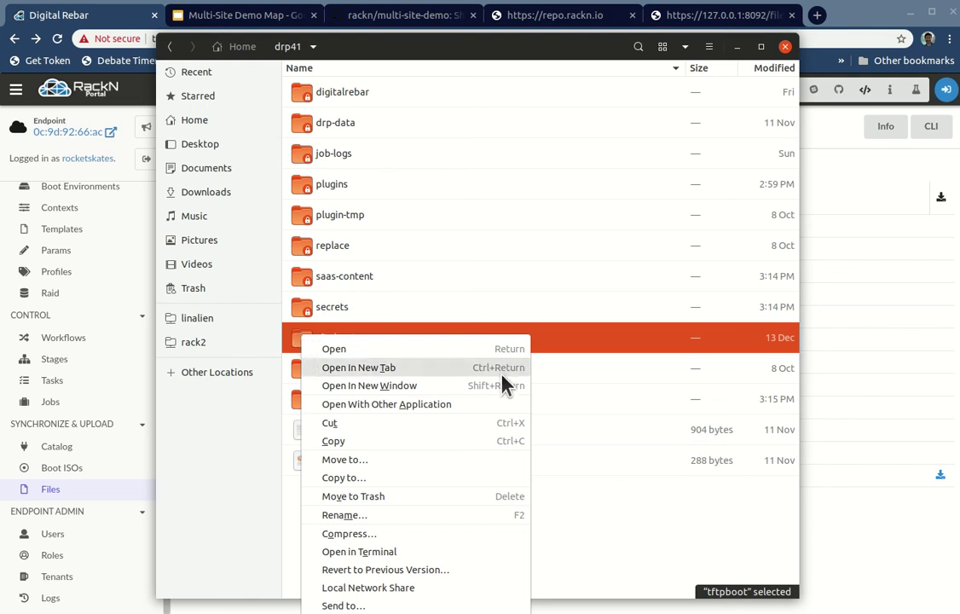
click(276, 509)
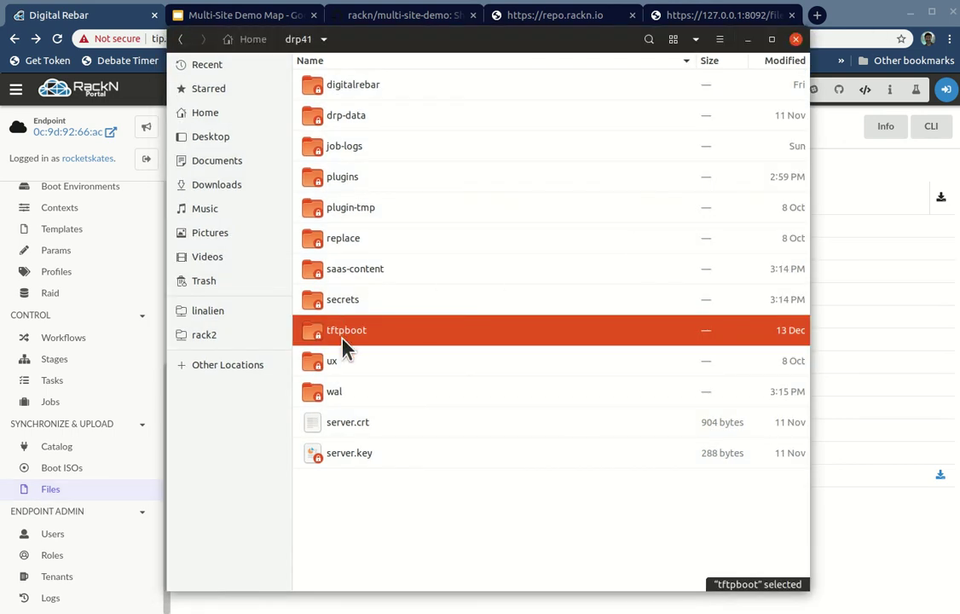
right_click(346, 346)
click(414, 553)
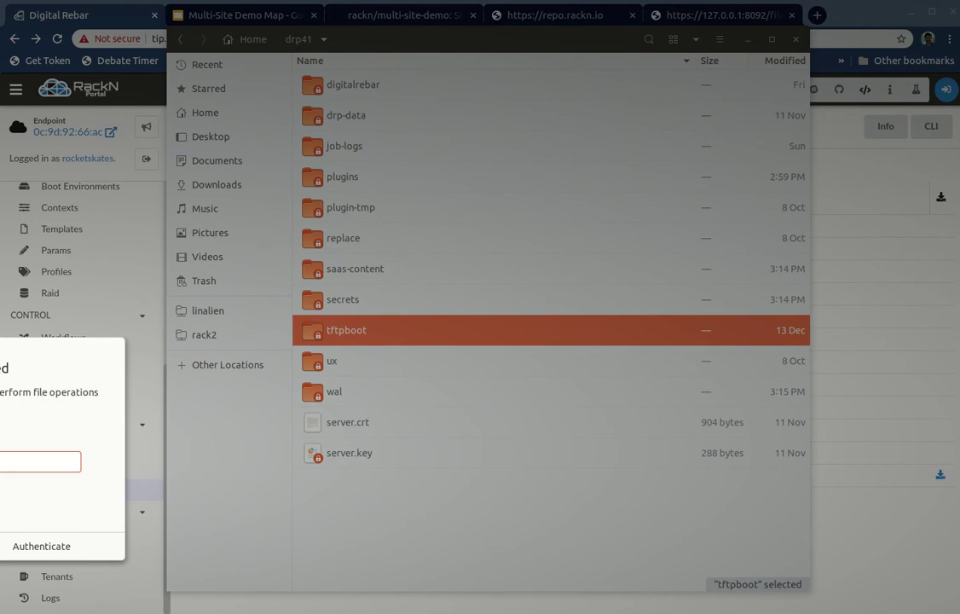
Step: In the administrator window, open tftpboot/files/rebar-catalog and close the original window
key(Escape)
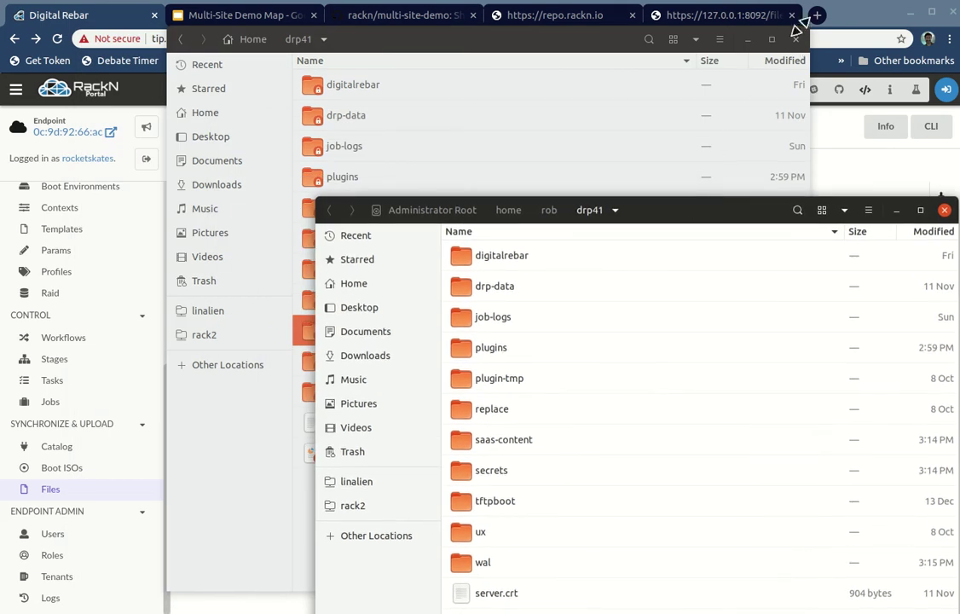
drag(650, 211, 611, 44)
click(796, 39)
double_click(407, 336)
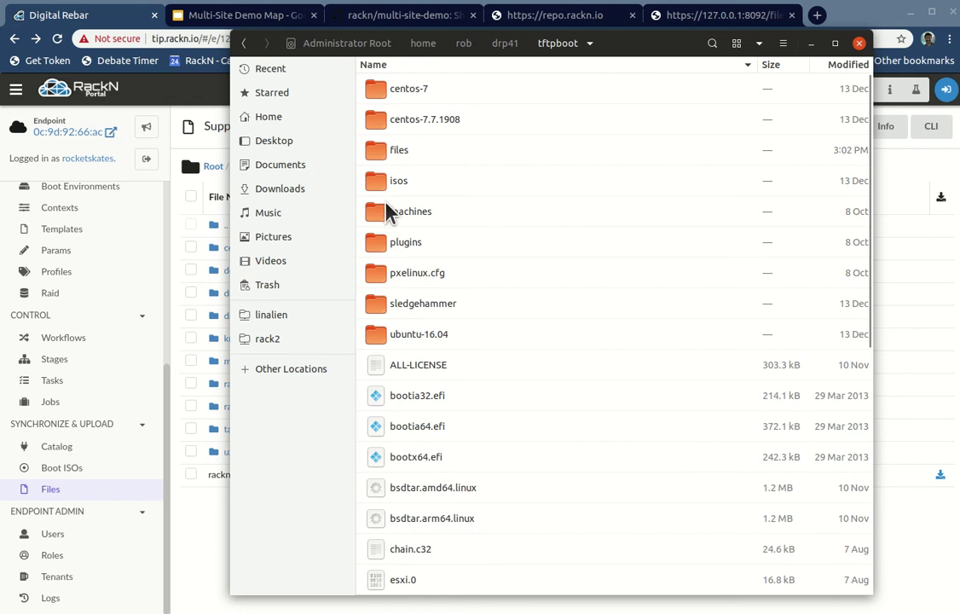
double_click(380, 150)
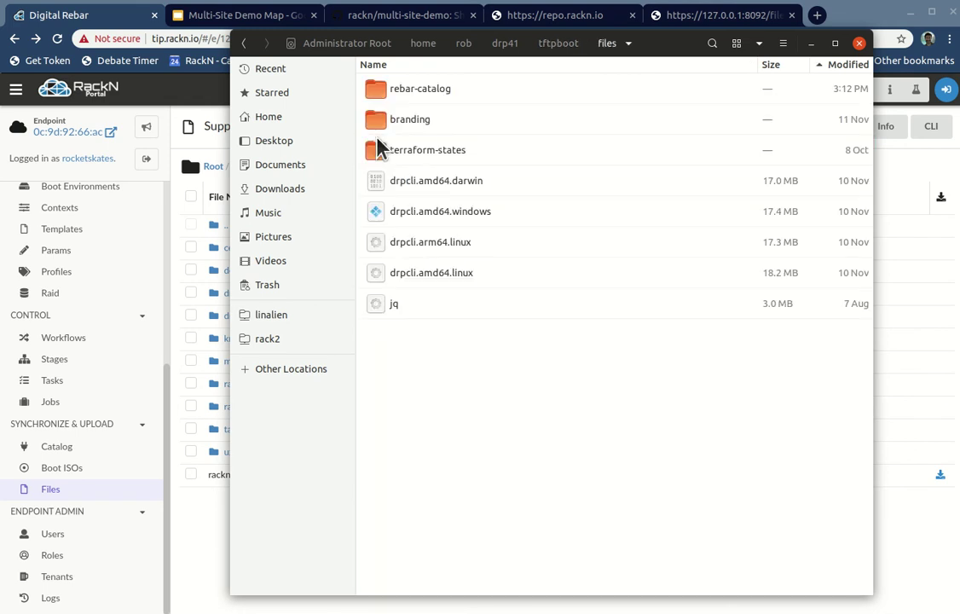
double_click(398, 92)
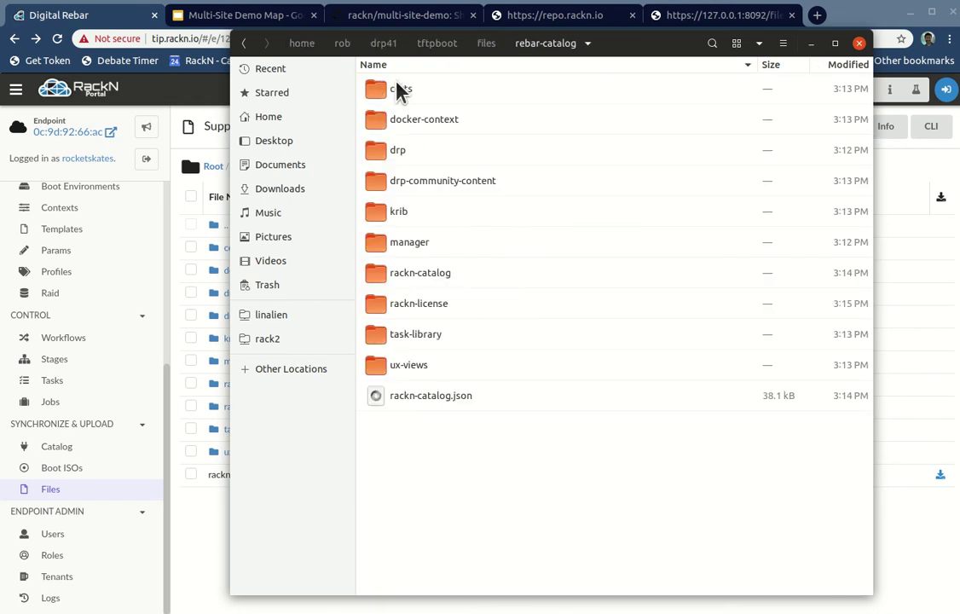
drag(674, 51, 684, 53)
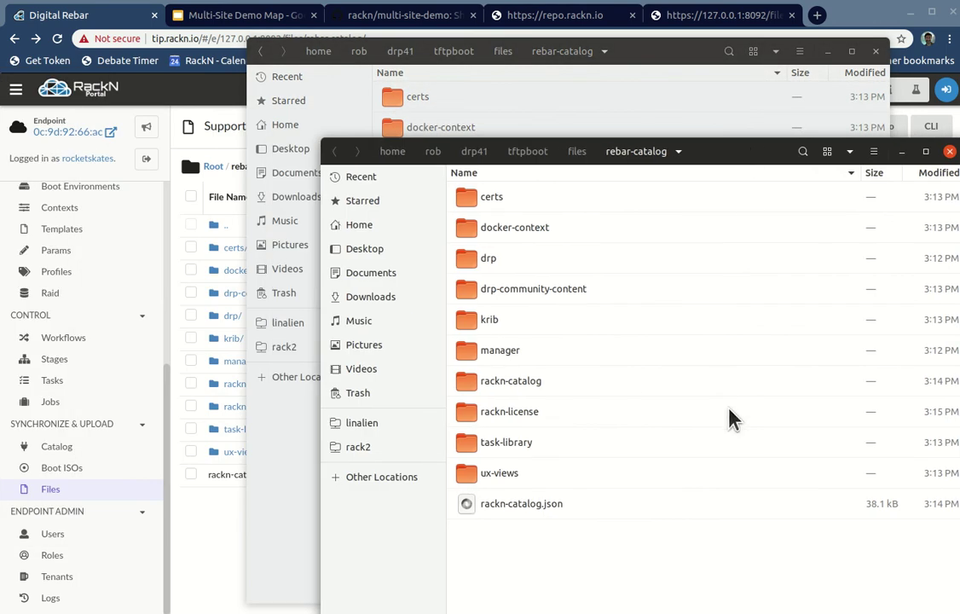
Step: Try navigating to ~/rob/rackn, dismiss the resulting error, and close that extra window
key(ctrl+l)
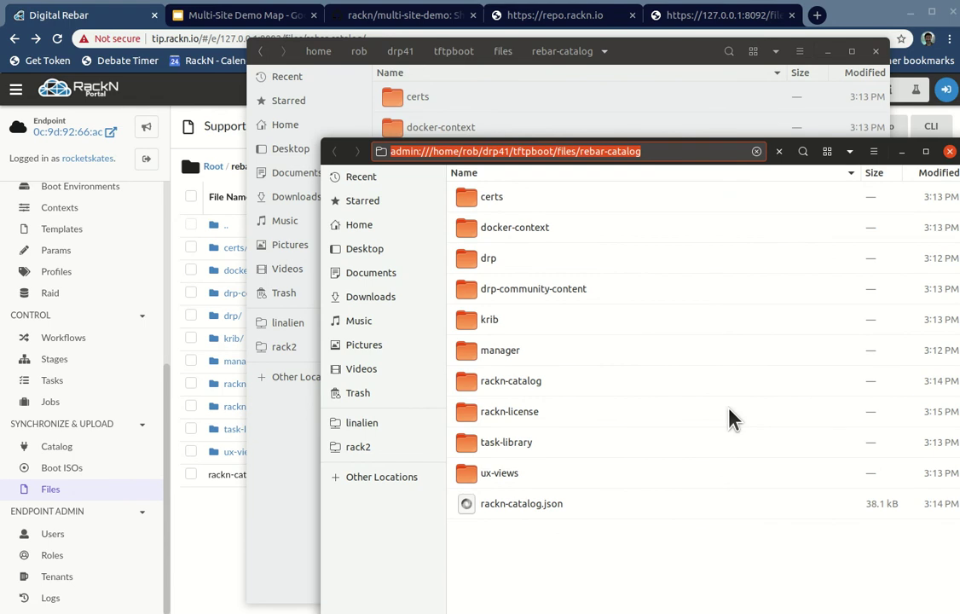
text(~/rob/)
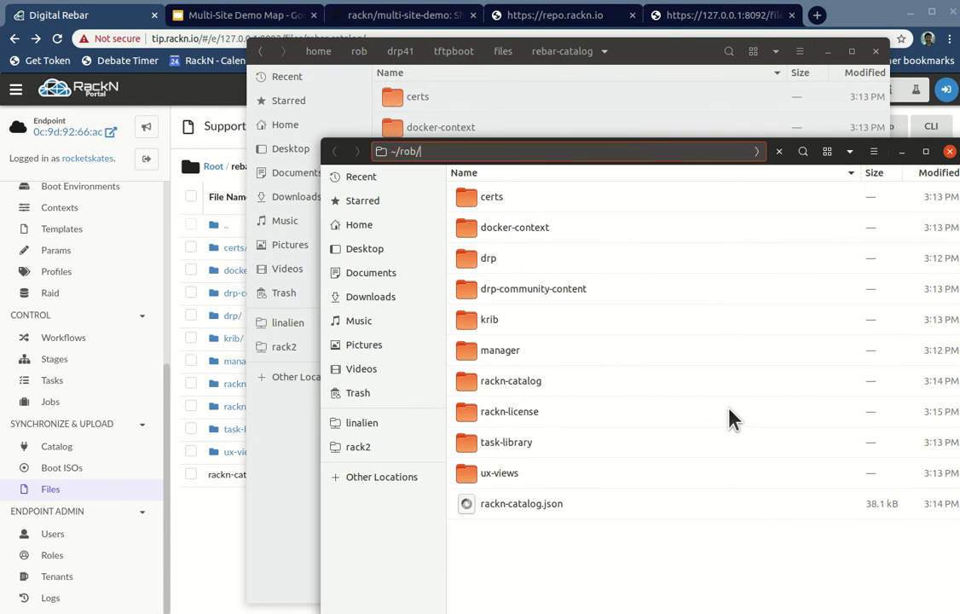
text(rackn/)
key(Return)
click(712, 456)
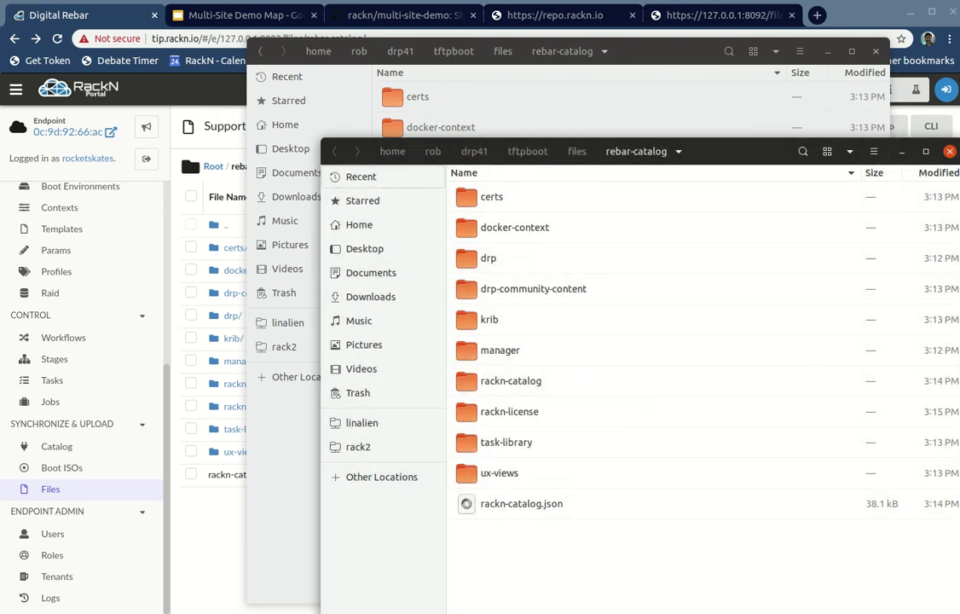
key(ctrl+w)
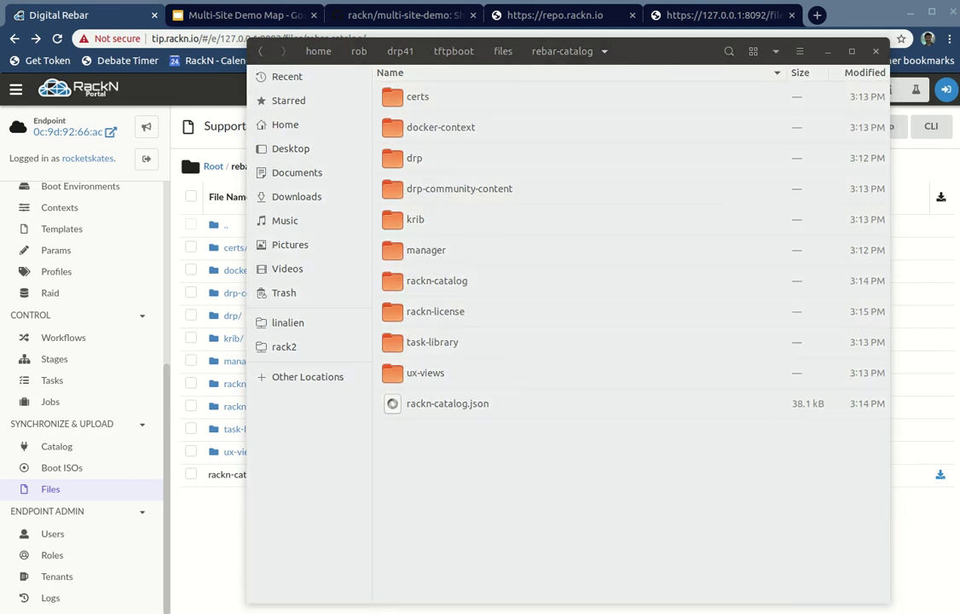
Step: Open a second Files window on Home/rackn/multi-site-demo and select rackn-catalog.json
key(ctrl+n)
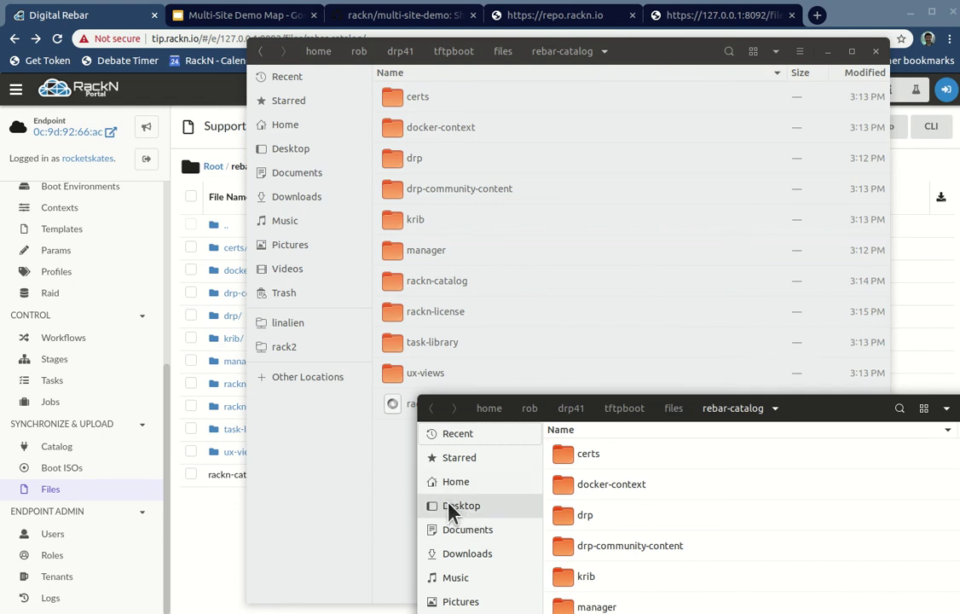
click(458, 481)
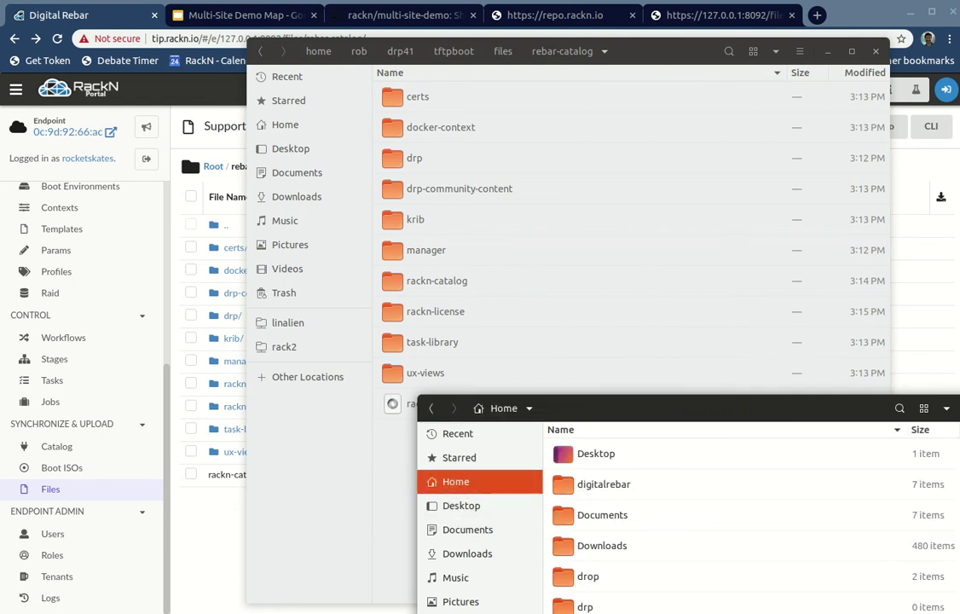
double_click(589, 609)
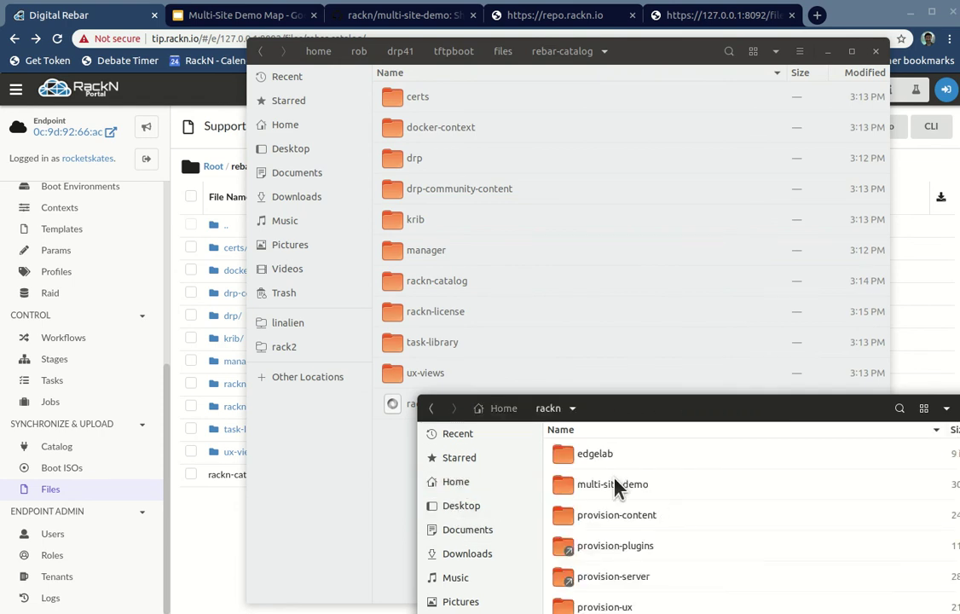
double_click(564, 488)
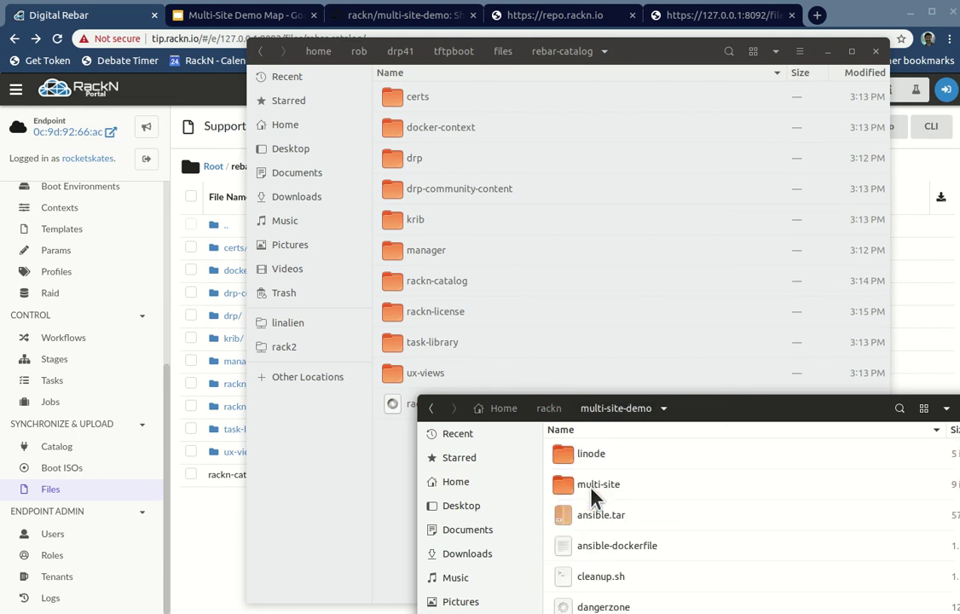
drag(761, 418, 660, 49)
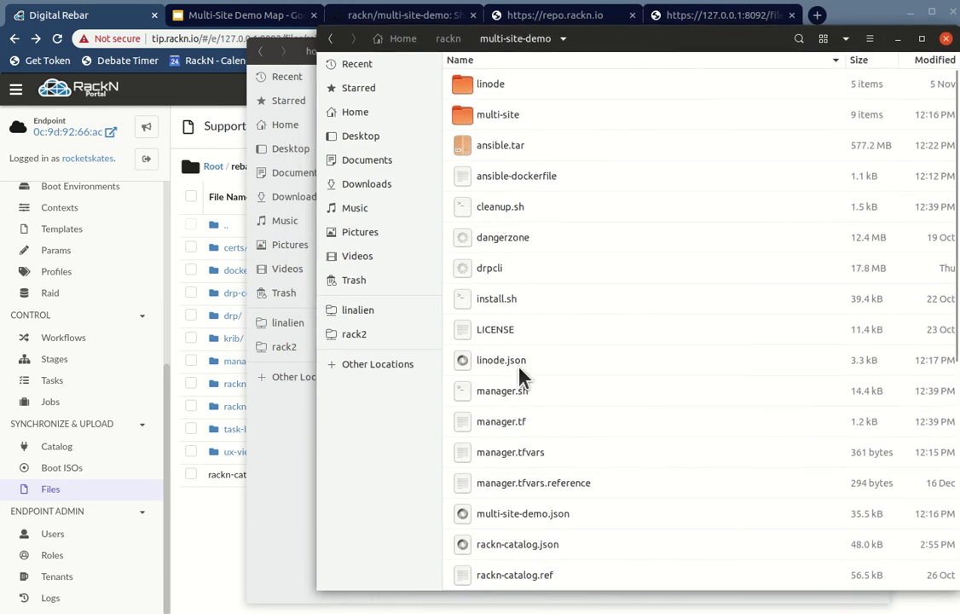
scroll(498, 378, down, 3)
click(478, 437)
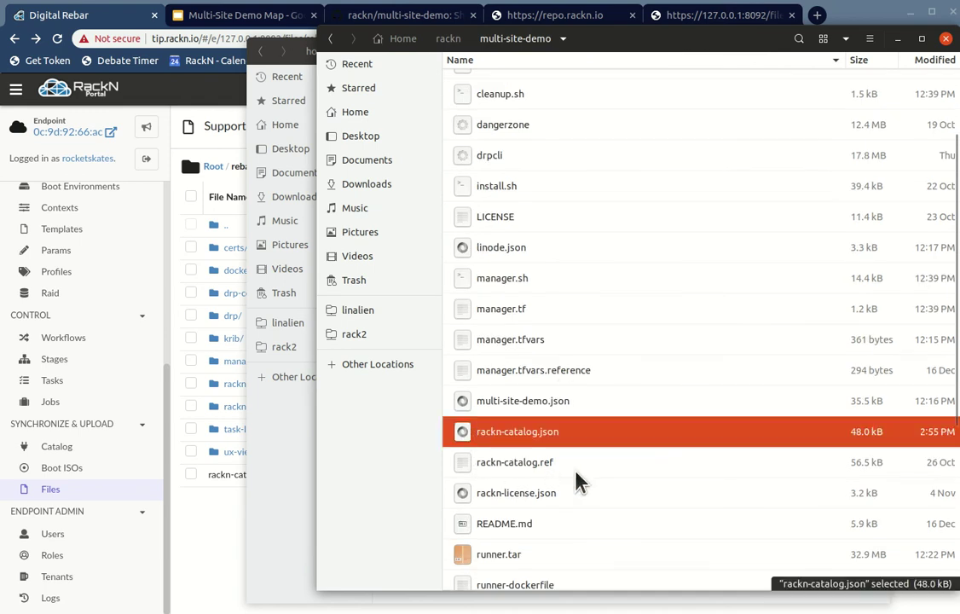
scroll(585, 547, down, 3)
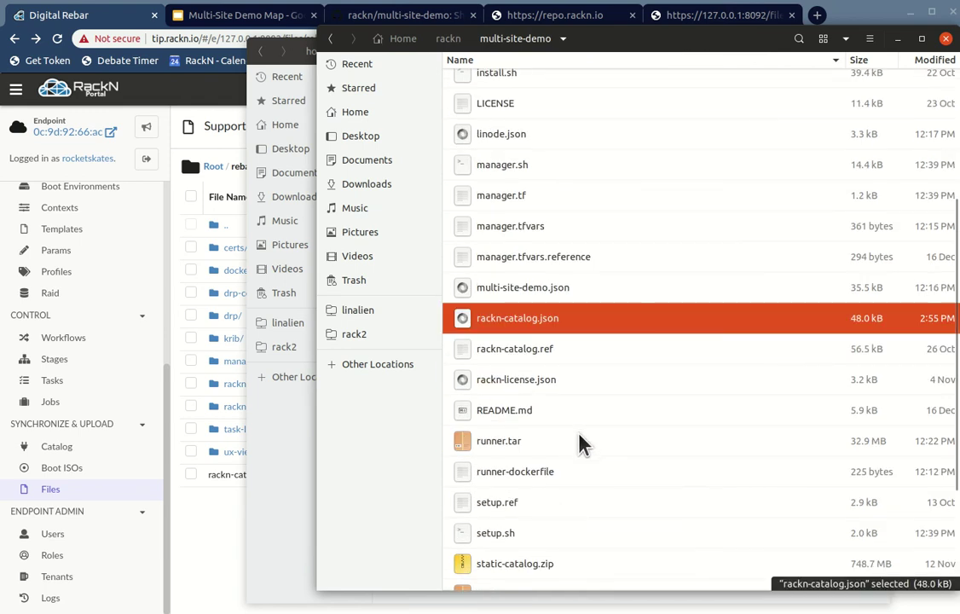
scroll(554, 465, down, 2)
Step: View static-catalog.zip's folders in Archive Manager, then bring the rebar-catalog window forward
scroll(561, 450, down, 3)
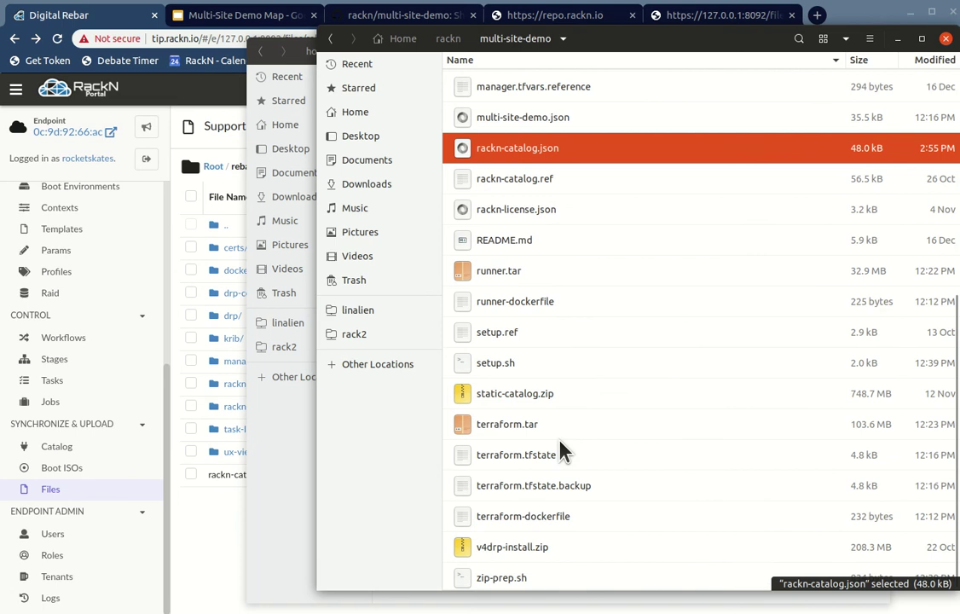
click(459, 399)
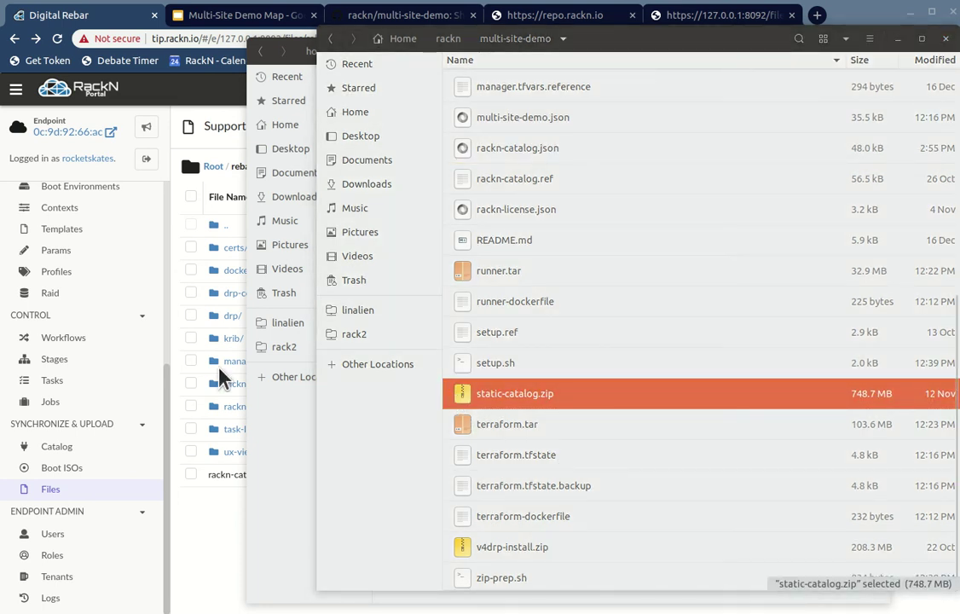
double_click(459, 400)
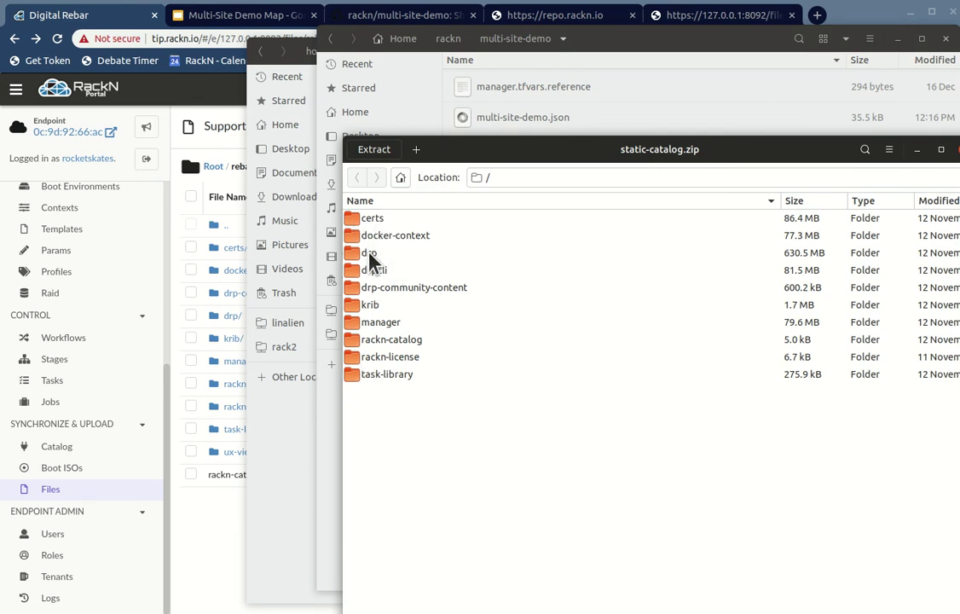
drag(561, 150, 772, 452)
click(597, 35)
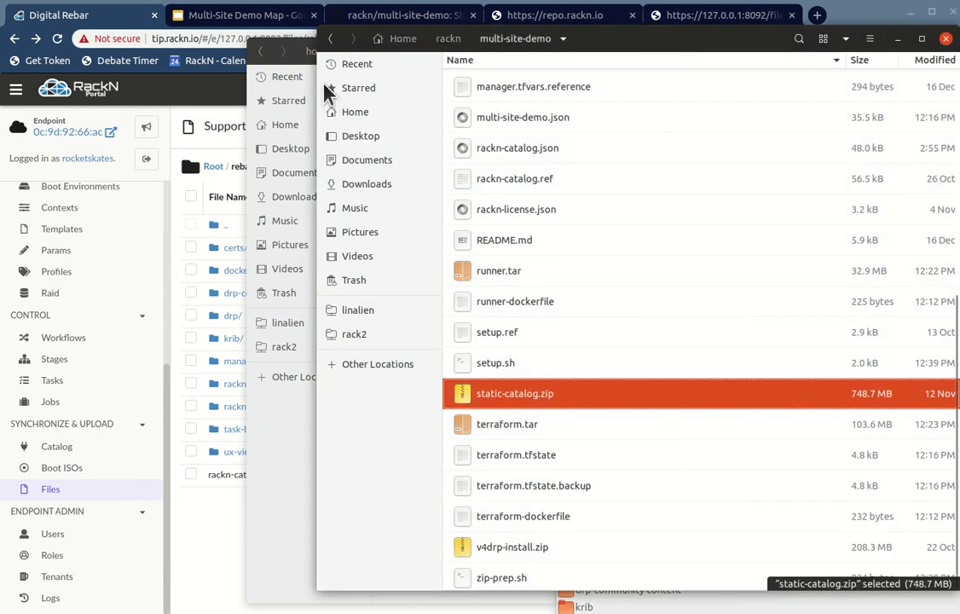
click(260, 479)
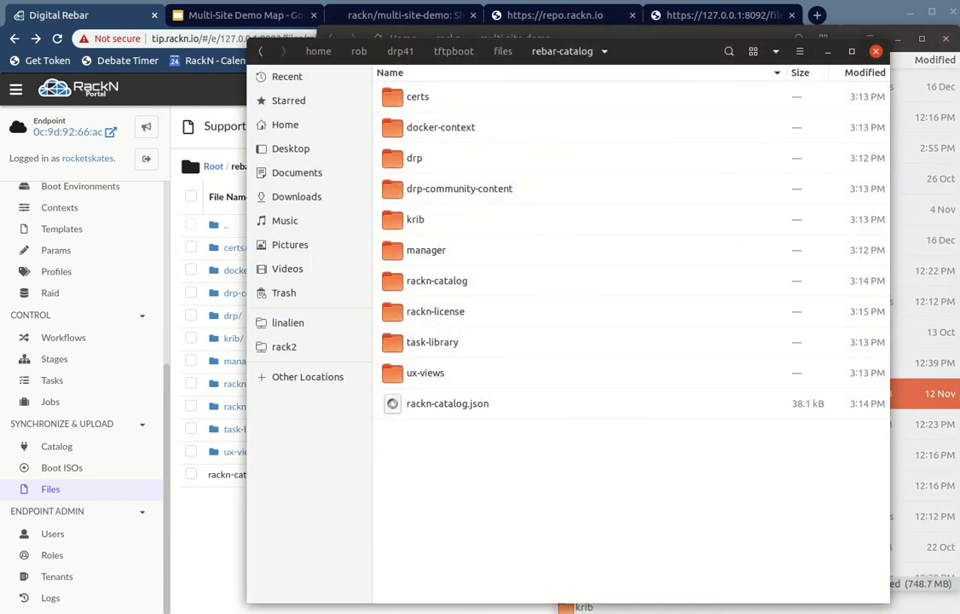
Step: In rebar-catalog, select the ten folders from certs through ux-views, leaving out rackn-catalog.json
click(957, 471)
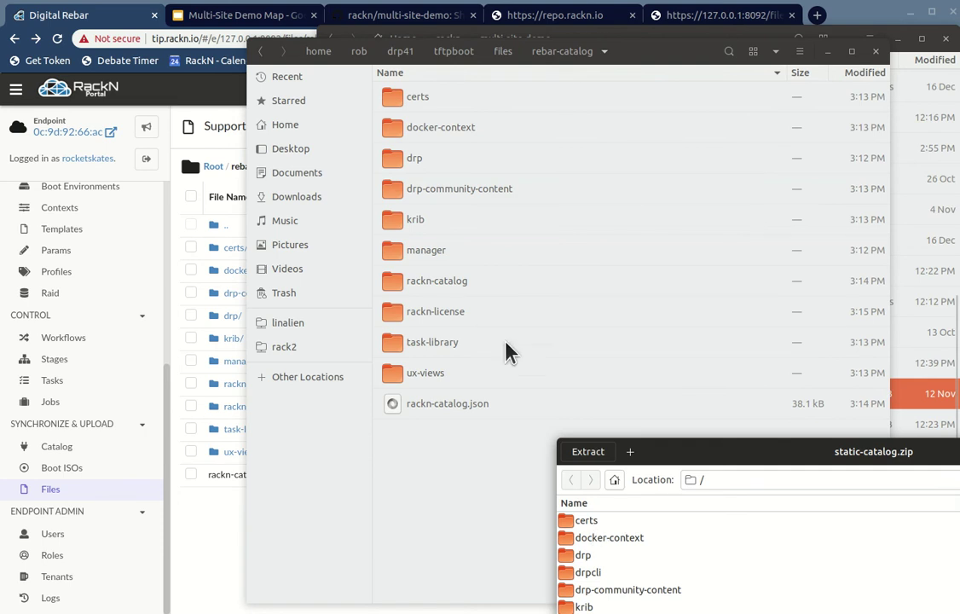
click(409, 100)
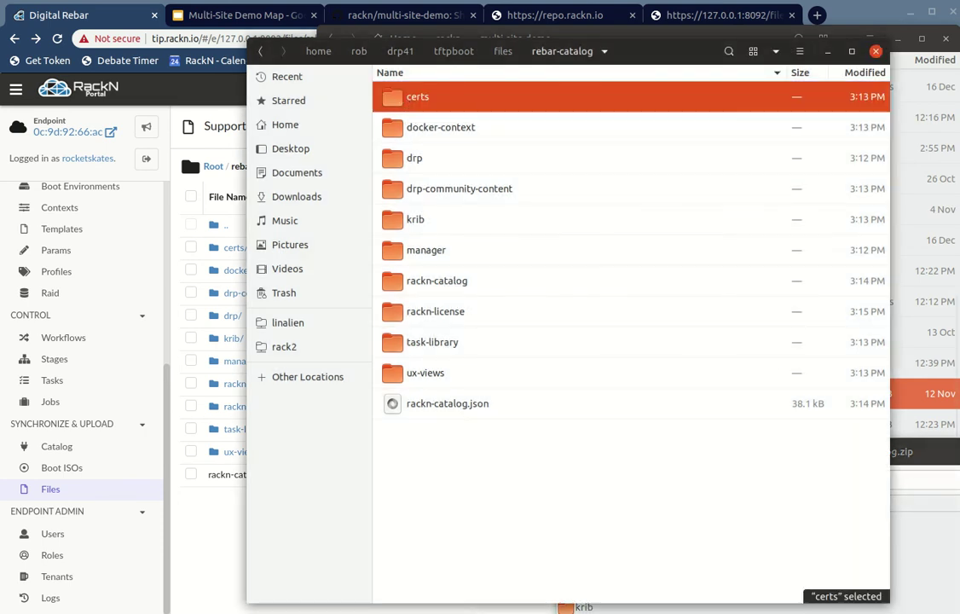
shift+click(422, 132)
shift+click(435, 160)
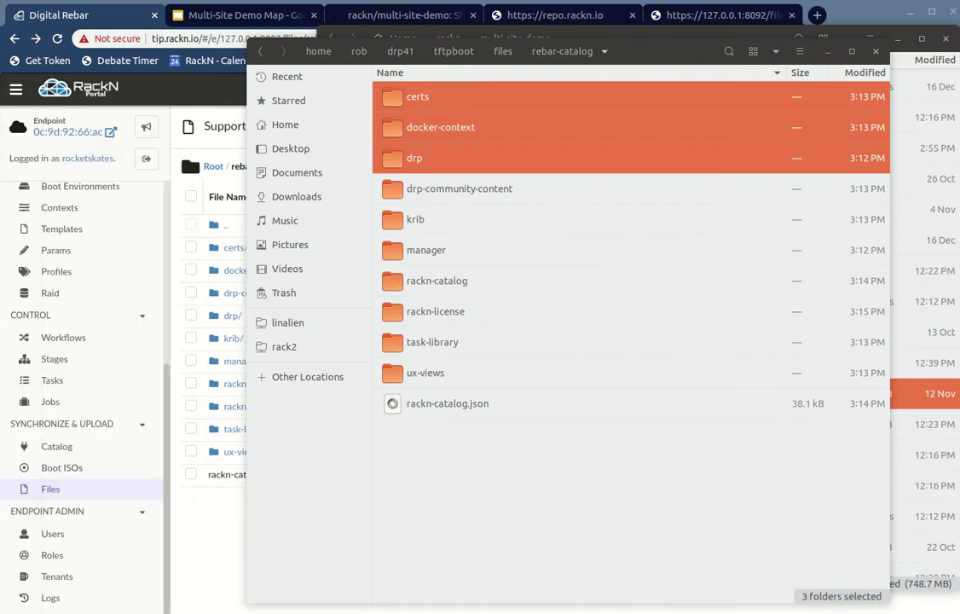
shift+click(426, 189)
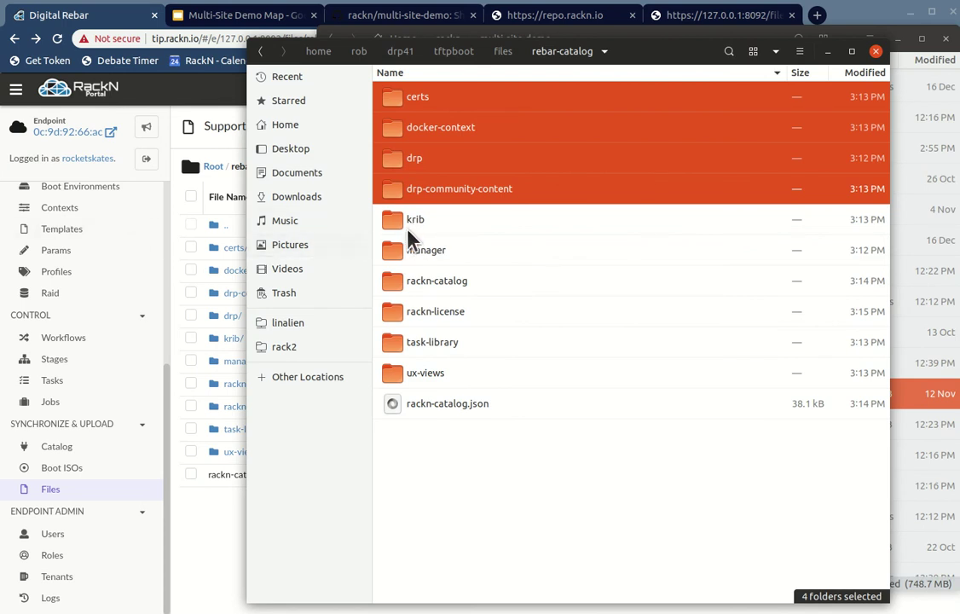
shift+click(408, 223)
shift+click(477, 251)
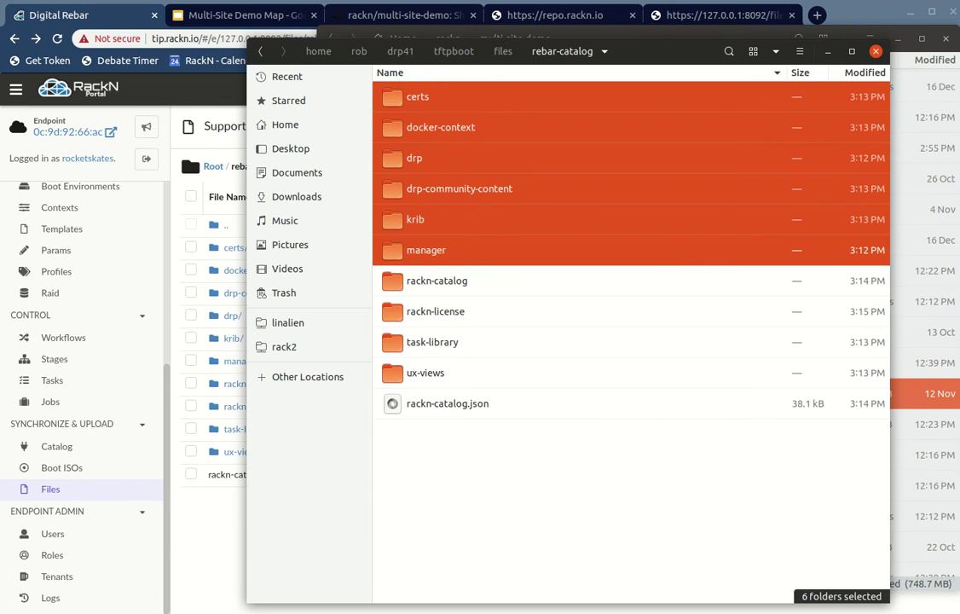
shift+click(394, 282)
shift+click(439, 313)
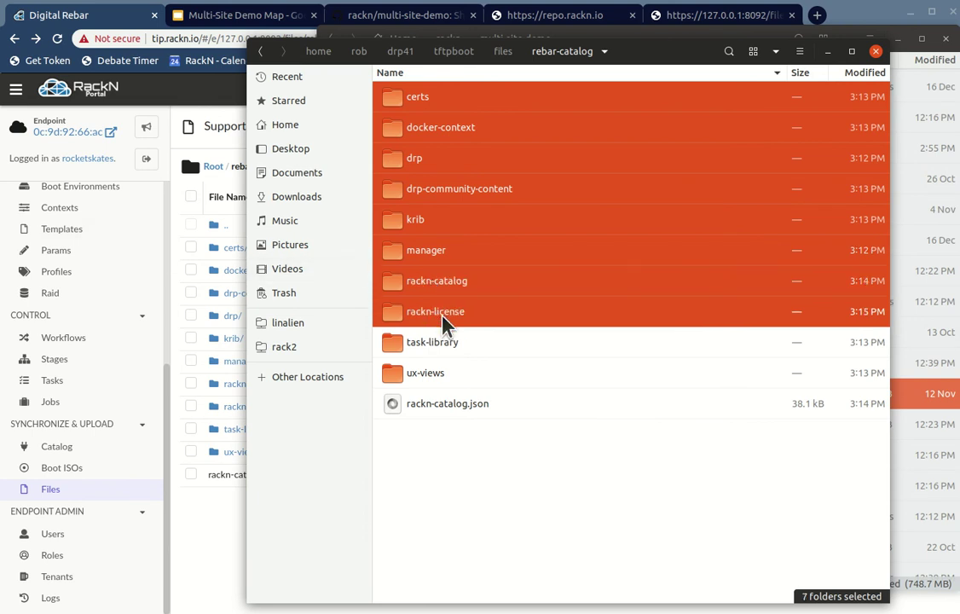
shift+click(418, 345)
shift+click(428, 379)
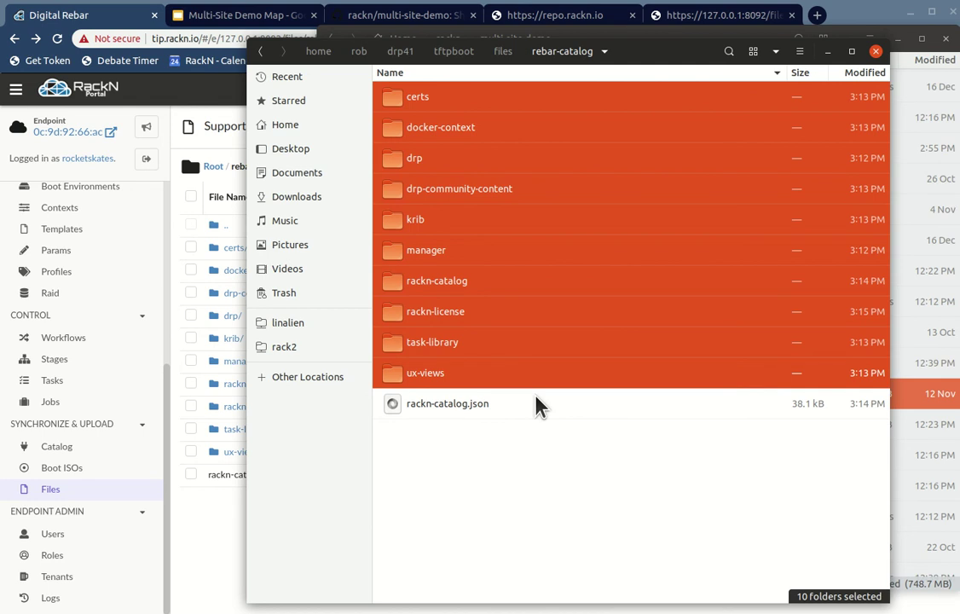
Step: Reselect ux-views and place the static-catalog.zip Archive Manager window beside the Files window
ctrl+click(395, 374)
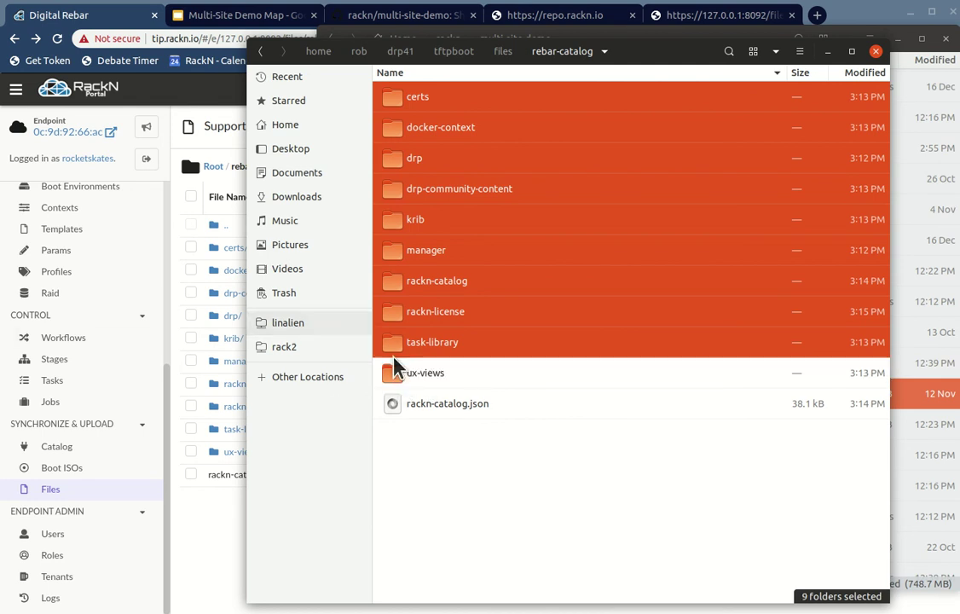
ctrl+click(397, 375)
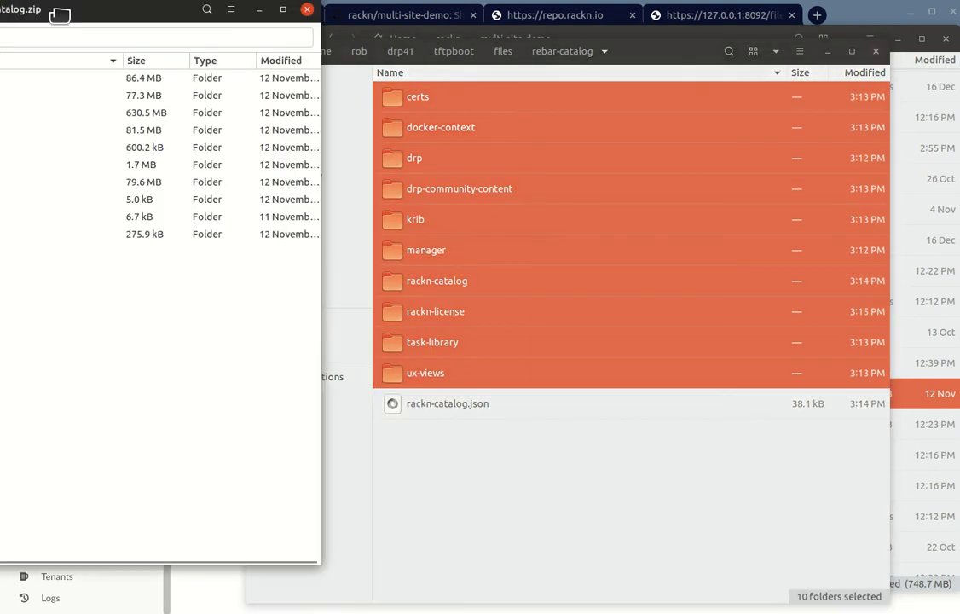
drag(55, 16, 834, 28)
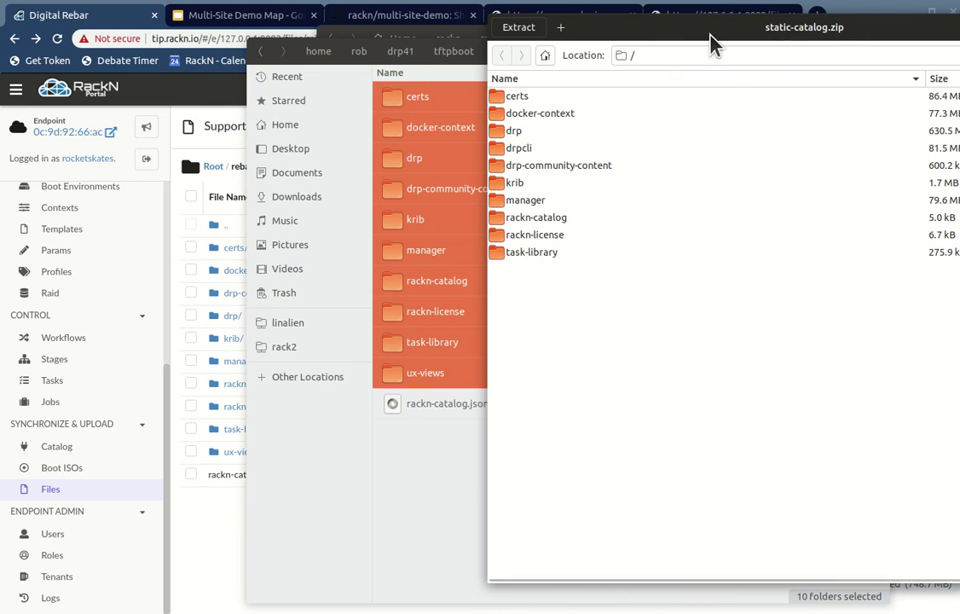
Step: Delete the task-library and rackn-license folders from static-catalog.zip, confirming each removal
drag(733, 34, 809, 119)
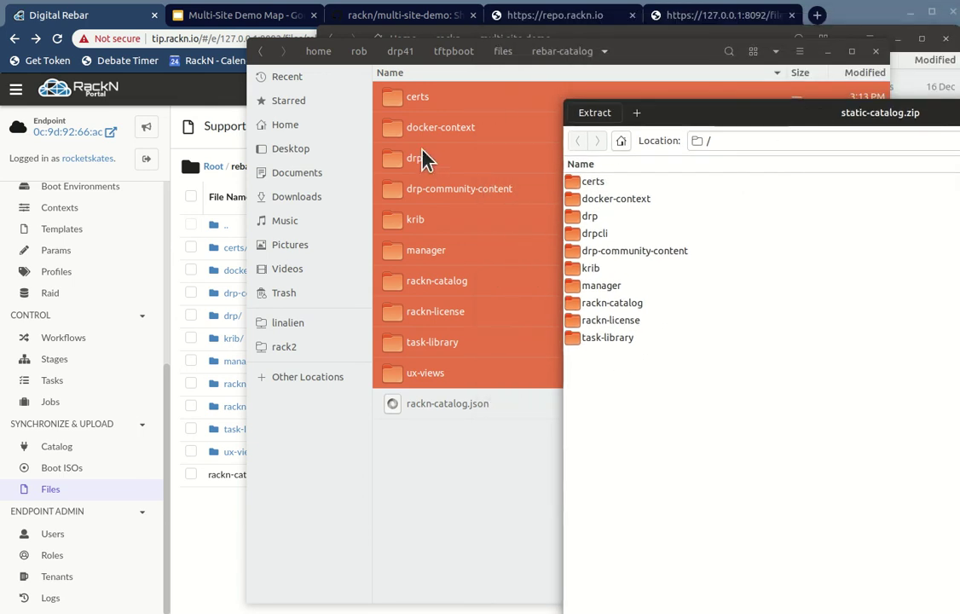
click(682, 346)
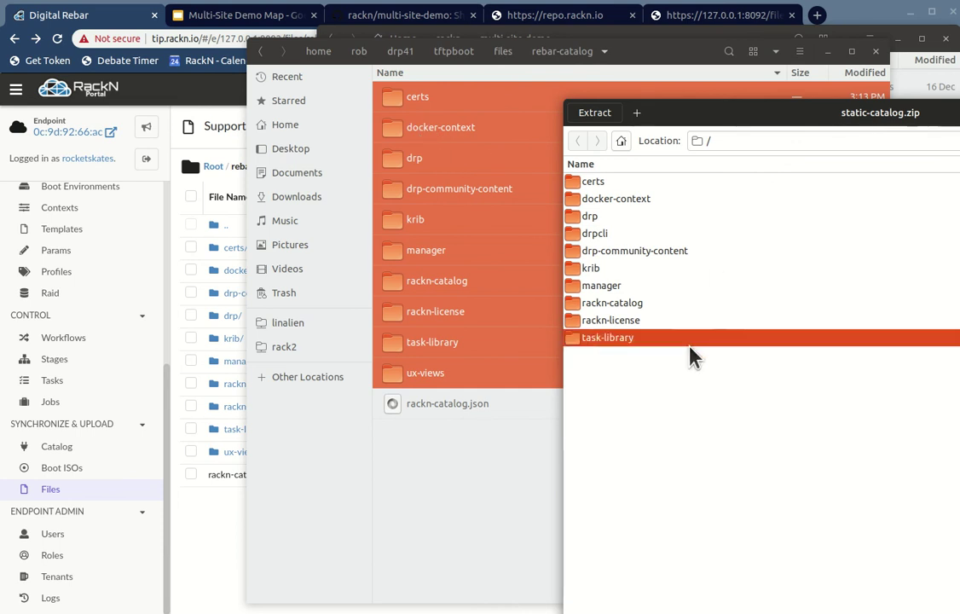
key(Delete)
click(934, 344)
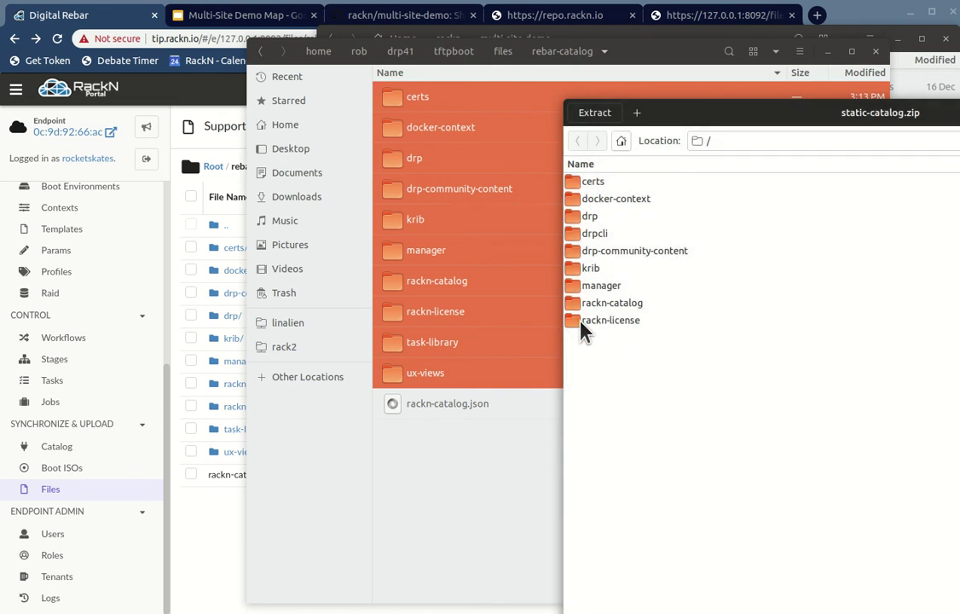
click(572, 322)
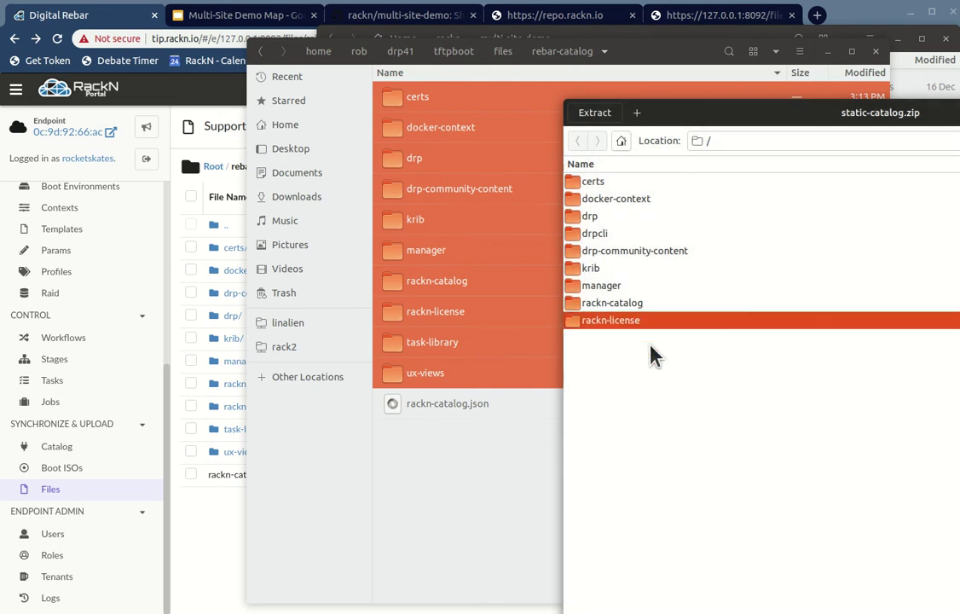
key(Delete)
click(947, 350)
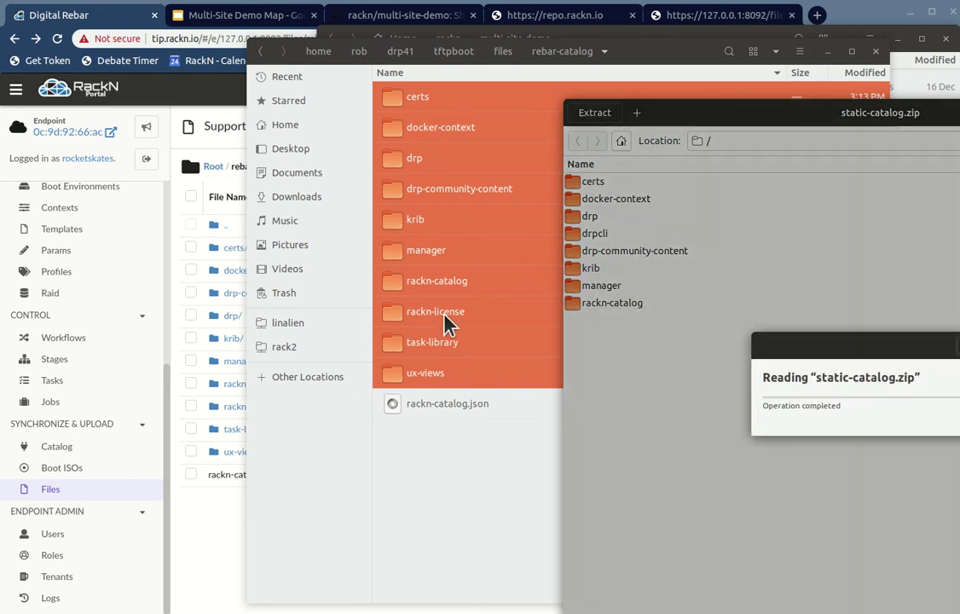
Step: Drag the nine rebar-catalog folders, excluding rackn-license, into the static-catalog.zip archive
click(409, 328)
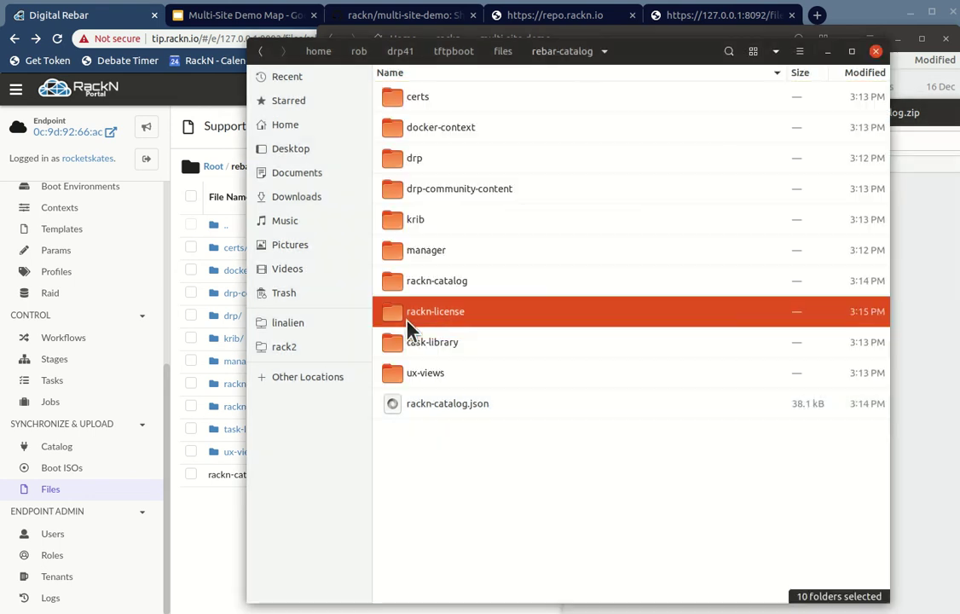
click(424, 98)
shift+click(410, 375)
ctrl+click(437, 311)
drag(434, 133, 834, 341)
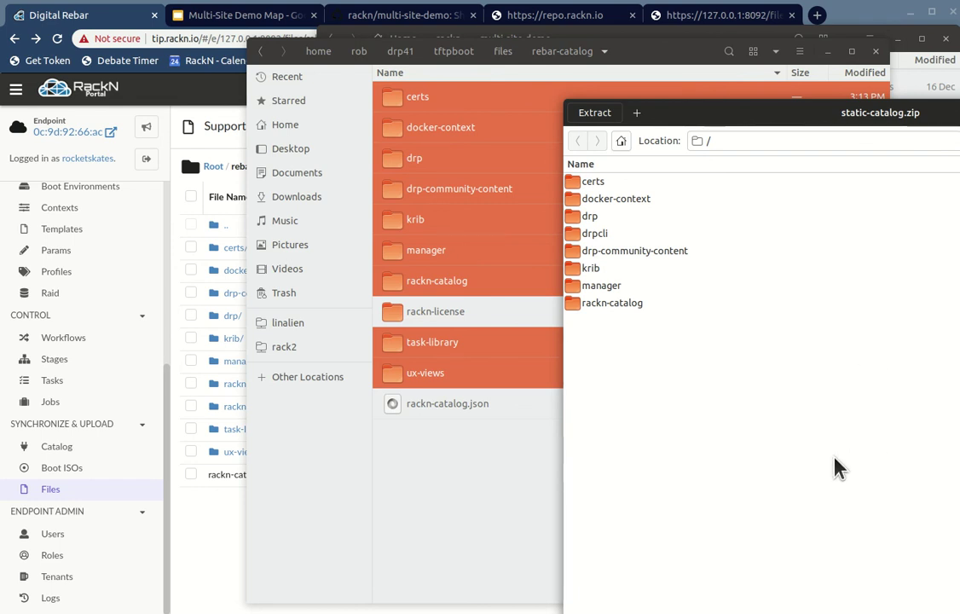
Step: Select drp-community-content, docker-context and certs in the archive, then move its window lower left
click(599, 248)
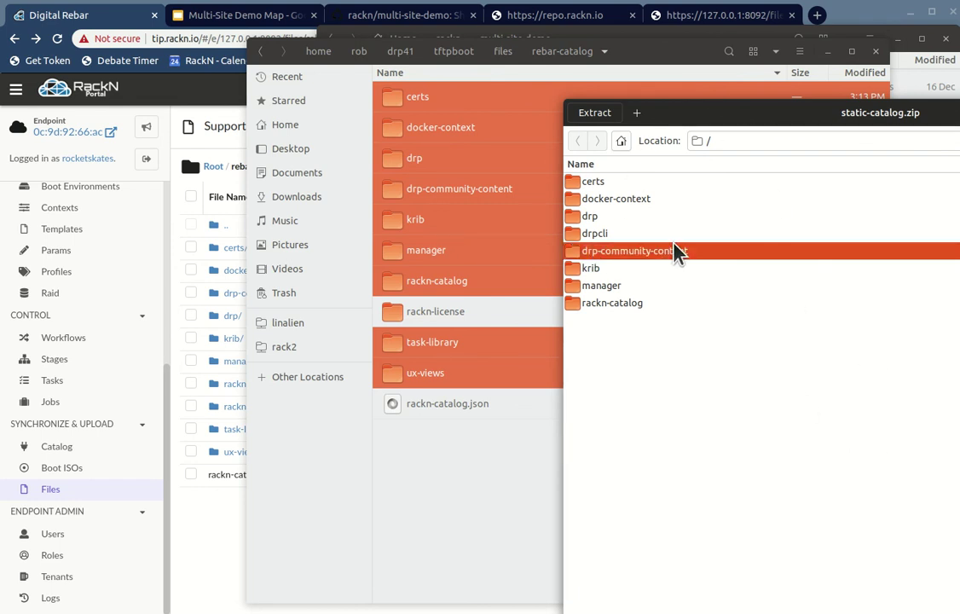
click(631, 198)
click(668, 185)
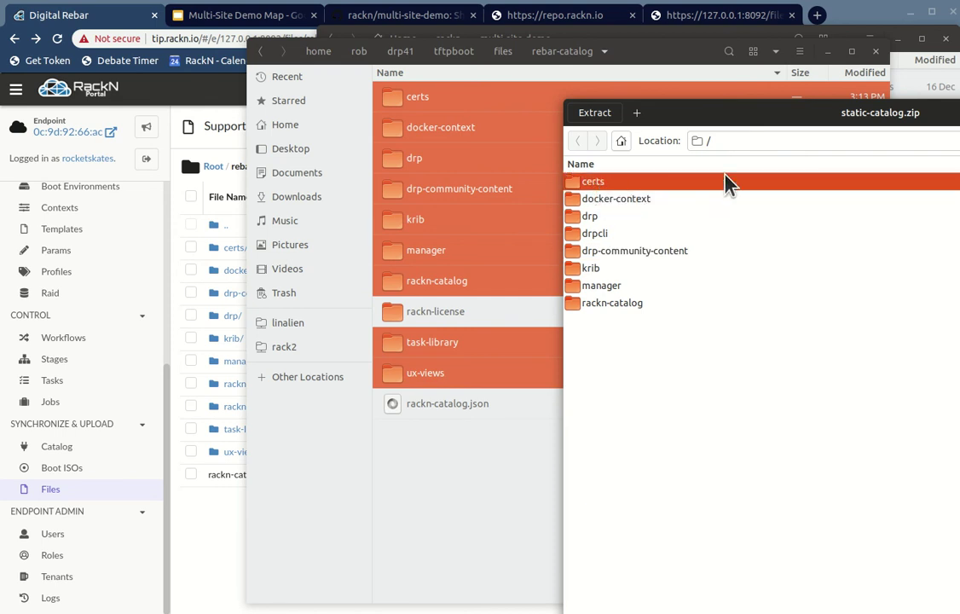
drag(795, 119, 755, 160)
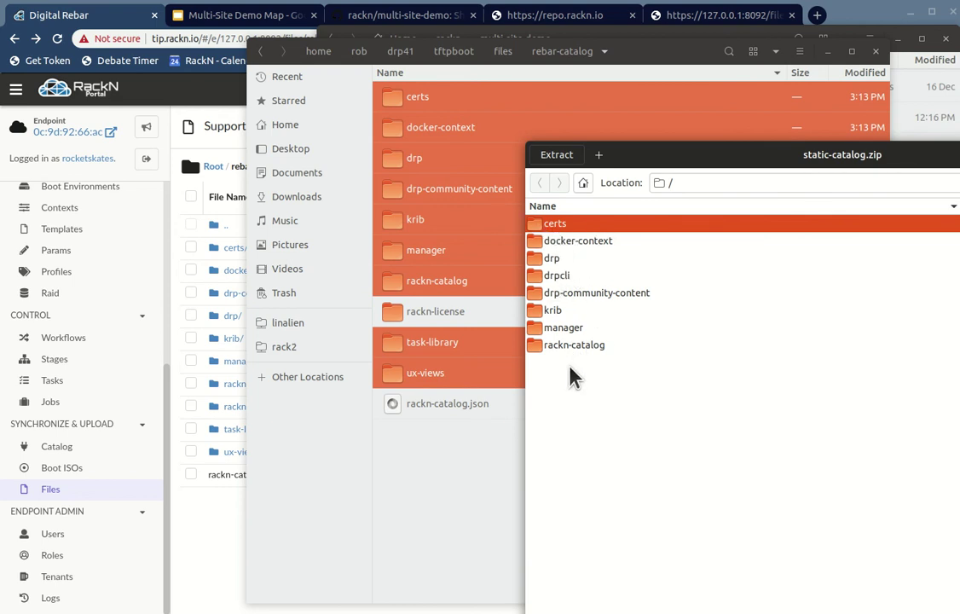
Step: Delete every folder from certs to rackn-catalog in static-catalog.zip except drpcli
double_click(548, 222)
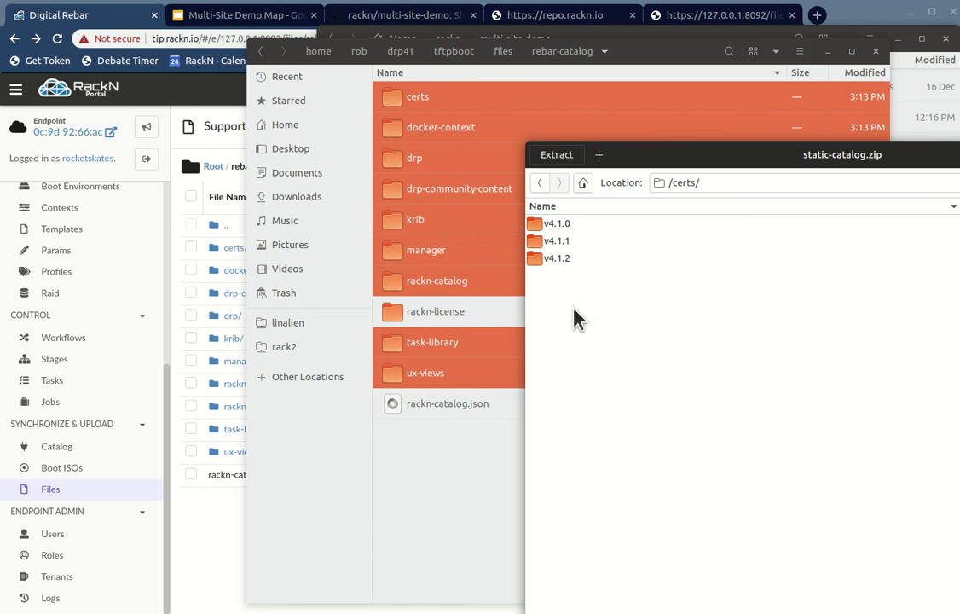
key(alt+Left)
click(550, 225)
shift+click(555, 349)
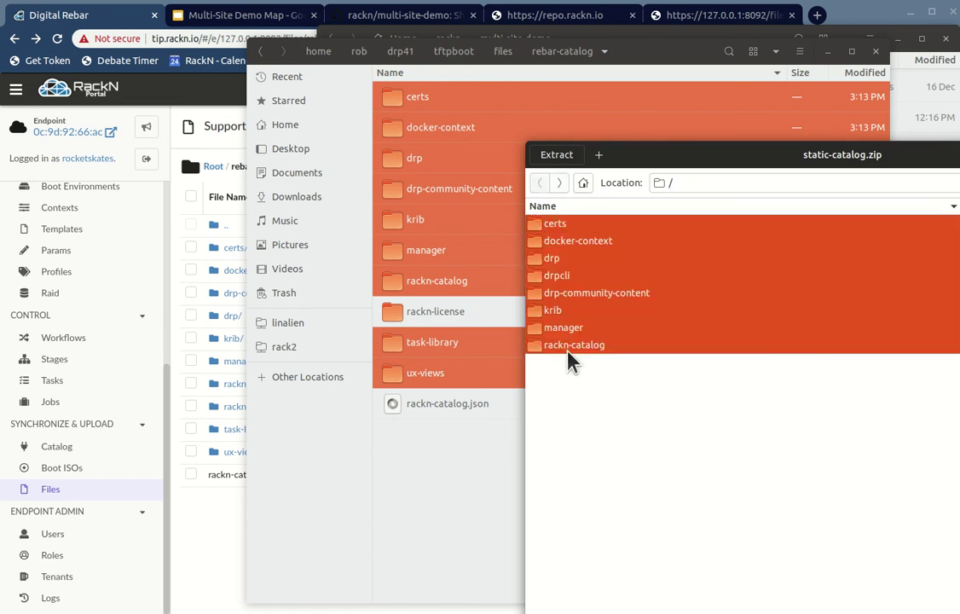
ctrl+click(554, 274)
key(Delete)
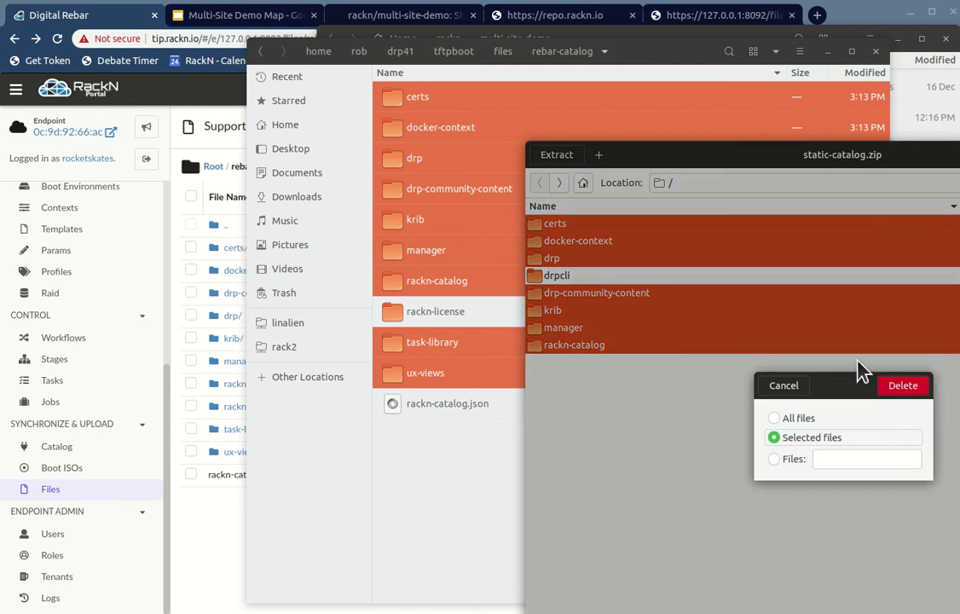
click(919, 388)
Step: Drag the nine selected rebar-catalog folders into the archive again and check its action menu
drag(418, 99, 942, 413)
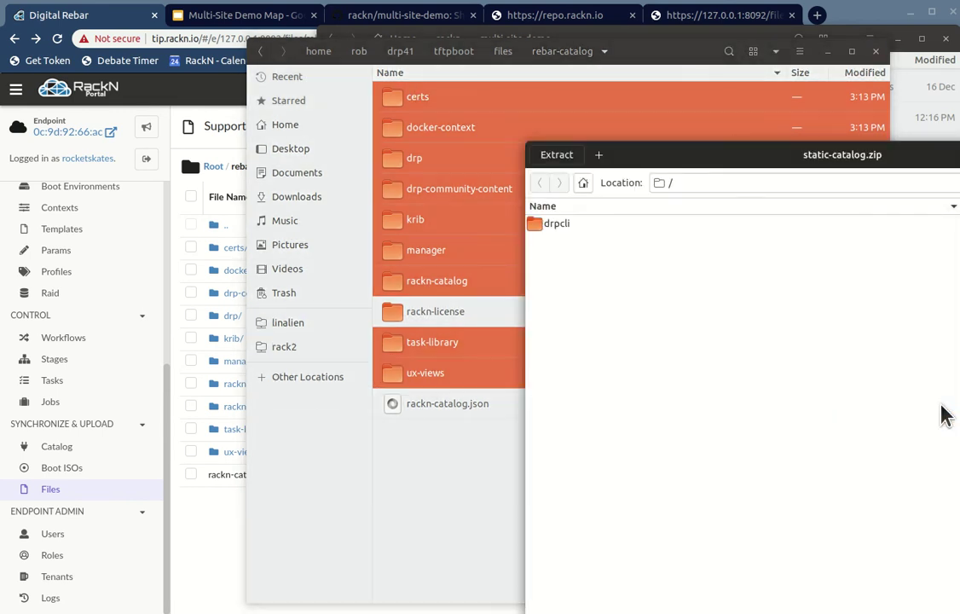
right_click(652, 313)
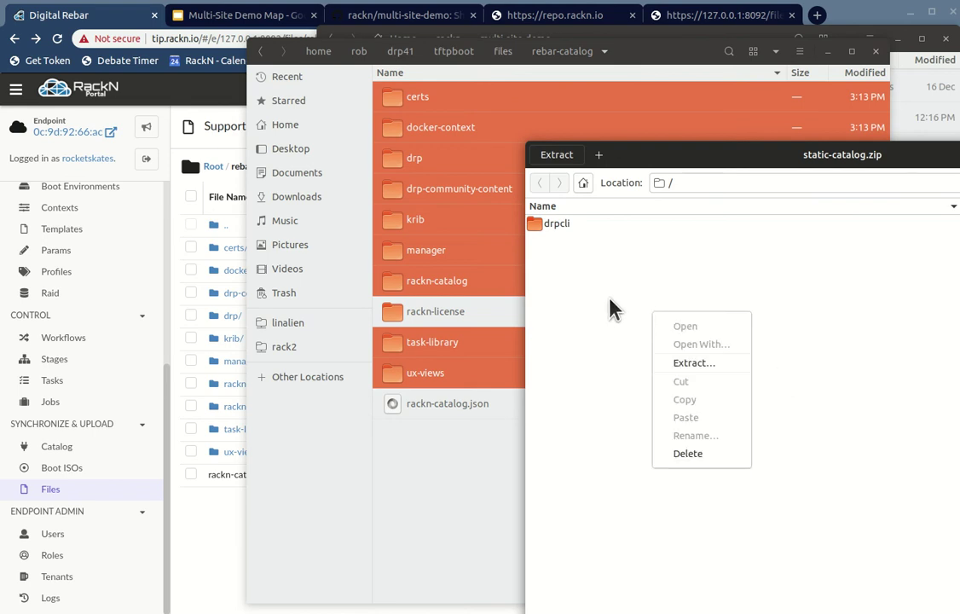
click(632, 381)
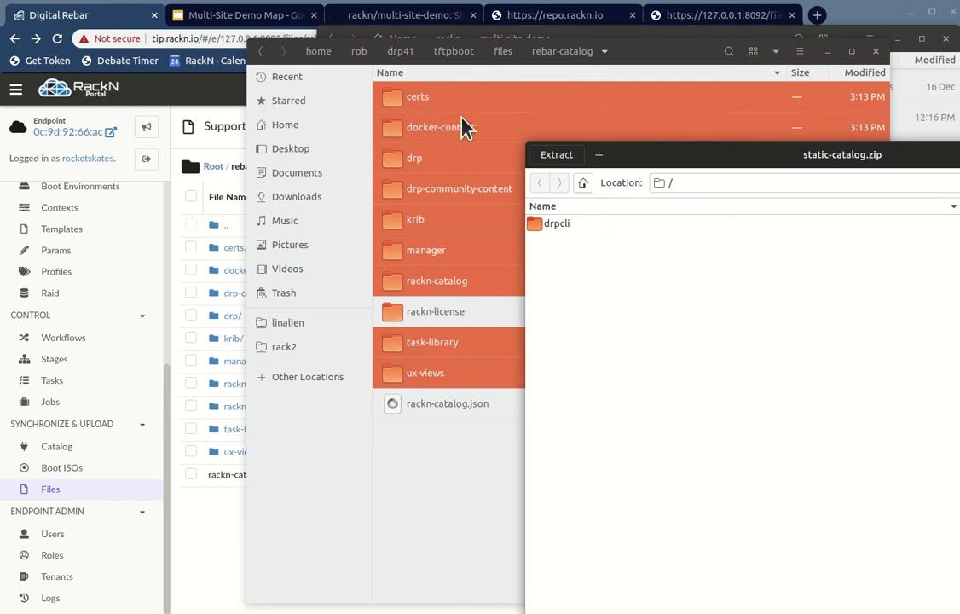
drag(395, 101, 755, 267)
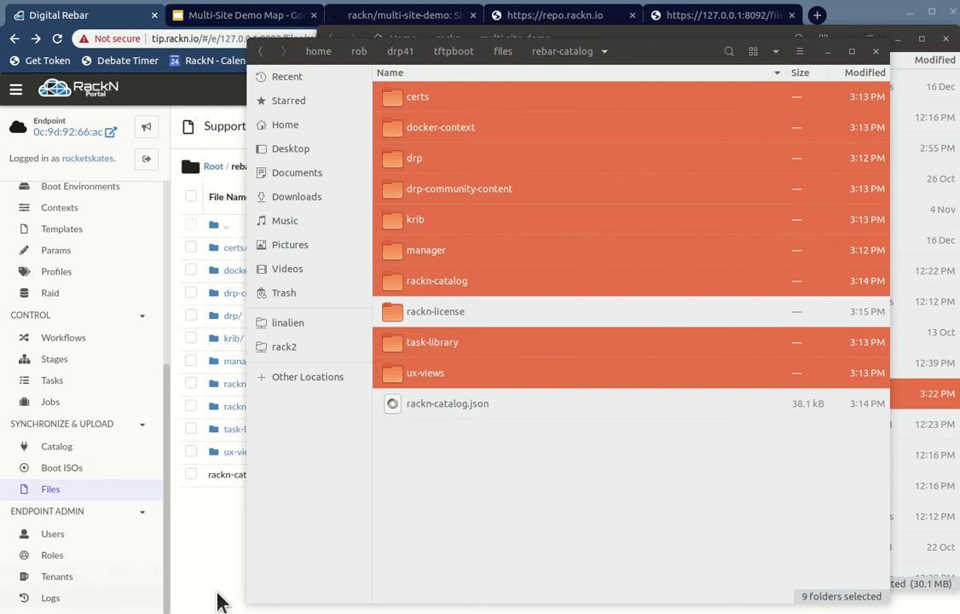
Step: Cancel a Compress attempt on the nine selected folders and close the small window over the RackN portal
click(354, 564)
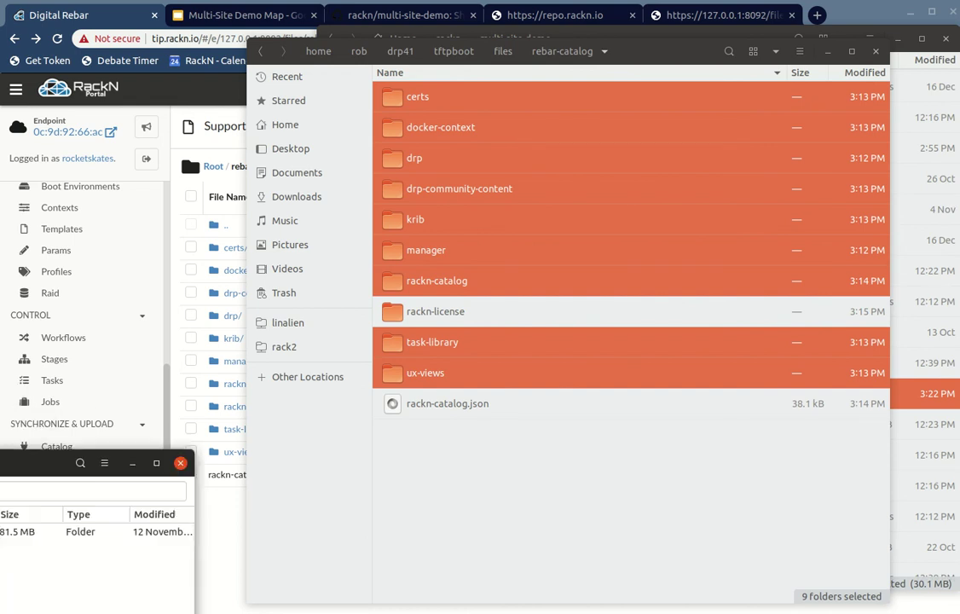
right_click(393, 100)
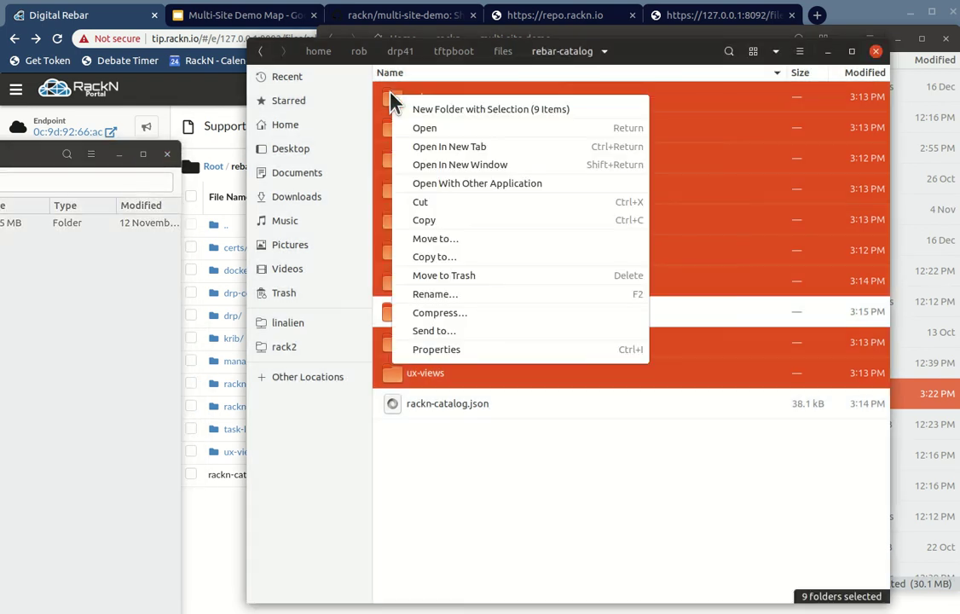
click(454, 313)
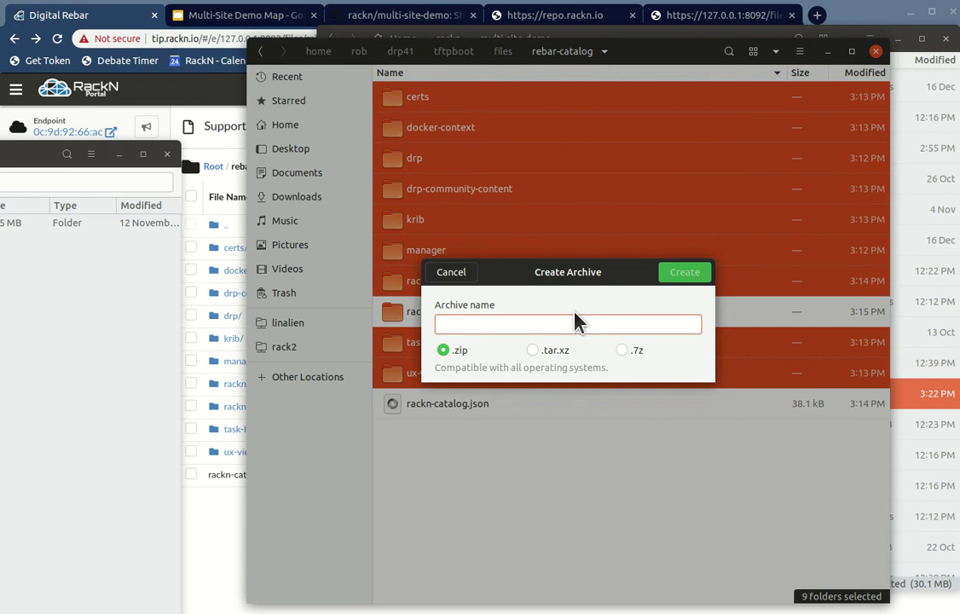
text(r/)
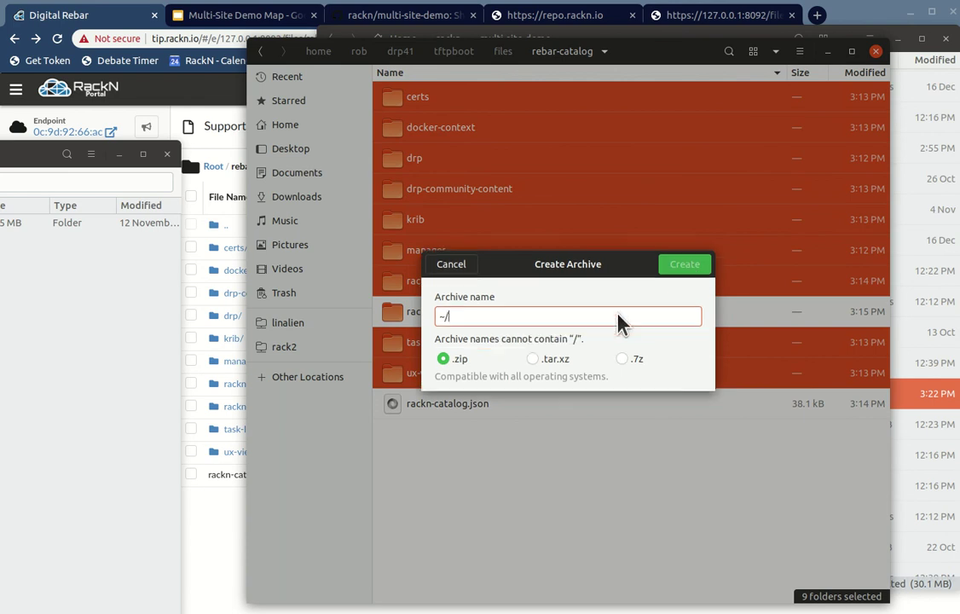
key(Escape)
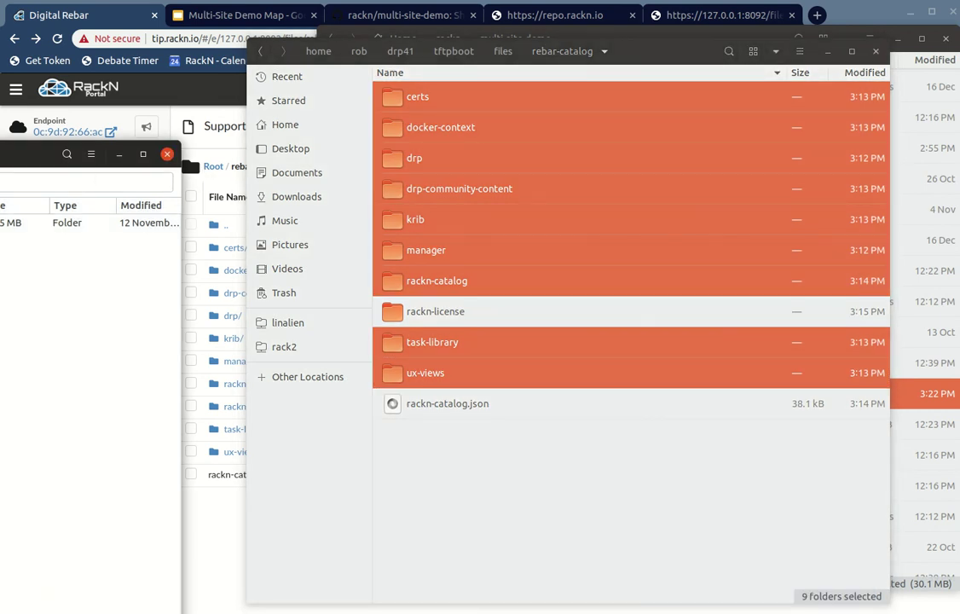
click(167, 155)
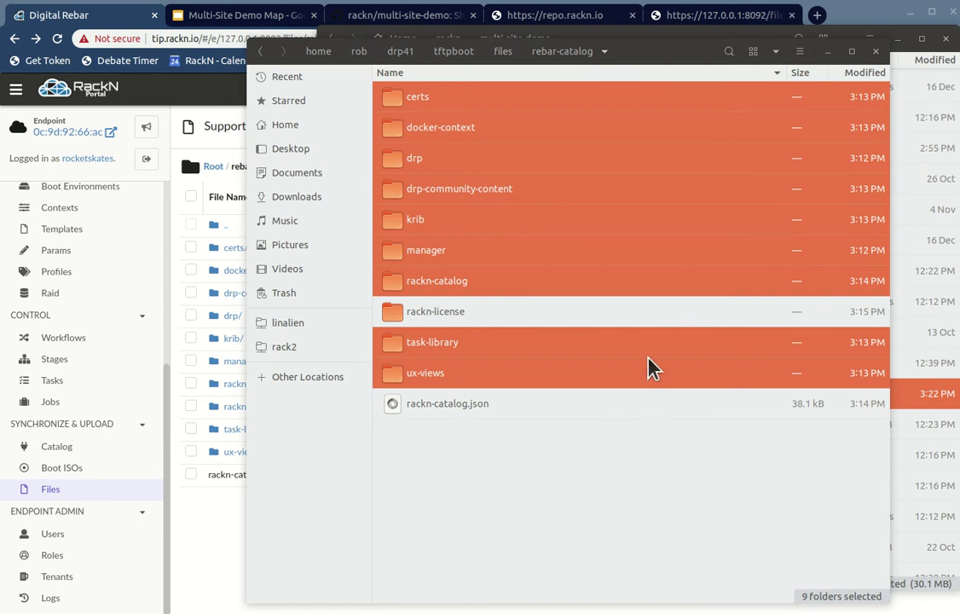
Step: Compress the nine selected folders into a .zip archive named static-demo, then clear the selection
right_click(522, 184)
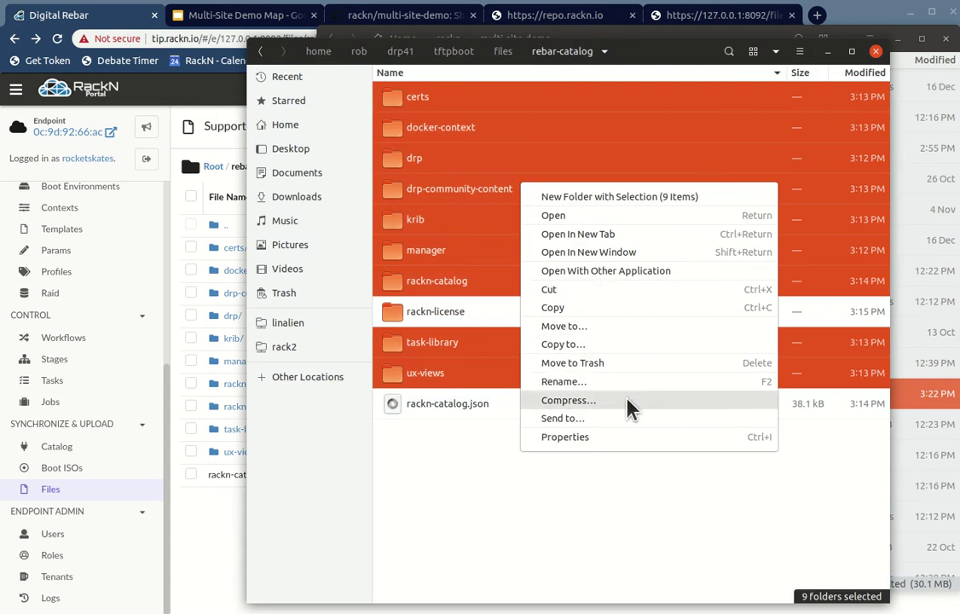
click(568, 400)
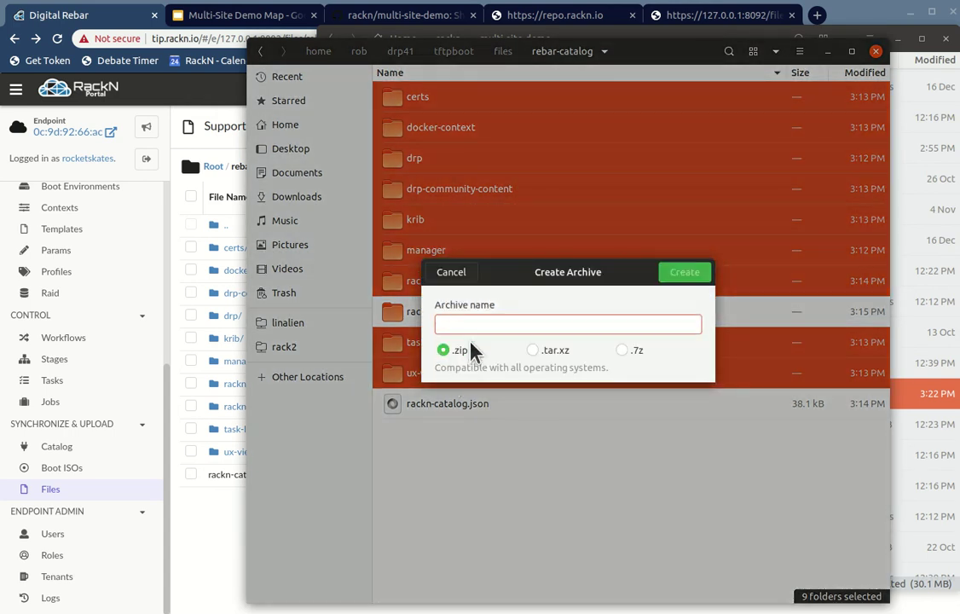
text(~/rackn/multi-site-demo)
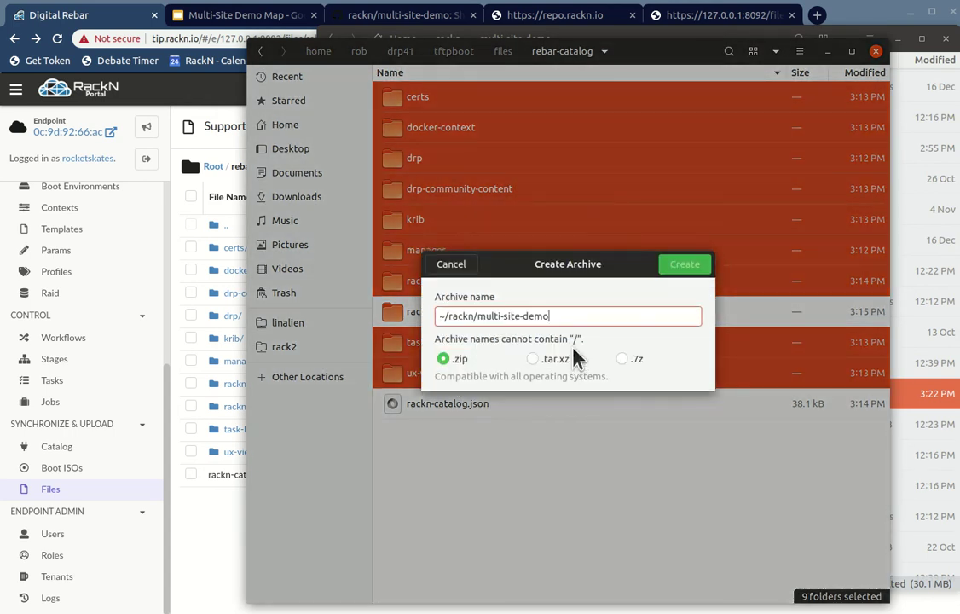
text(/static-demo/)
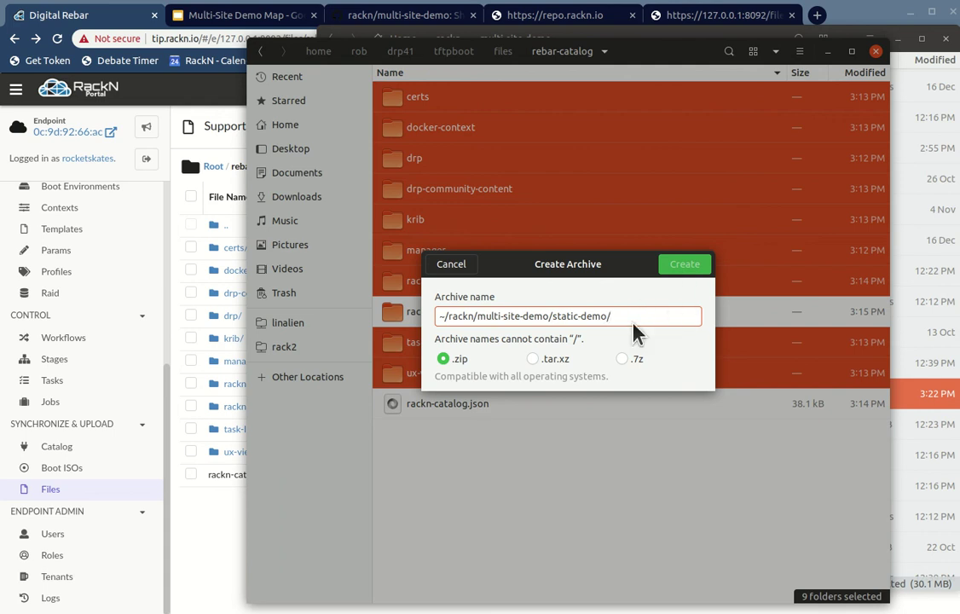
key(BackSpace)
drag(552, 316, 392, 312)
key(BackSpace)
click(685, 272)
click(602, 458)
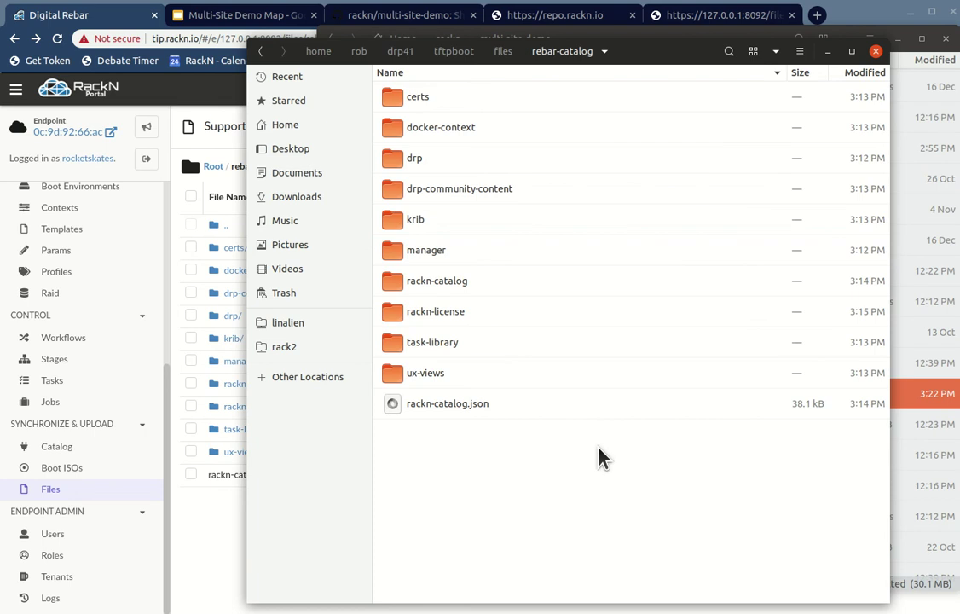